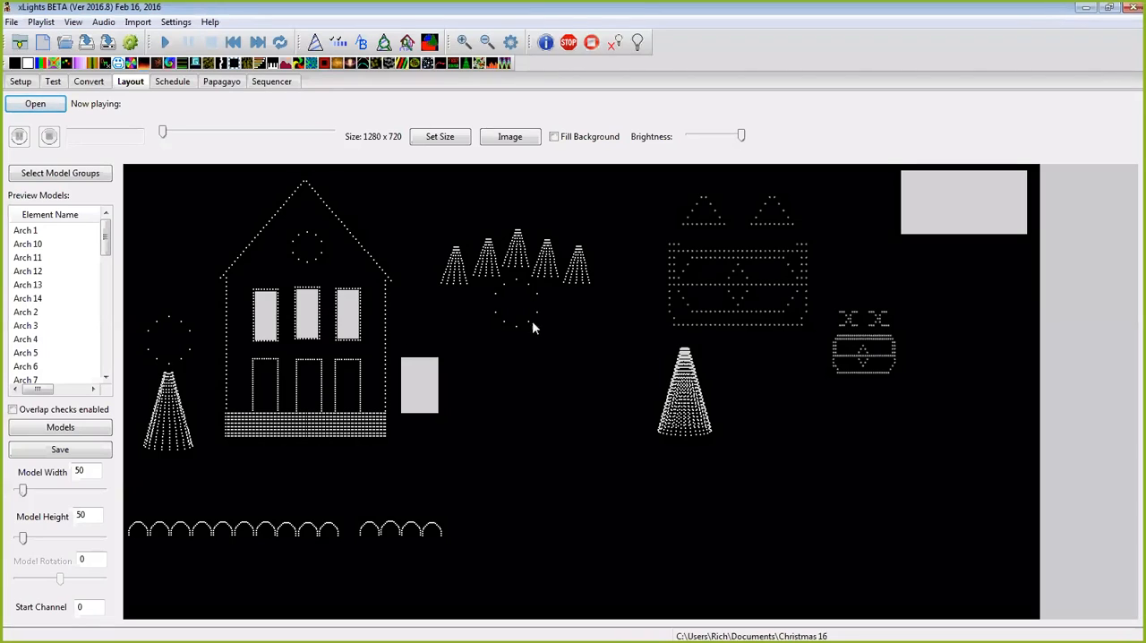
click(741, 265)
click(858, 343)
click(773, 270)
click(842, 335)
click(778, 282)
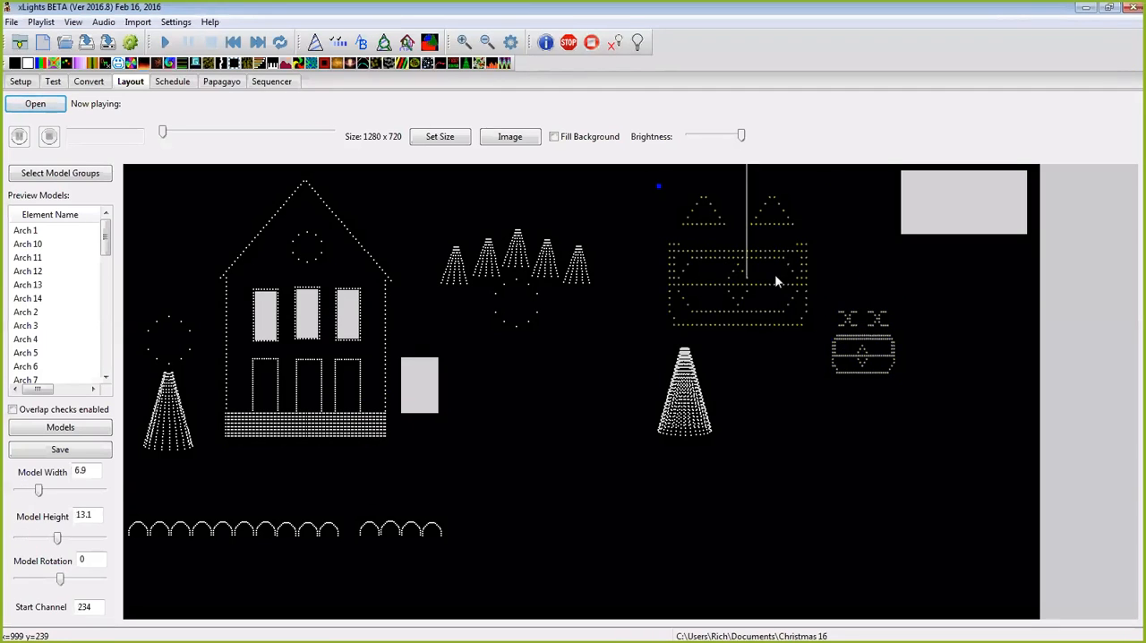
click(800, 358)
Step: Open the face definitions of the large "test face" model and add a new face named Monster1
right_click(717, 291)
click(770, 298)
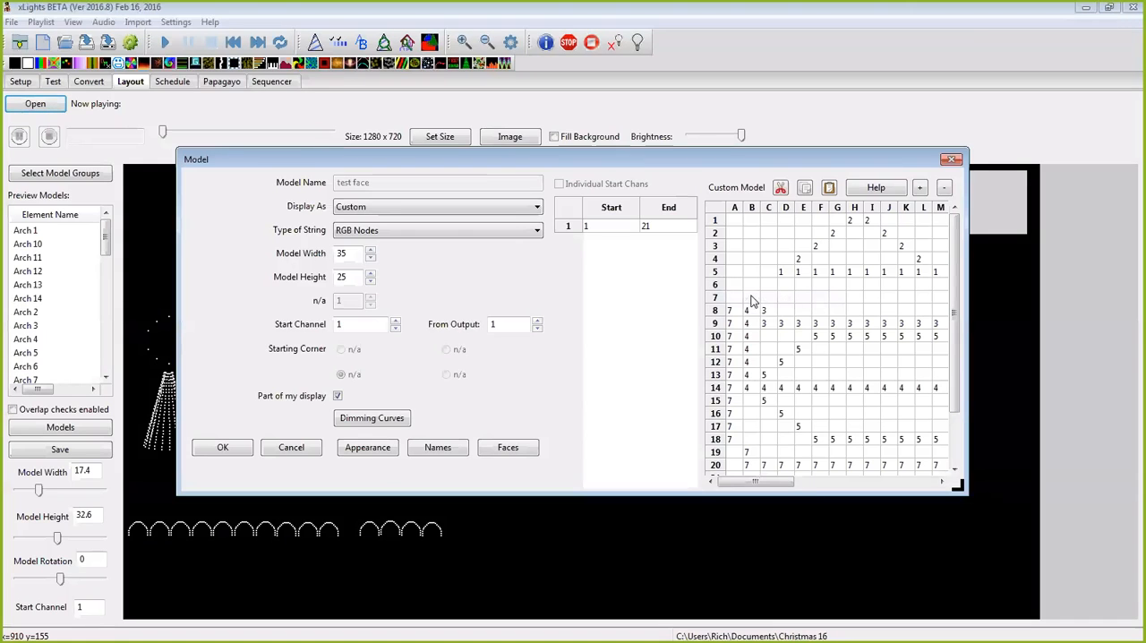
click(508, 448)
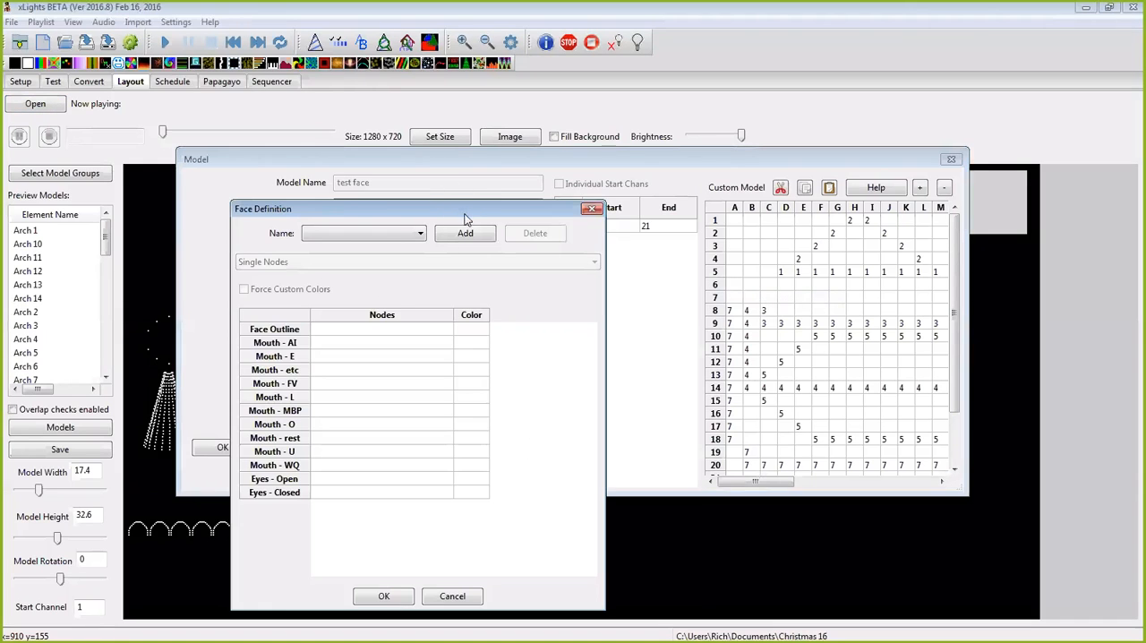
drag(467, 212, 400, 99)
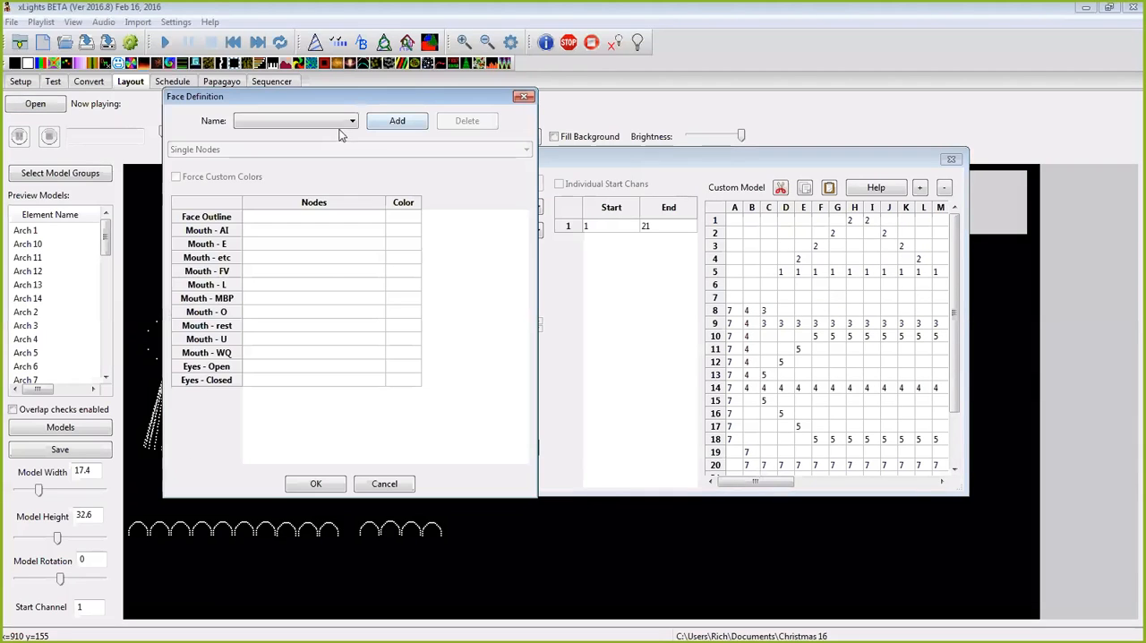
click(390, 127)
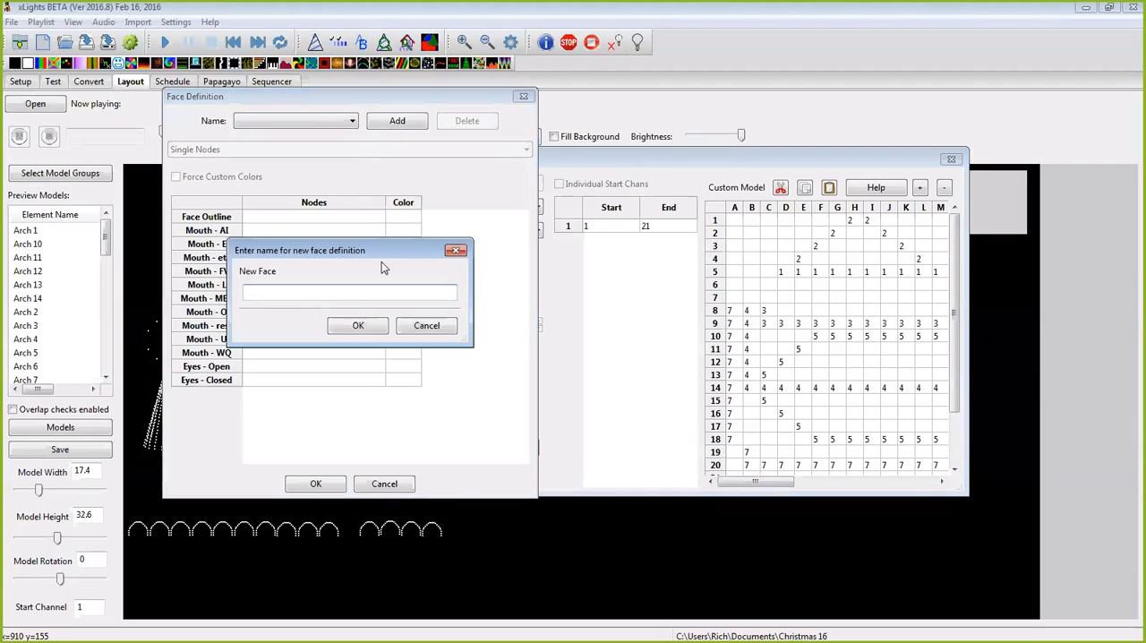
text(Monster1)
click(358, 325)
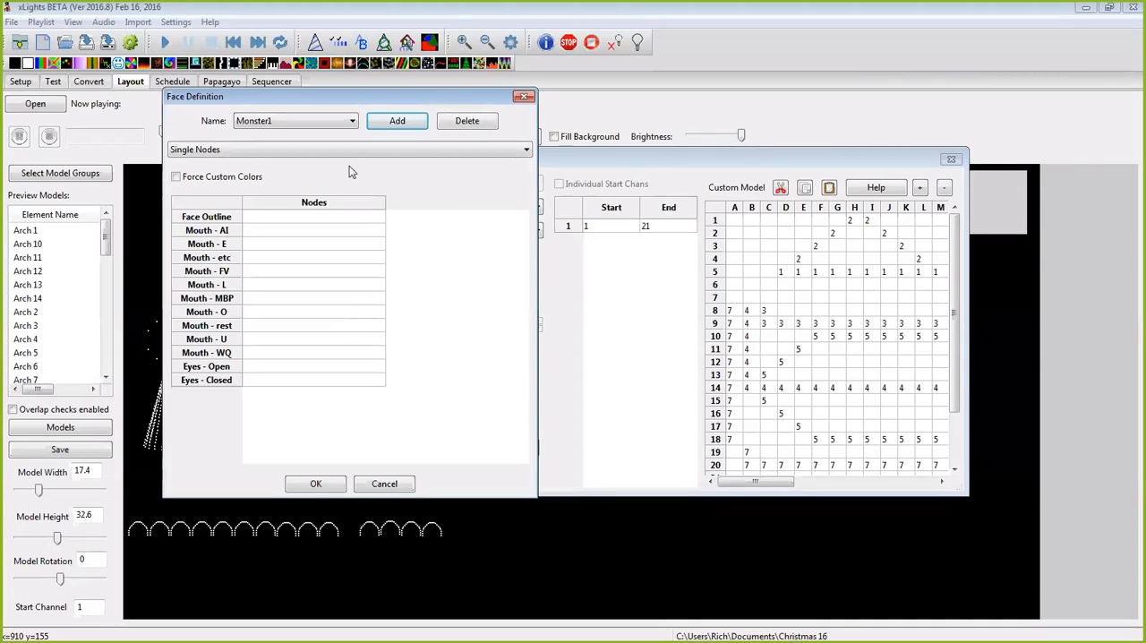
Step: Choose Single Nodes as the definition type for the Monster1 face and close the face definitions
click(507, 149)
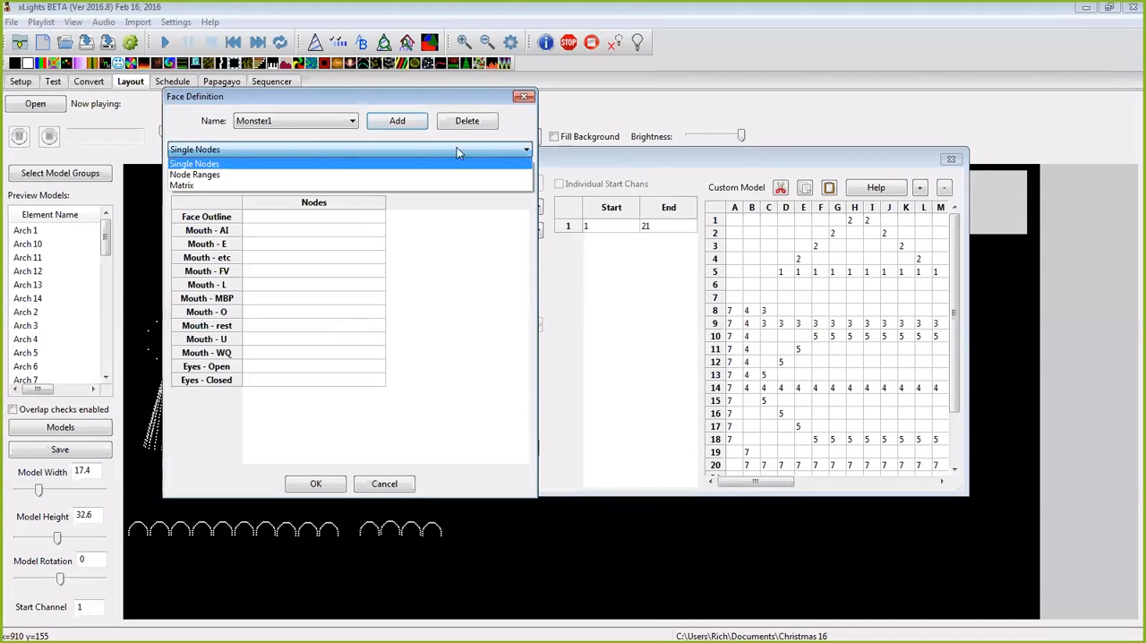
click(195, 166)
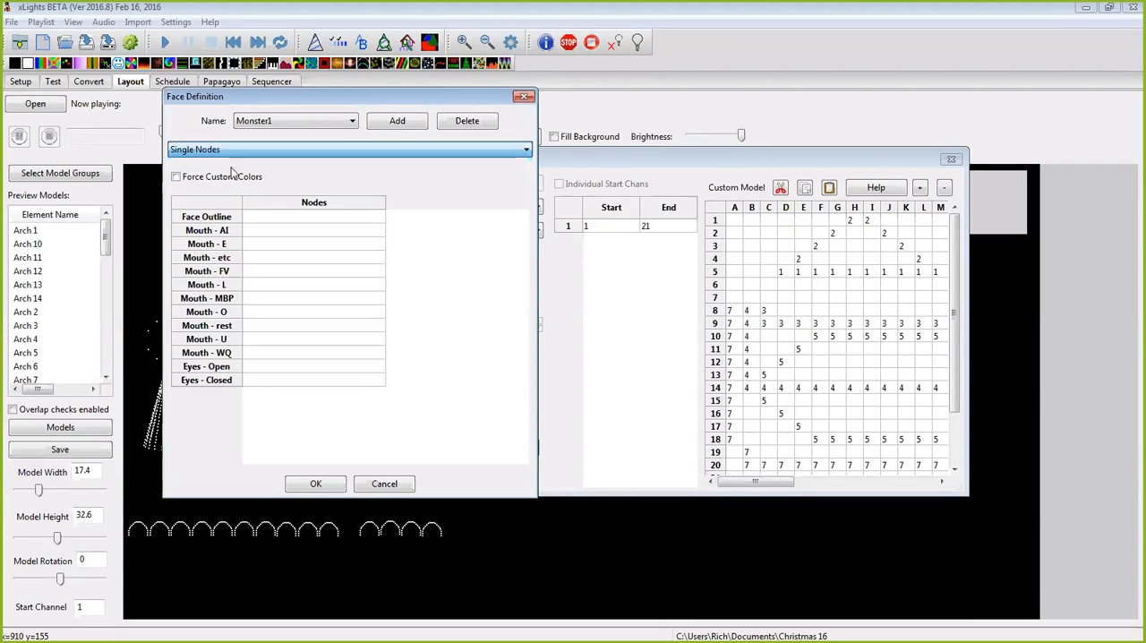
click(284, 220)
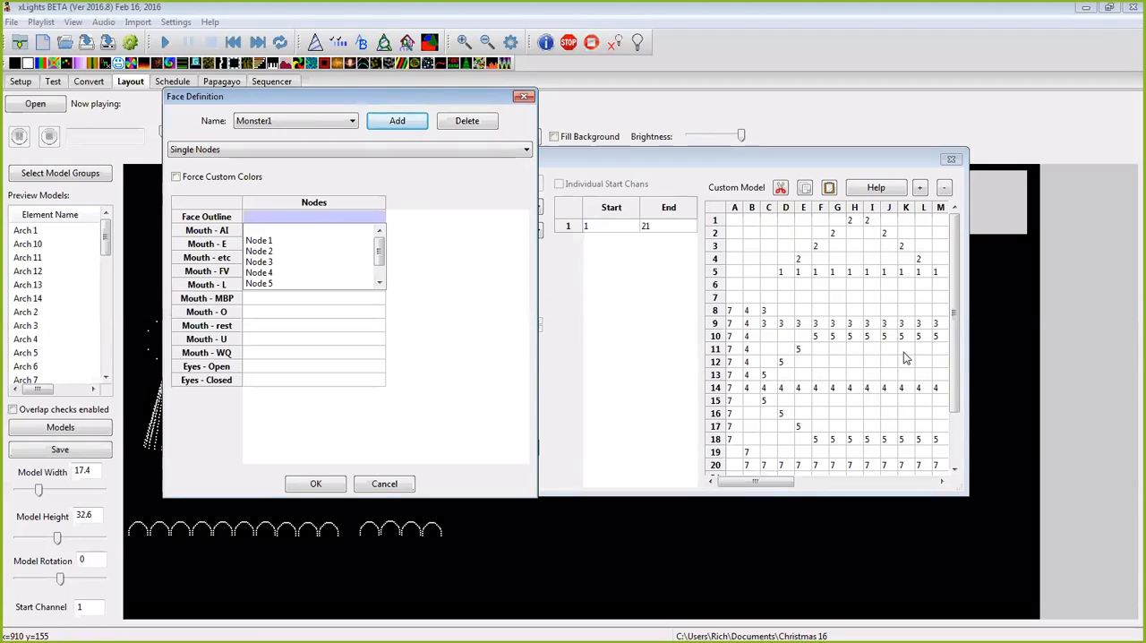
click(384, 484)
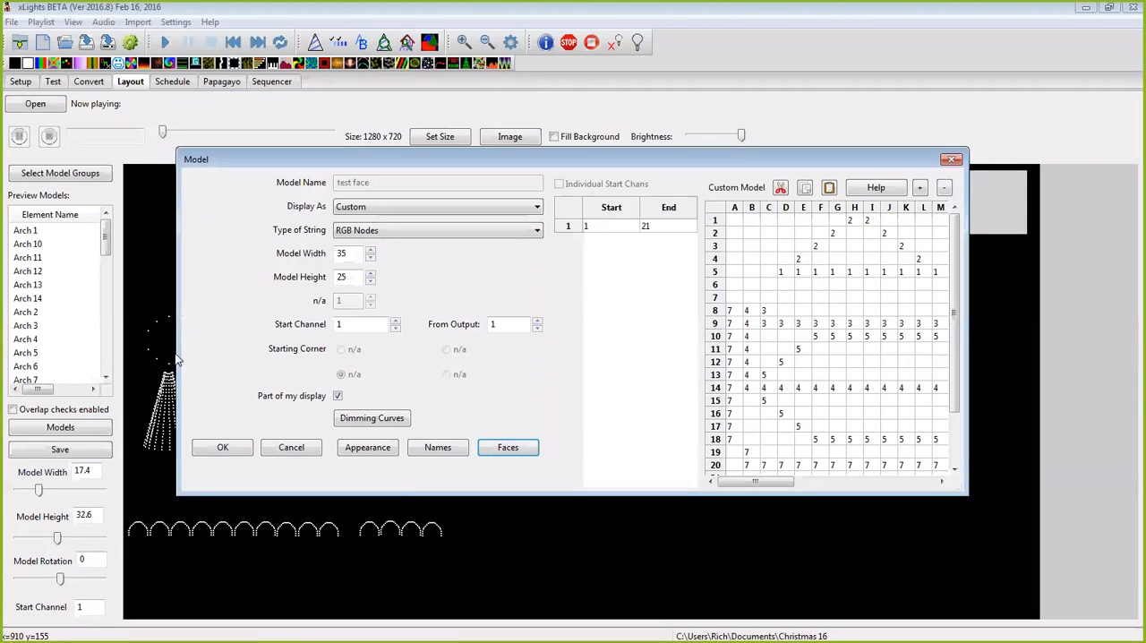
Step: Enlarge and reposition the model settings window to show more of the custom model grid, and reopen the face definitions
drag(181, 344, 10, 344)
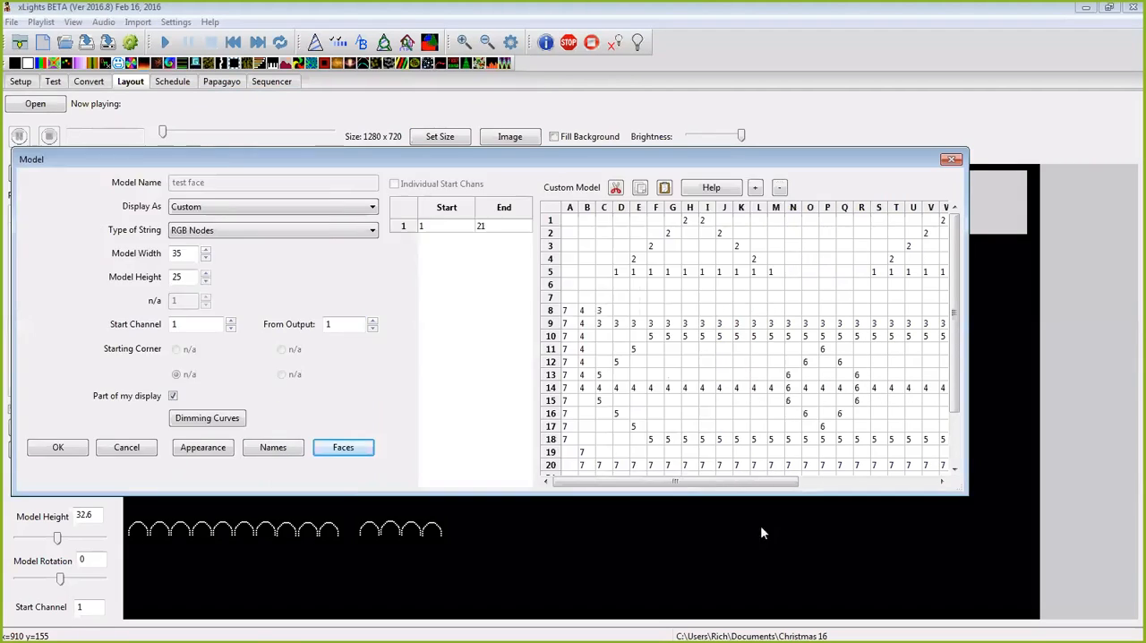
drag(795, 494, 795, 619)
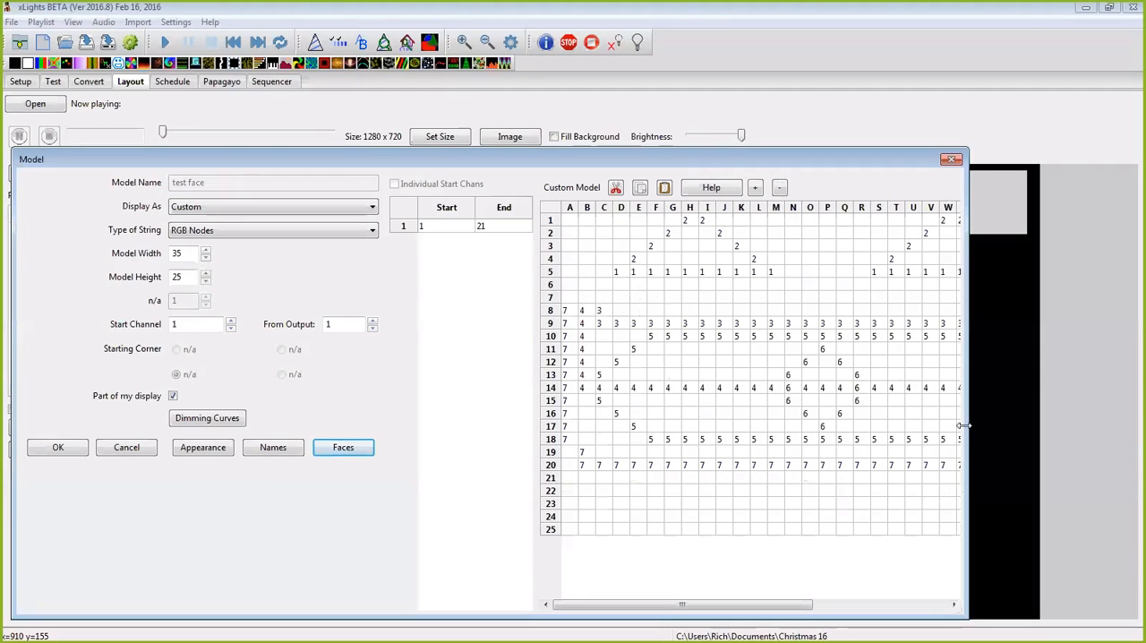
drag(964, 422, 1093, 422)
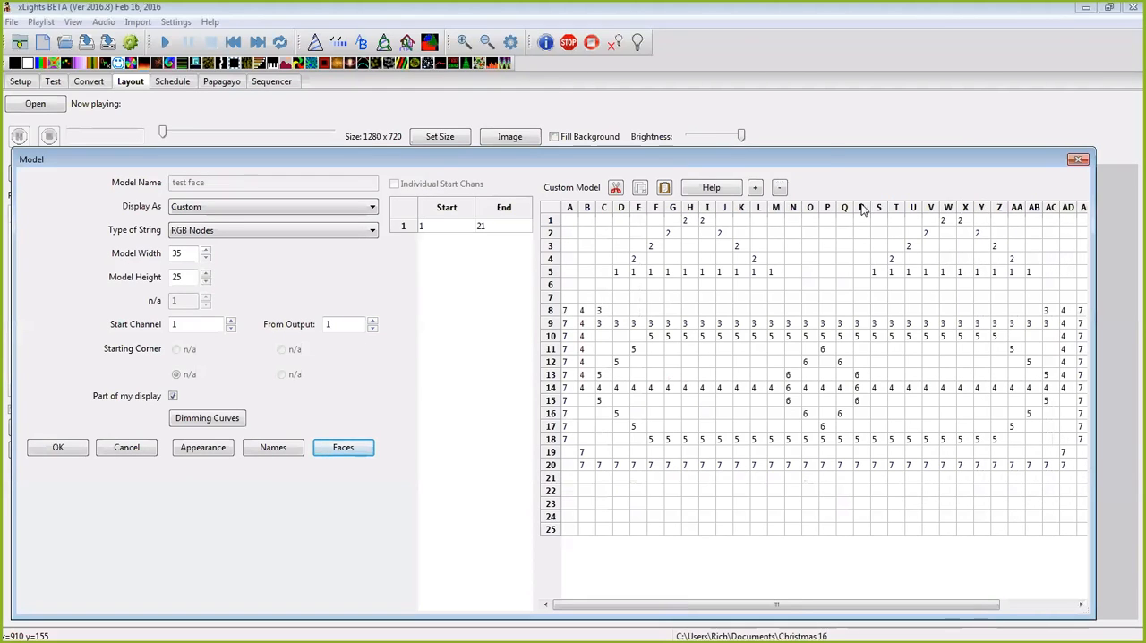
drag(830, 157, 830, 79)
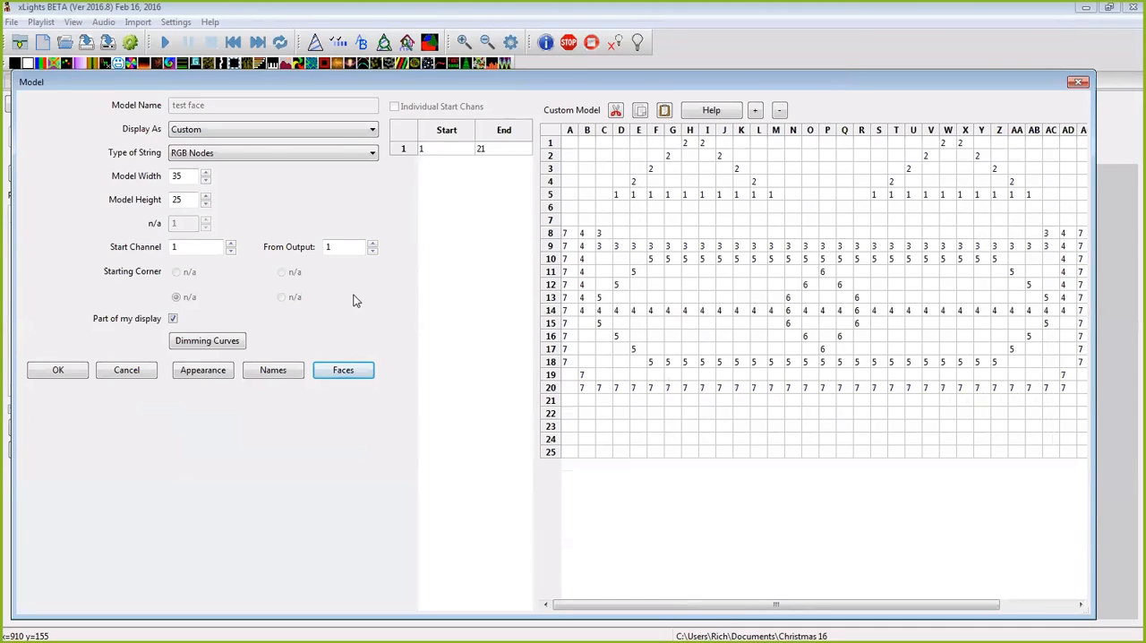
click(344, 371)
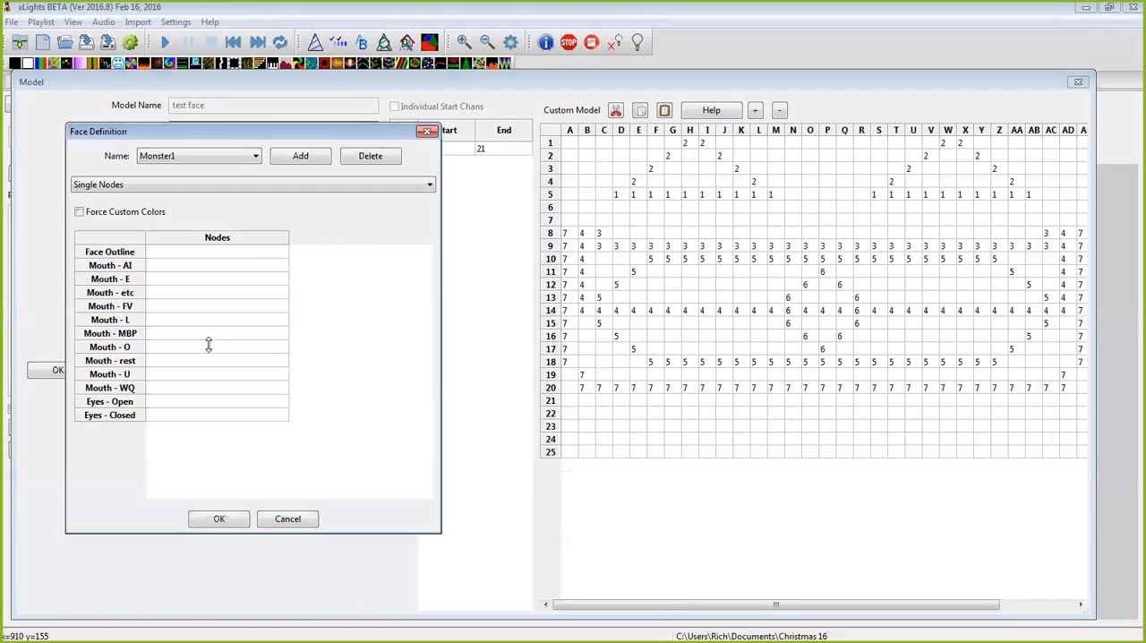
Step: Assign Node 4 to the Face Outline of Monster1 and accept the face definition
click(203, 253)
click(203, 254)
mouse_move(281, 285)
mouse_down()
mouse_move(283, 312)
mouse_move(285, 271)
mouse_up()
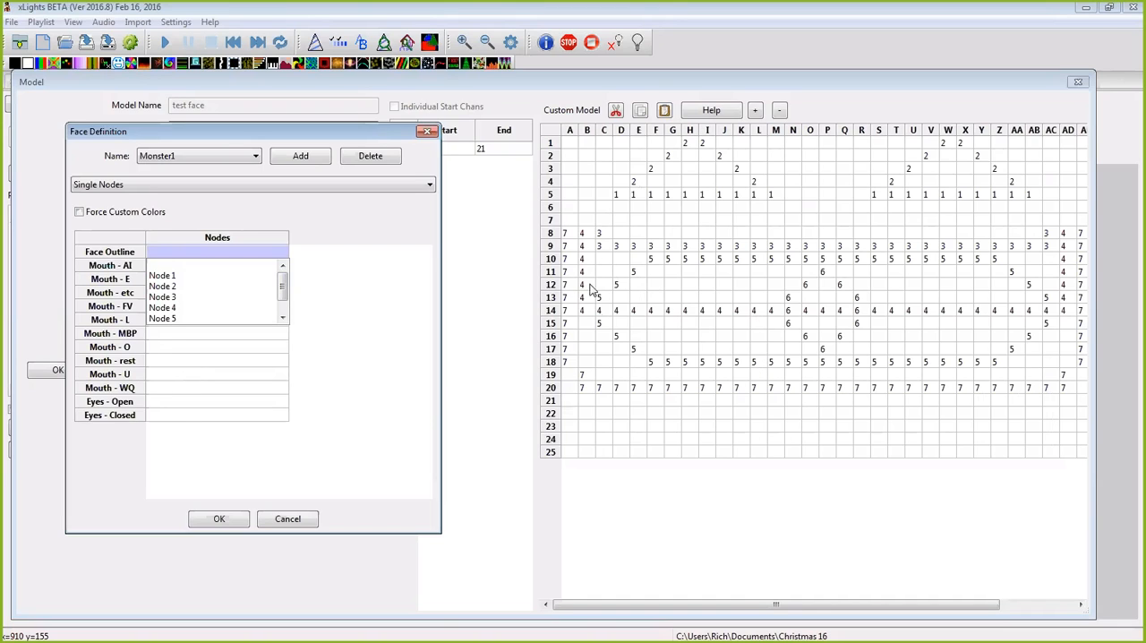
click(179, 307)
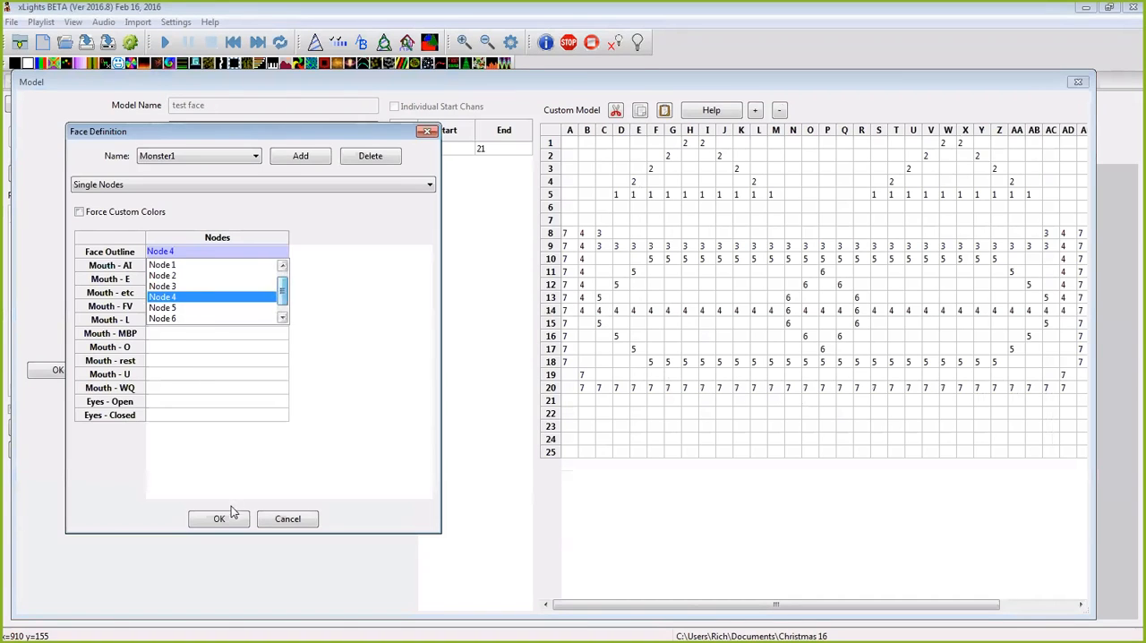
click(219, 518)
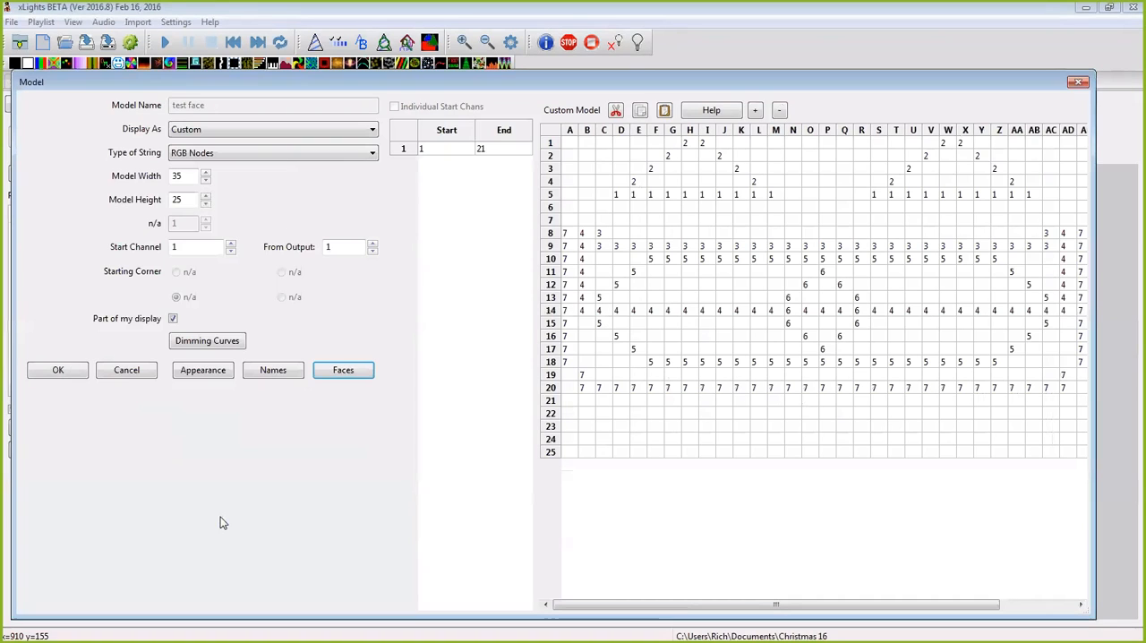
Step: Reopen the face definitions and clear the node assigned to the Face Outline
click(345, 372)
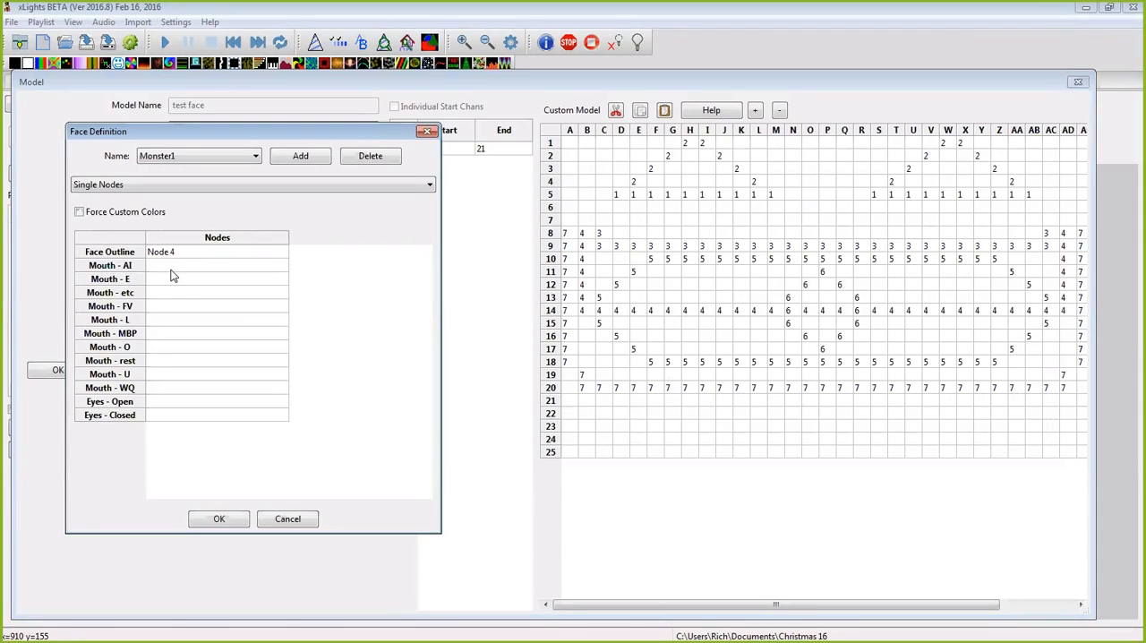
click(200, 254)
click(201, 255)
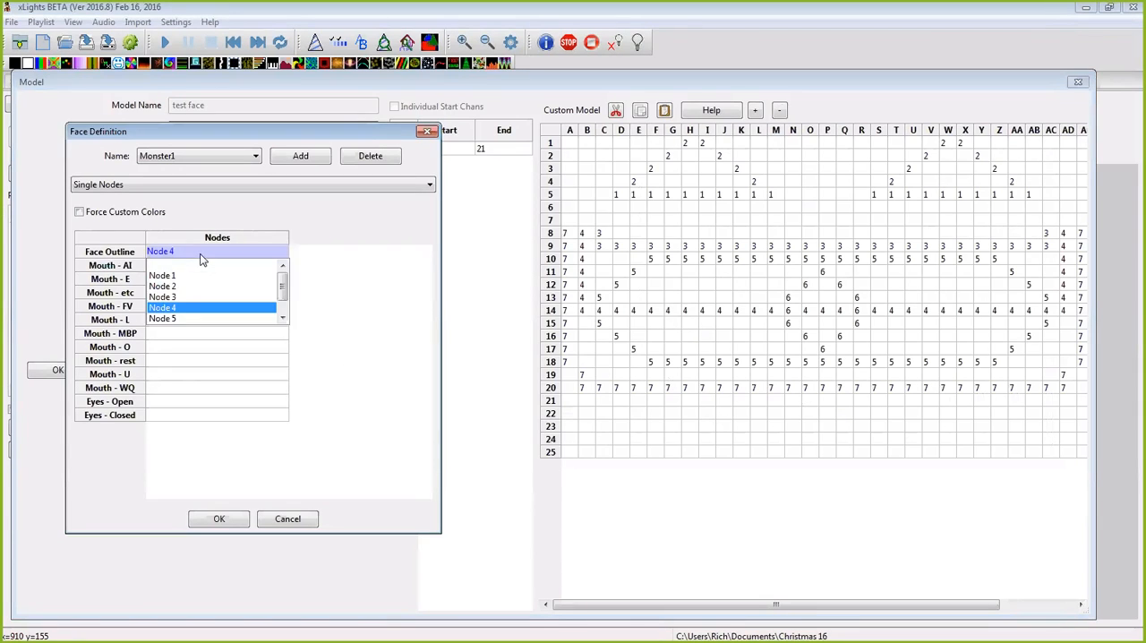
click(246, 269)
click(240, 353)
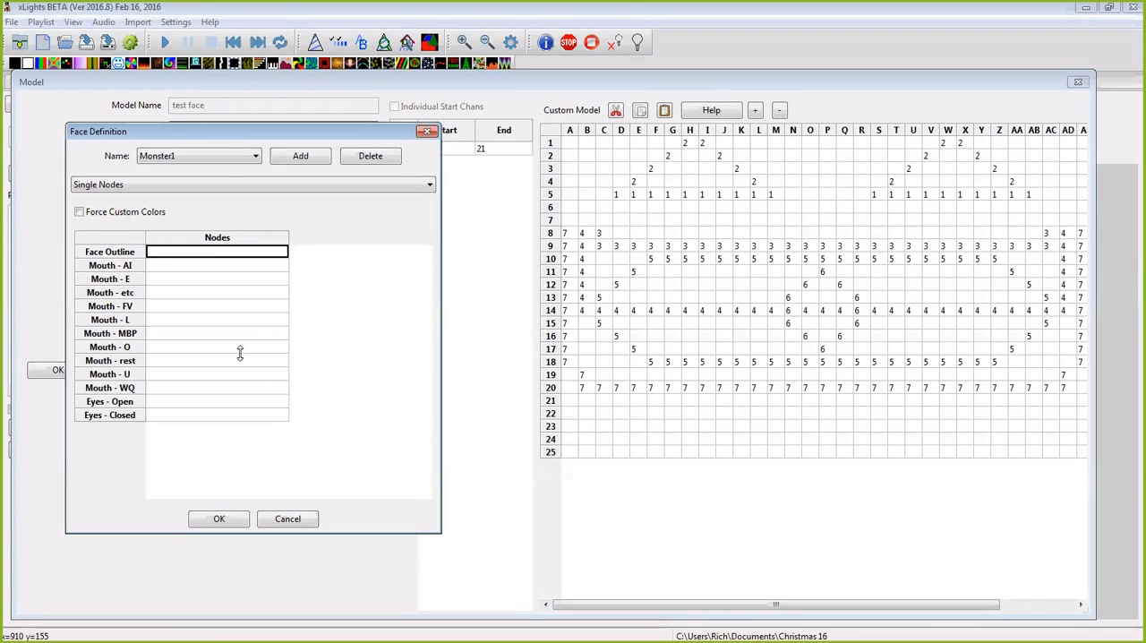
Step: Assign Node 4 to Mouth - AI and Node 5 to Mouth - E in the Monster1 face
click(215, 267)
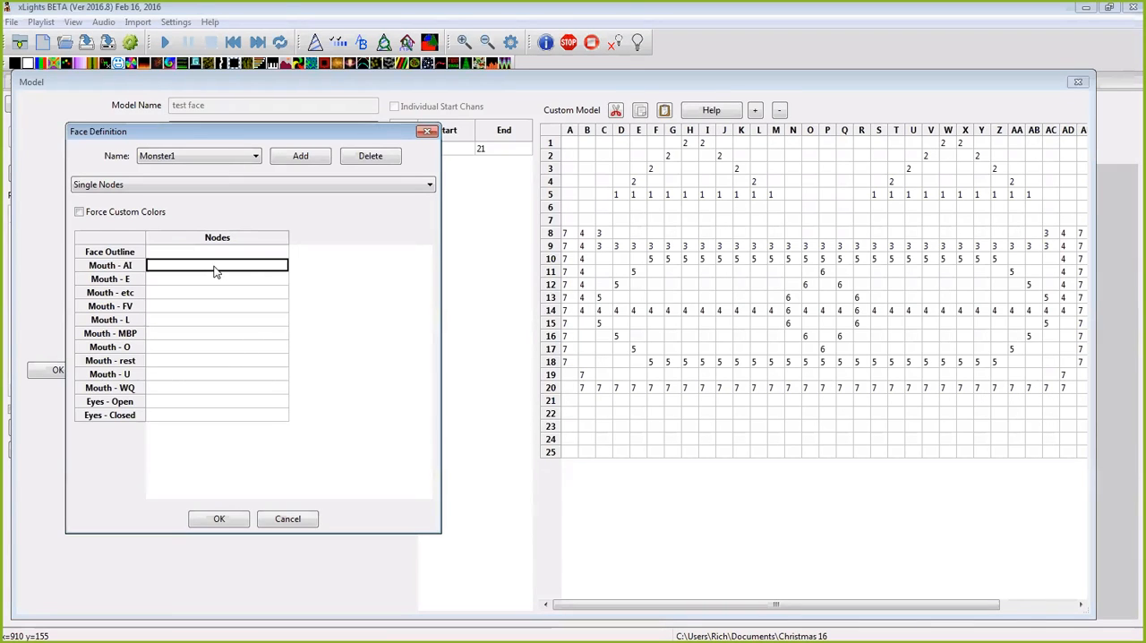
click(254, 274)
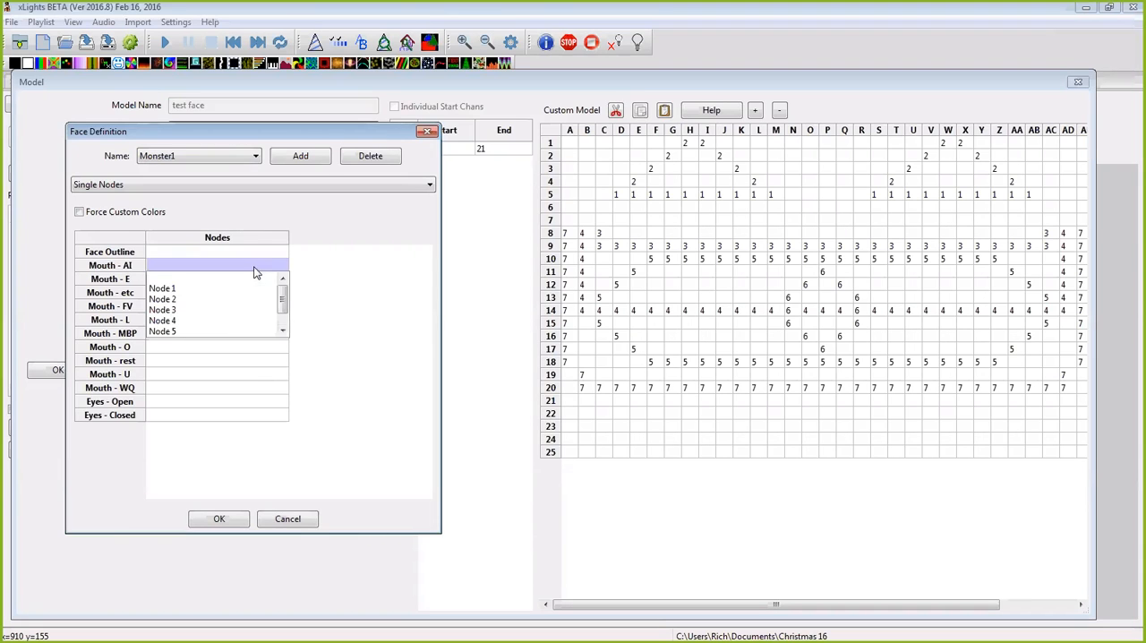
click(262, 347)
click(199, 280)
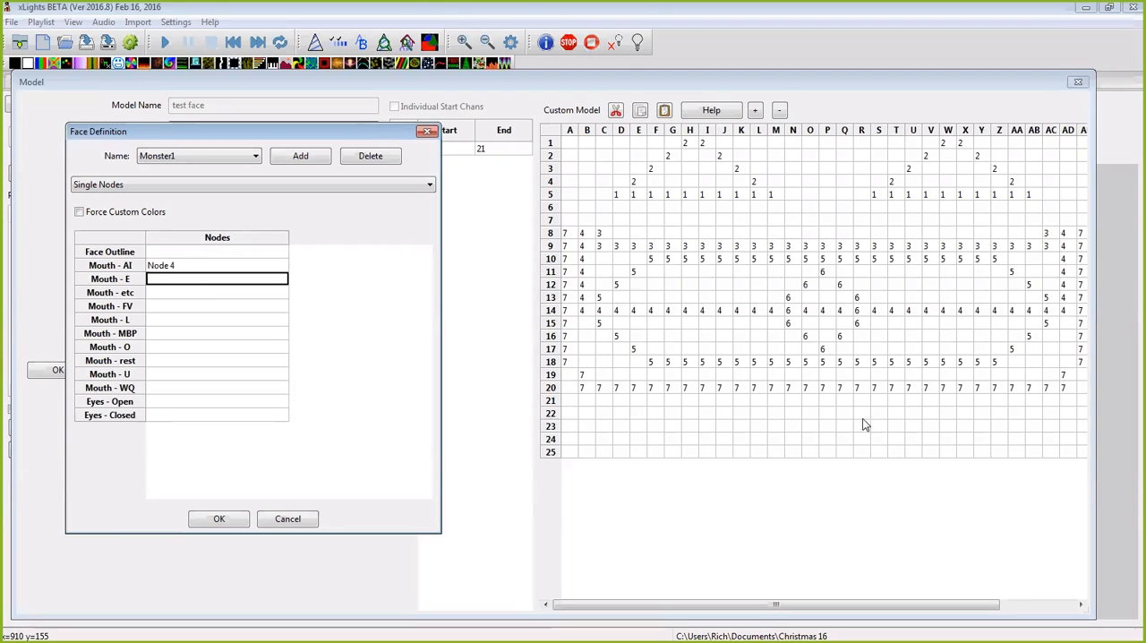
click(255, 283)
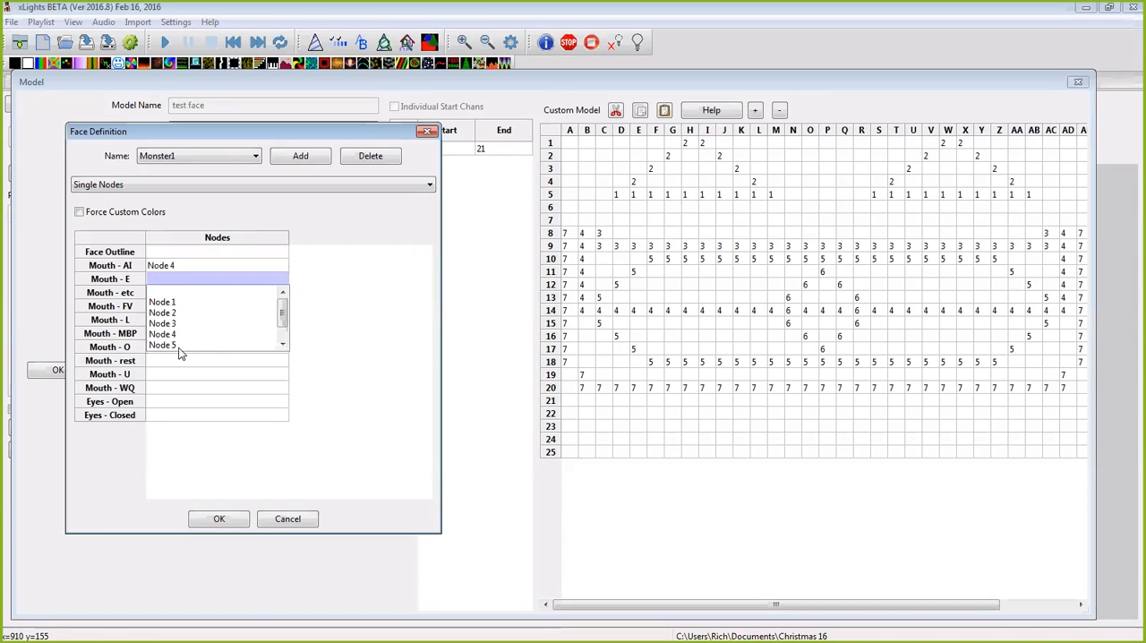
click(215, 344)
Step: Assign Node 3 to both Mouth - etc and Mouth - FV
click(212, 297)
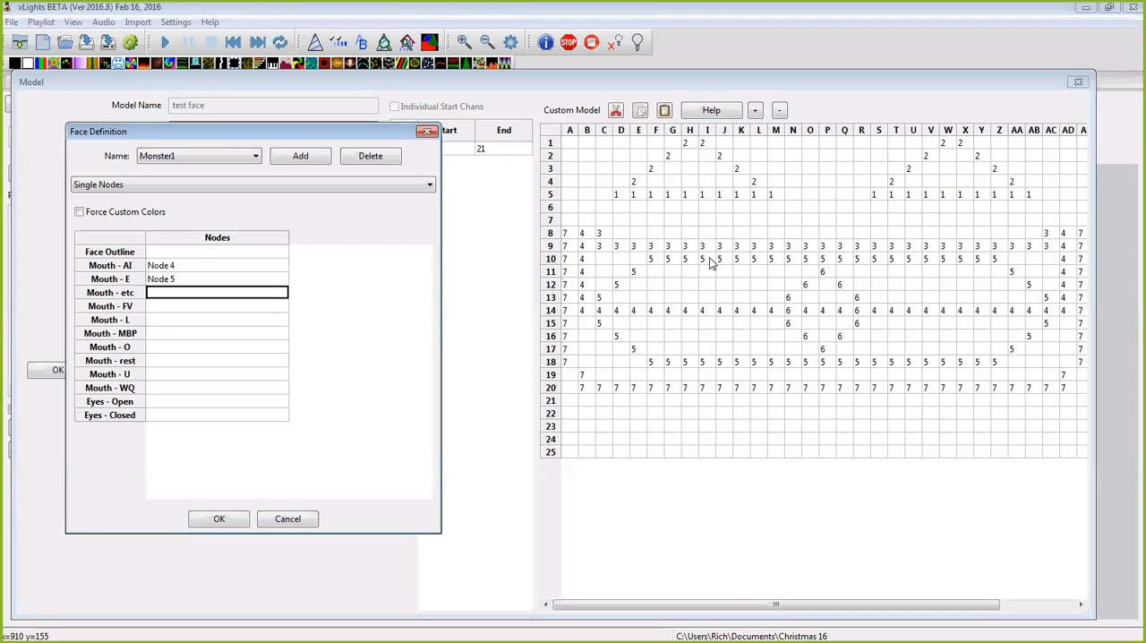
click(204, 297)
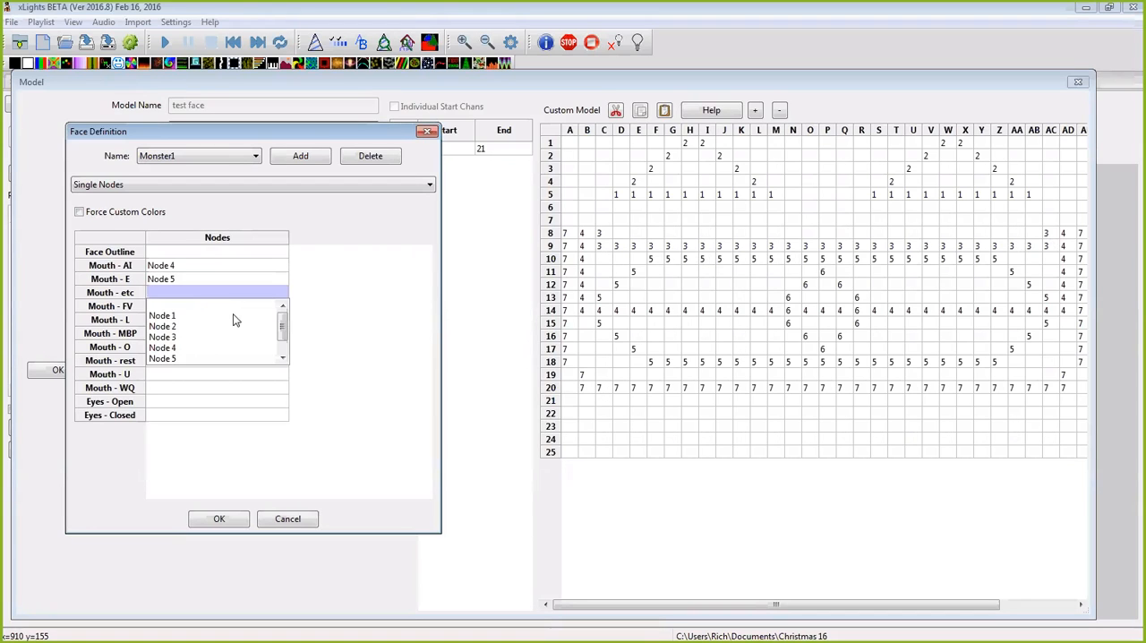
click(204, 337)
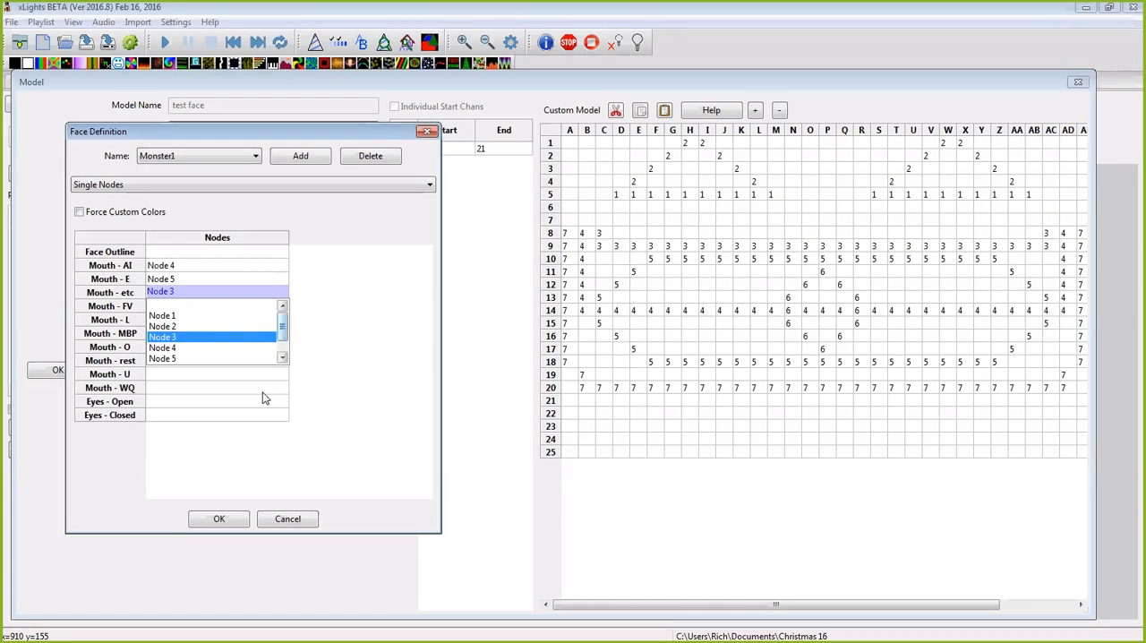
click(265, 388)
click(220, 308)
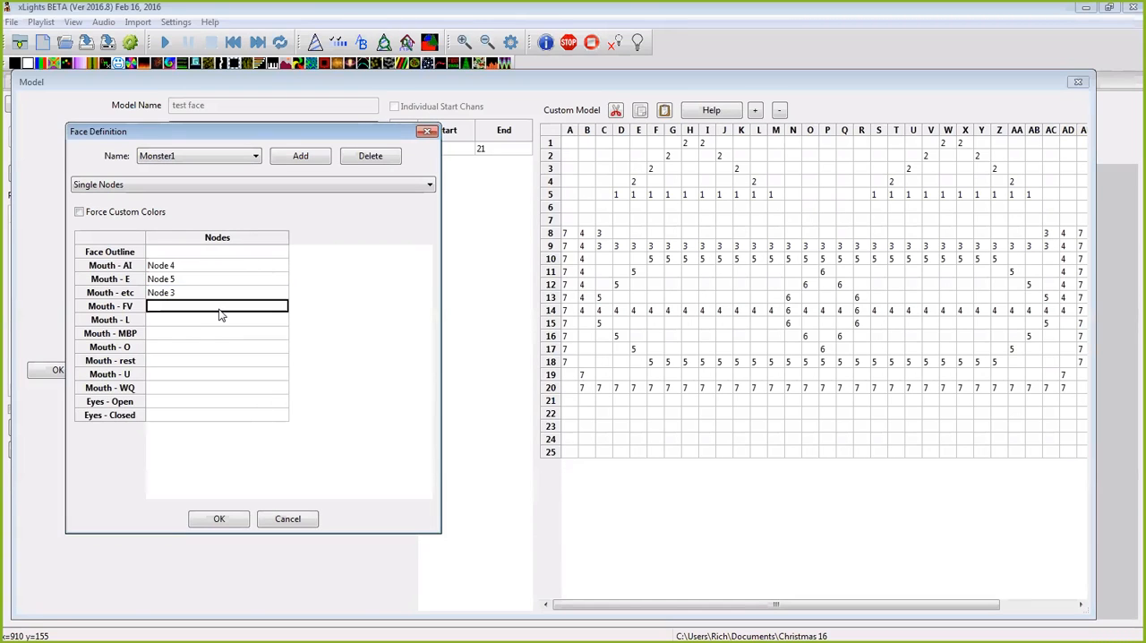
click(224, 307)
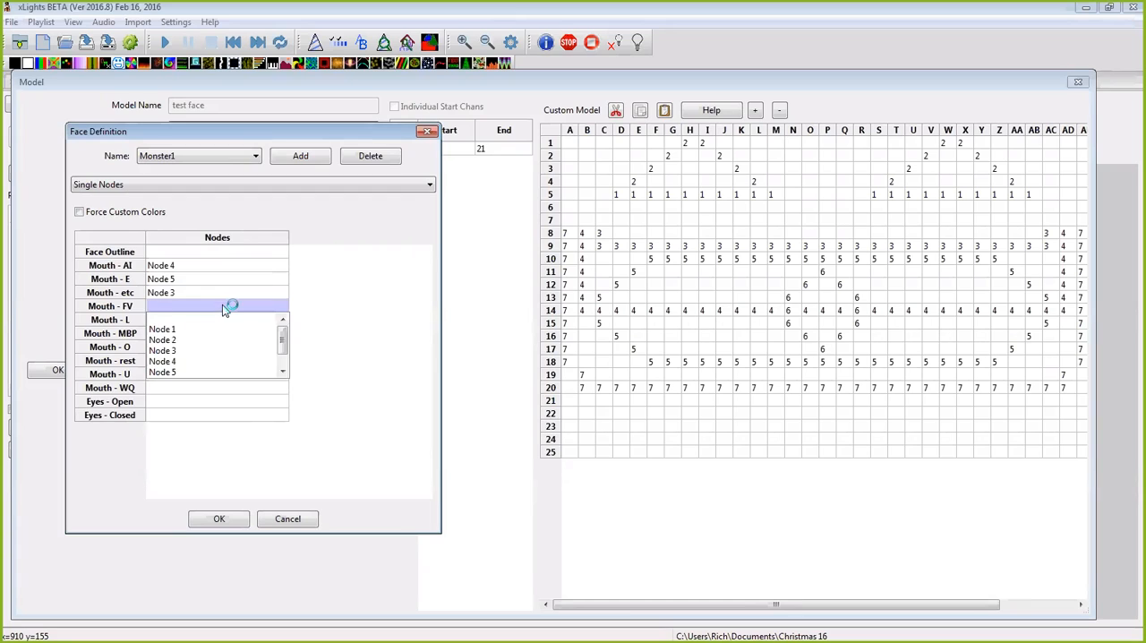
drag(287, 338, 287, 358)
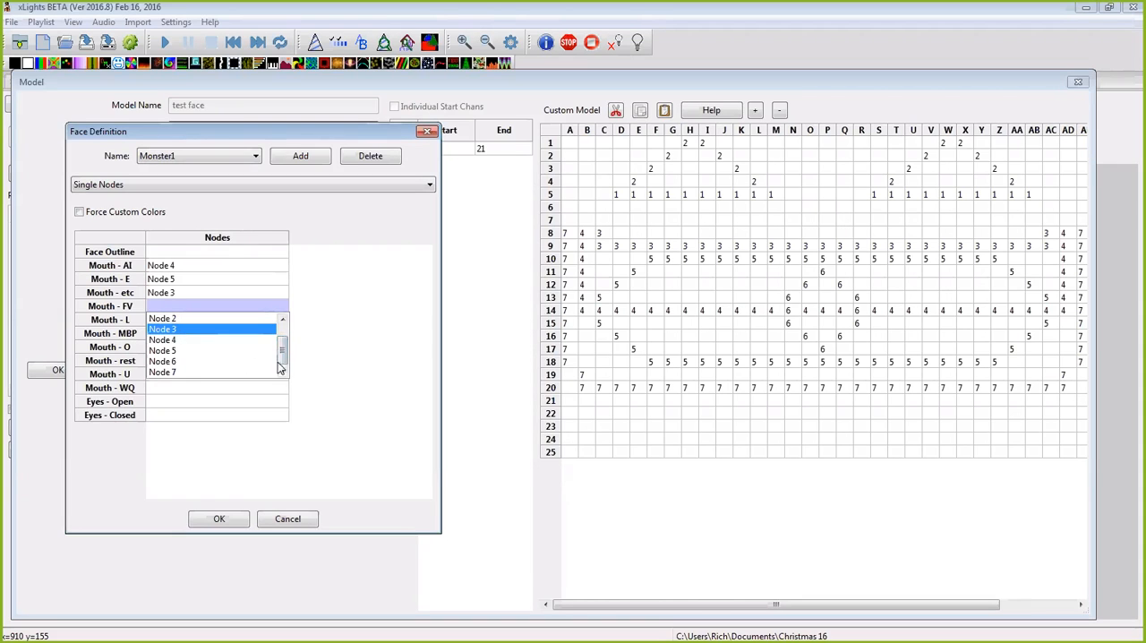
click(318, 362)
Step: Assign Node 5 to Mouth - L and Node 3 to Mouth - MBP
click(220, 324)
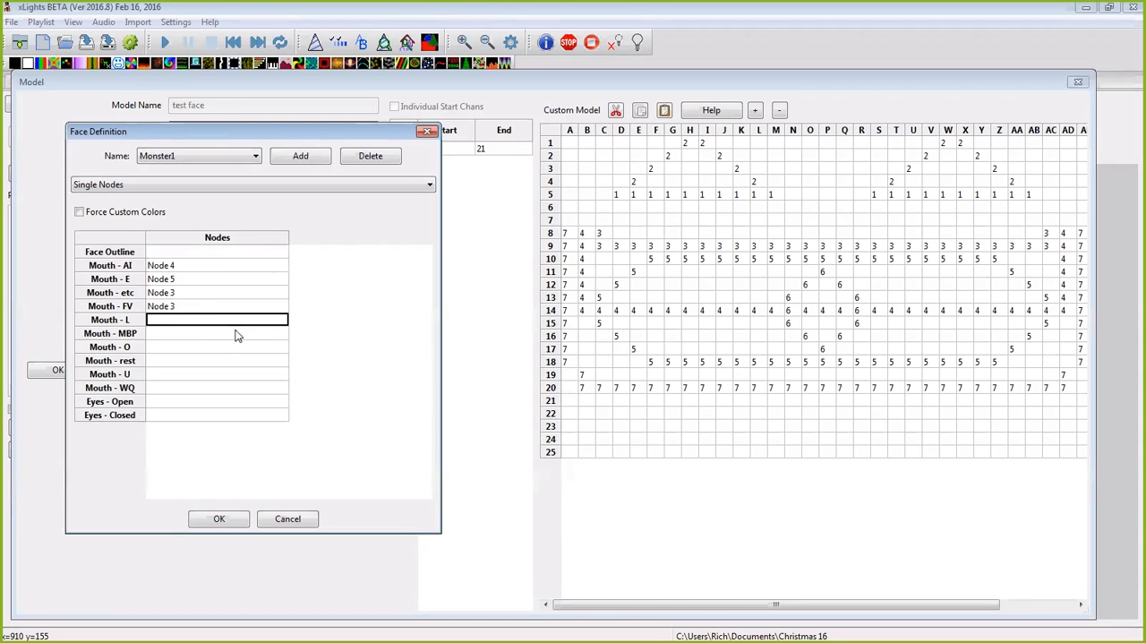
click(232, 325)
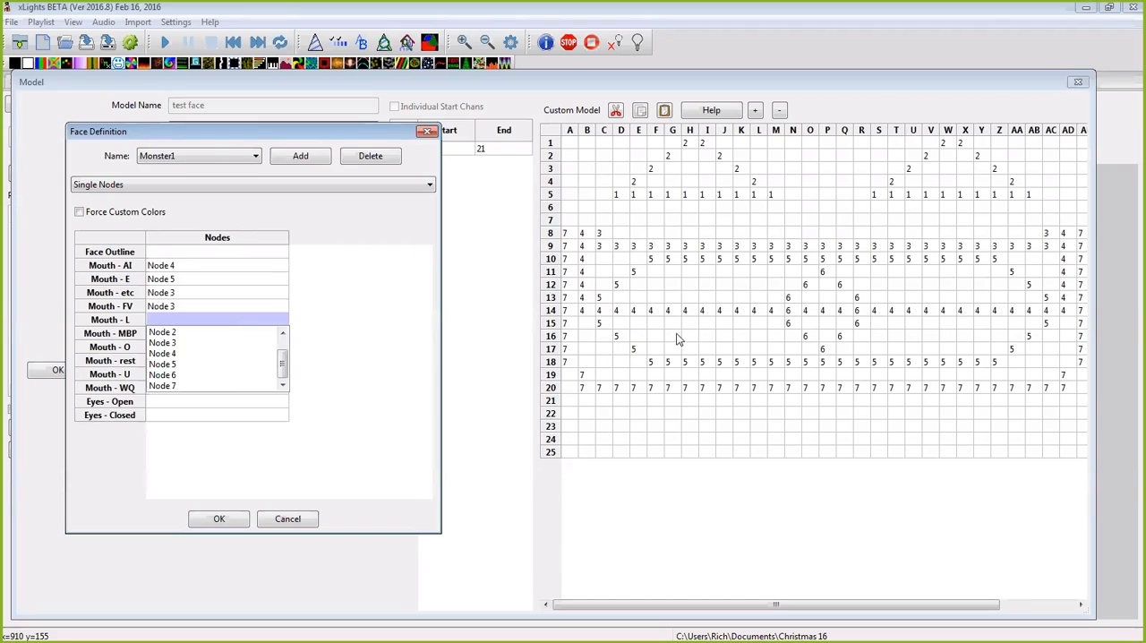
click(311, 366)
click(242, 334)
click(242, 334)
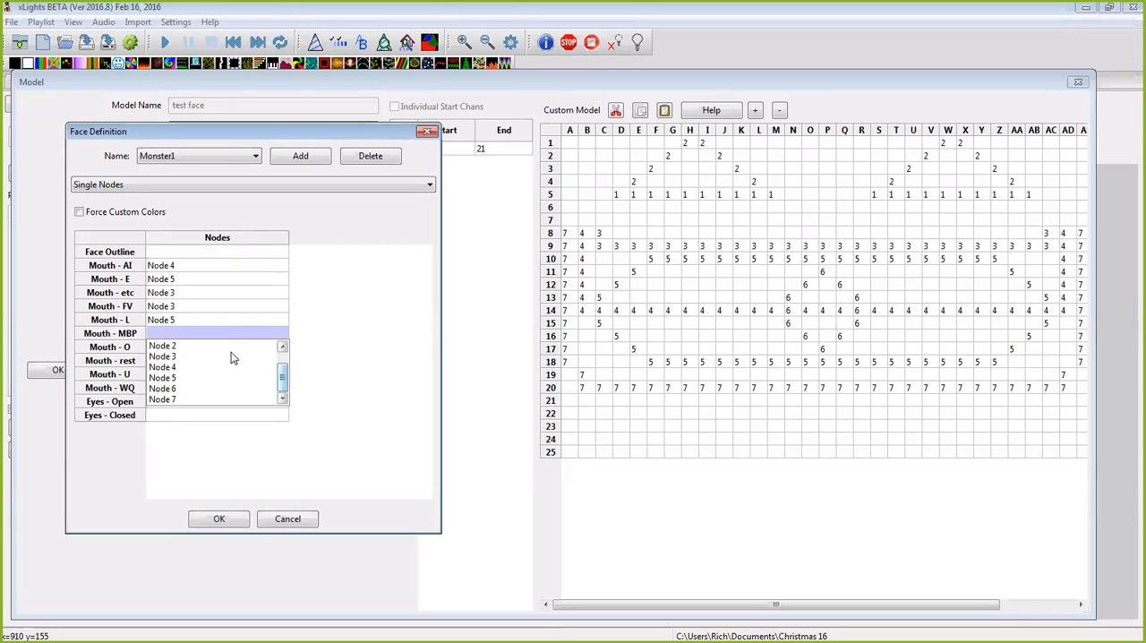
click(269, 357)
Step: Assign Node 6 to Mouth - O and Node 3 to Mouth - rest in the Monster1 face
click(228, 350)
click(234, 351)
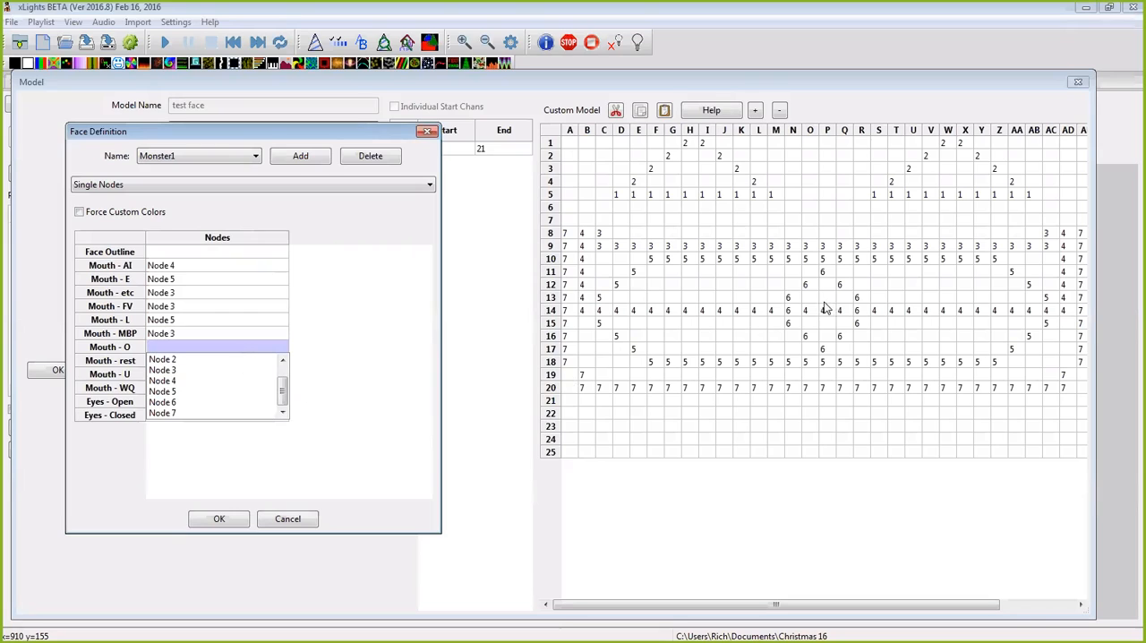
click(176, 403)
click(228, 363)
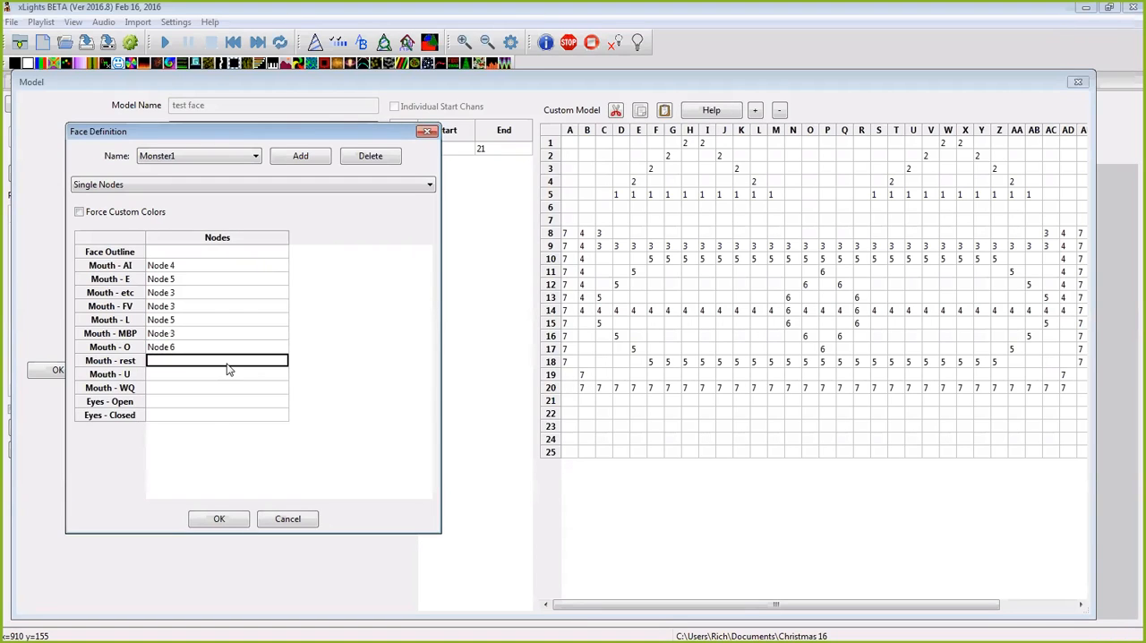
click(229, 364)
click(258, 387)
Step: Assign Node 5 to Mouth - U and Node 6 to Mouth - WQ
click(215, 377)
click(215, 377)
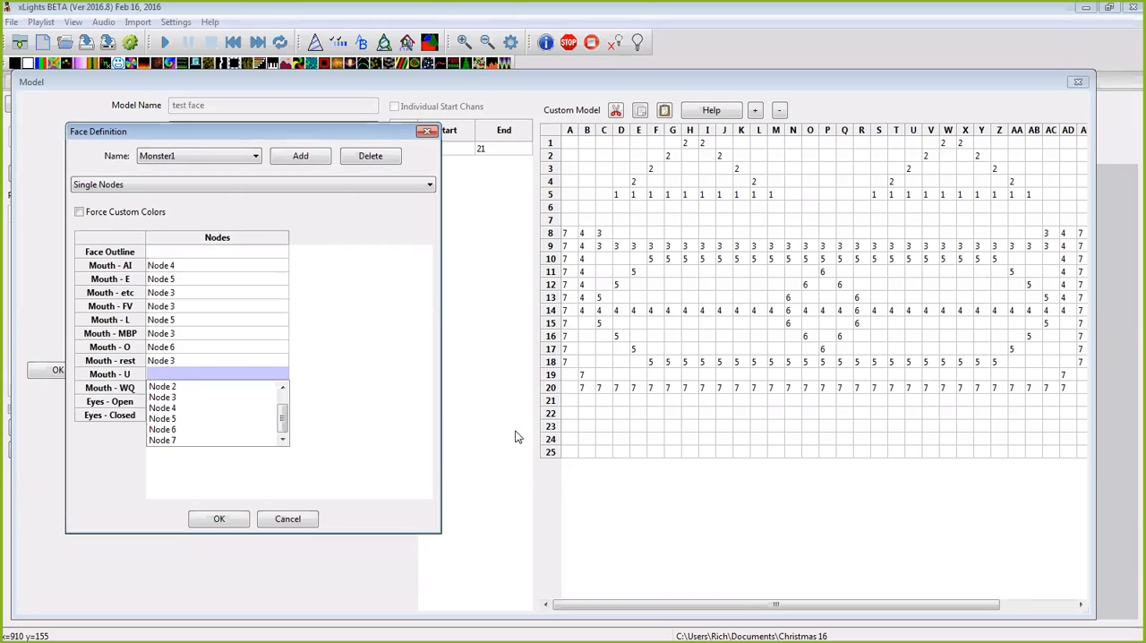
click(203, 420)
click(205, 391)
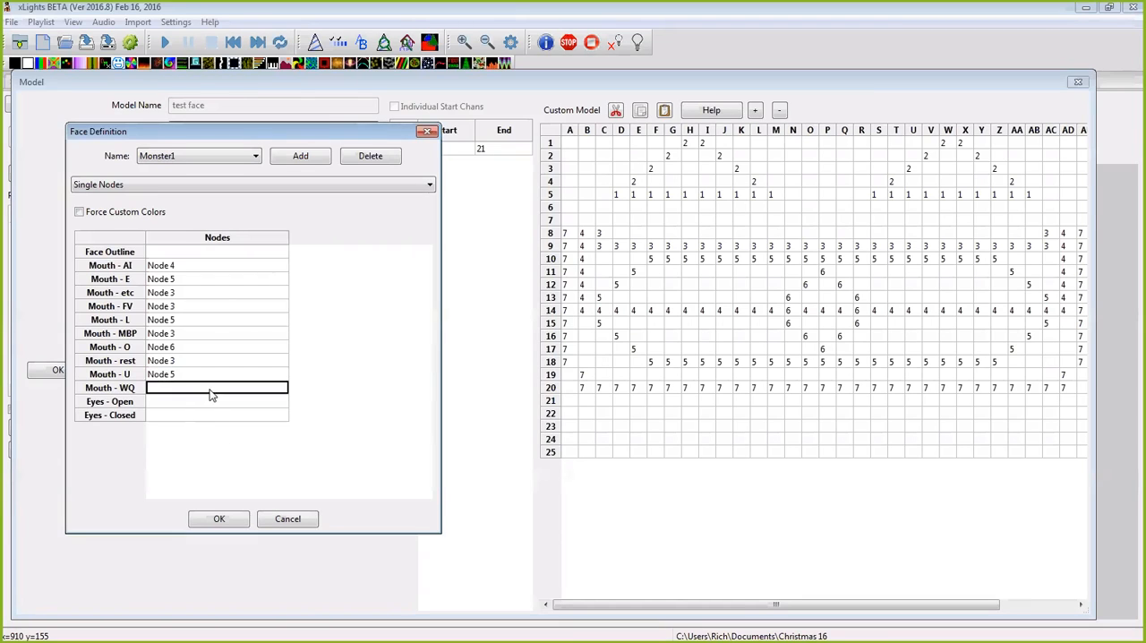
click(210, 392)
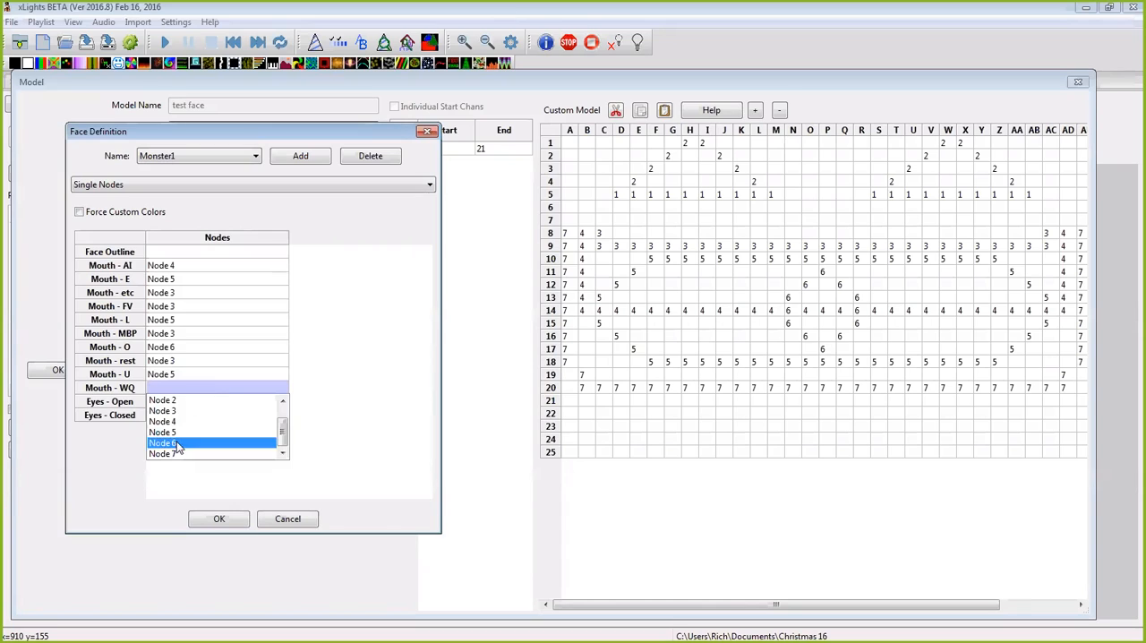
click(184, 442)
Step: Assign Node 2 to Eyes - Open and choose the node for Eyes - Closed
click(223, 409)
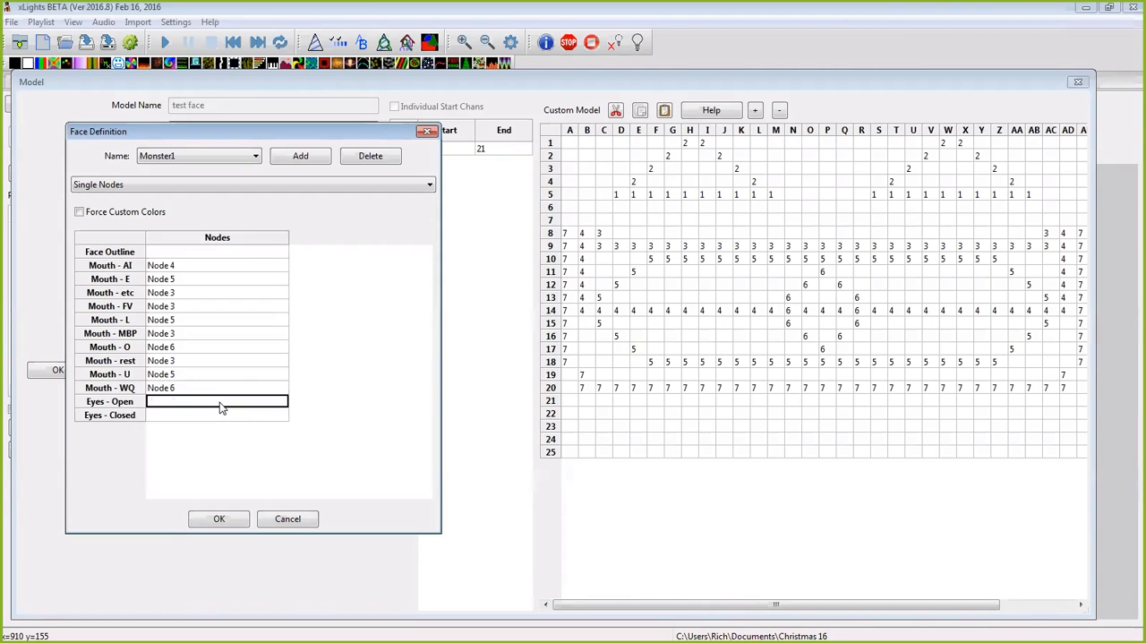
click(222, 405)
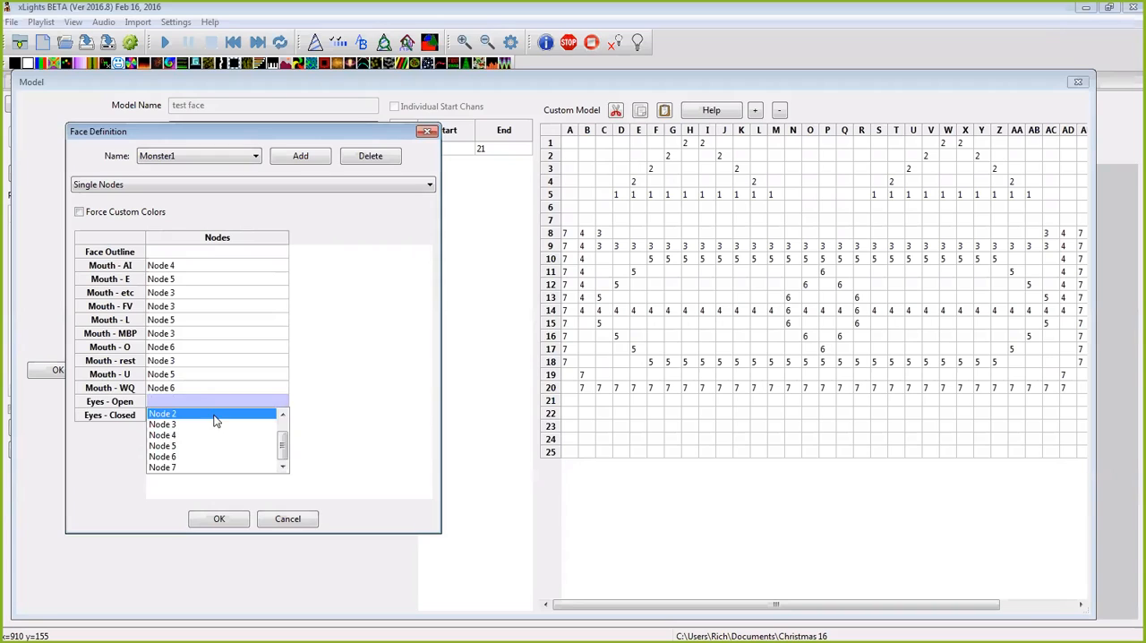
click(224, 414)
click(231, 419)
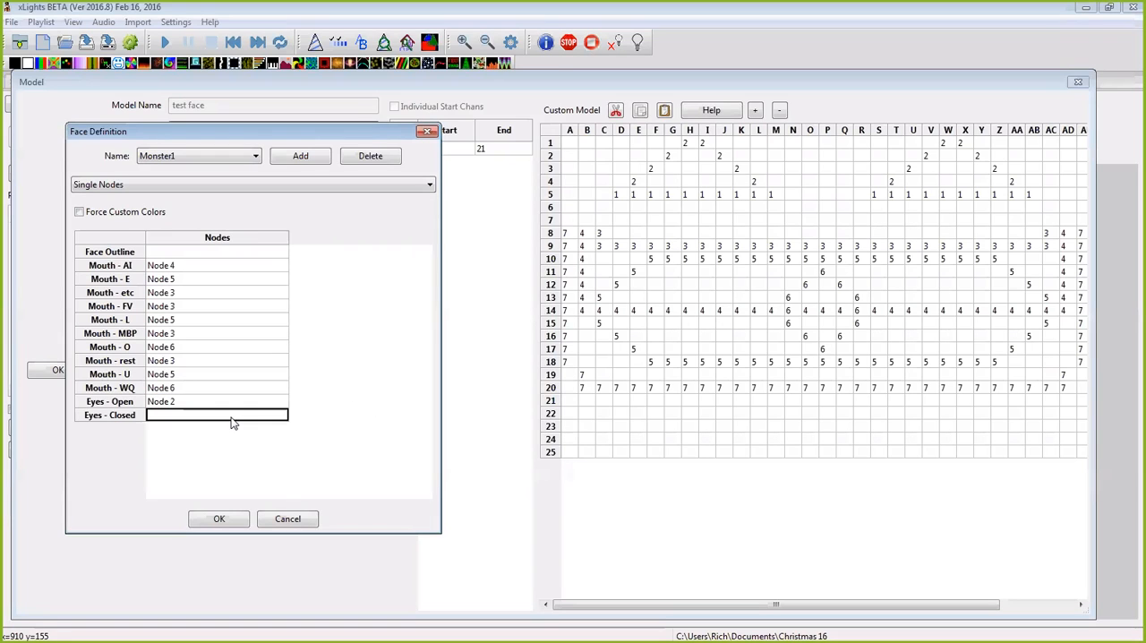
click(231, 419)
scroll(226, 452, up, 2)
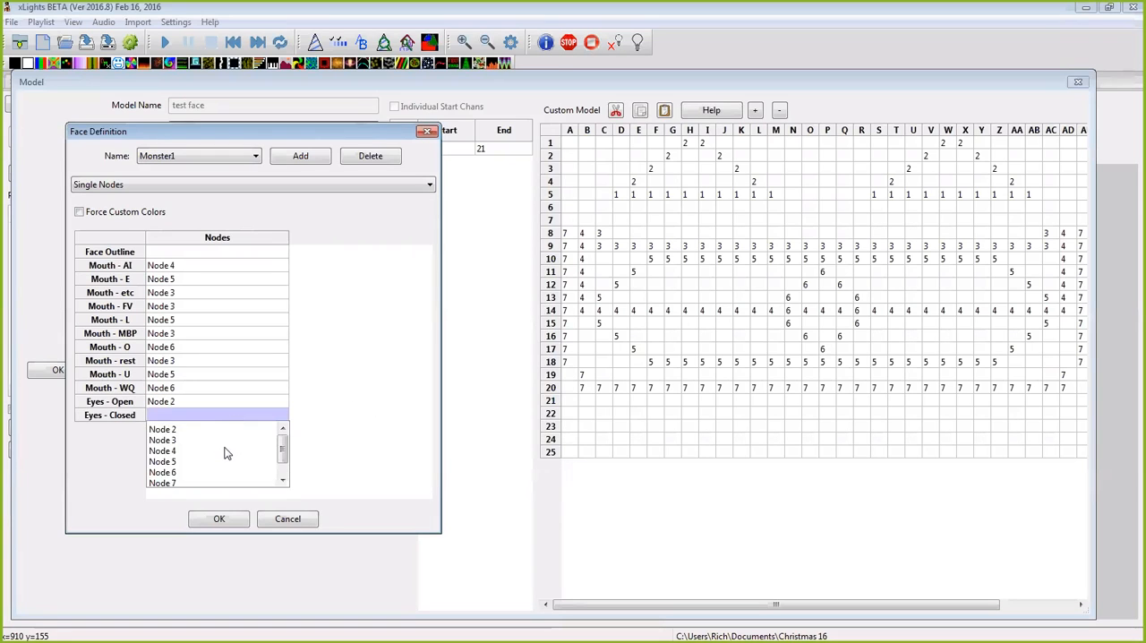
click(215, 439)
Step: Accept the Monster1 face definition and the model settings, and save the layout
click(215, 519)
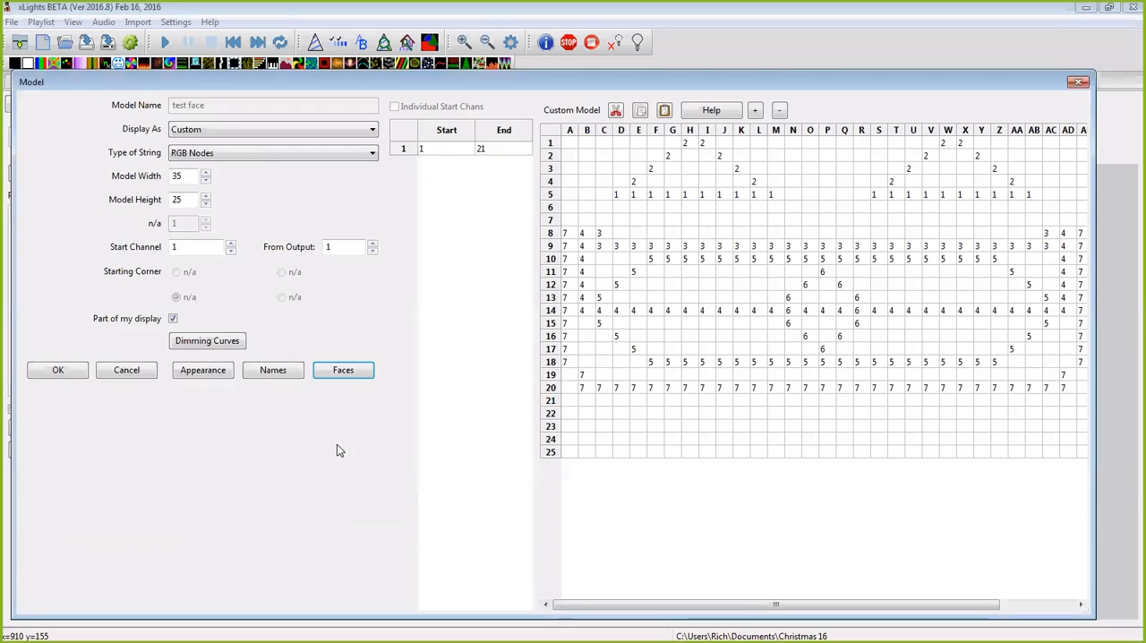
click(63, 378)
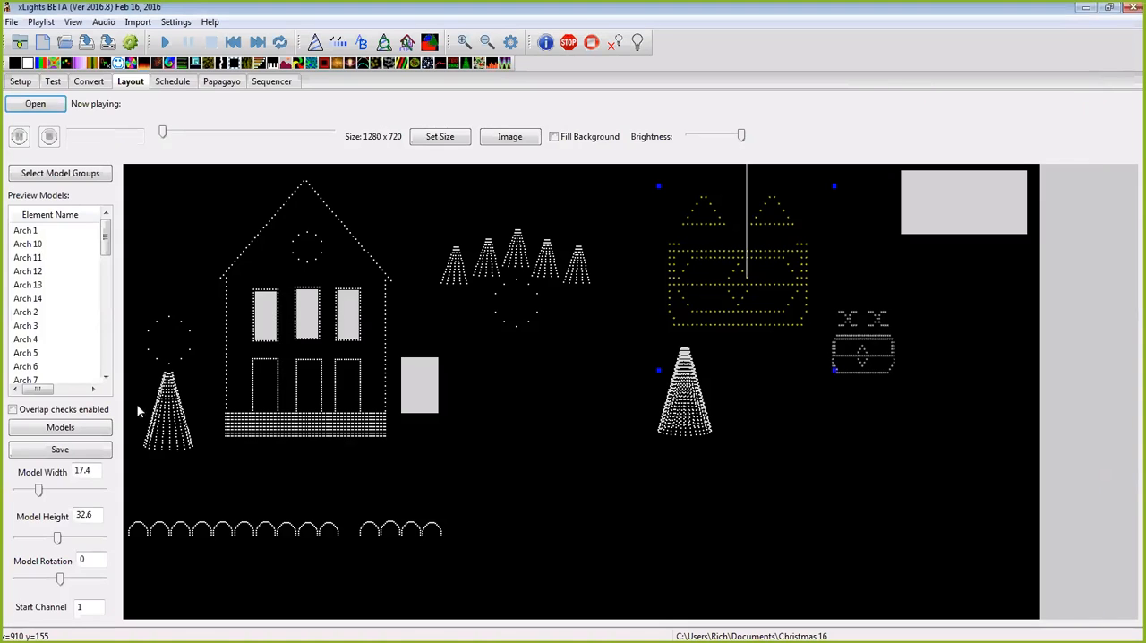
click(68, 450)
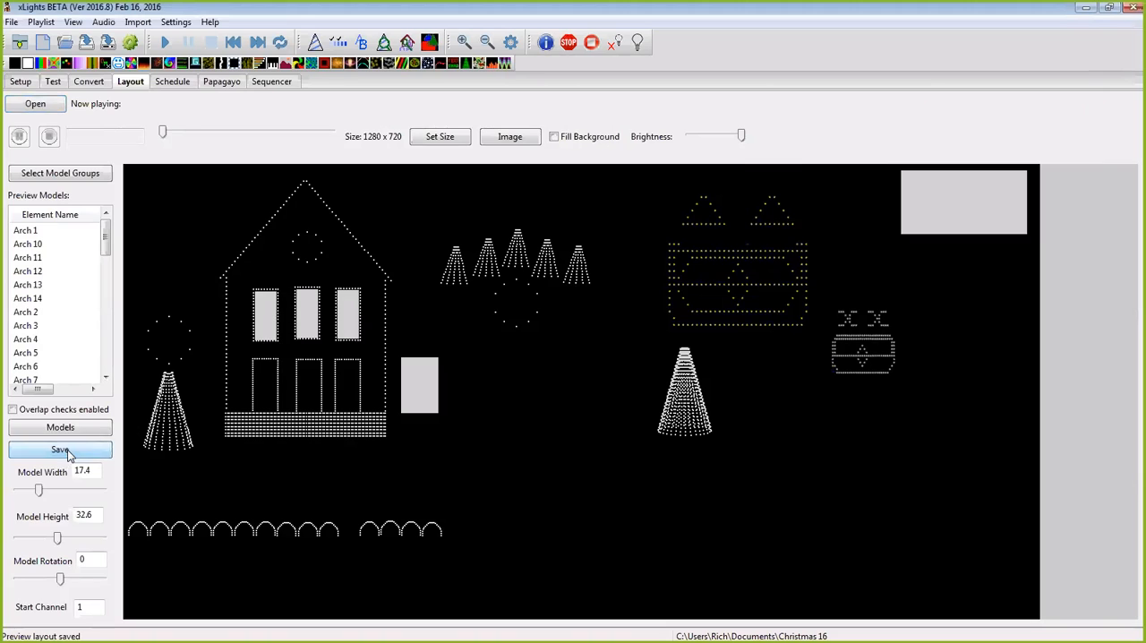
Step: Open the face definitions of the "test face 2" model from the layout preview
click(270, 81)
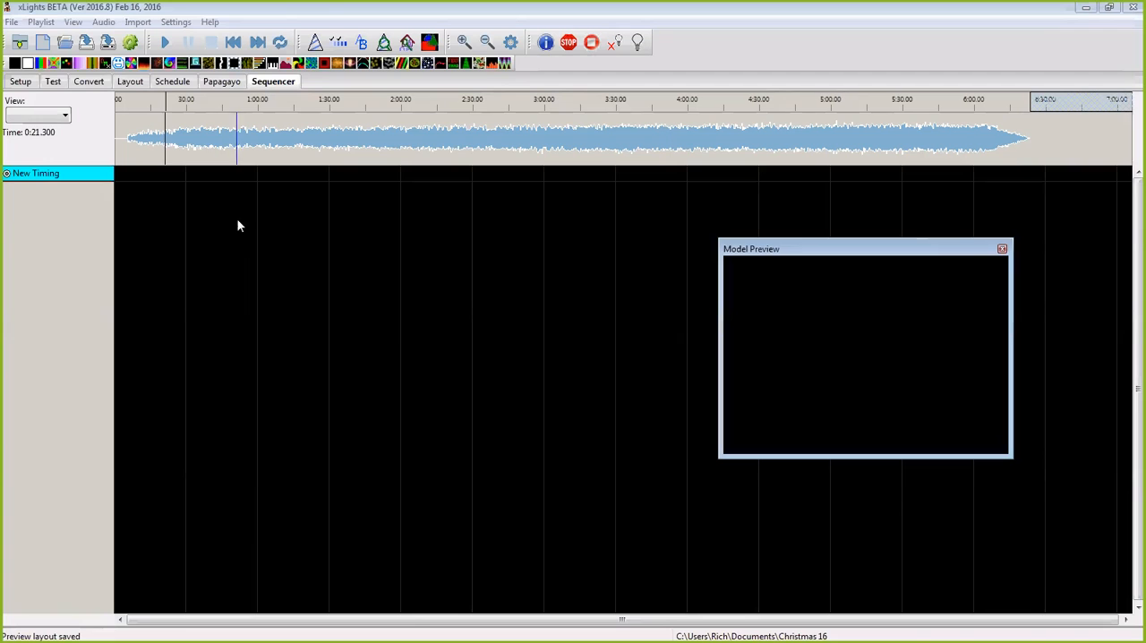
click(128, 83)
click(873, 349)
right_click(869, 347)
click(923, 358)
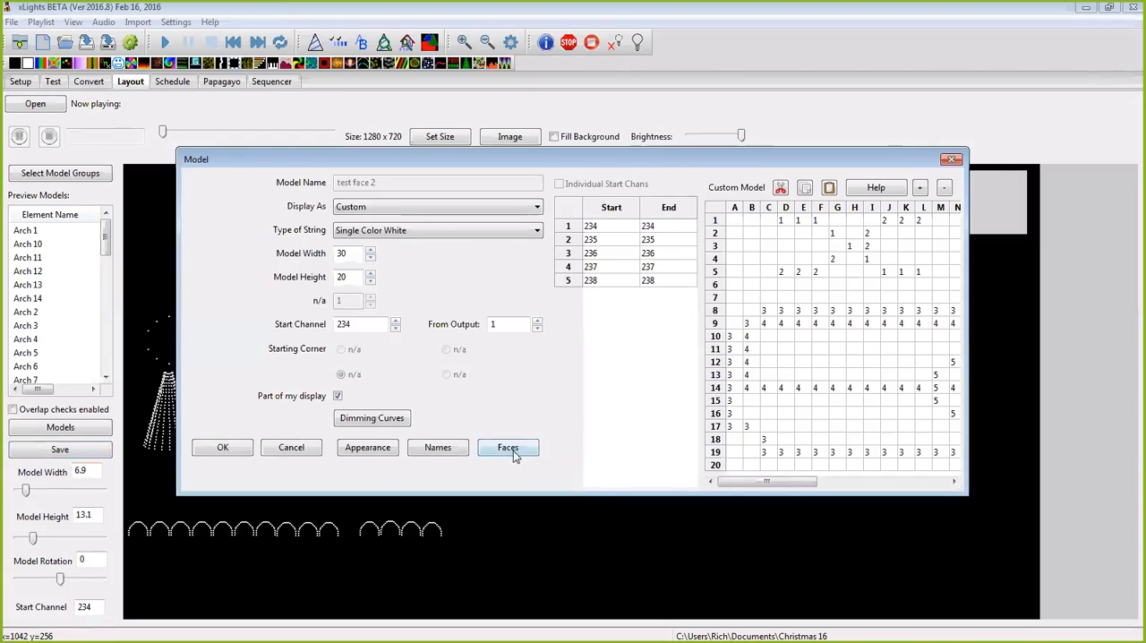
click(508, 448)
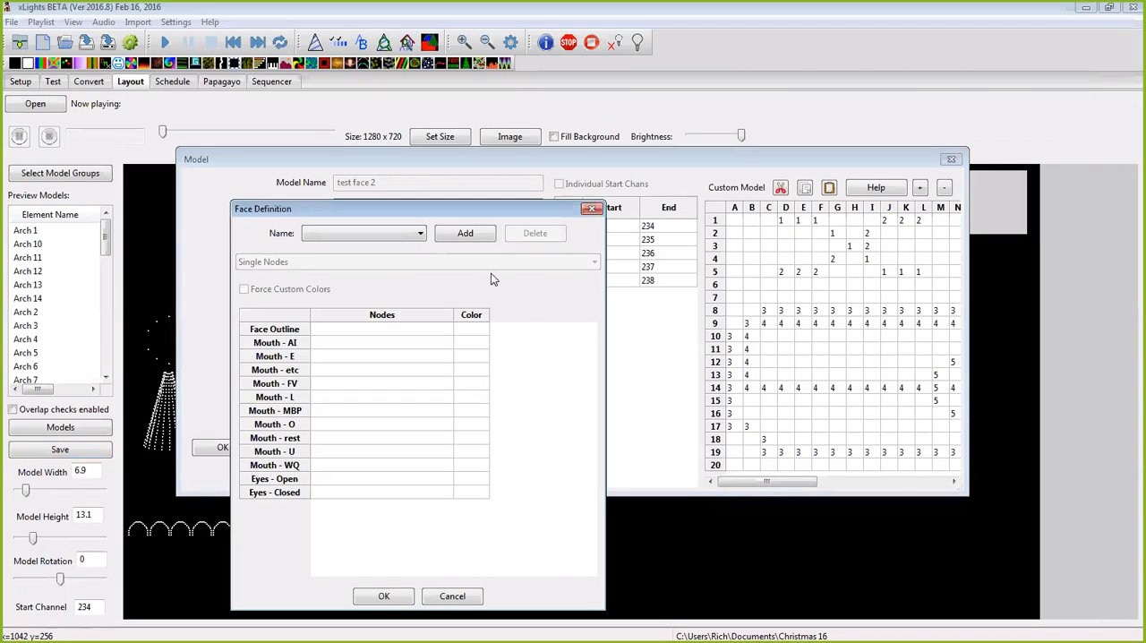
Step: Add a face named "monster two" and set its definition type to Node Ranges
click(443, 237)
text(monster two)
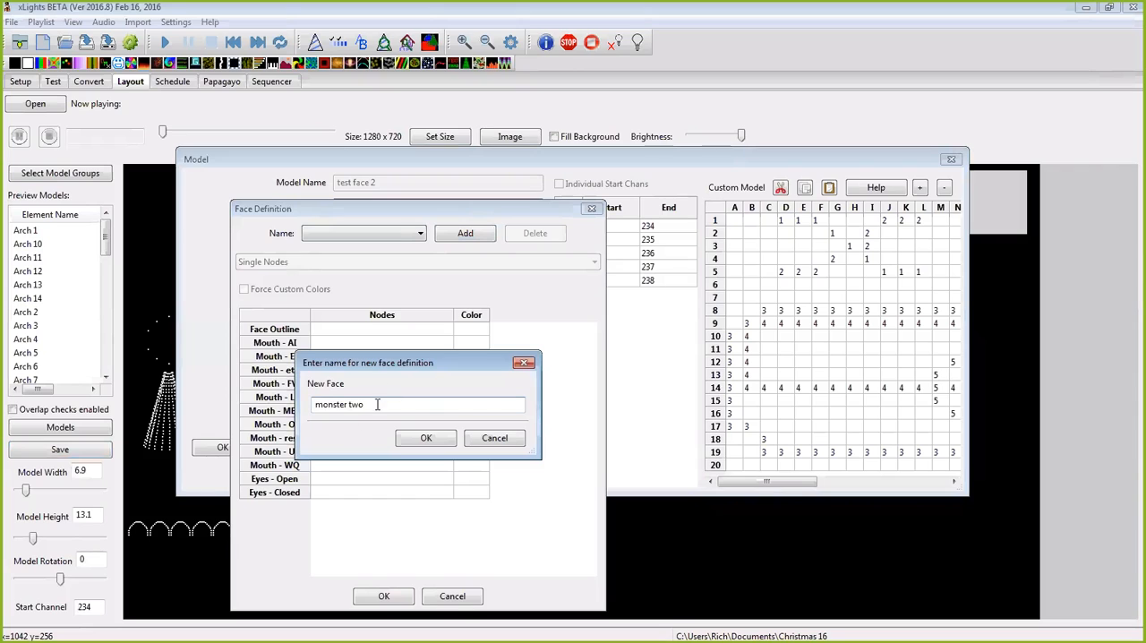
click(446, 438)
click(593, 263)
click(552, 283)
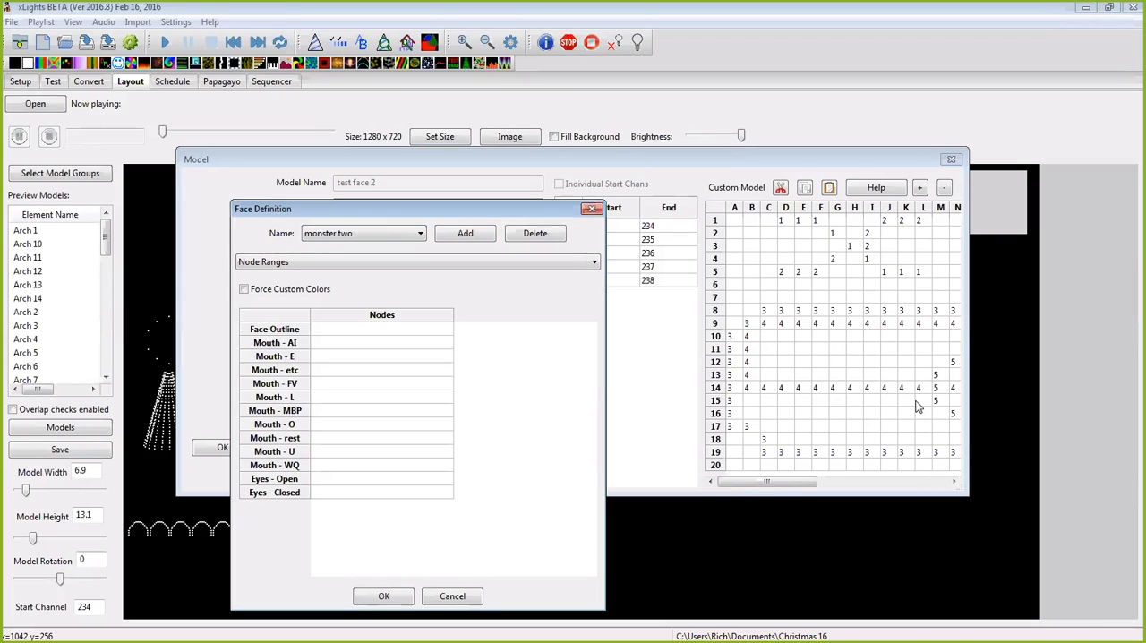
Step: Set the nodes of the monster two face to 4 for Mouth - AI, 5 for Mouth - E and 4 for Mouth - etc
click(340, 343)
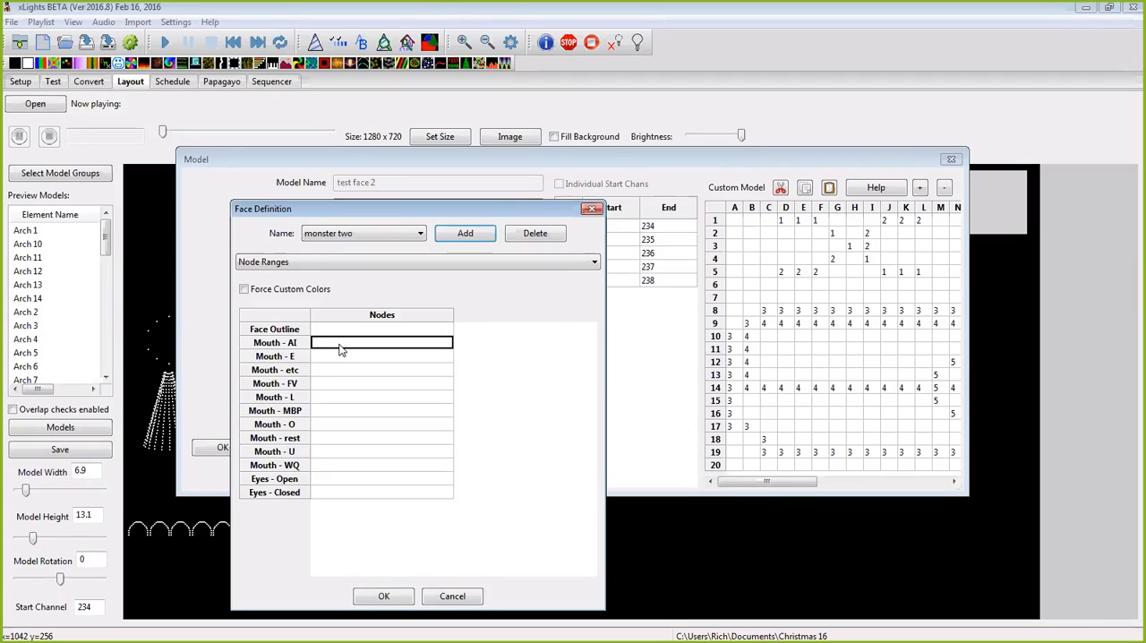
text(4)
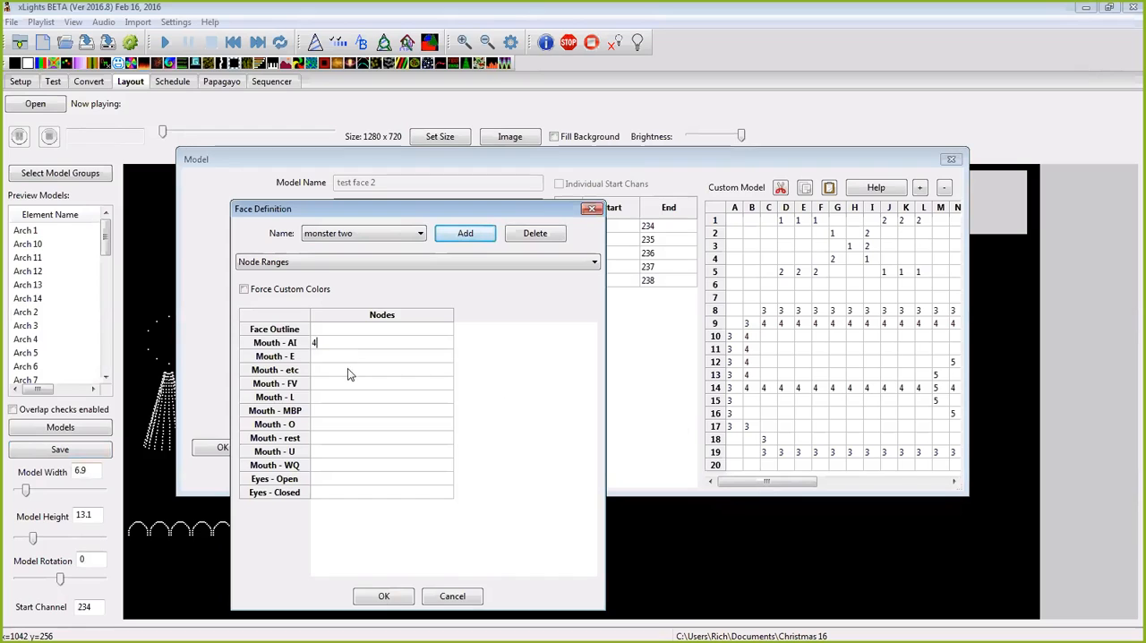
click(355, 357)
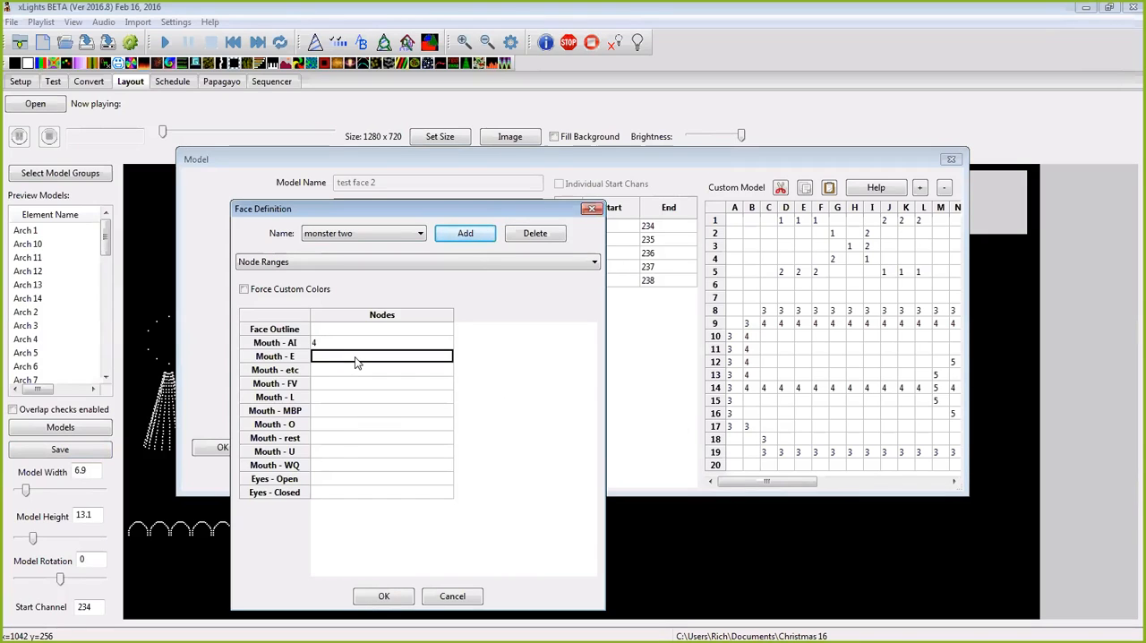
text(5)
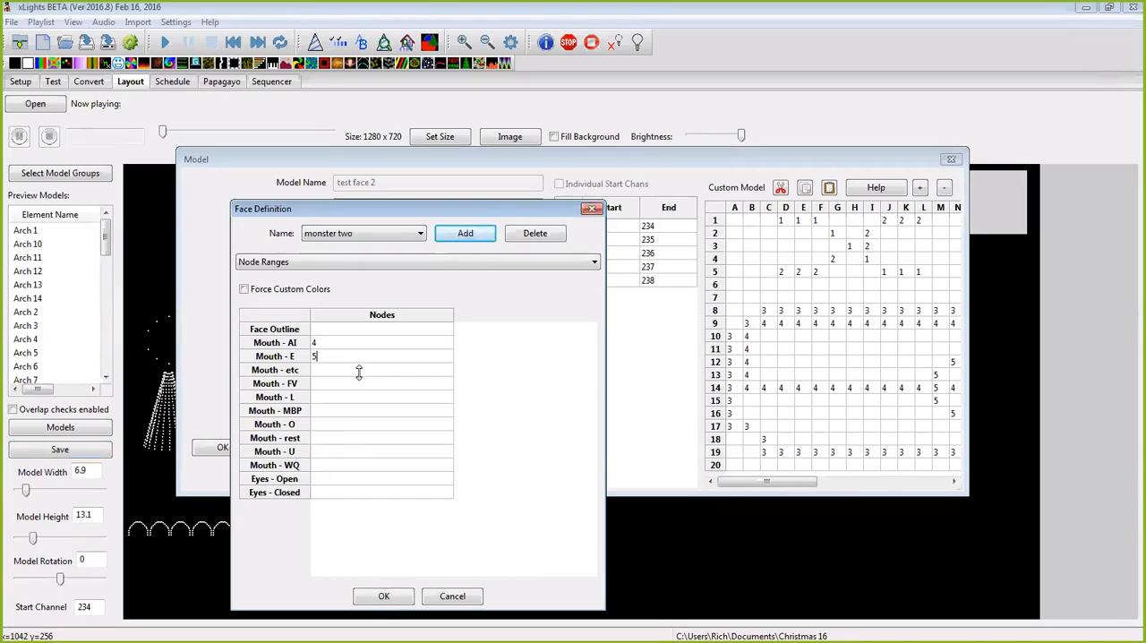
click(353, 376)
text(4)
Step: Enter node 5 for Mouth - FV, 3 for Mouth - L and 4 for Mouth - MBP
click(350, 387)
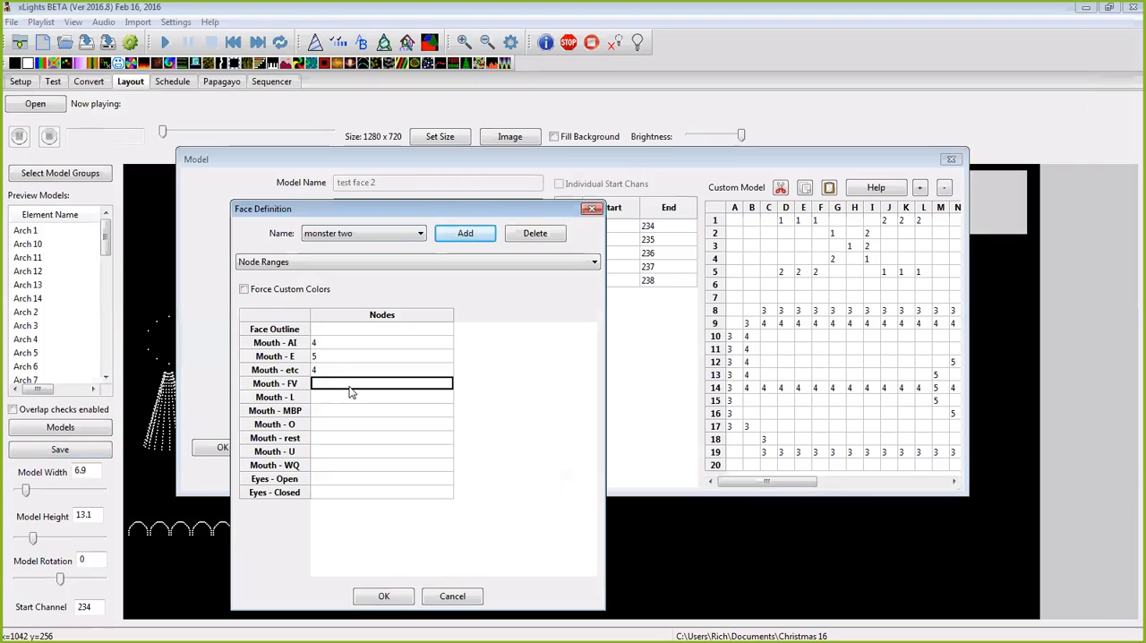
text(5)
click(354, 402)
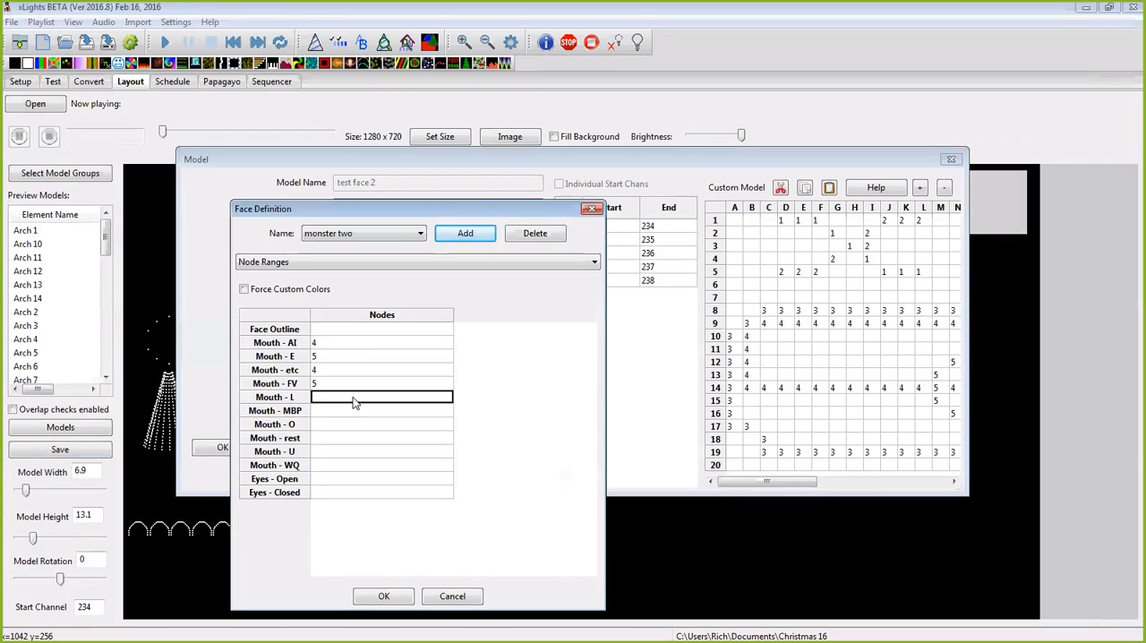
text(3)
click(349, 414)
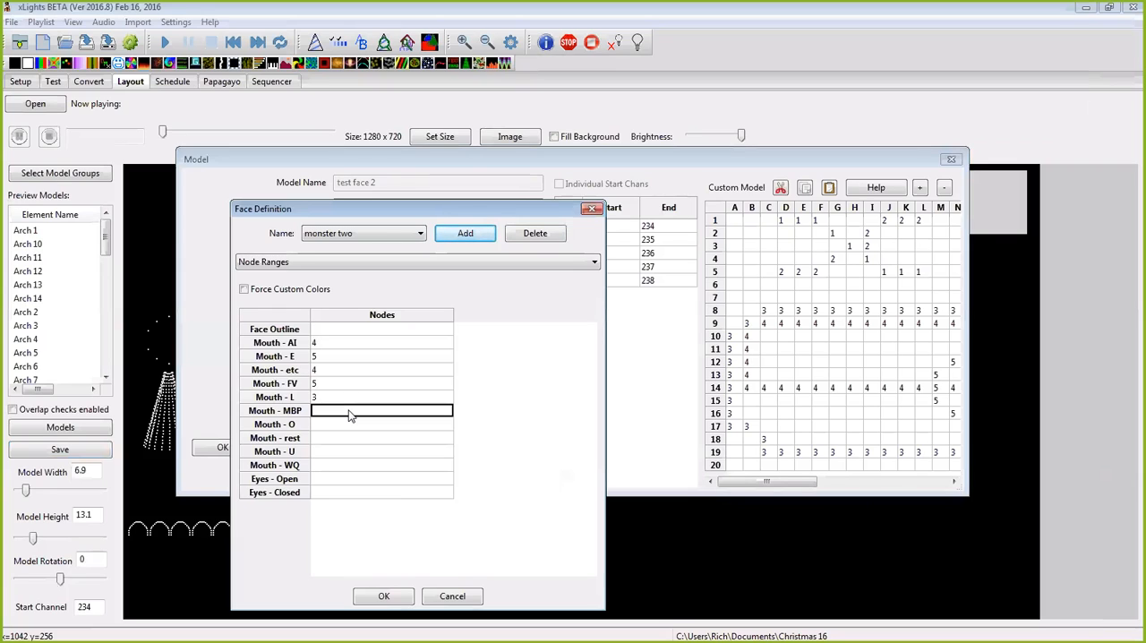
text(4)
Step: Enter node 5 for both Mouth - O and Mouth - U and 4 for Mouth - WQ, leaving Mouth - rest blank
click(346, 426)
text(5)
click(352, 442)
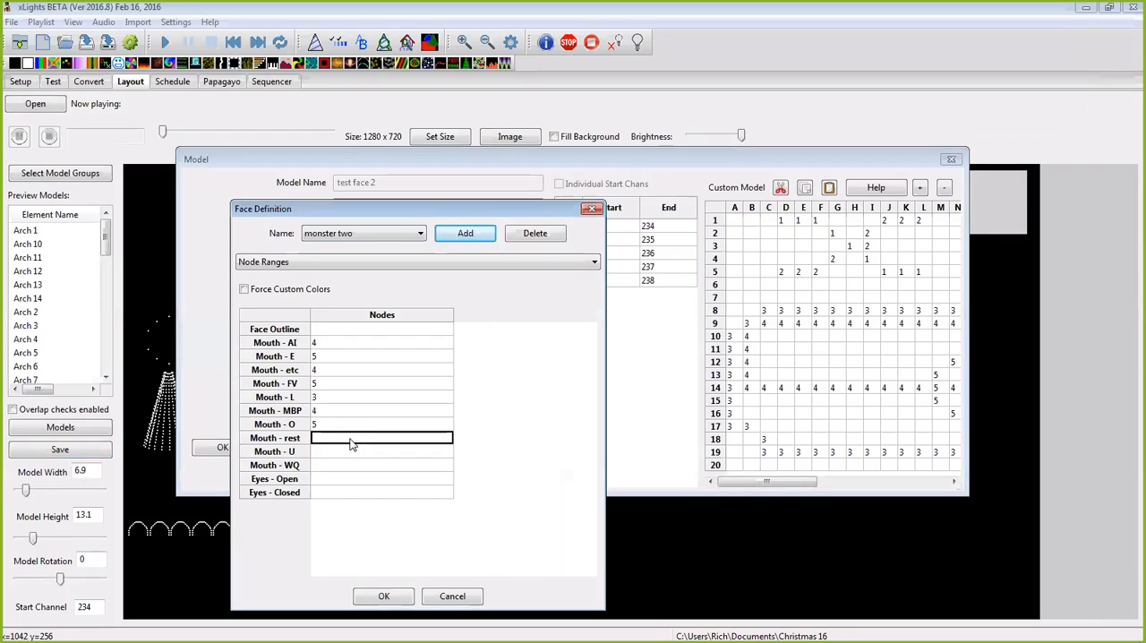
click(349, 453)
text(5)
click(349, 467)
text(4)
Step: Set the Eyes - Open nodes to 1,2 and the Eyes - Closed node to 1
click(349, 482)
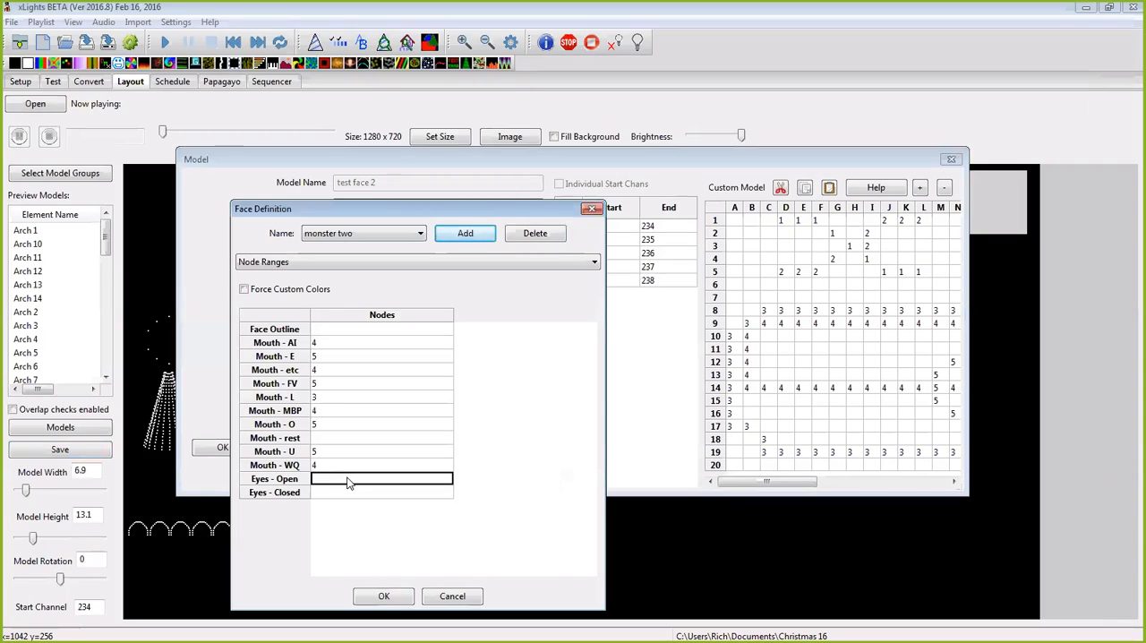
text(1)
text(,2)
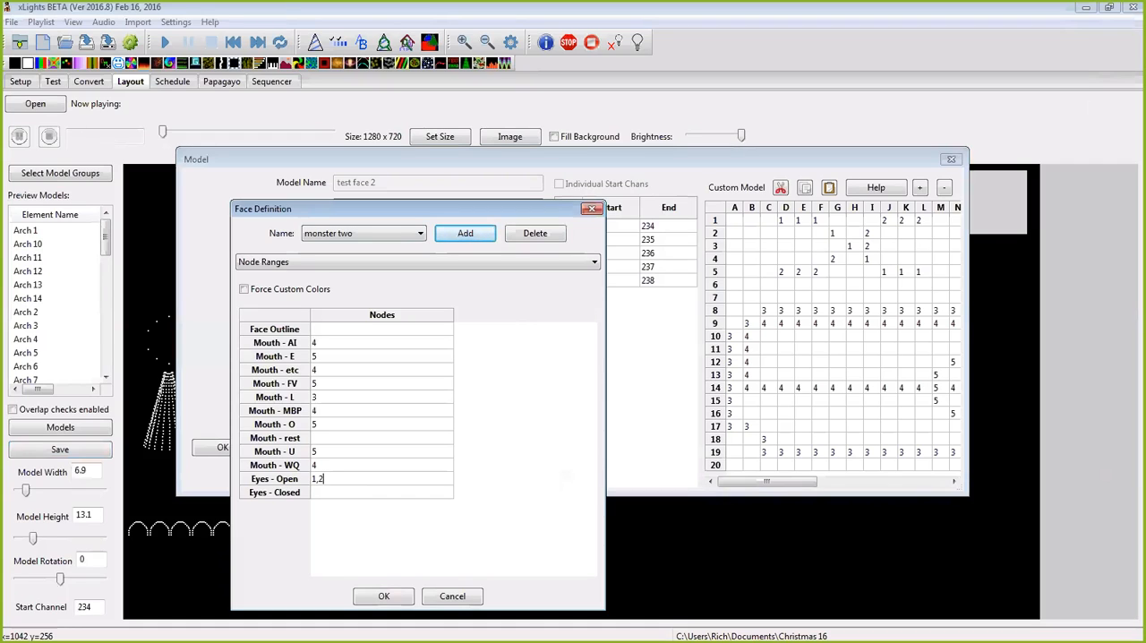
click(363, 493)
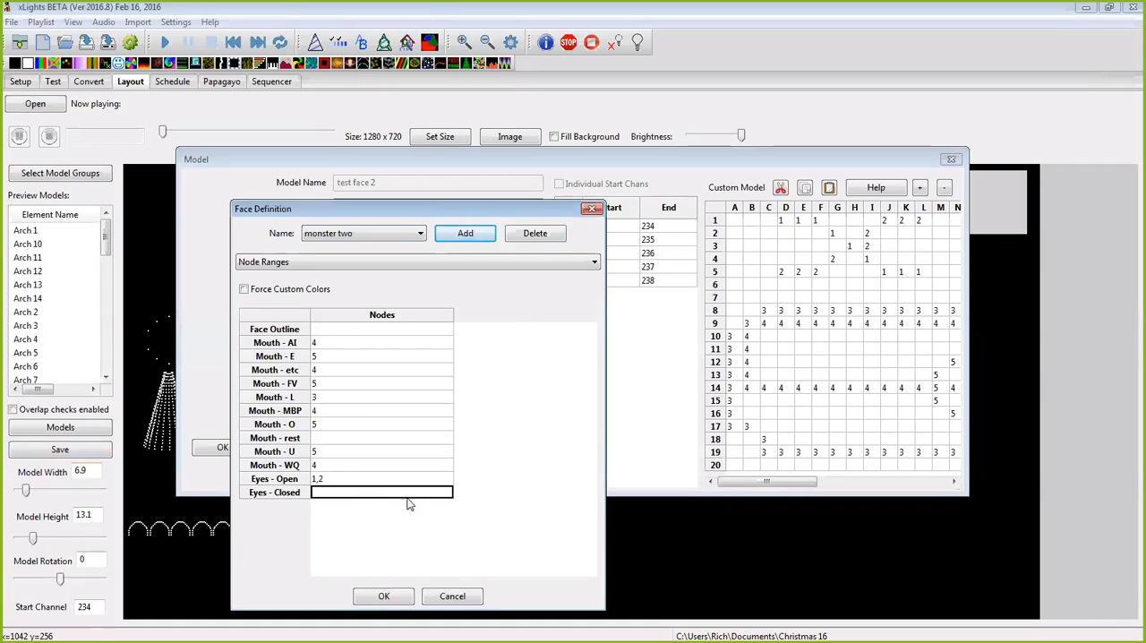
text(1)
key(Return)
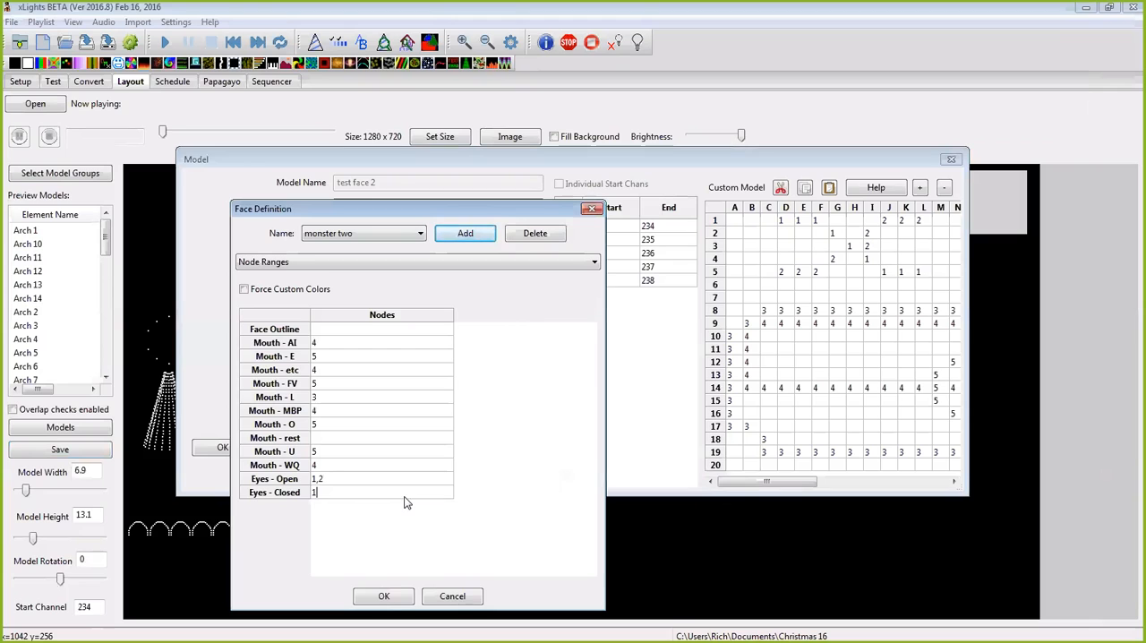
Step: Accept the monster two face definition and the test face 2 model settings, and save the layout
click(380, 596)
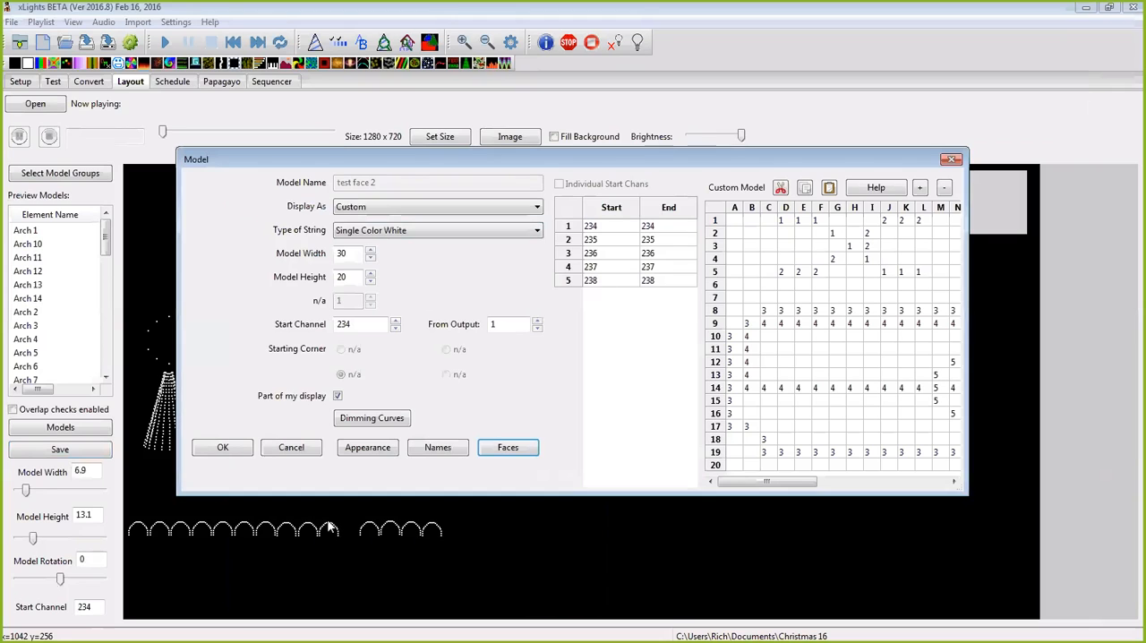
click(222, 446)
click(101, 455)
click(854, 432)
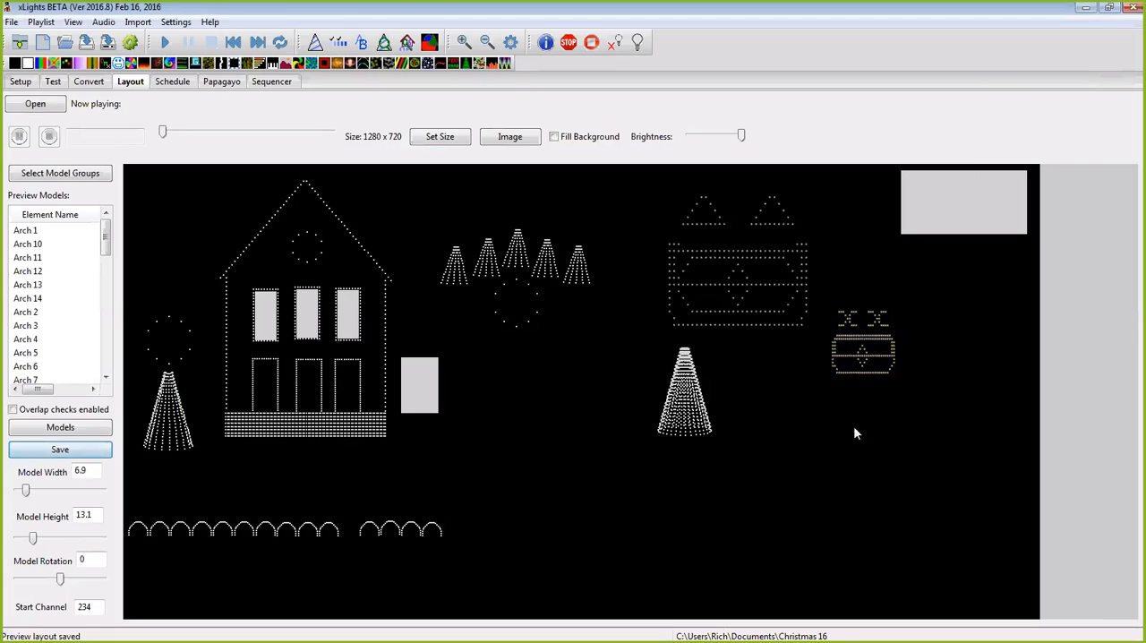
Step: Add the Face matrix model to the sequencer's display elements
click(420, 383)
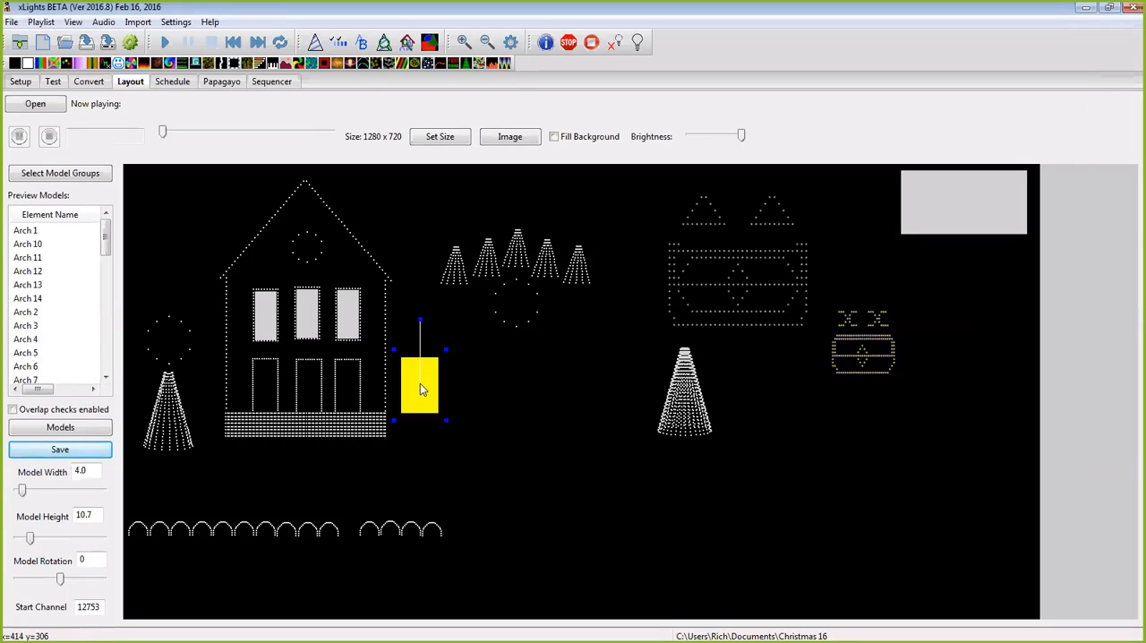
right_click(420, 383)
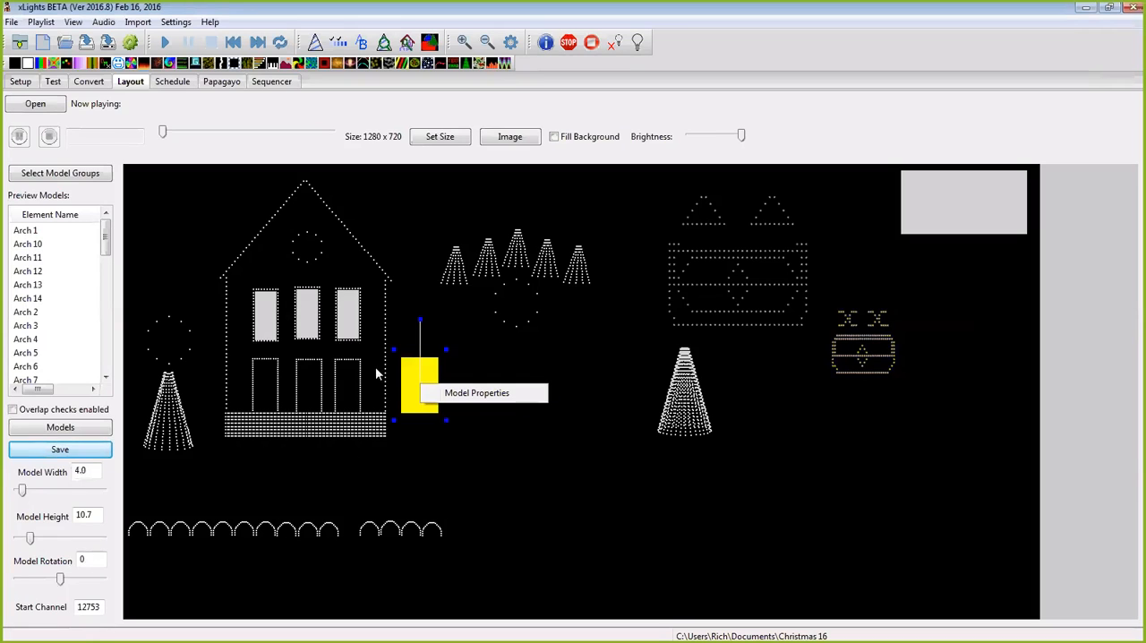
click(287, 83)
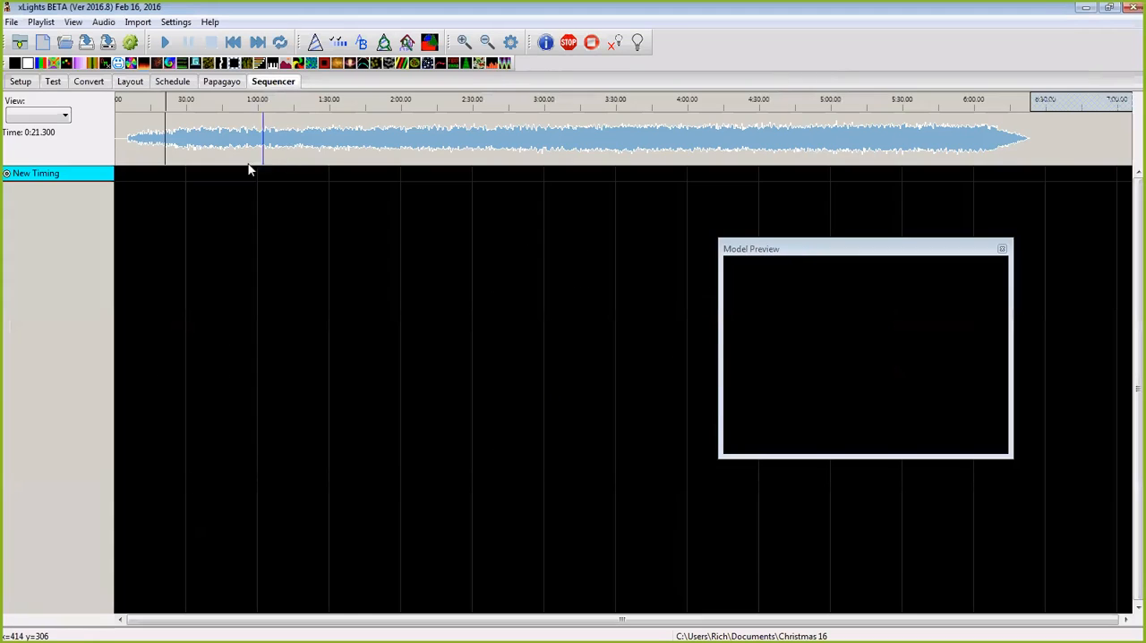
right_click(71, 176)
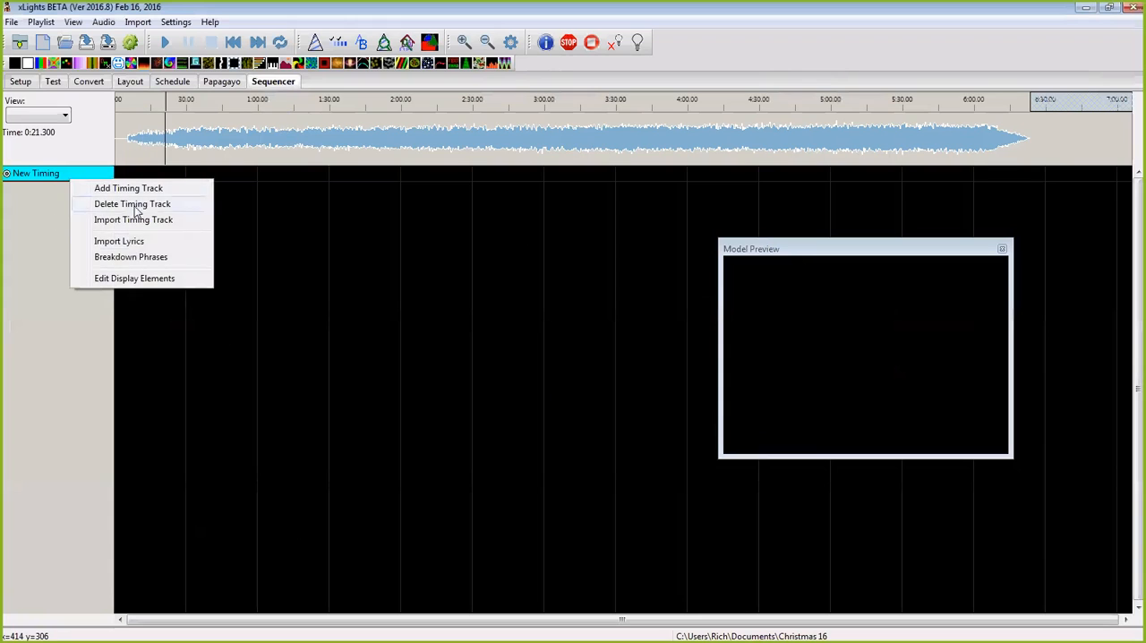
click(120, 278)
click(243, 198)
scroll(257, 197, down, 1)
scroll(257, 198, down, 2)
click(107, 253)
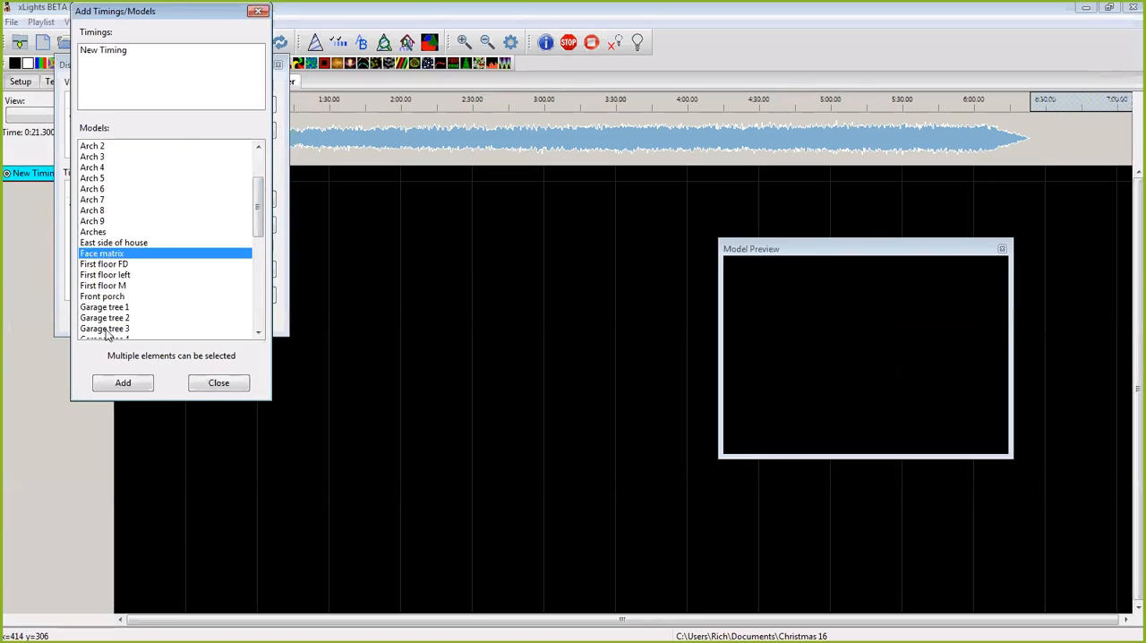
click(112, 387)
click(276, 65)
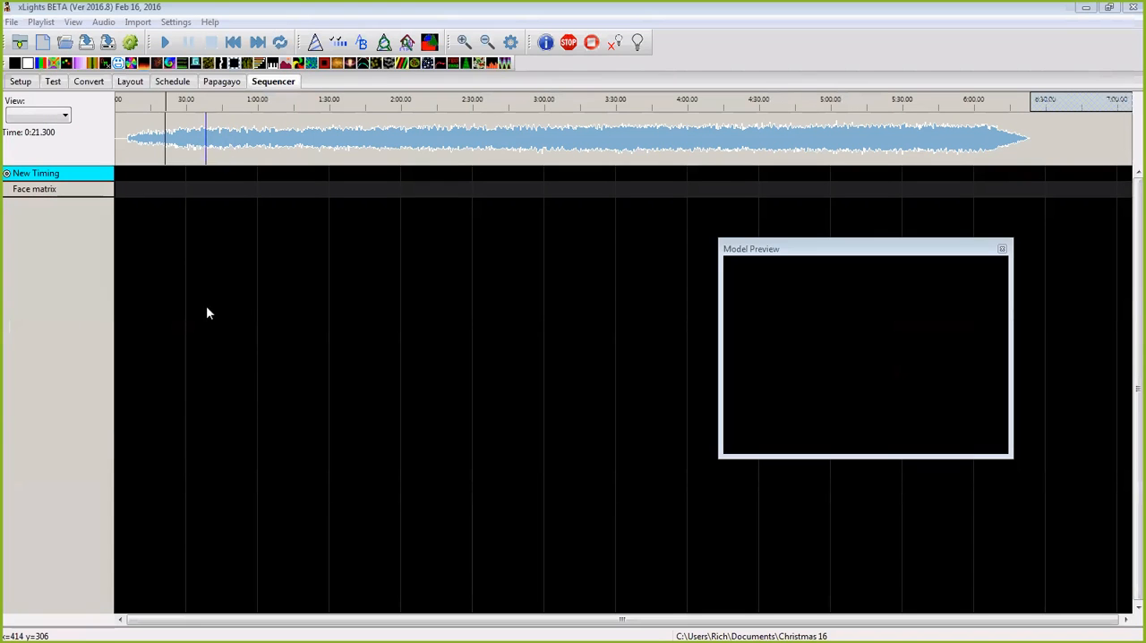
Step: Mark a New Timing interval from about 0:37 to 1:16 and place a Faces effect there on Face matrix
drag(204, 126, 283, 167)
key(t)
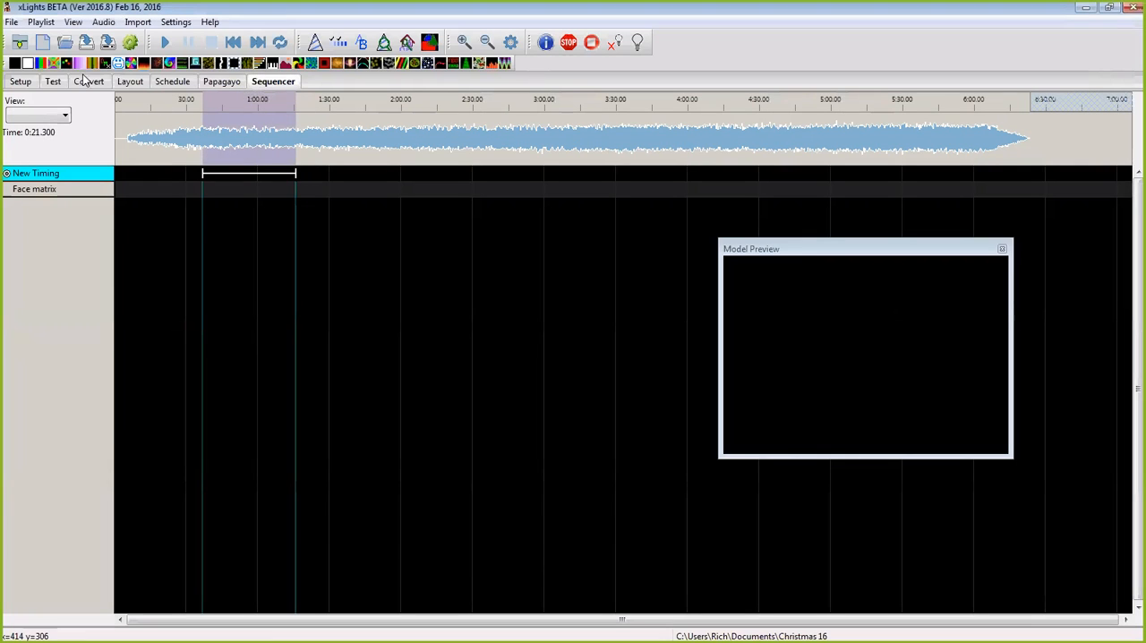
drag(119, 64, 228, 190)
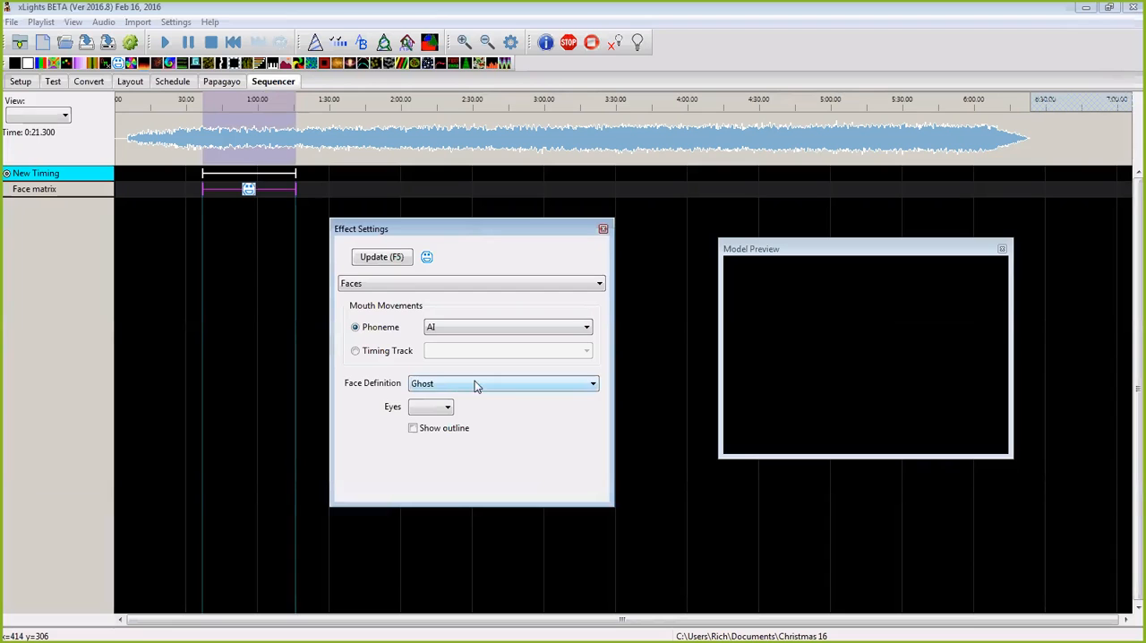
Step: Set the effect's face definition to Rendered and make the model preview window taller
click(593, 385)
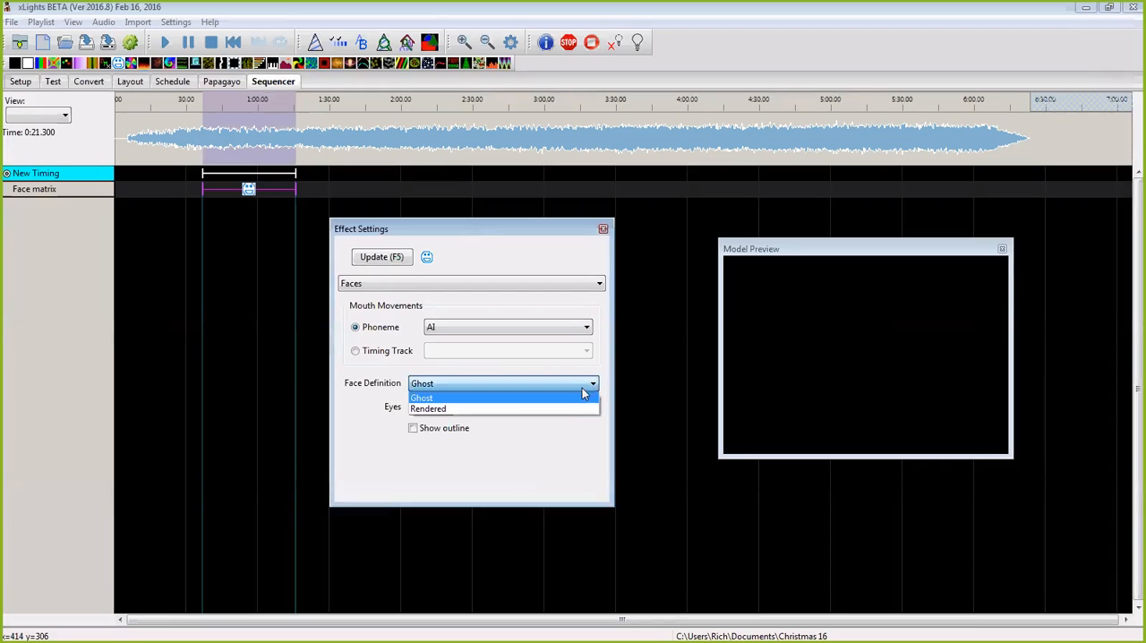
click(566, 409)
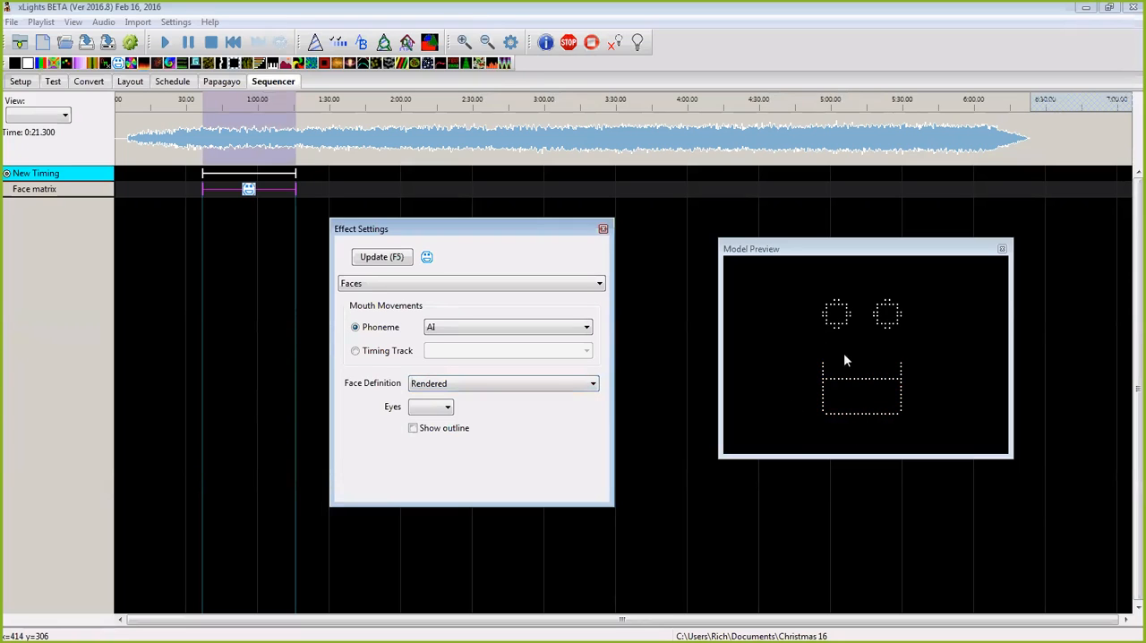
click(872, 455)
drag(876, 526, 876, 529)
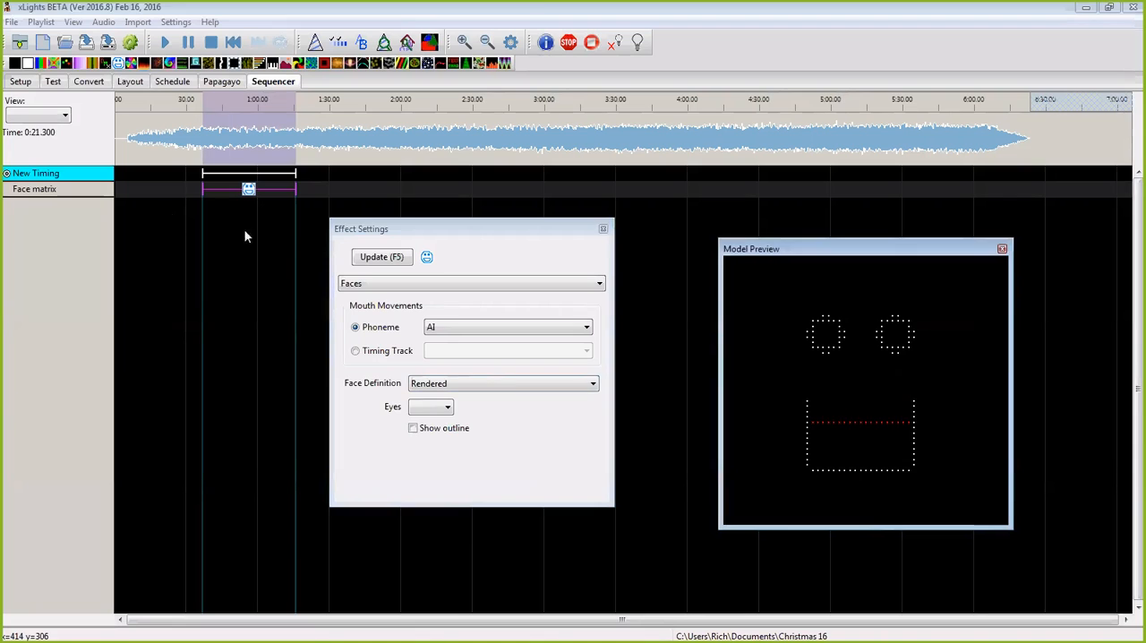
Step: Insert a layer below the Faces effect on Face matrix and place a Color Wash effect on it in the marked interval
right_click(99, 190)
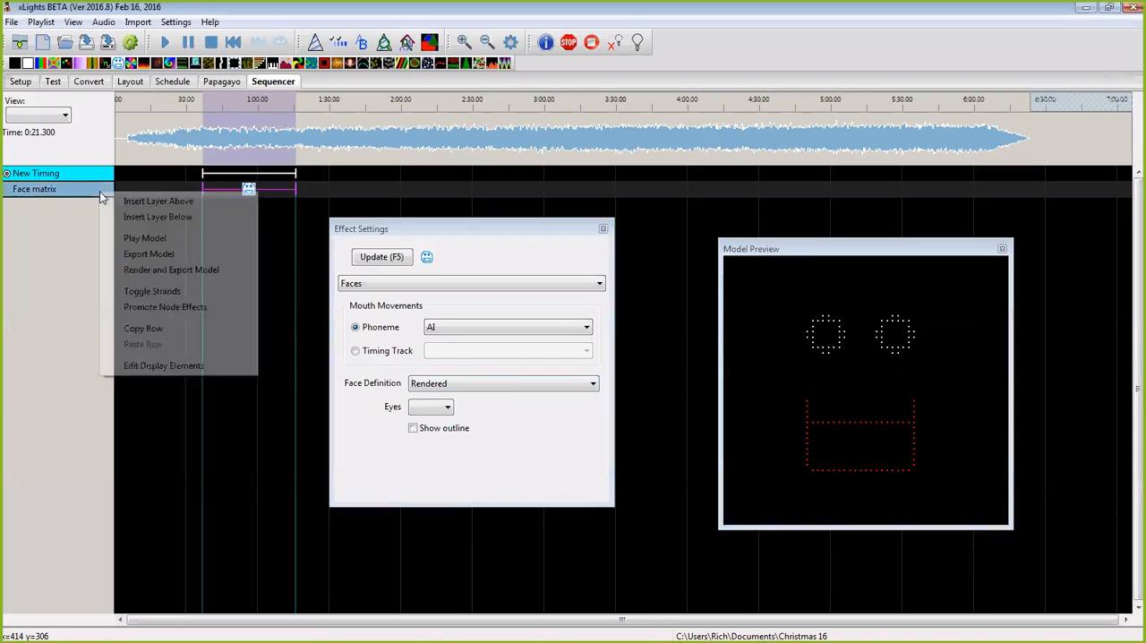
click(157, 218)
drag(90, 65, 237, 206)
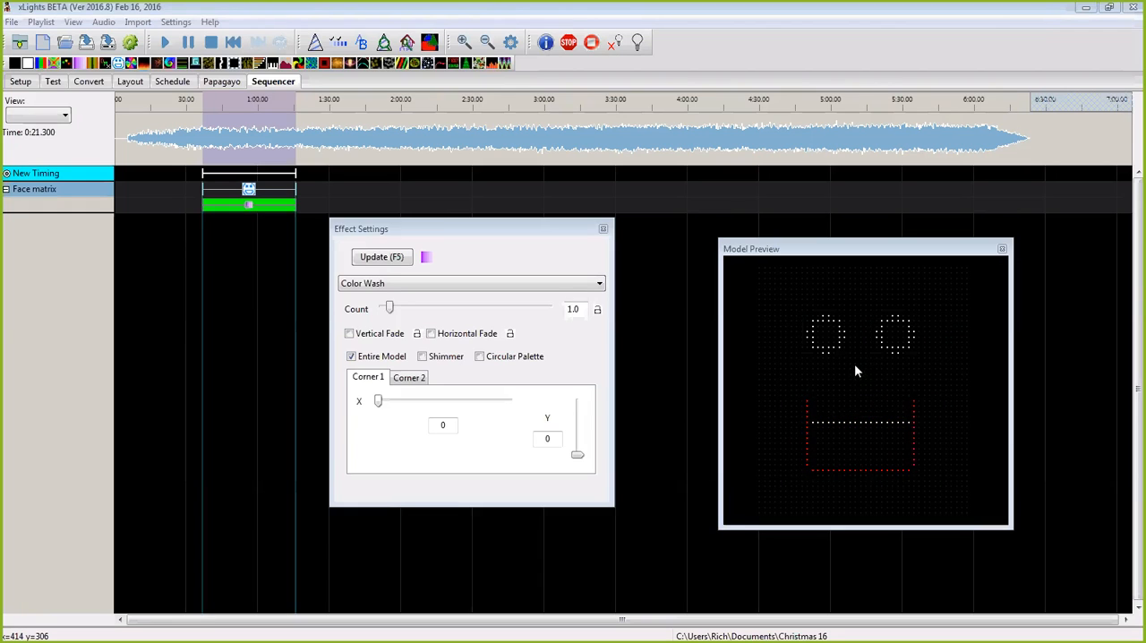
Step: Delete the Faces and Color Wash effects from both Face matrix layers
right_click(247, 193)
click(268, 224)
right_click(250, 205)
click(285, 247)
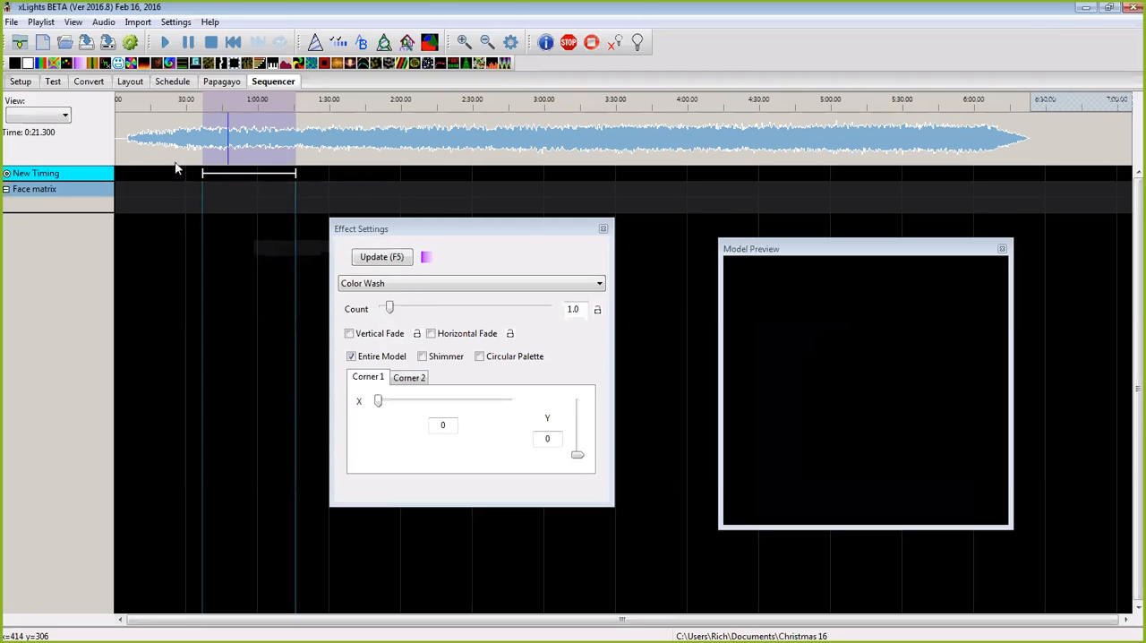
Step: Open the face definitions of the Face matrix model in the layout
click(130, 81)
right_click(421, 379)
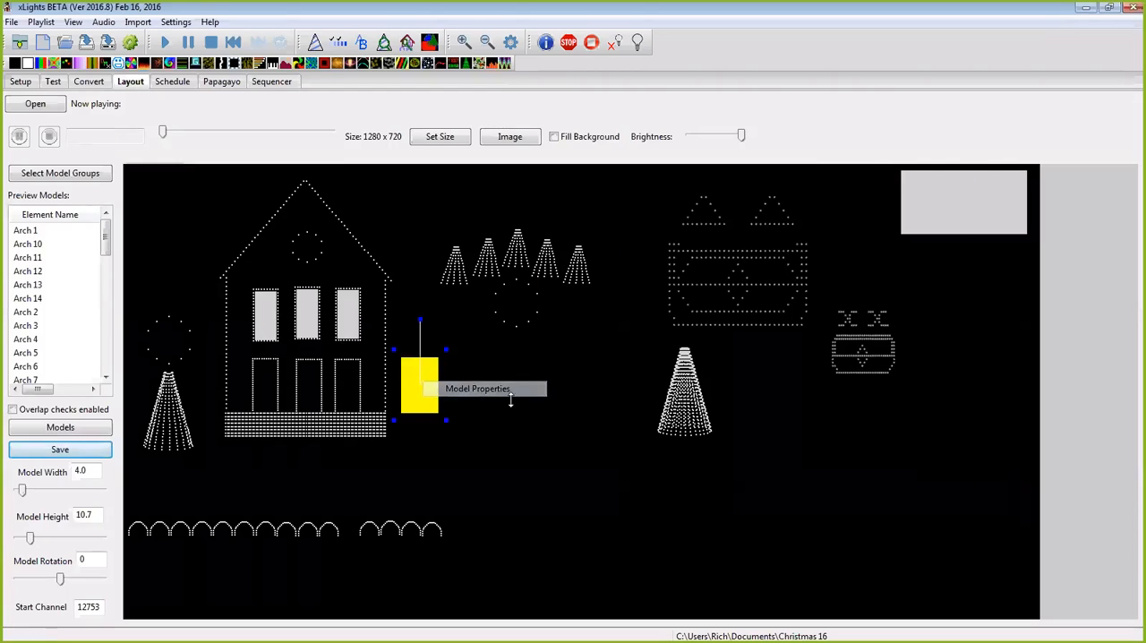
click(509, 391)
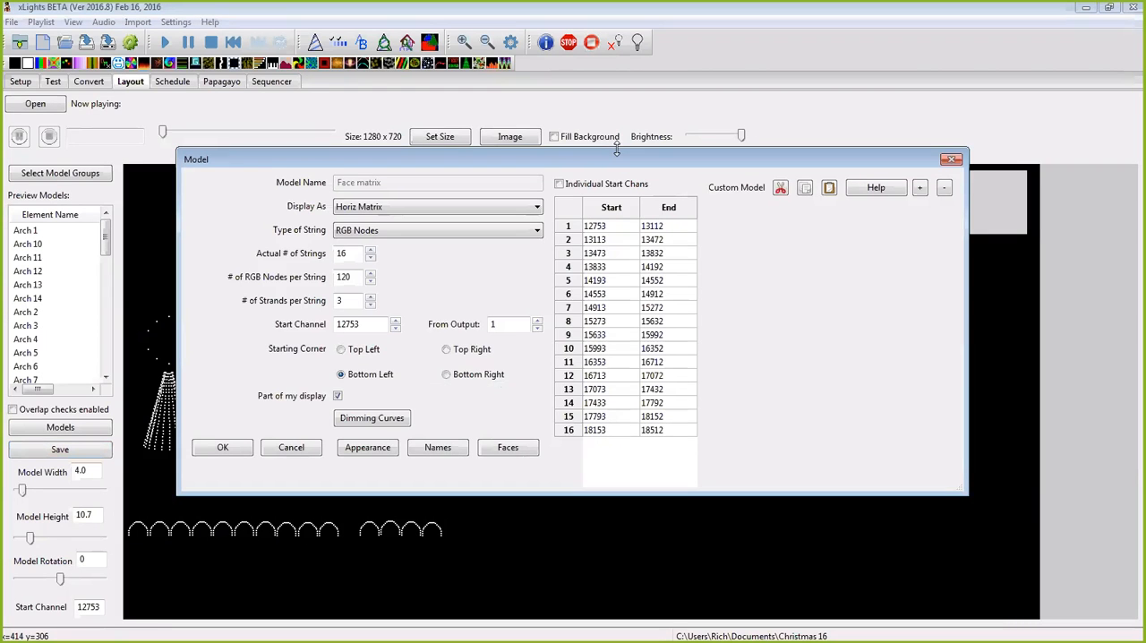
drag(617, 150, 616, 126)
click(502, 424)
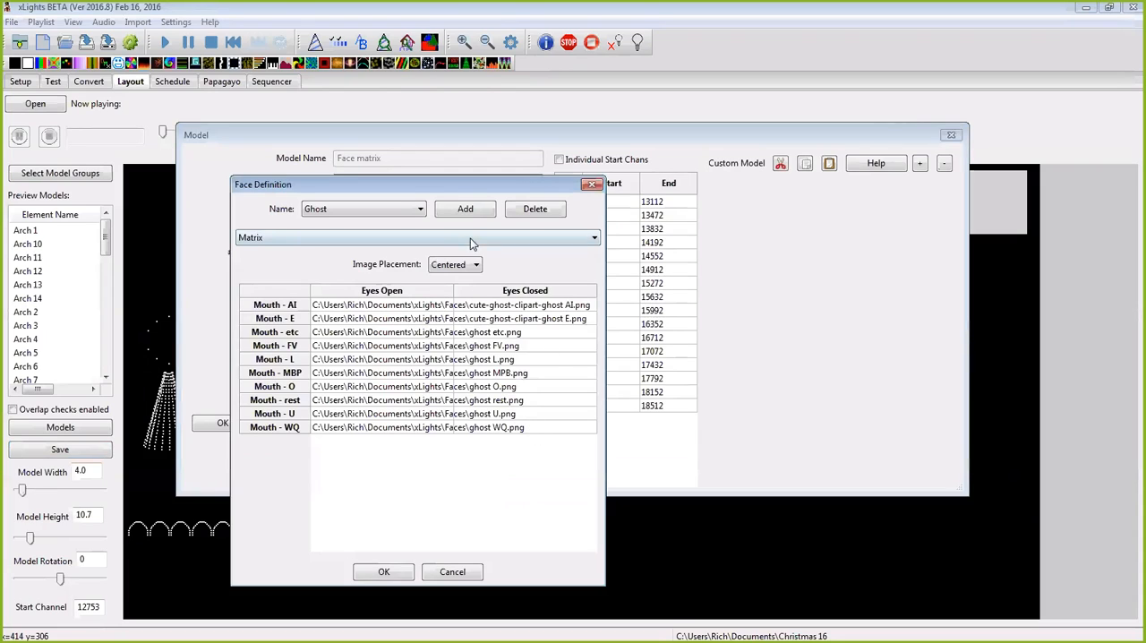
Step: Add a new face definition named Frankinstine 3
click(469, 216)
text(Fran)
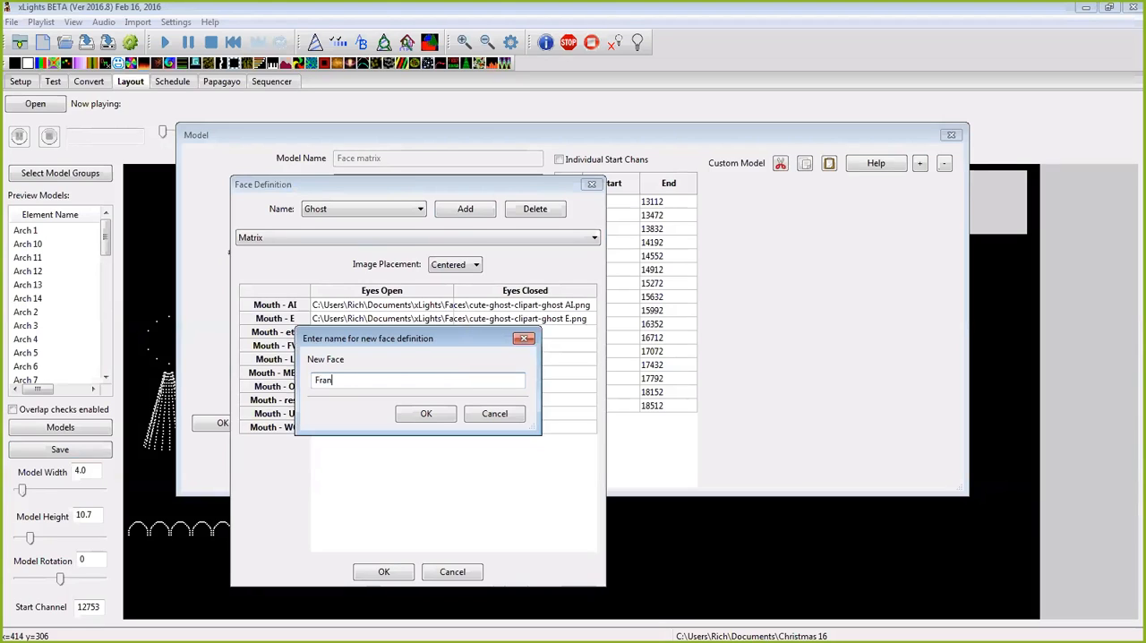
text(kinstine 3)
click(435, 417)
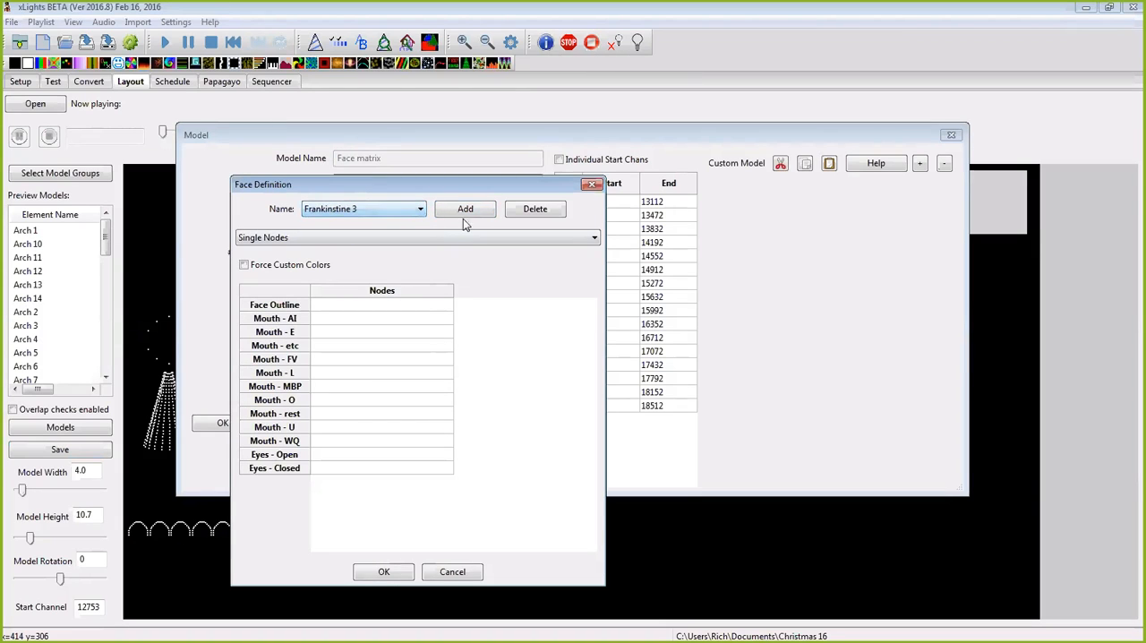
Step: Set the Frankinstine 3 face type to Matrix with Scaled image placement
click(595, 238)
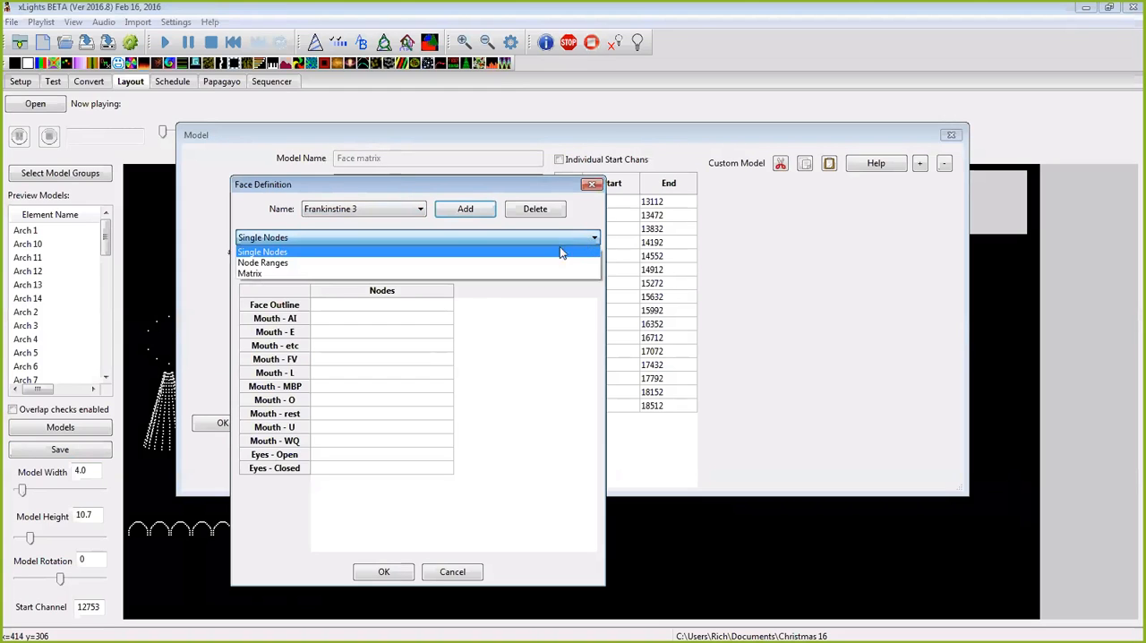
click(544, 270)
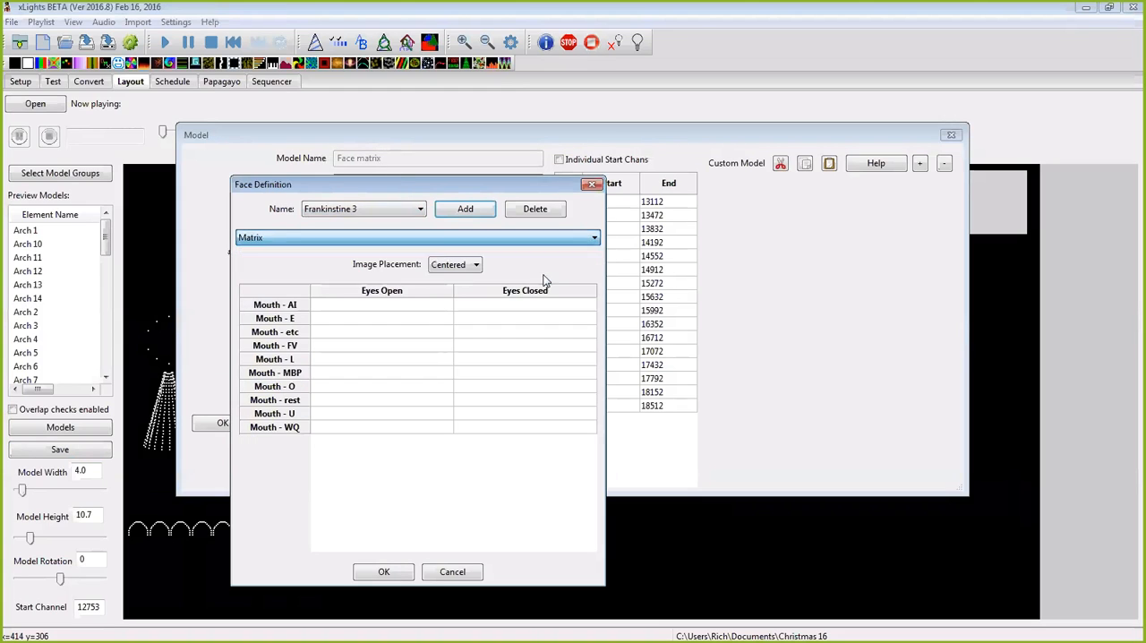
click(470, 267)
click(465, 291)
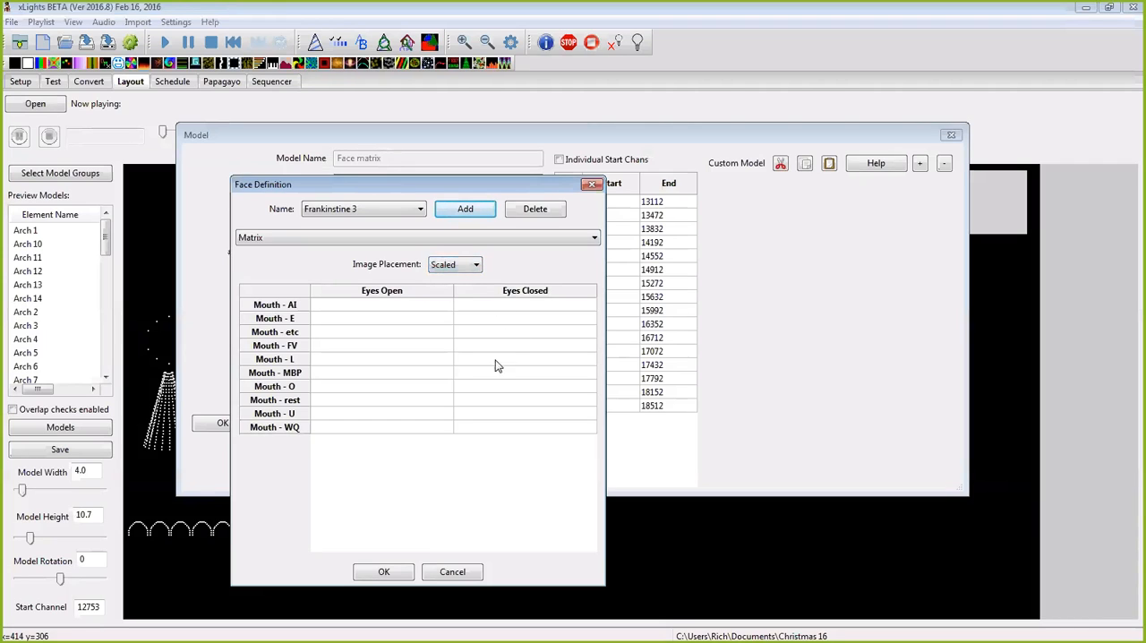
Step: Assign the Frankie A image from the Documents\Haloween\Frankie folder to Mouth - AI with eyes open
click(376, 319)
double_click(386, 306)
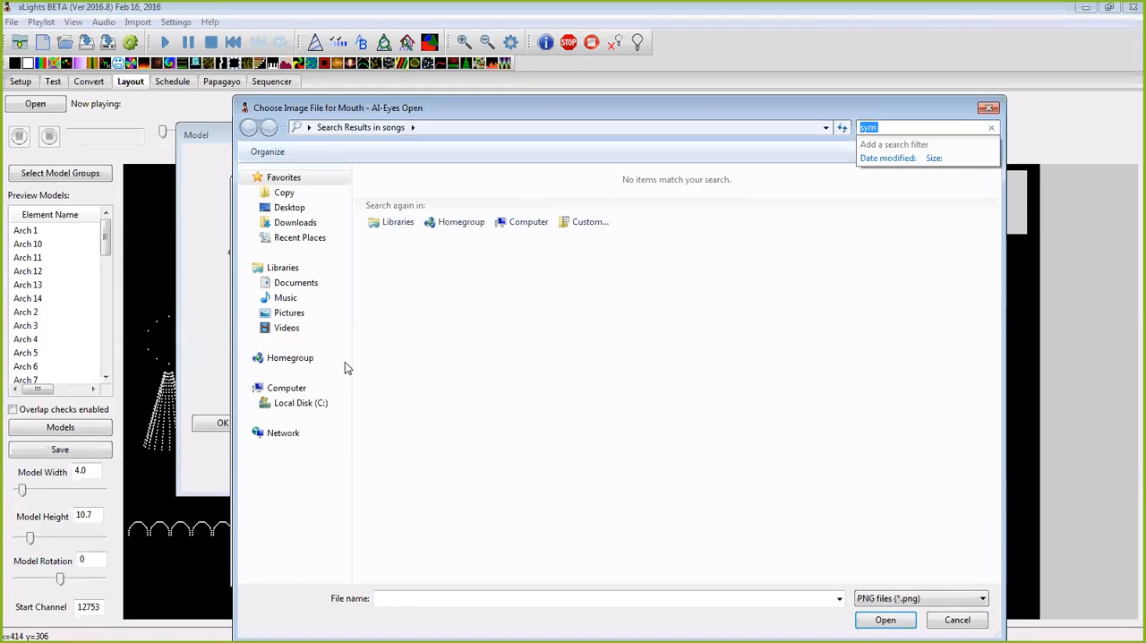
click(303, 403)
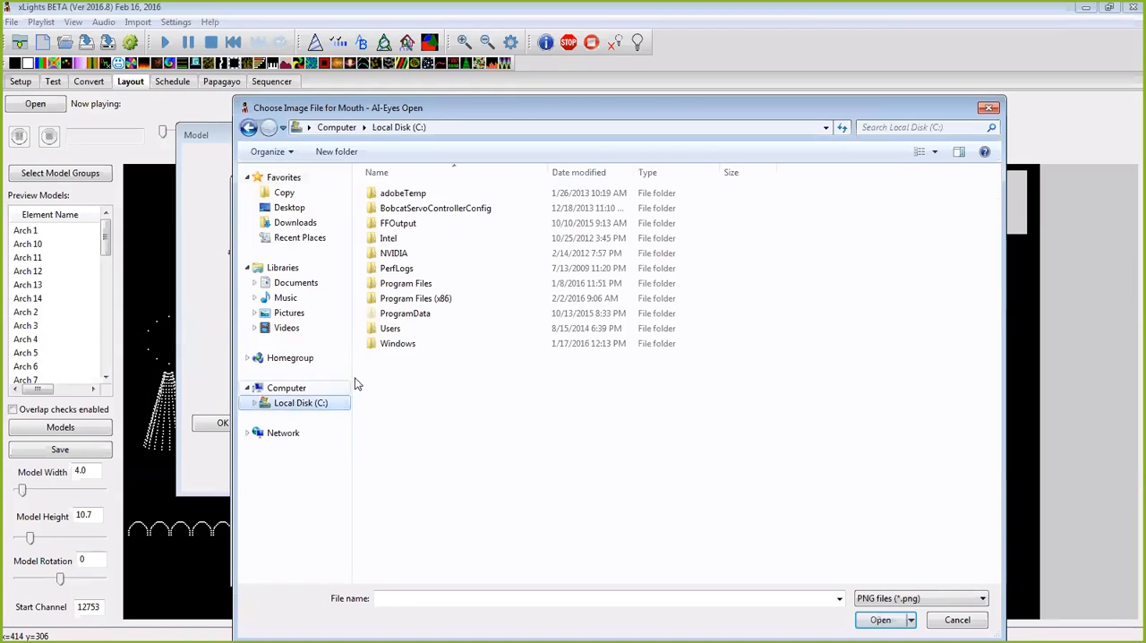
double_click(399, 331)
double_click(397, 234)
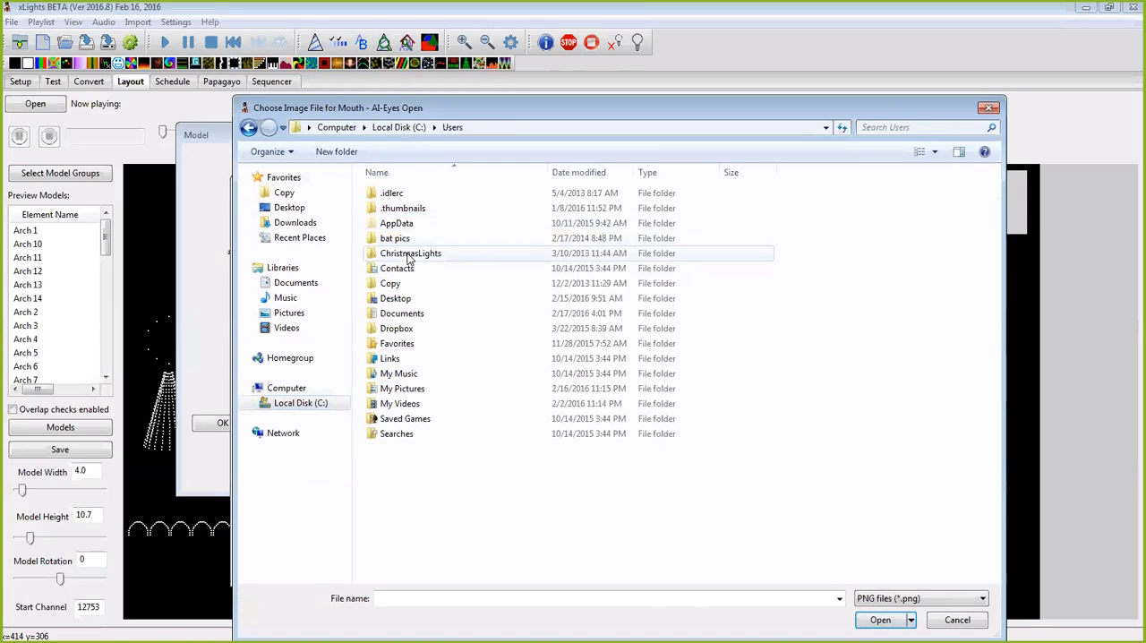
double_click(402, 315)
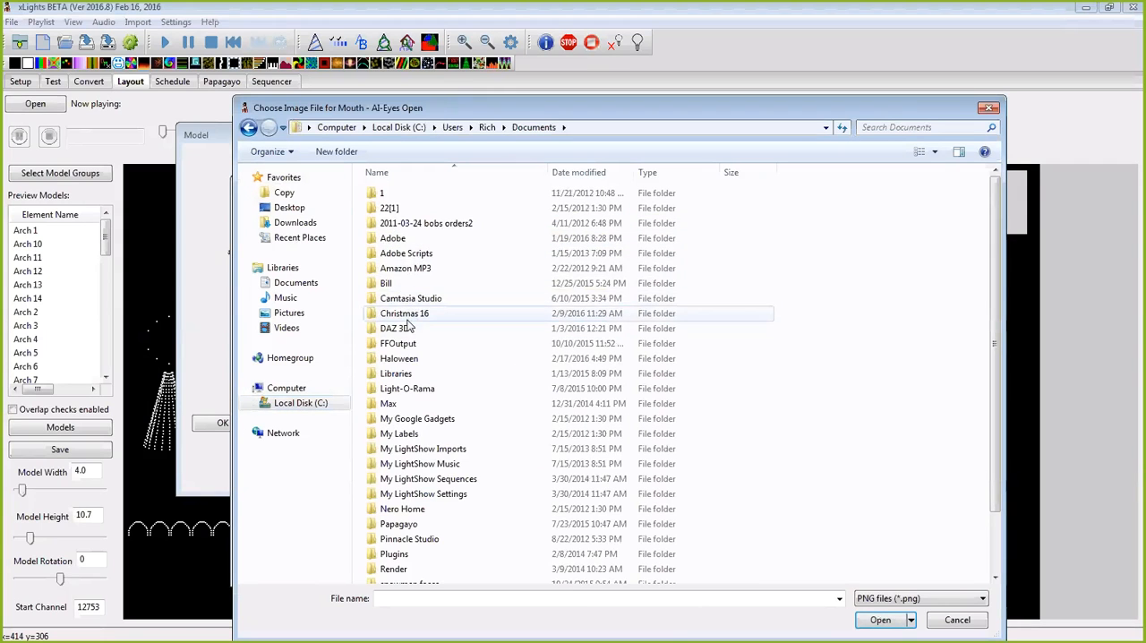
double_click(401, 359)
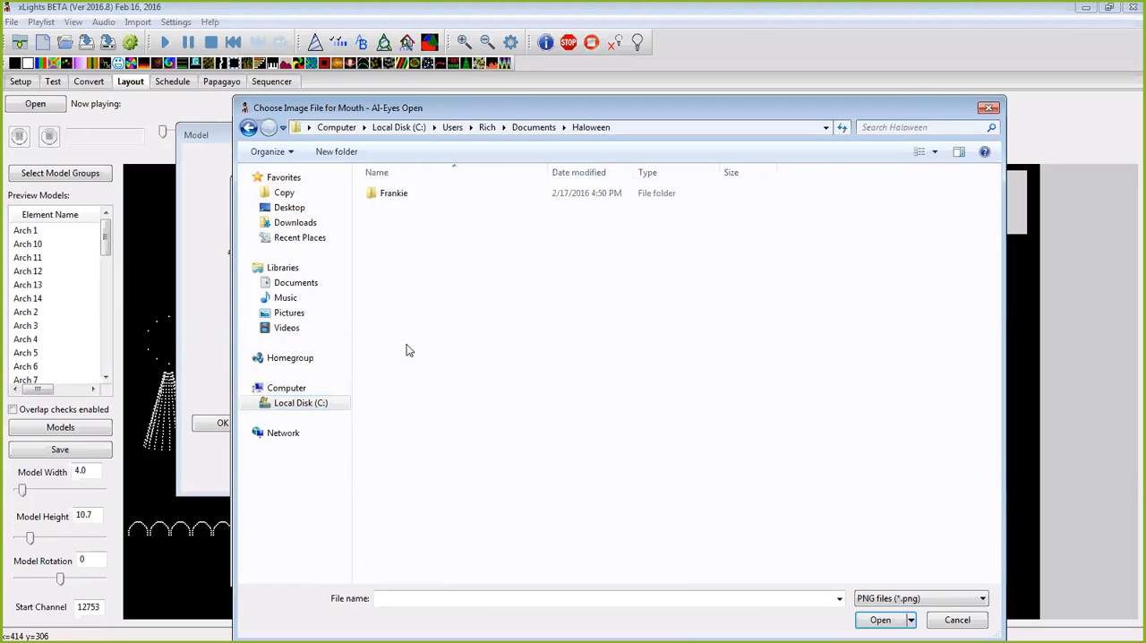
double_click(390, 197)
drag(577, 93, 712, 84)
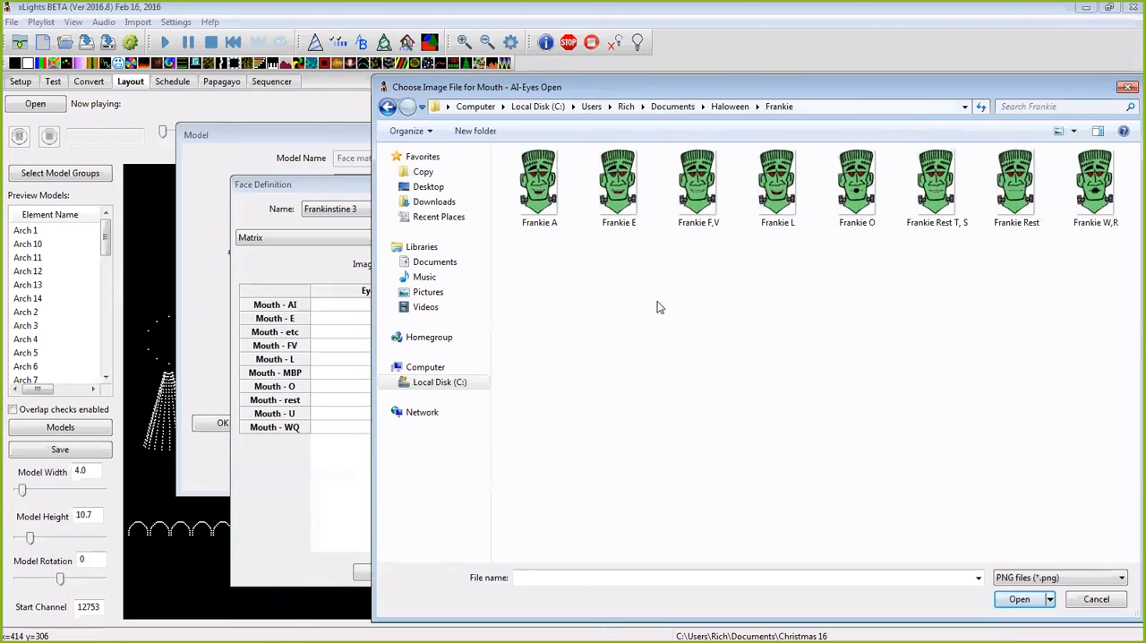
click(539, 196)
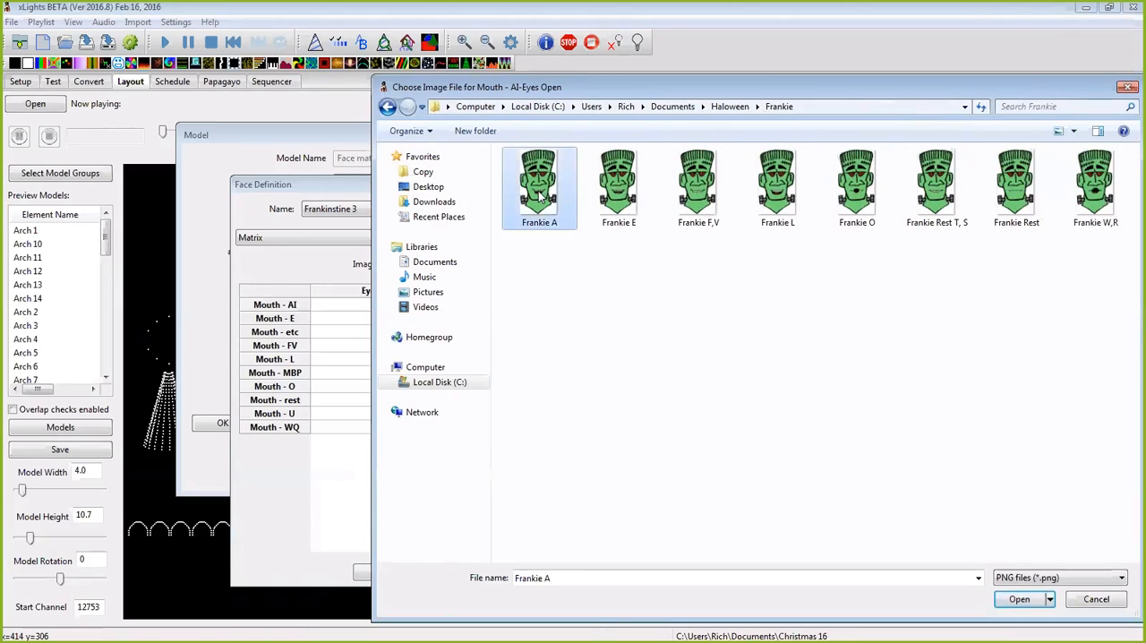
click(1018, 600)
Step: Assign the eyes-open images Frankie E to Mouth - E and Frankie Rest T, S to Mouth - etc
click(357, 319)
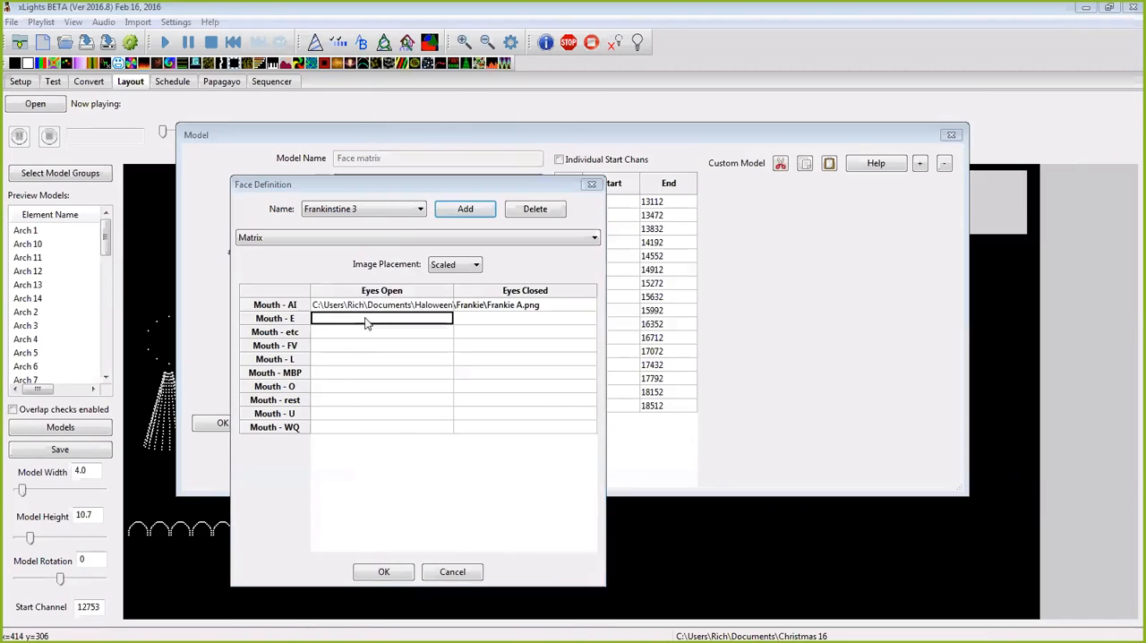
click(618, 224)
click(1018, 600)
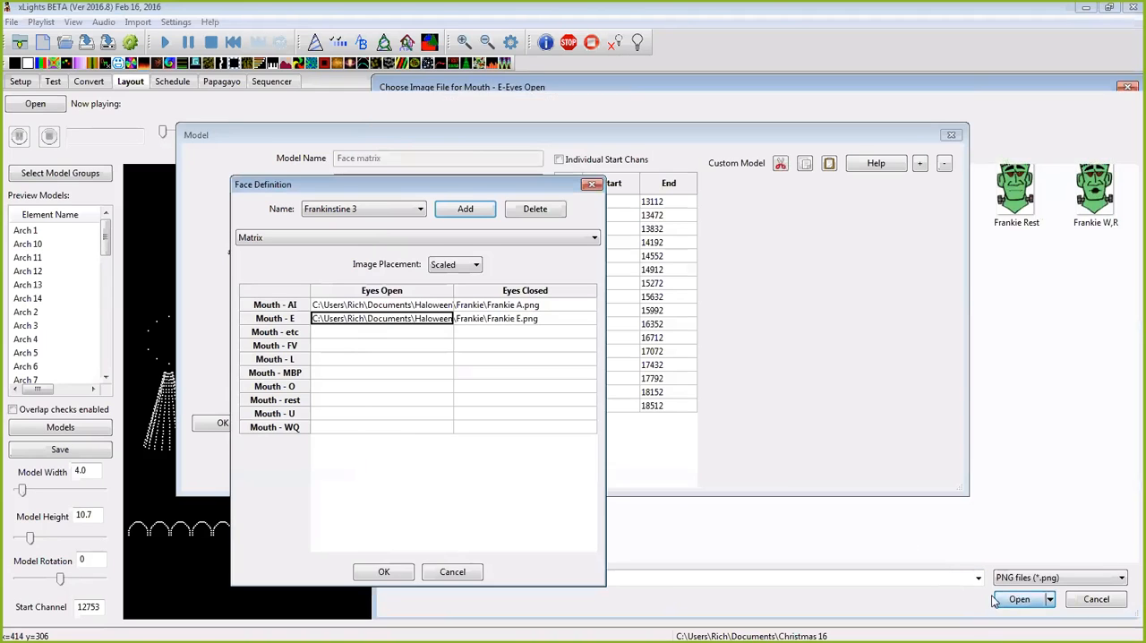
click(364, 333)
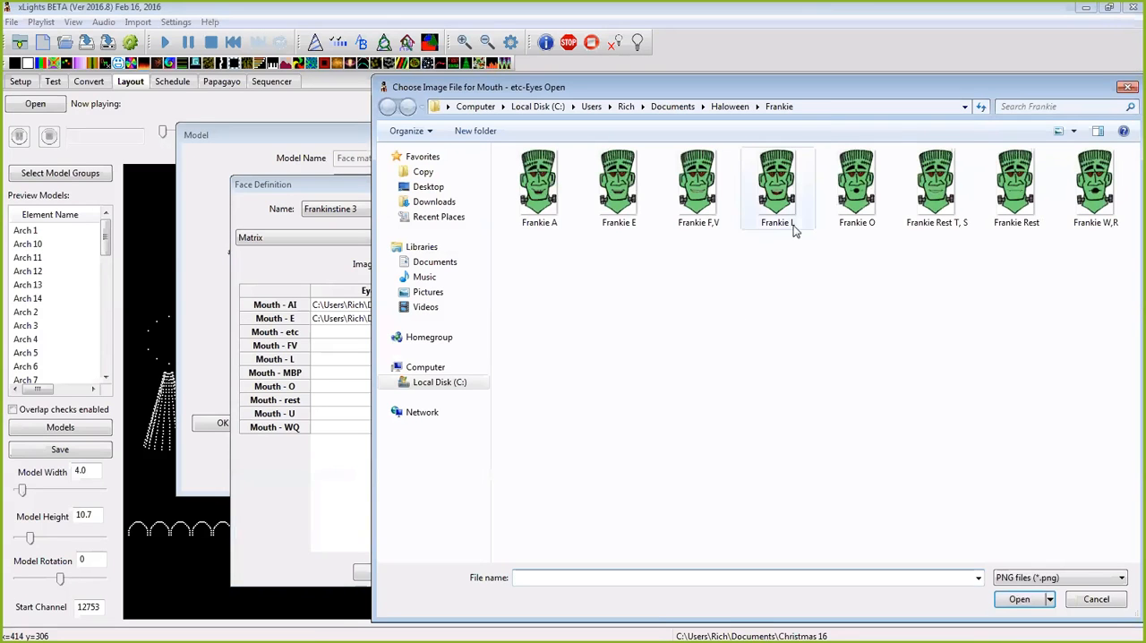
click(956, 190)
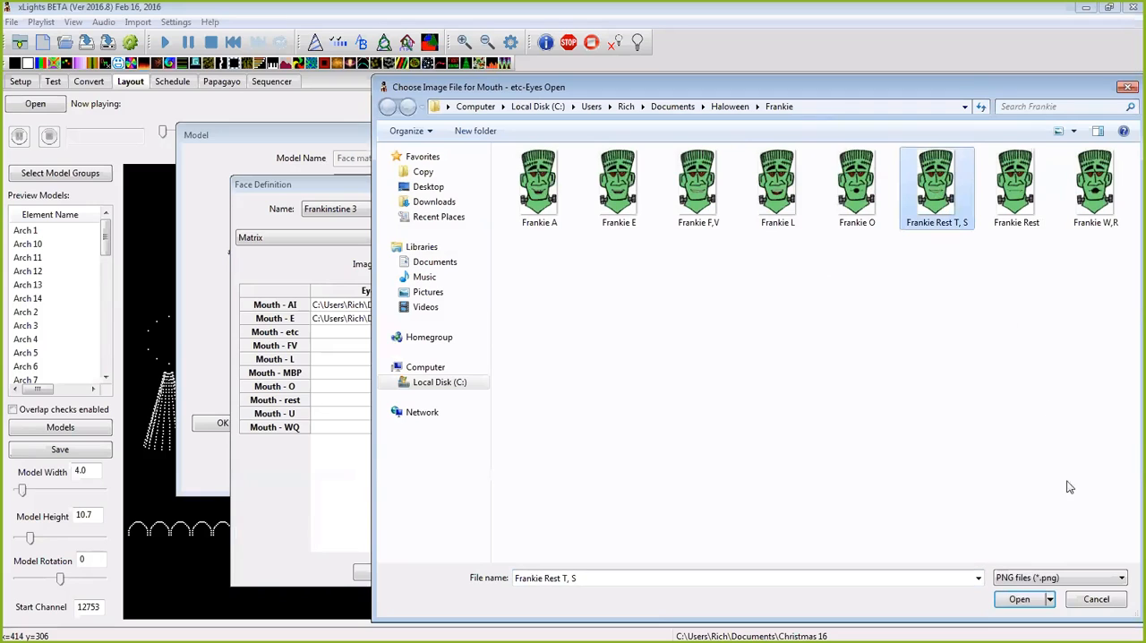
click(1019, 599)
Step: Assign the eyes-open images Frankie F,V to Mouth - FV and Frankie L to Mouth - L
click(350, 350)
click(697, 193)
click(1020, 600)
click(347, 359)
click(777, 188)
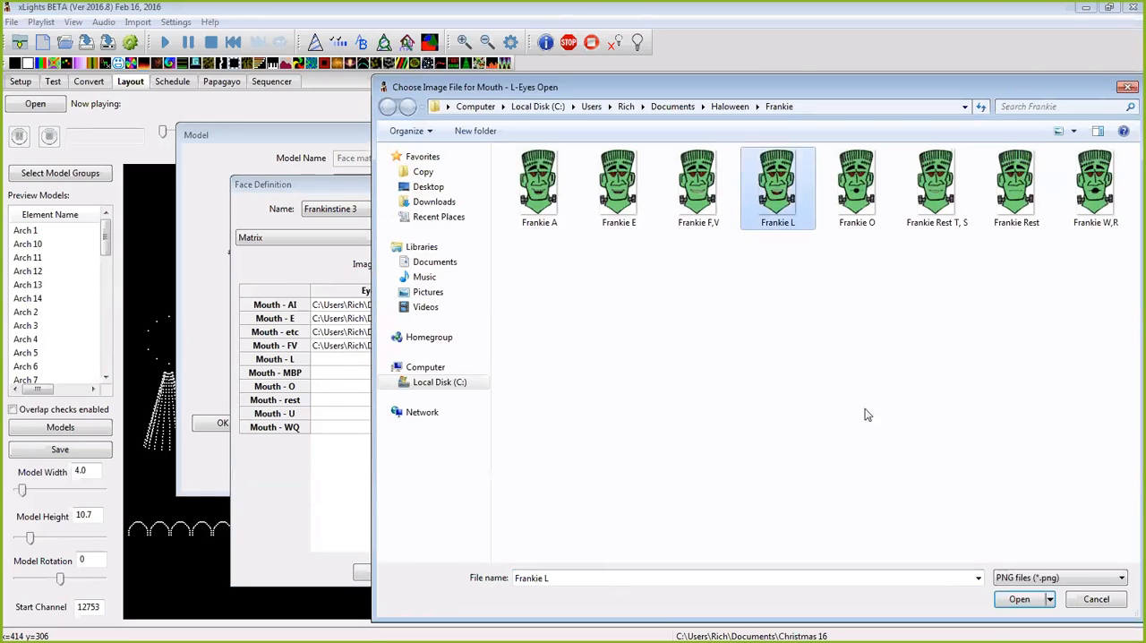
click(1019, 599)
Step: Assign the eyes-open images Frankie Rest to Mouth - MBP and Frankie W,R to Mouth - O
click(385, 372)
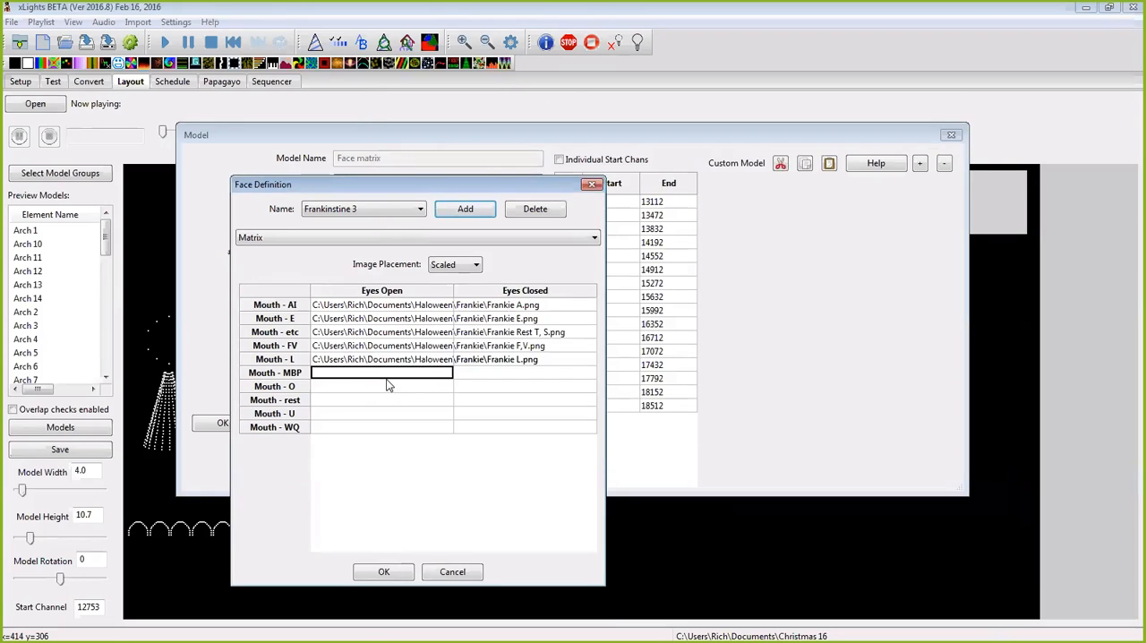
click(1005, 213)
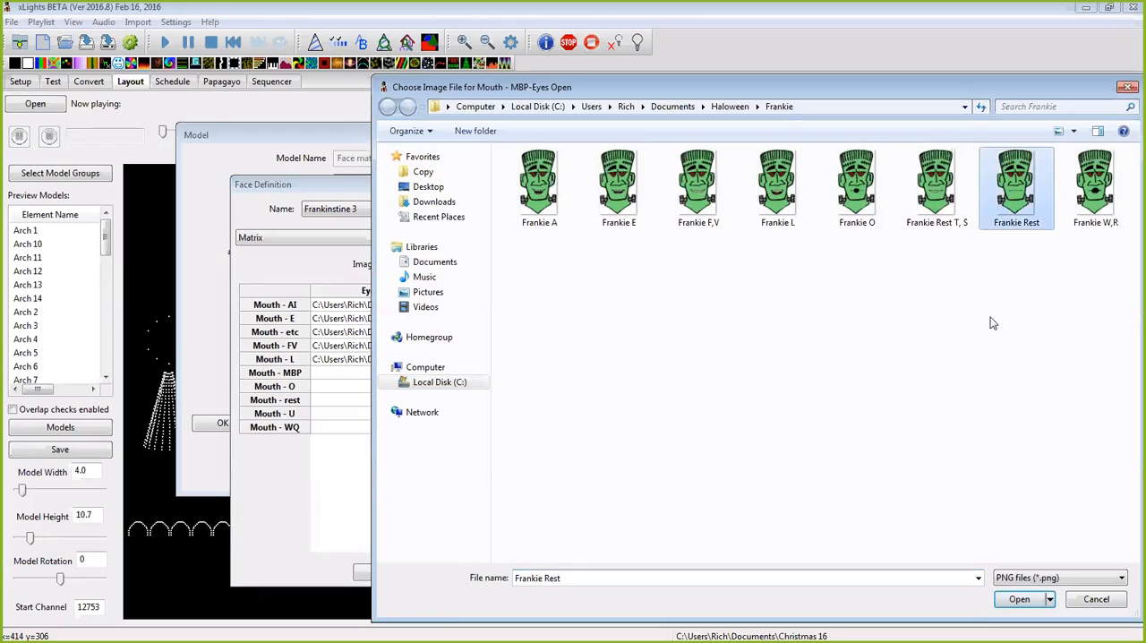
click(1019, 599)
click(365, 387)
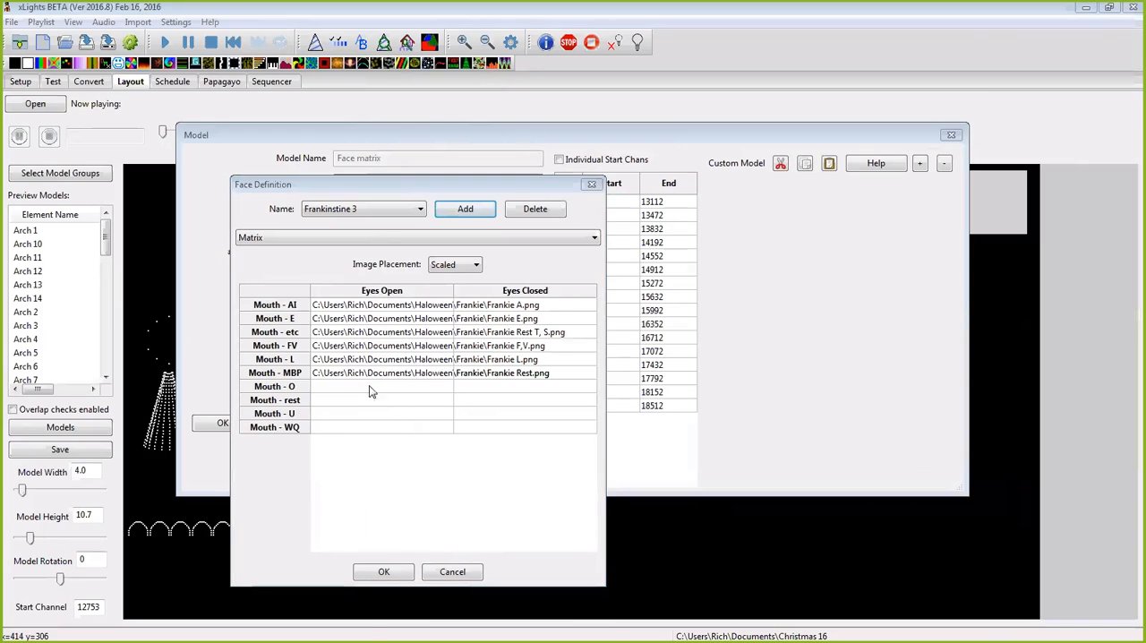
click(1094, 190)
click(1019, 600)
Step: Assign the eyes-open images Frankie Rest to Mouth - rest and Frankie W,R to Mouth - U
click(358, 400)
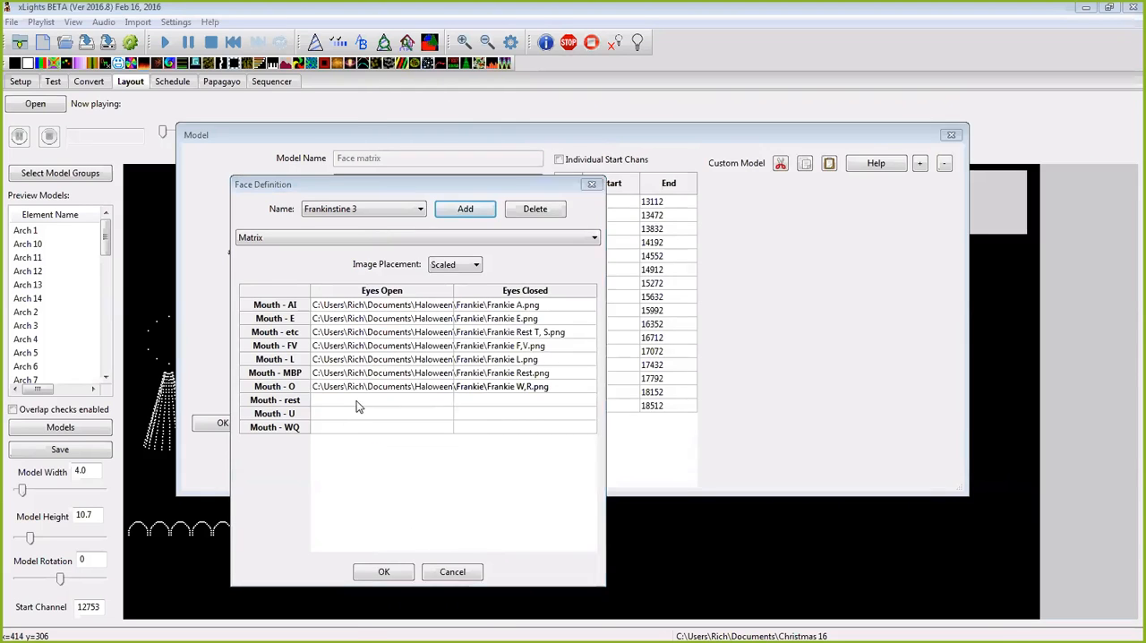
double_click(1005, 213)
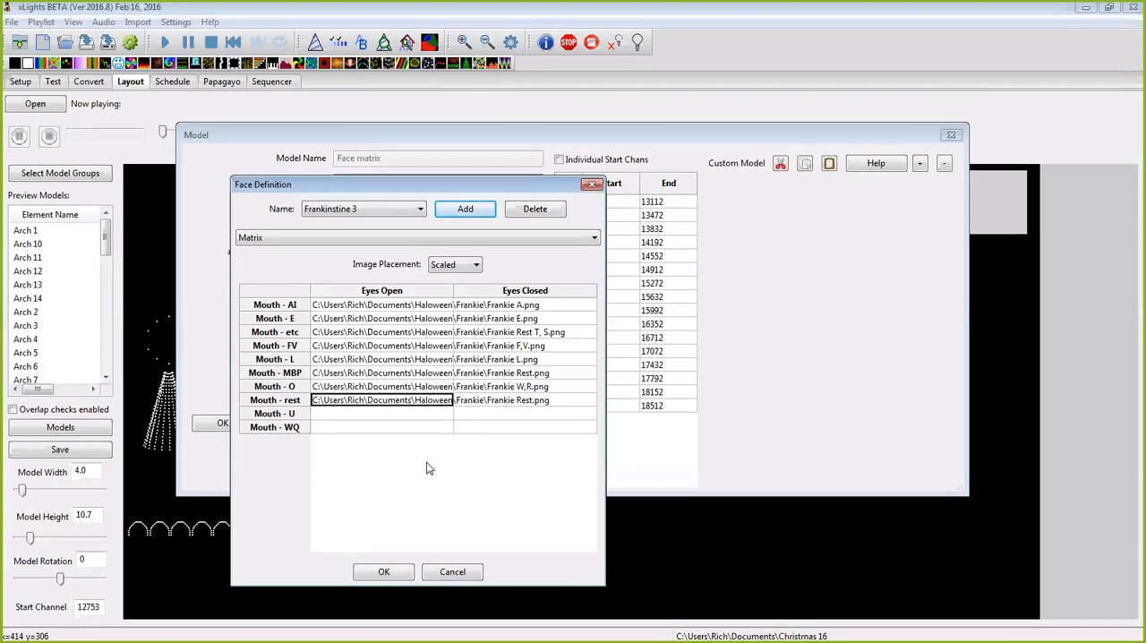
click(379, 416)
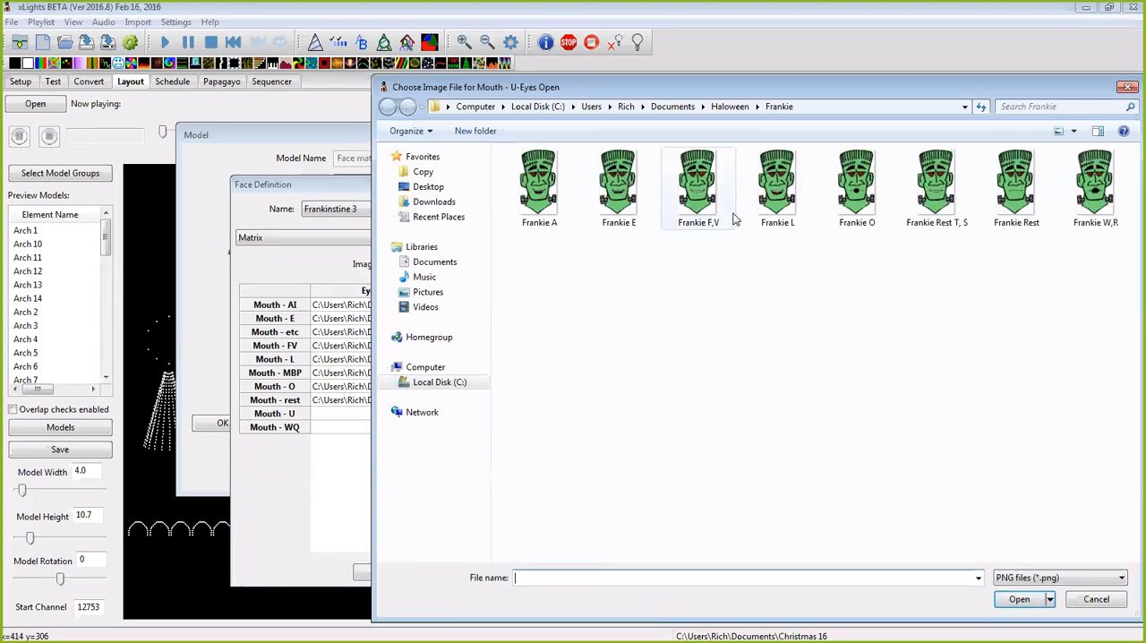
click(1098, 193)
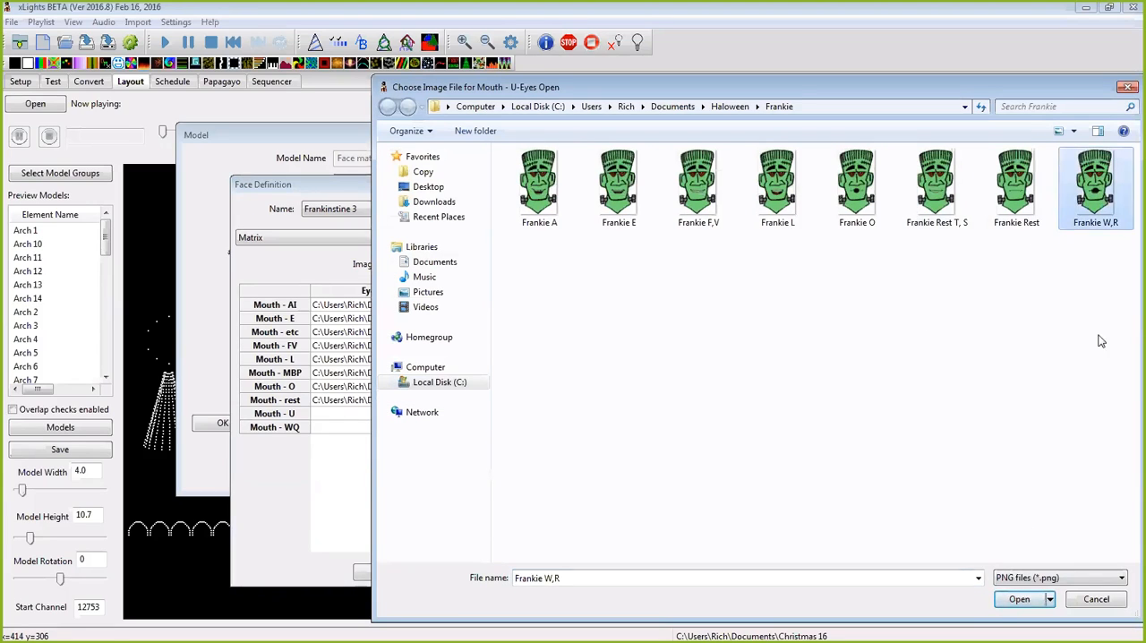
click(1008, 607)
Step: Assign the eyes-open image Frankie W,R to Mouth - WQ and accept the face definition and the model settings
click(421, 428)
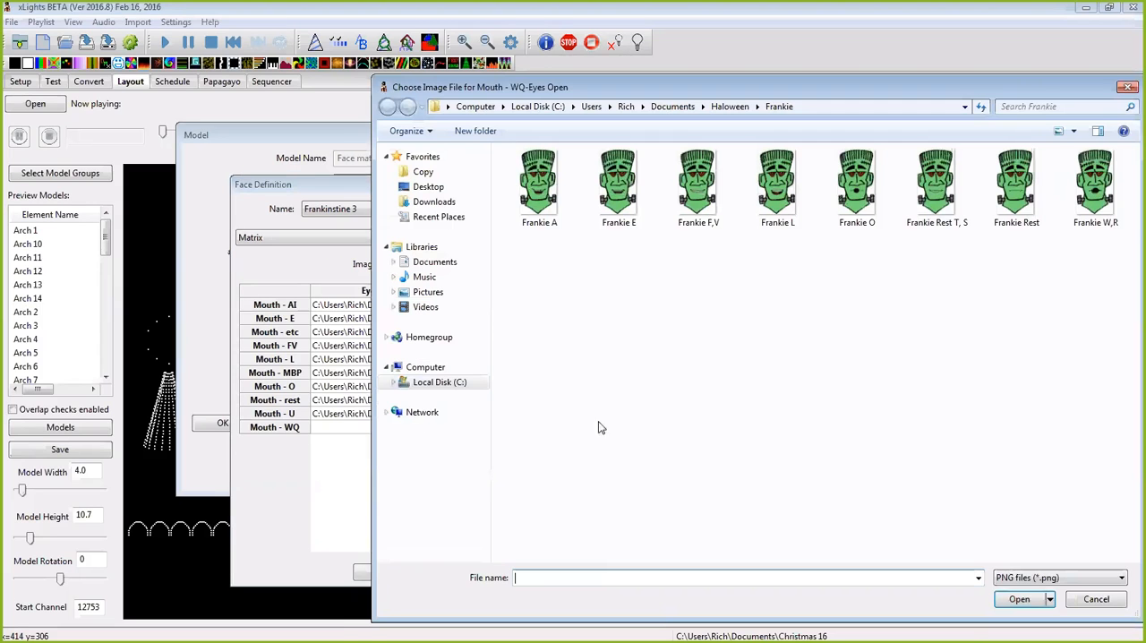
click(1096, 188)
click(1019, 600)
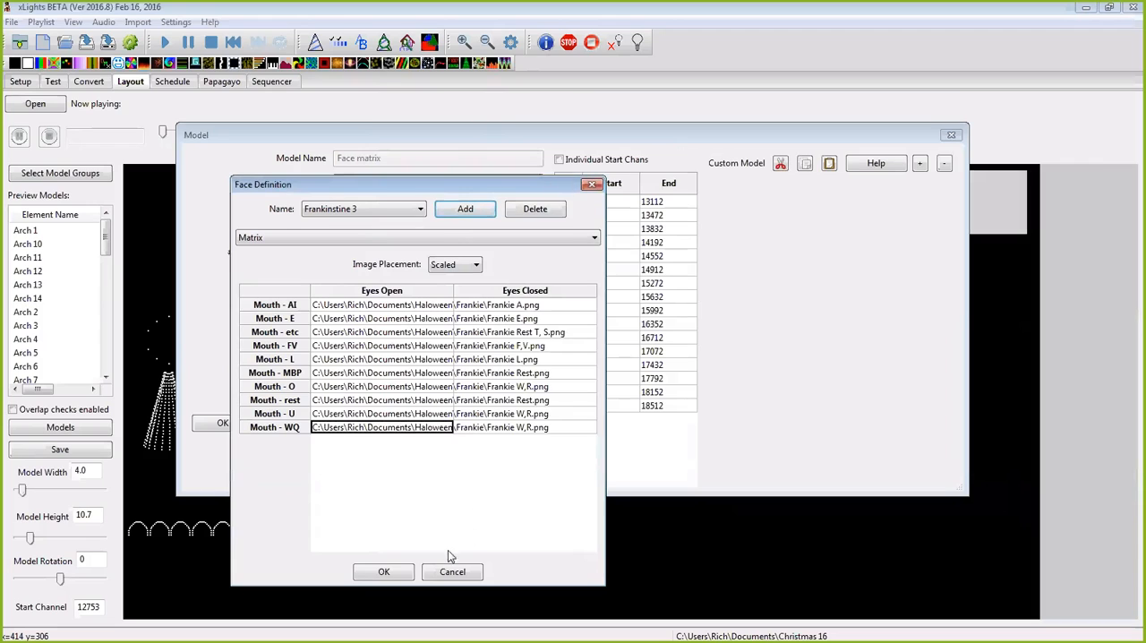
click(383, 571)
click(224, 425)
click(361, 513)
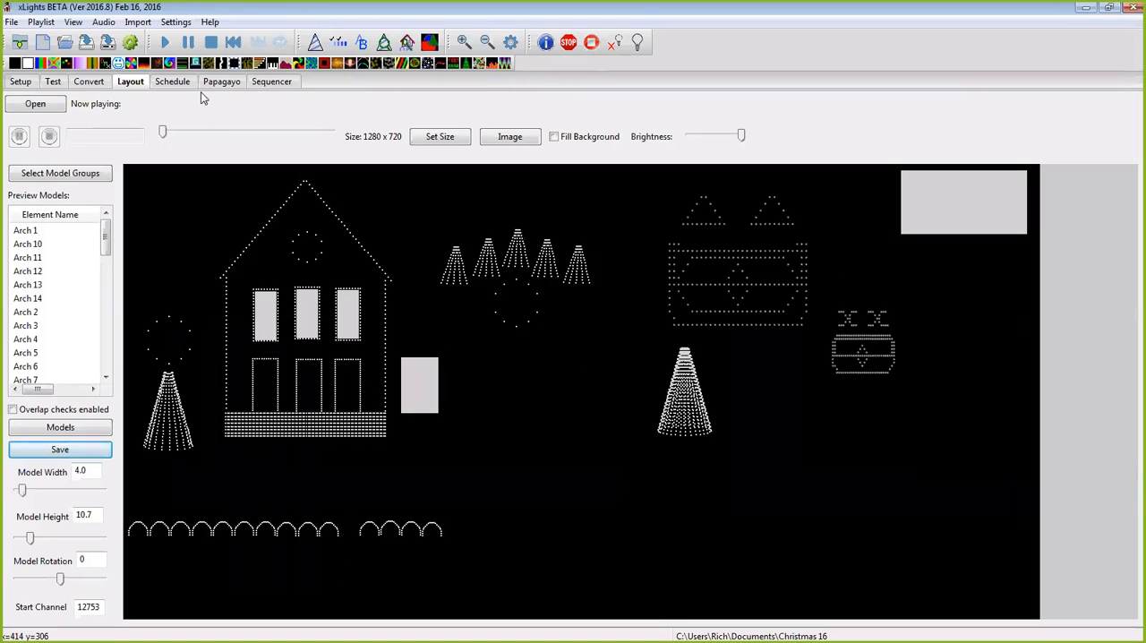
Step: Delete Layer 2 of the Face matrix model in the sequencer
click(260, 83)
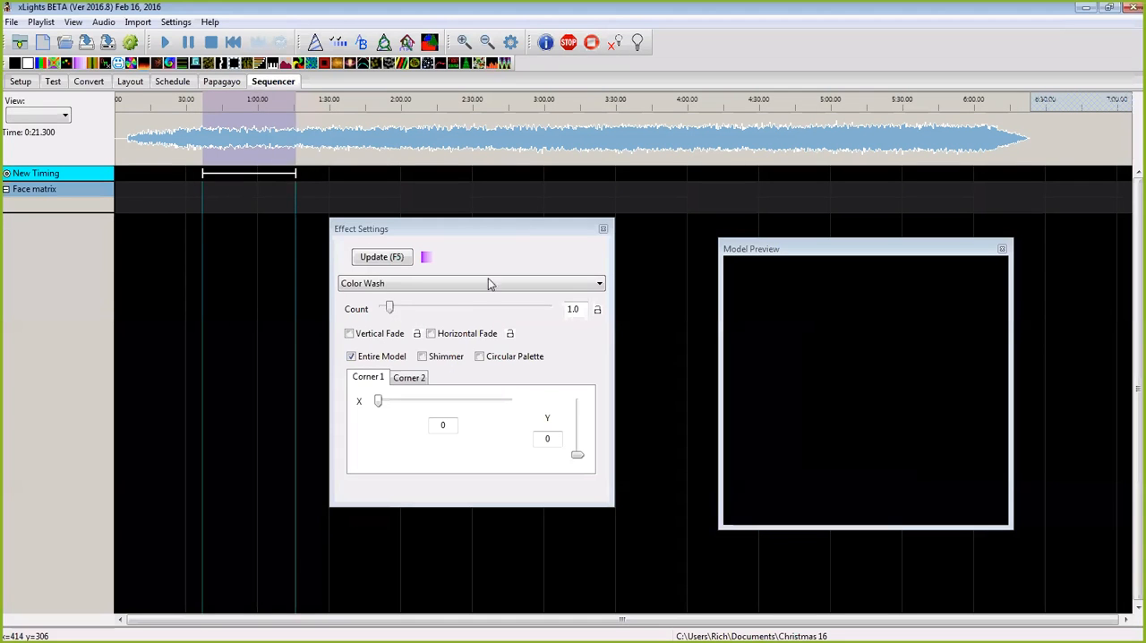
click(512, 228)
drag(512, 231, 510, 252)
right_click(88, 211)
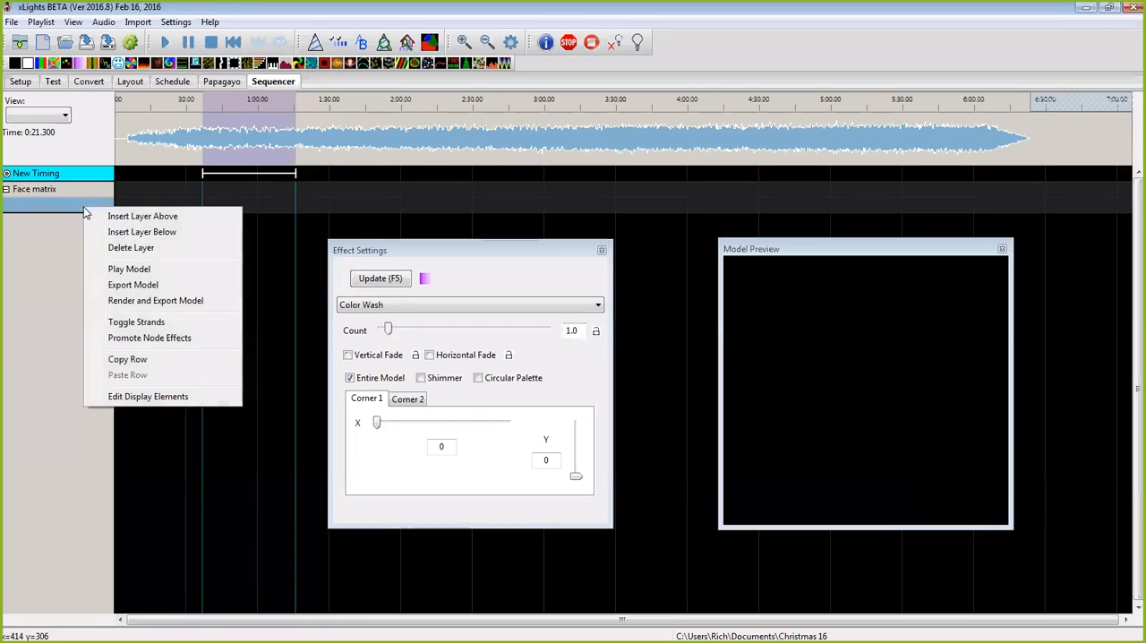
click(120, 251)
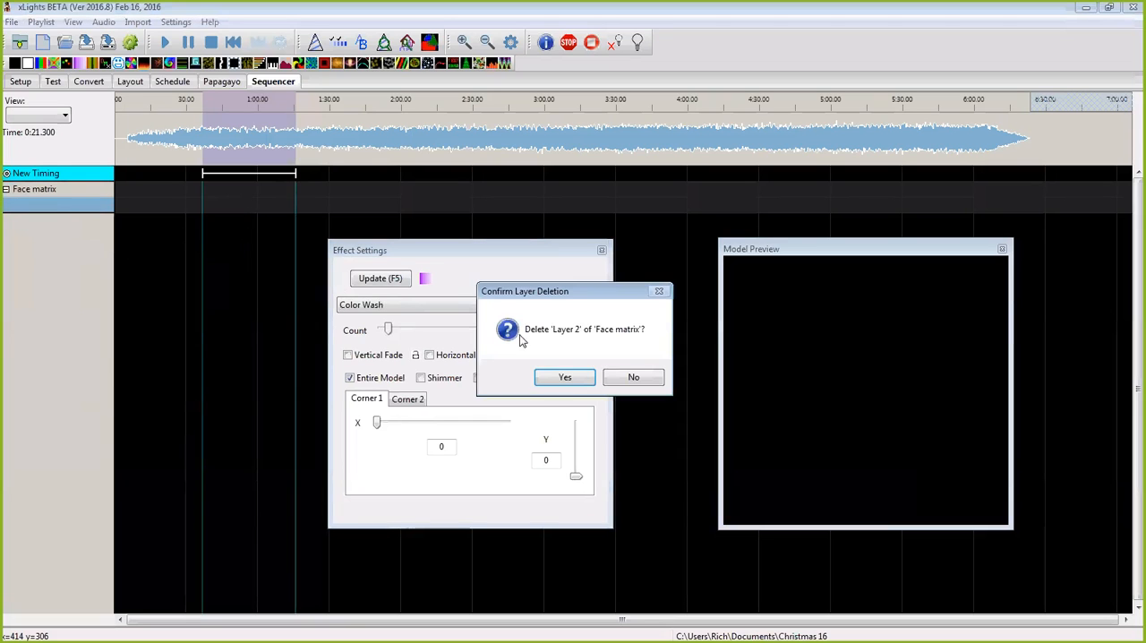
click(565, 377)
Step: Look through the list of models that can be added to the sequence's display elements
right_click(88, 190)
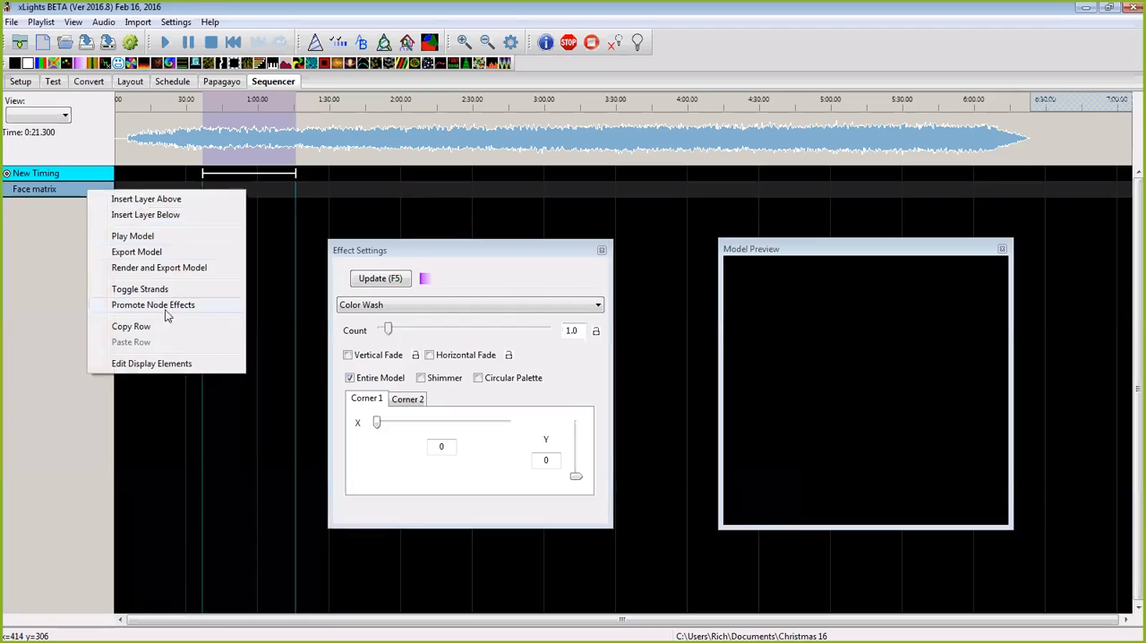
click(149, 363)
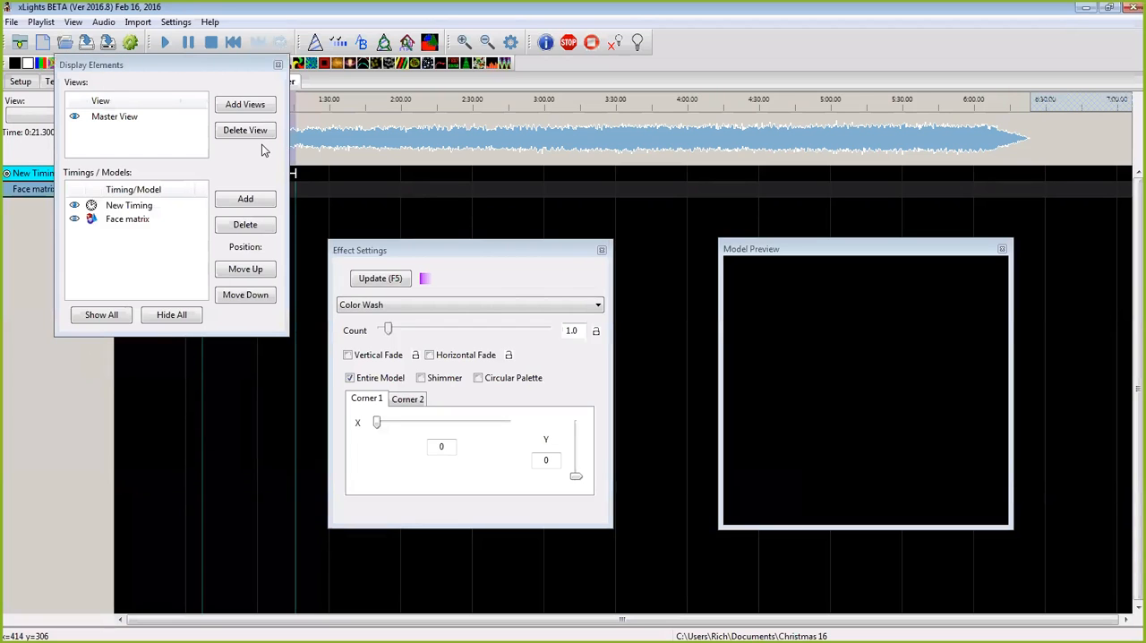
click(251, 201)
mouse_move(262, 176)
mouse_down()
mouse_move(255, 237)
mouse_move(257, 186)
mouse_up()
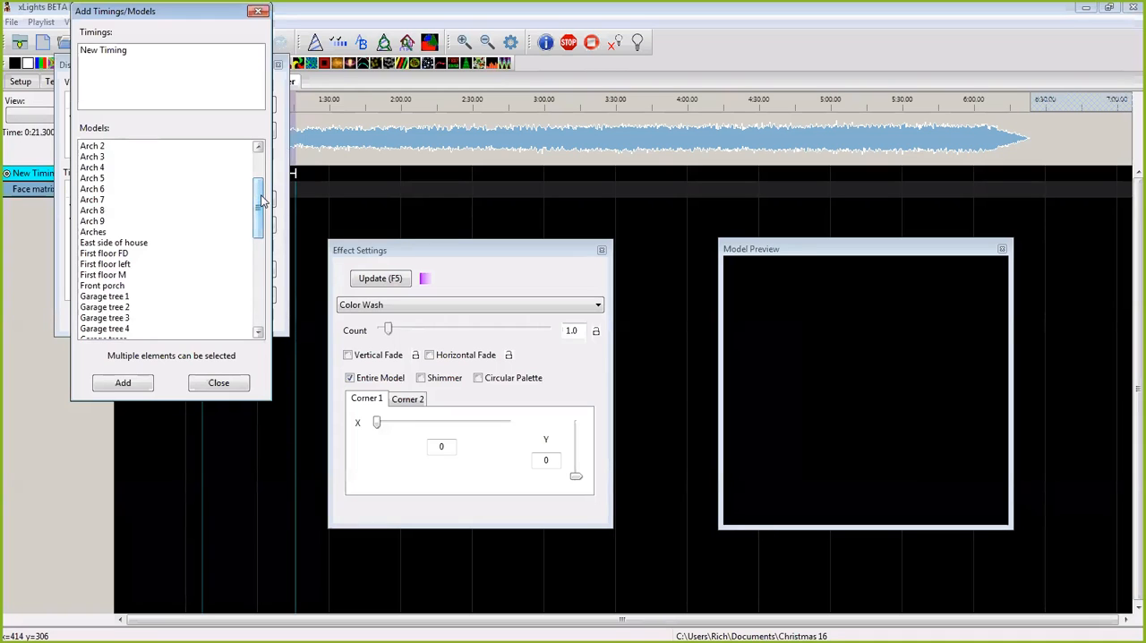
mouse_move(261, 200)
mouse_down()
mouse_move(260, 154)
mouse_move(251, 206)
mouse_up()
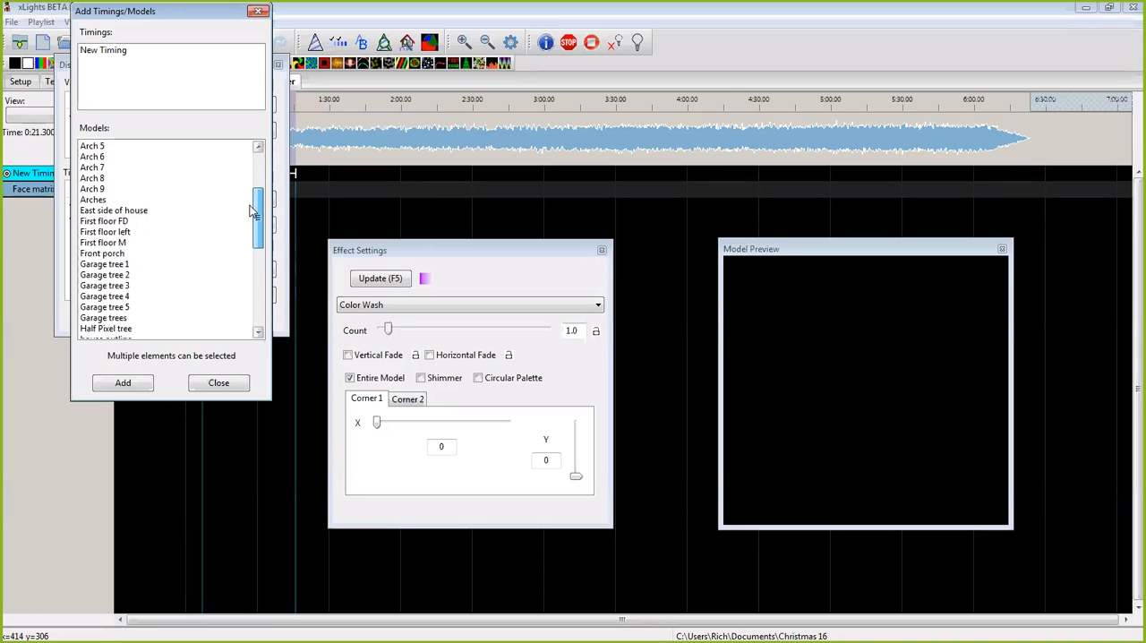
drag(258, 224, 249, 307)
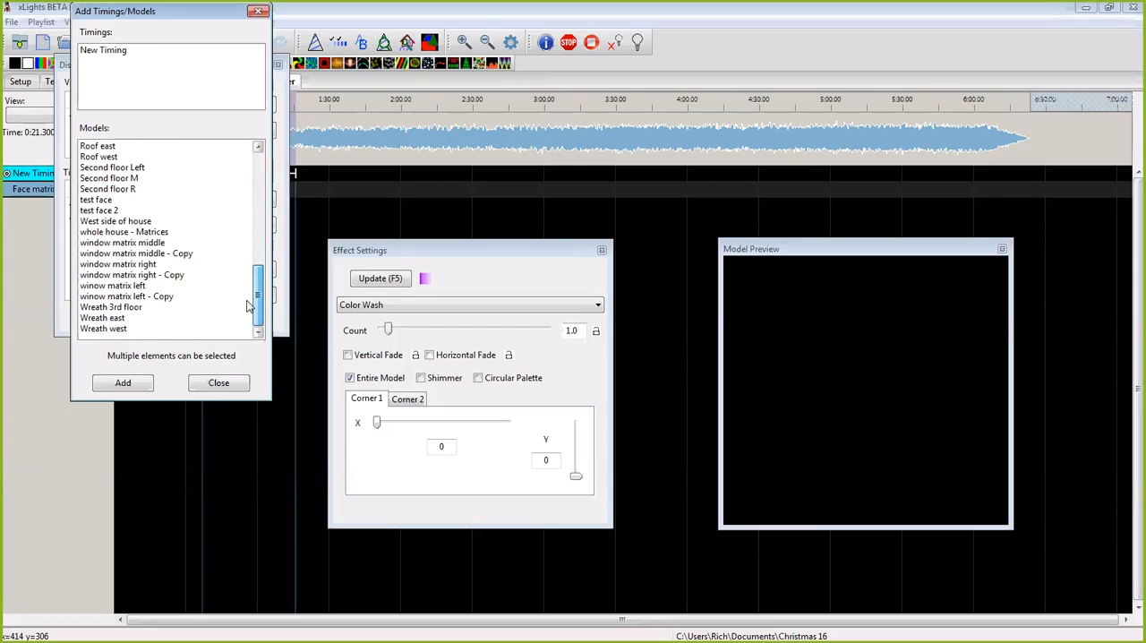
scroll(249, 308, up, 10)
click(192, 386)
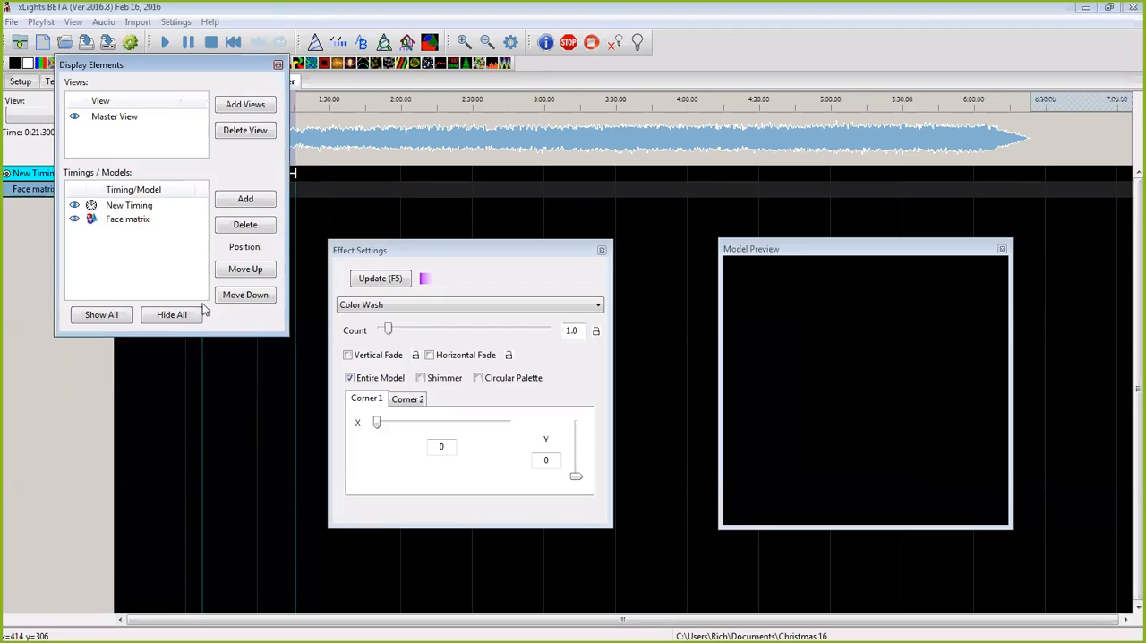
click(277, 65)
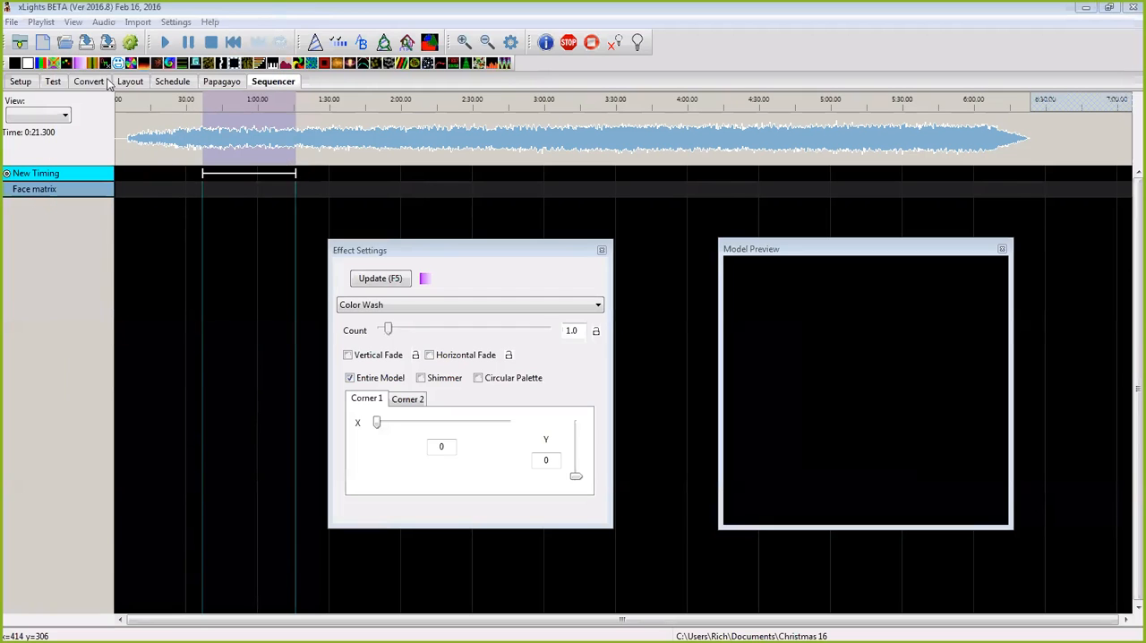
Step: Check the Face matrix model's settings in the layout, accept them and save the preview layout
click(129, 82)
click(422, 393)
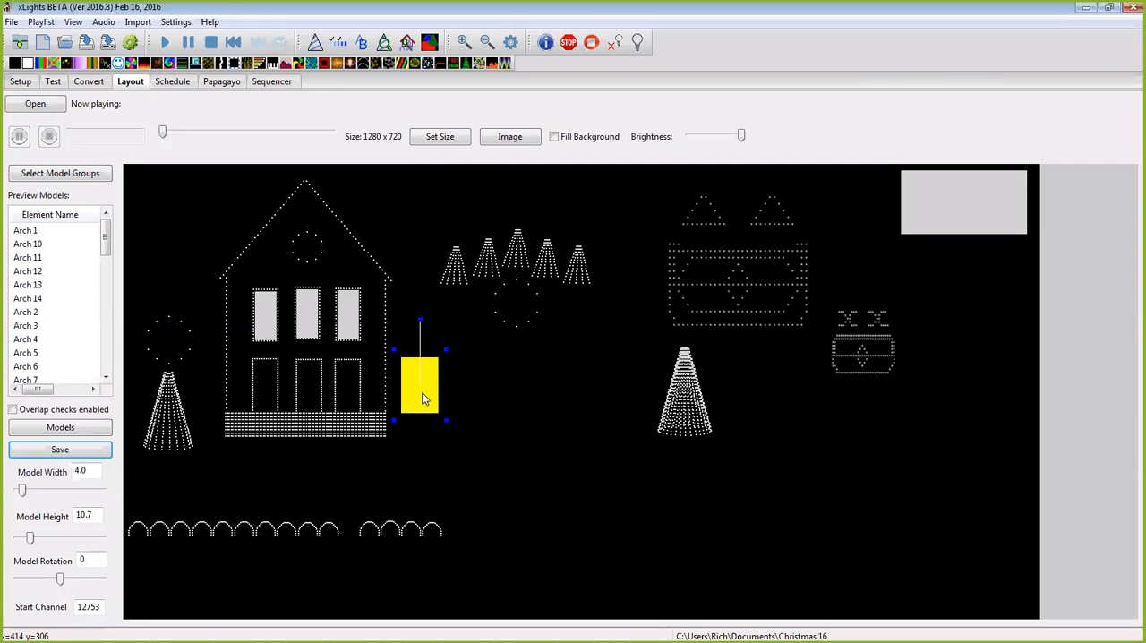
double_click(422, 392)
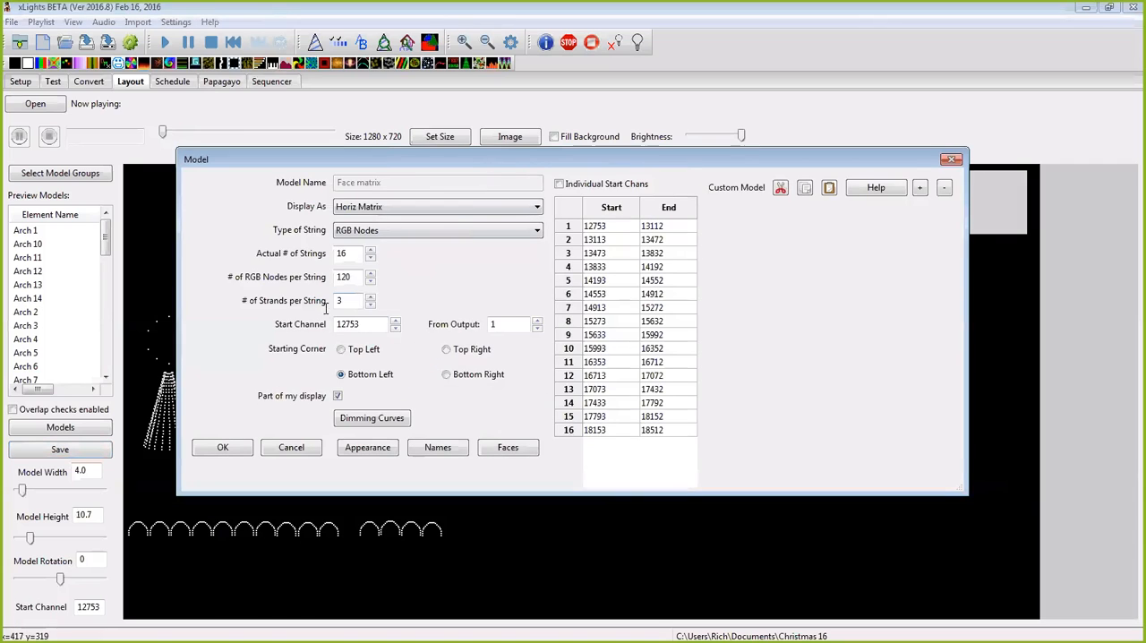
click(223, 447)
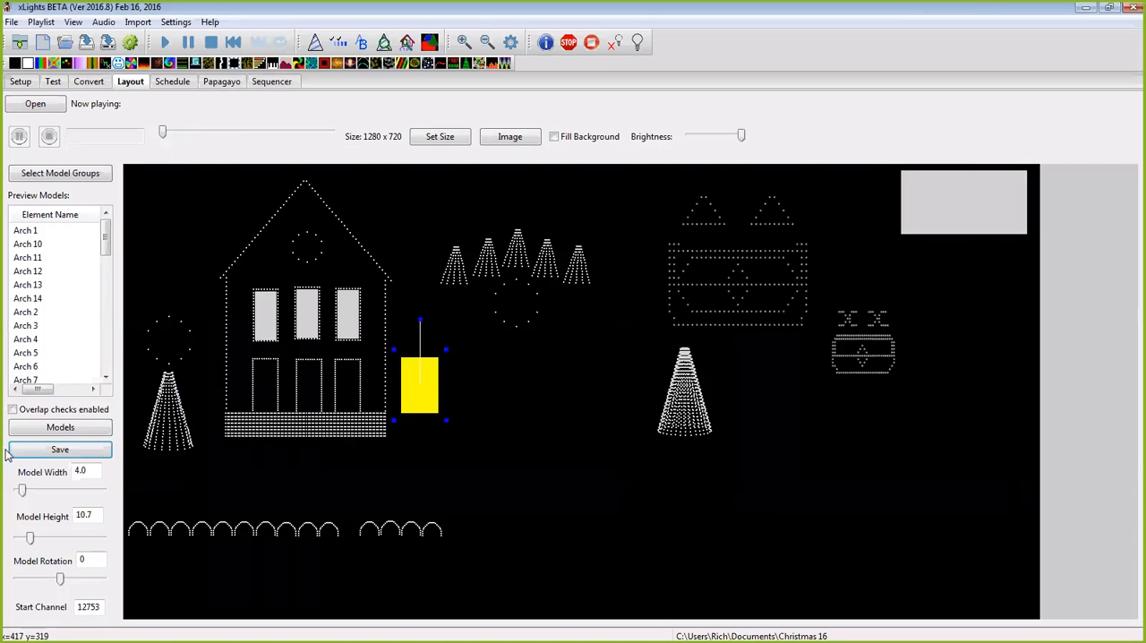
click(59, 445)
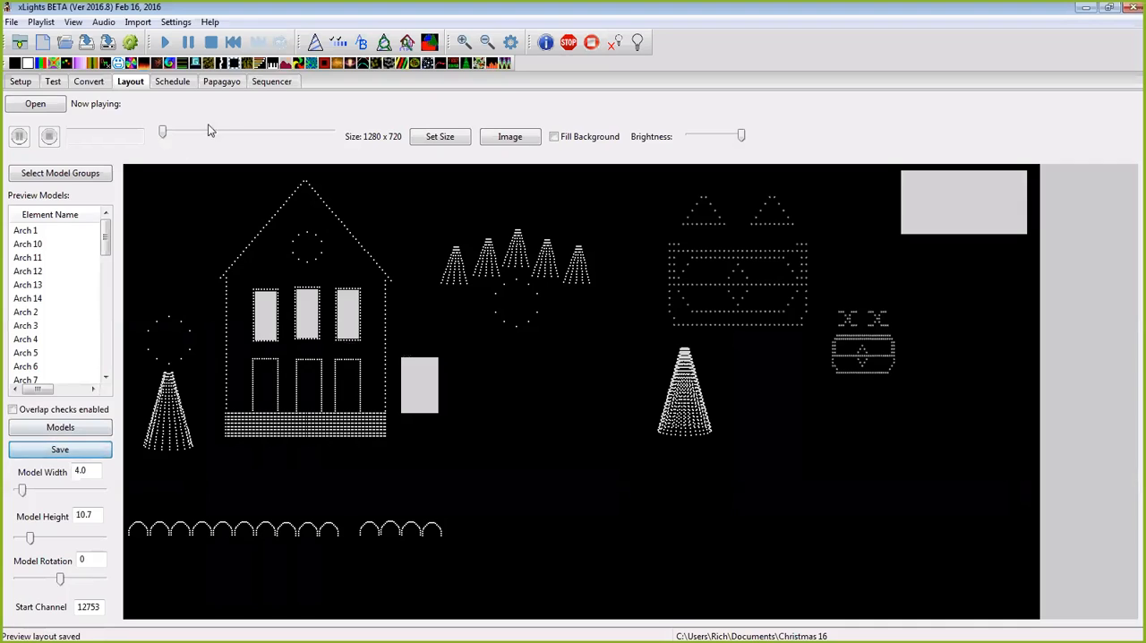
Step: Recheck which models are available to add to the sequencer after saving the layout
click(273, 81)
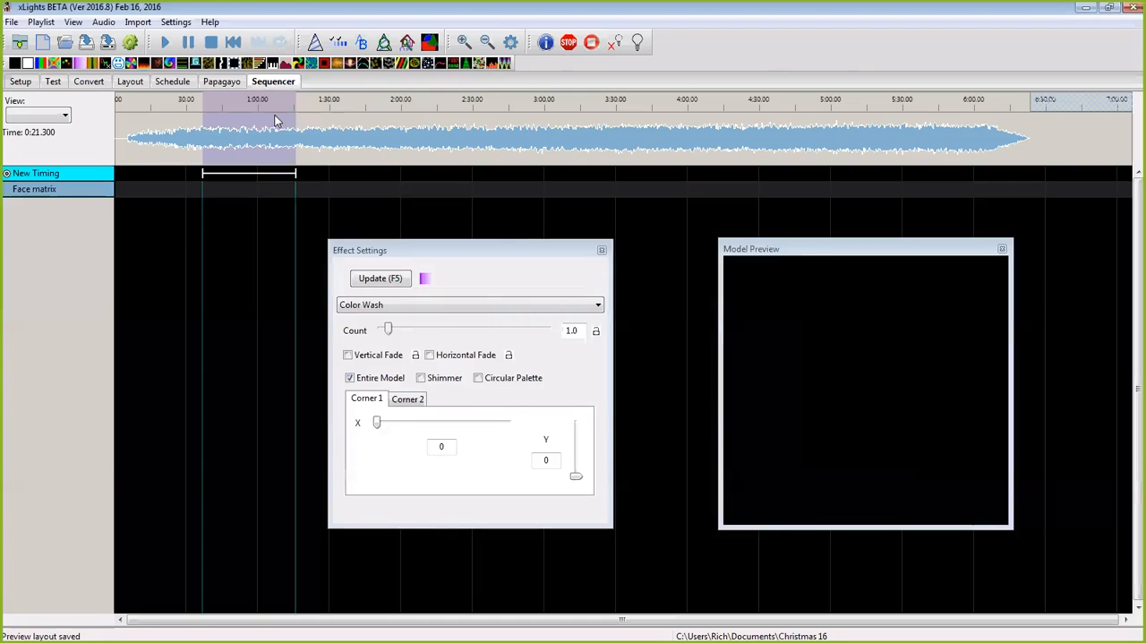
right_click(105, 192)
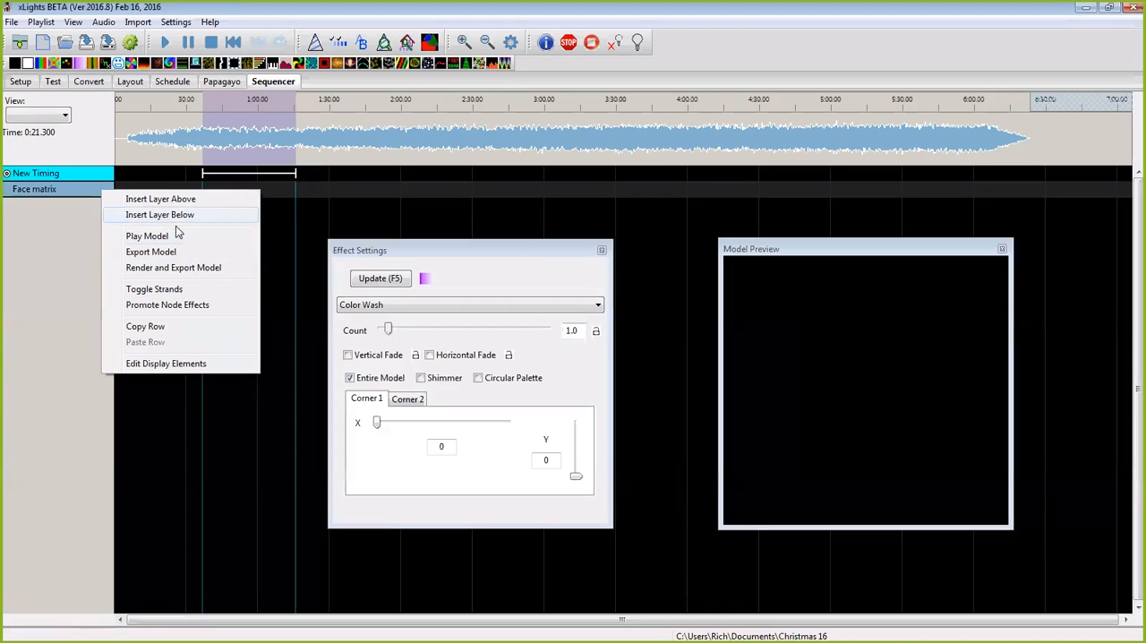
click(183, 369)
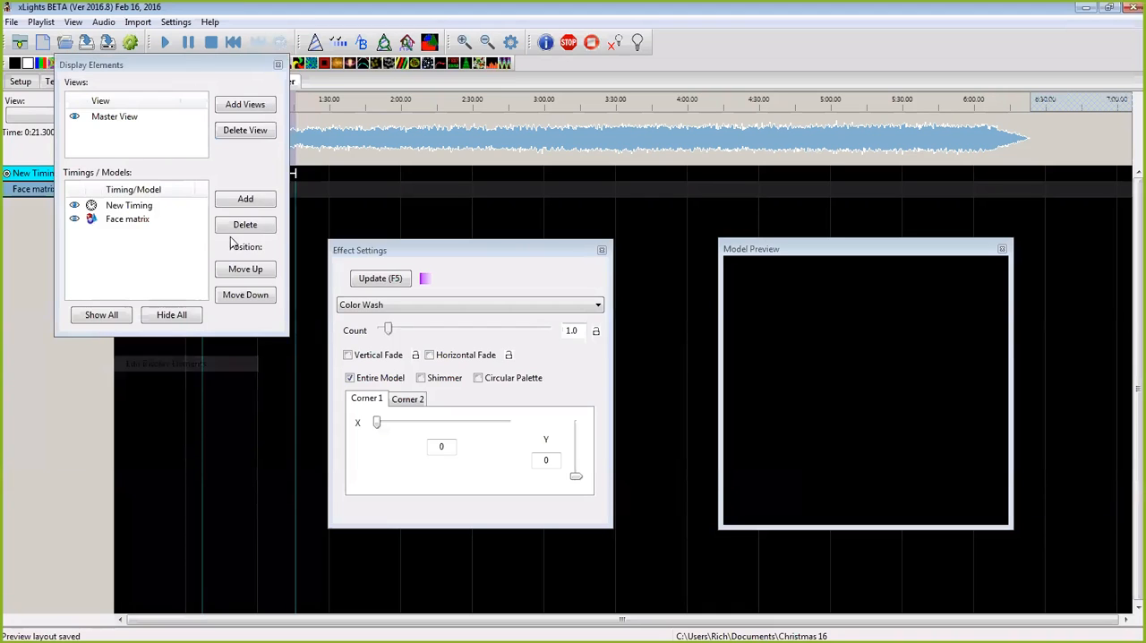
click(247, 197)
drag(259, 184, 257, 208)
click(219, 383)
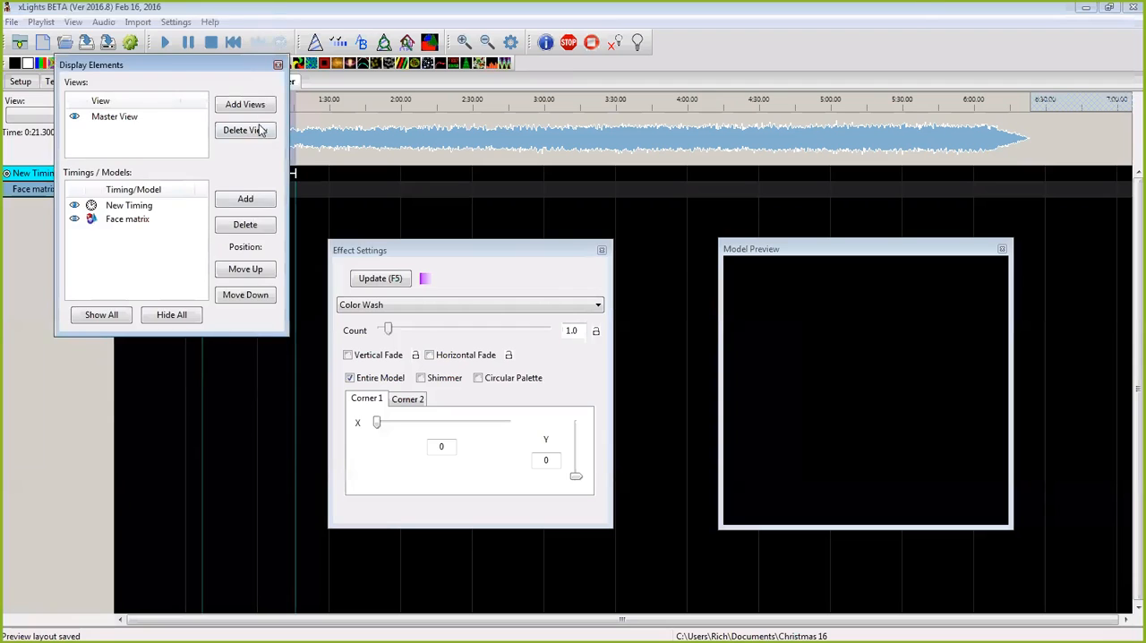
click(277, 66)
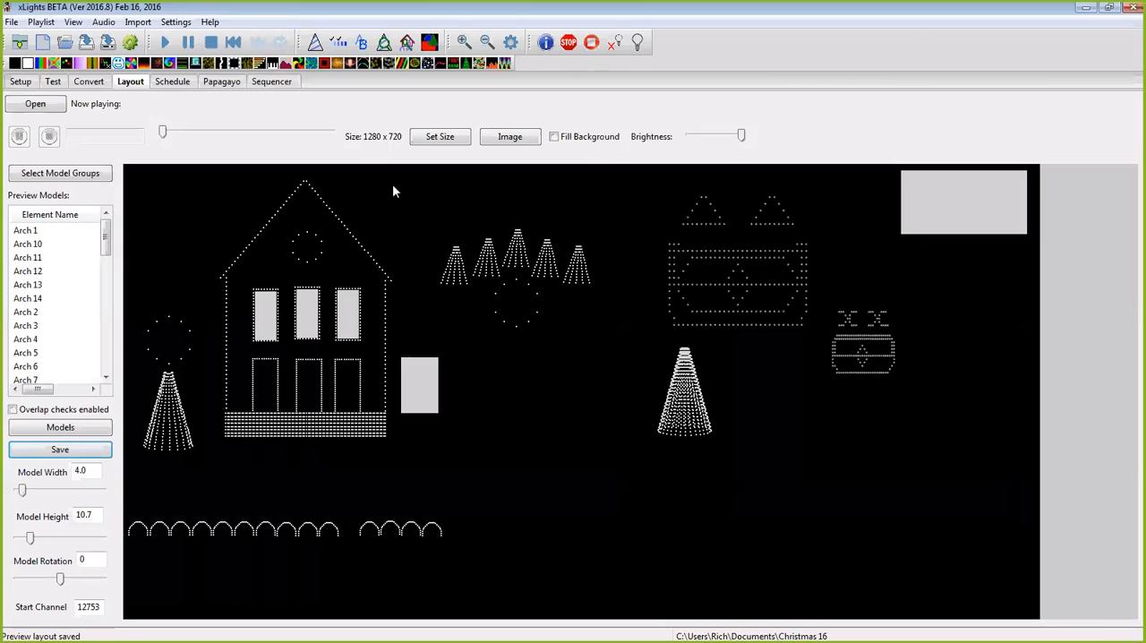
Step: Check the model name of the smaller custom face in the layout
right_click(887, 366)
click(896, 362)
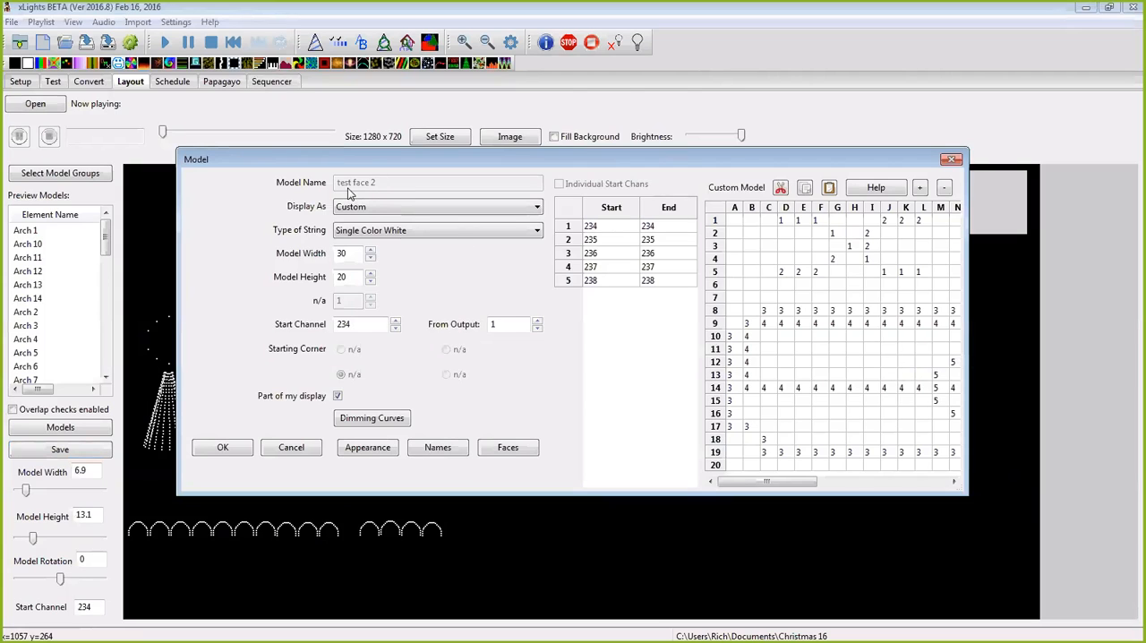
click(952, 160)
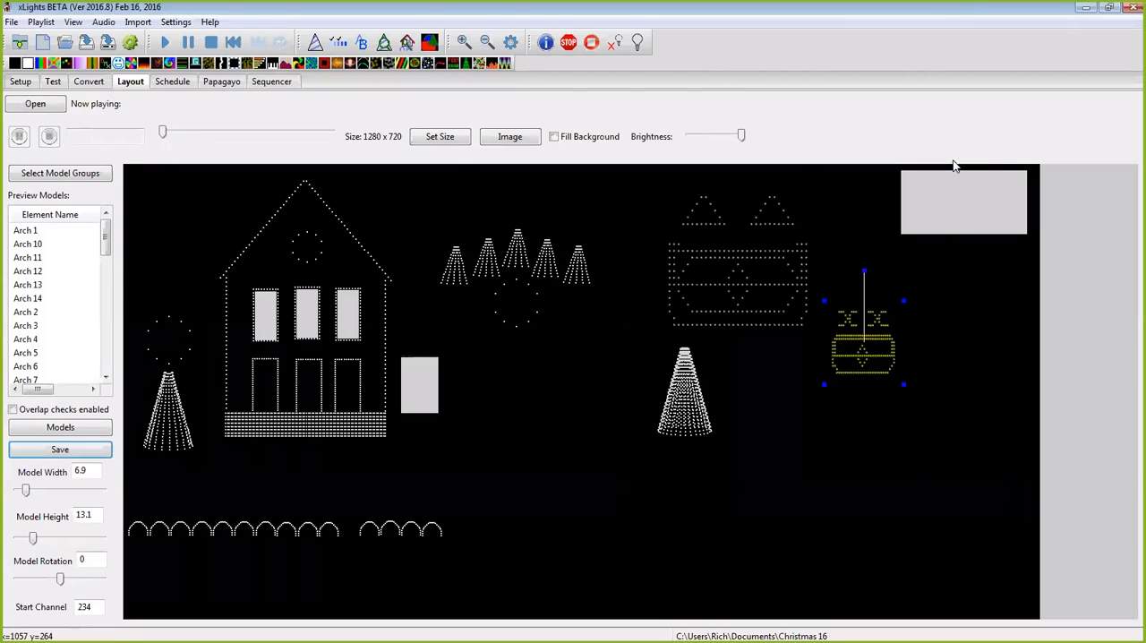
Step: Add the models test face and test face 2 to the sequencer's display elements
click(276, 82)
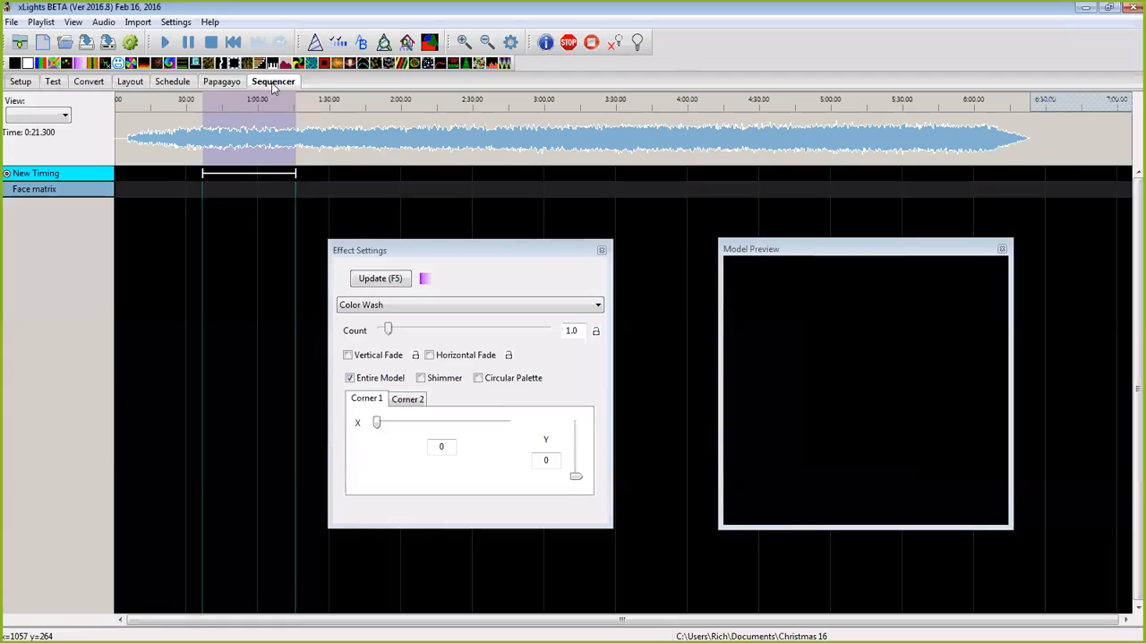
right_click(59, 185)
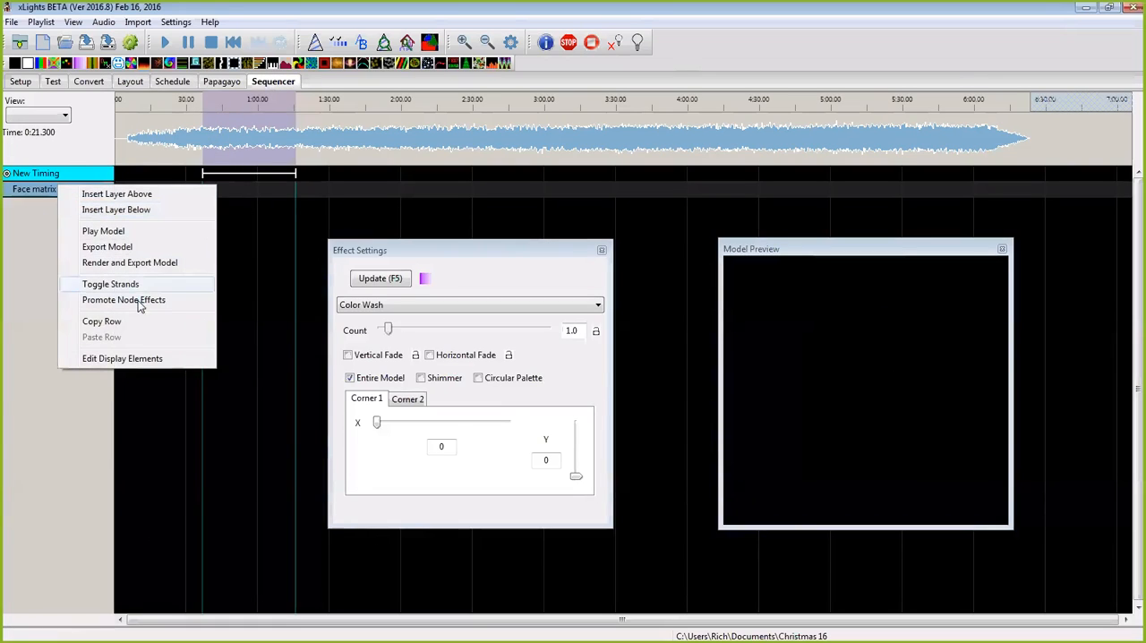
click(112, 357)
click(235, 199)
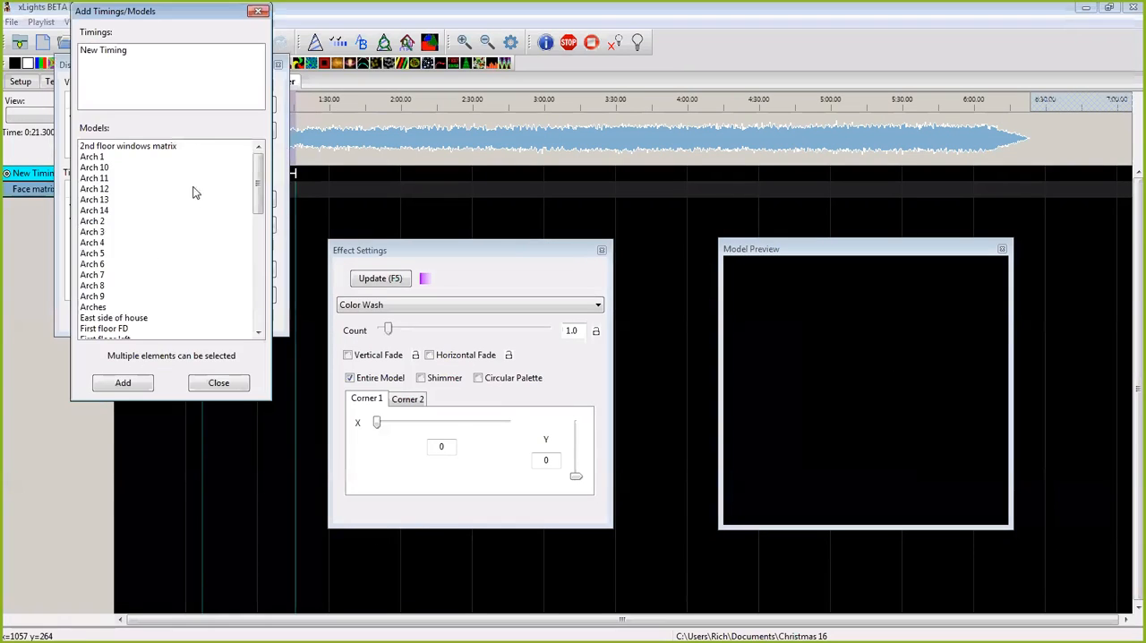
drag(259, 184, 240, 273)
click(116, 297)
ctrl+click(106, 285)
click(123, 383)
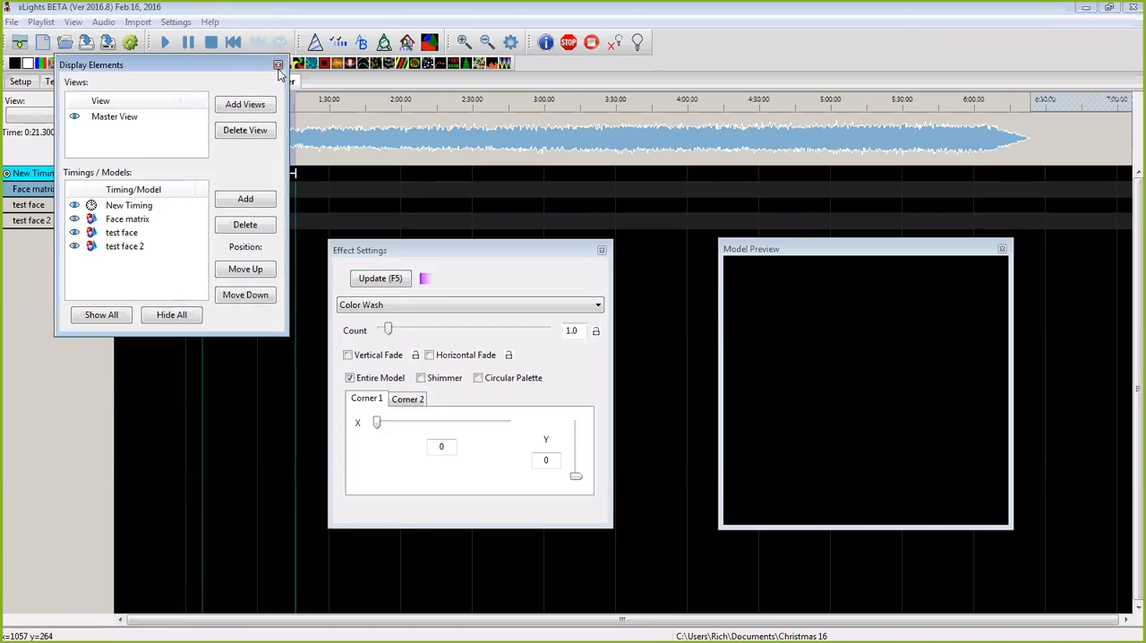
Step: Close the display elements list, reposition the Effect Settings and Model Preview windows, and make Effect Settings taller
click(277, 64)
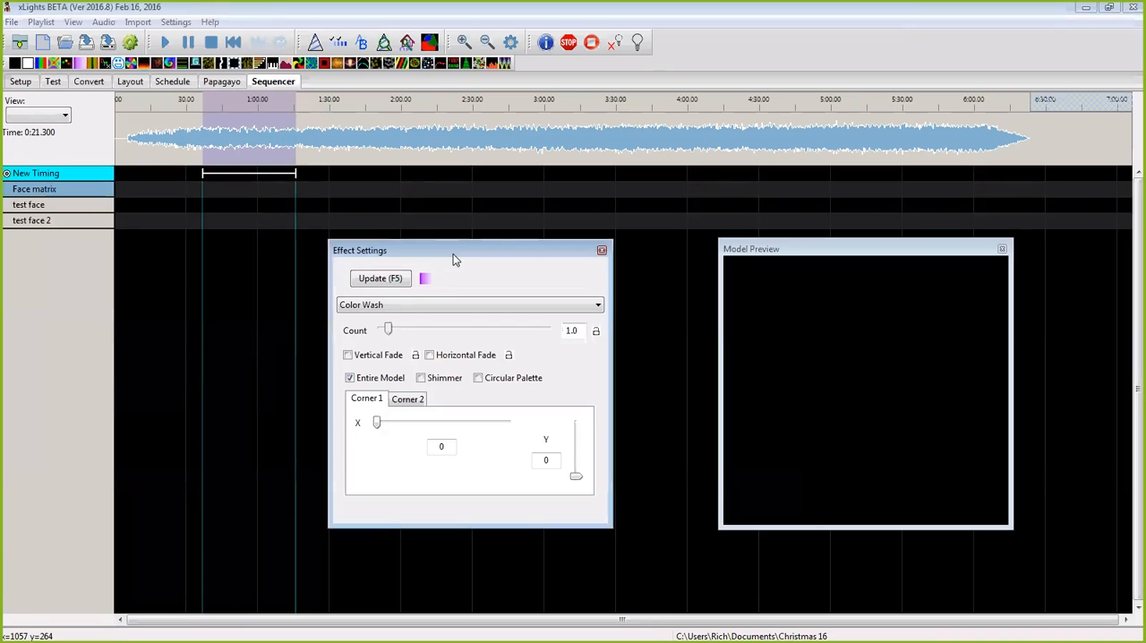
drag(454, 254, 514, 209)
drag(792, 249, 905, 228)
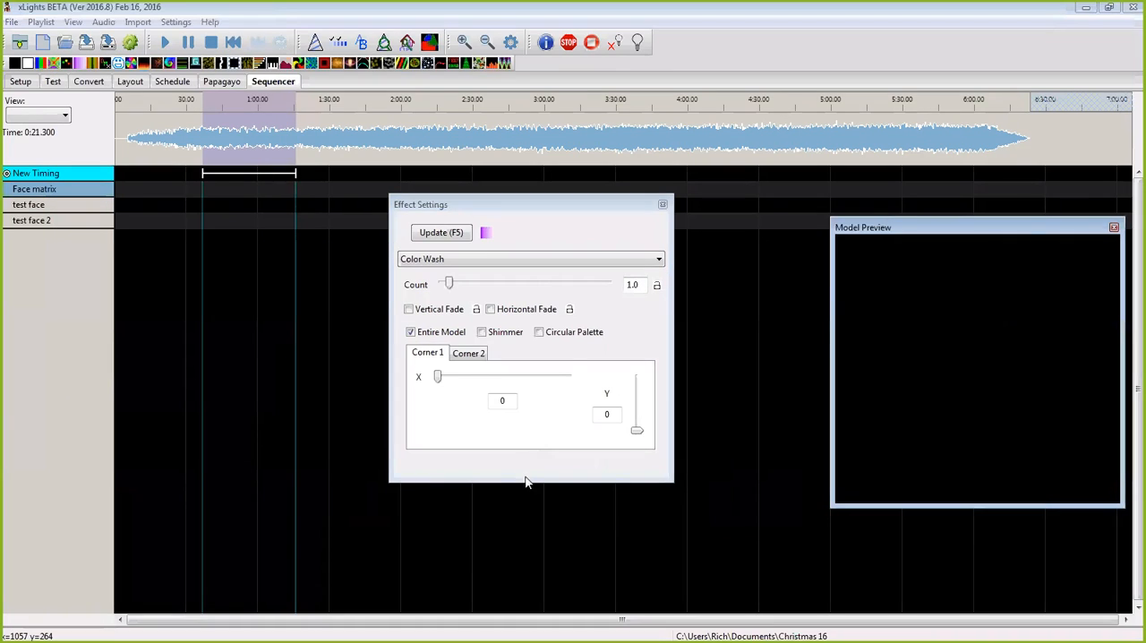
drag(531, 483, 529, 578)
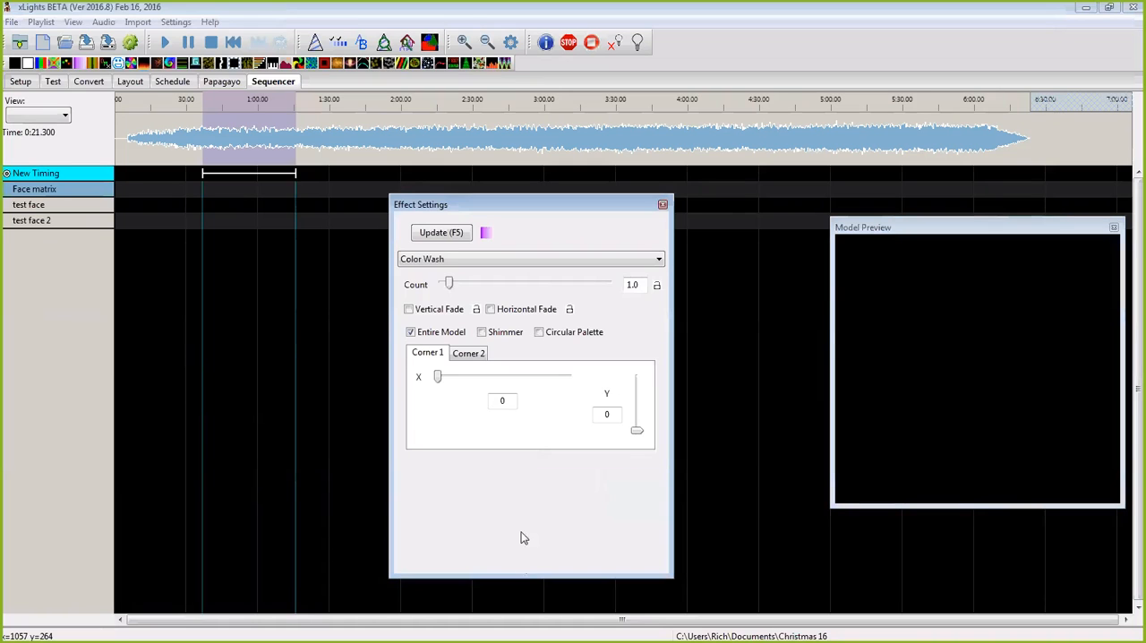
Step: Place a Faces effect on test face 2 over the timing mark, using Timing Track mouth movements and Auto eyes
drag(119, 64, 237, 222)
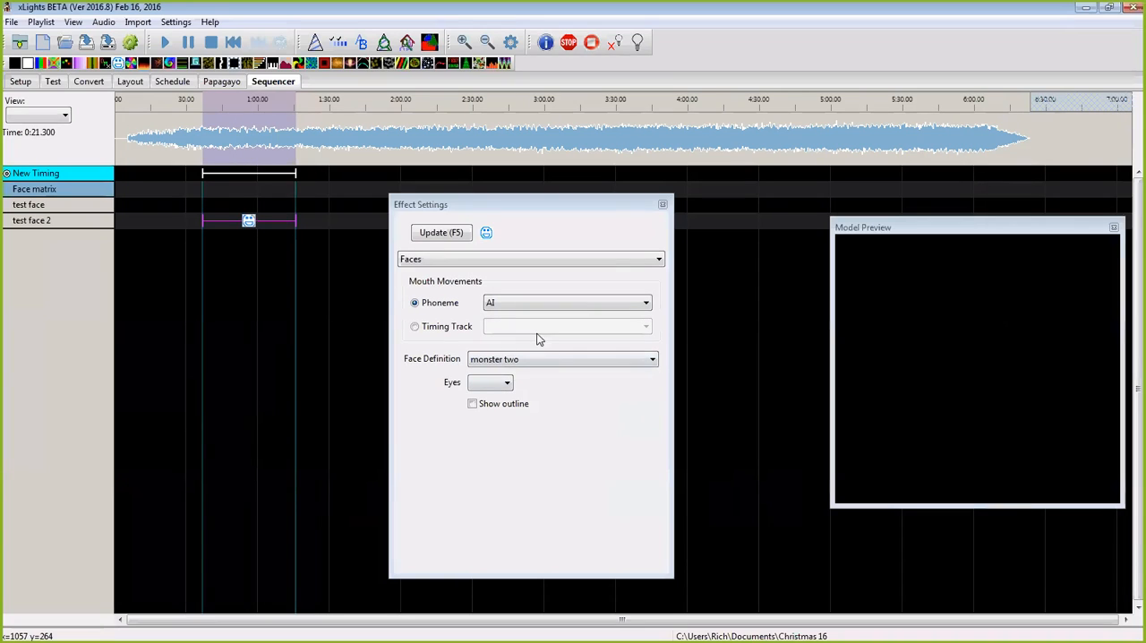
click(415, 329)
click(646, 327)
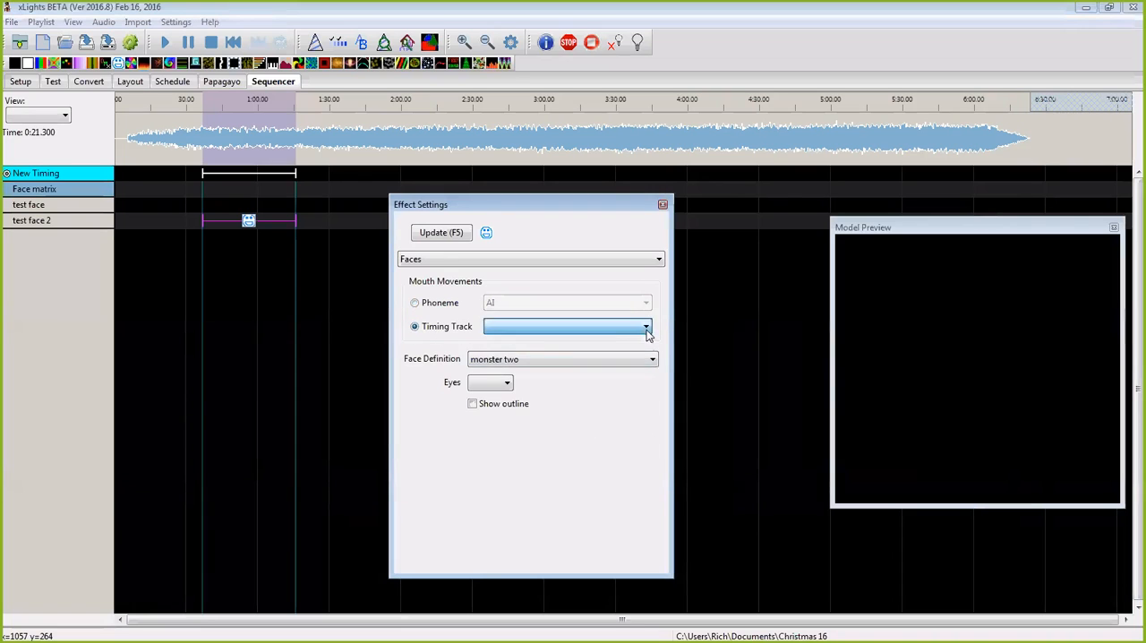
click(507, 383)
click(493, 421)
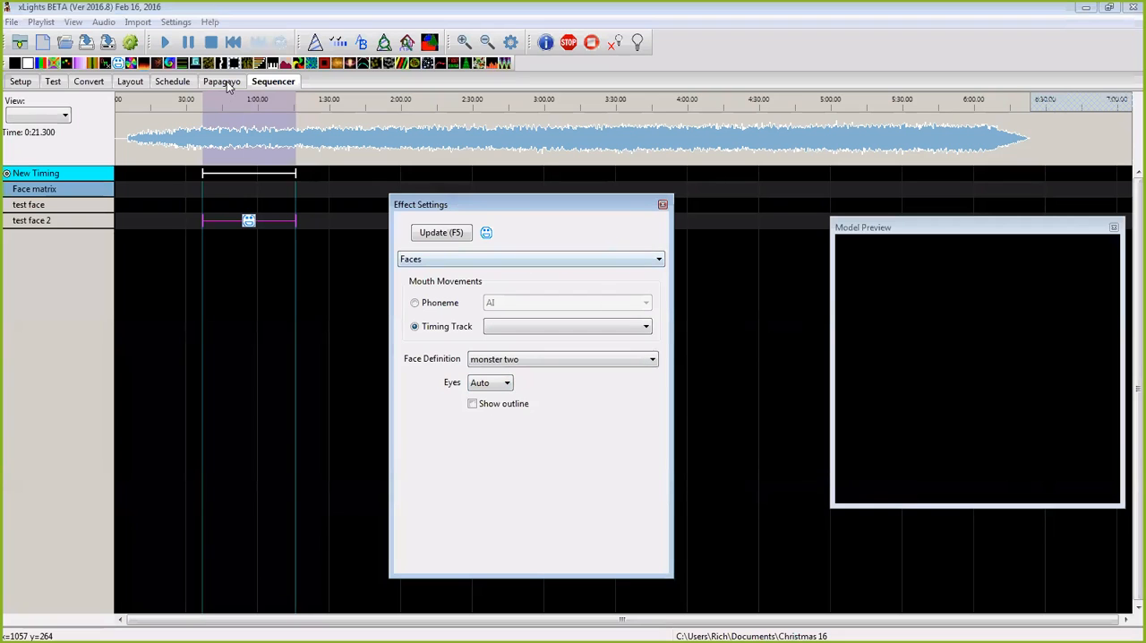
Step: Place a Faces effect on test face over the timing mark and choose the Monster1 face definition
drag(119, 64, 121, 63)
drag(248, 220, 231, 199)
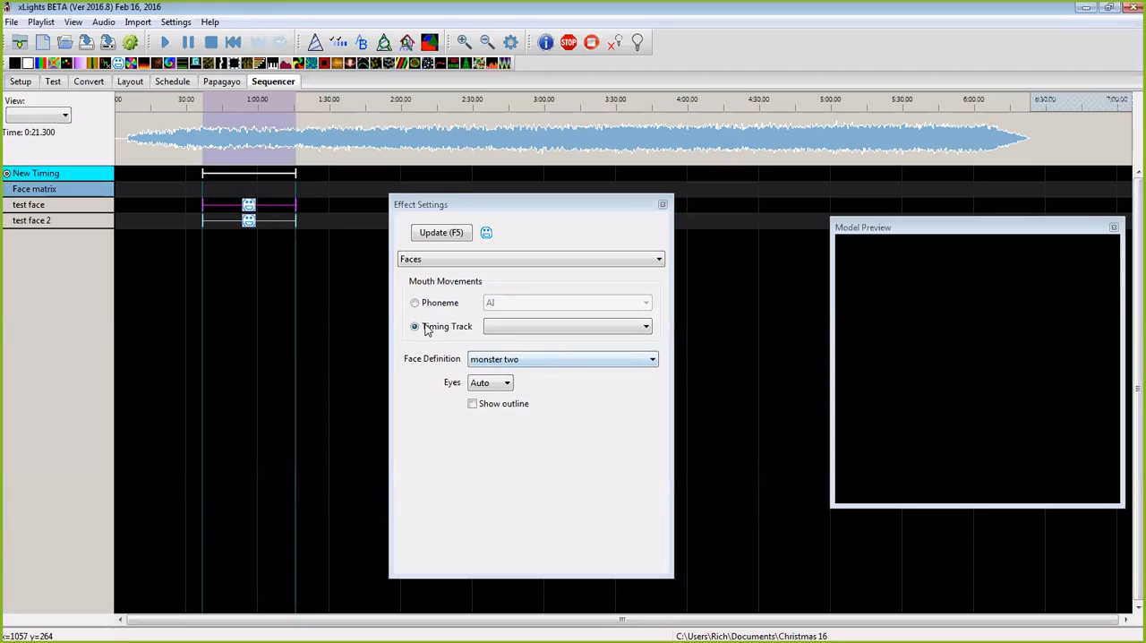
click(651, 361)
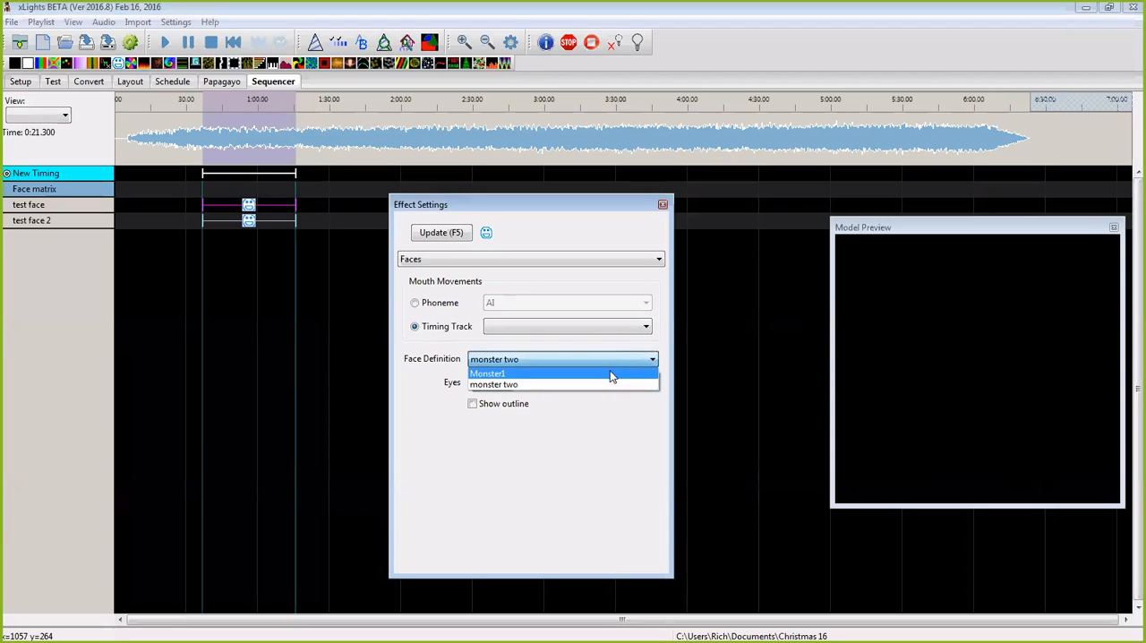
click(611, 374)
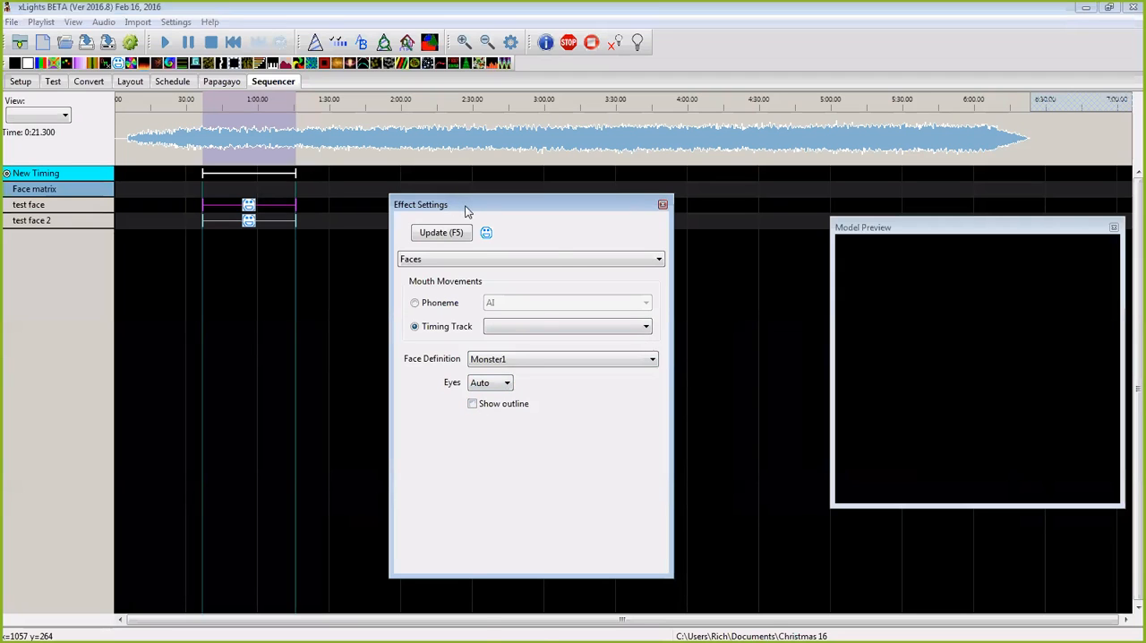
Step: Place a Faces effect on Face matrix over the timing mark and choose the Frankinstine 3 face definition
drag(460, 204, 559, 240)
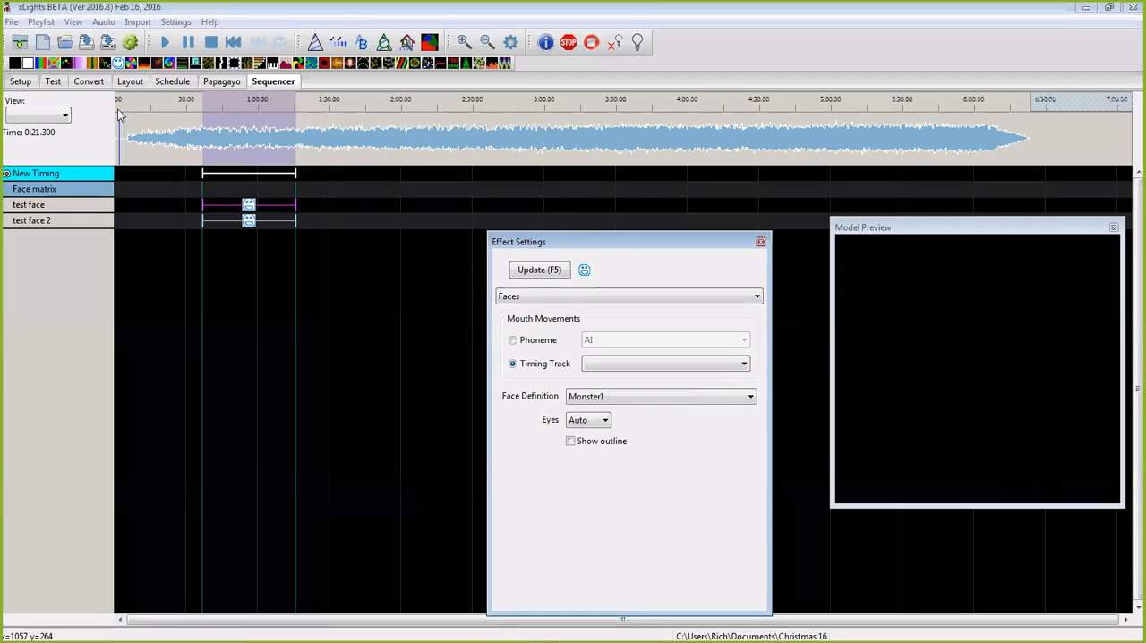
drag(118, 64, 250, 190)
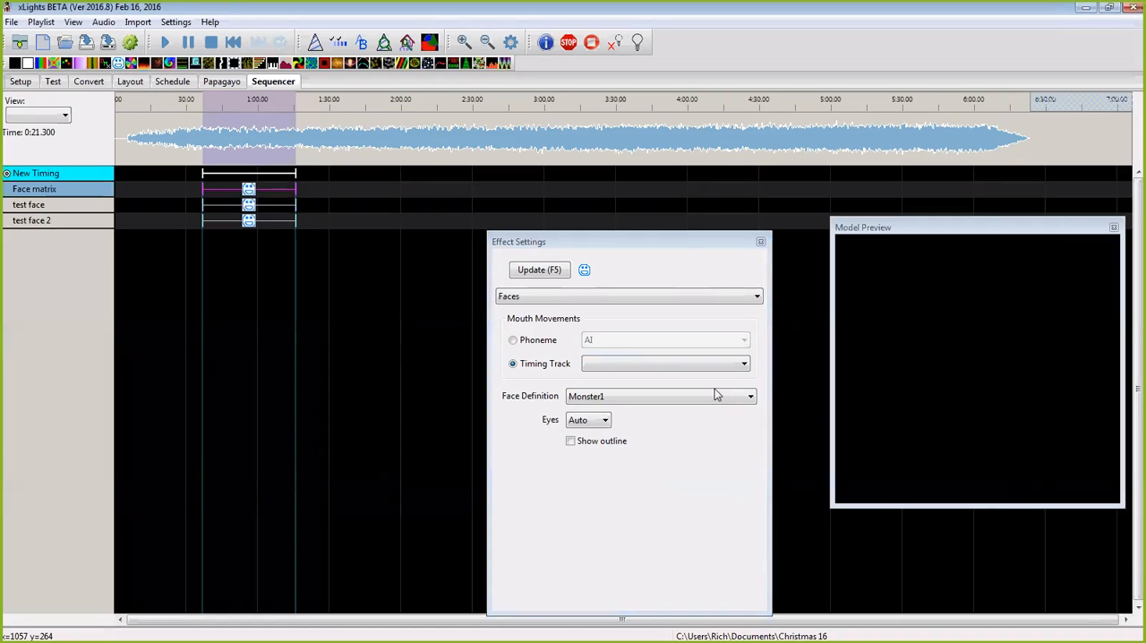
click(751, 399)
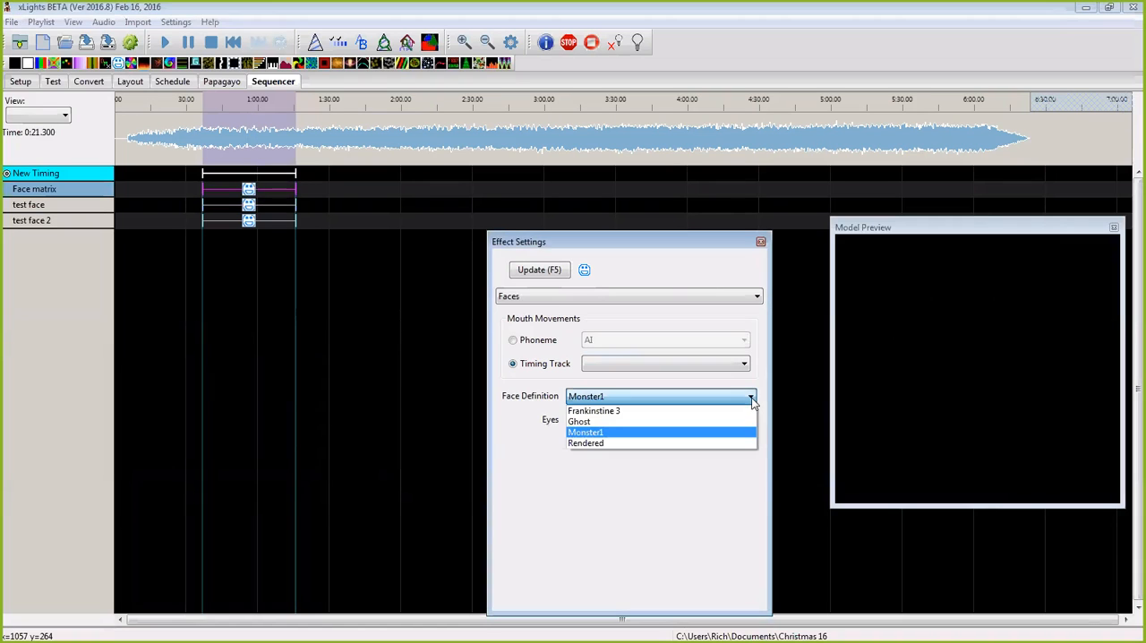
click(695, 412)
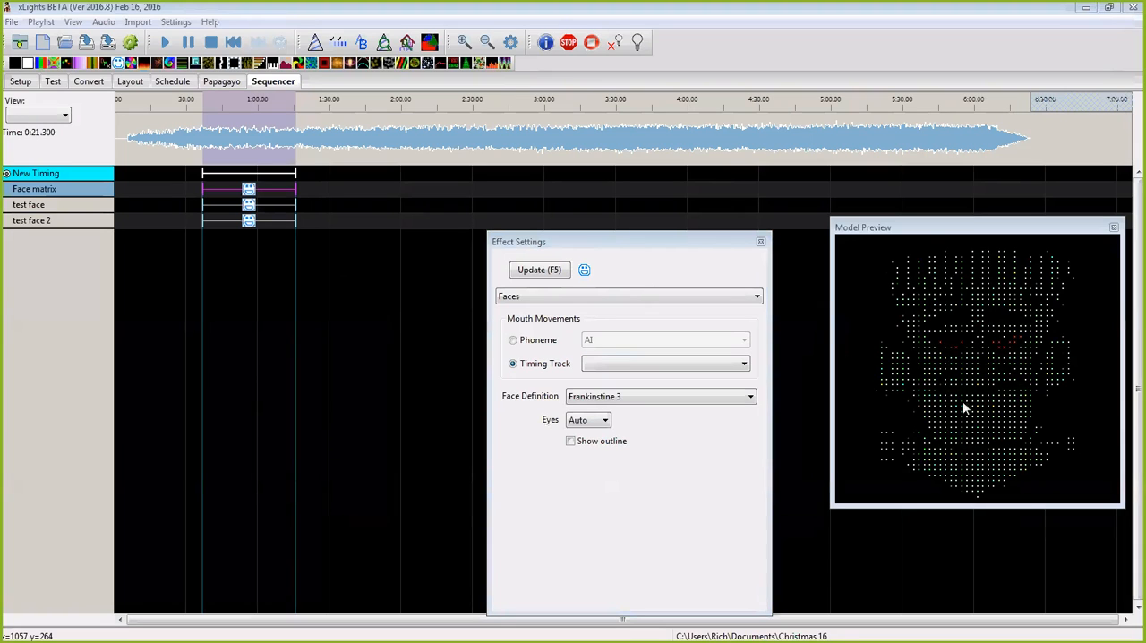
drag(937, 231, 904, 217)
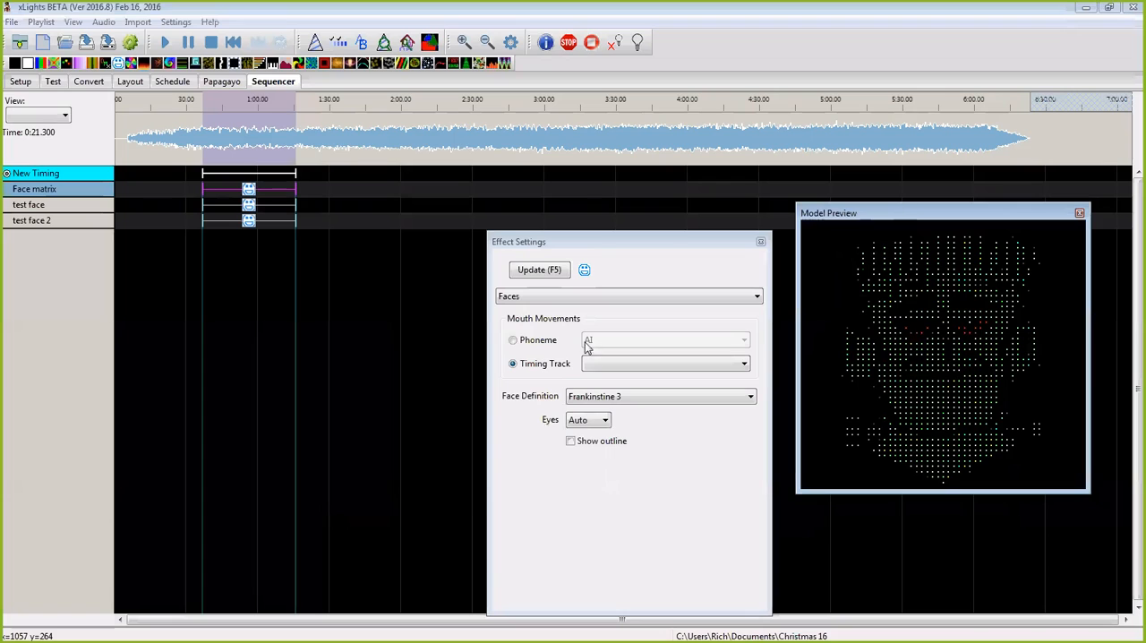
Step: Preview the Faces effect on test face and make the model preview window taller
click(43, 205)
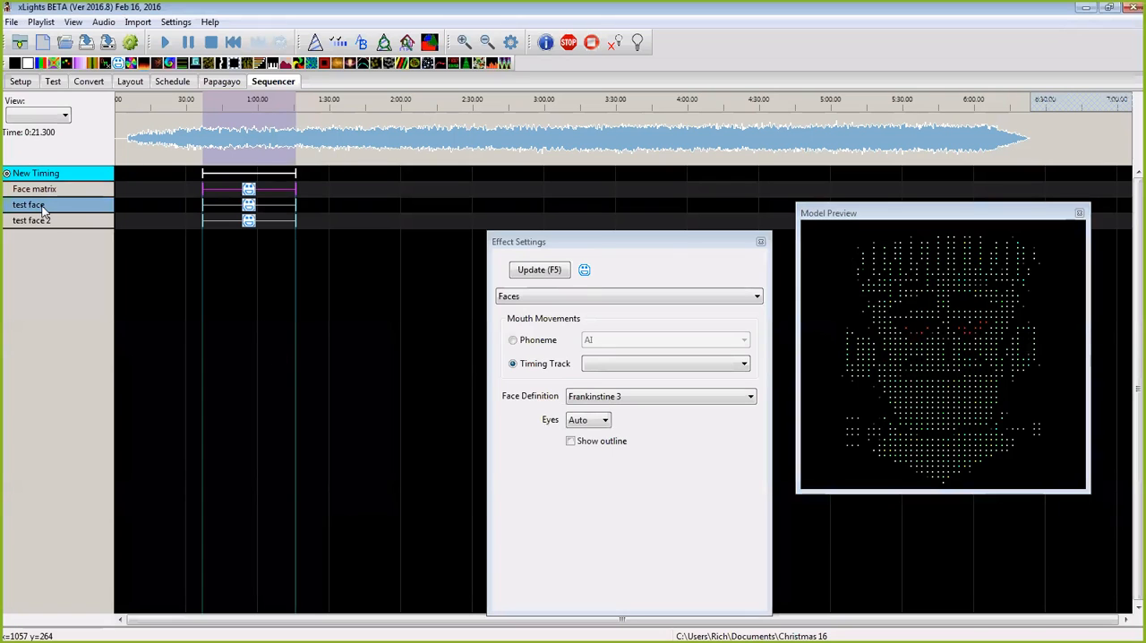
click(50, 221)
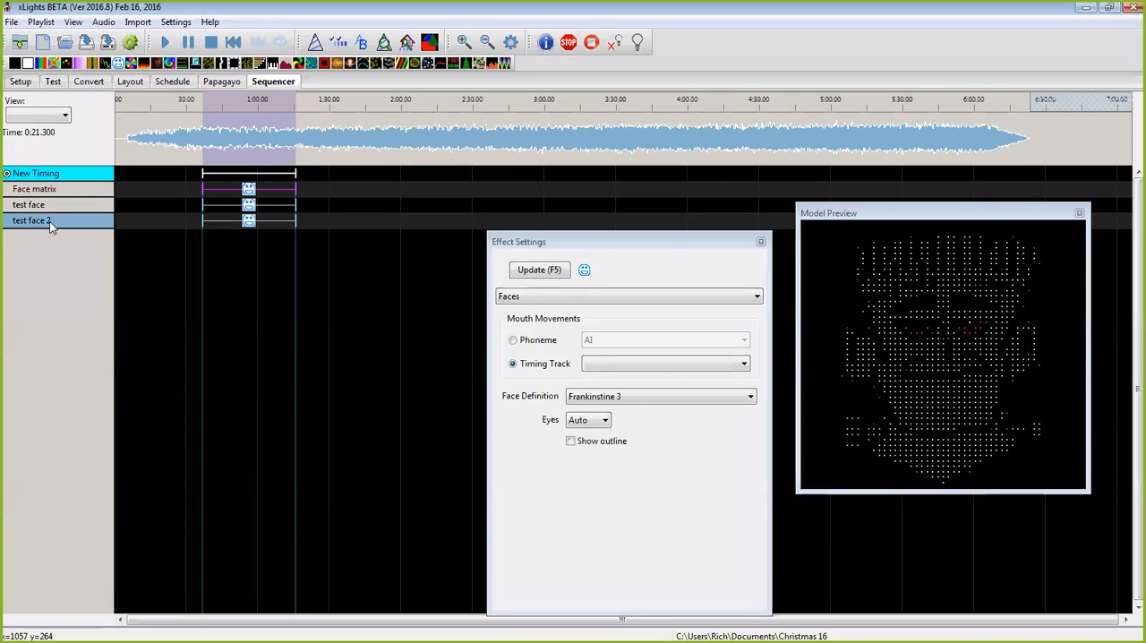
click(248, 204)
drag(959, 492, 960, 531)
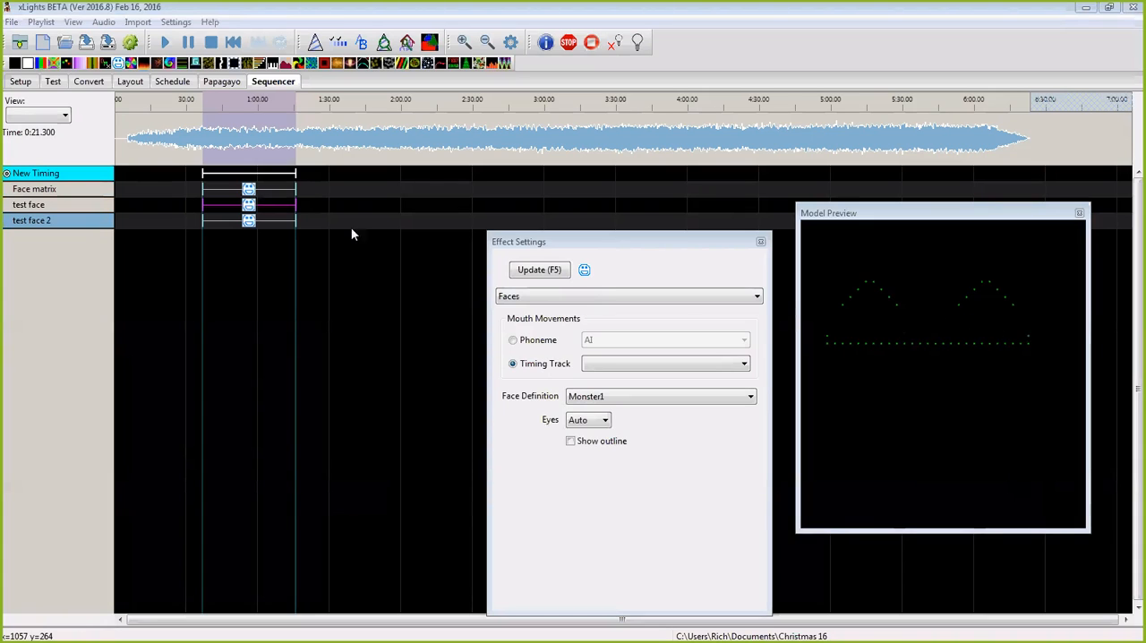
Step: Preview the Faces effect on test face 2 and check its face definition and eye options
click(250, 224)
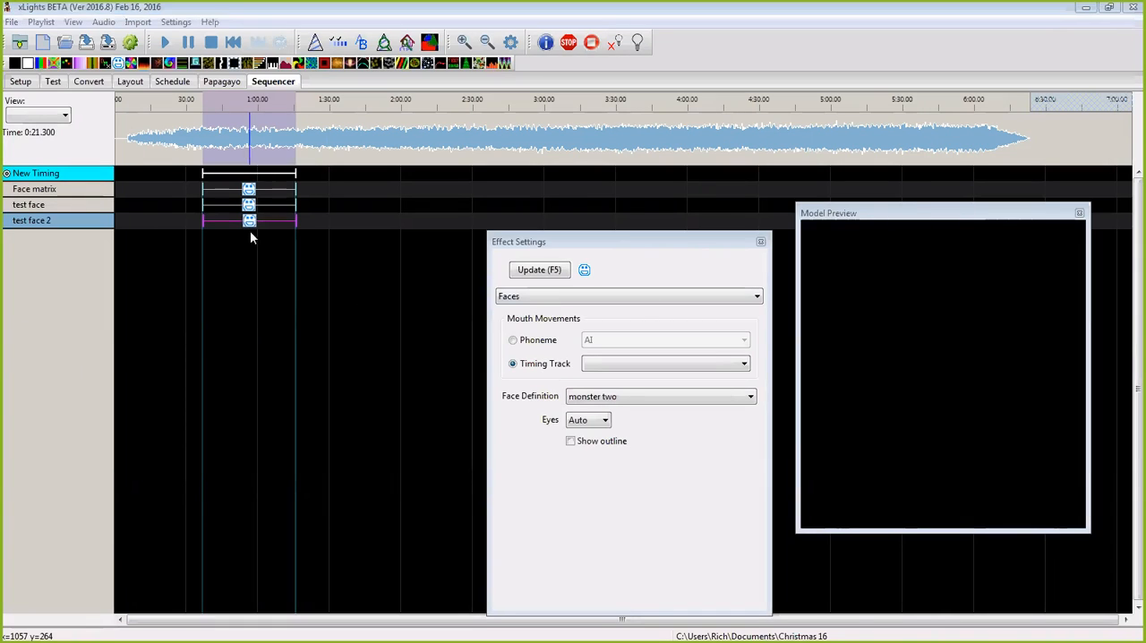
click(250, 225)
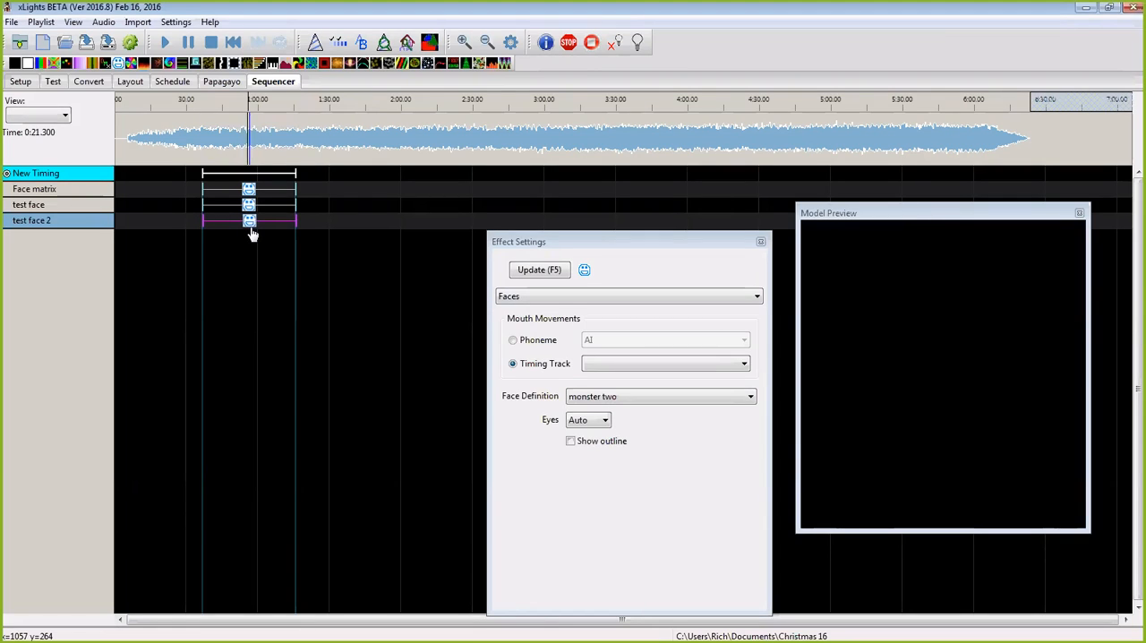
click(960, 394)
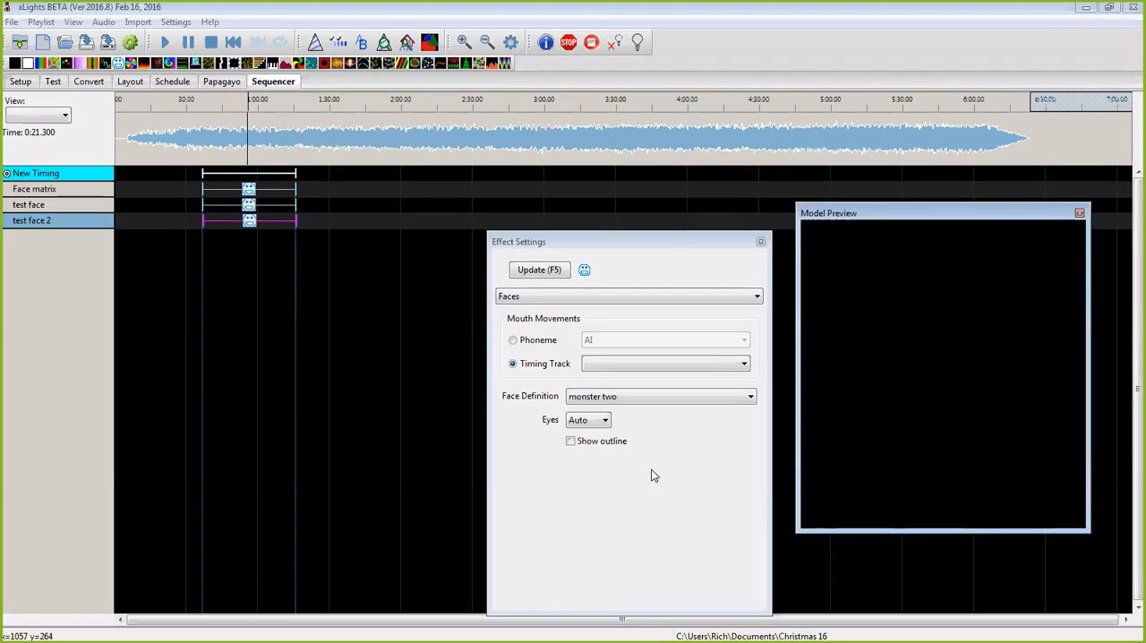
click(249, 224)
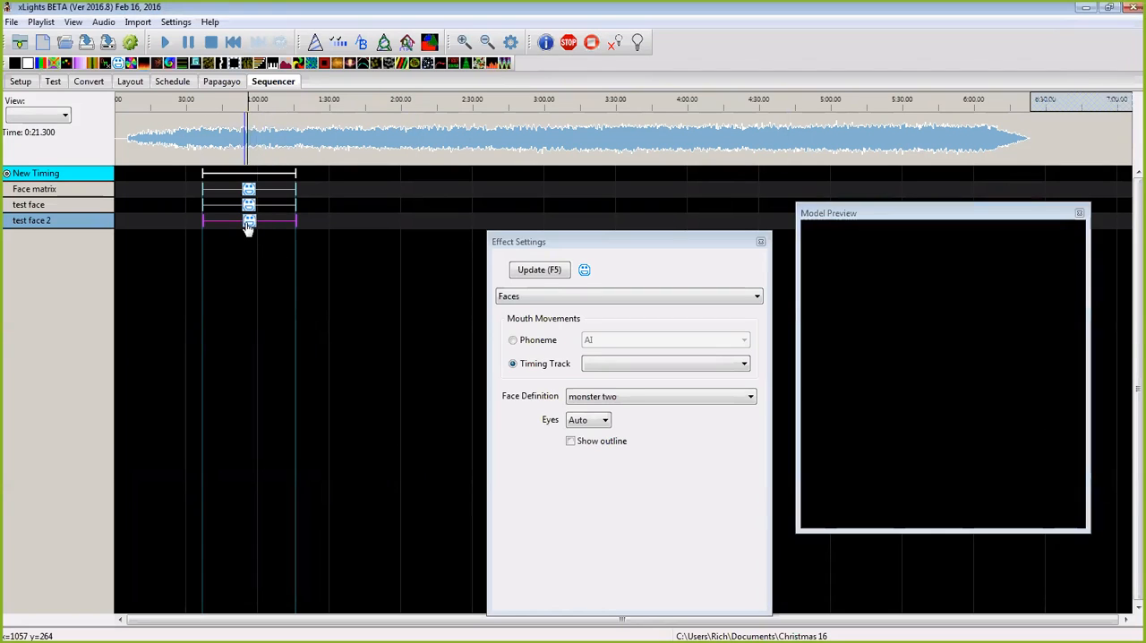
click(756, 403)
click(756, 402)
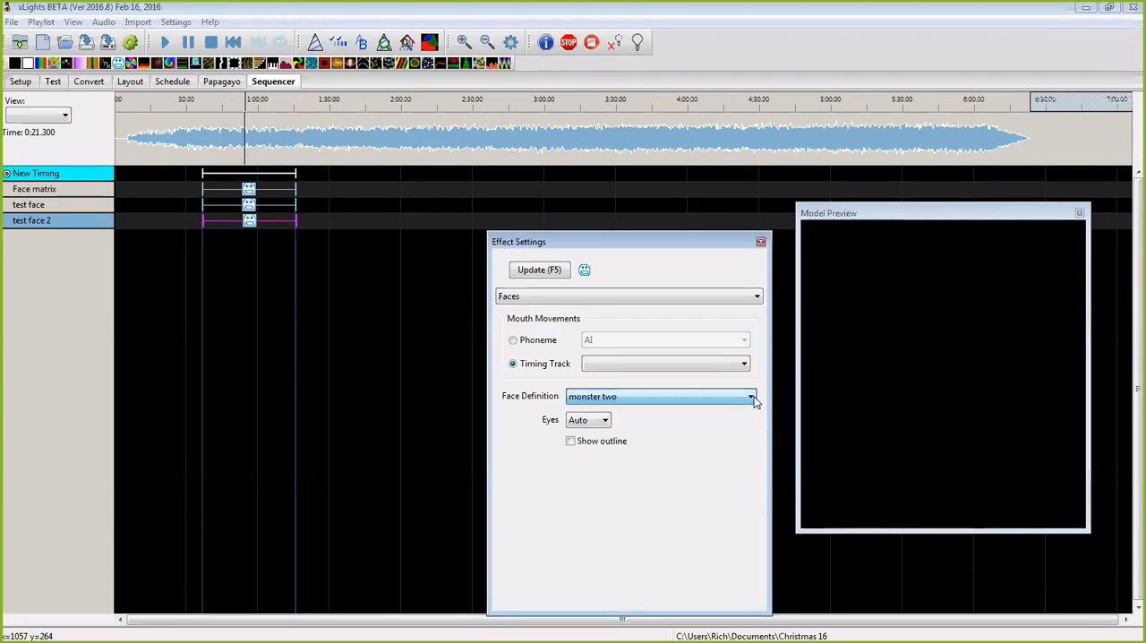
click(609, 424)
click(611, 426)
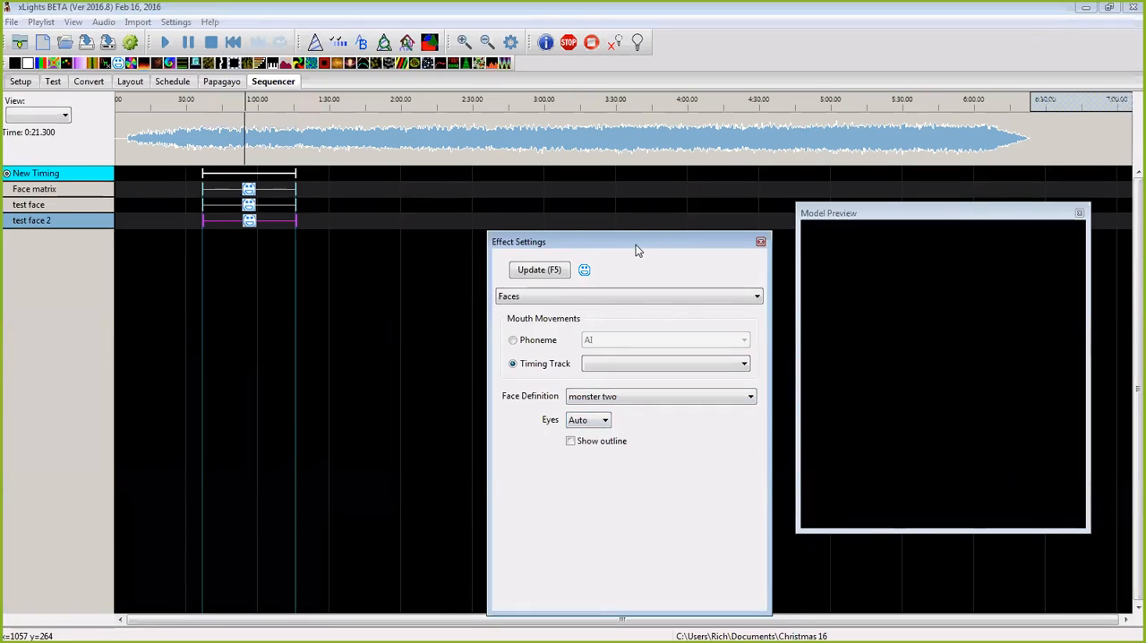
Step: Move the Effect Settings and Model Preview windows off the timeline
drag(636, 244, 2, 249)
click(901, 212)
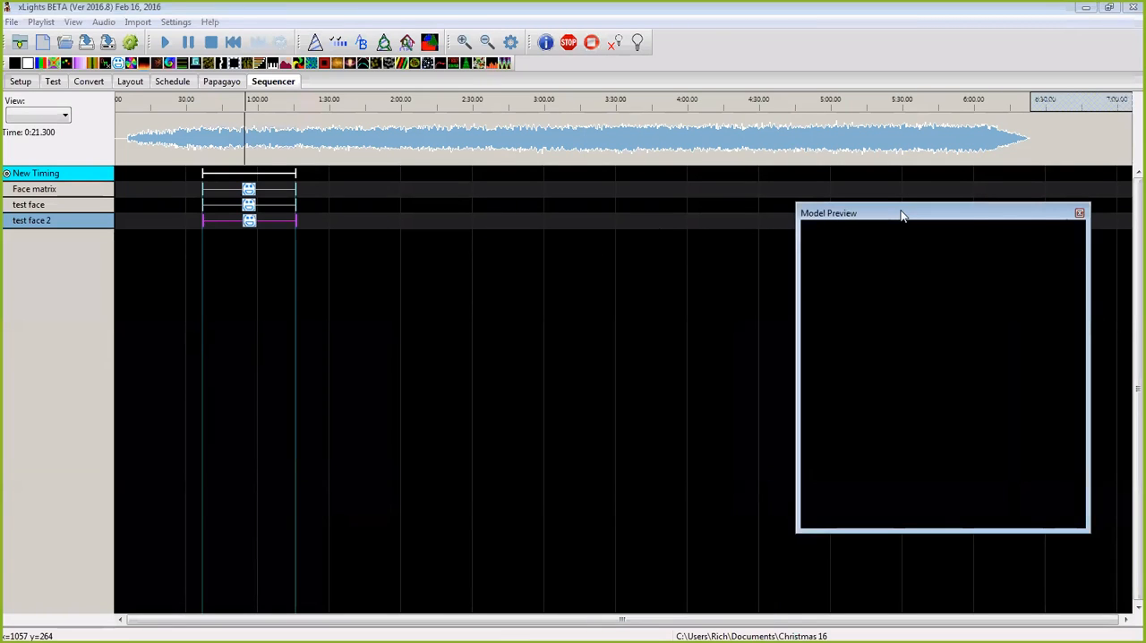
drag(901, 214, 2, 242)
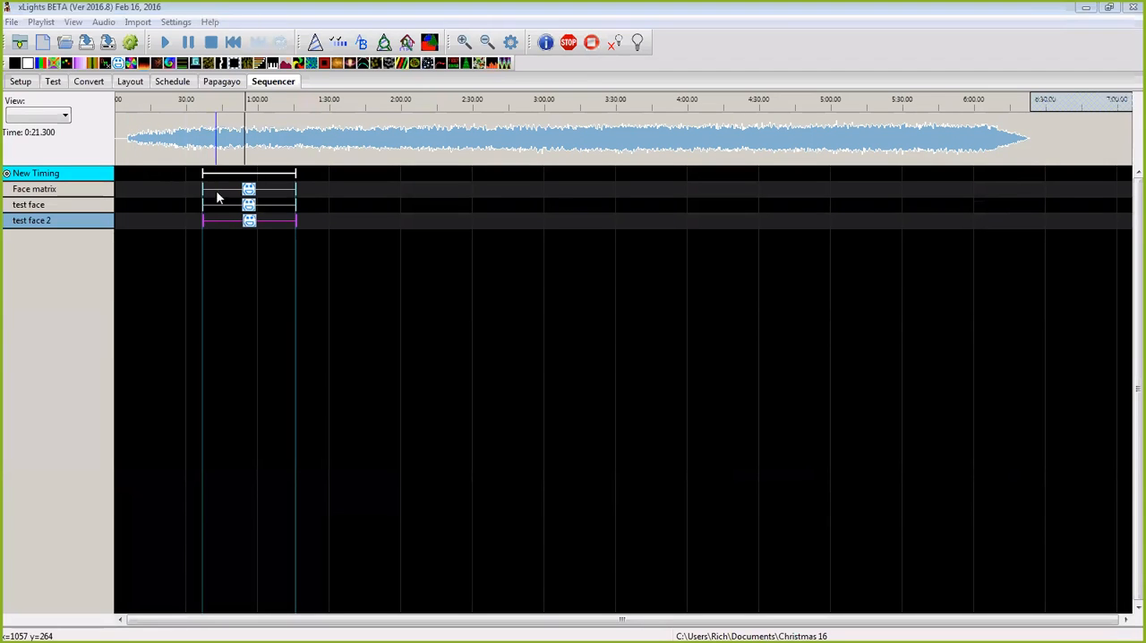
Step: Play the song from about 0:35 several times to locate where the phrase starts near the effects
click(464, 42)
click(464, 42)
click(464, 42)
drag(422, 625, 369, 624)
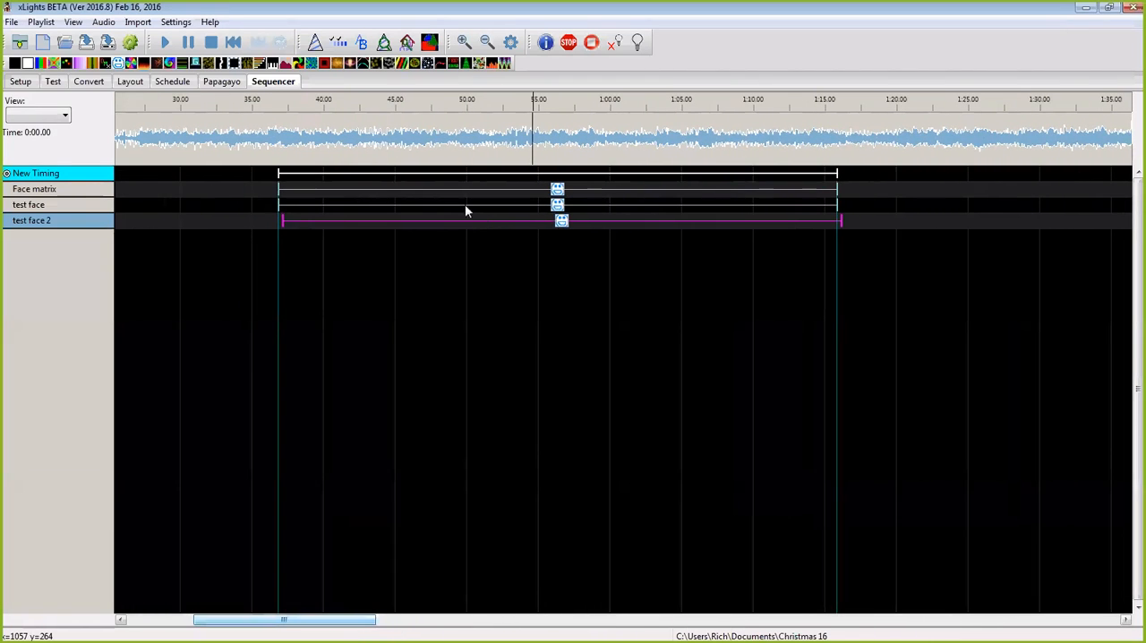
click(249, 141)
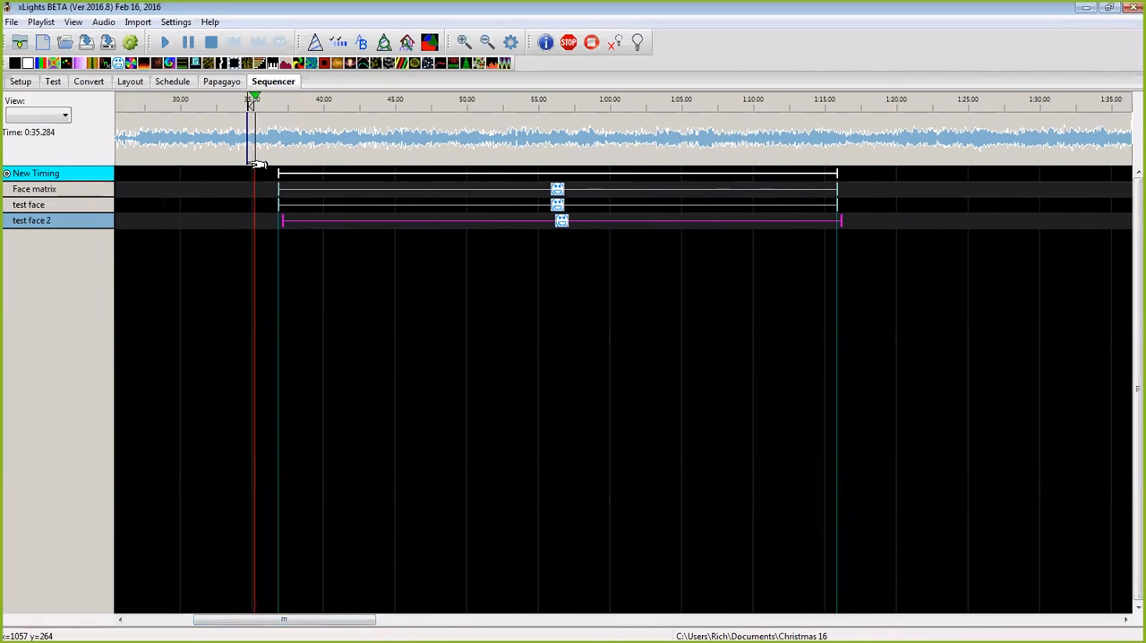
key(space)
click(241, 143)
key(space)
click(257, 146)
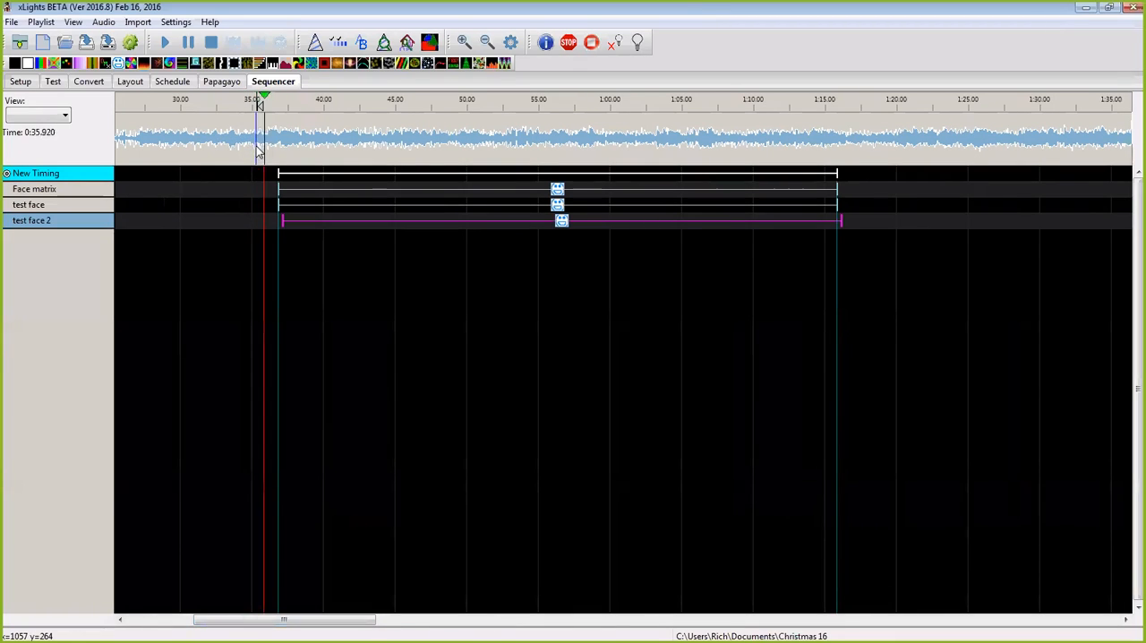
key(space)
Step: Try to add a timing mark over the range from about 0:36 to 0:39
drag(267, 145, 314, 145)
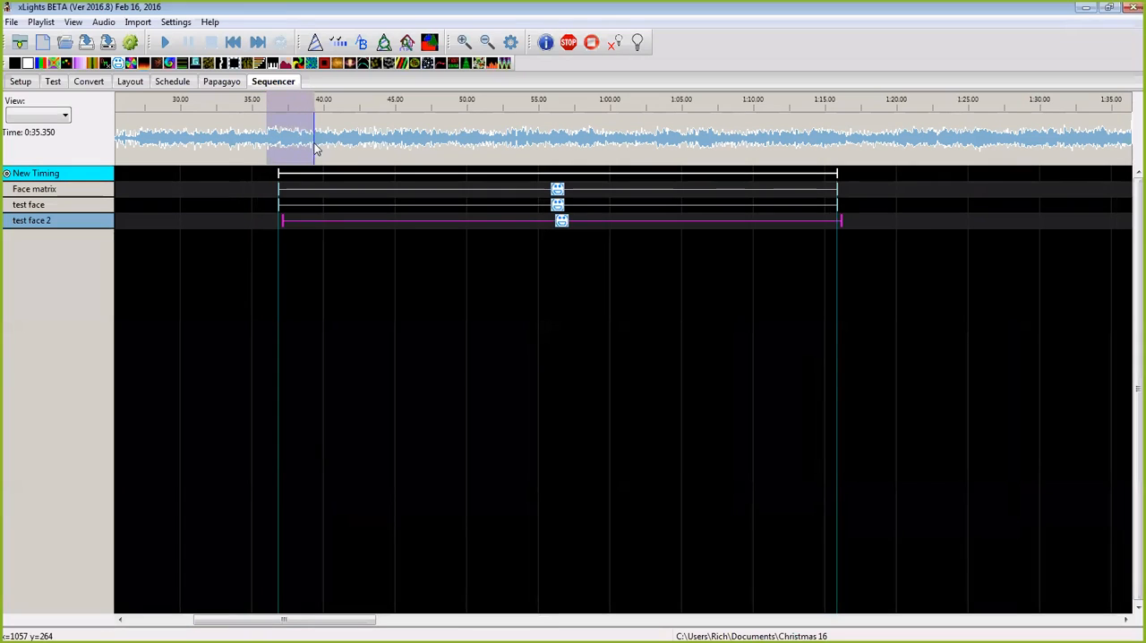
key(t)
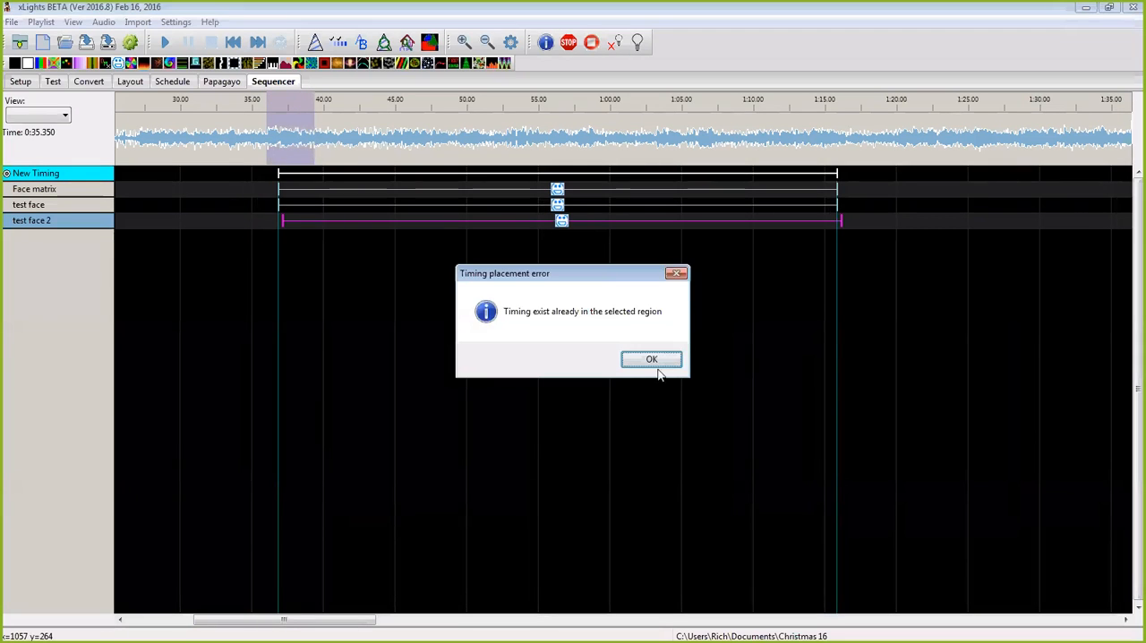
click(654, 360)
Step: Resize the New Timing mark to span about 0:35.7 to 0:39.5, playing the audio to fit its start
drag(836, 172, 266, 173)
click(264, 157)
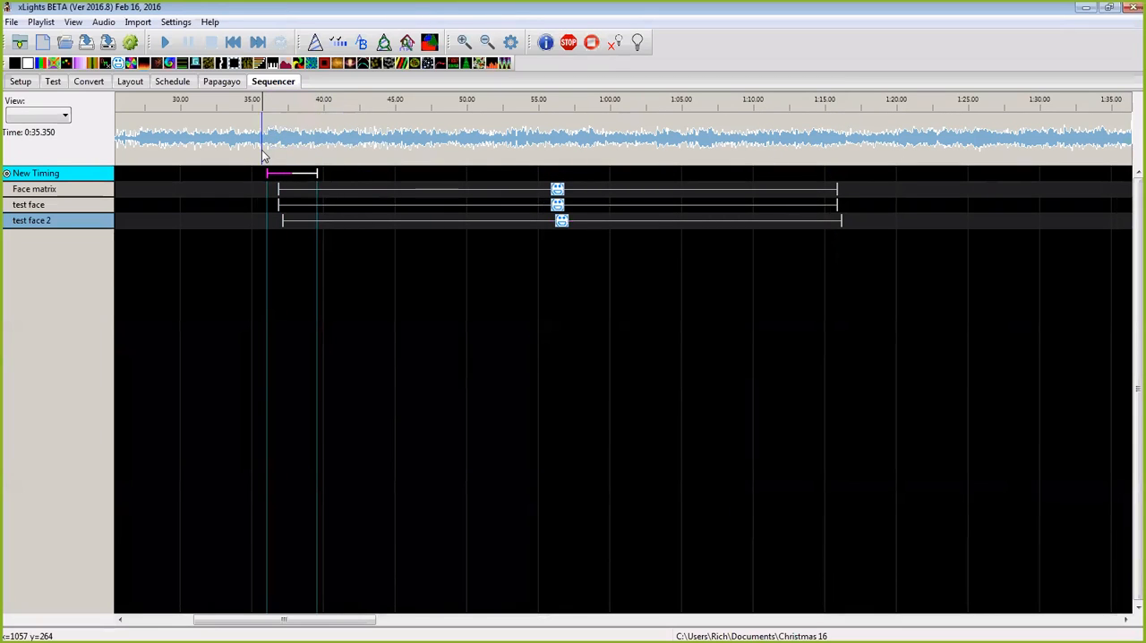
key(space)
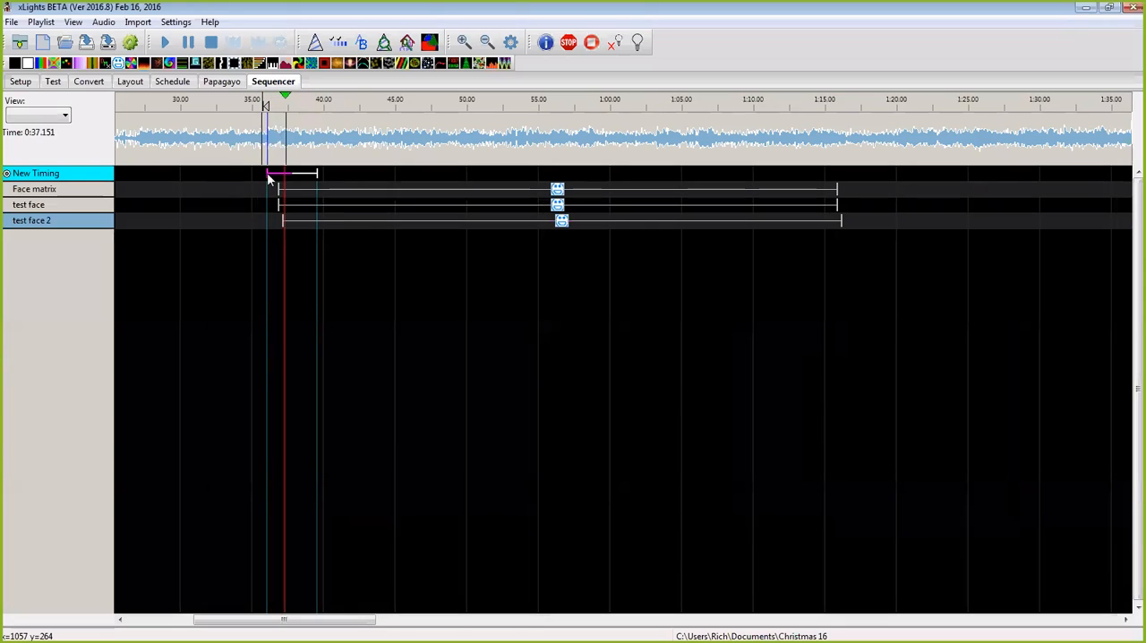
key(space)
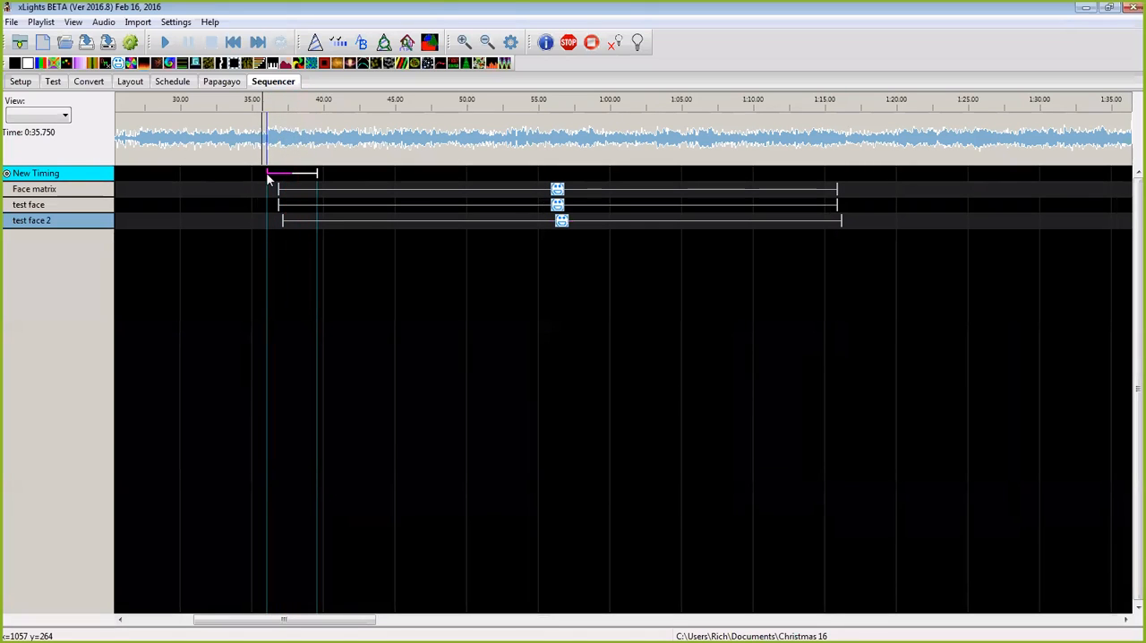
drag(267, 179, 261, 179)
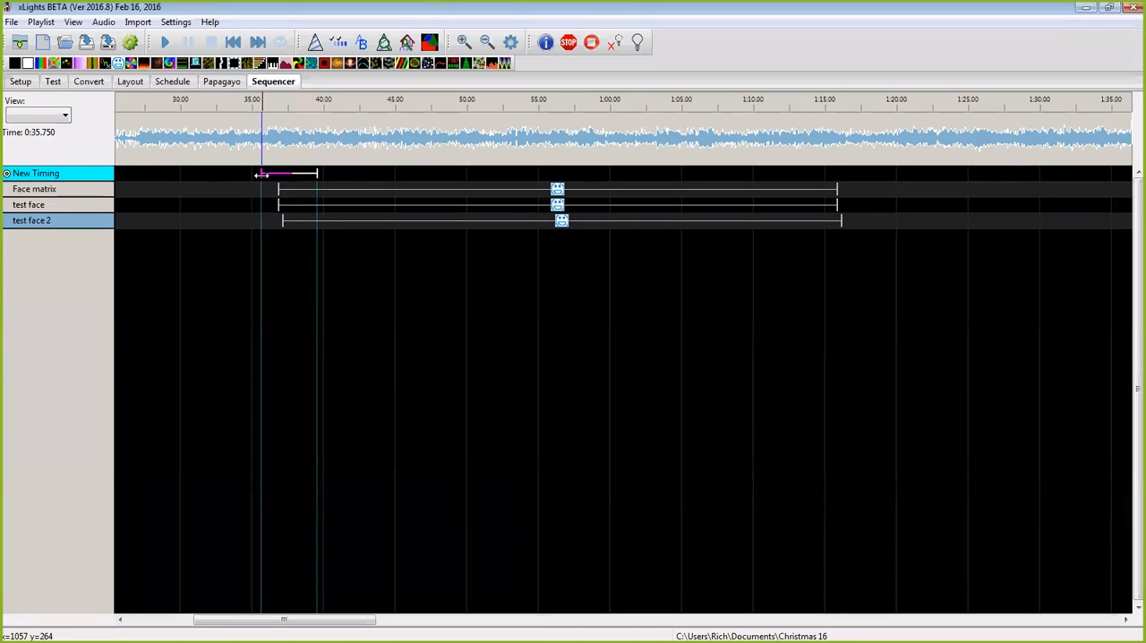
Step: Play the song briefly from 0:28.650, ahead of the resized timing mark
click(162, 157)
key(space)
Step: Play the song around 0:26 to 0:28 and reposition the New Timing mark to span about 0:27.0 to 0:30.4
key(space)
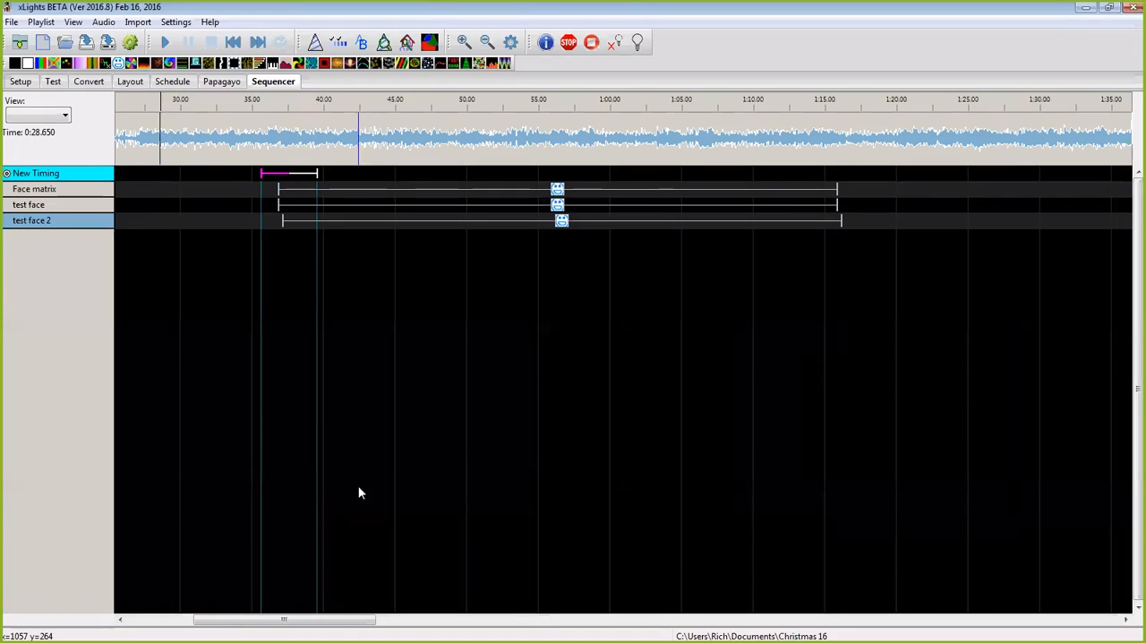
drag(344, 624, 312, 622)
click(321, 144)
key(space)
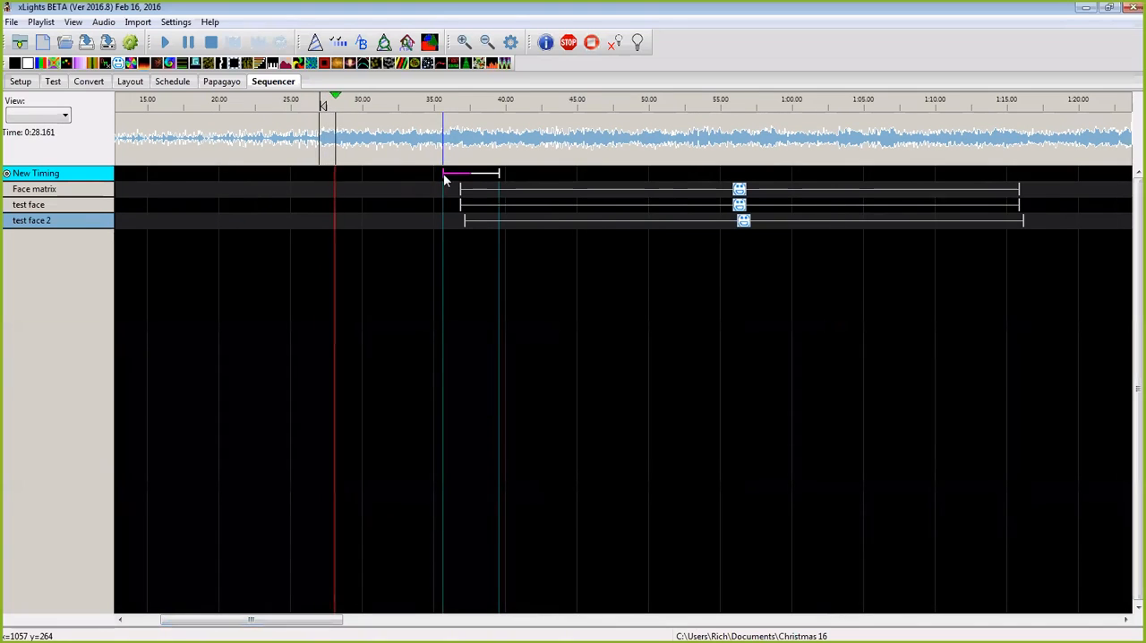
drag(443, 173, 320, 175)
drag(500, 173, 360, 173)
click(300, 146)
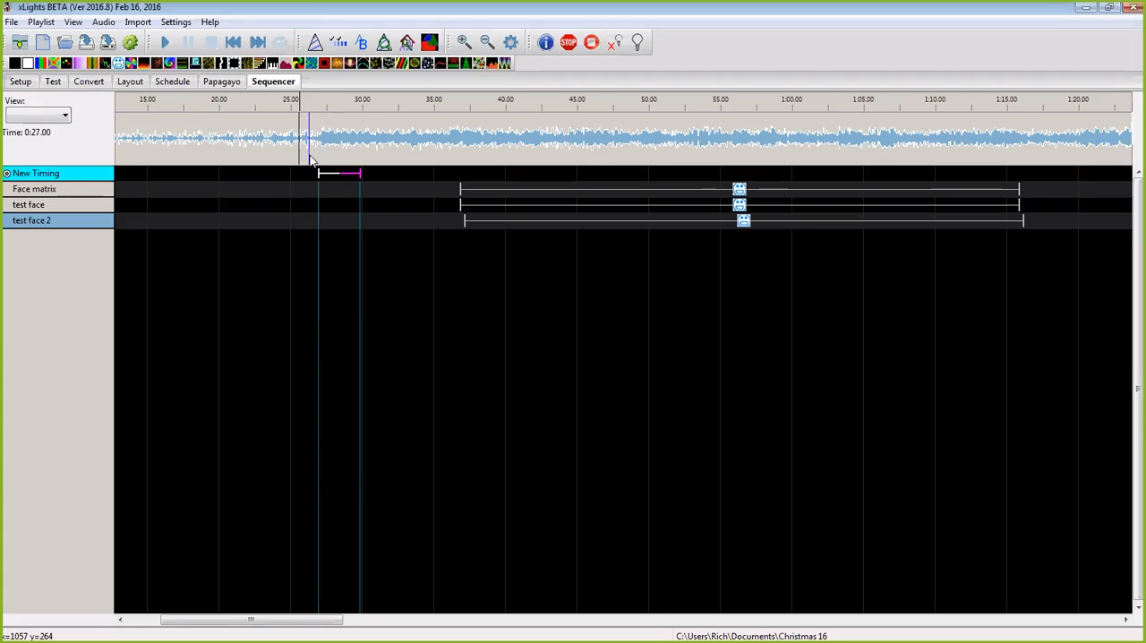
key(space)
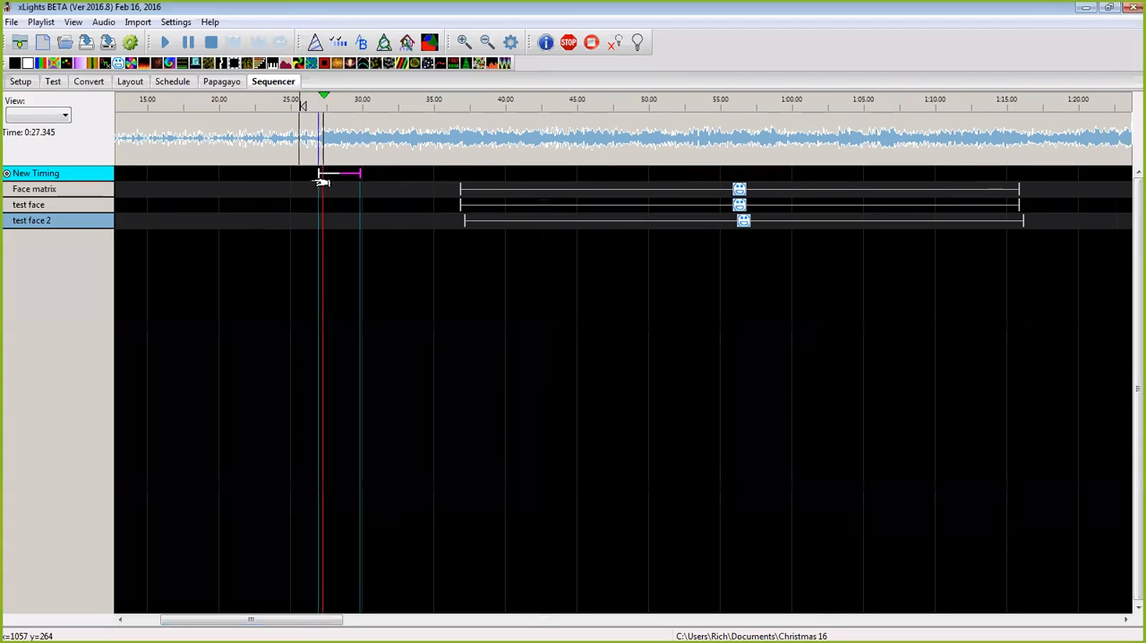
drag(360, 171, 368, 172)
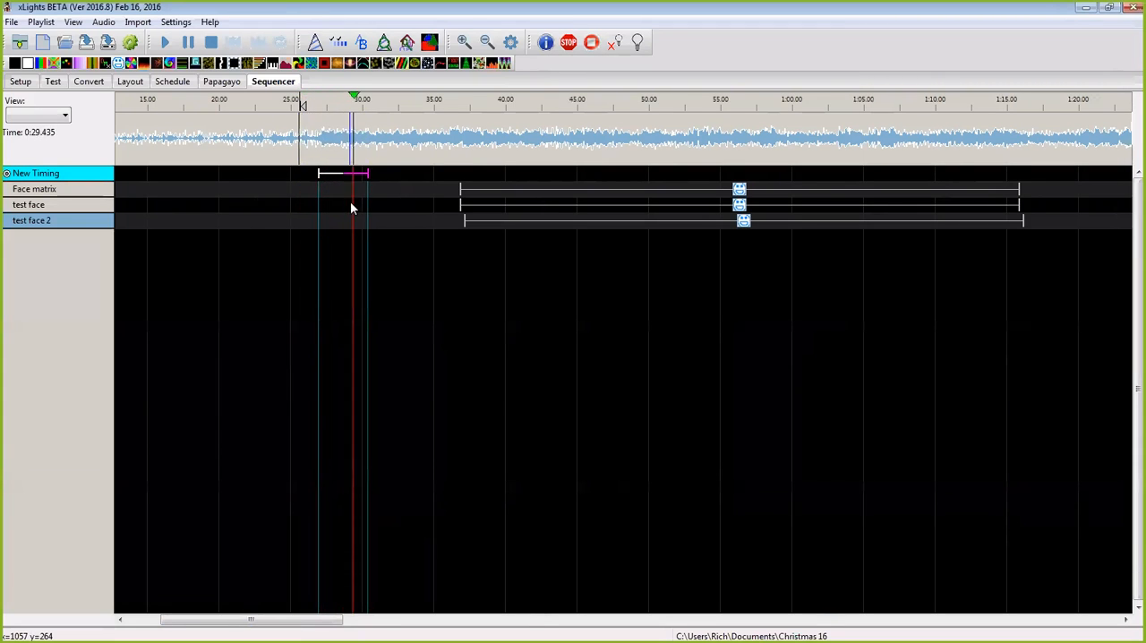
Step: Label the repositioned timing mark "Please let me intorduce myself"
double_click(349, 172)
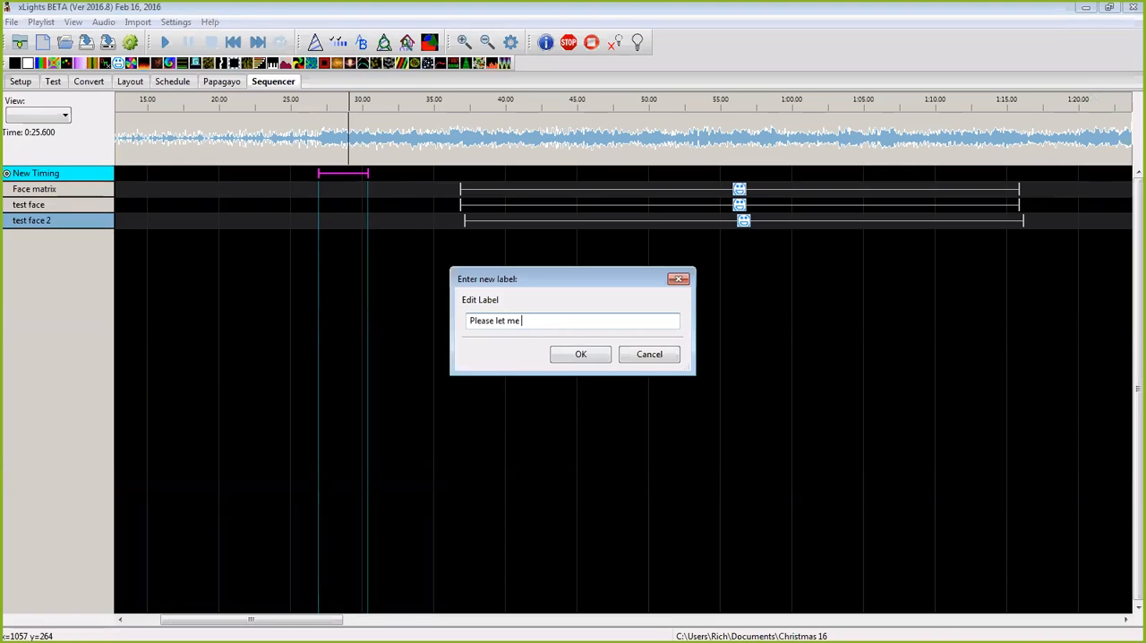
text(duce myself)
click(581, 354)
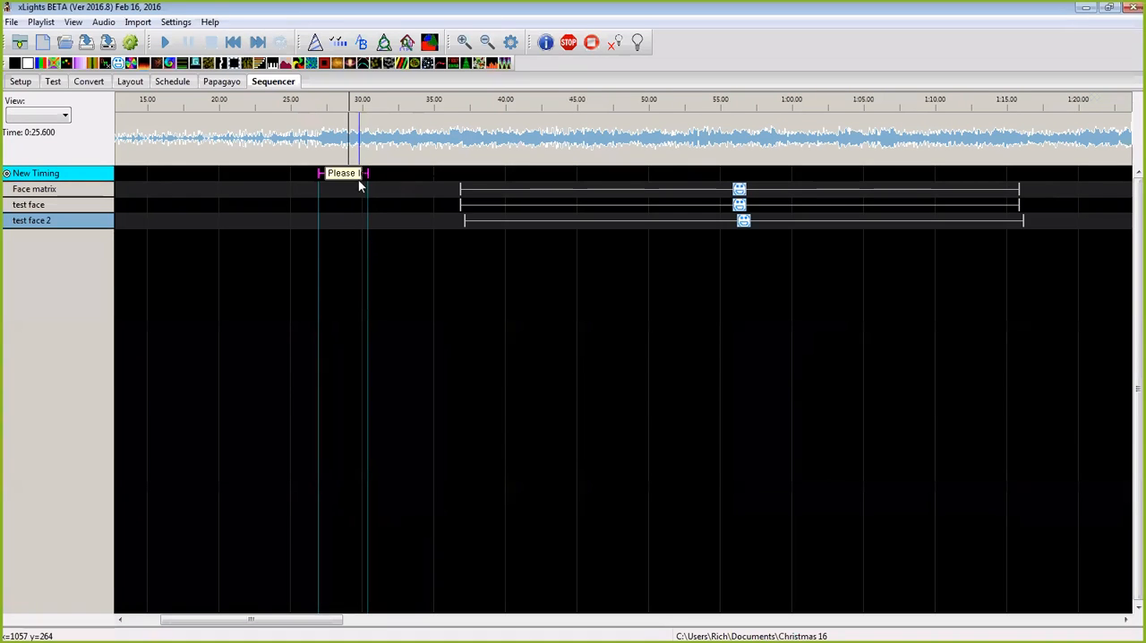
Step: Play the phrase from 0:26.450 and change the timing mark's label to "Please allow me intorduce myself"
click(312, 142)
key(space)
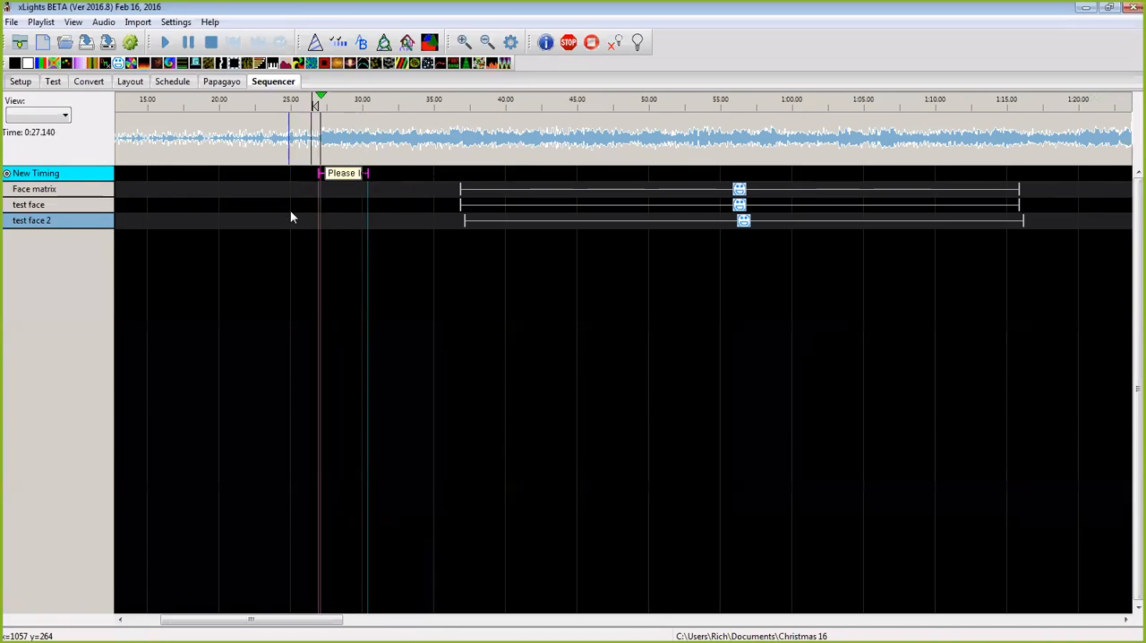
double_click(345, 176)
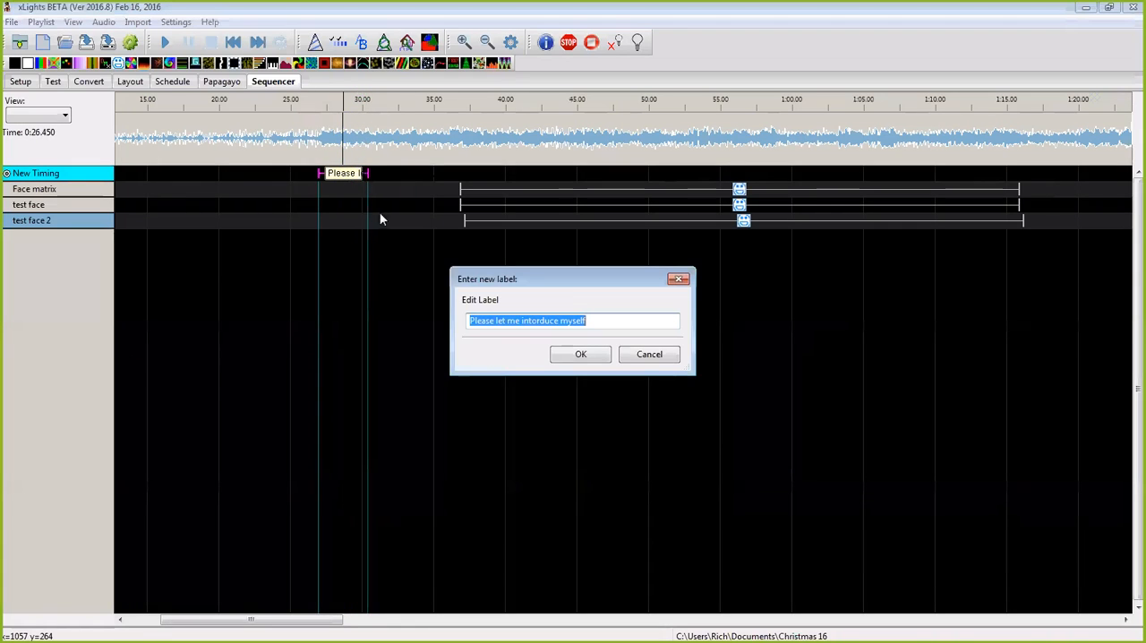
click(506, 321)
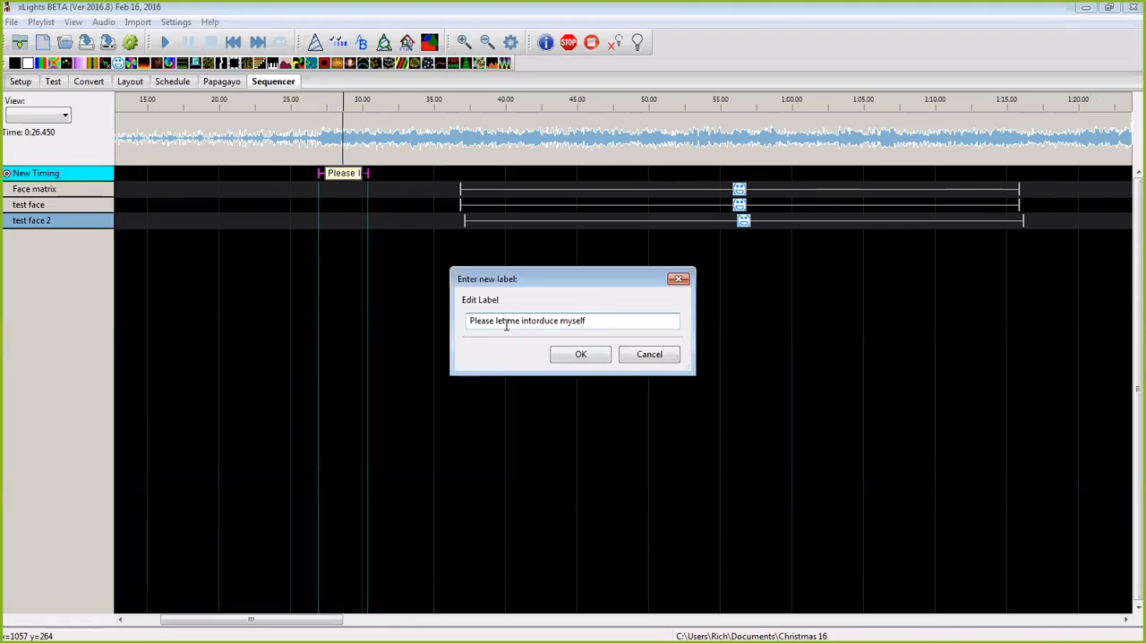
key(BackSpace)
key(BackSpace)
key(BackSpace)
text(allow)
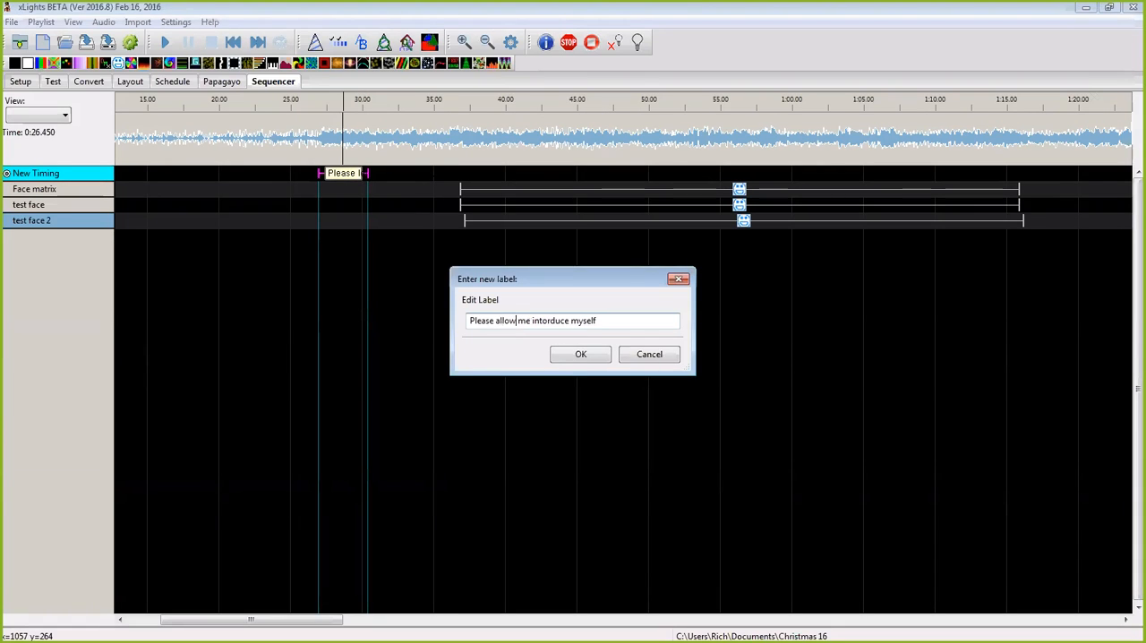
click(581, 354)
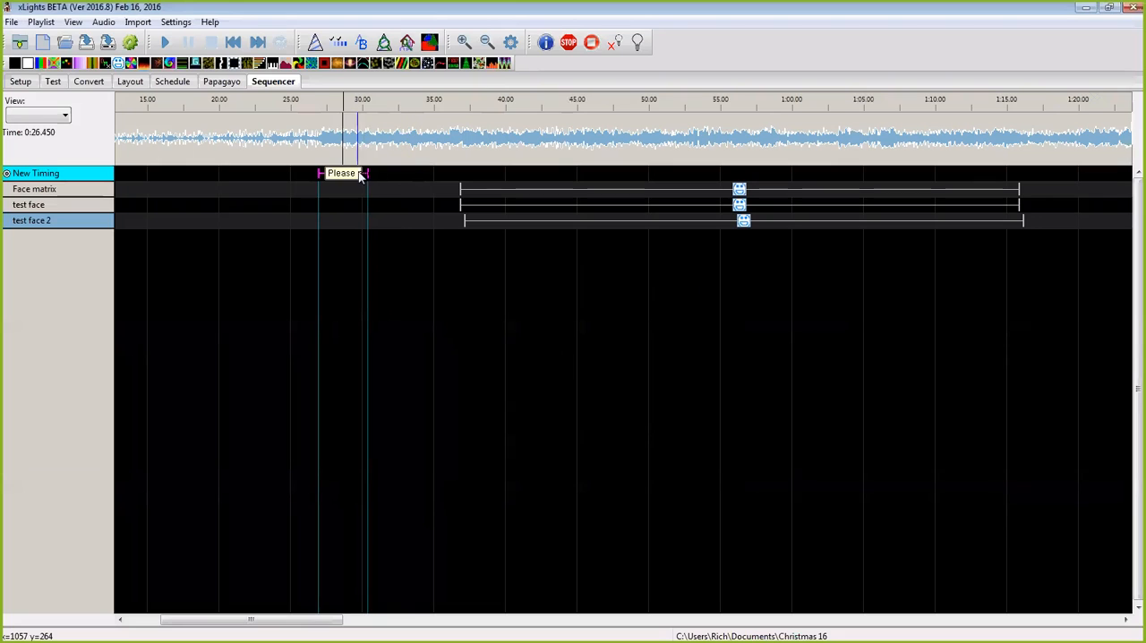
Step: Extend the end of the phrase mark to about 0:30.85 and play the audio from 0:25.850 to check it
drag(367, 173, 373, 173)
click(305, 136)
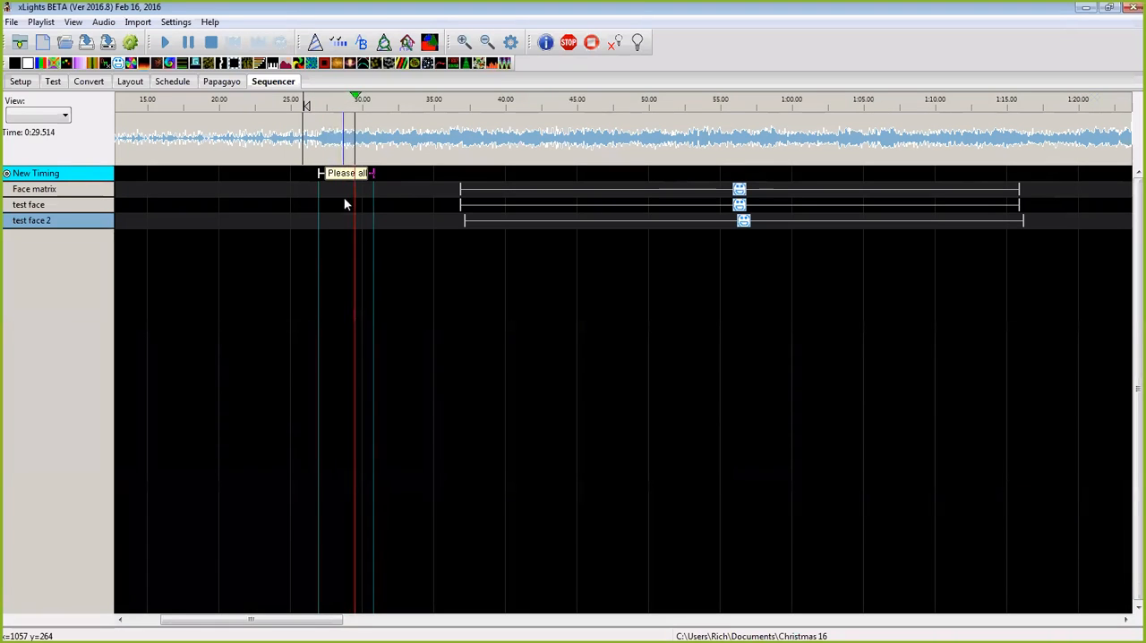
key(space)
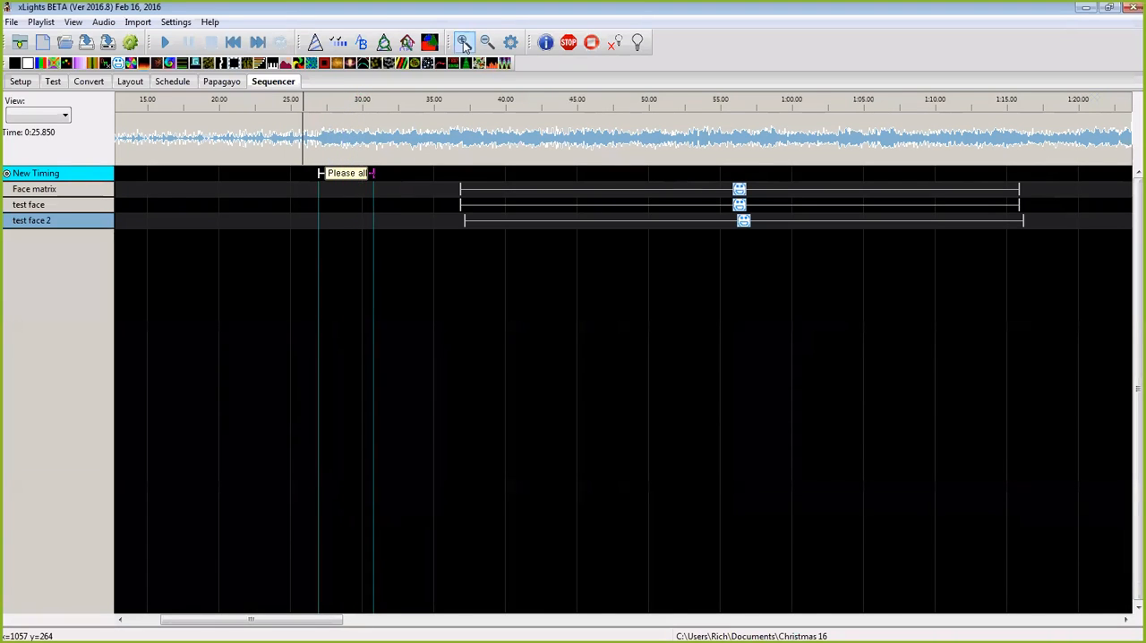
Step: Extend the starts of the Faces effects on Face matrix, test face and test face 2 back to the phrase start at about 0:27.0
click(464, 43)
click(463, 43)
click(464, 43)
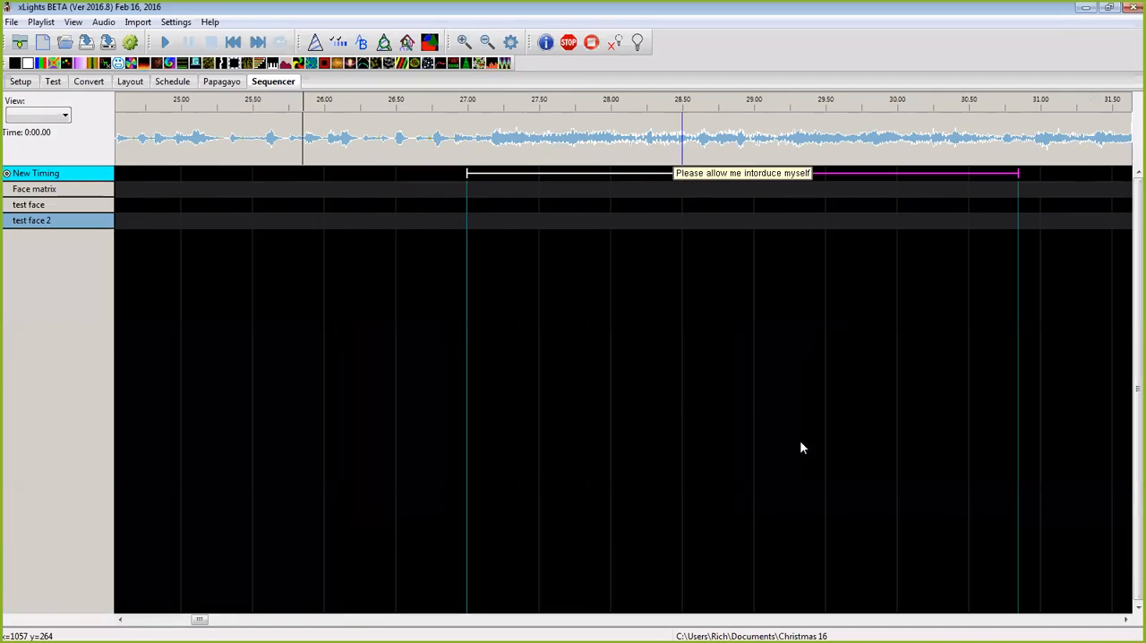
drag(200, 619, 219, 620)
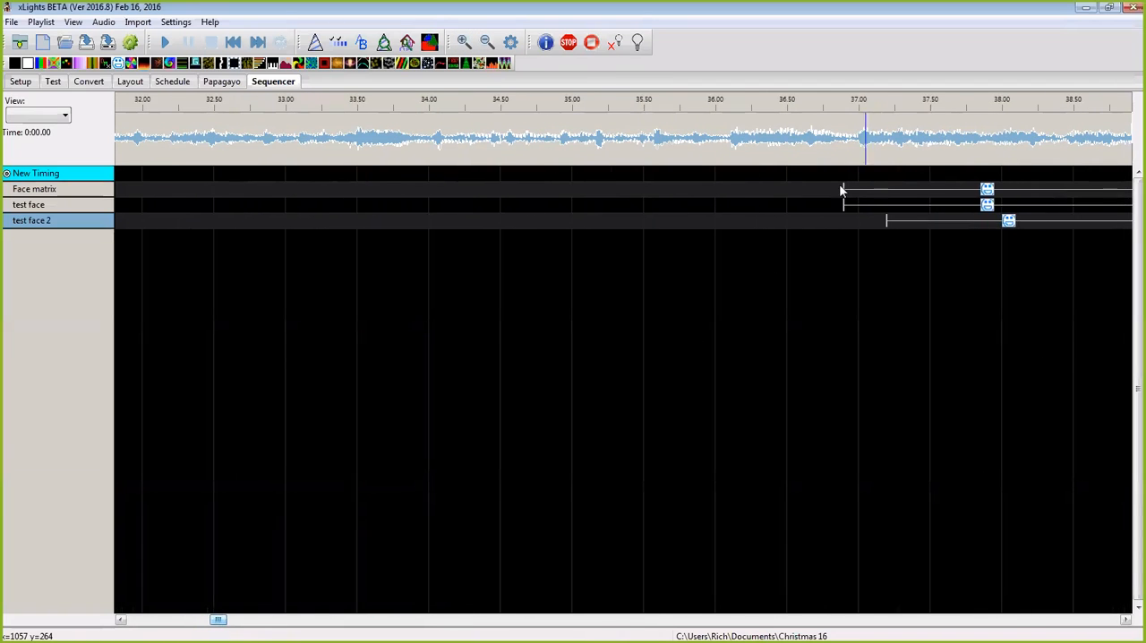
drag(845, 189, 156, 281)
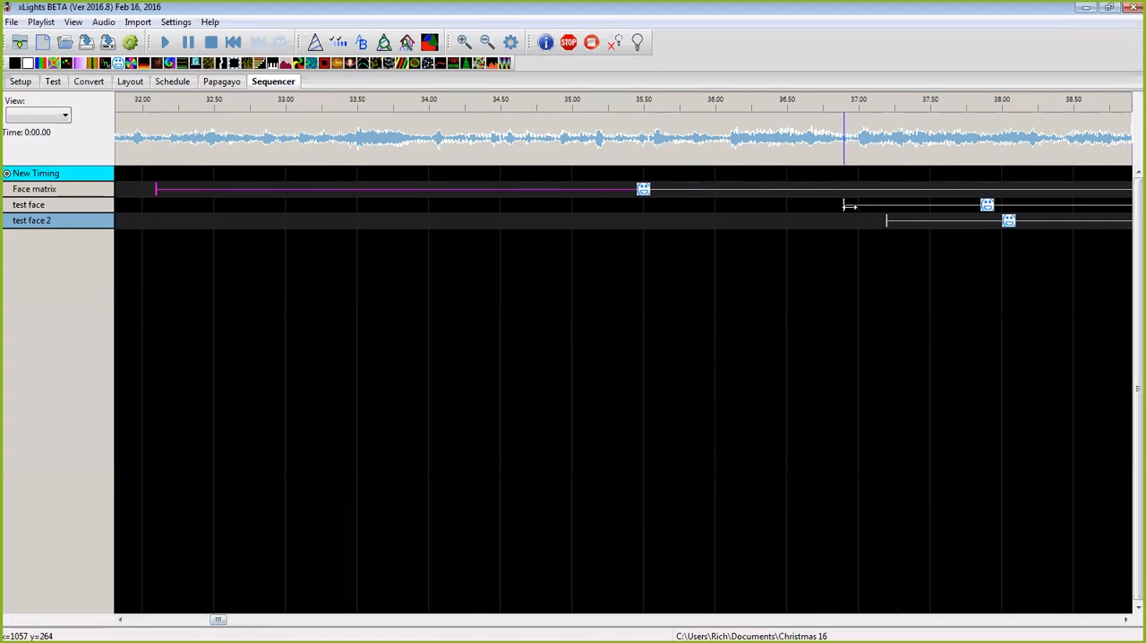
drag(845, 207, 133, 263)
drag(887, 226, 135, 305)
drag(223, 624, 206, 622)
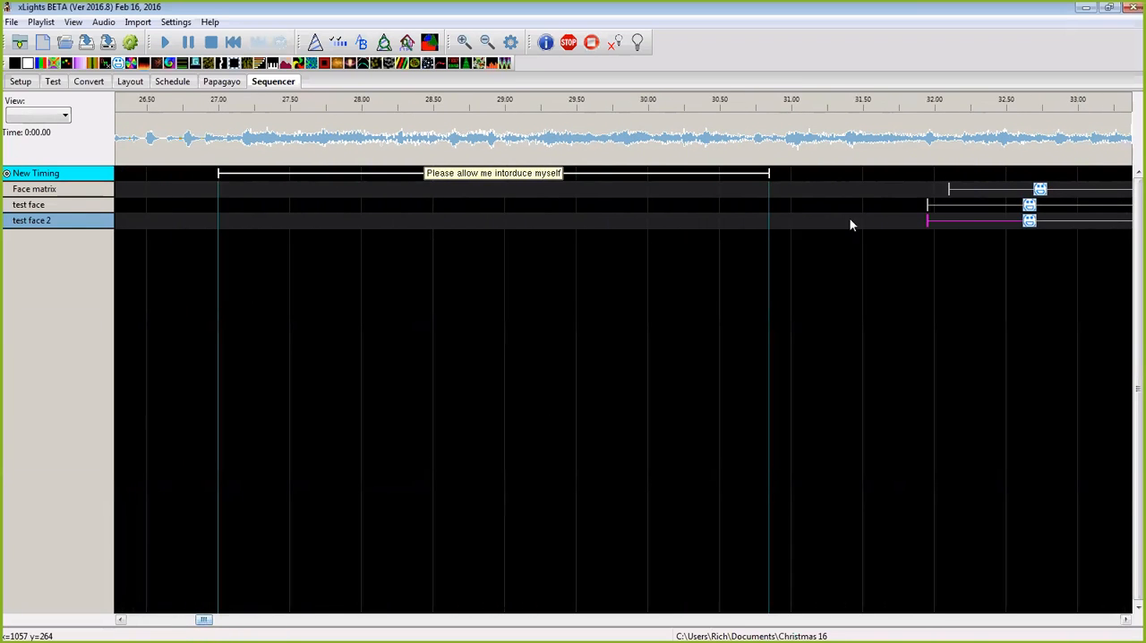
drag(947, 188, 217, 192)
drag(928, 205, 217, 232)
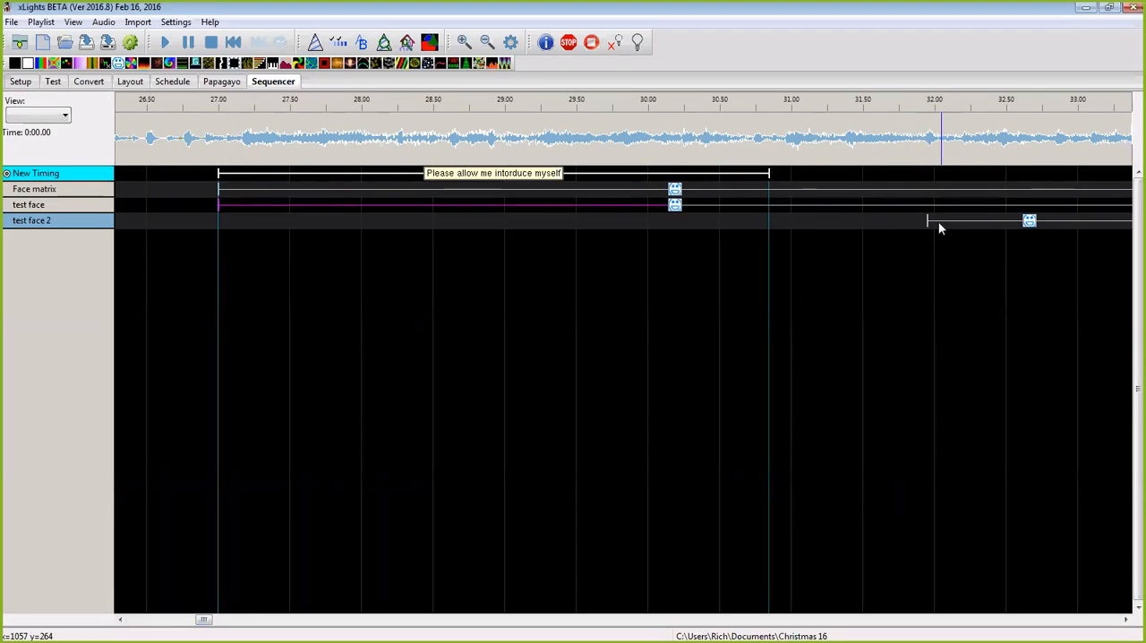
drag(929, 222, 217, 238)
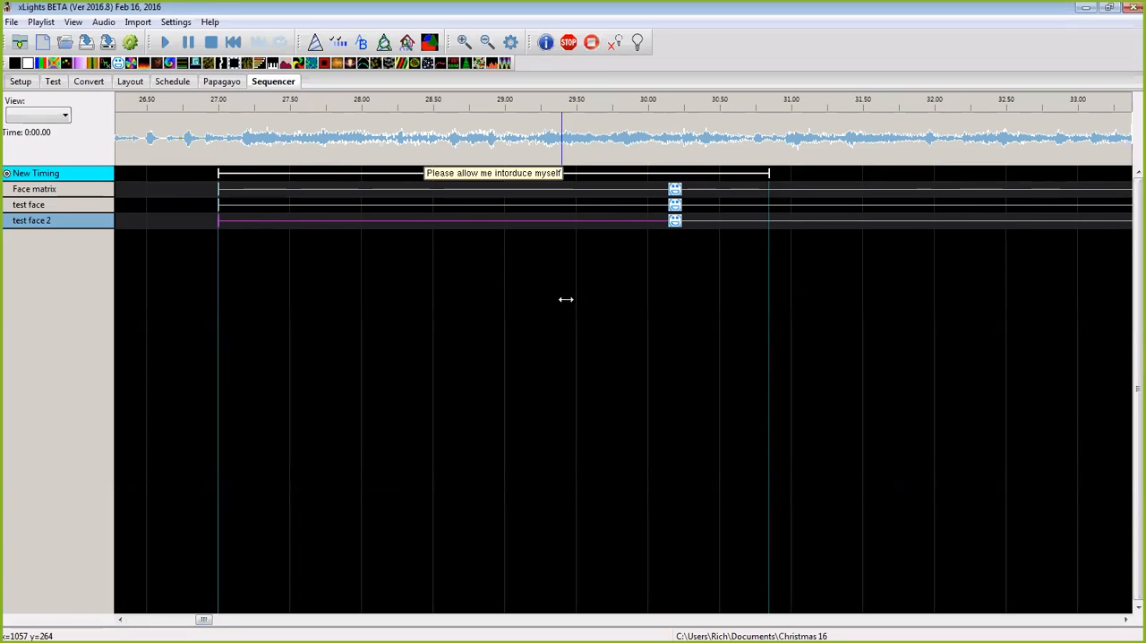
Step: Break down the phrase "Please allow me intorduce myself" into individual words
click(515, 176)
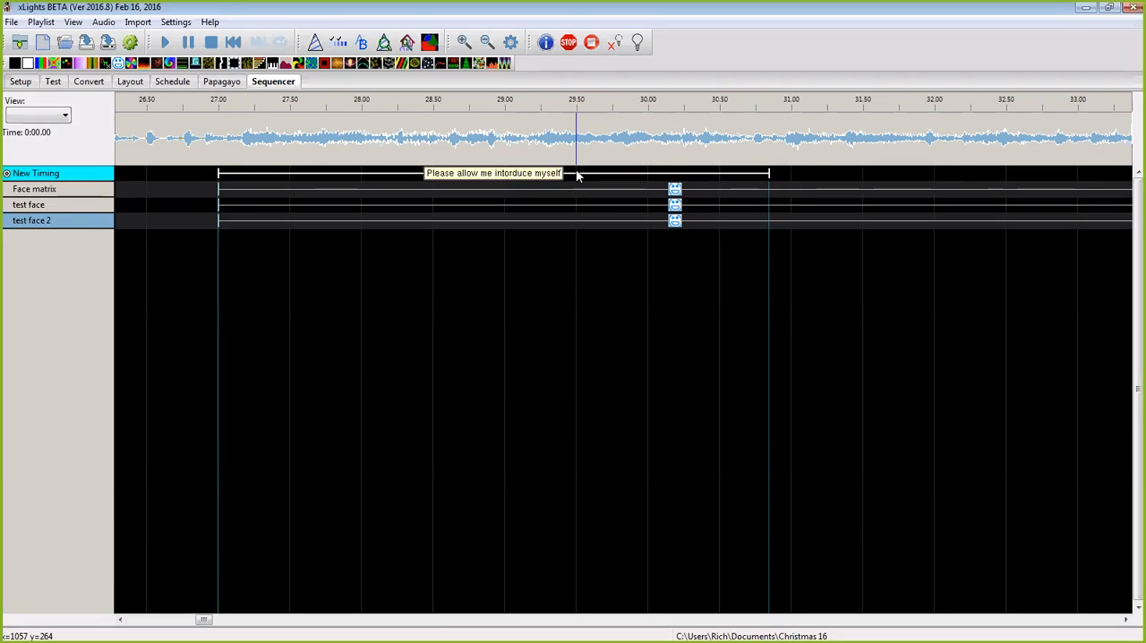
right_click(547, 173)
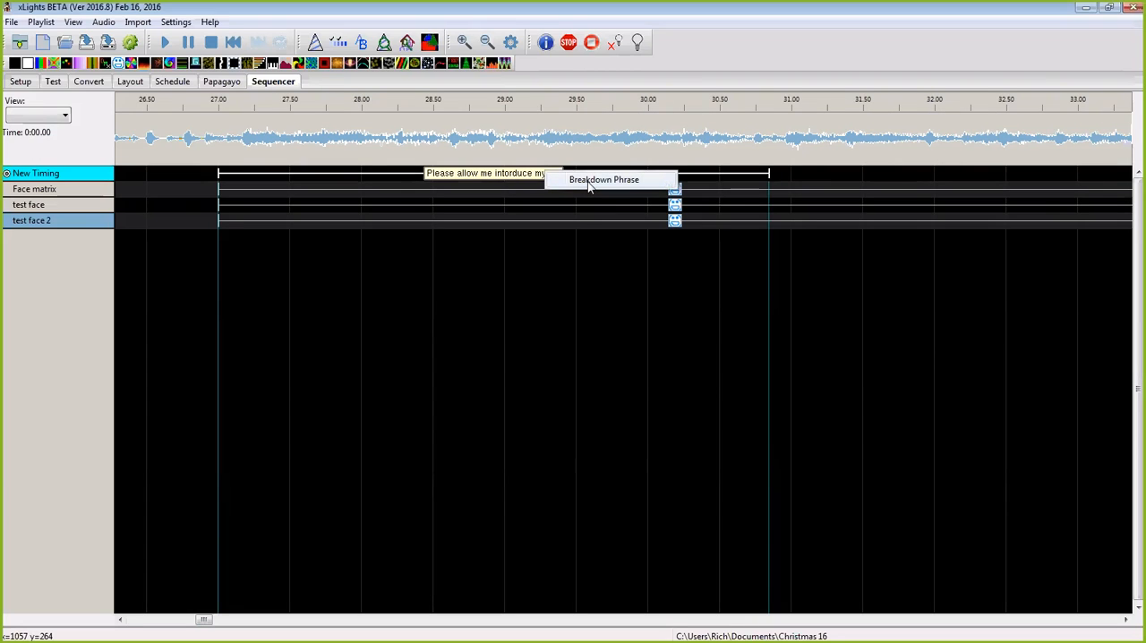
click(588, 180)
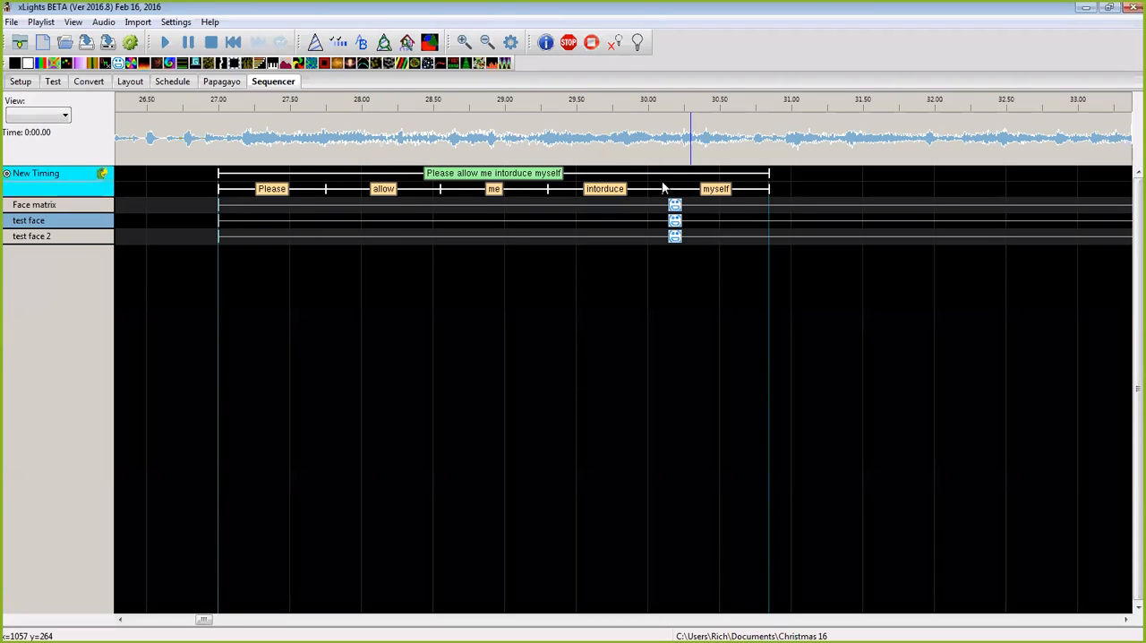
Step: Deactivate the New Timing track after selecting the Face matrix effect within the phrase
click(647, 207)
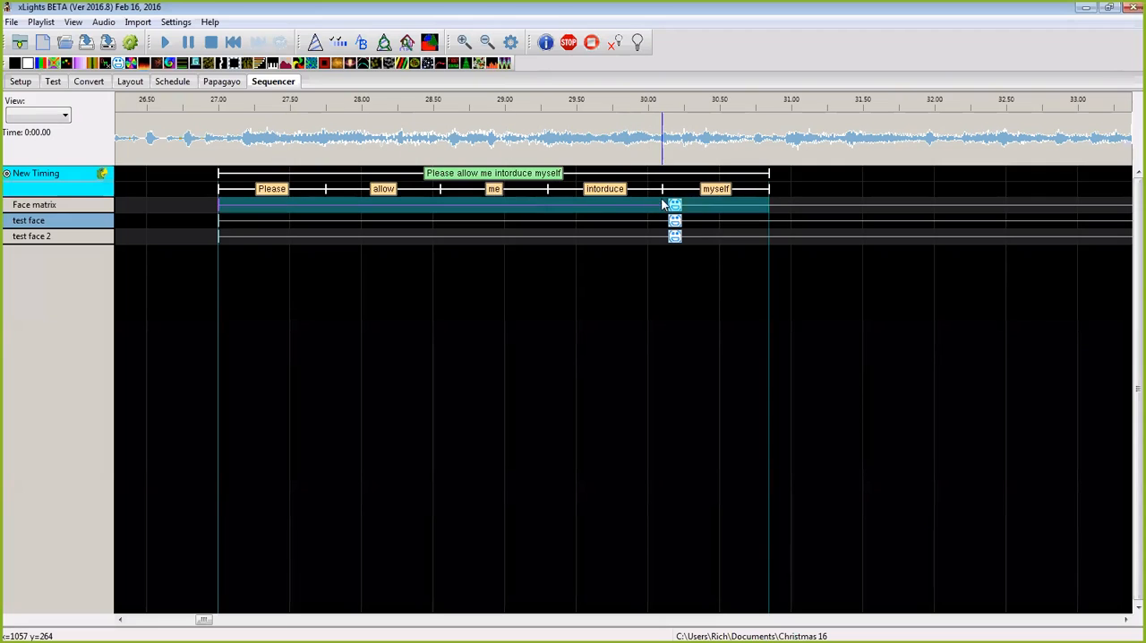
click(749, 202)
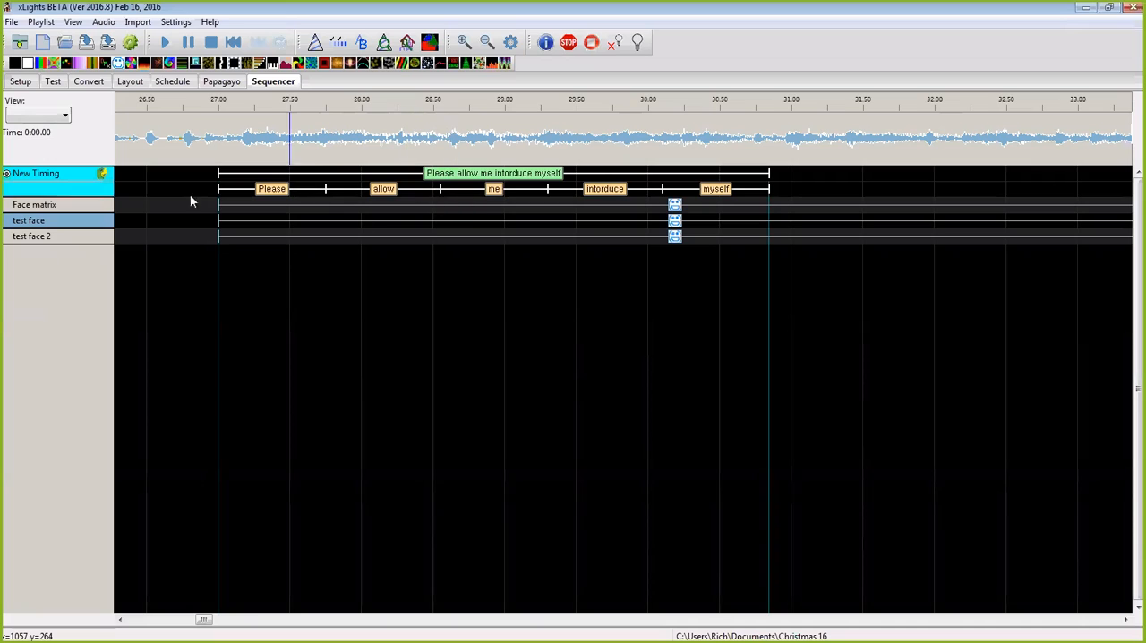
click(8, 175)
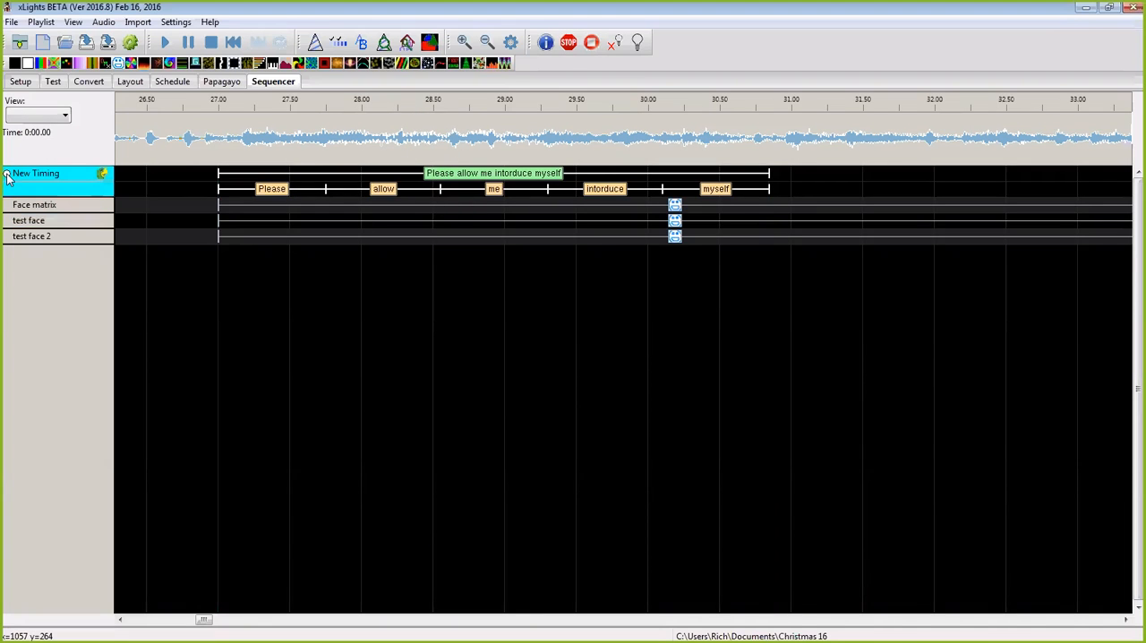
drag(788, 188, 215, 191)
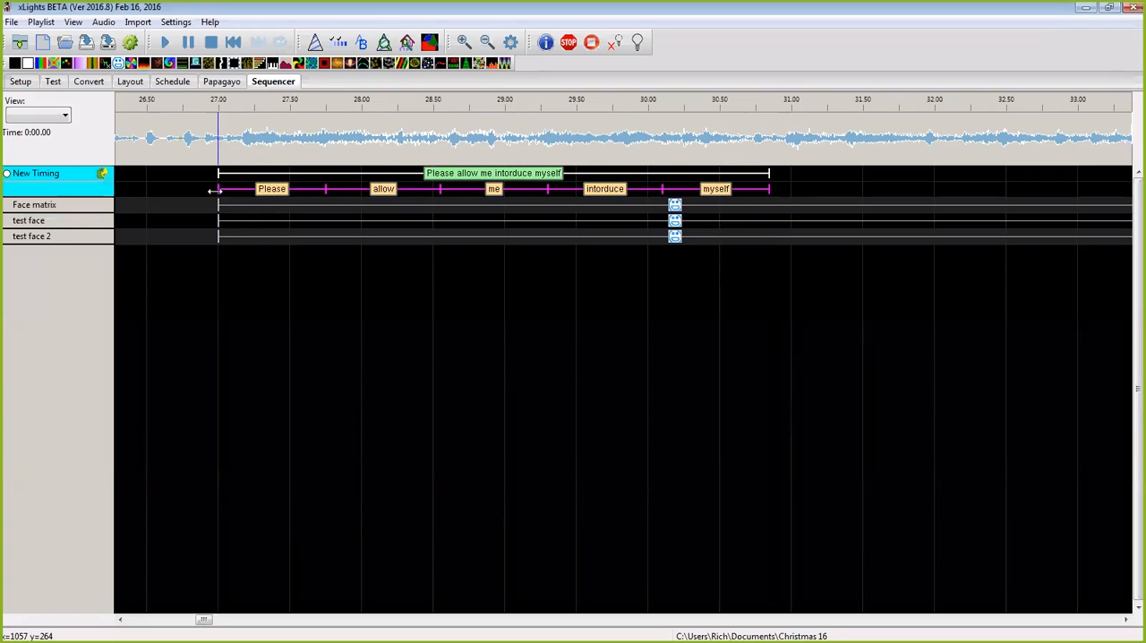
right_click(289, 189)
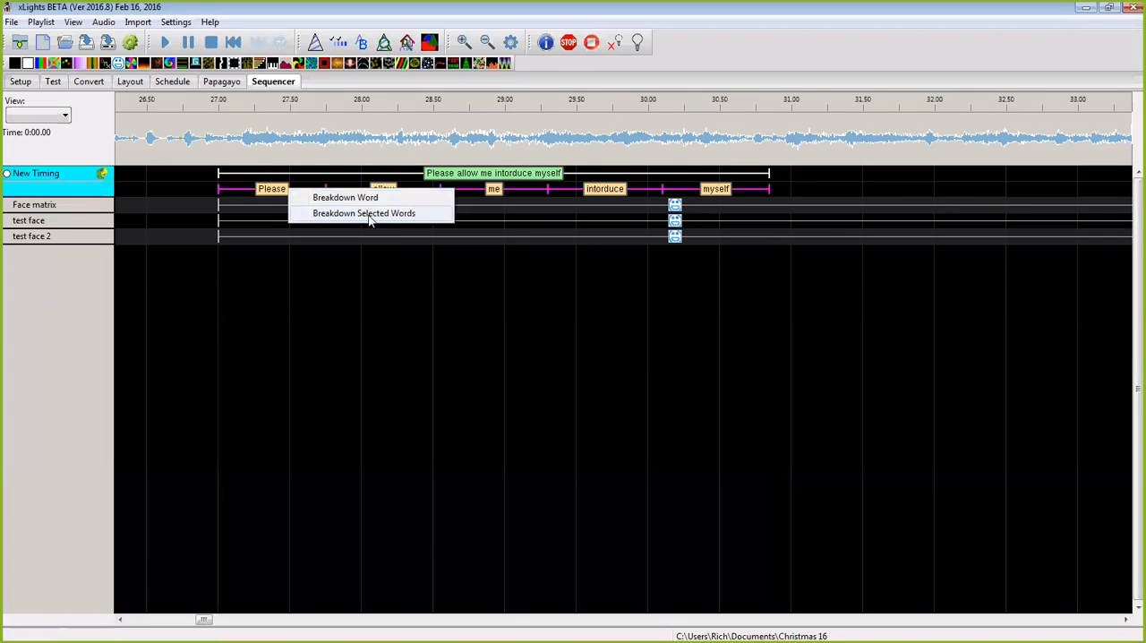
click(357, 299)
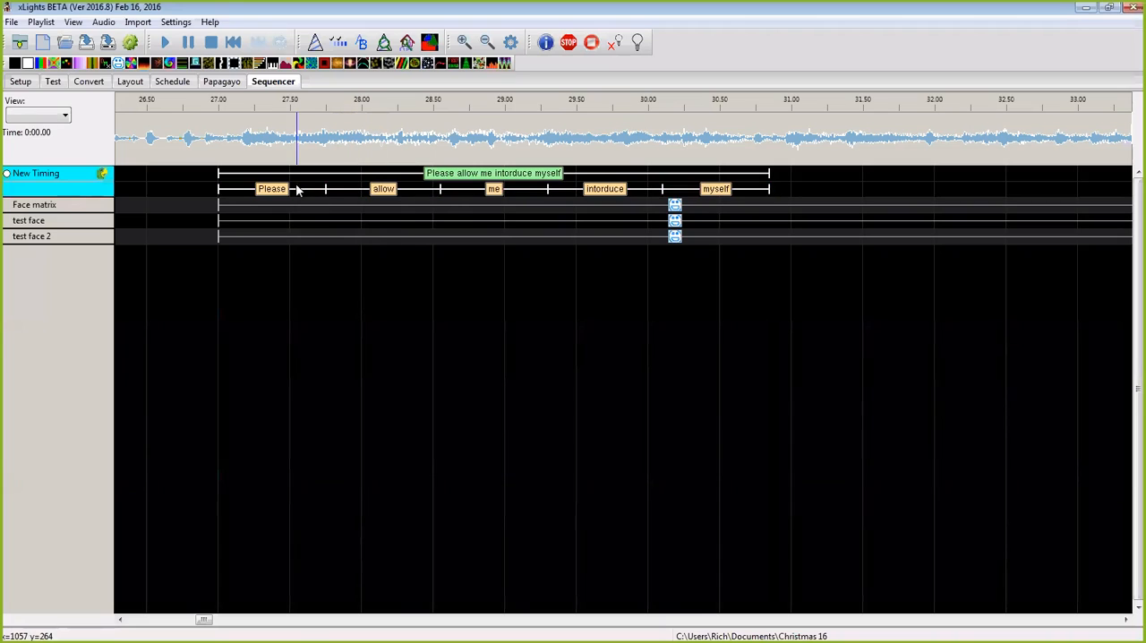
Step: Play the audio from about 0:26.9 and shorten the word "Please" to end at about 0:27.3
click(203, 136)
key(space)
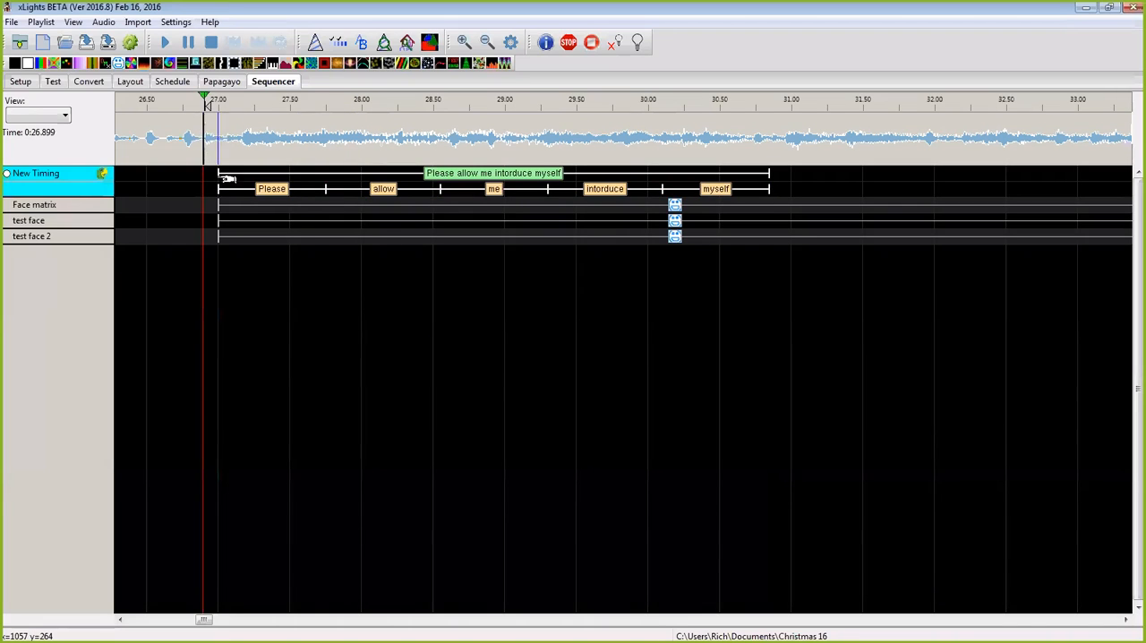
key(space)
key(space)
key(space)
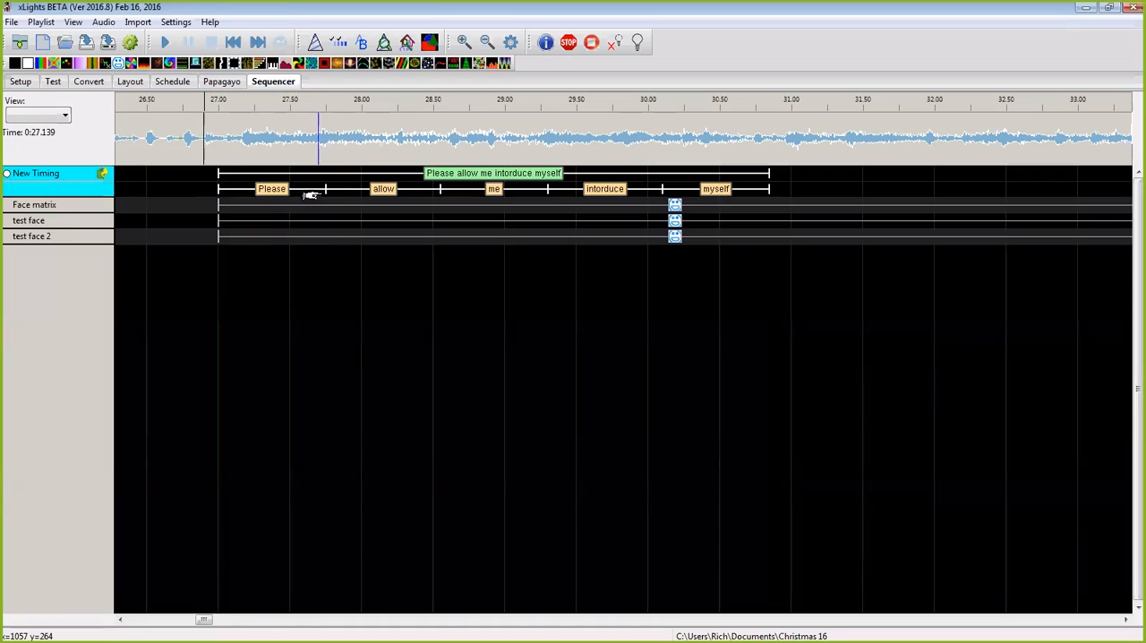
drag(326, 188, 260, 188)
key(space)
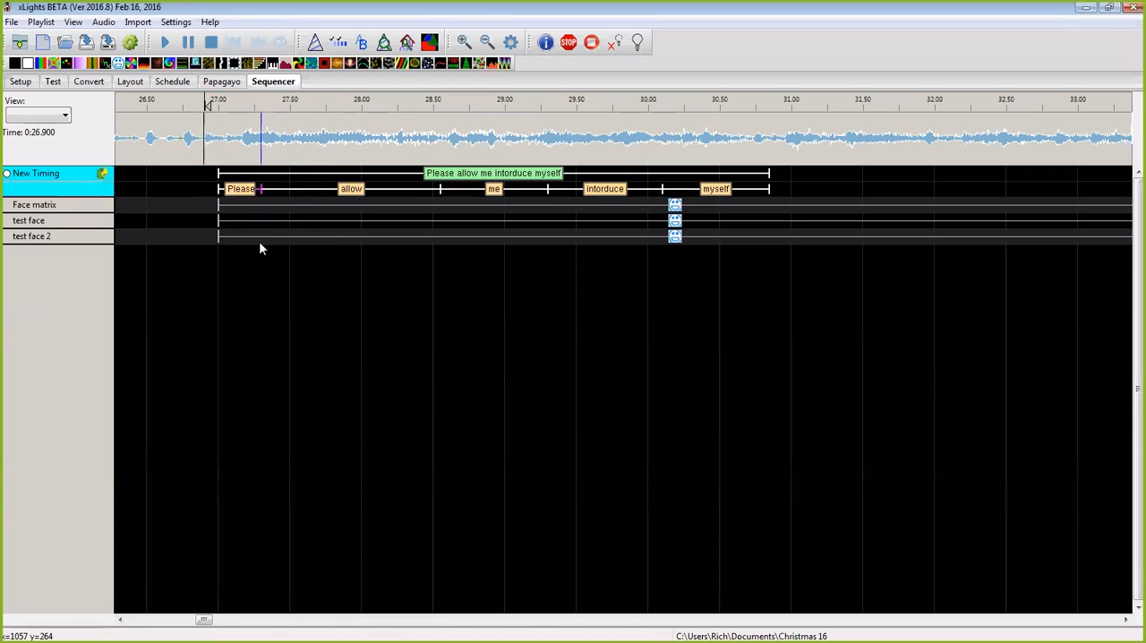
Step: While playing the range 0:26.45 to 0:28.7, end the word "allow" at about 0:27.5 and the Face matrix effect at about 0:32.15
key(space)
drag(140, 136, 956, 207)
key(space)
key(space)
key(space)
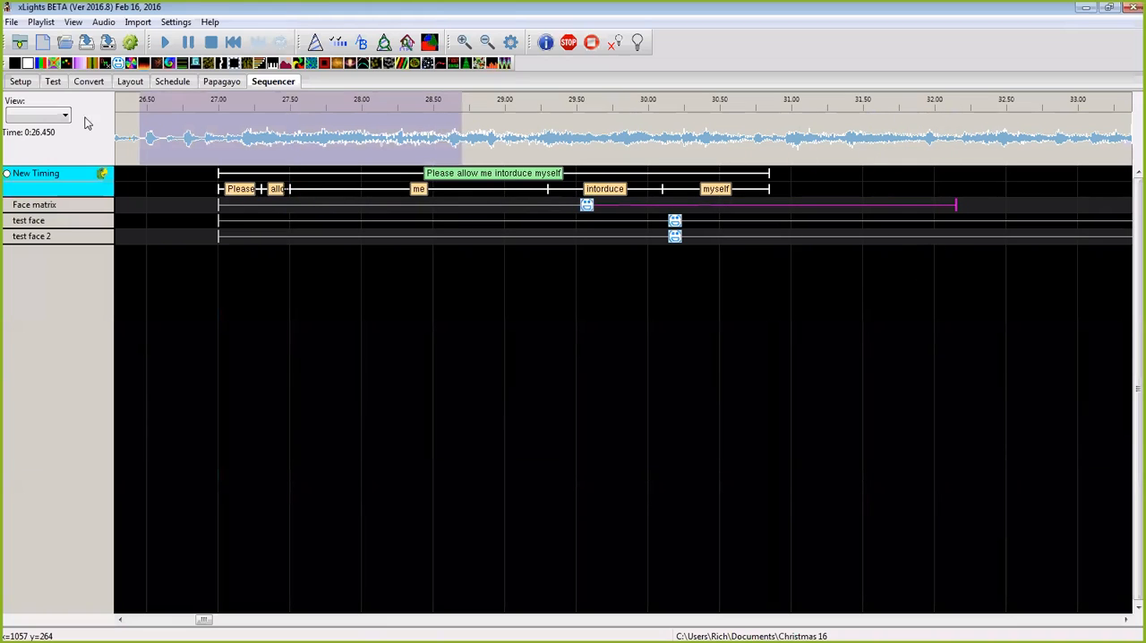
Step: Set audio playback to 1/4 speed and clear the selected range on the waveform
click(103, 21)
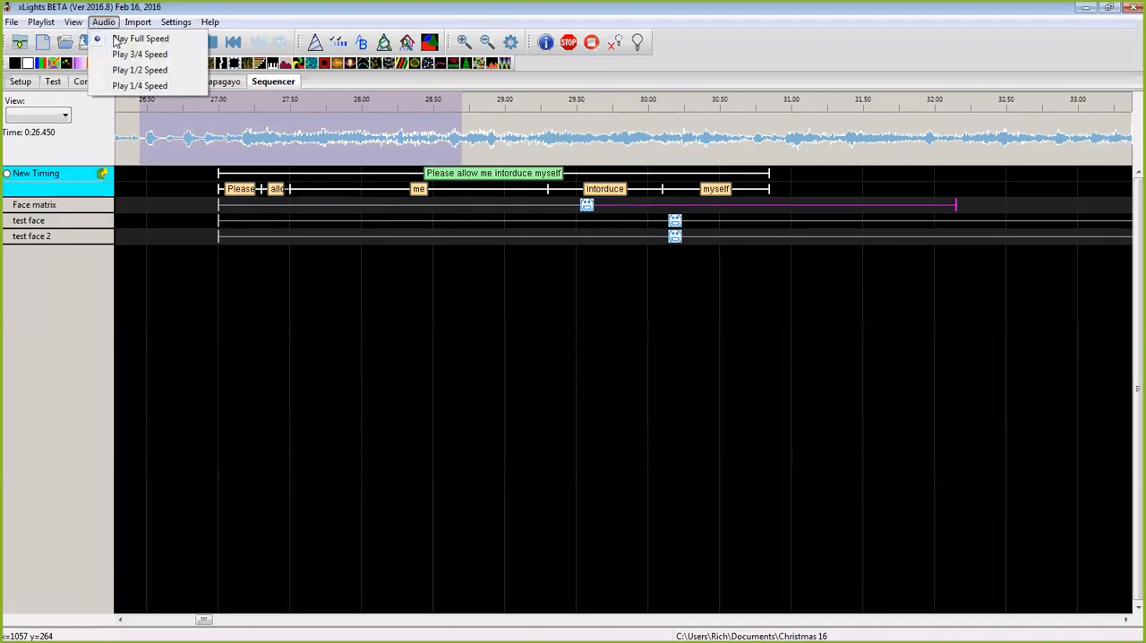
click(130, 84)
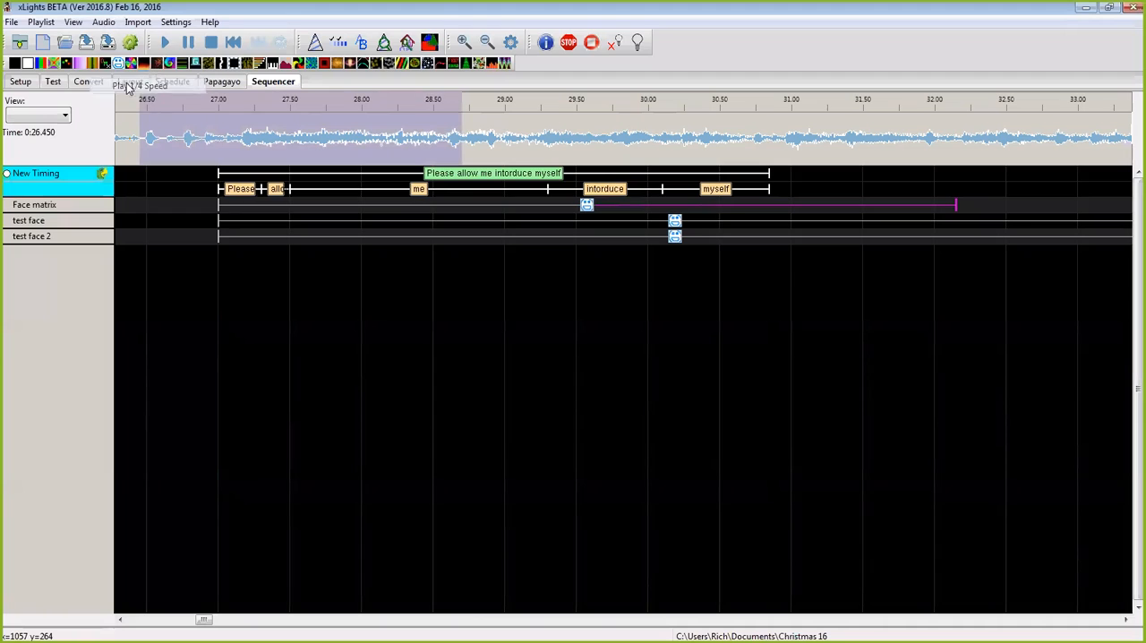
click(180, 147)
click(178, 156)
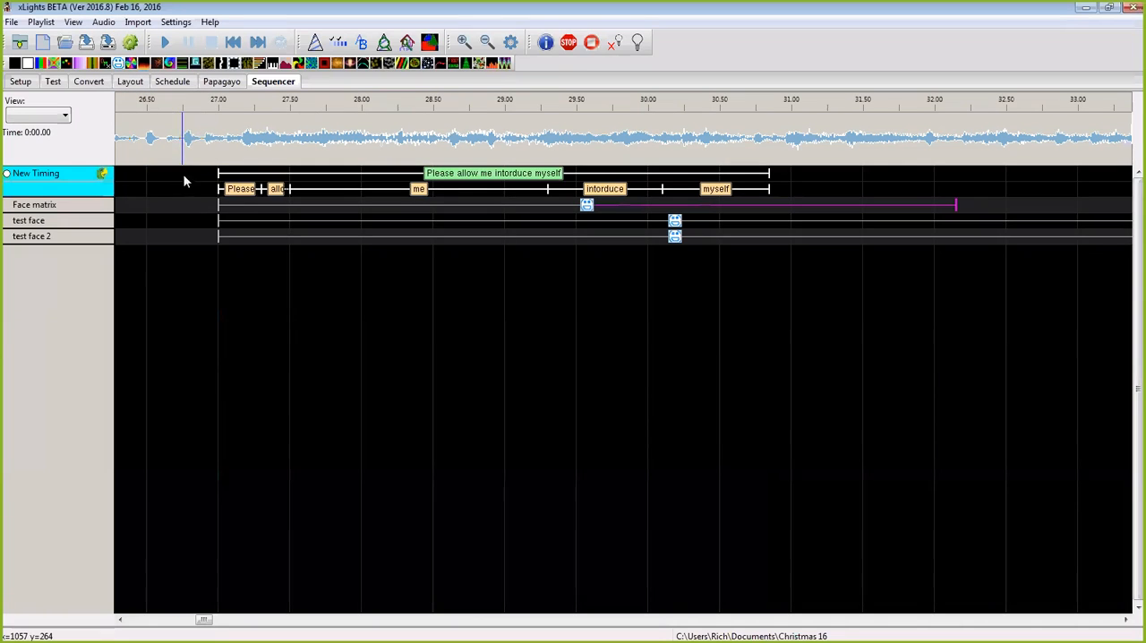
Step: While playing the range 0:26.35 to 0:31.3, end the word "me" at about 0:28.45 and "allow" at about 0:28.0
drag(180, 154, 811, 184)
key(space)
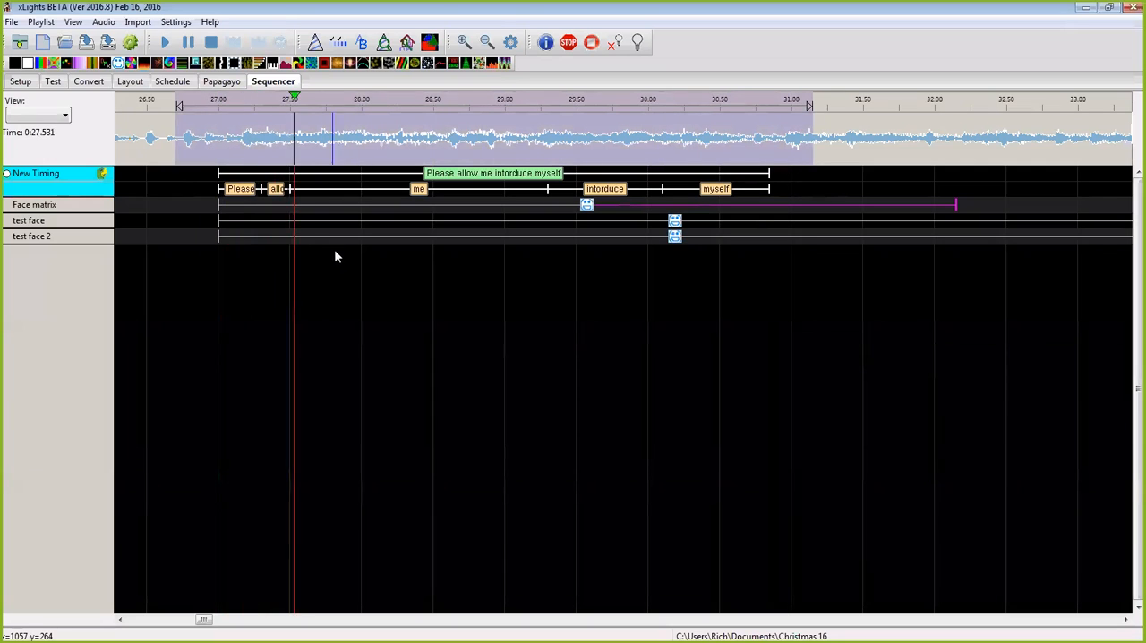
drag(128, 152, 832, 215)
key(space)
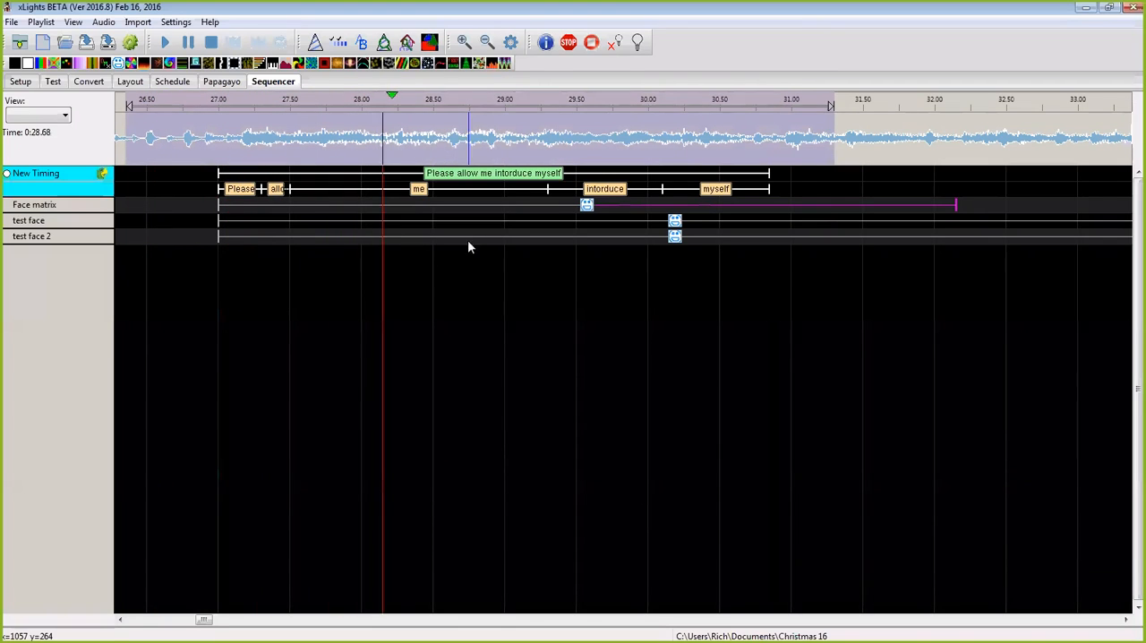
key(space)
drag(548, 189, 427, 189)
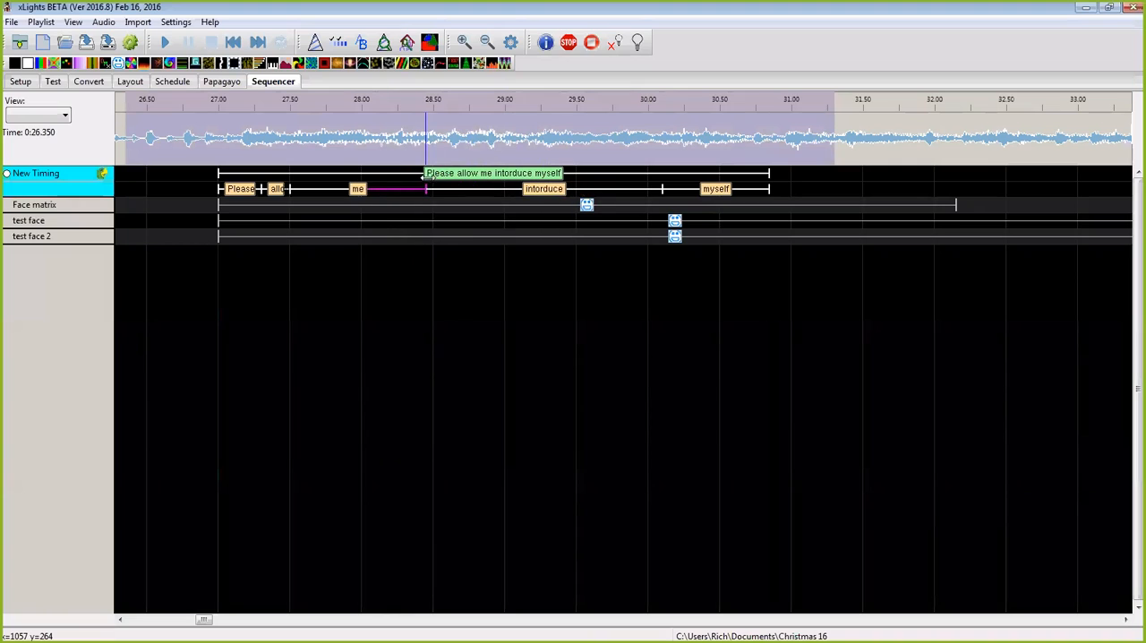
drag(294, 189, 356, 190)
drag(287, 189, 362, 189)
Step: Replay the range and fit "Please" between about 0:27.15 and 0:27.5, with "allow" ending at about 0:28.1
key(space)
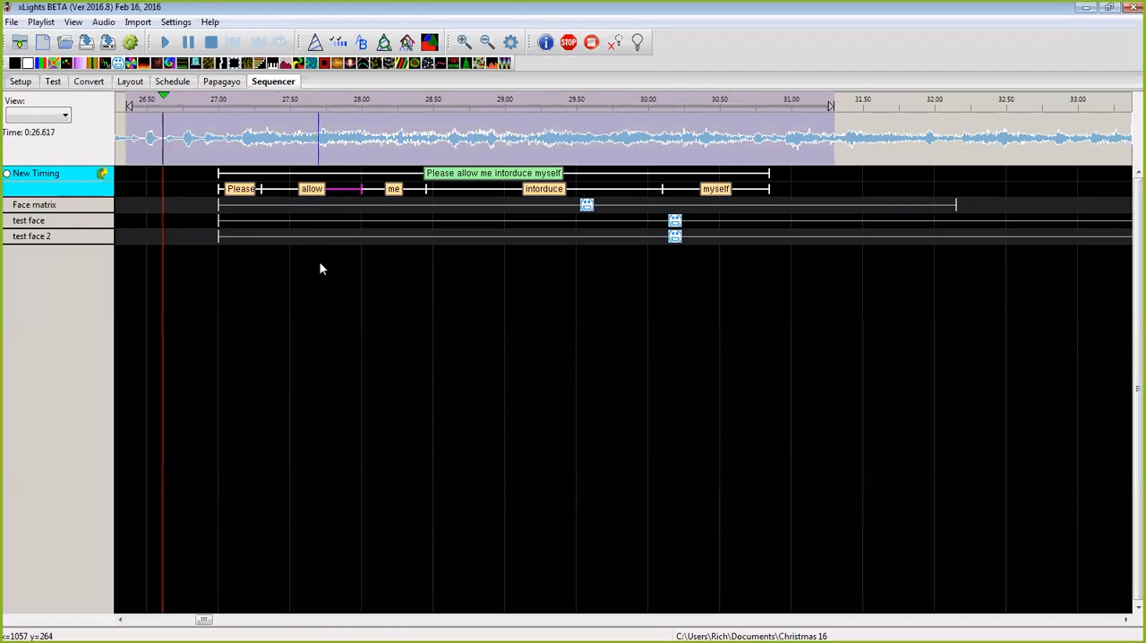
key(space)
drag(218, 189, 285, 190)
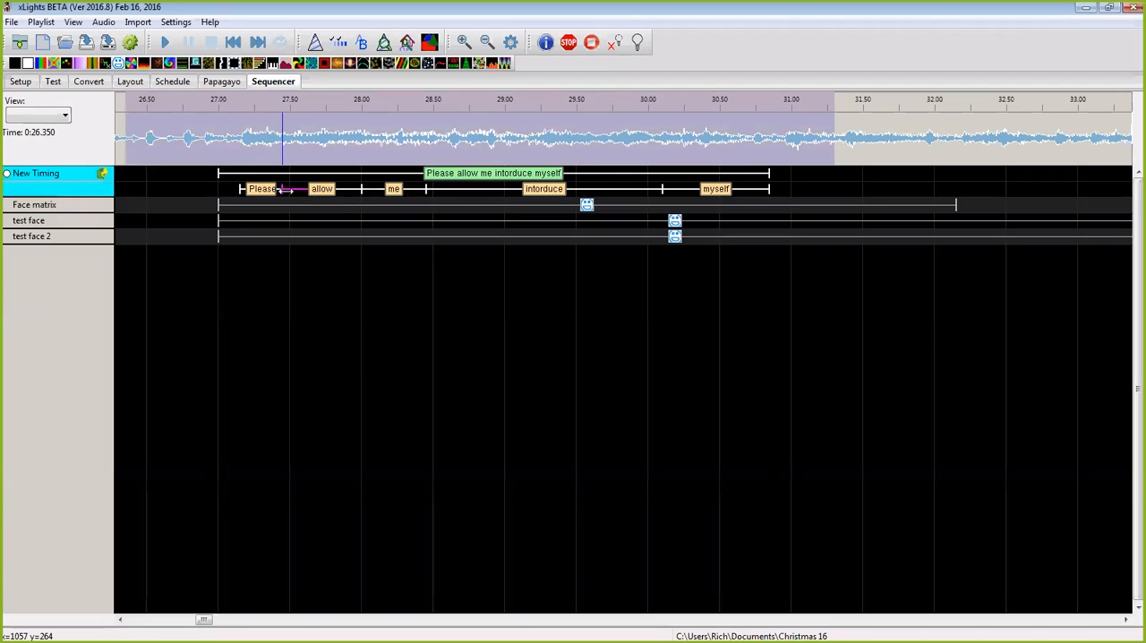
key(space)
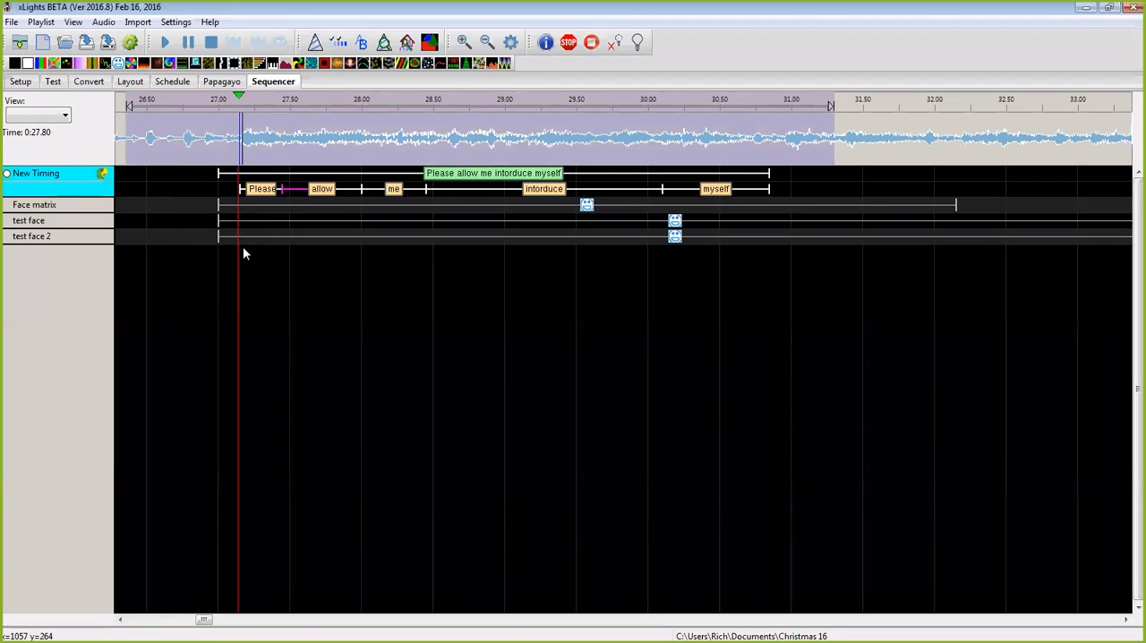
drag(283, 190, 291, 192)
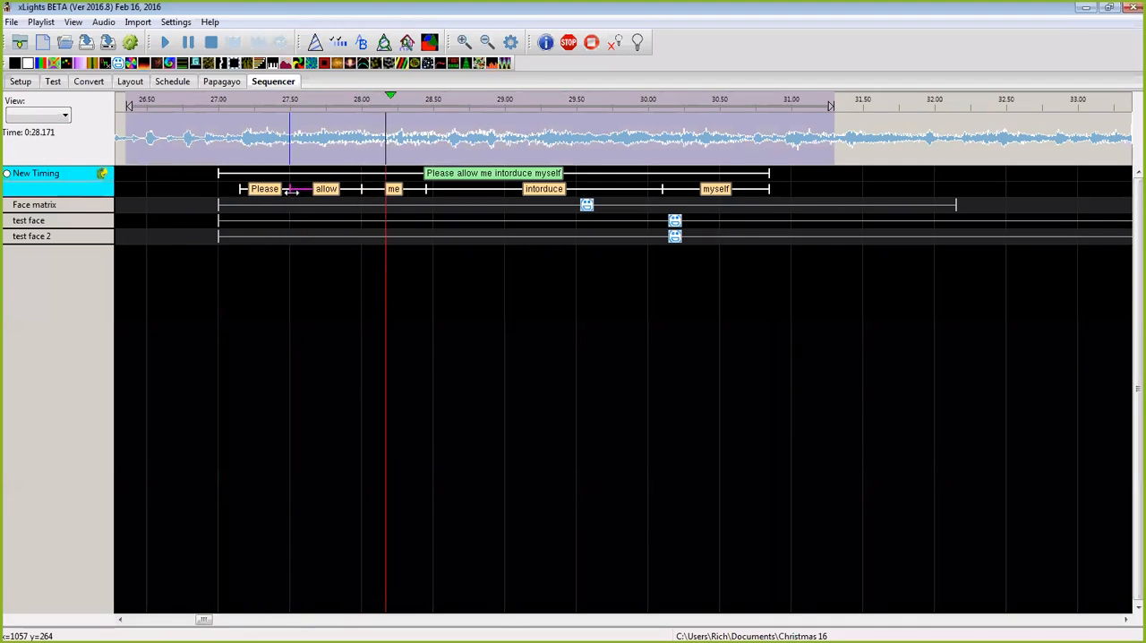
key(space)
drag(362, 191, 376, 194)
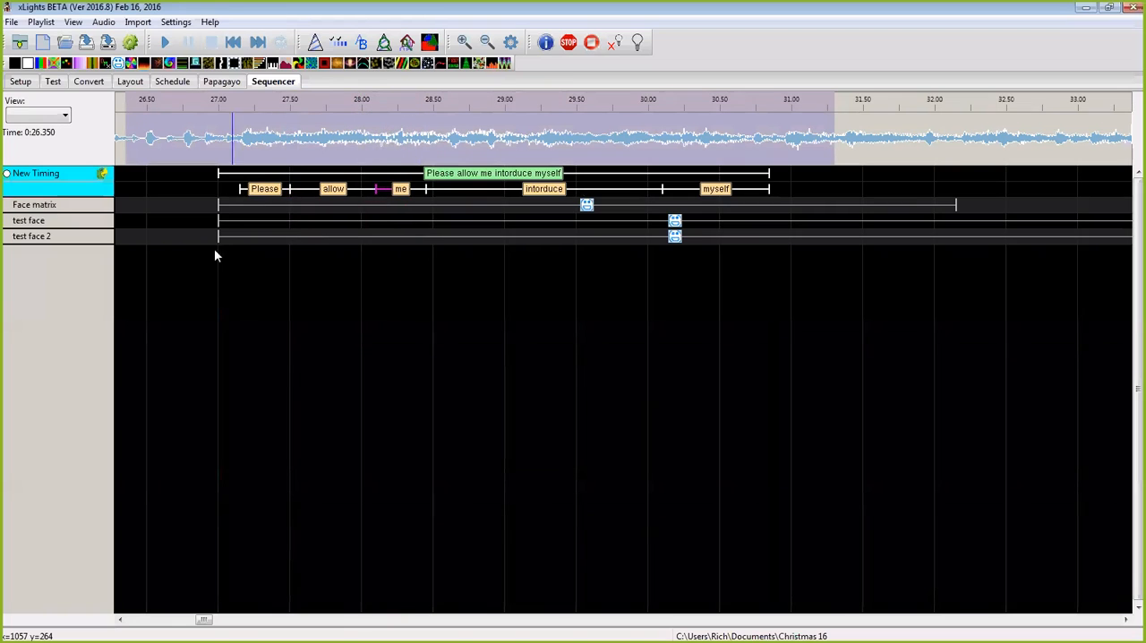
Step: Clear the waveform range, change the audio playback speed and play from about 0:26.7
click(176, 143)
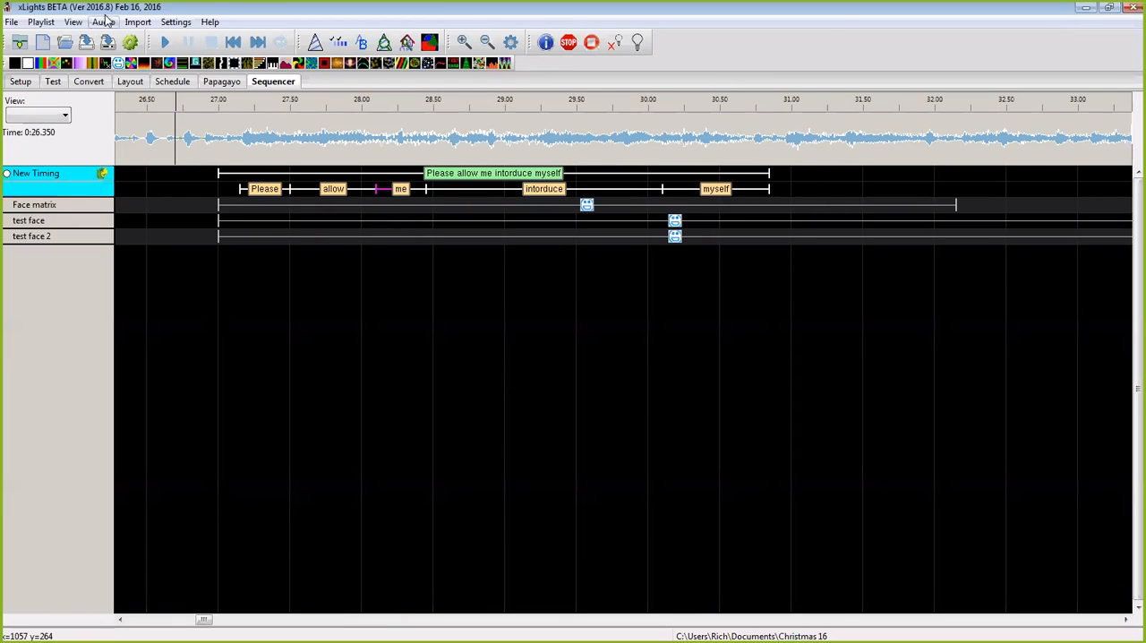
click(106, 23)
click(132, 41)
key(space)
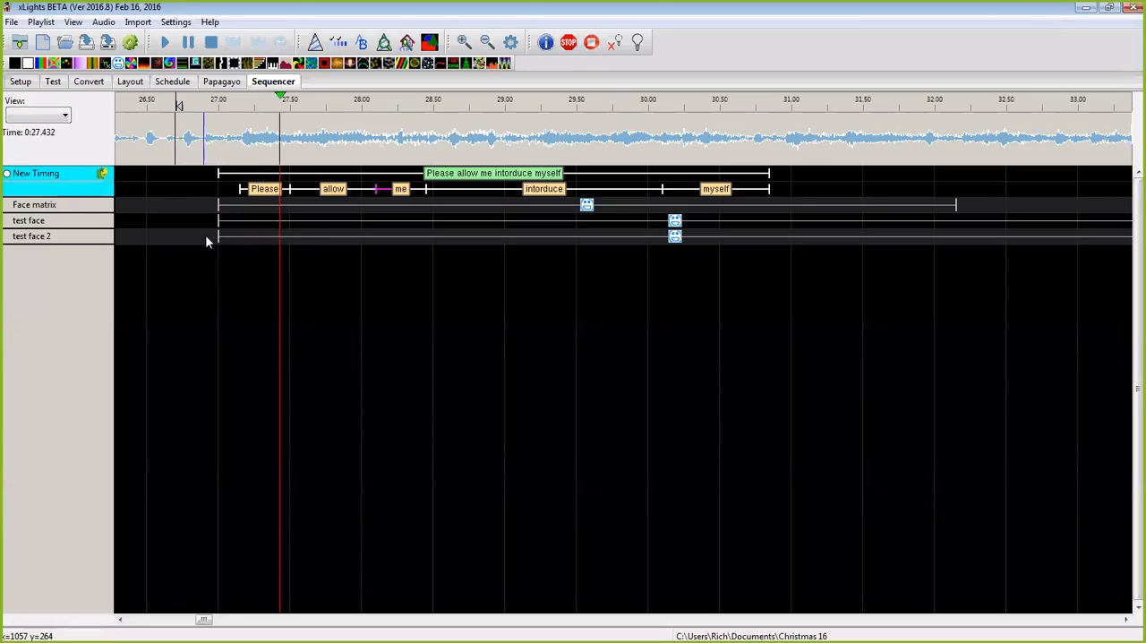
Step: While replaying from 0:26.7, fit the word "intorduce" between about 0:28.65 and 0:29.65
key(space)
key(space)
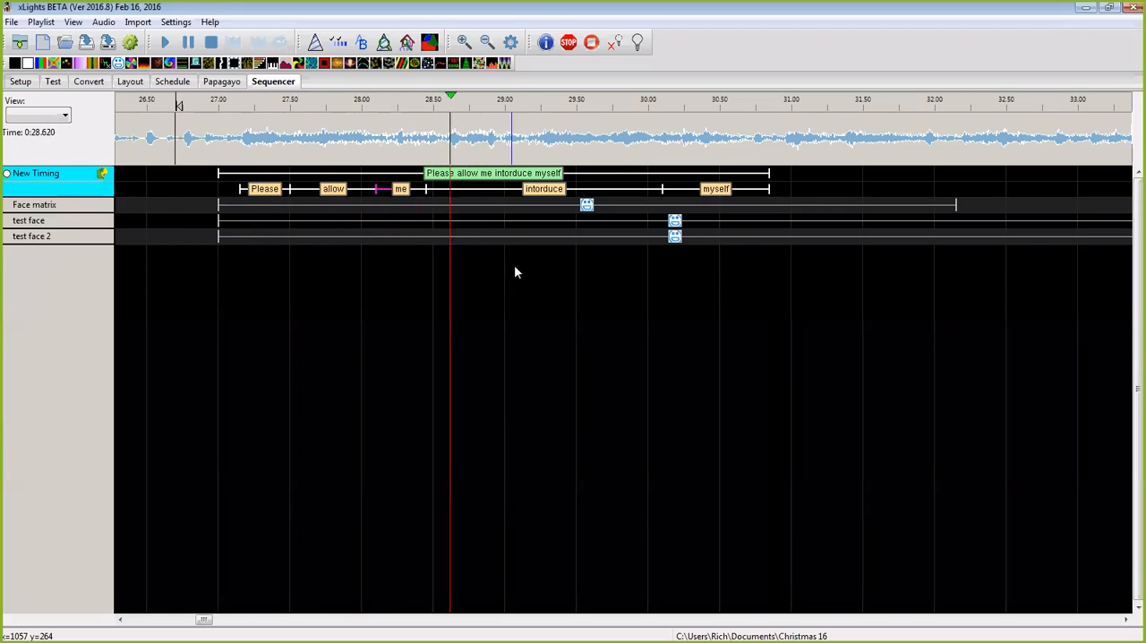
key(space)
drag(432, 189, 456, 190)
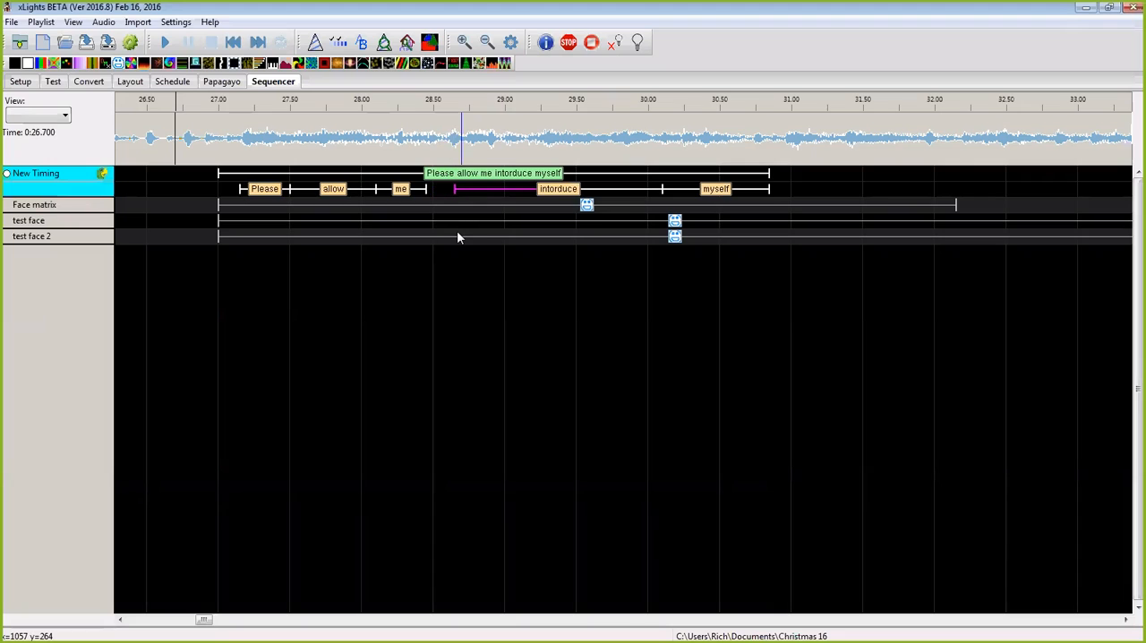
key(space)
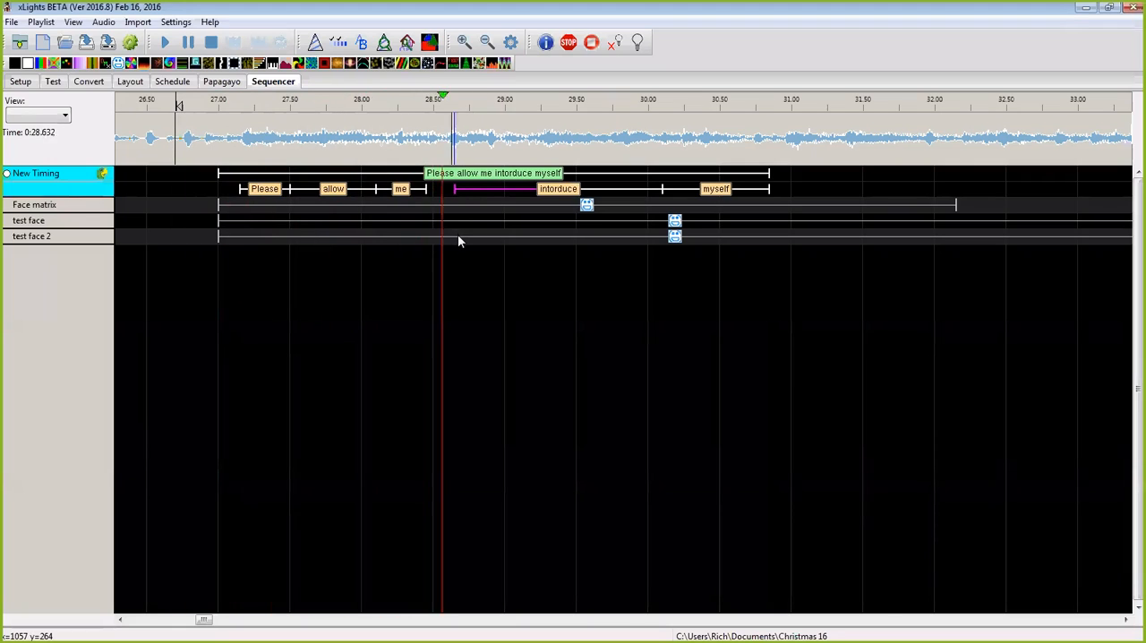
key(space)
drag(663, 189, 599, 191)
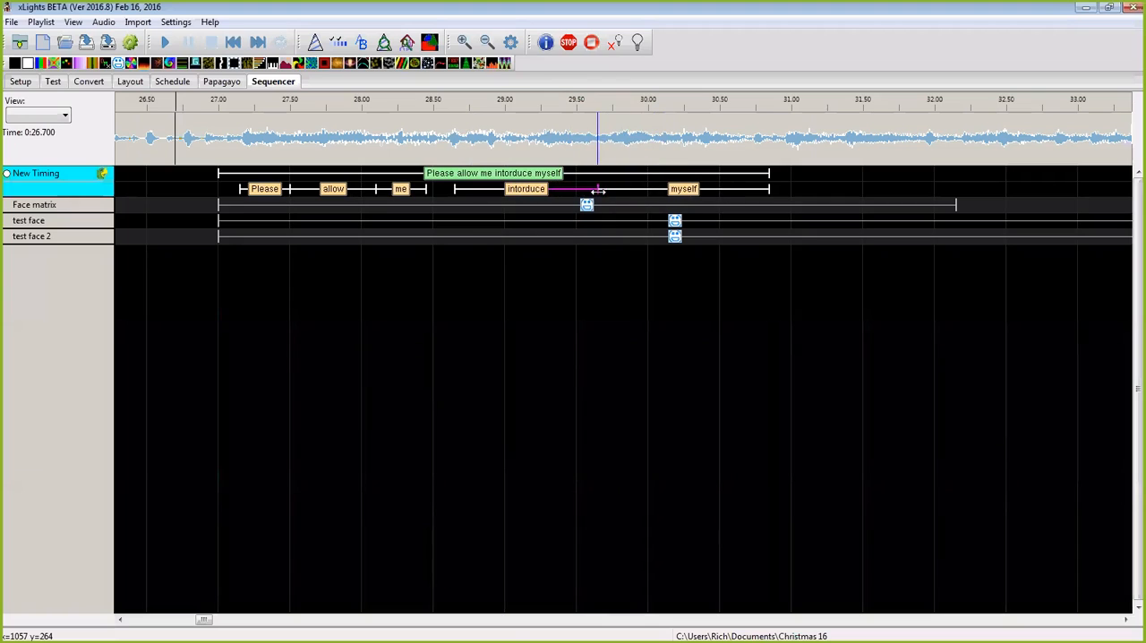
Step: Insert "to" before "intorduce" in the phrase label and break the phrase down into words again
double_click(504, 173)
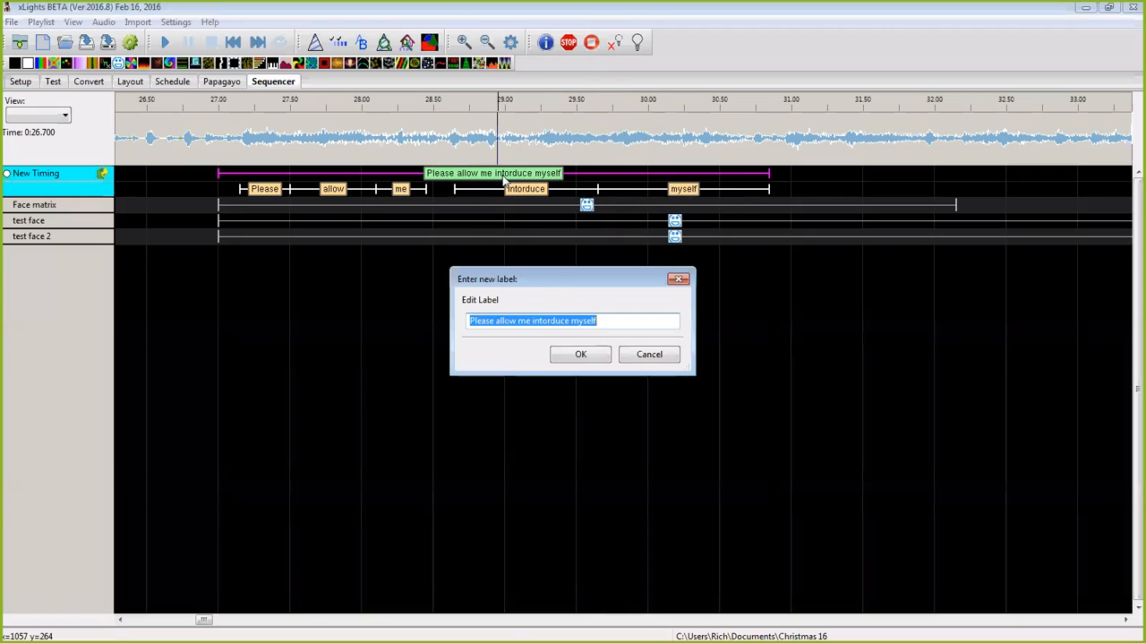
click(530, 322)
text(to)
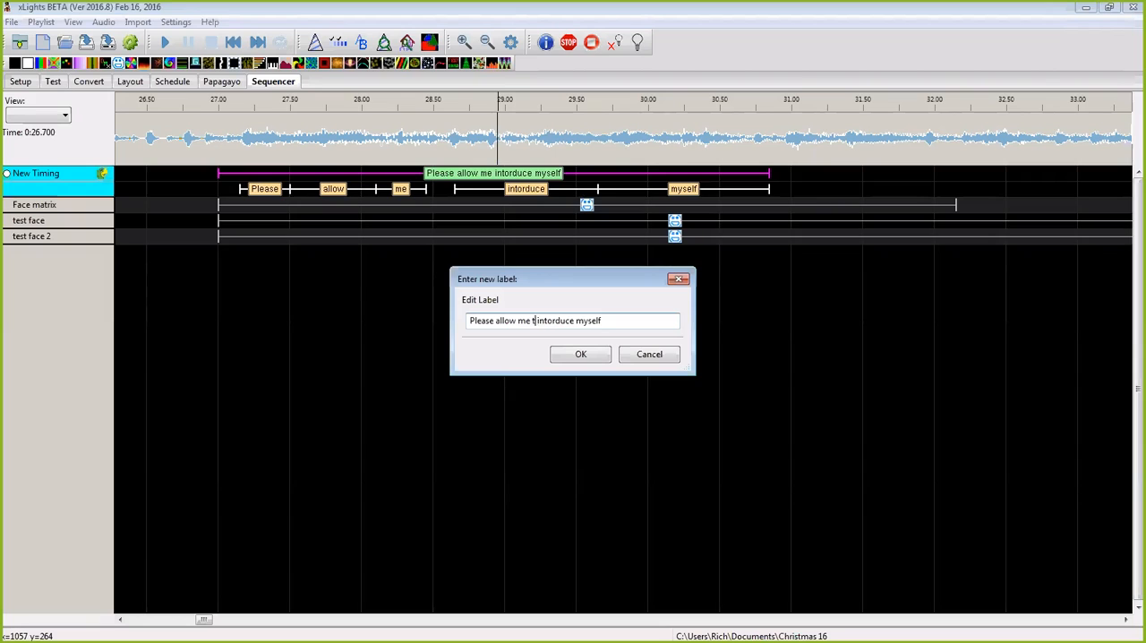
click(580, 354)
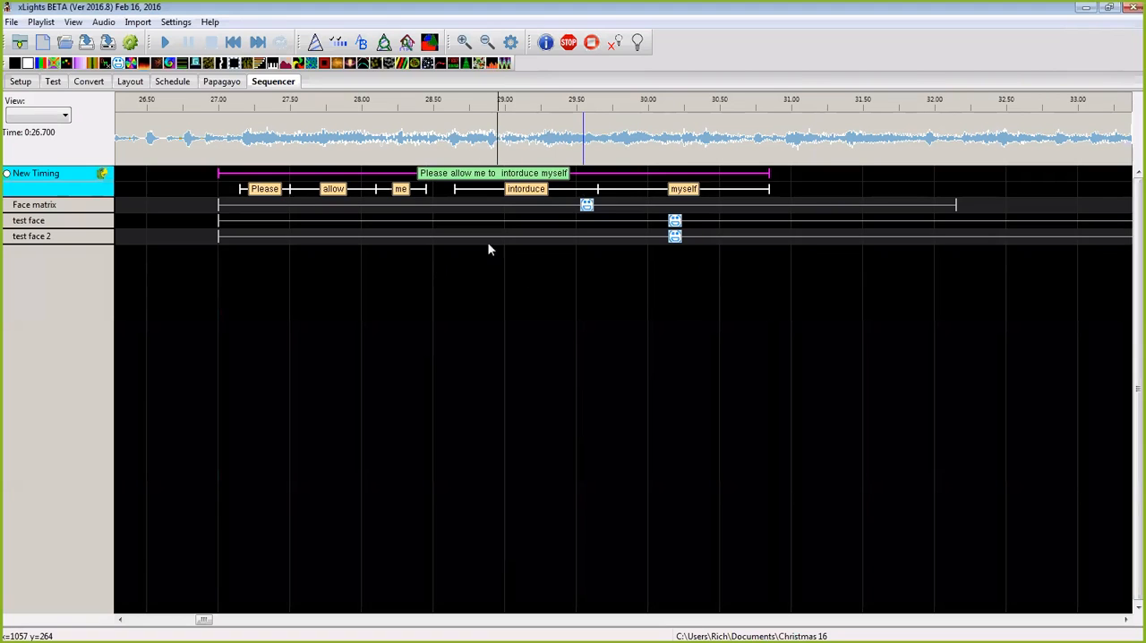
right_click(499, 174)
click(528, 181)
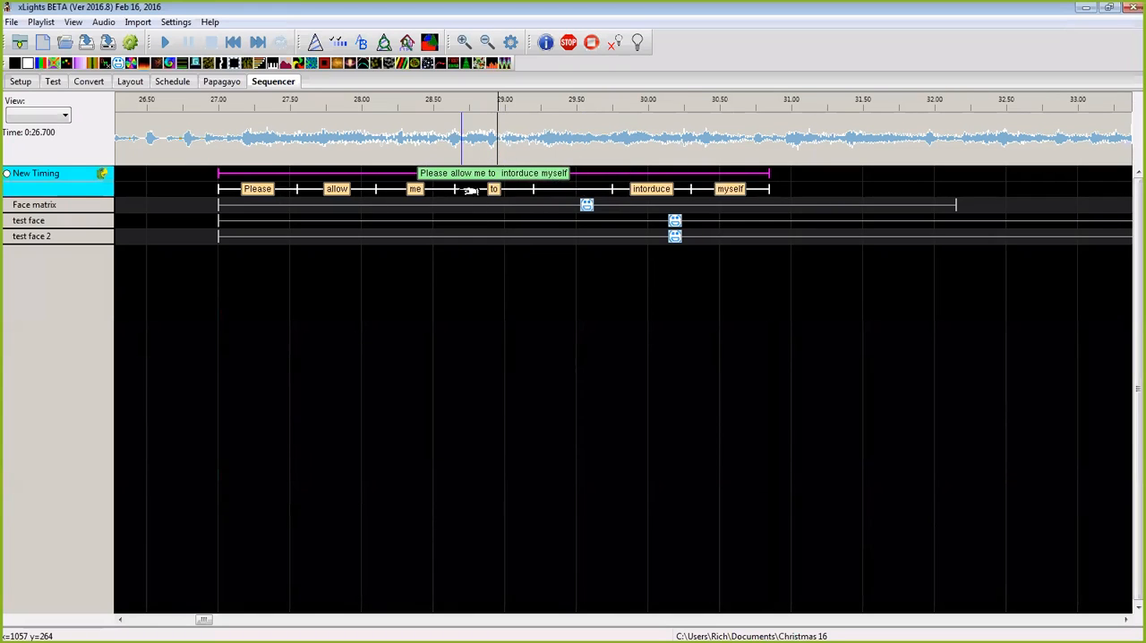
Step: Play the audio from about 0:26.8 and end the word "me" at about 0:28.55
key(space)
key(space)
click(177, 146)
key(space)
key(space)
key(space)
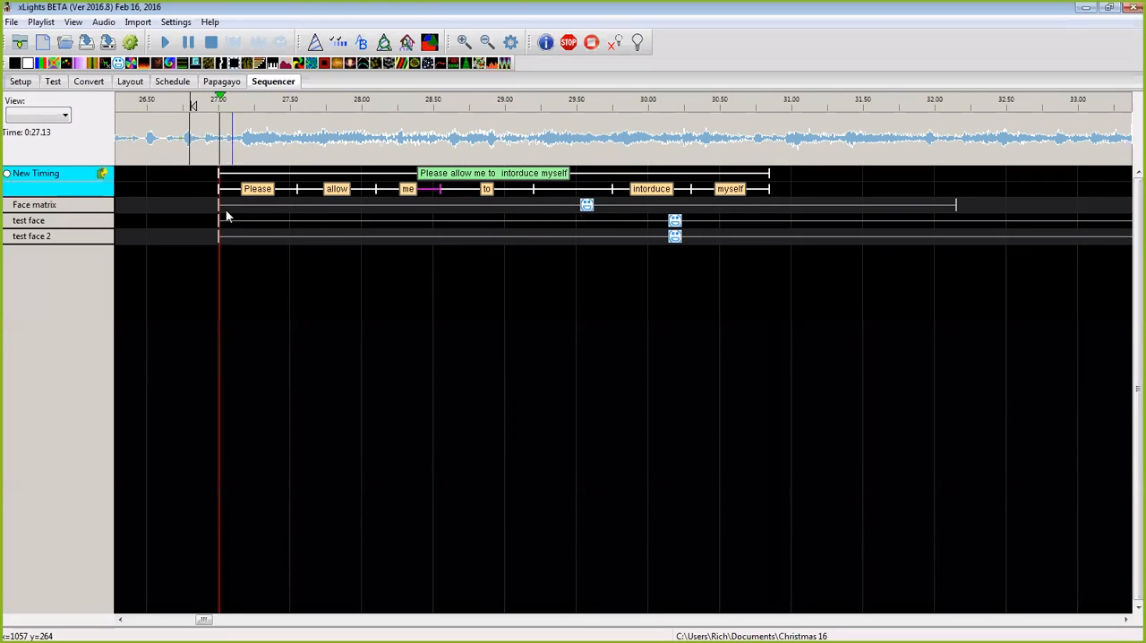
Step: End the word "to" at about 0:28.8 and extend the start of "intorduce" back to that point
key(space)
key(space)
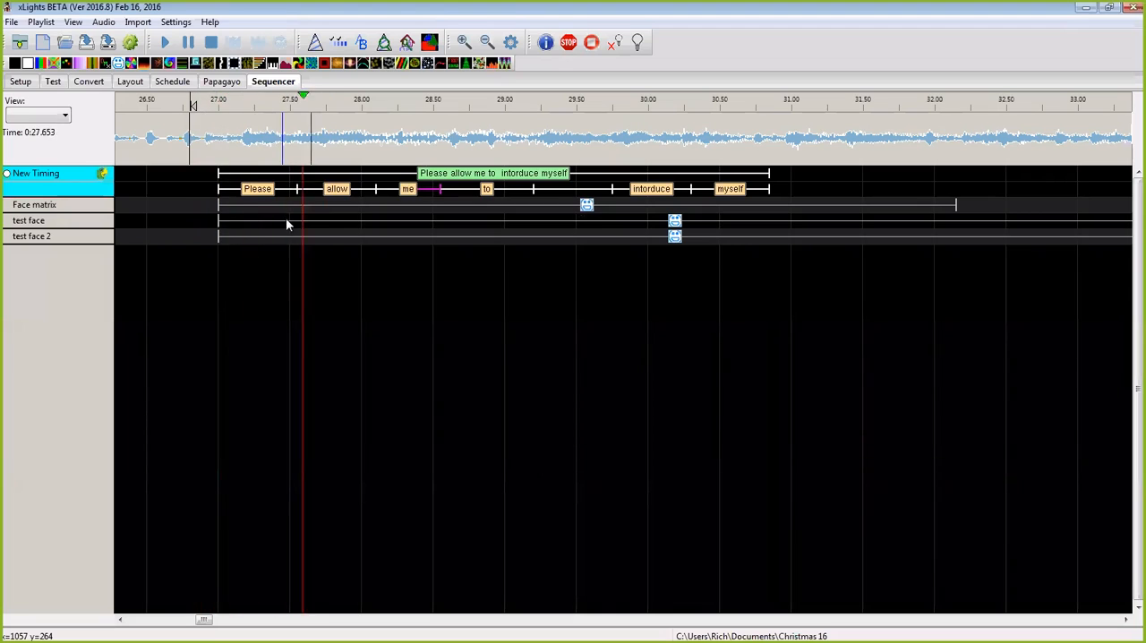
key(space)
drag(534, 189, 478, 196)
key(space)
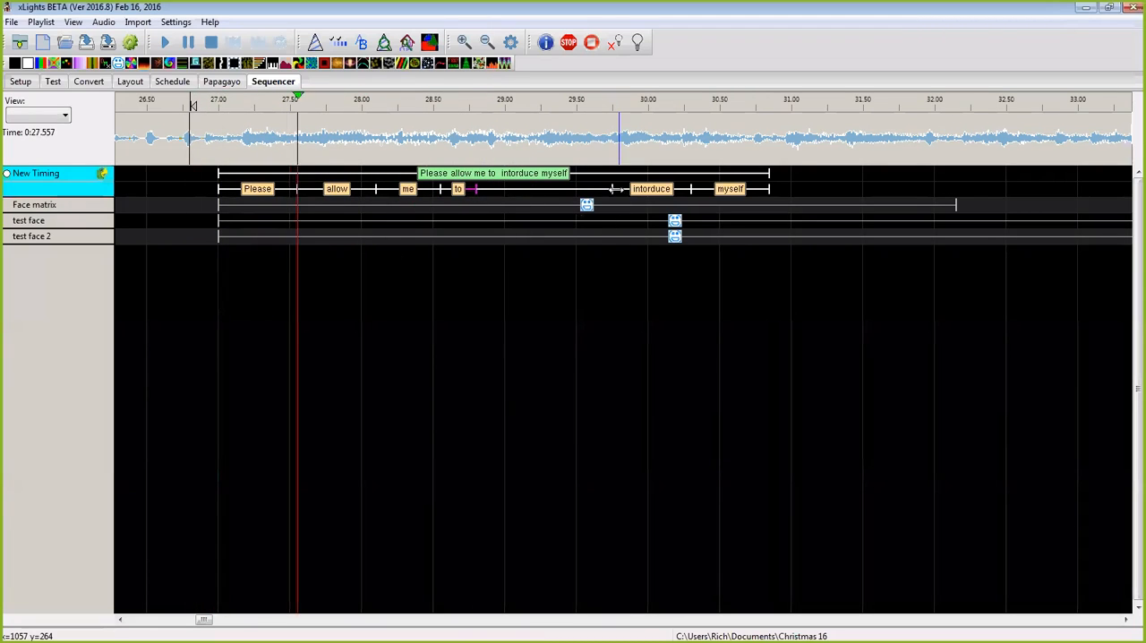
Step: While replaying from 0:26.8, end "intorduce" at about 0:29.5 and "myself" at about 0:30.4
key(space)
drag(616, 189, 480, 192)
key(space)
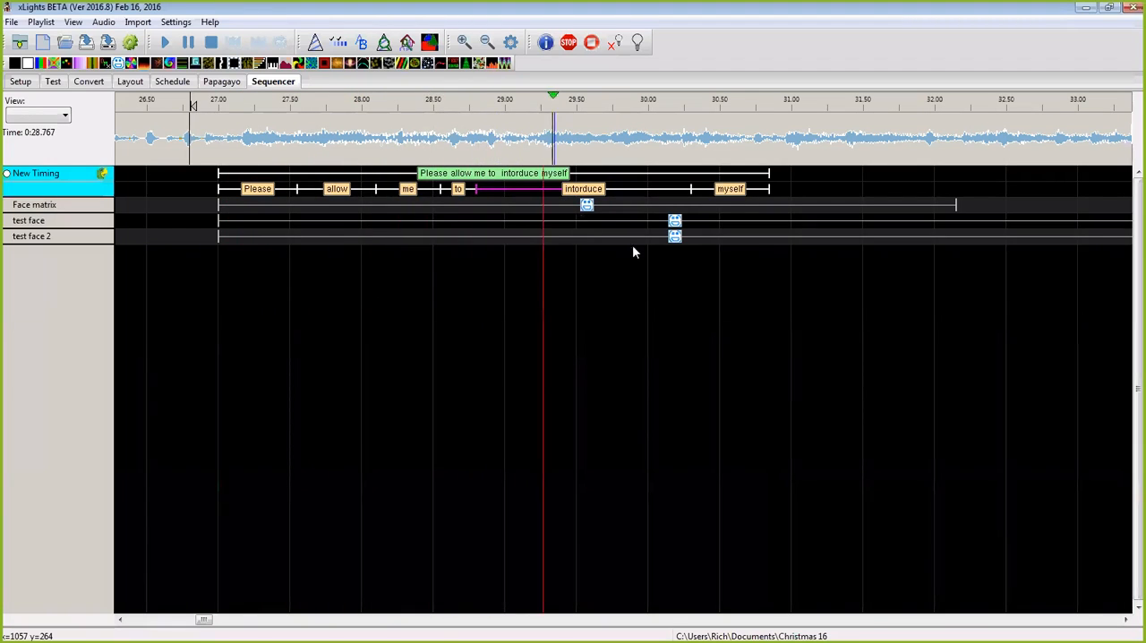
key(space)
drag(688, 189, 576, 190)
key(space)
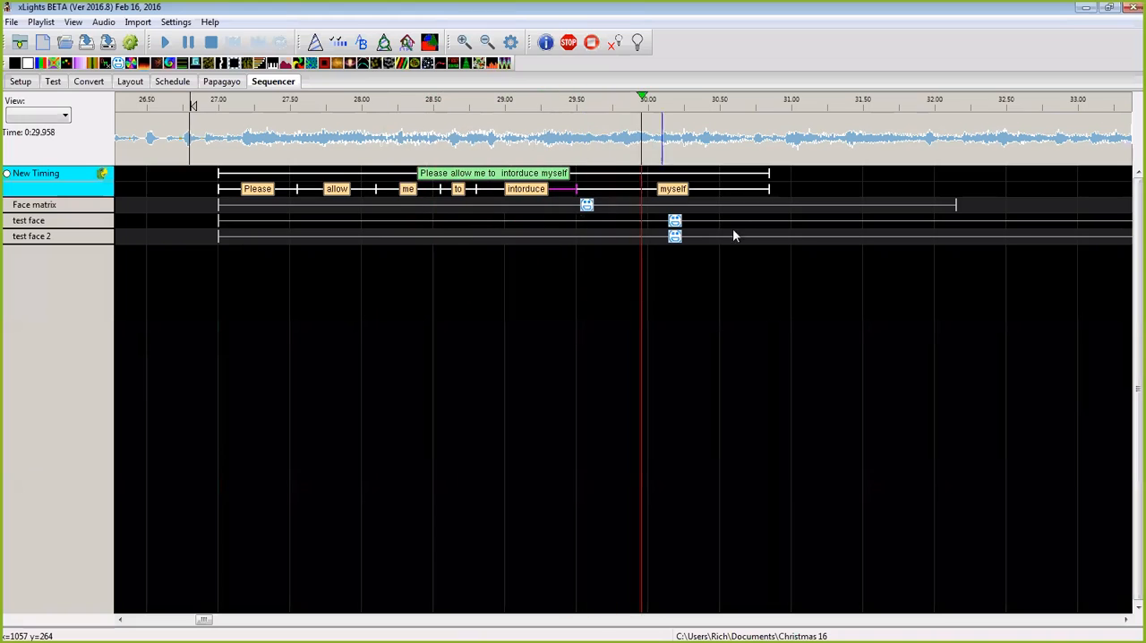
key(space)
drag(768, 189, 705, 189)
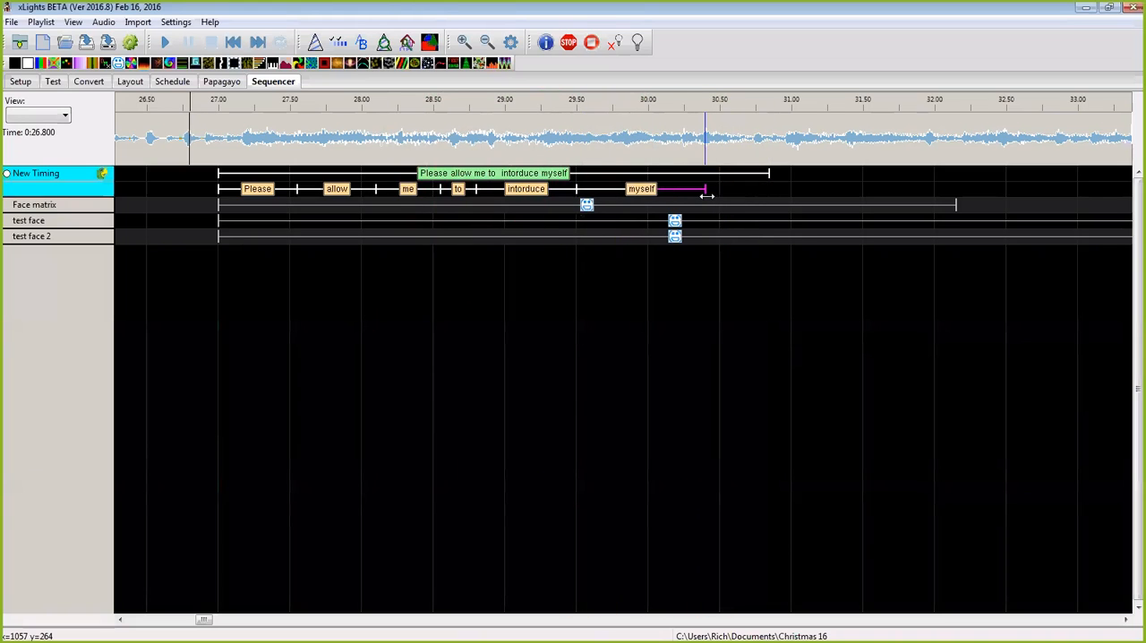
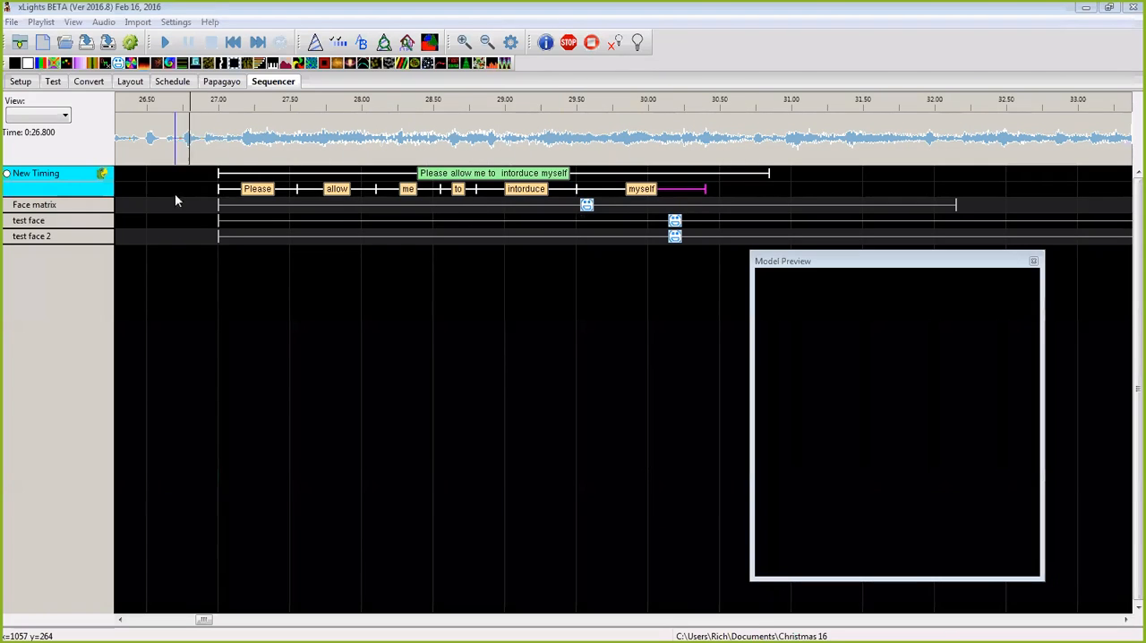
Step: Select all the words on the New Timing track and break them down into phonemes
click(7, 178)
click(7, 179)
drag(726, 182, 258, 189)
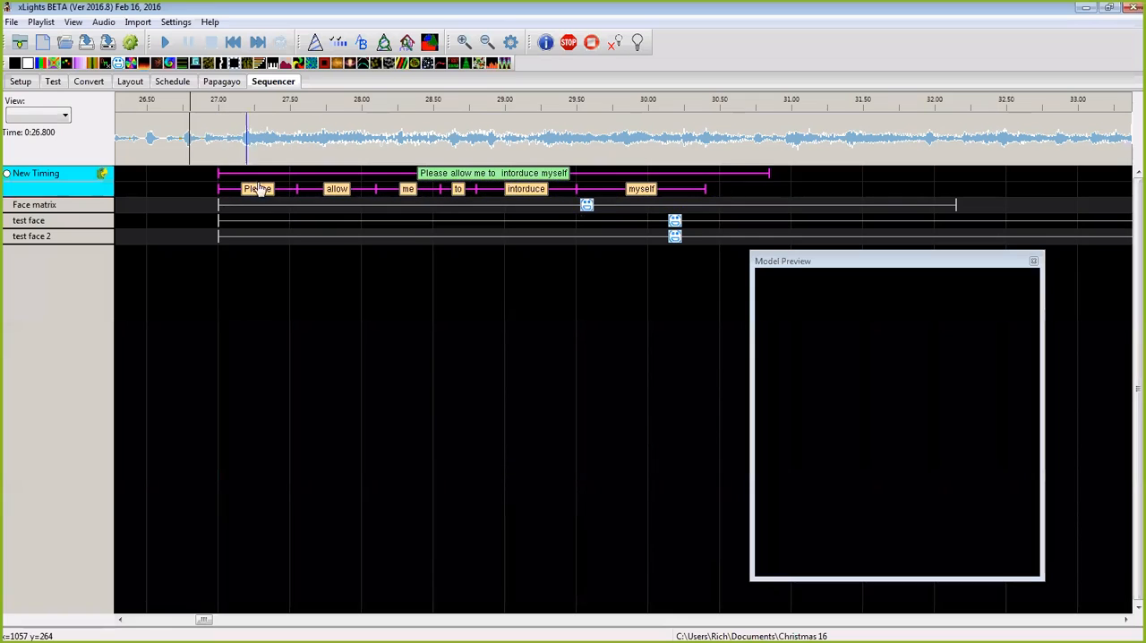
right_click(265, 190)
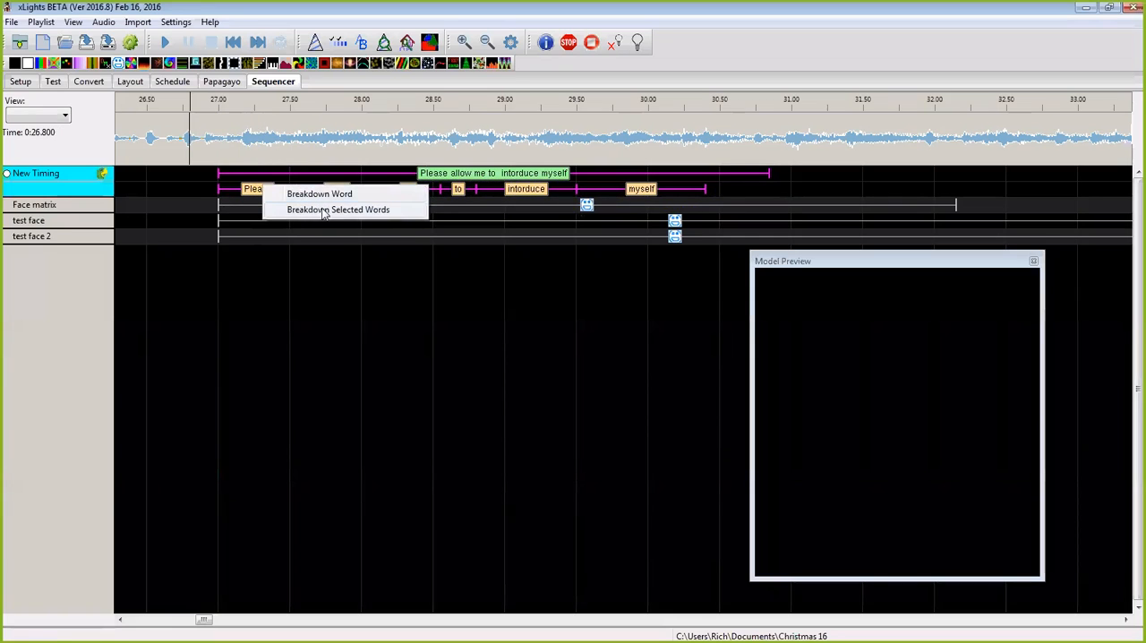
click(322, 210)
Step: Correct the misspelled word label "intorduce" to "introduce" and break that word down into phonemes
click(542, 189)
double_click(536, 189)
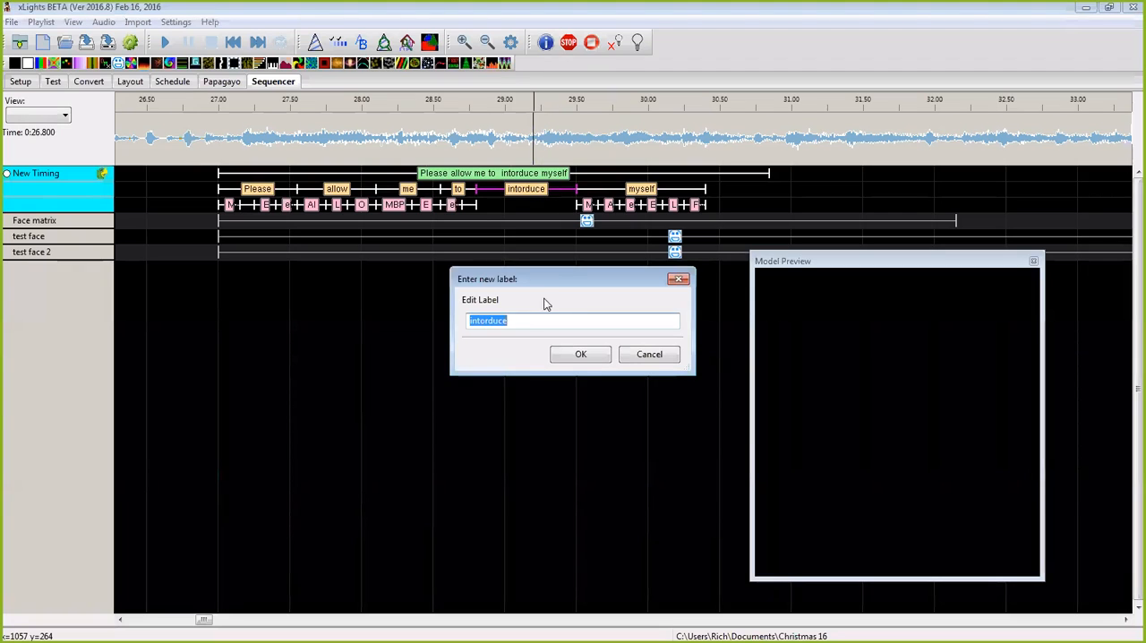
click(488, 322)
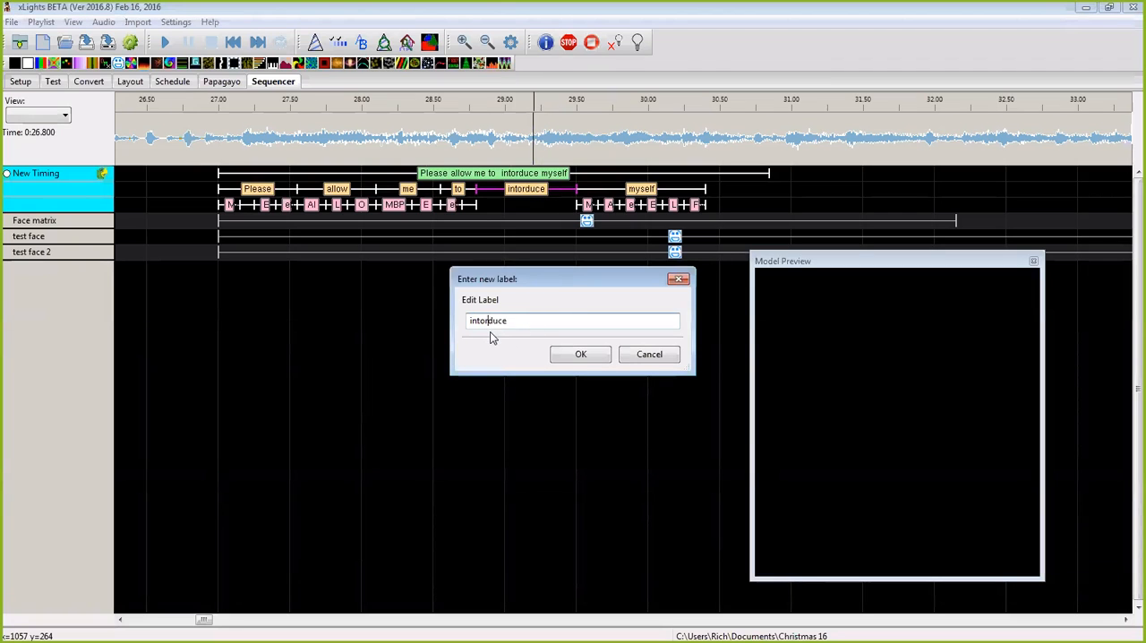
text(ro)
click(568, 354)
right_click(534, 191)
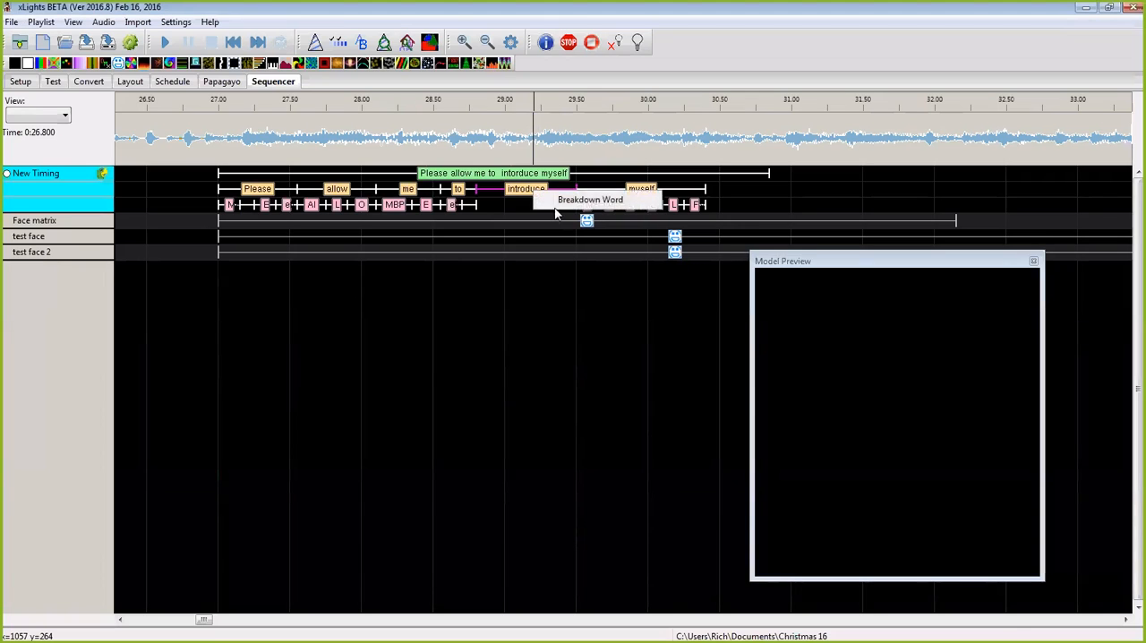
click(560, 200)
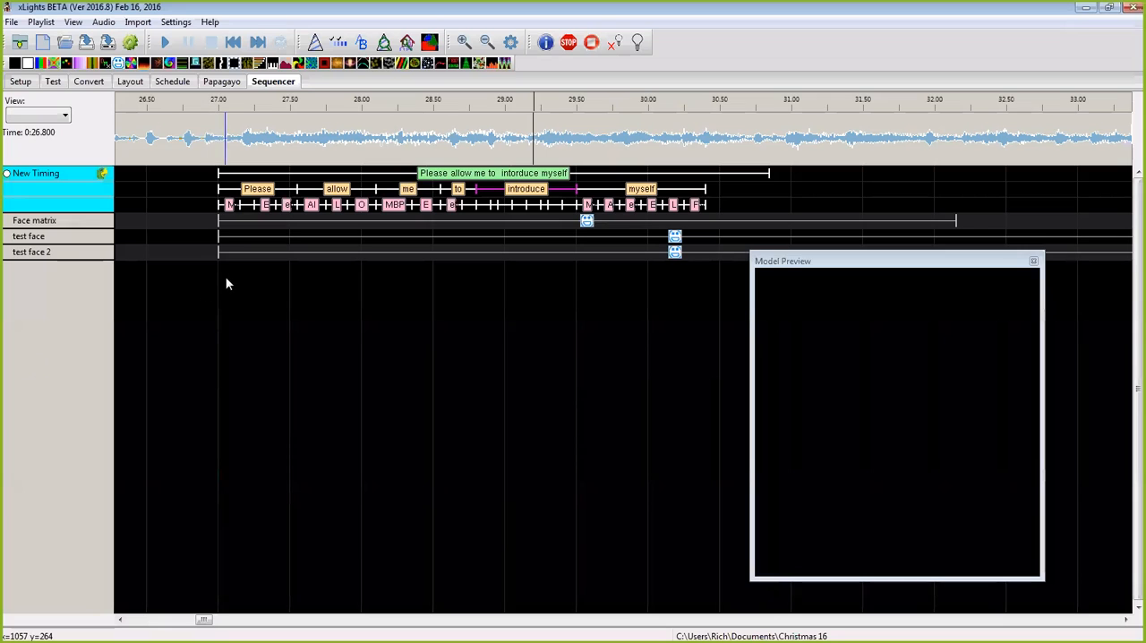
Step: In the word "Please", end the MBP phoneme at about 27.05 and the L phoneme at about 27.10
click(464, 42)
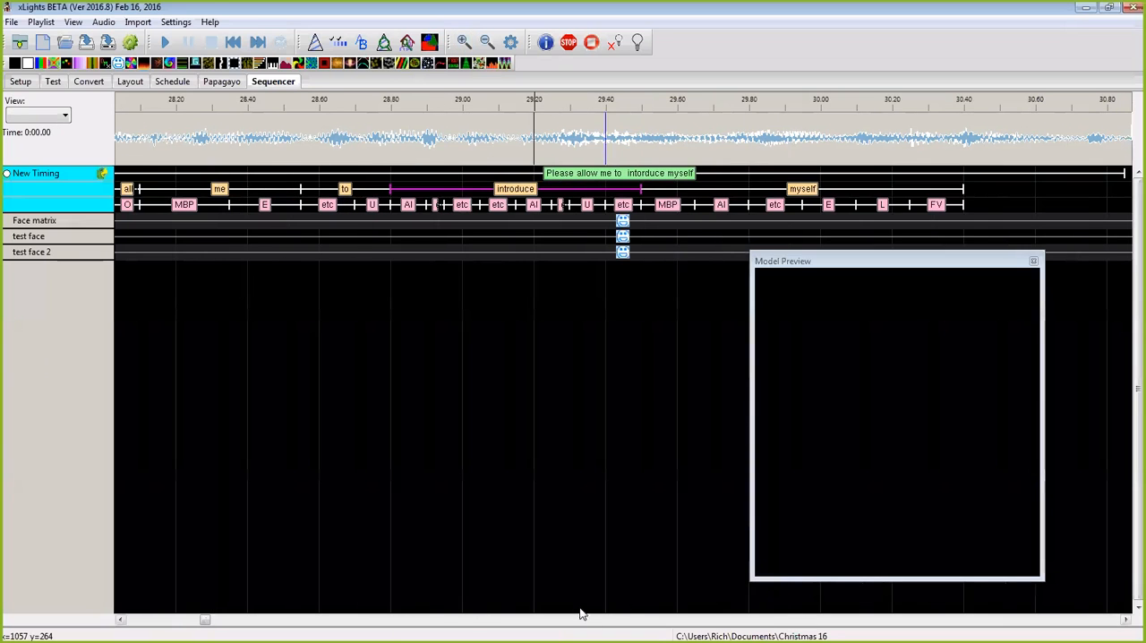
drag(212, 622, 201, 622)
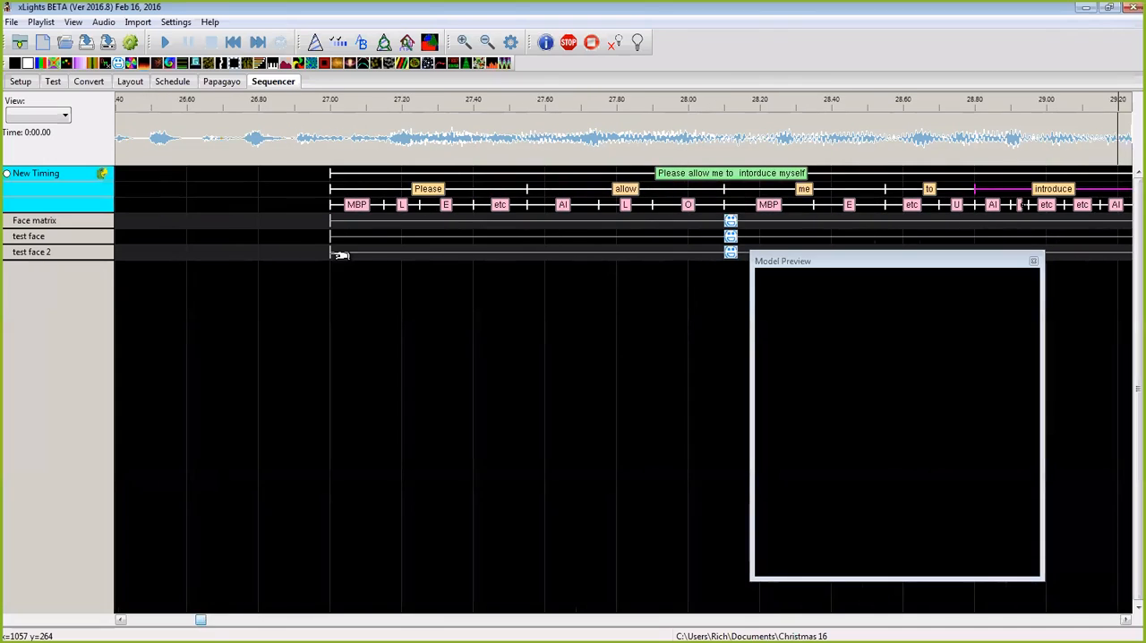
drag(383, 204, 347, 204)
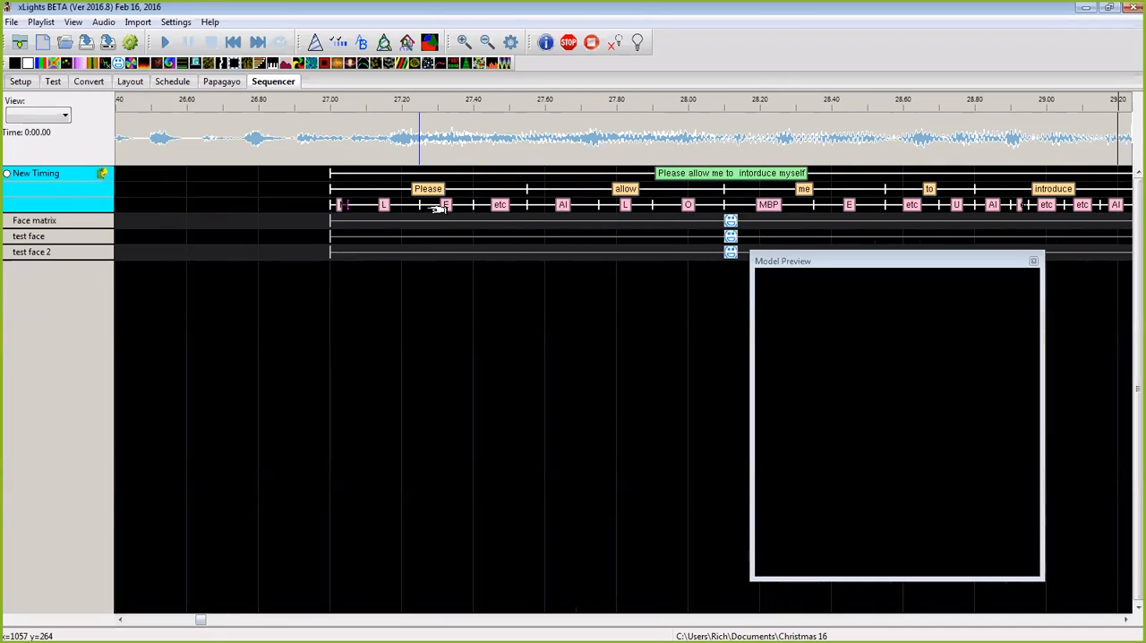
drag(423, 206, 375, 209)
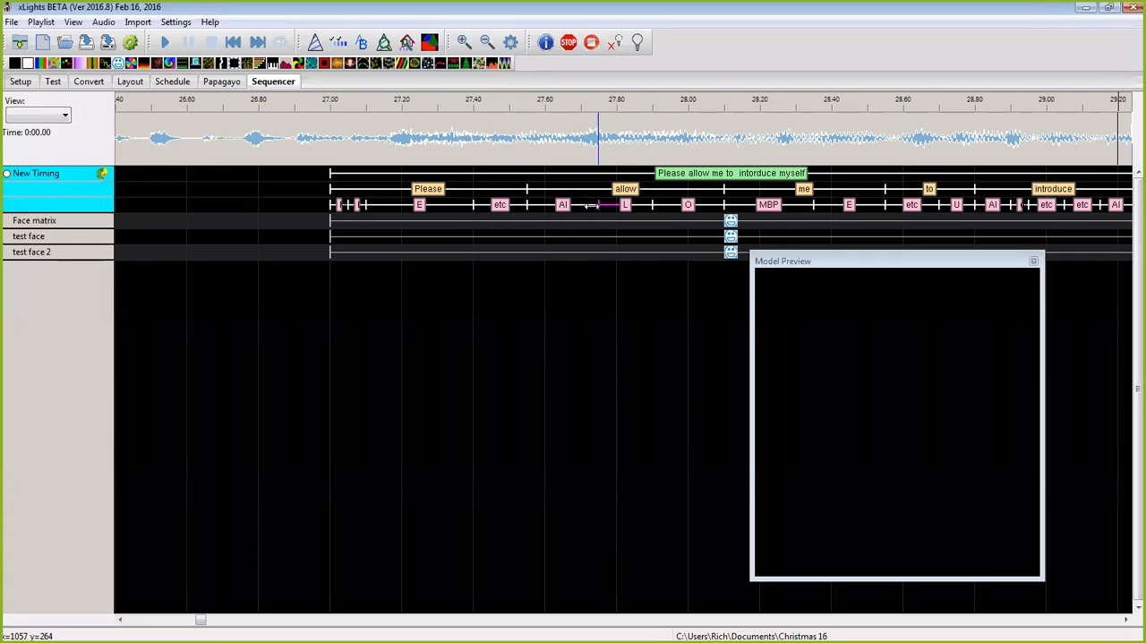
Step: End AI and L in "allow" at about 27.65 and 27.95, MBP in "me" at 28.20, and etc in "to" at 28.60
drag(592, 205, 560, 207)
drag(657, 205, 672, 206)
drag(816, 205, 760, 206)
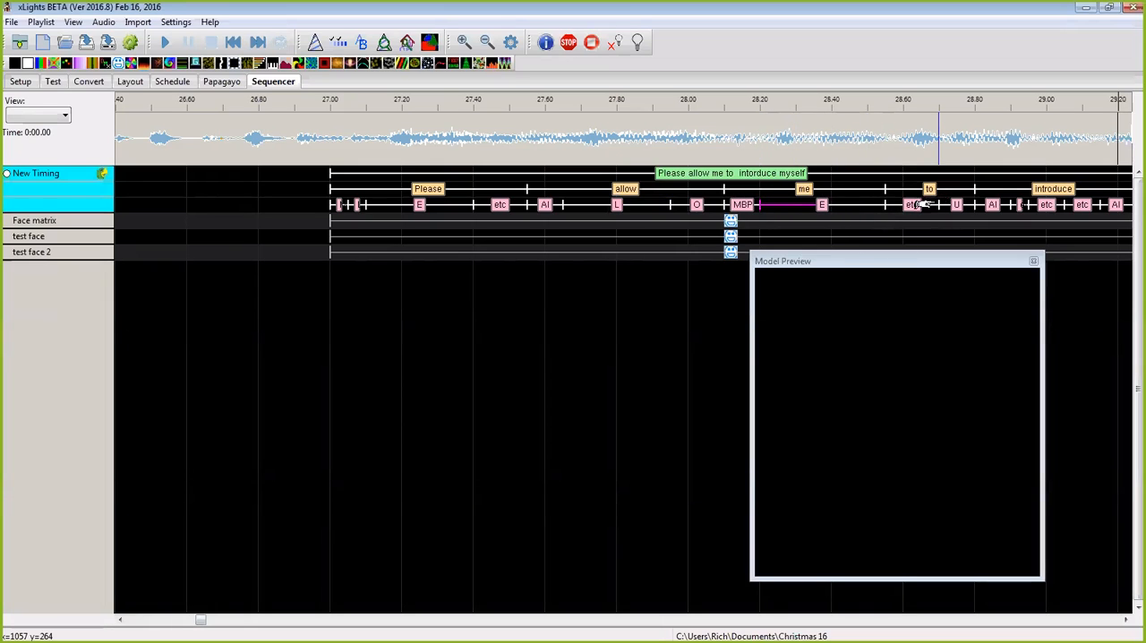
drag(939, 205, 893, 207)
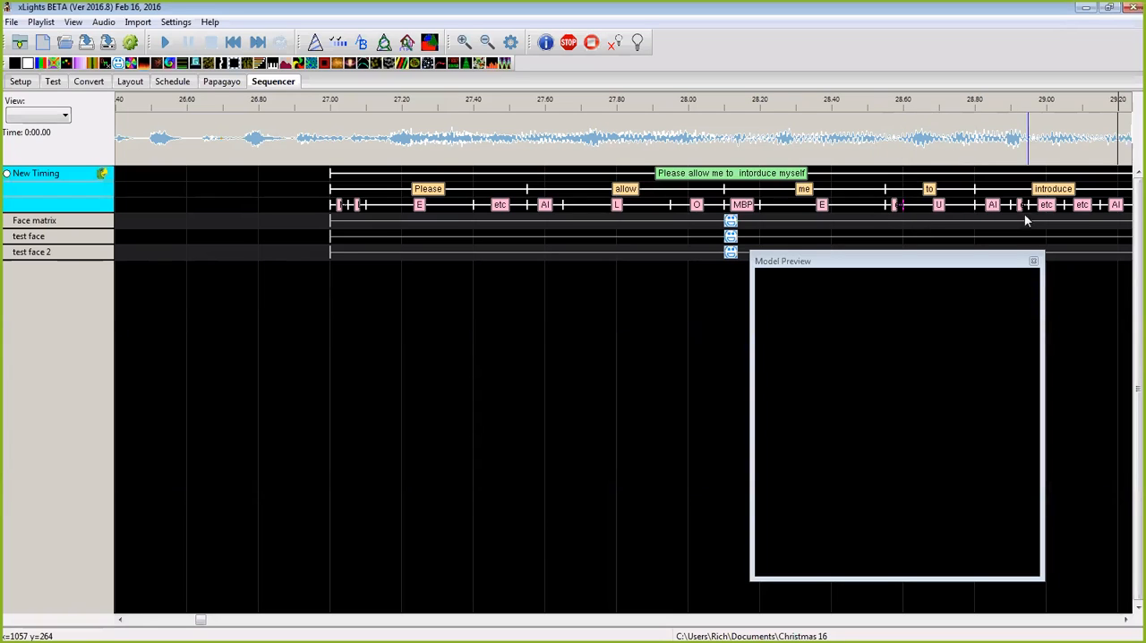
Step: Retime the phonemes of "introduce", deleting the extra etc after 28.95 and ending the etc before U at about 29.25
mouse_move(1011, 205)
mouse_down()
mouse_move(992, 206)
mouse_move(1011, 208)
mouse_up()
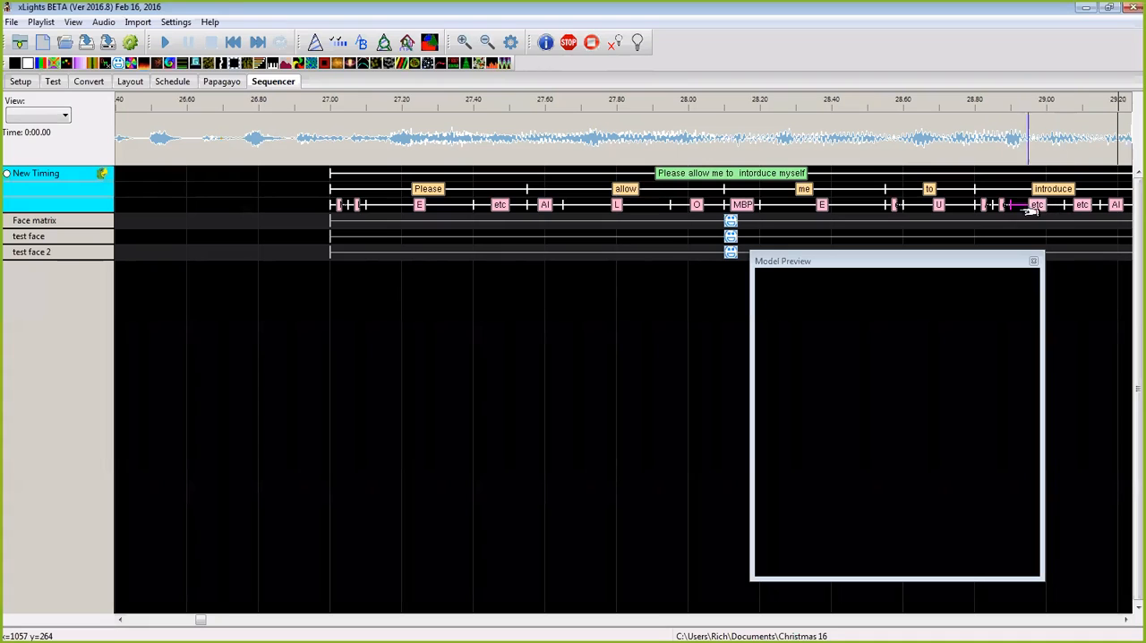
drag(1017, 206, 1026, 206)
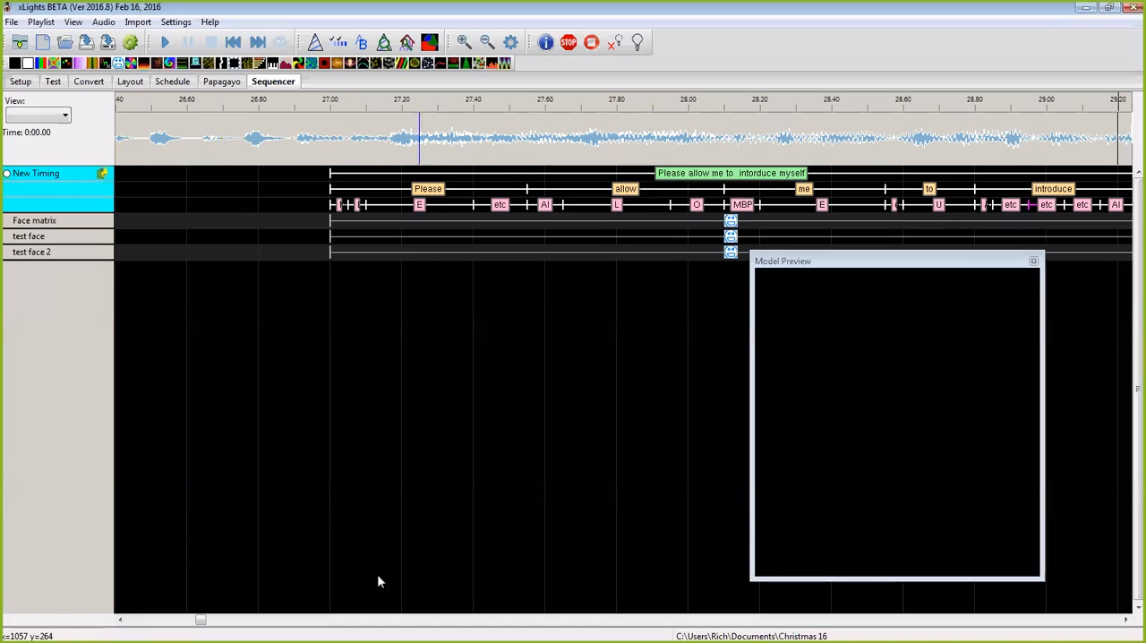
drag(204, 621, 208, 622)
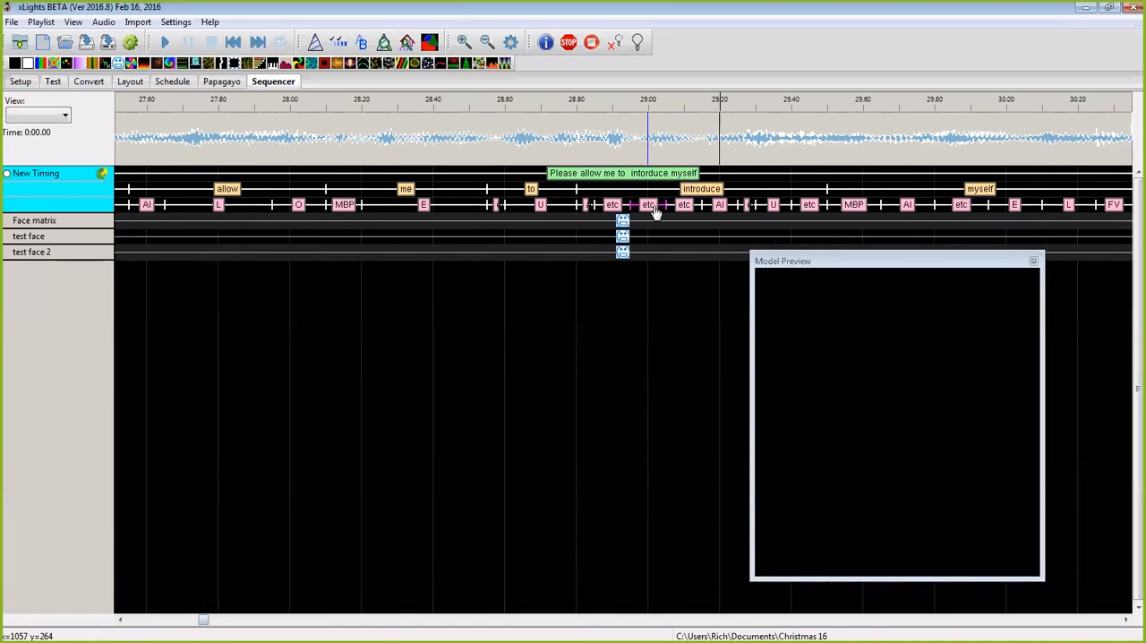
key(Delete)
drag(658, 205, 630, 206)
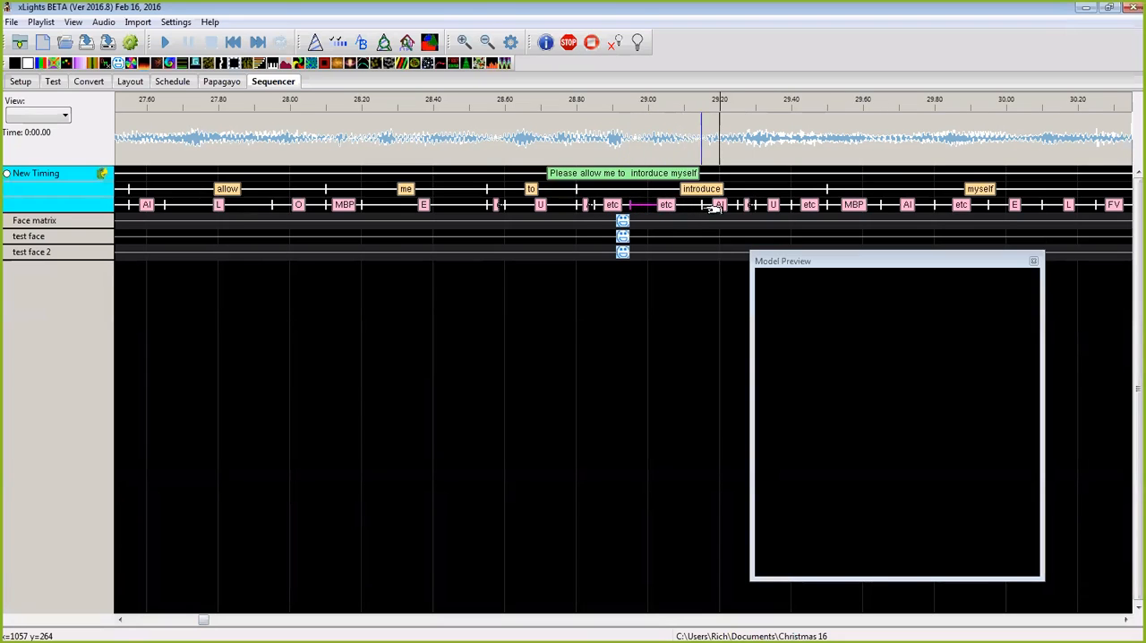
drag(706, 207, 737, 206)
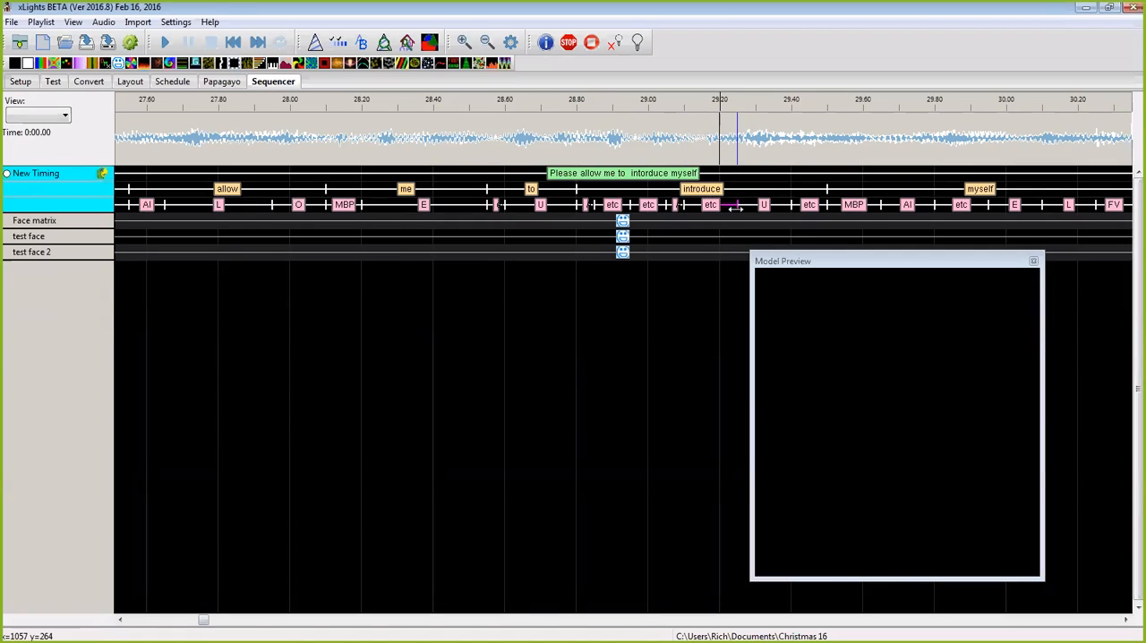
Step: Play the Face matrix effect in the model preview from about 0:26.5 and shift the effect to start at about 26.95
drag(851, 276, 792, 283)
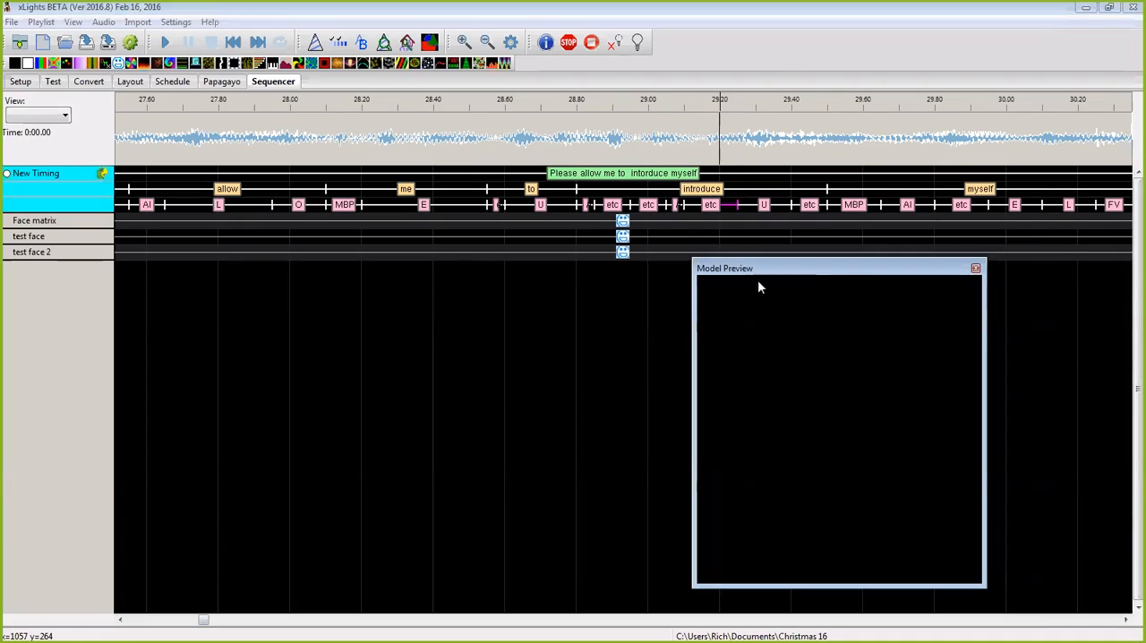
click(624, 224)
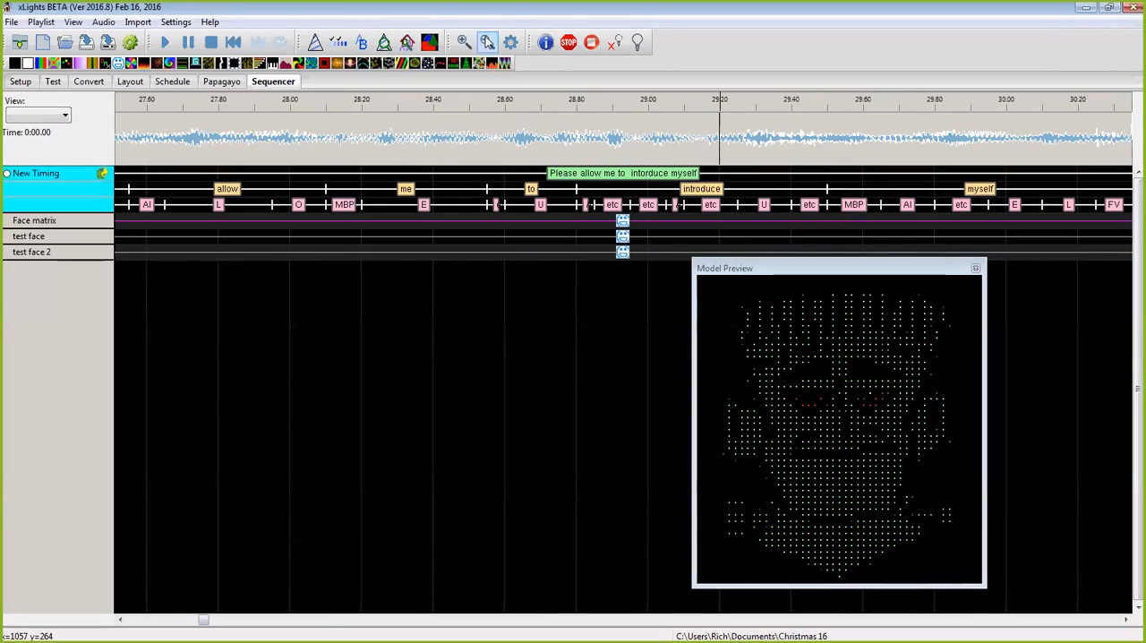
click(486, 42)
click(486, 42)
click(440, 138)
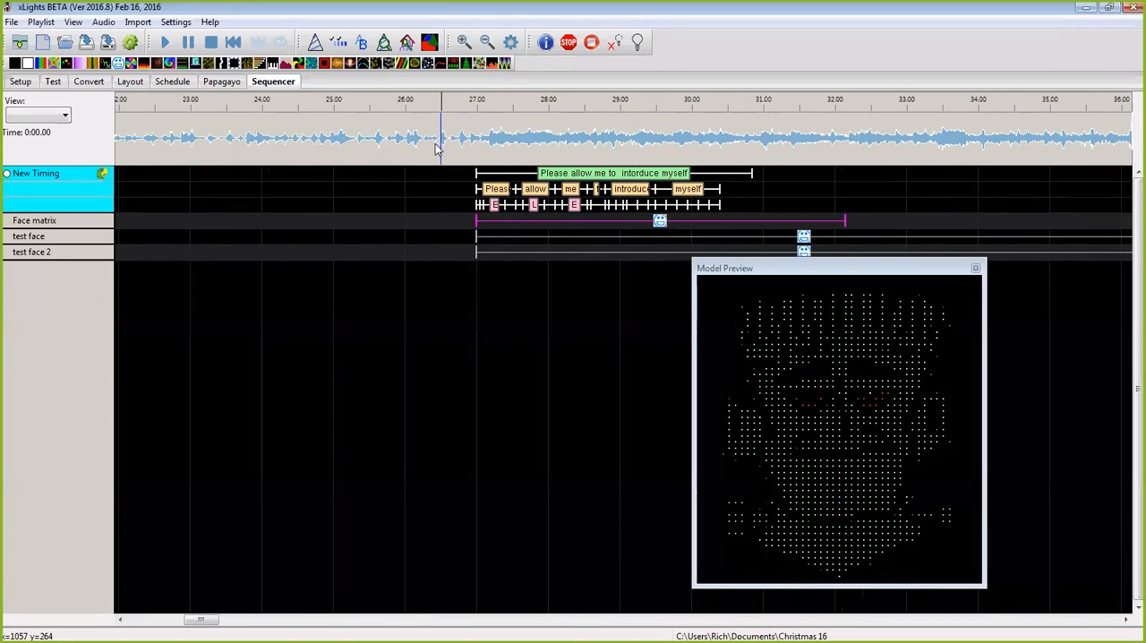
key(space)
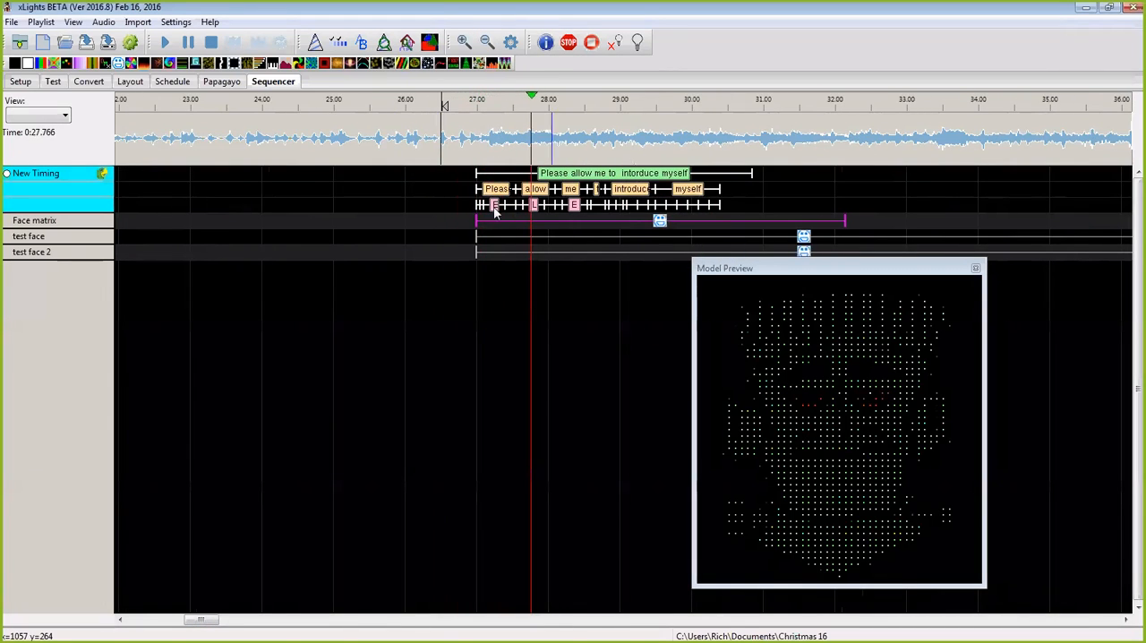
key(space)
drag(660, 224, 657, 223)
key(space)
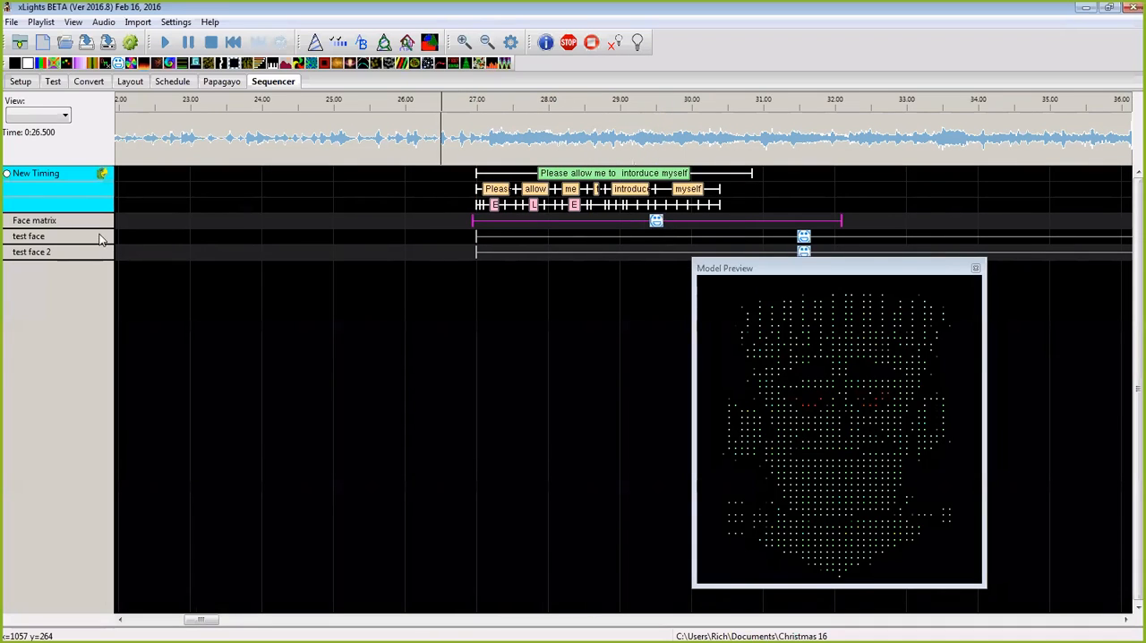
Step: Activate the New Timing track and replay the sequence from about 0:26.15
click(94, 221)
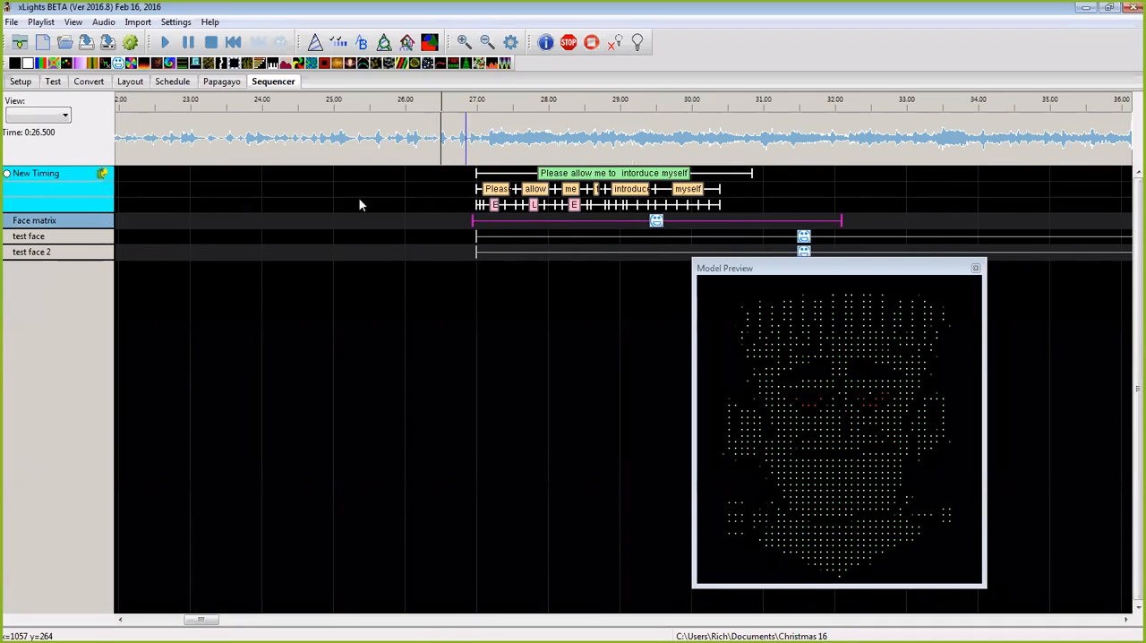
click(11, 177)
click(354, 157)
click(419, 151)
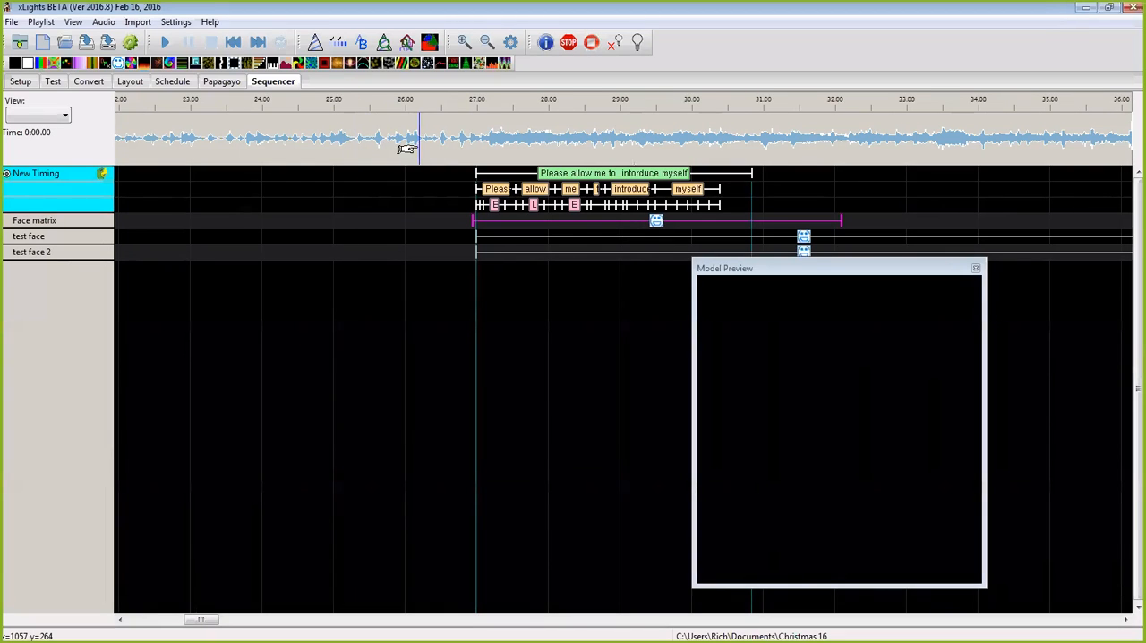
key(space)
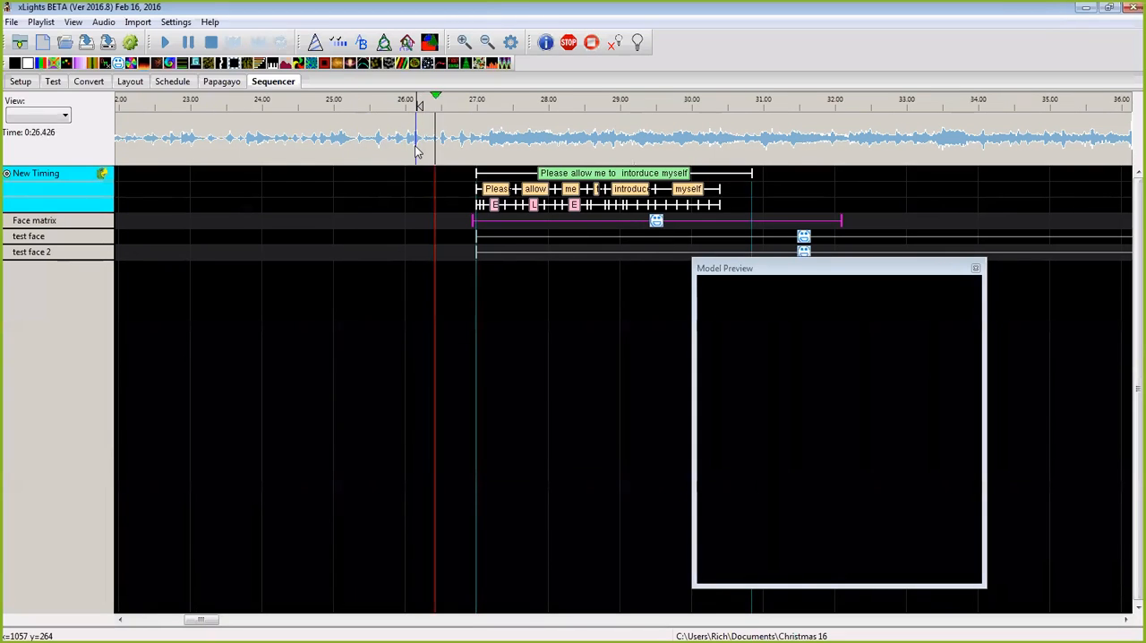
key(space)
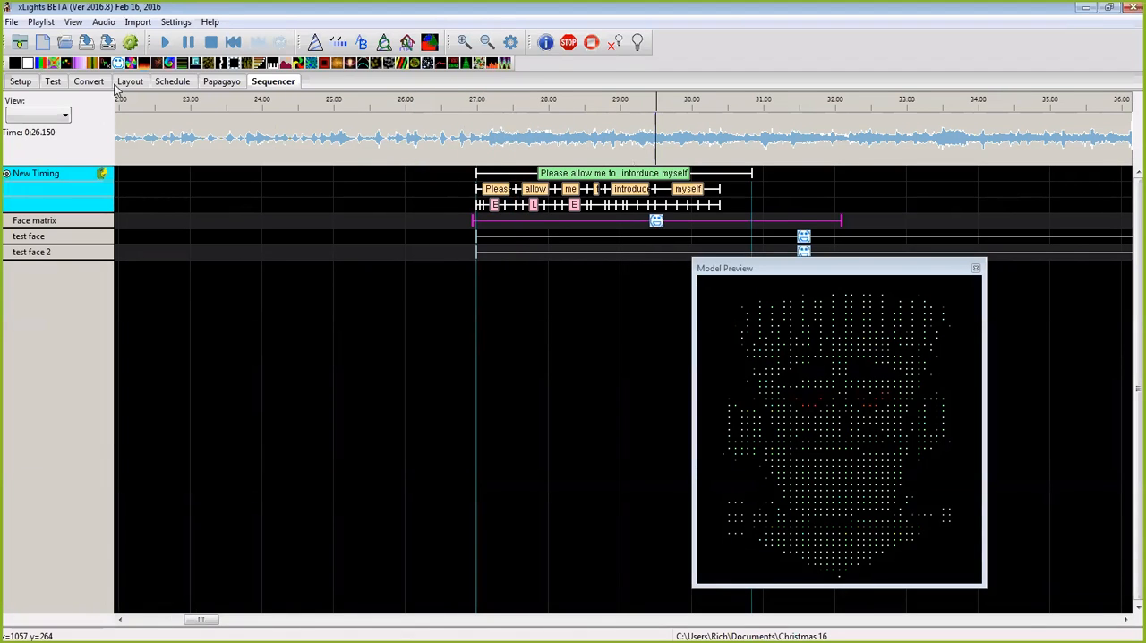
Step: Check the image assignments in the Face matrix model's Frankinstine 3 face definition in the layout, then return to the sequencer
click(130, 82)
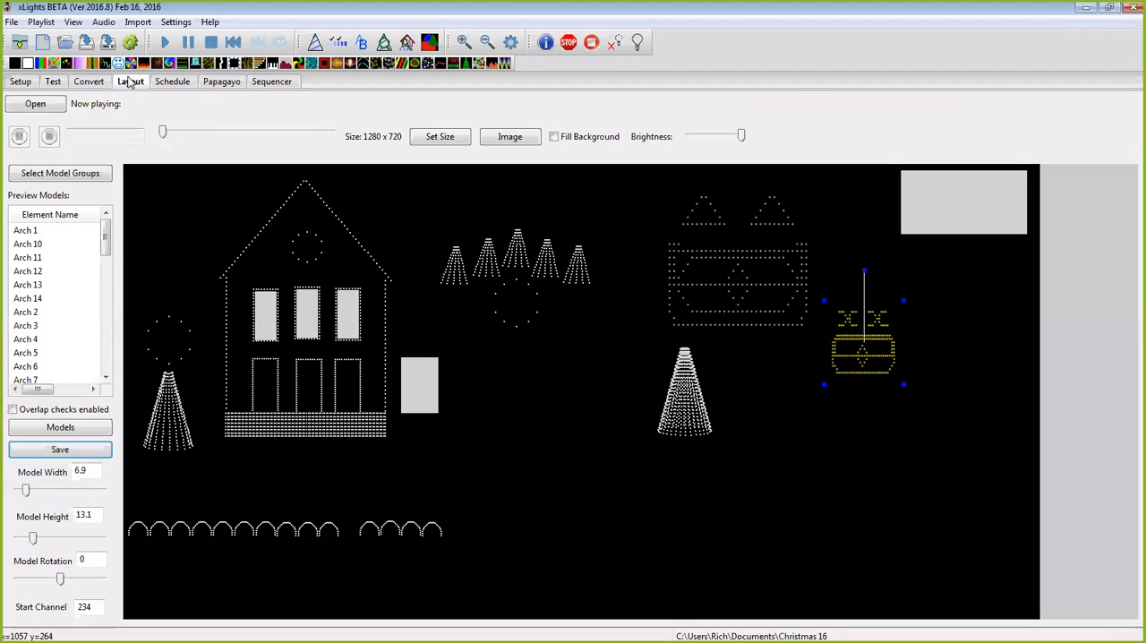
right_click(418, 388)
click(466, 394)
click(503, 447)
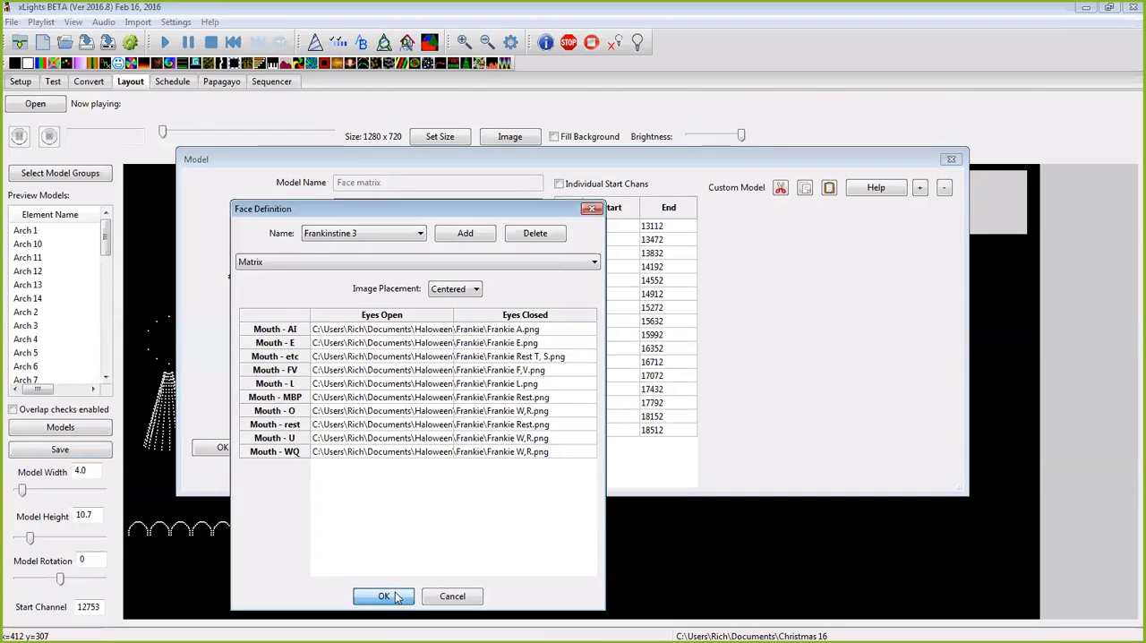
click(403, 596)
click(222, 447)
click(278, 82)
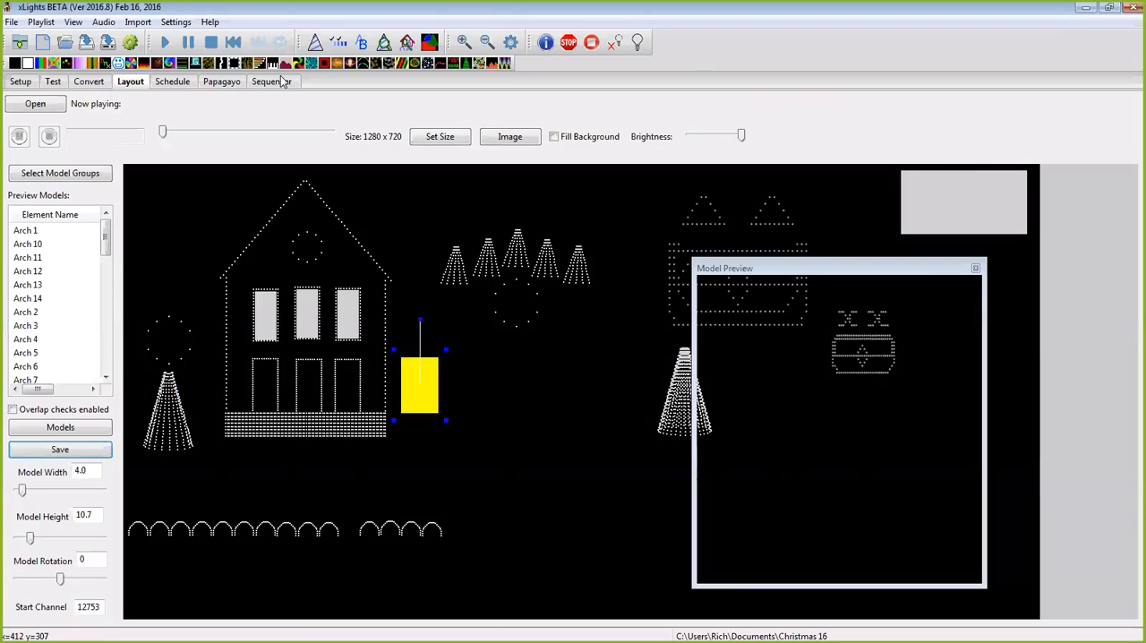
Step: Preview the test face effect while playing from about 0:26.5, and compare it with the Face matrix effect
click(791, 240)
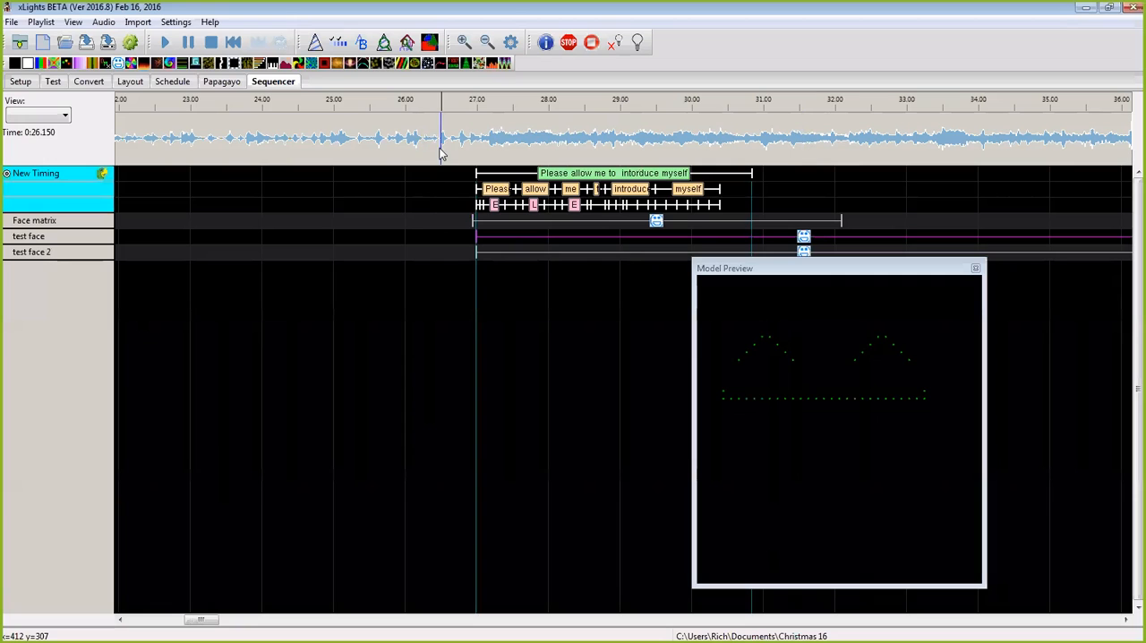
key(space)
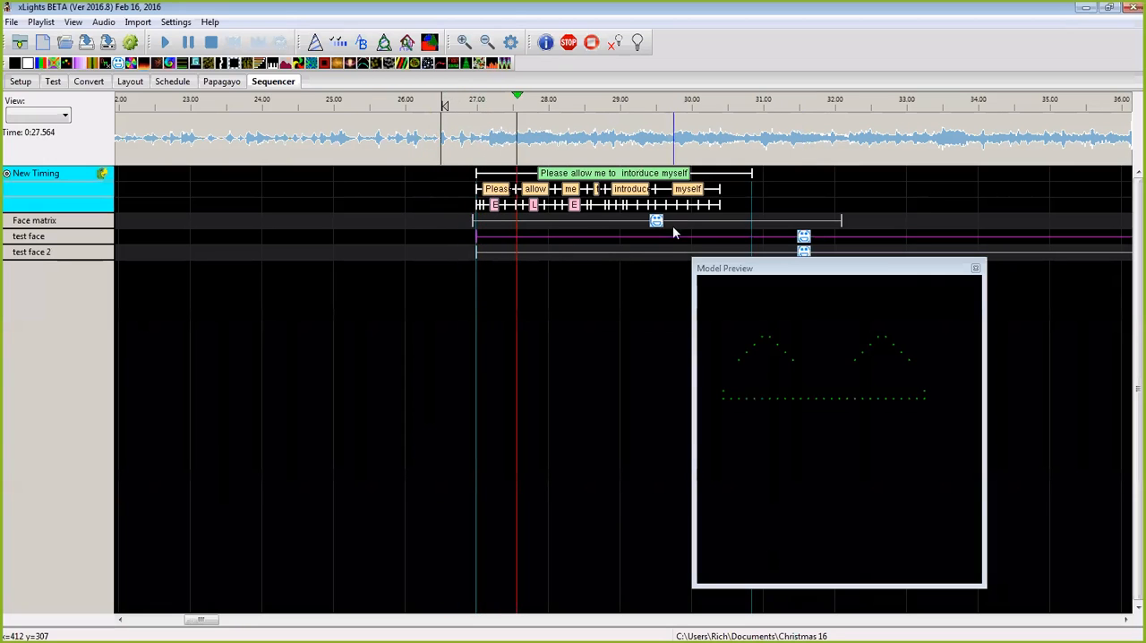
click(657, 222)
click(670, 190)
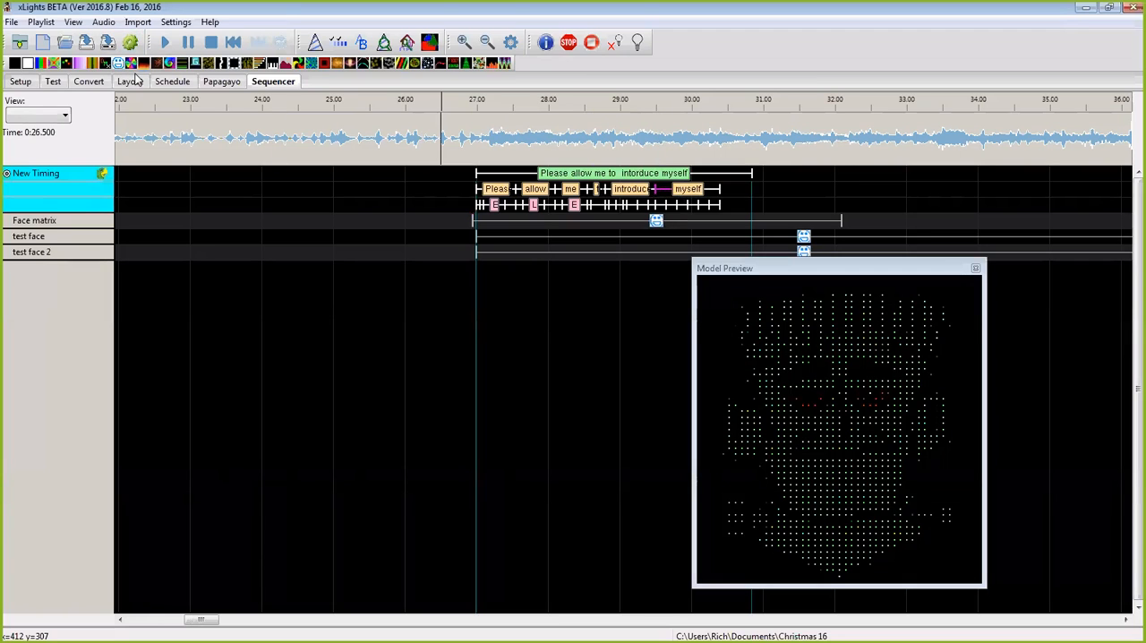
Step: Render all the effects in the sequence and close the sign-in window that is covering the timeline
click(130, 42)
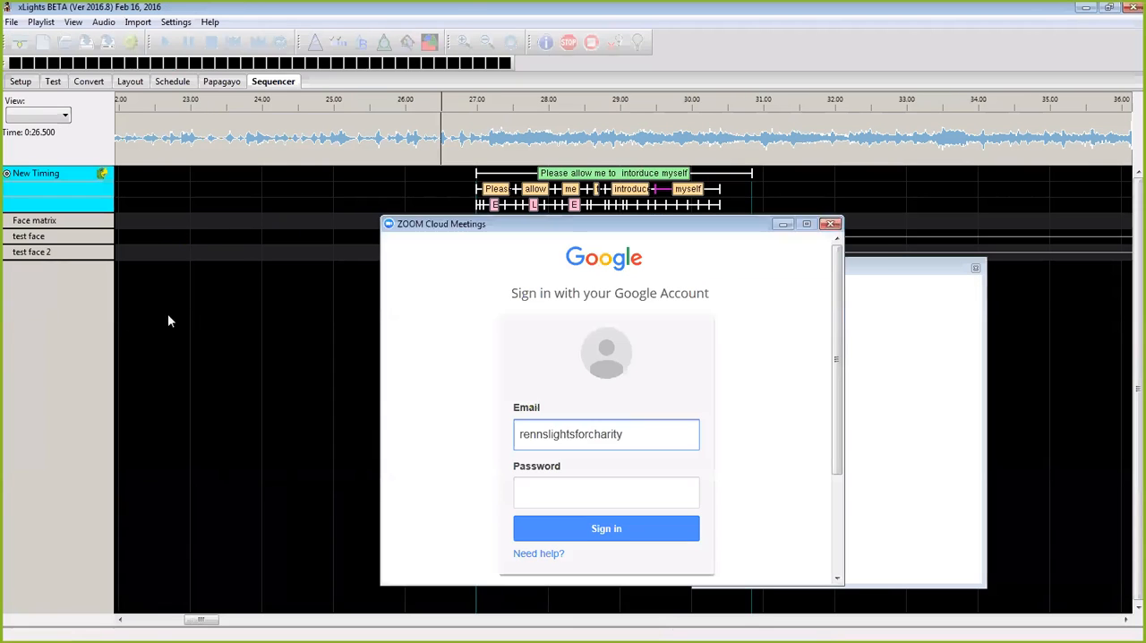
click(830, 225)
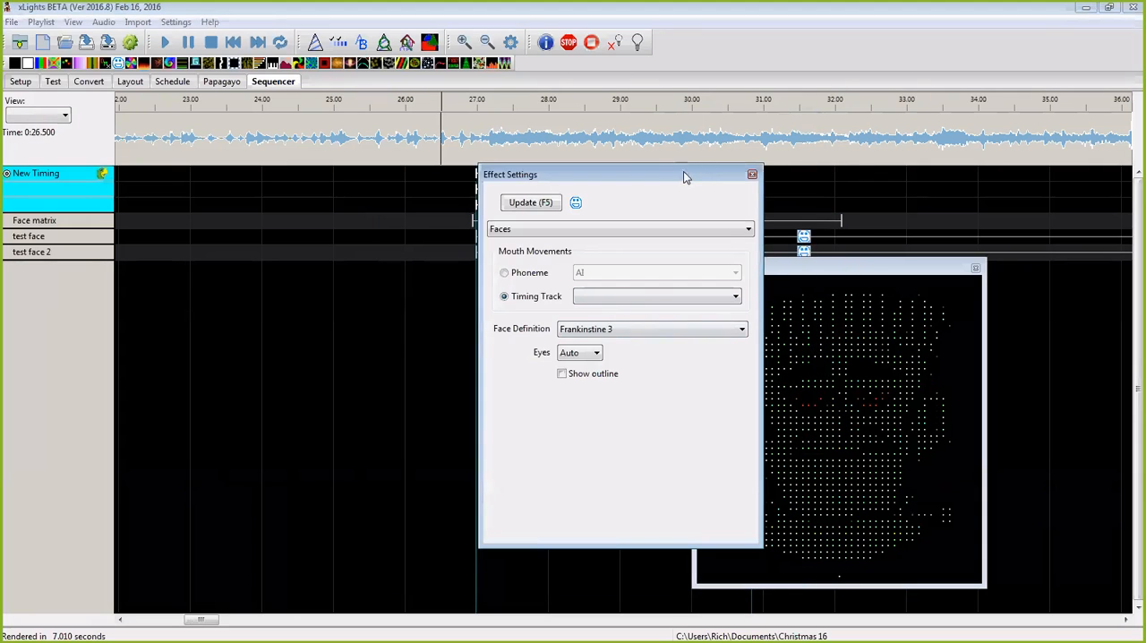
Step: Set the Face matrix effect's mouth-movement timing track to New Timing and move the settings window off the timeline
drag(683, 175, 392, 172)
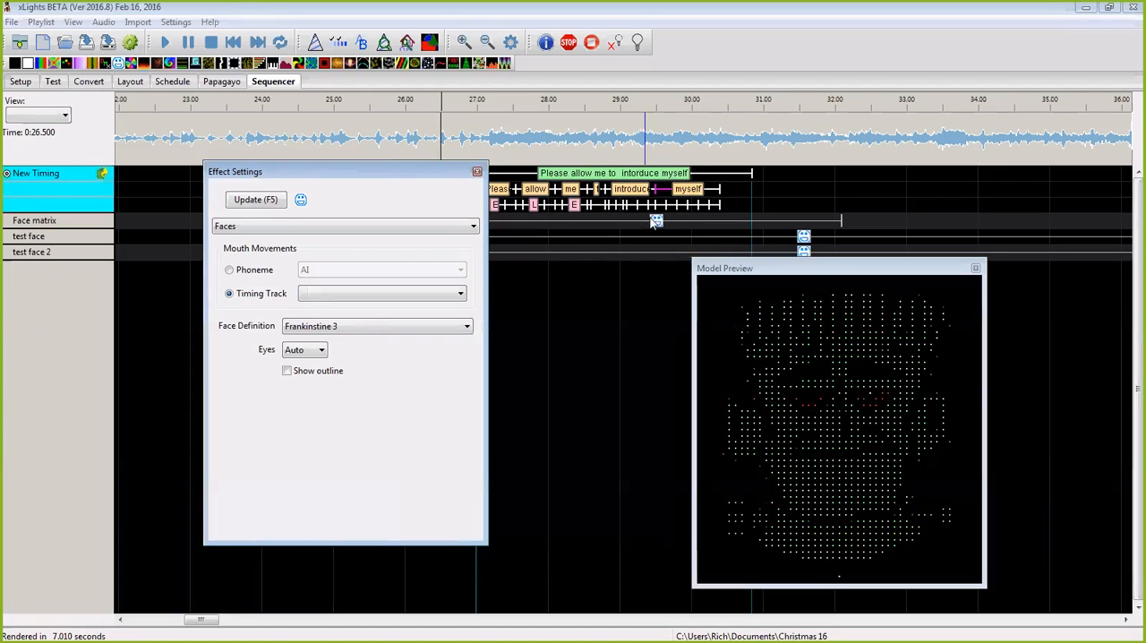
click(461, 294)
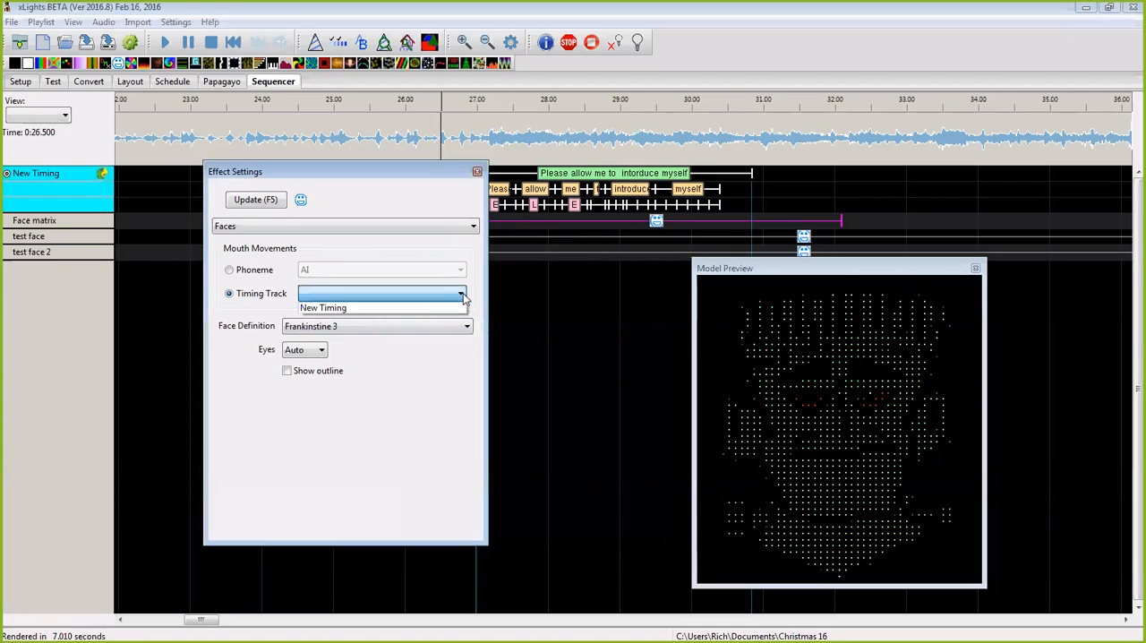
click(424, 310)
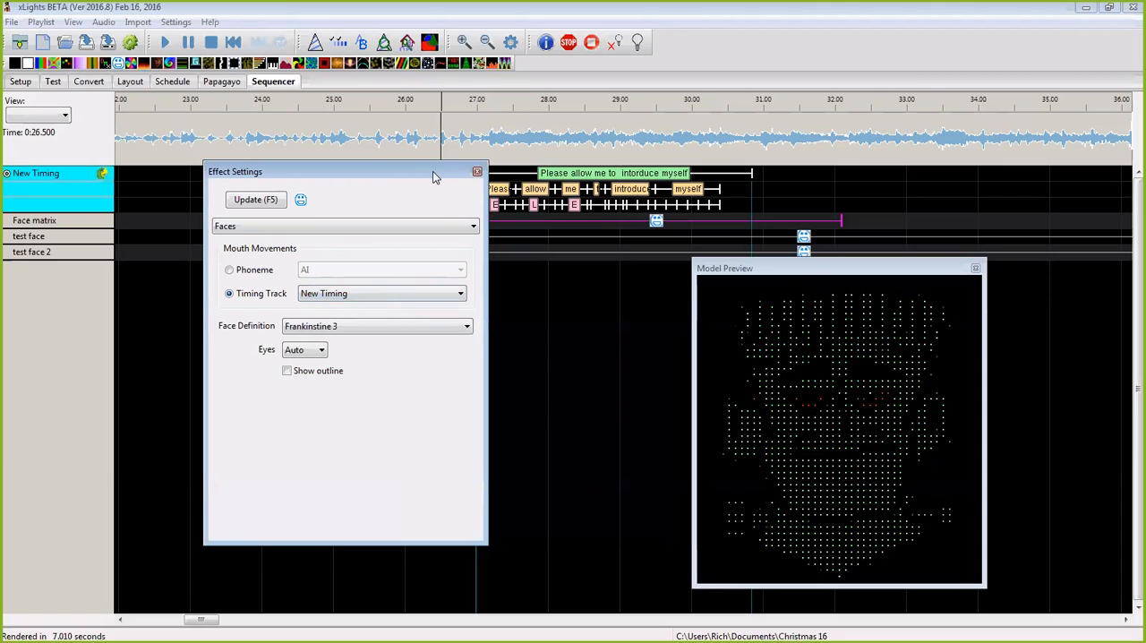
drag(432, 171, 1145, 172)
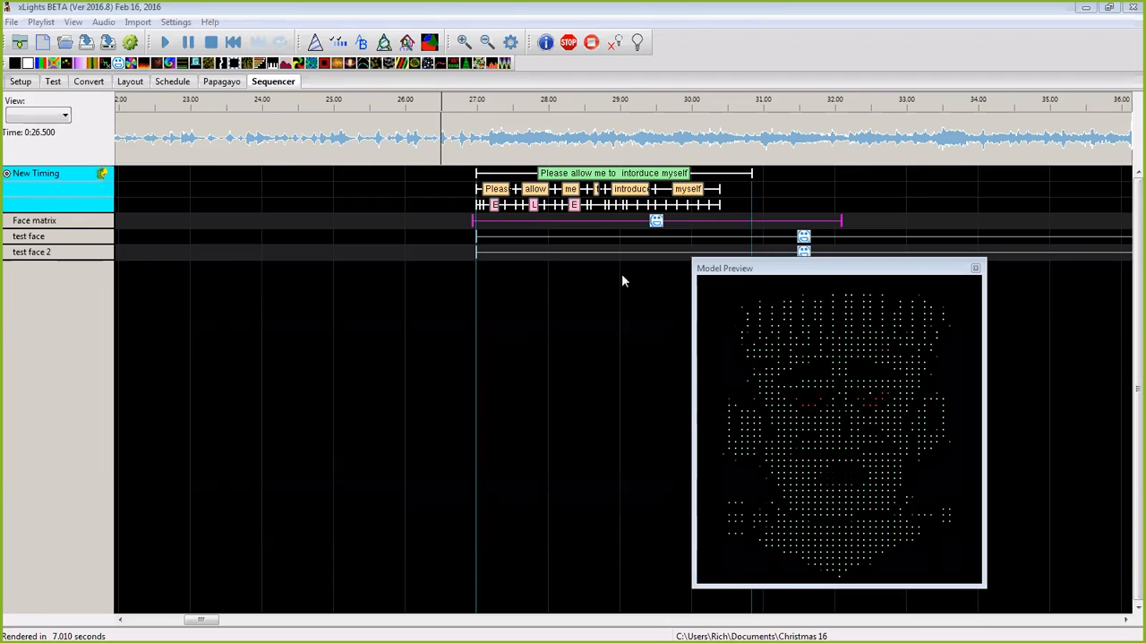
Step: Extend the start of the test face effect to about 26.95 s and set its timing track to New Timing
drag(479, 237, 473, 237)
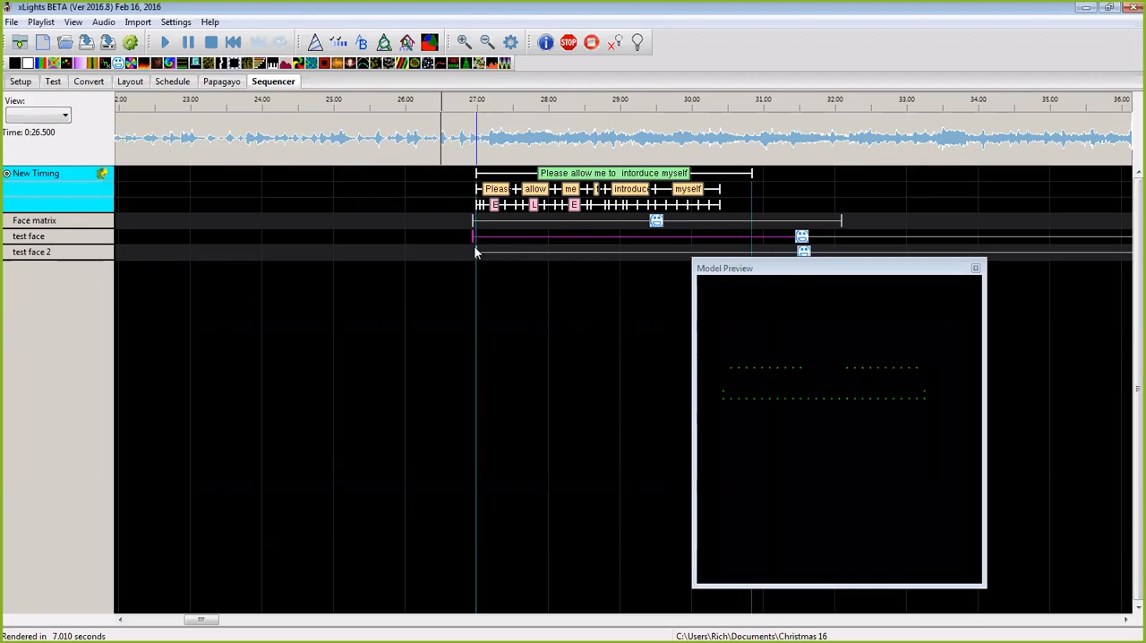
click(478, 251)
click(796, 239)
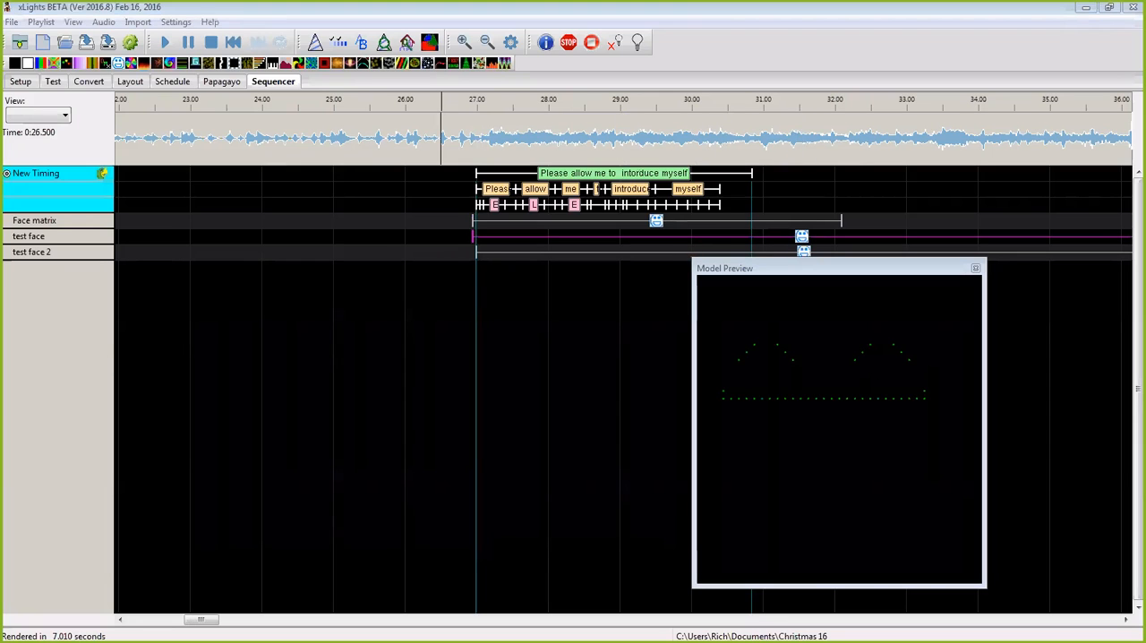
click(357, 320)
click(330, 336)
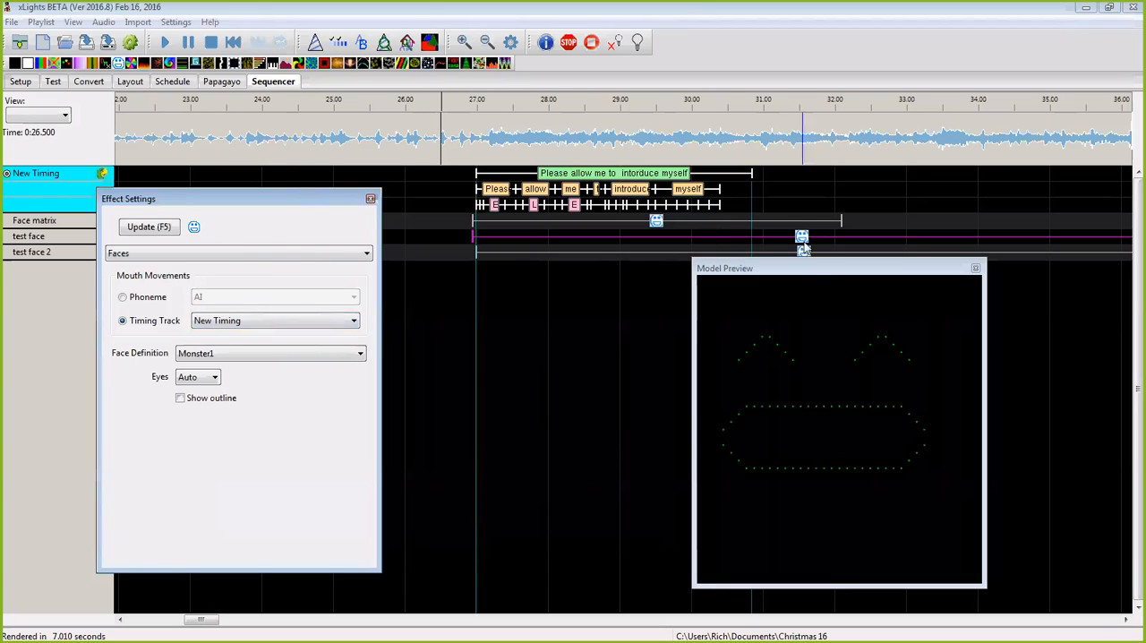
Step: Try to set the test face 2 effect's timing track to New Timing, and move the settings window off the timeline
click(498, 253)
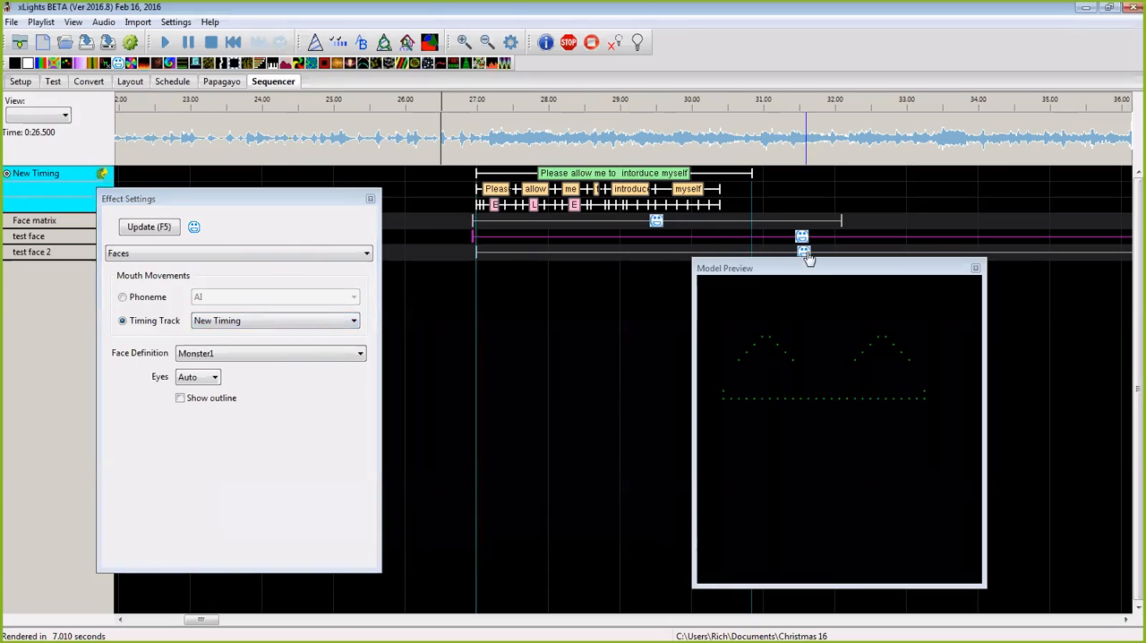
click(359, 321)
click(306, 340)
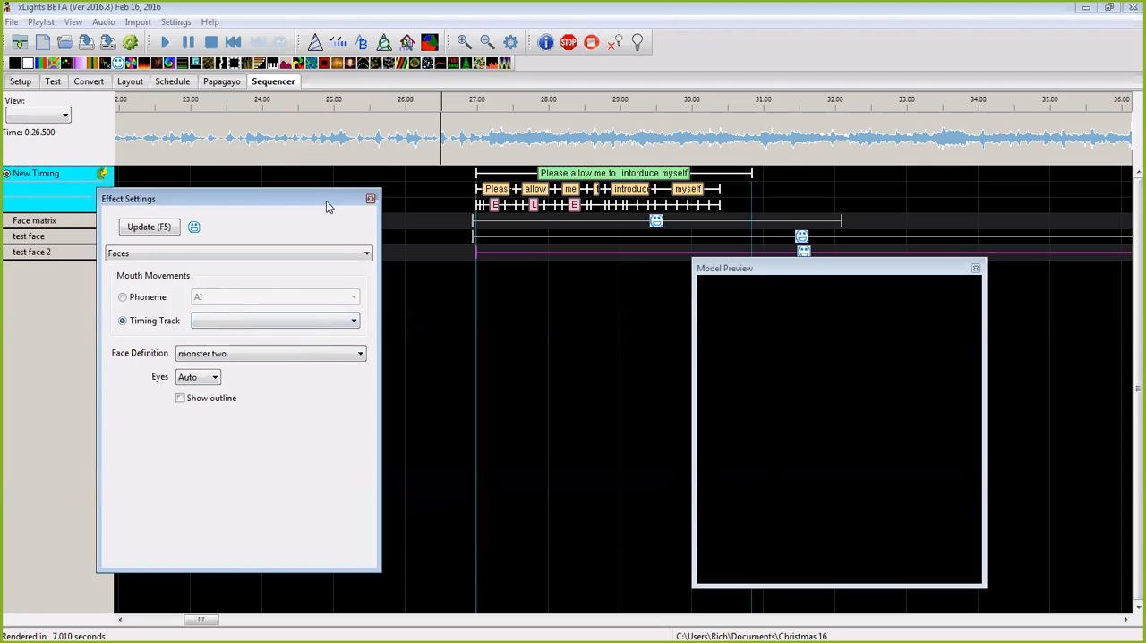
drag(326, 202, 1145, 215)
Step: Play the sequence from about 26.5 s, and preview the Face matrix effect while playing from about 26.25 s
drag(893, 273, 898, 286)
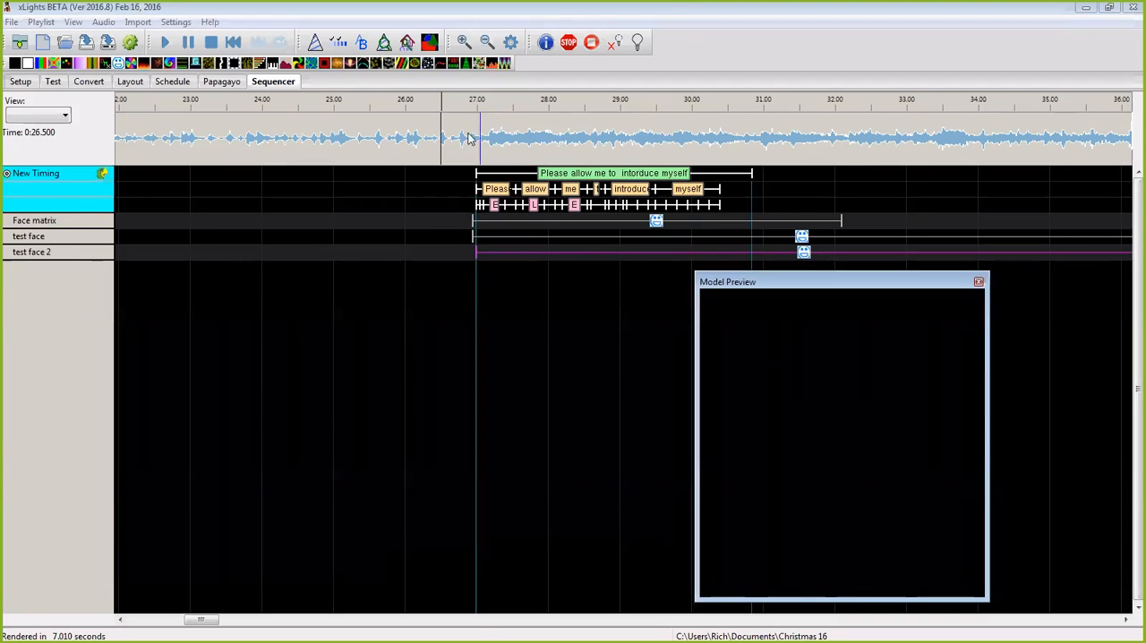
click(445, 104)
key(space)
key(space)
click(659, 226)
click(423, 140)
key(space)
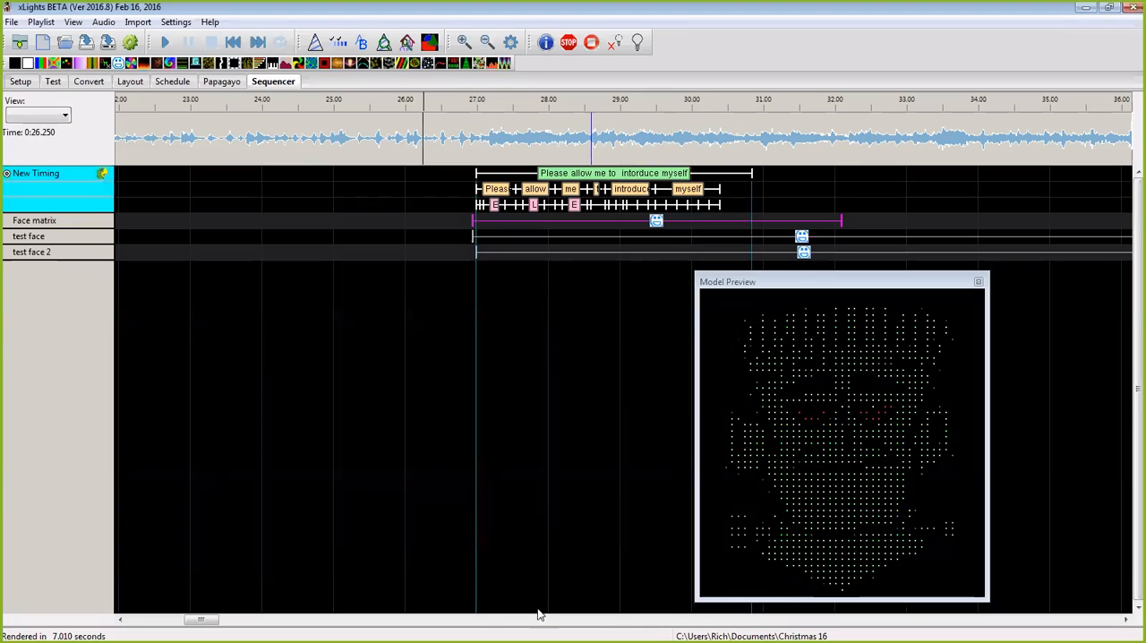
Step: Listen for the next lyric phrase and add a phrase timing mark from about 30.95 to 34.3 s on New Timing
drag(204, 621, 217, 620)
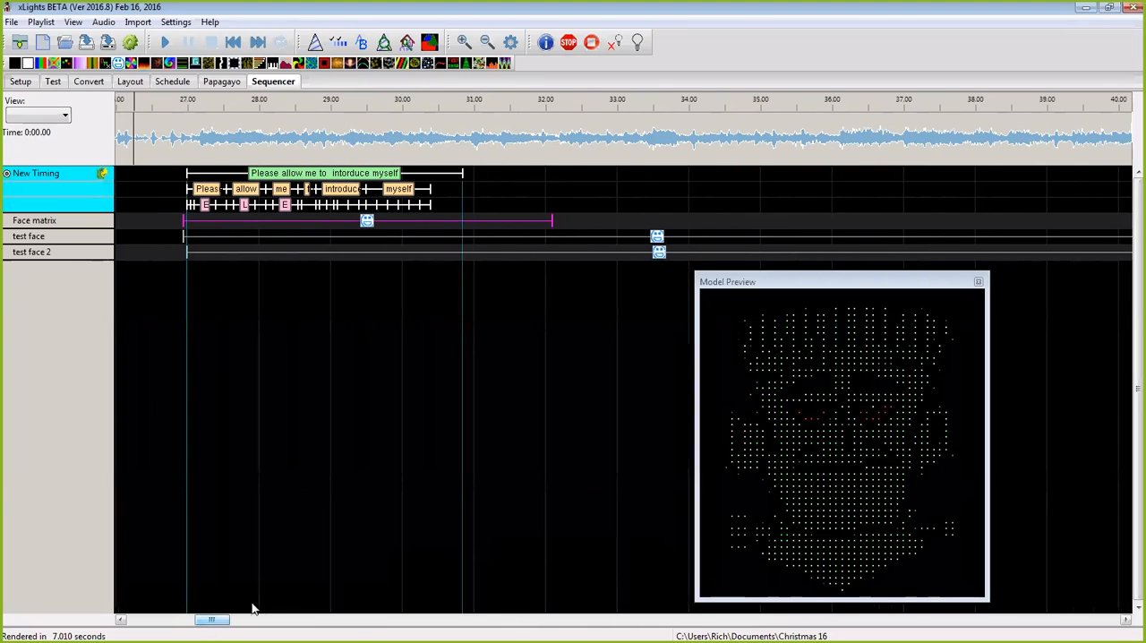
click(473, 141)
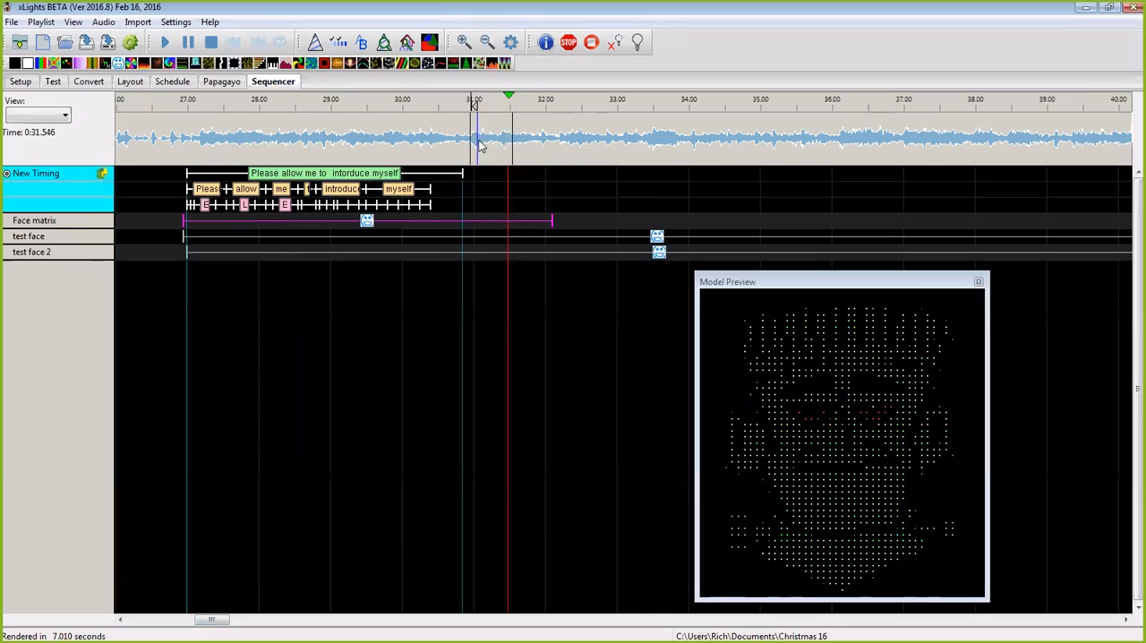
click(467, 141)
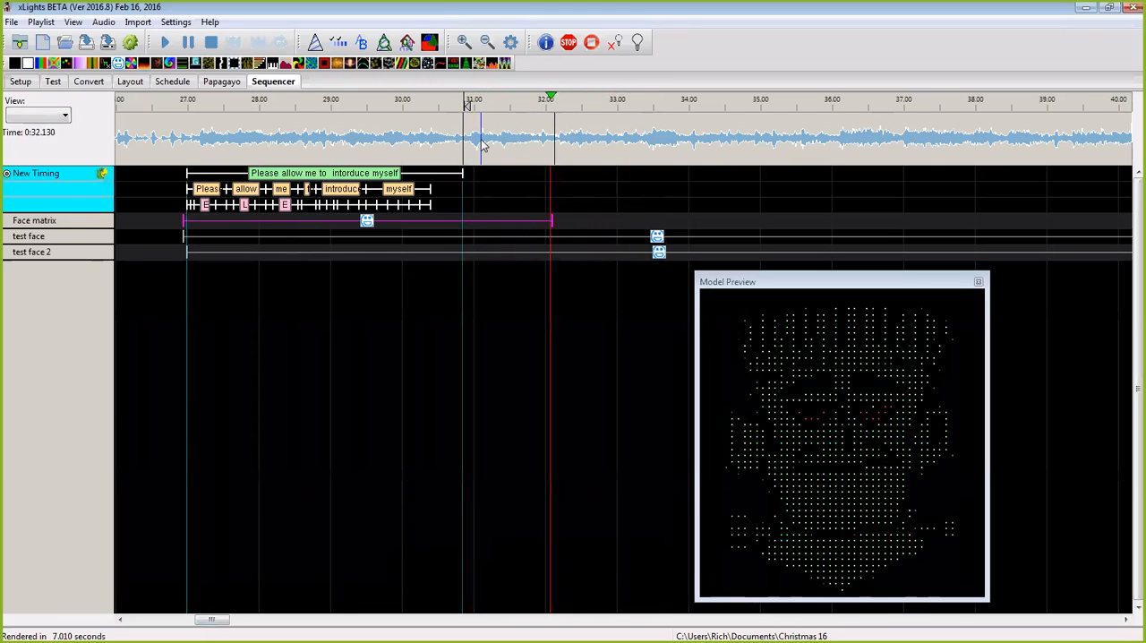
key(space)
drag(467, 139, 659, 146)
drag(471, 141, 712, 134)
key(t)
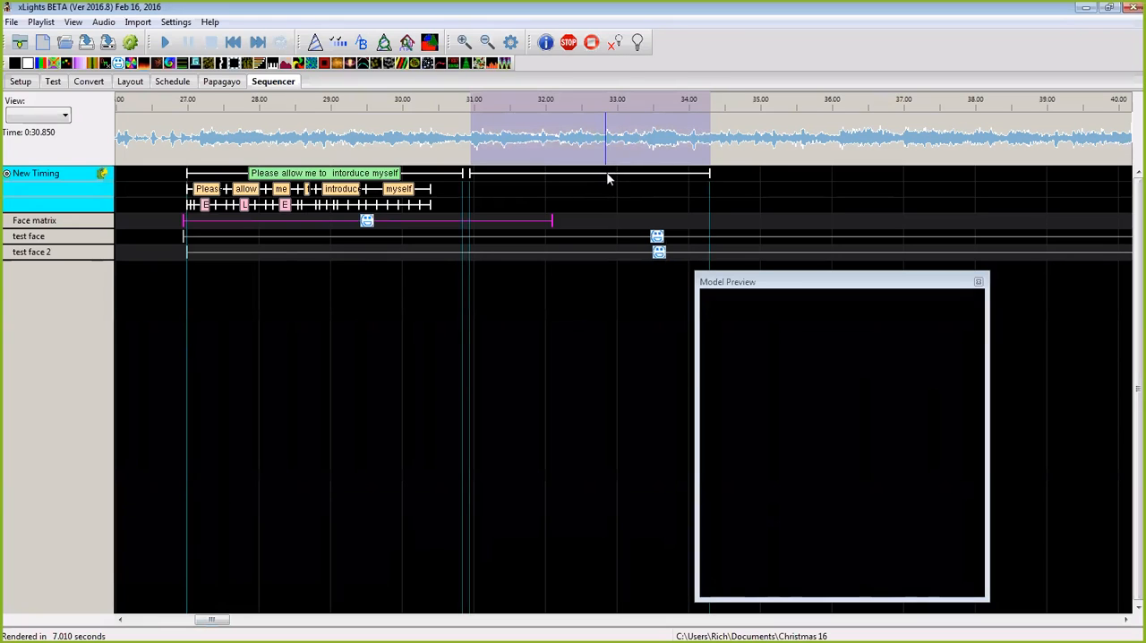
Step: Label the new phrase mark "I am a man of wealth and taste"
double_click(608, 178)
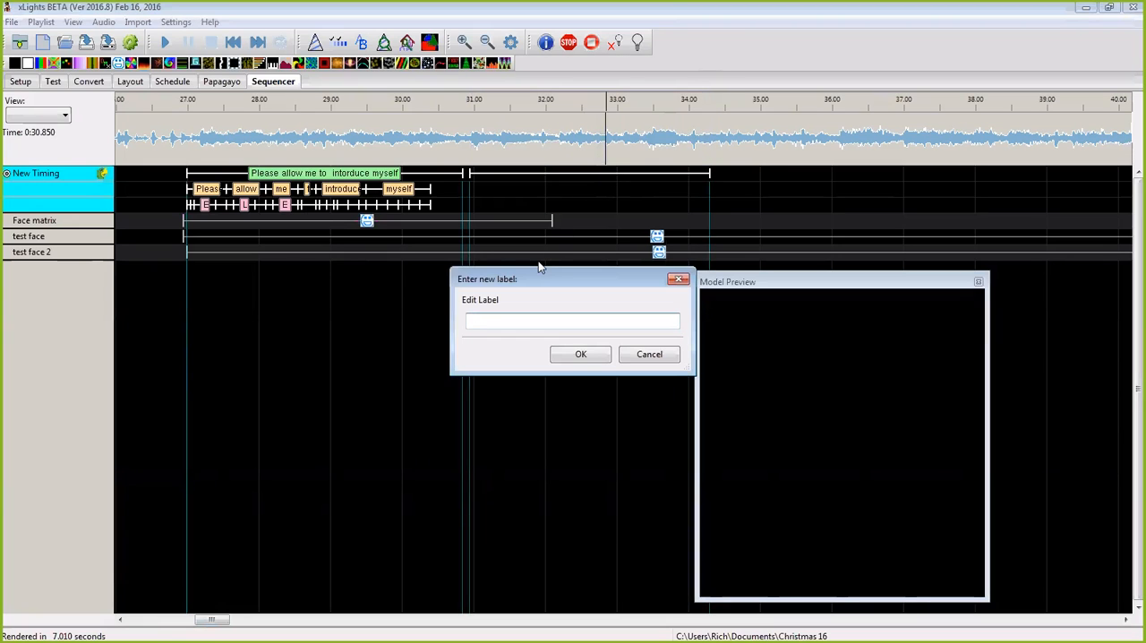
text(I)
text(an of wealth and)
click(582, 355)
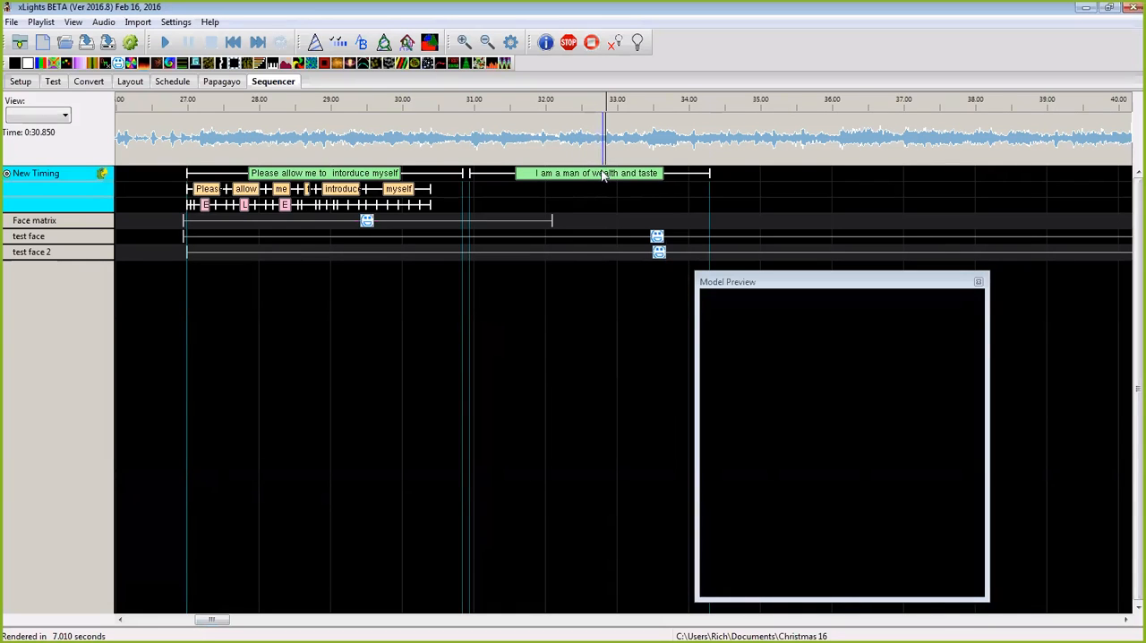
Step: Break the second phrase down into words and play the song from about 30.85 s
click(464, 42)
right_click(567, 177)
click(609, 181)
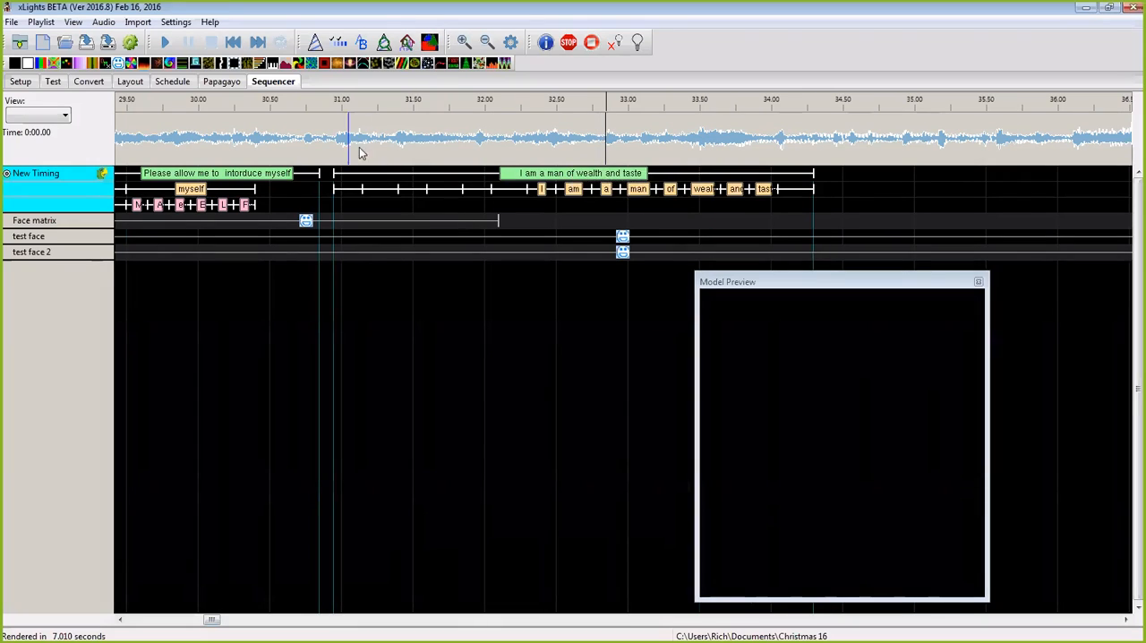
click(321, 105)
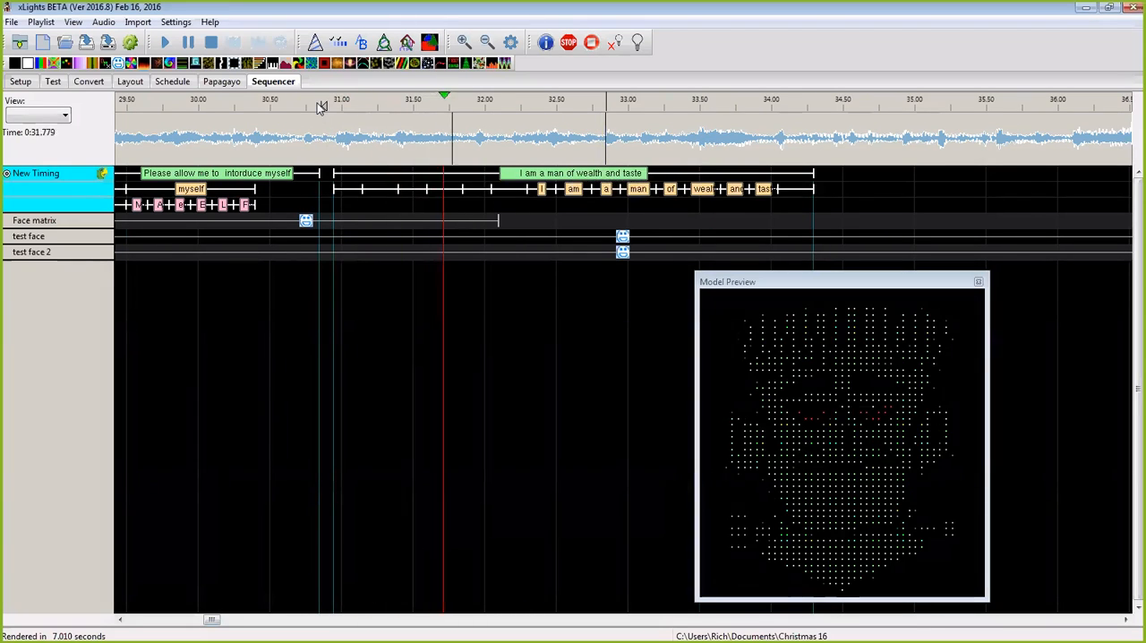
Step: Delete all the blank and word marks under the second phrase, and break the phrase down into words again
click(508, 191)
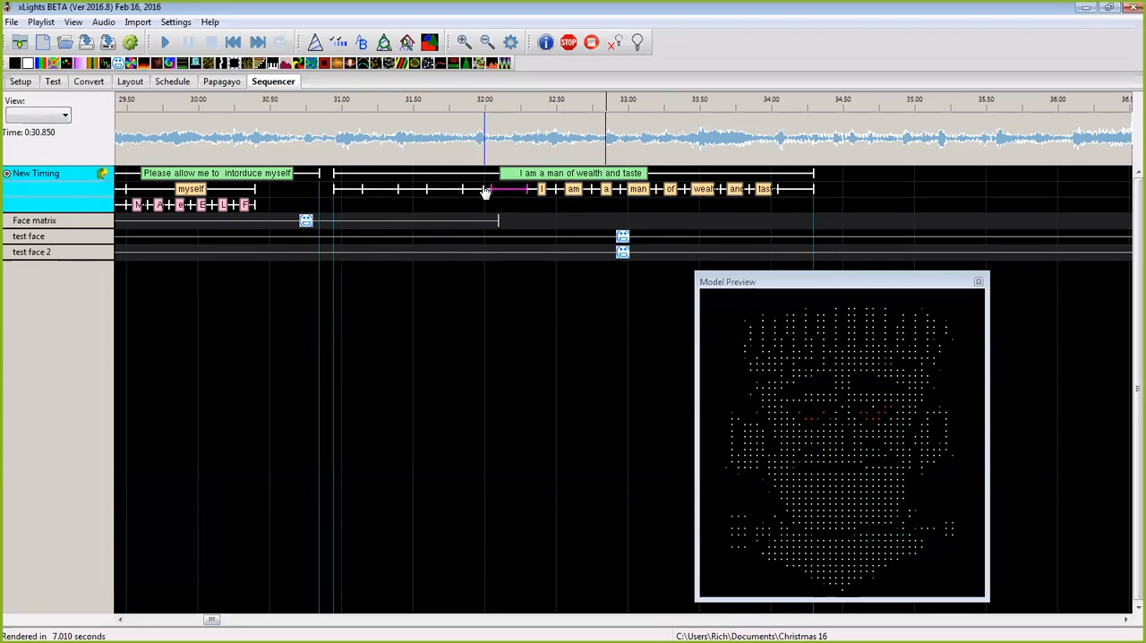
key(Delete)
click(449, 190)
key(Delete)
click(474, 194)
key(Delete)
click(441, 192)
key(Delete)
click(418, 194)
key(Delete)
click(385, 195)
key(Delete)
click(356, 191)
key(Delete)
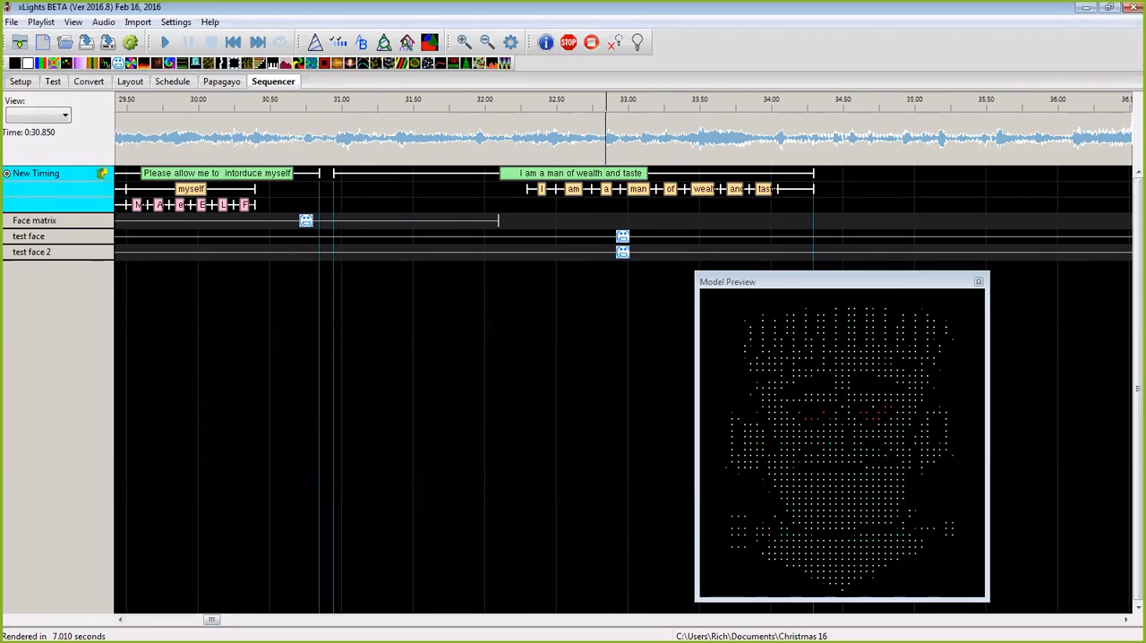
drag(488, 182, 815, 188)
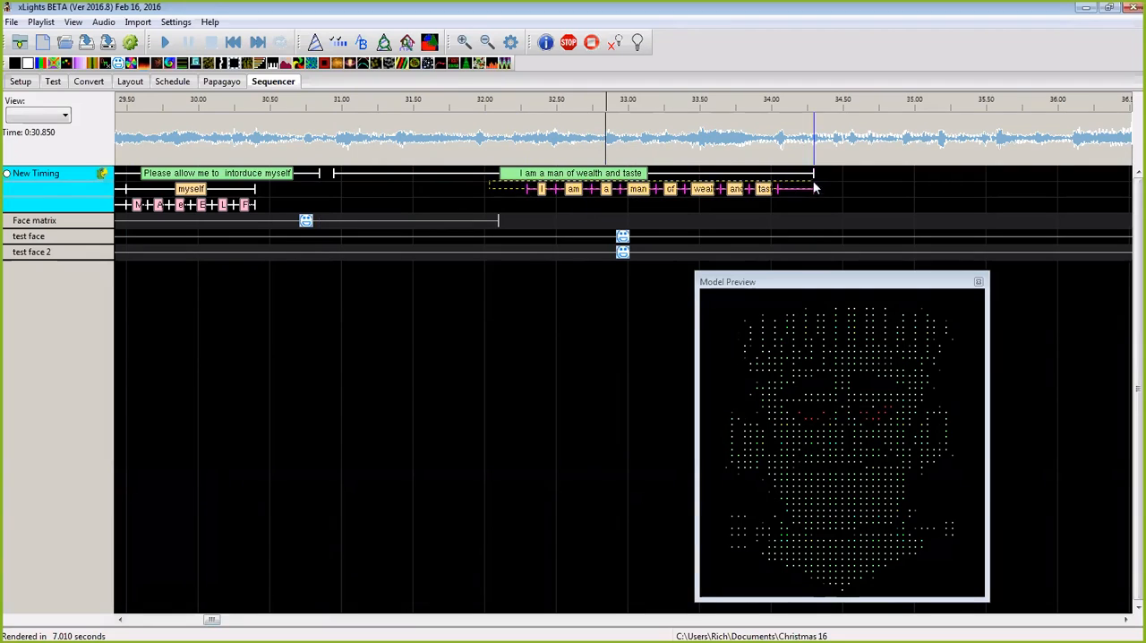
key(Delete)
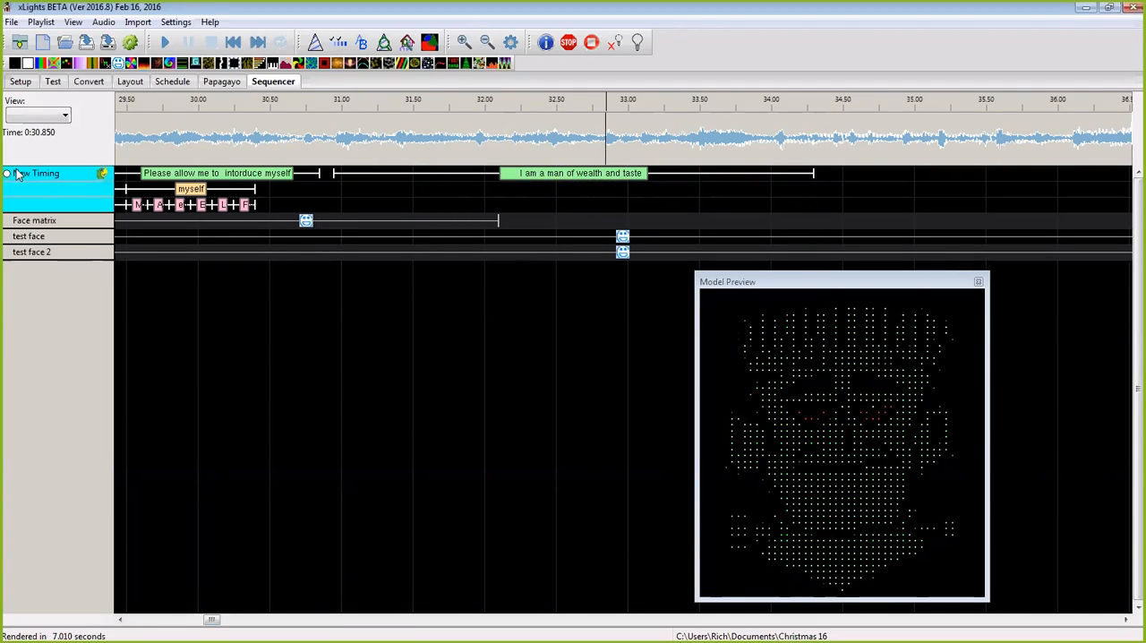
right_click(514, 175)
click(543, 186)
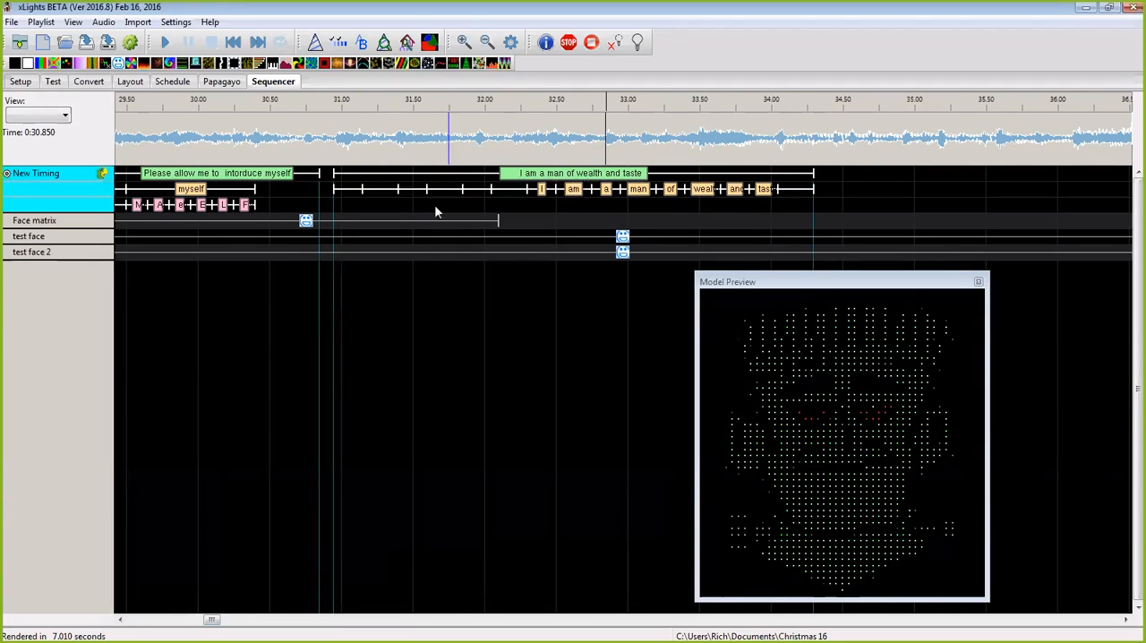
Step: Remove the leading spaces from the phrase label "I am a man of wealth and taste"
double_click(523, 178)
click(483, 320)
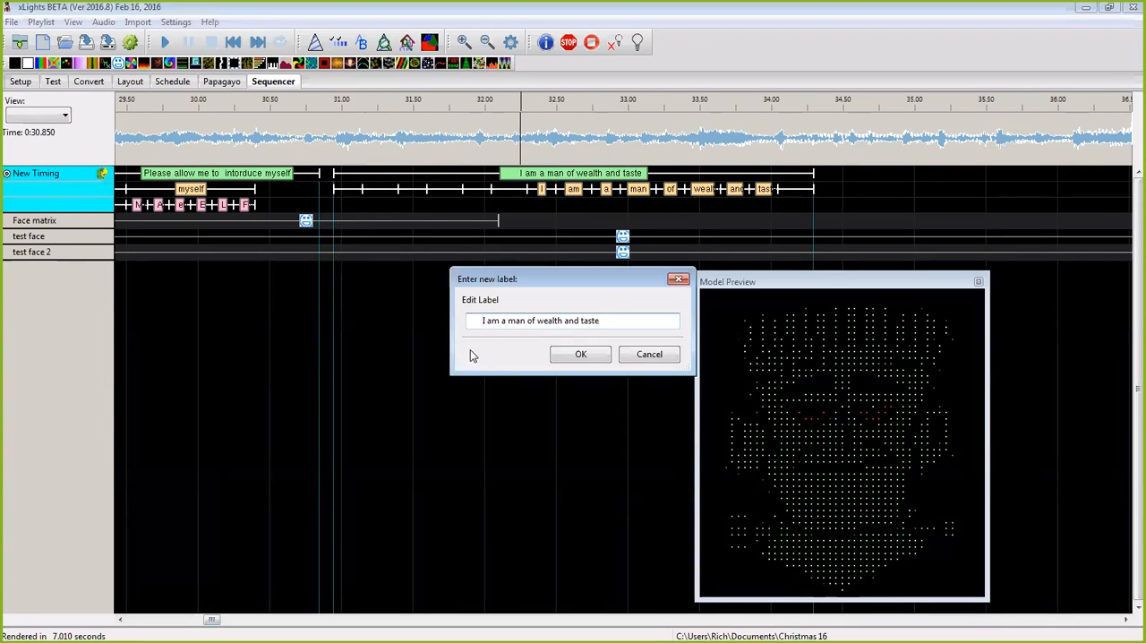
key(BackSpace)
key(BackSpace)
key(BackSpace)
key(BackSpace)
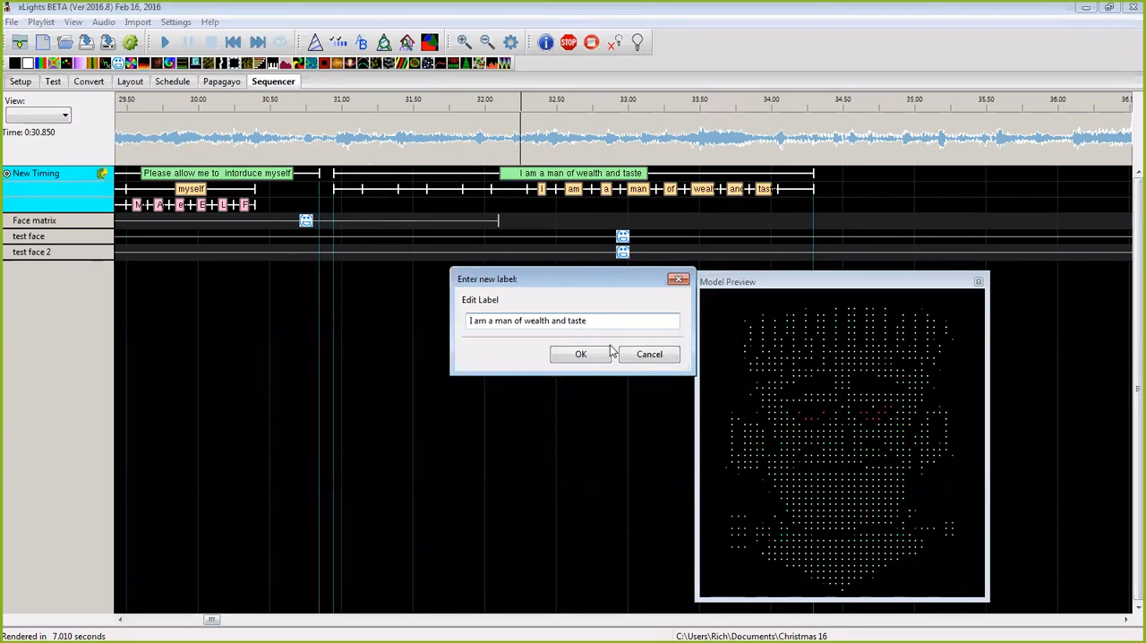
click(582, 354)
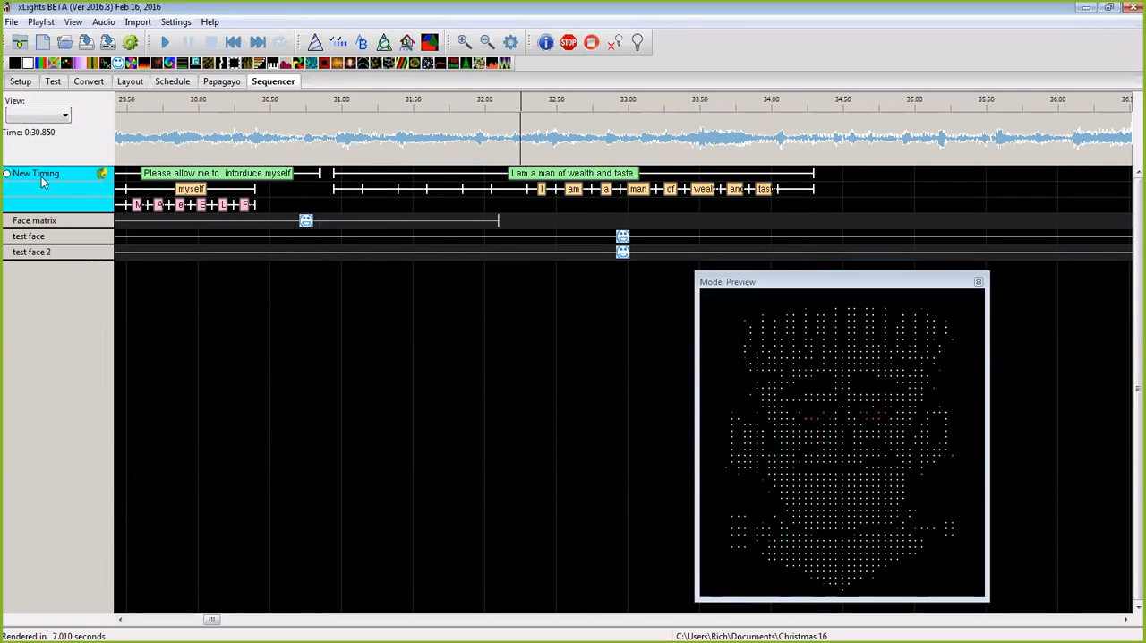
Step: Delete the old word marks under the second phrase and break the corrected phrase down into words
drag(320, 190, 821, 192)
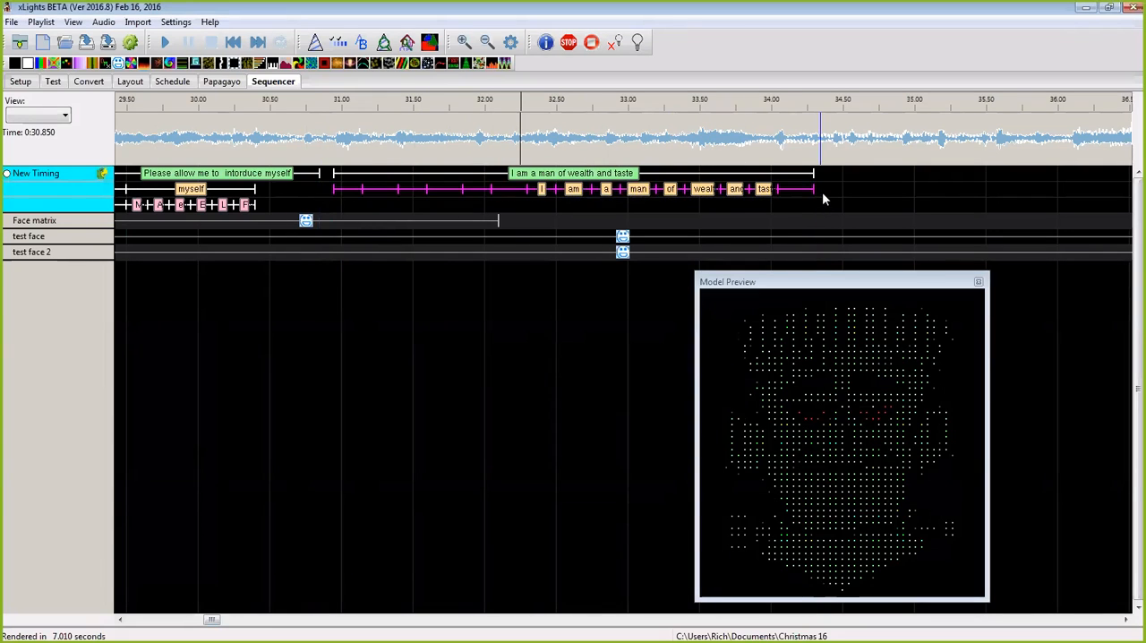
key(Delete)
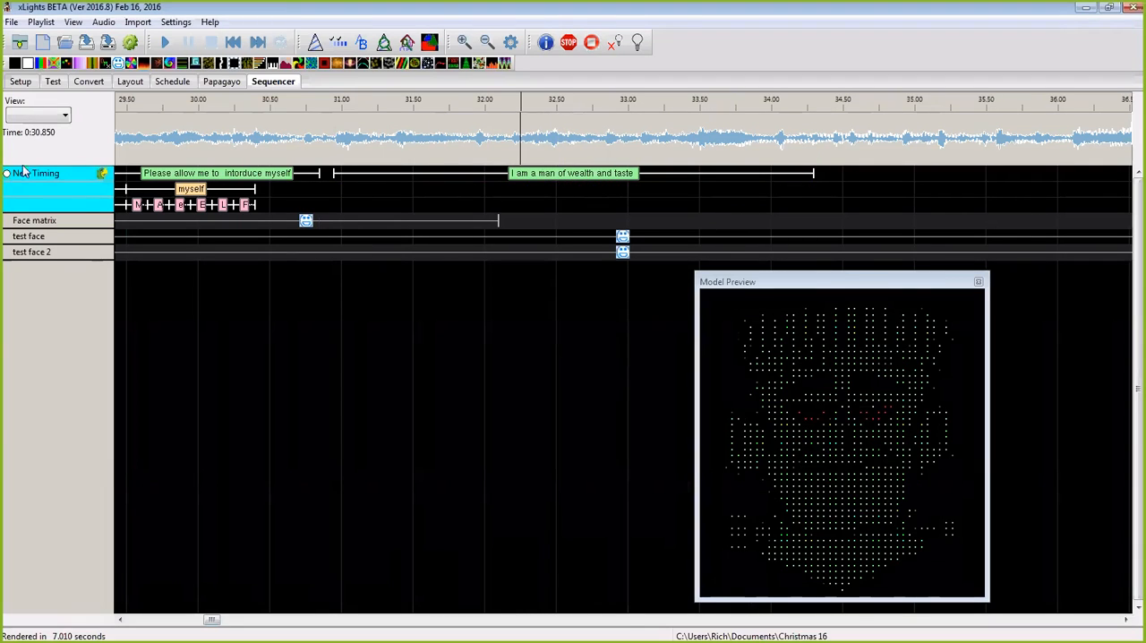
right_click(542, 176)
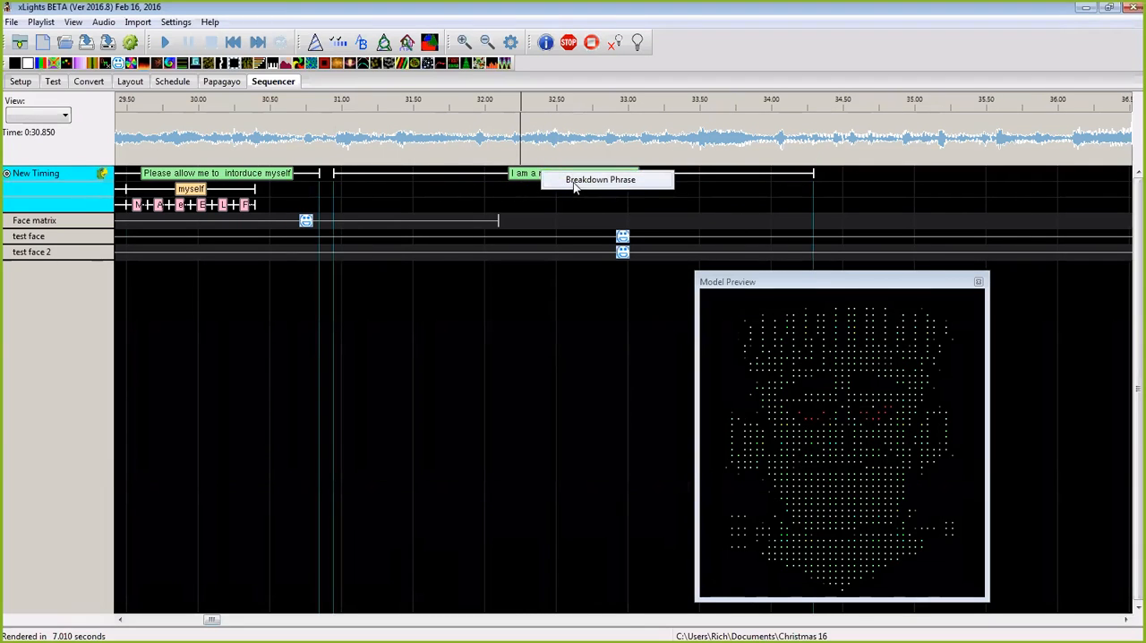
click(578, 188)
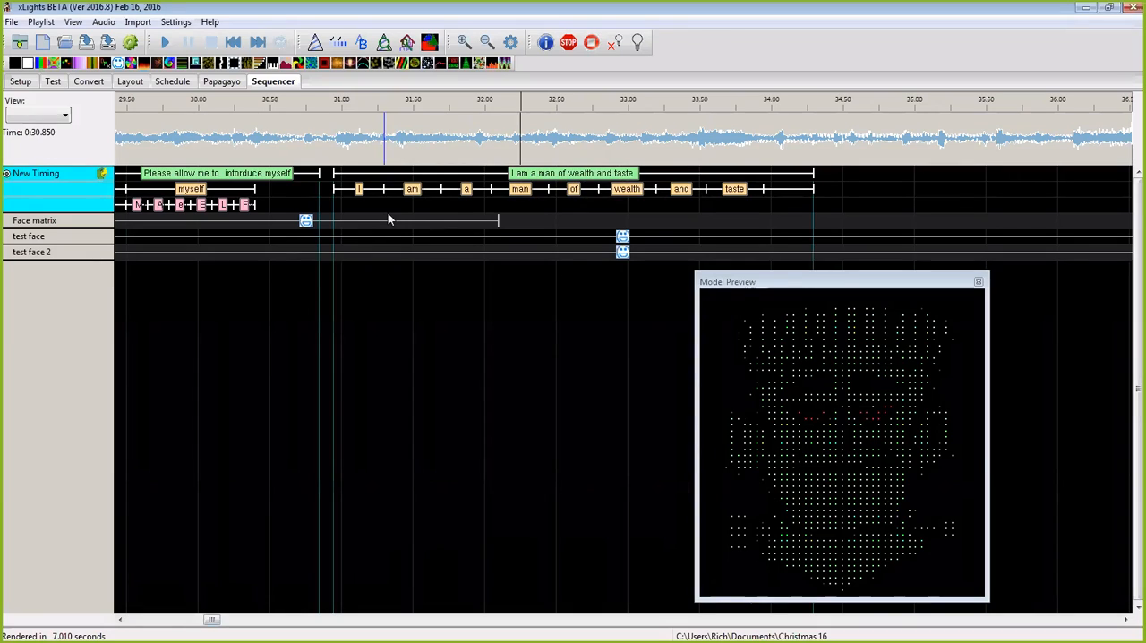
Step: Listen from about 30.85 s and move the boundary between "I" and "am" to about 31.15 s
click(321, 134)
key(space)
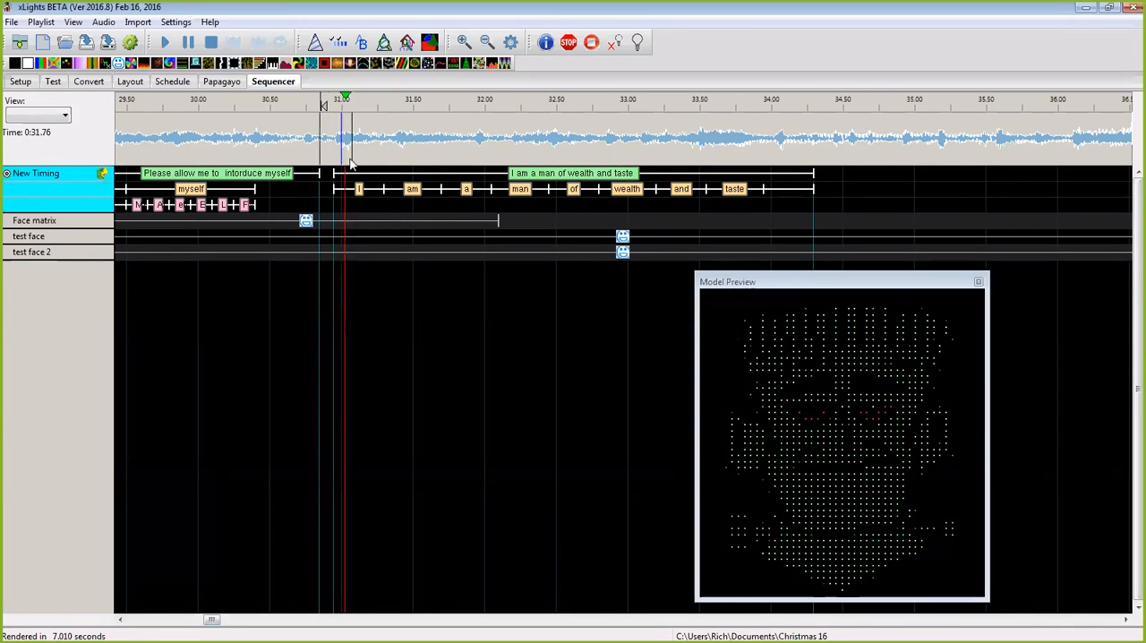
key(space)
drag(385, 191, 362, 192)
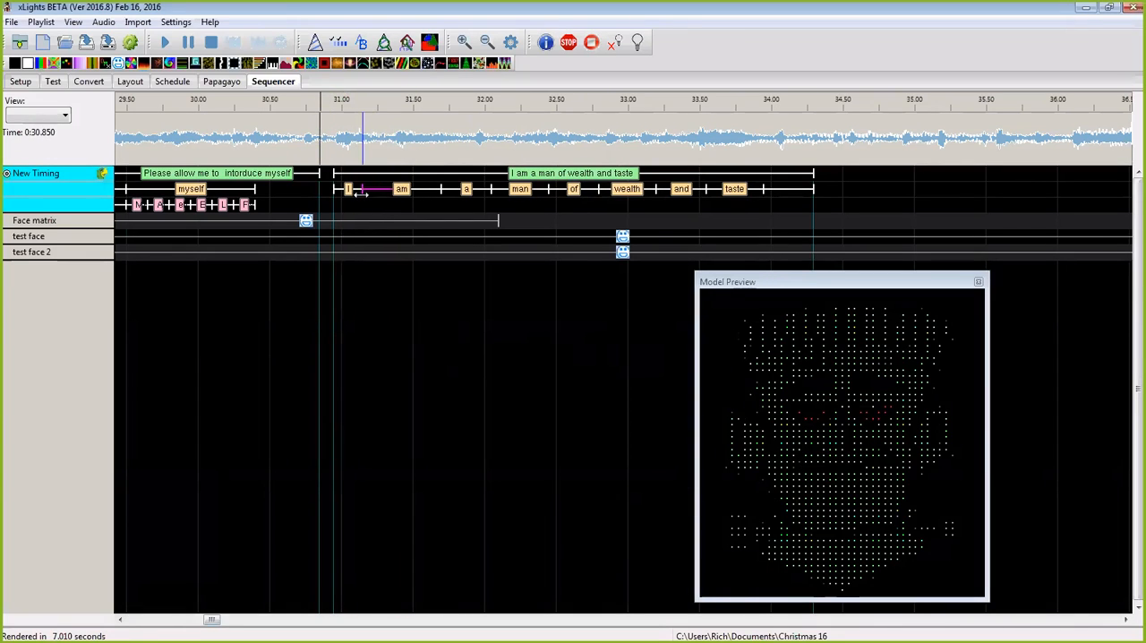
Step: Listen to the second phrase, shorten "a" to end at about 31.85 s and start "man" at about 32.10 s
key(space)
key(space)
key(space)
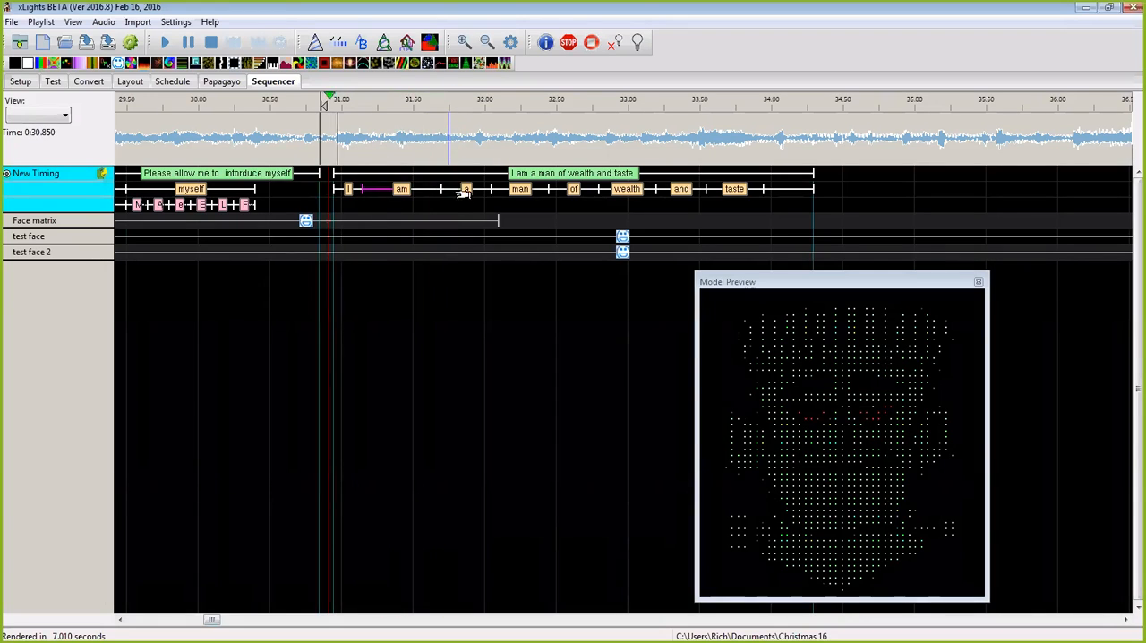
key(space)
click(446, 191)
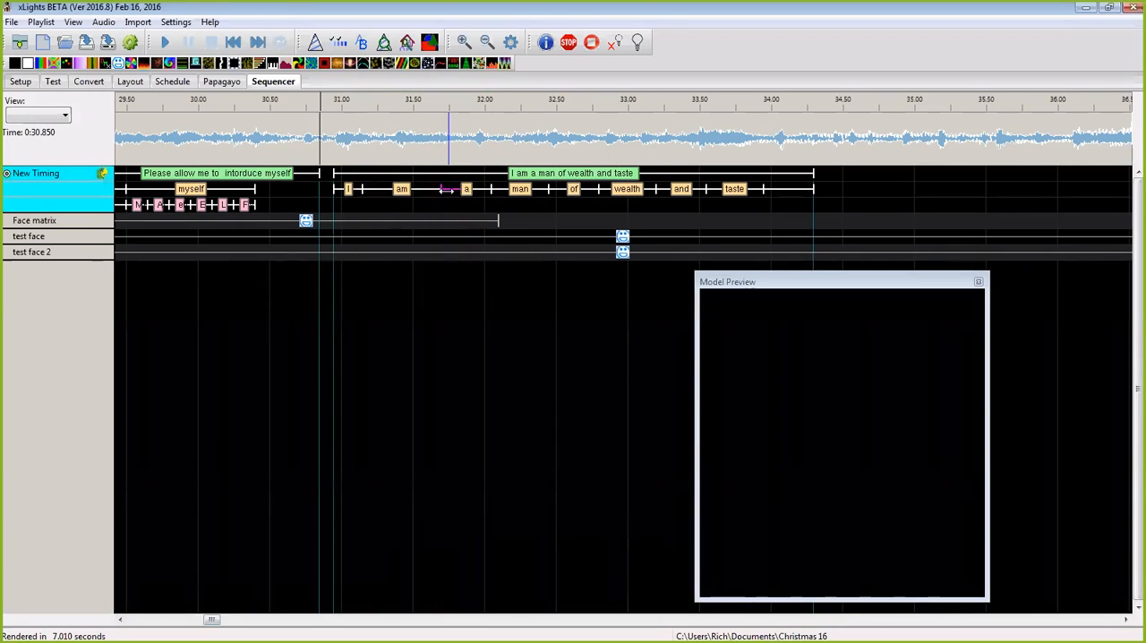
mouse_move(461, 191)
mouse_down()
mouse_move(495, 190)
mouse_move(446, 198)
mouse_up()
click(491, 190)
key(space)
key(space)
key(space)
key(space)
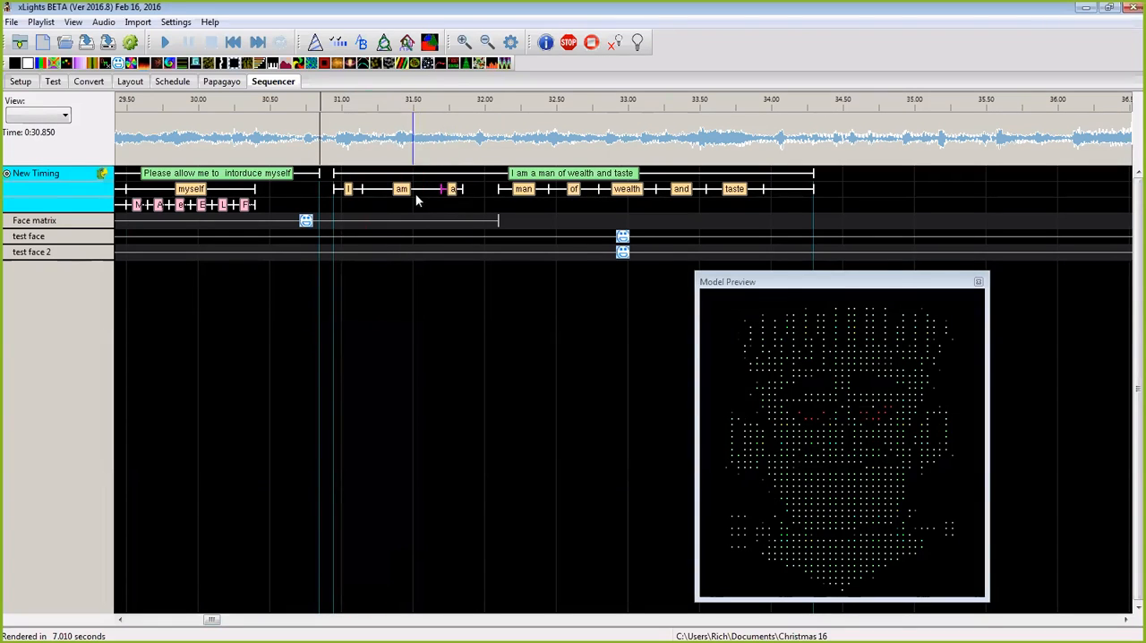
Step: Place "am", "a", "man" and "of" back to back from about 31.05 s to about 32.05 s
drag(435, 190, 347, 193)
drag(463, 190, 388, 199)
drag(499, 190, 403, 208)
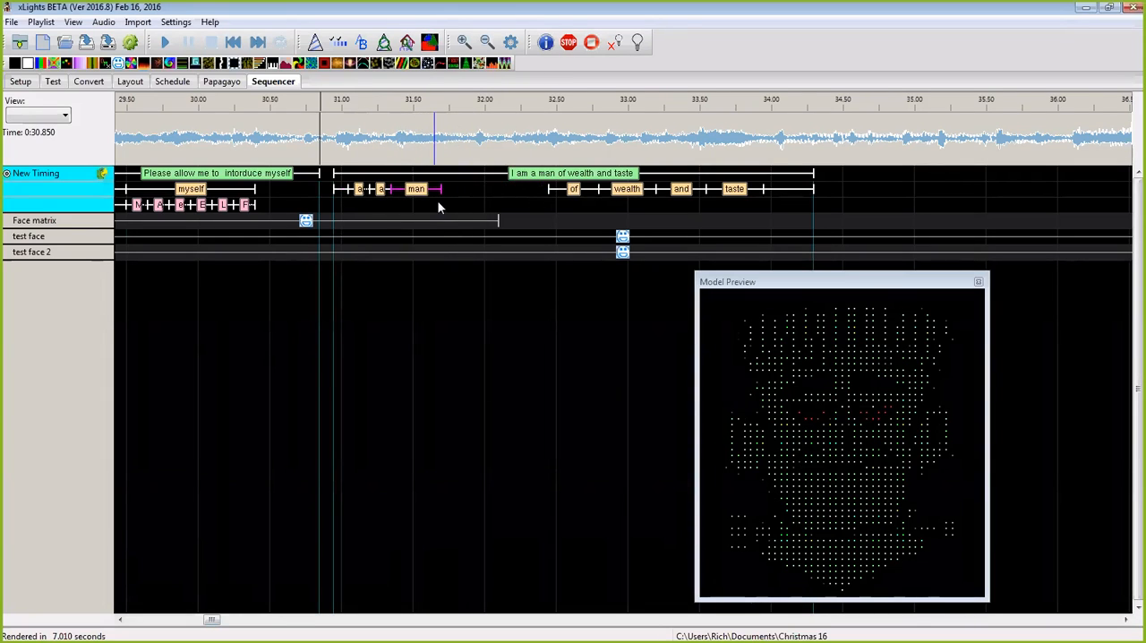
drag(574, 192, 450, 202)
click(553, 189)
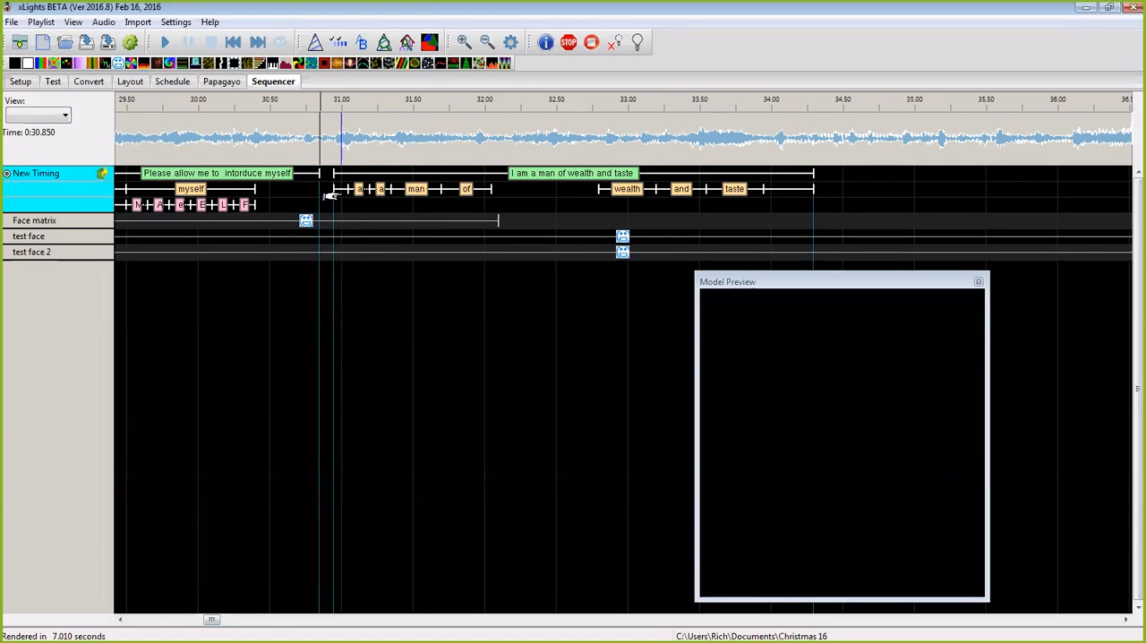
Step: Break the words "I" and "am" down into phonemes
click(464, 43)
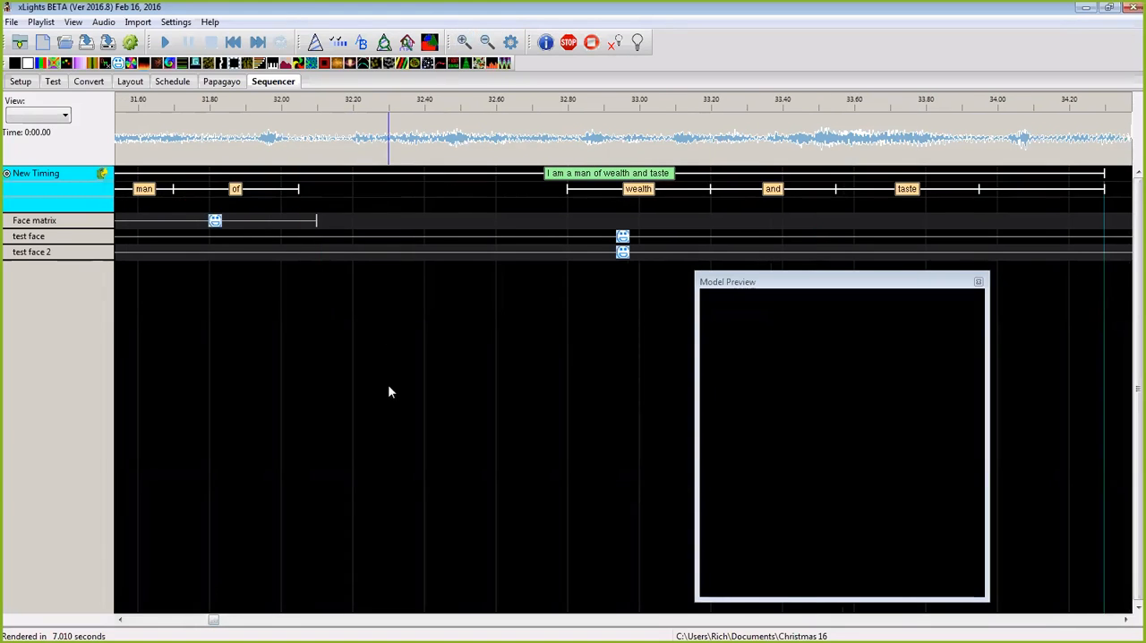
drag(213, 620, 206, 621)
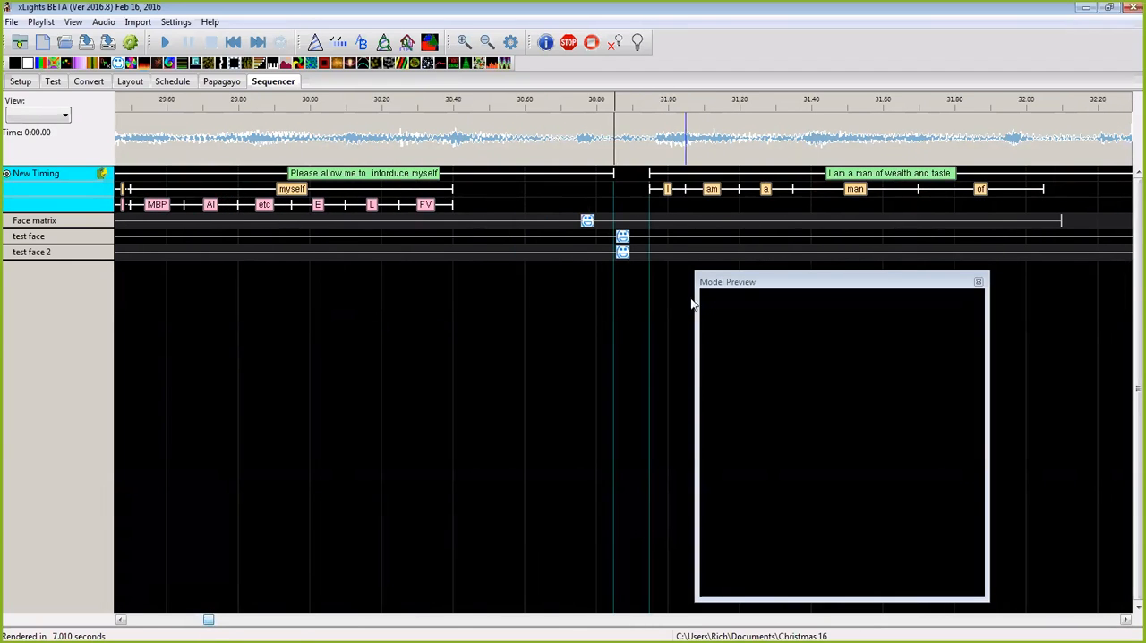
right_click(671, 194)
click(691, 200)
right_click(711, 191)
click(733, 201)
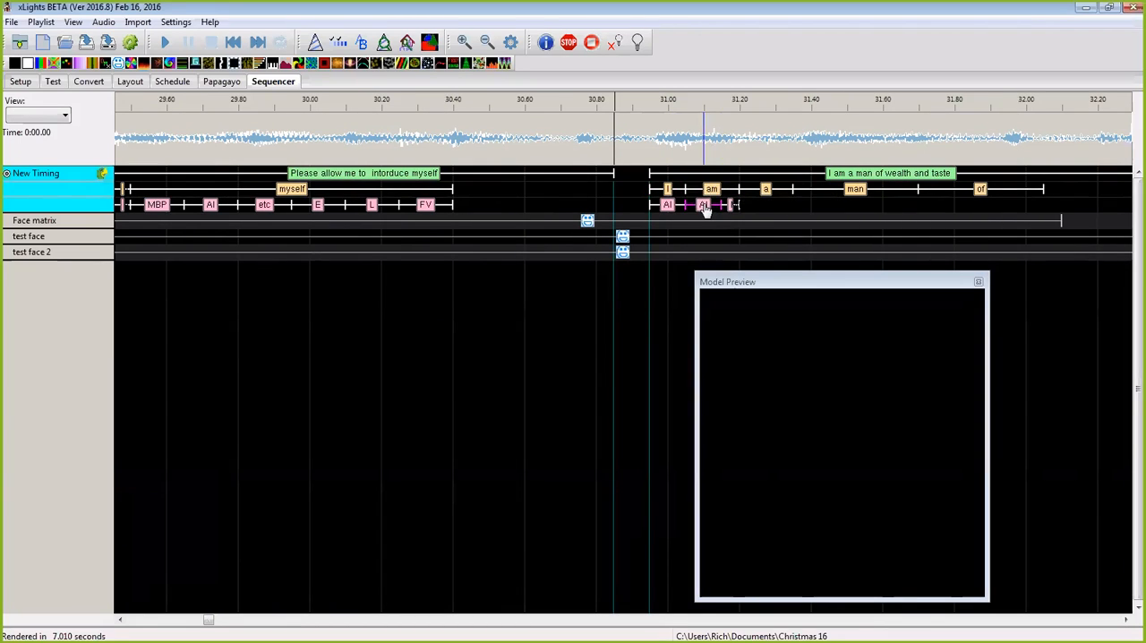
Step: Delete the AI phoneme under "am" and extend its MBP phoneme to start at about 31.05 s
key(Delete)
click(730, 207)
drag(726, 206, 684, 211)
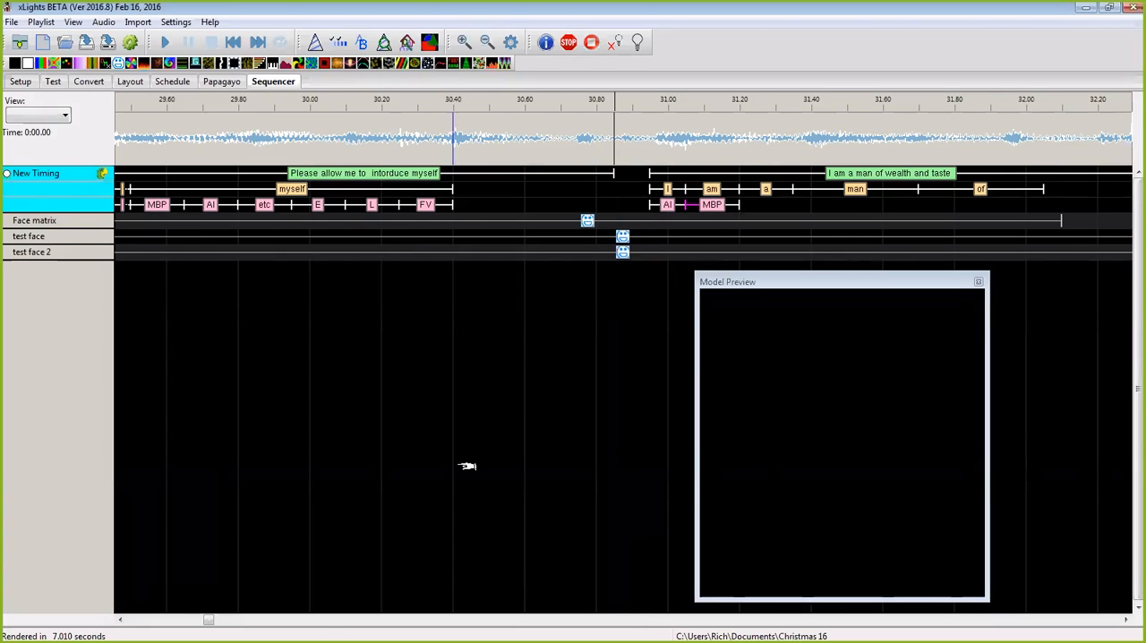
Step: Listen to the phrase, move "of" to about 31.85–32.20 s and extend "man" to meet it
drag(208, 620, 212, 620)
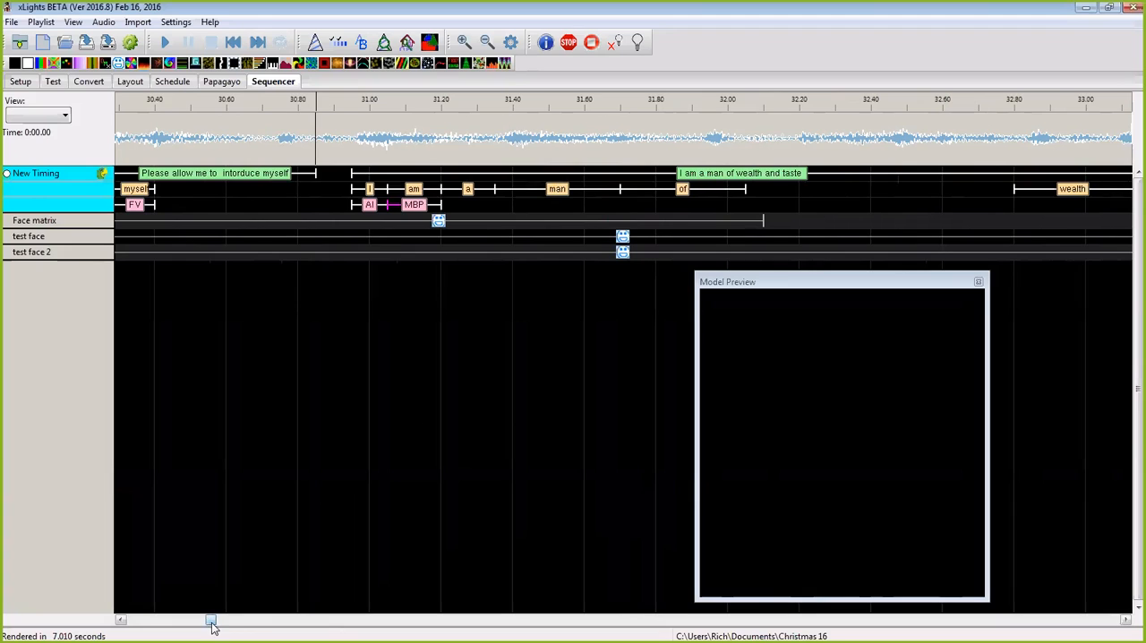
key(space)
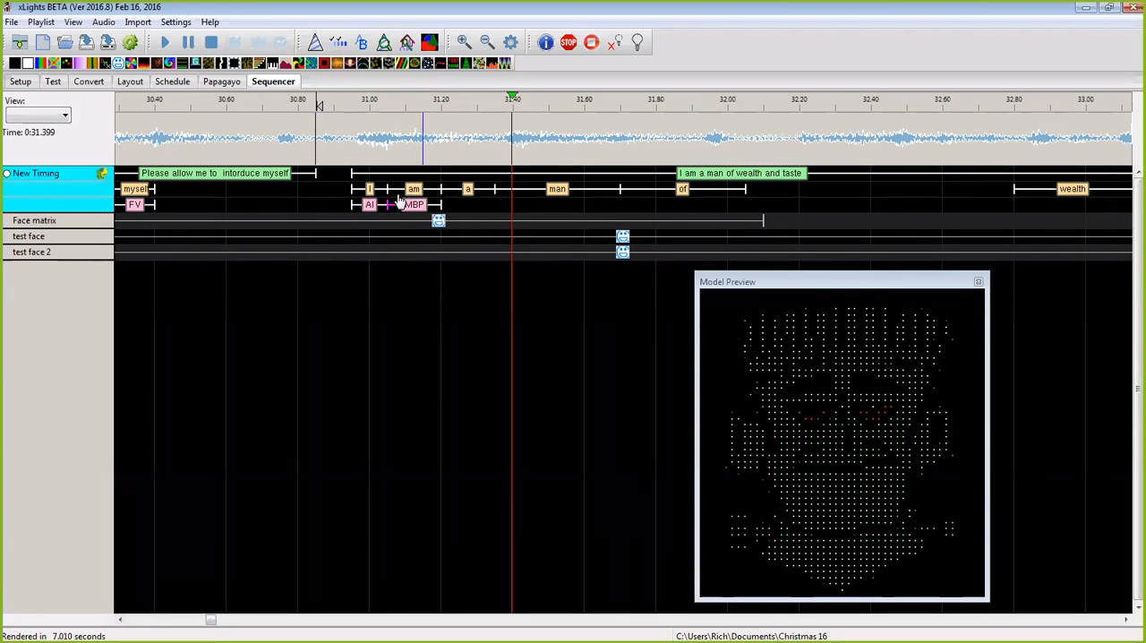
key(space)
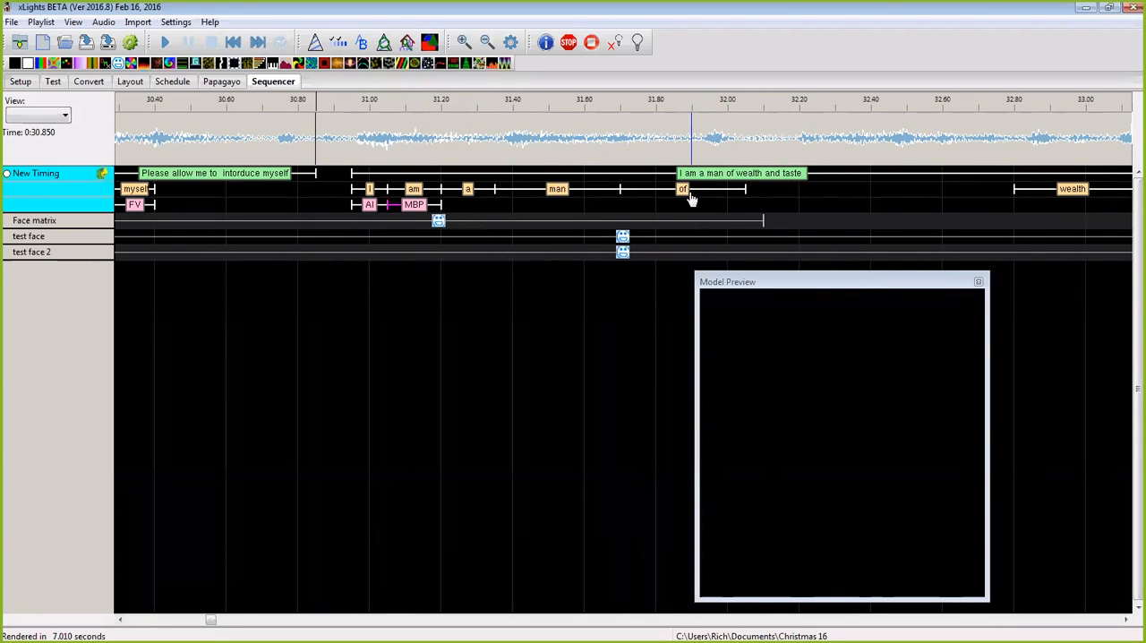
drag(691, 199, 730, 197)
drag(621, 190, 676, 185)
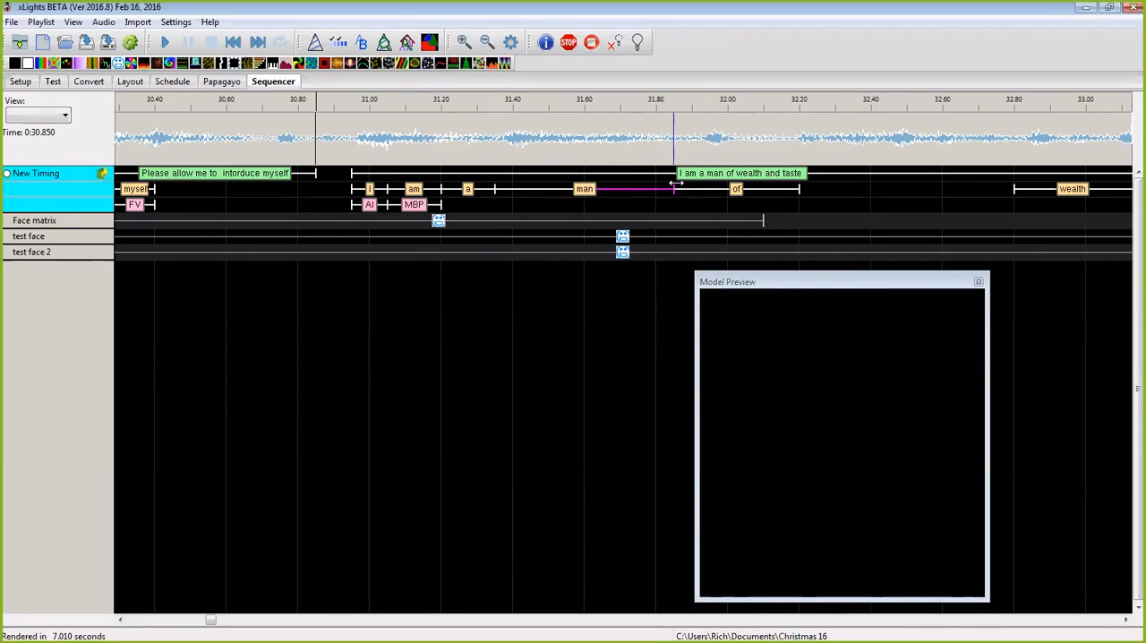
Step: Fit "wealth" to about 32.20–32.80 s and place "and" and "taste" directly after it, ending at about 33.55 s
key(space)
drag(1069, 189, 854, 225)
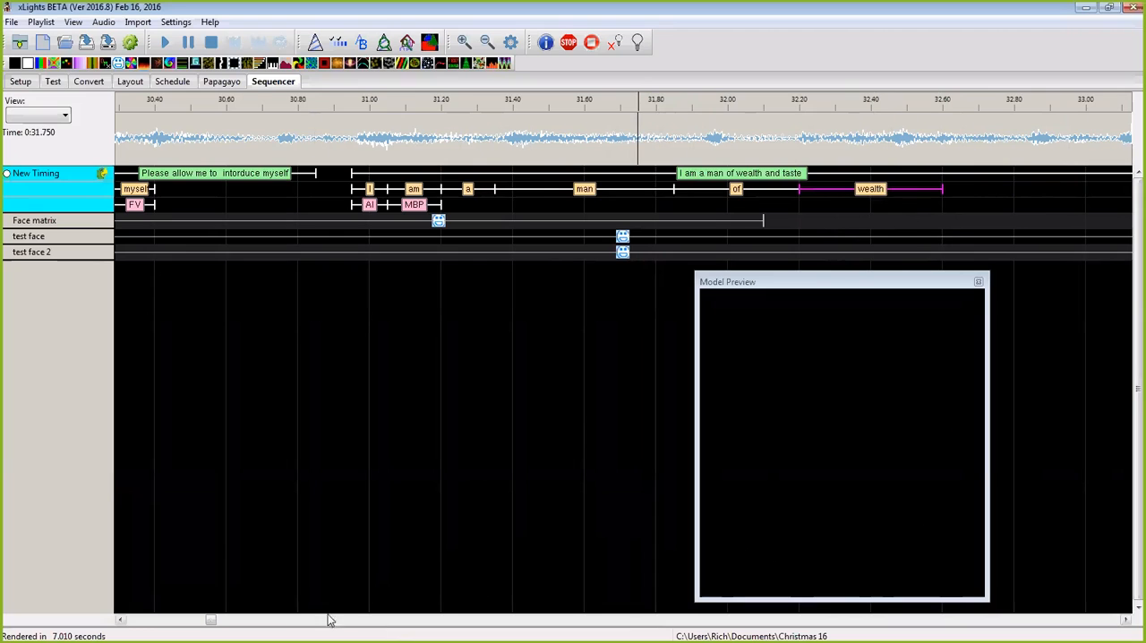
drag(211, 619, 214, 620)
click(430, 146)
key(space)
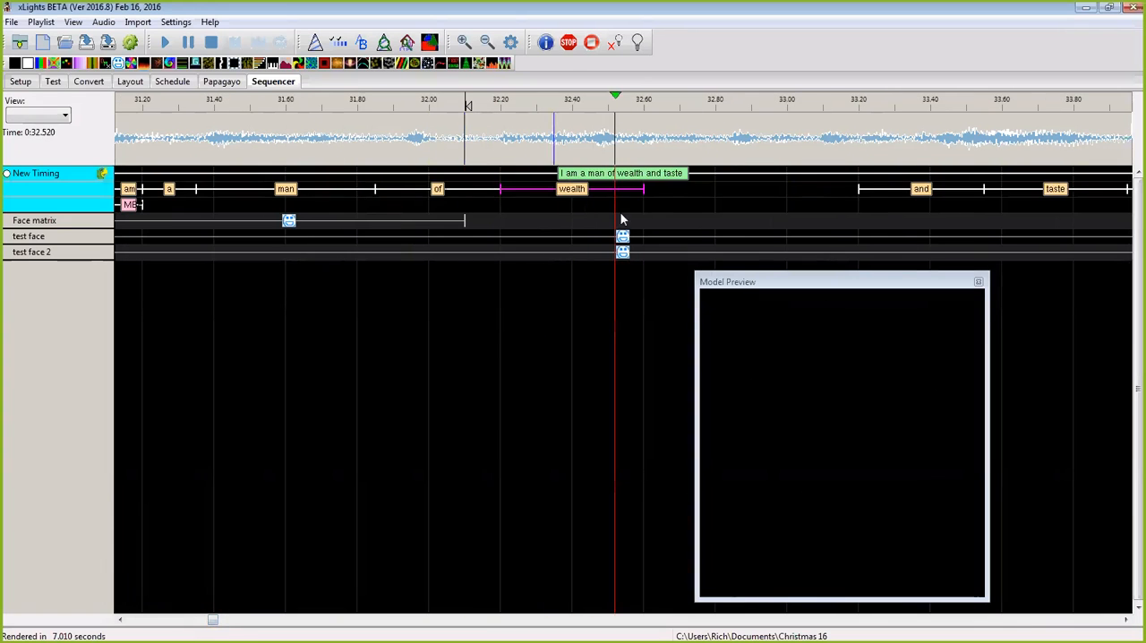
drag(928, 195, 784, 225)
drag(646, 193, 713, 196)
drag(1055, 190, 904, 218)
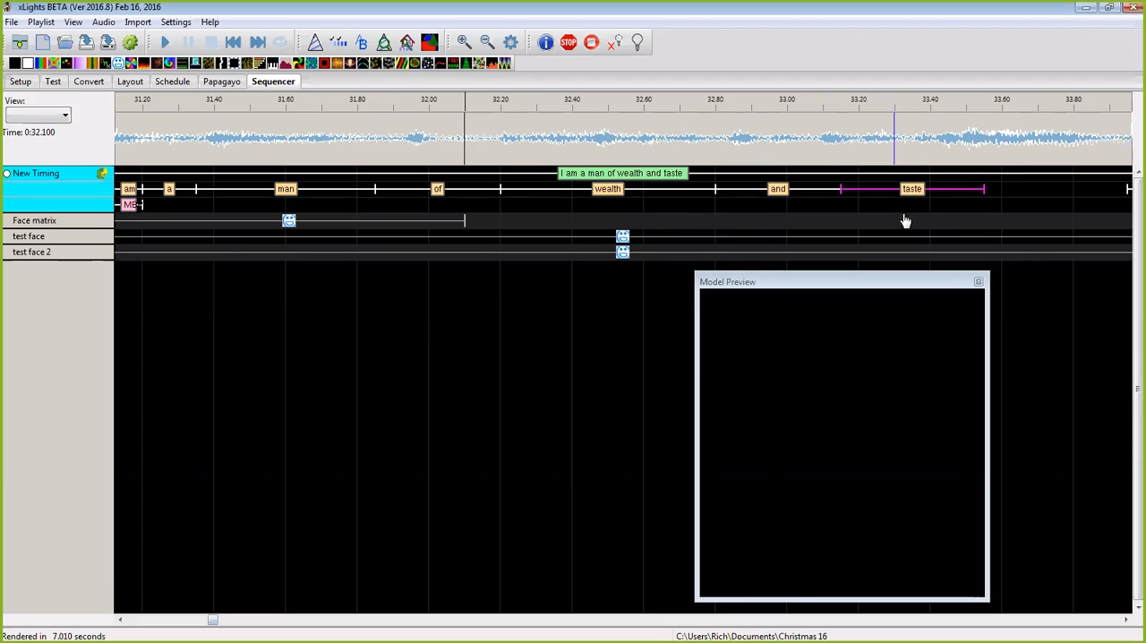
Step: Move "taste" to about 33.25–33.65 s, extend "and" to meet it, and play back from about 32.15 s
key(space)
key(space)
click(920, 190)
drag(921, 191, 949, 195)
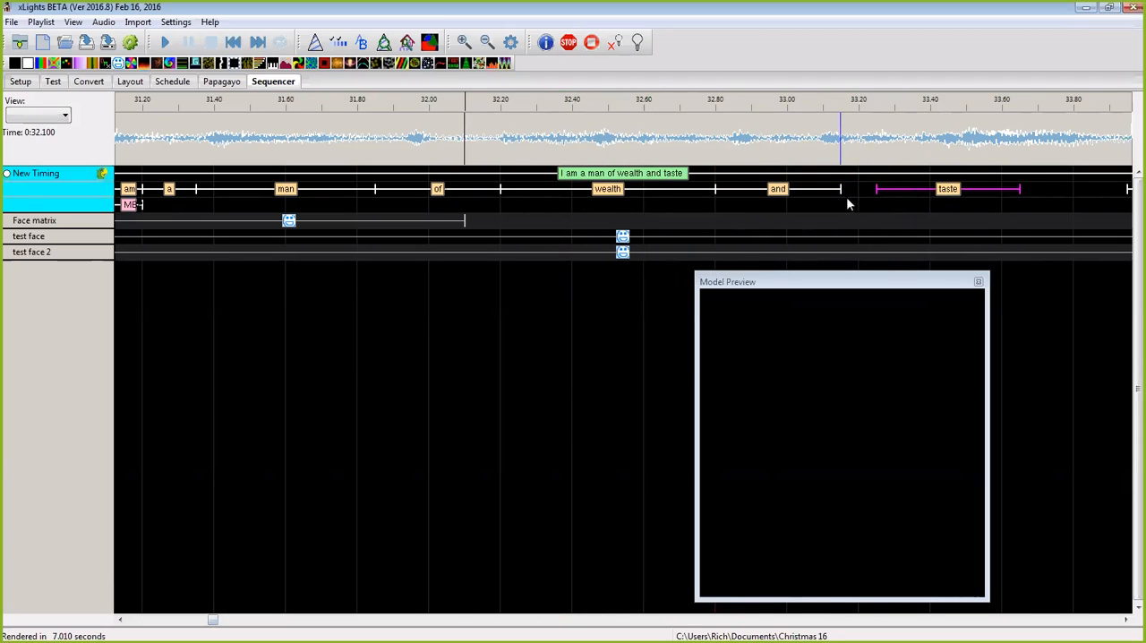
drag(842, 190, 876, 190)
click(485, 141)
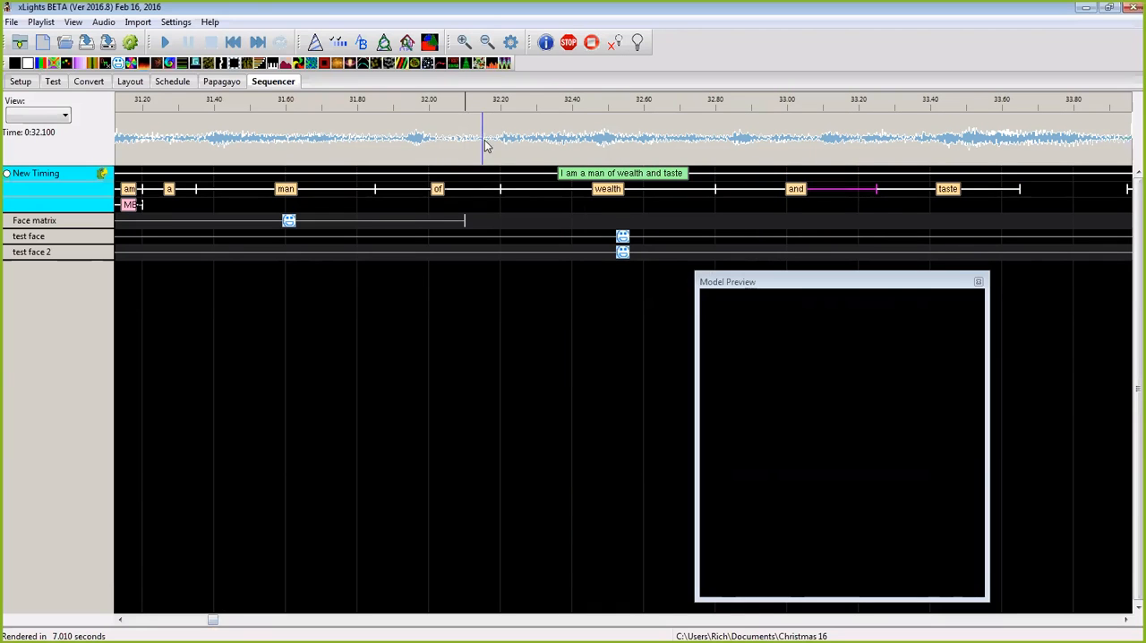
key(space)
key(space)
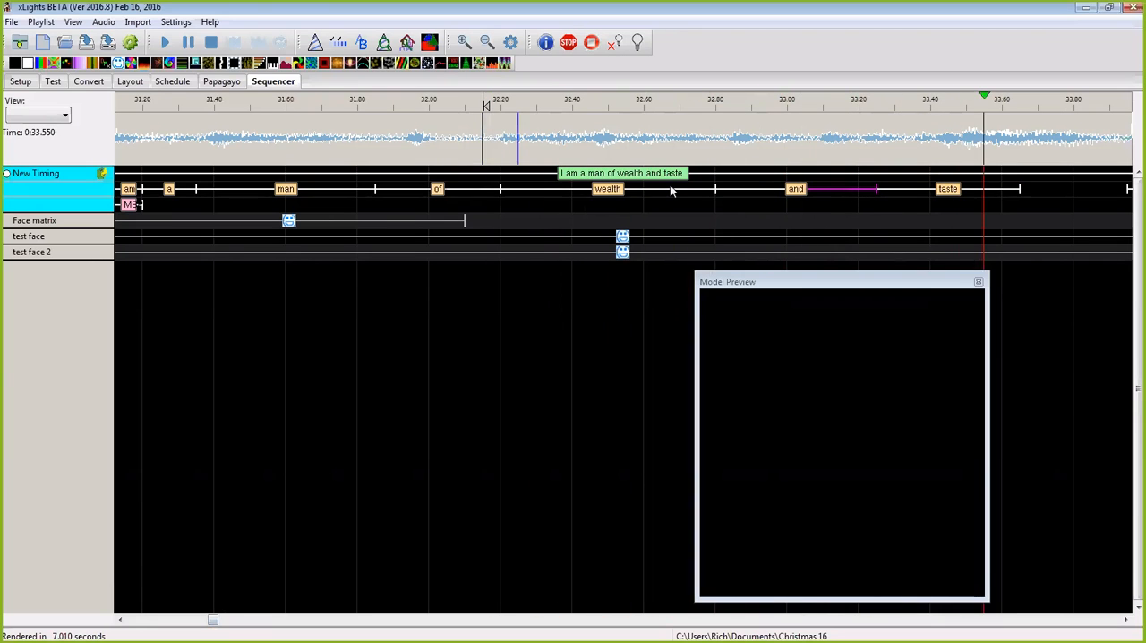
Step: Break all the words under the second phrase down into phonemes and play the result
click(487, 42)
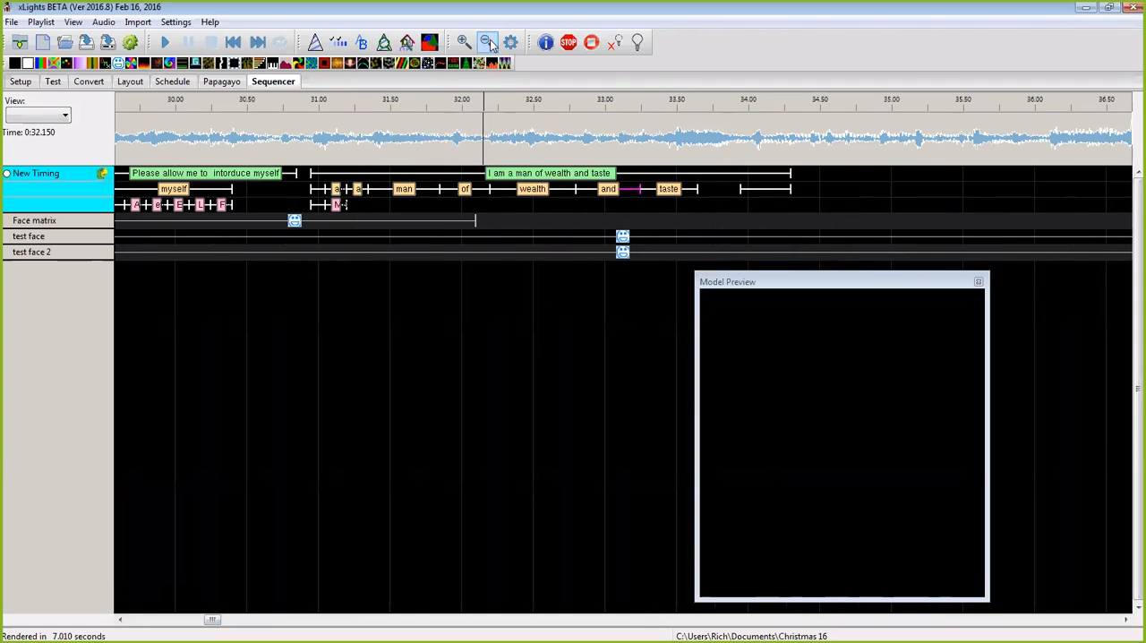
drag(813, 194, 311, 191)
right_click(403, 190)
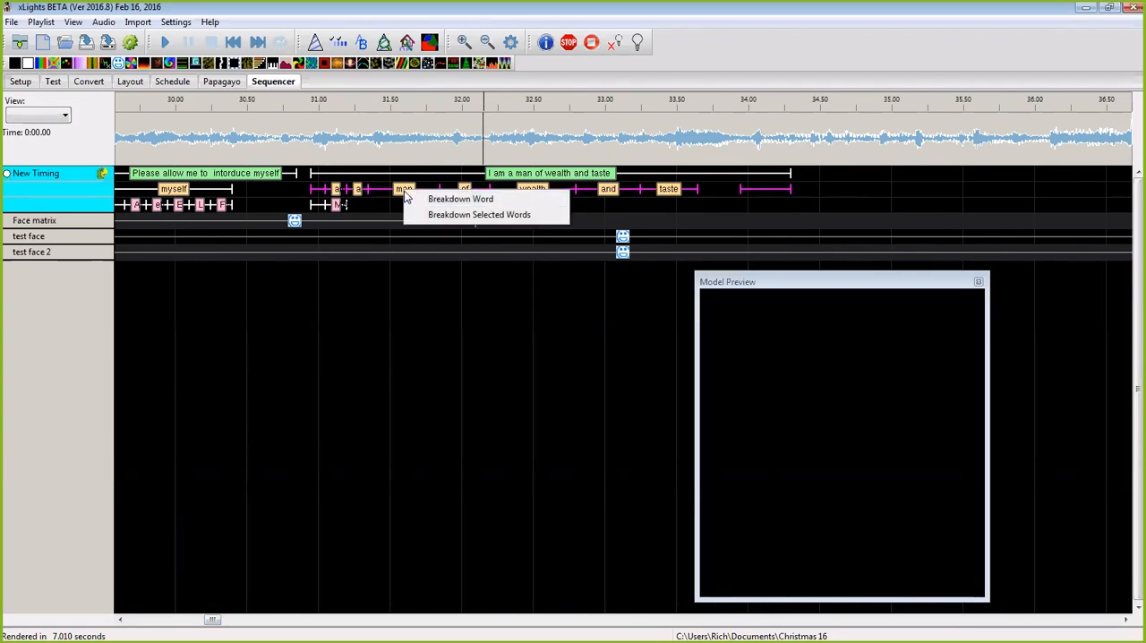
click(434, 217)
key(space)
key(space)
Step: Activate the New Timing track, extend the Face matrix effect to the second phrase's end at about 34.30 s, and play from 30.75 s
click(8, 173)
click(285, 143)
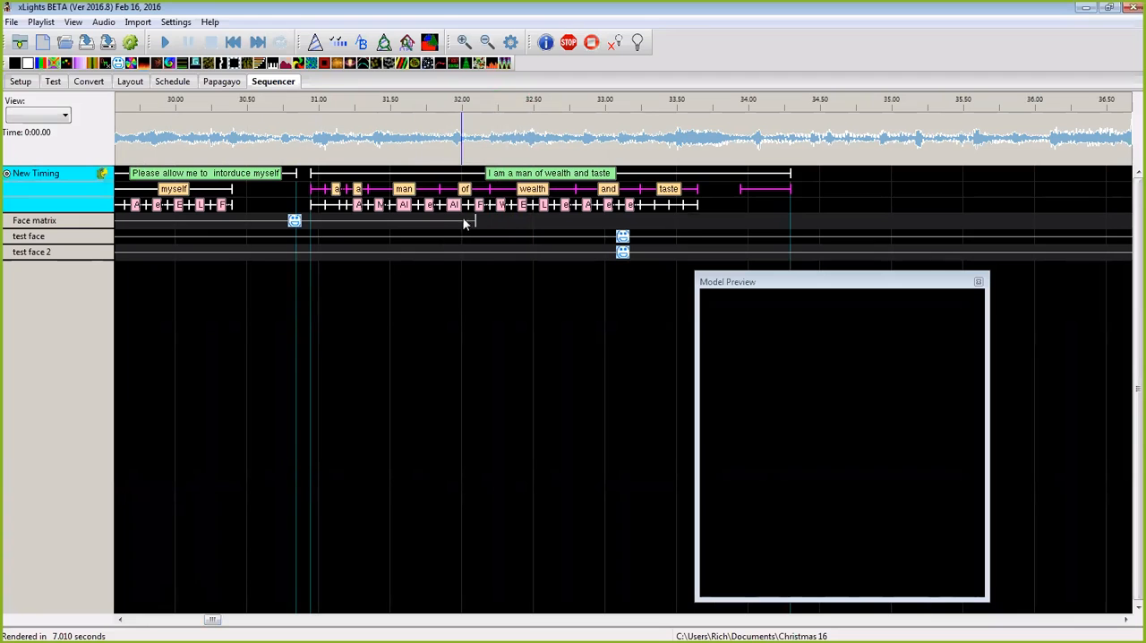
drag(473, 222, 792, 241)
key(space)
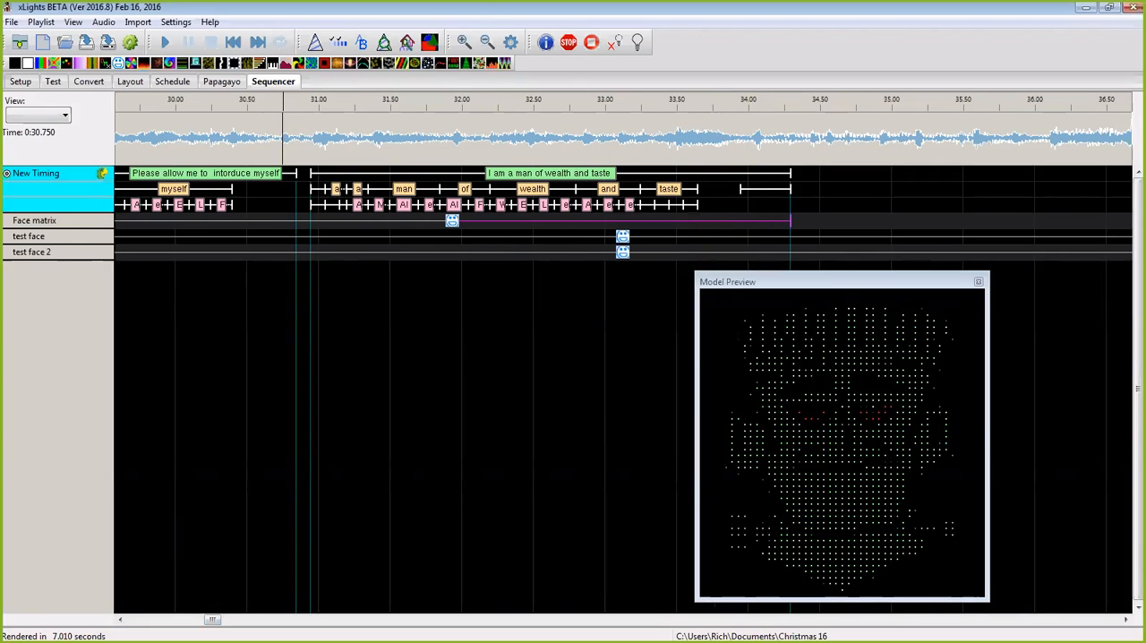
Step: Float the House Preview over the effects grid and play the sequence from 30.75 s
drag(2, 316, 285, 315)
click(182, 102)
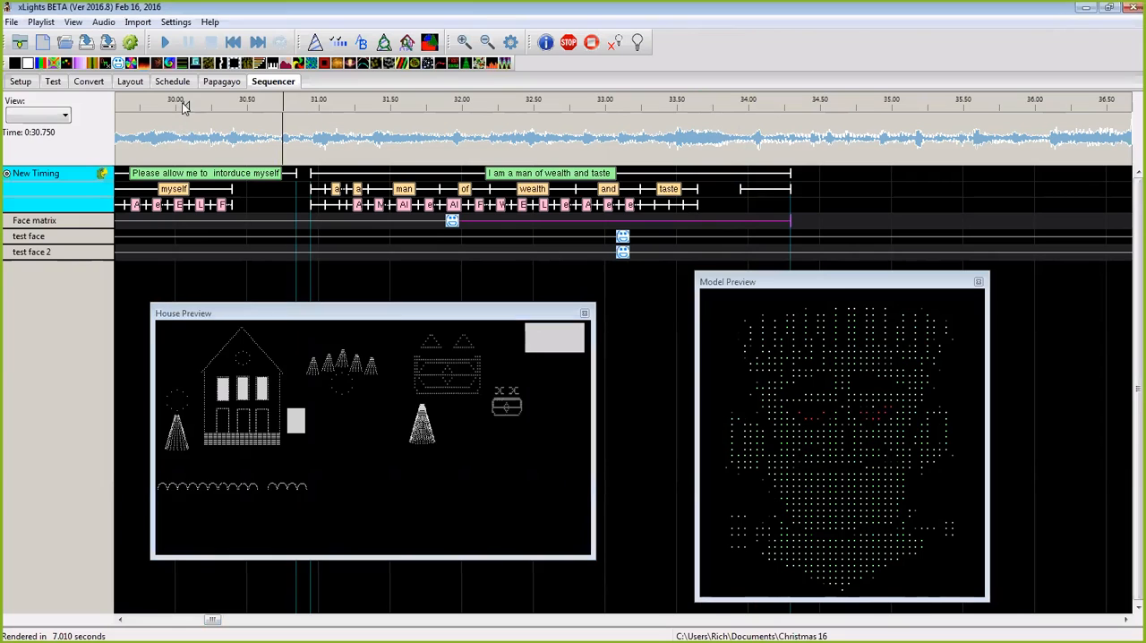
key(space)
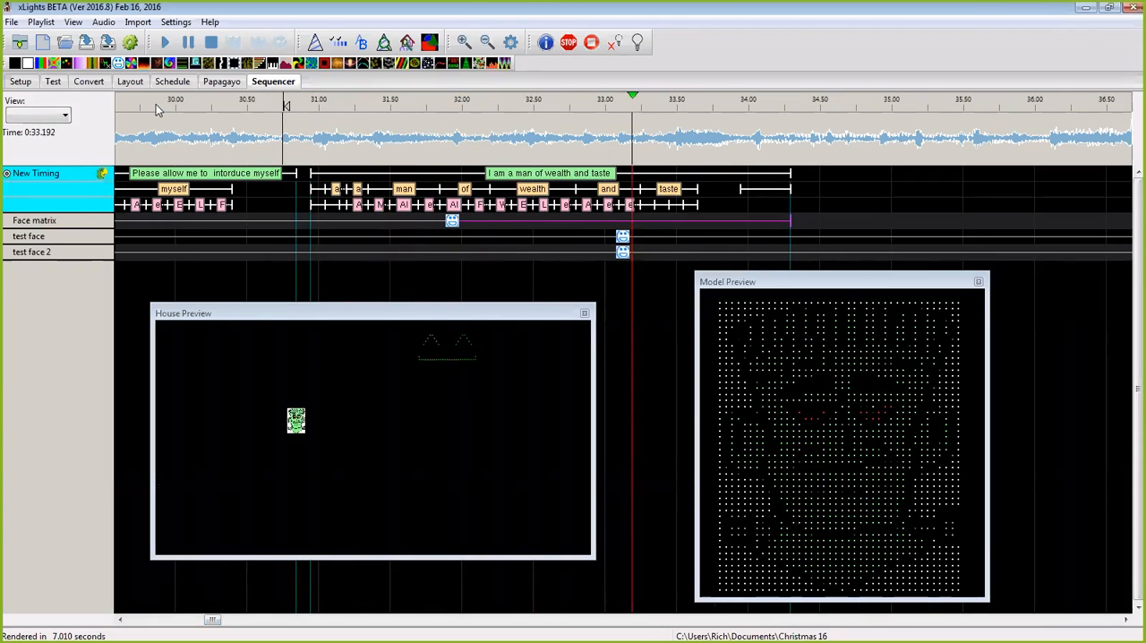
key(space)
Step: Preview the Faces effect on test face 2, playing the second phrase from 30.85 s
click(624, 254)
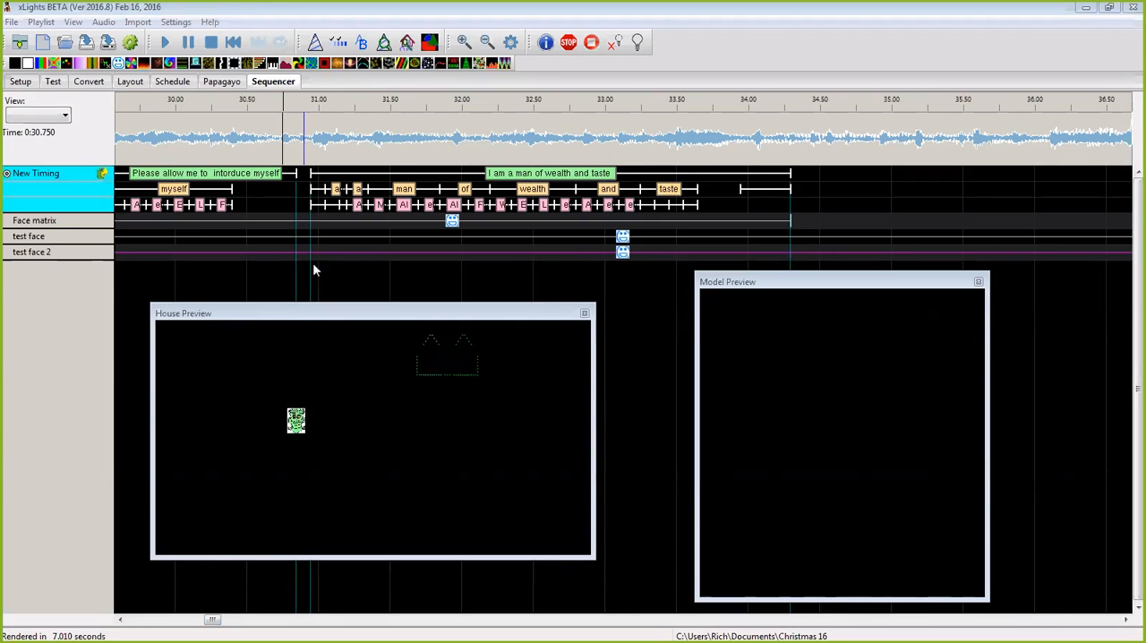
click(625, 254)
click(298, 135)
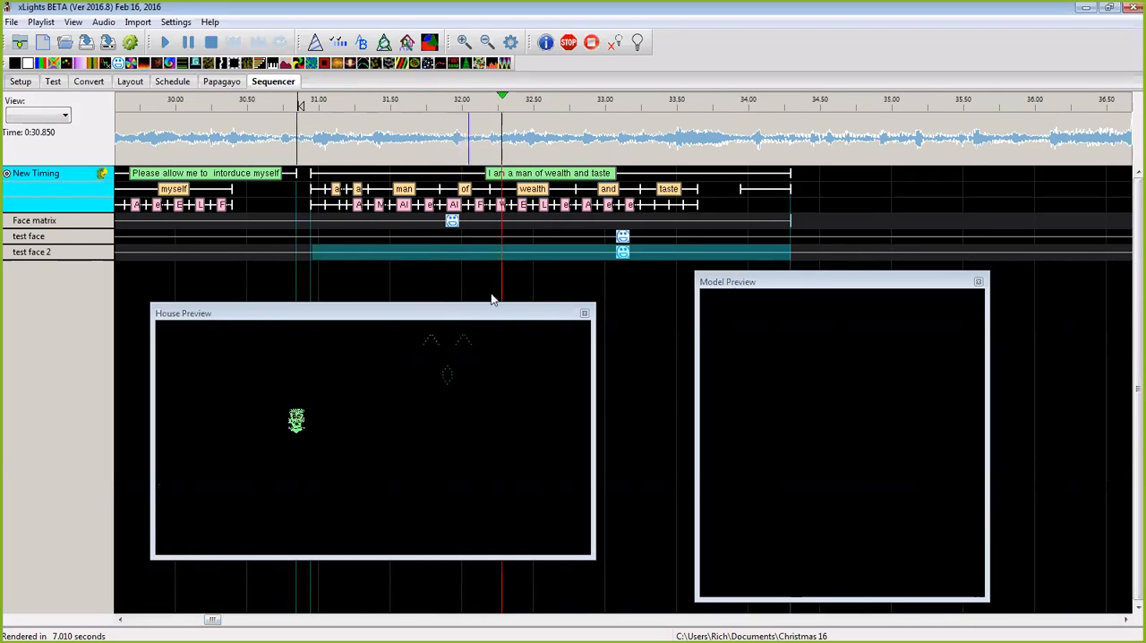
key(space)
click(624, 256)
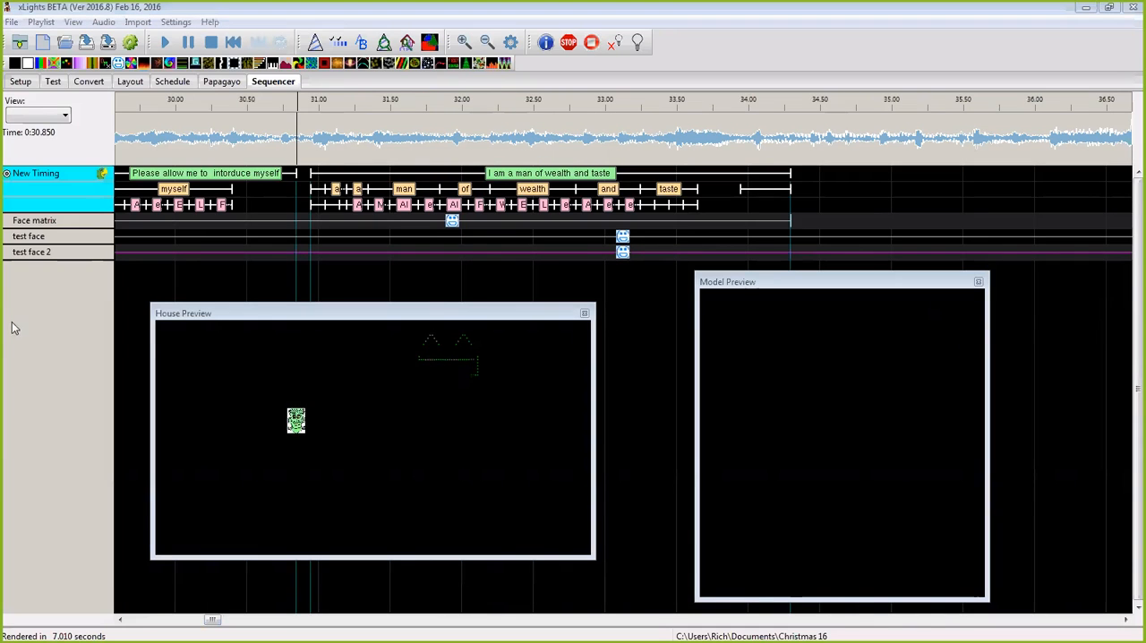
click(71, 251)
click(726, 540)
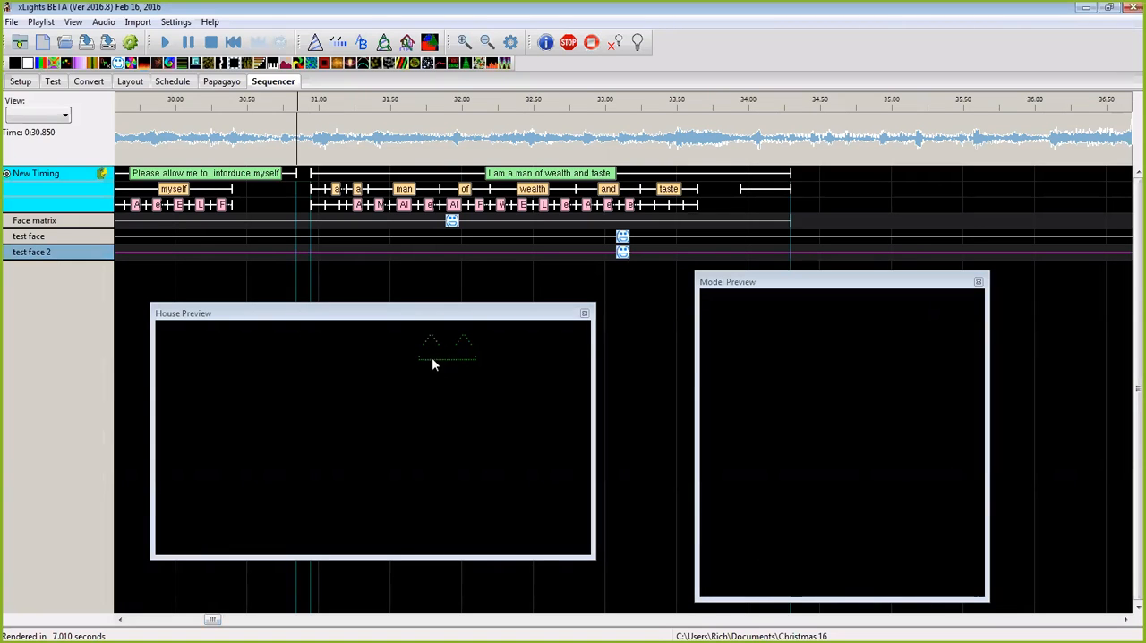
Step: Examine the test face model's custom node grid and the node assignments of its Monster1 face definition in the layout
click(130, 82)
right_click(728, 296)
click(737, 271)
right_click(736, 273)
click(781, 288)
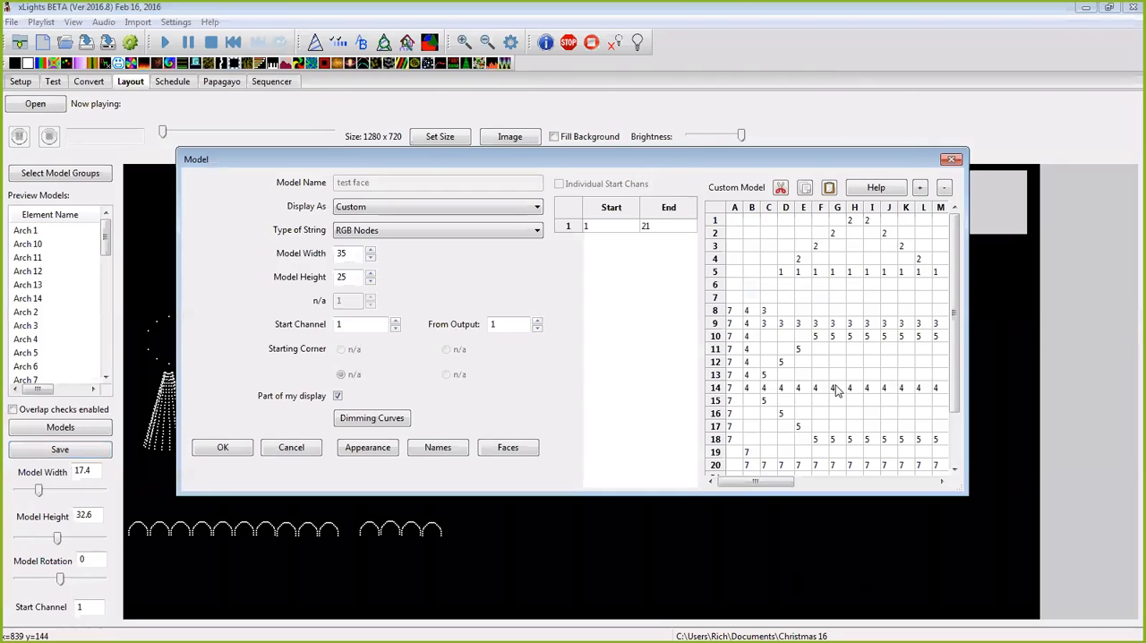
click(508, 447)
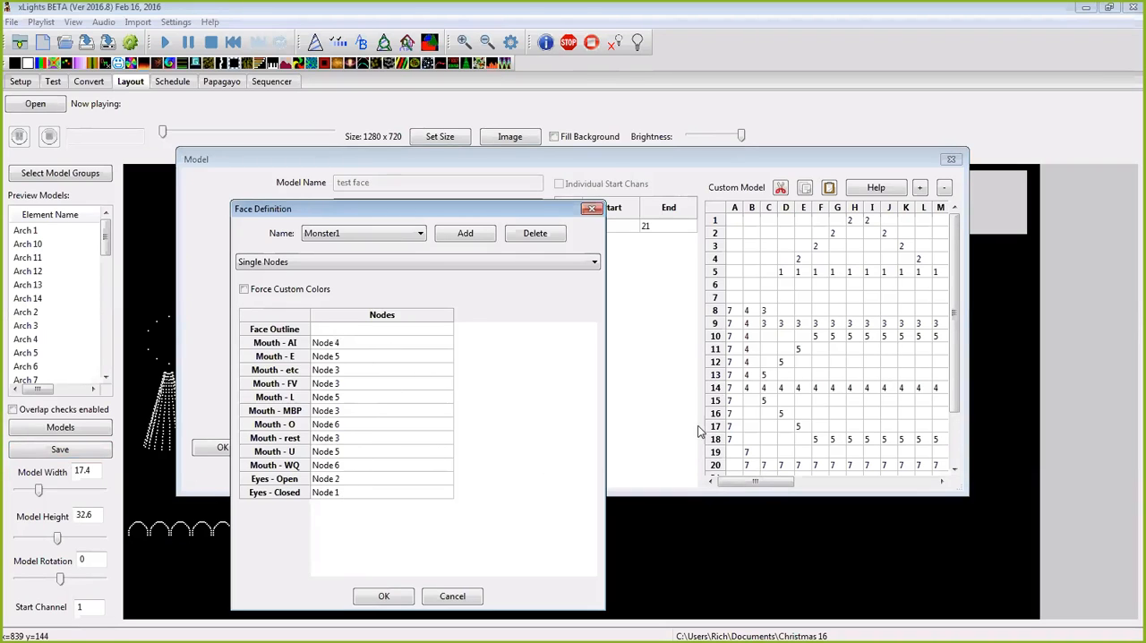
click(386, 596)
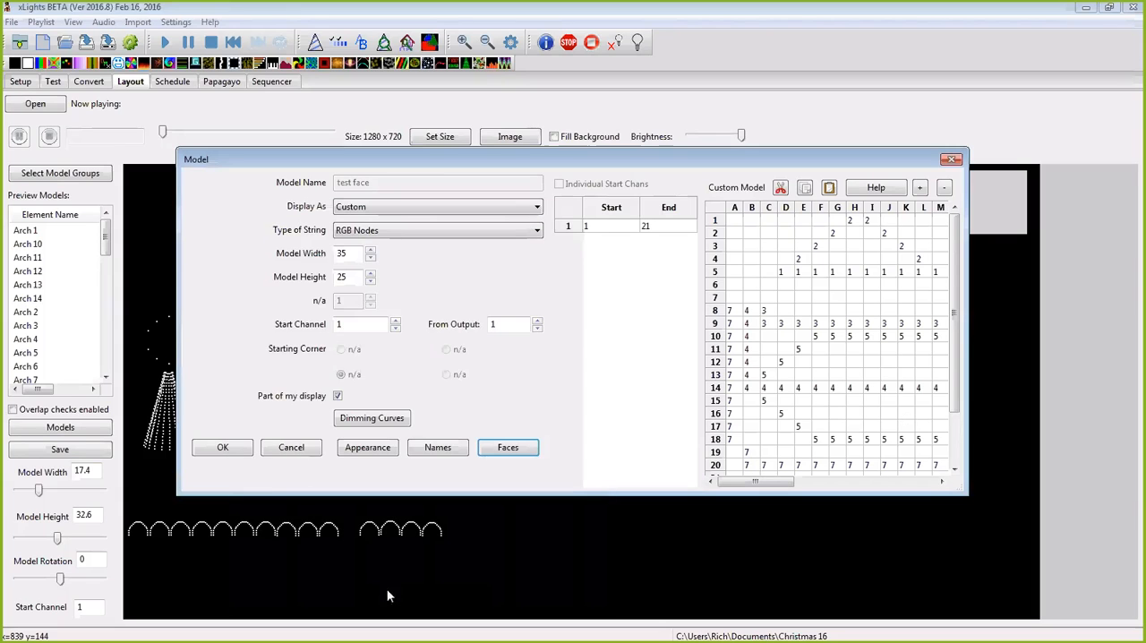
click(224, 448)
Step: Return to the sequence, delete the blank word mark after "taste", and enlarge the House Preview upwards
click(275, 82)
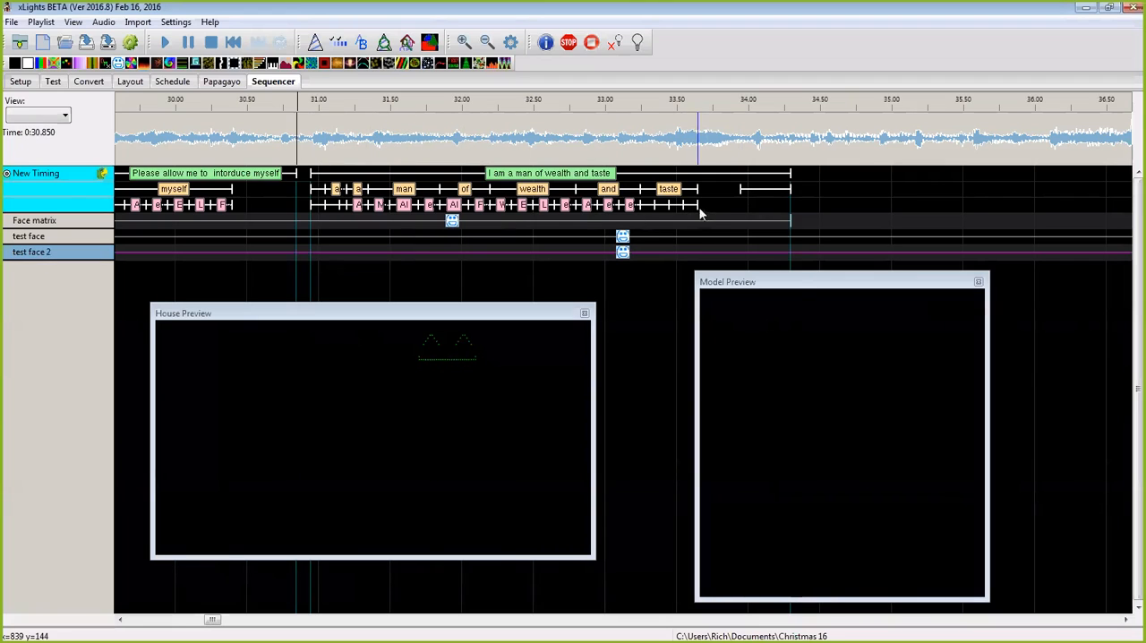
click(763, 190)
key(Delete)
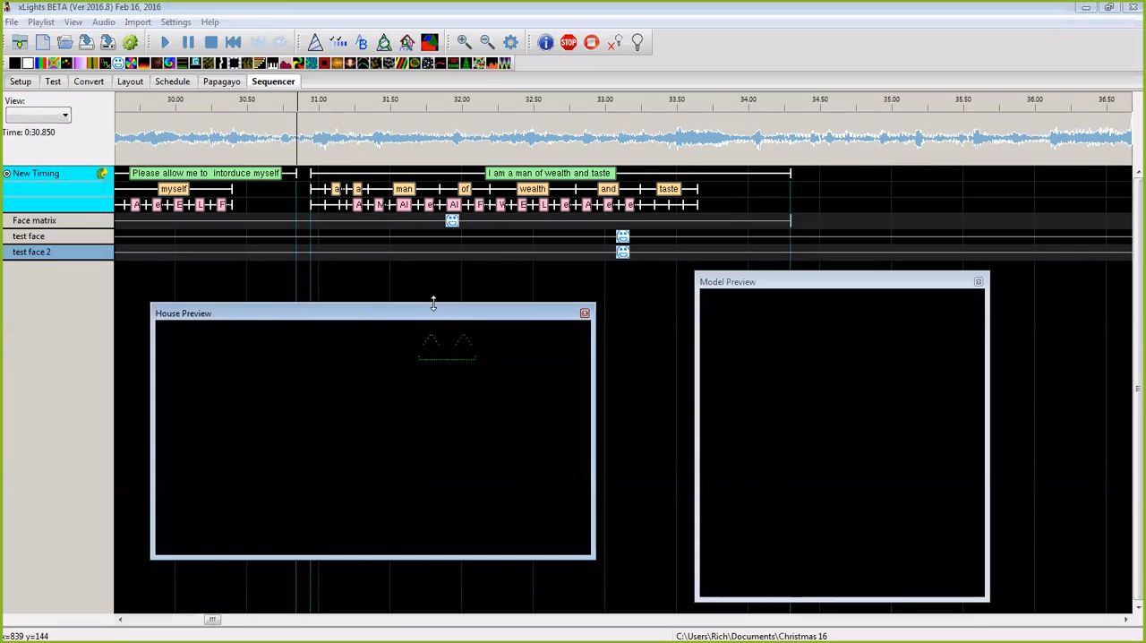
drag(434, 304, 434, 254)
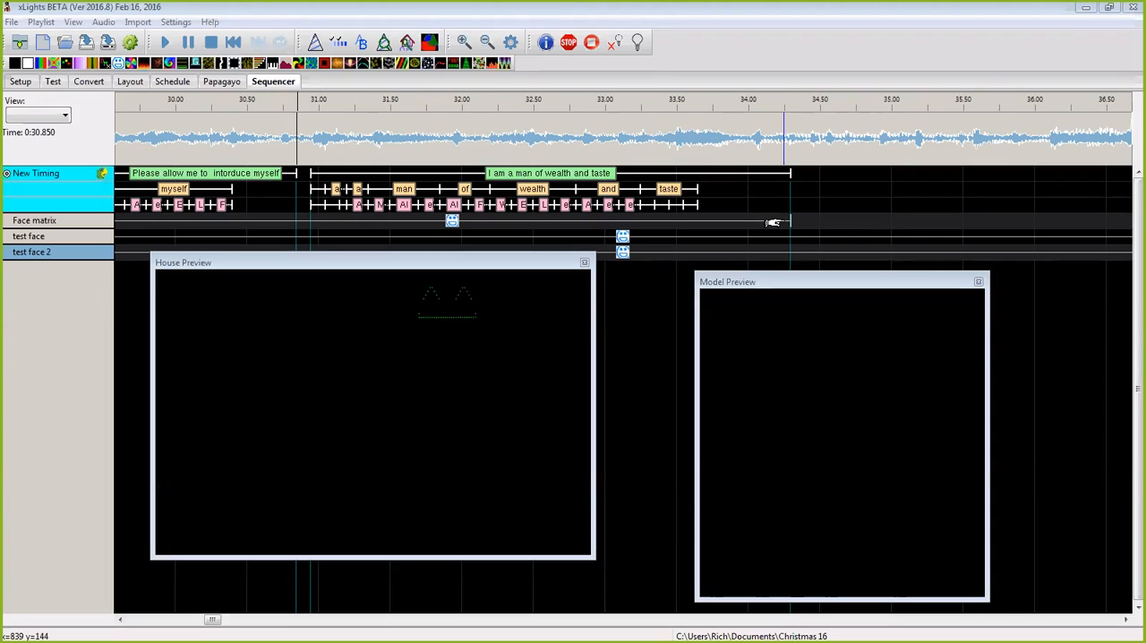
Step: Insert a layer below the Face matrix row's Faces effect
click(453, 224)
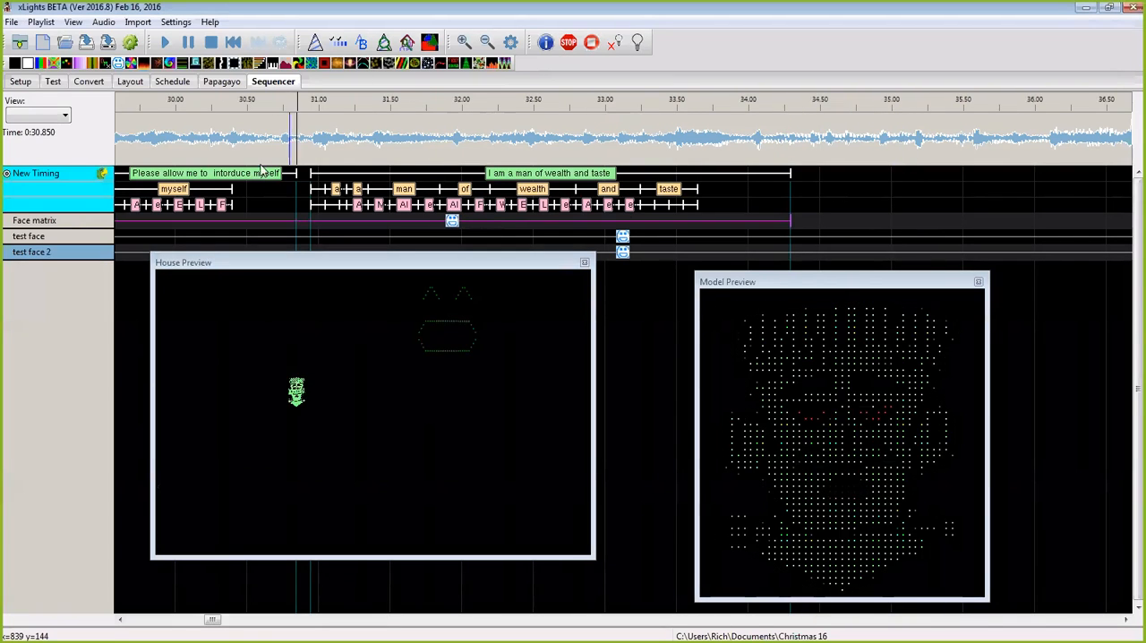
right_click(66, 220)
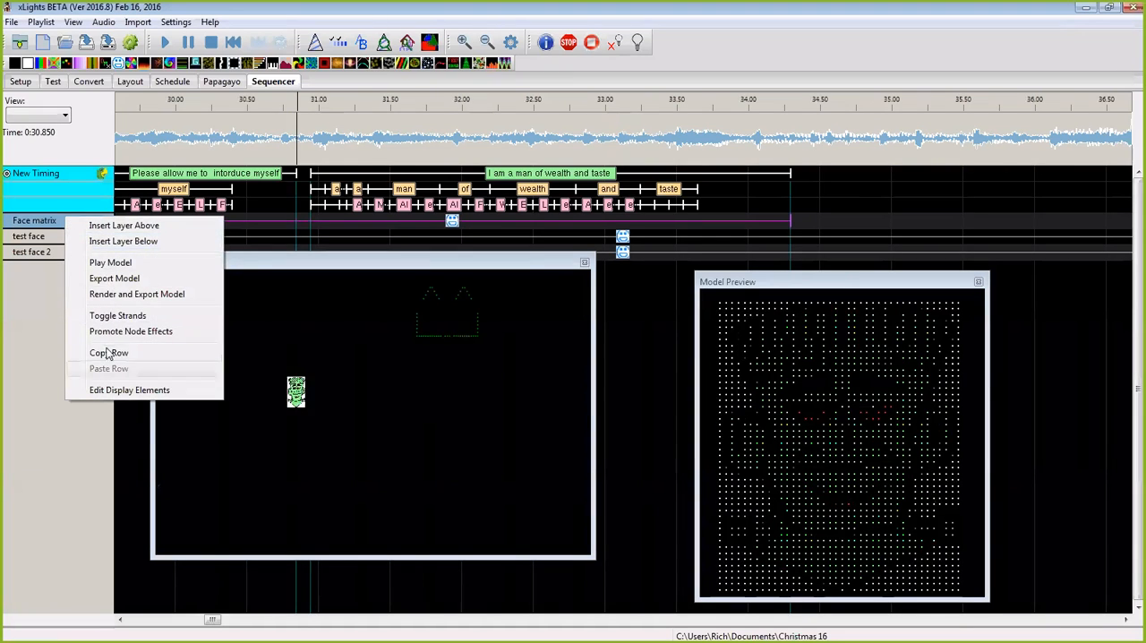
click(122, 241)
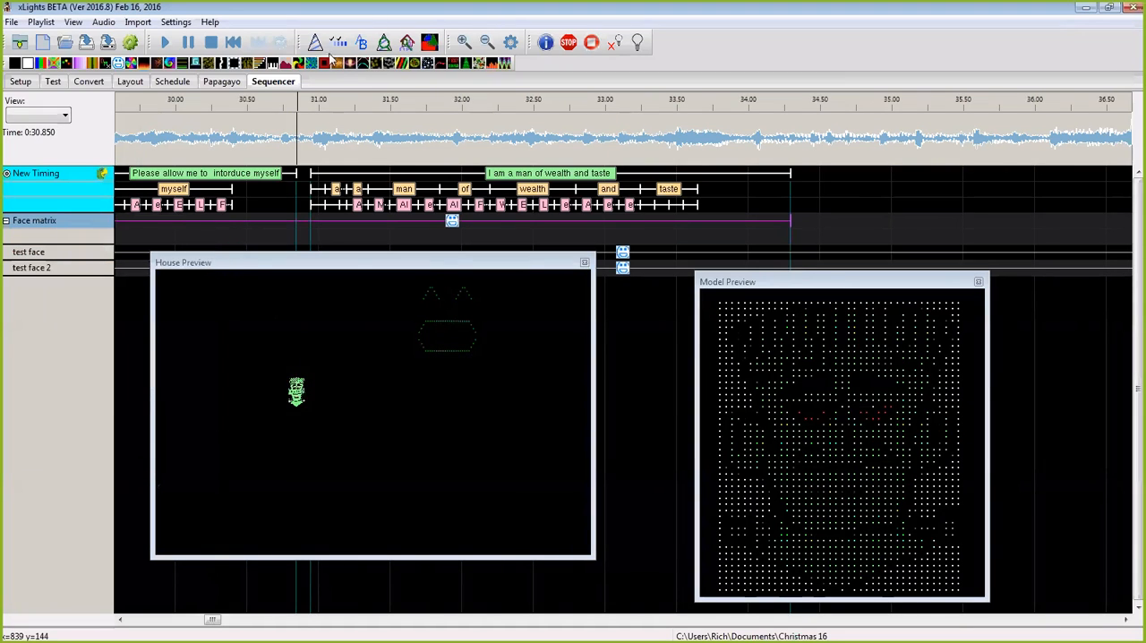
Step: Try to place an effect on the new Face matrix layer under the phrase "I am a man of wealth and taste"
drag(133, 65, 499, 239)
click(515, 240)
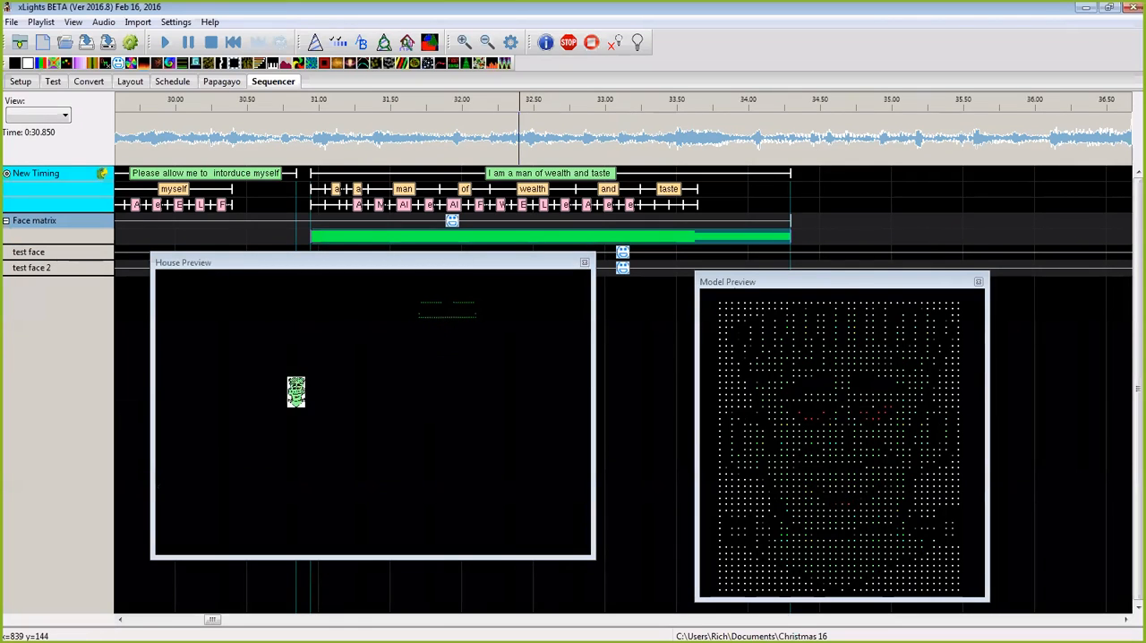
click(450, 223)
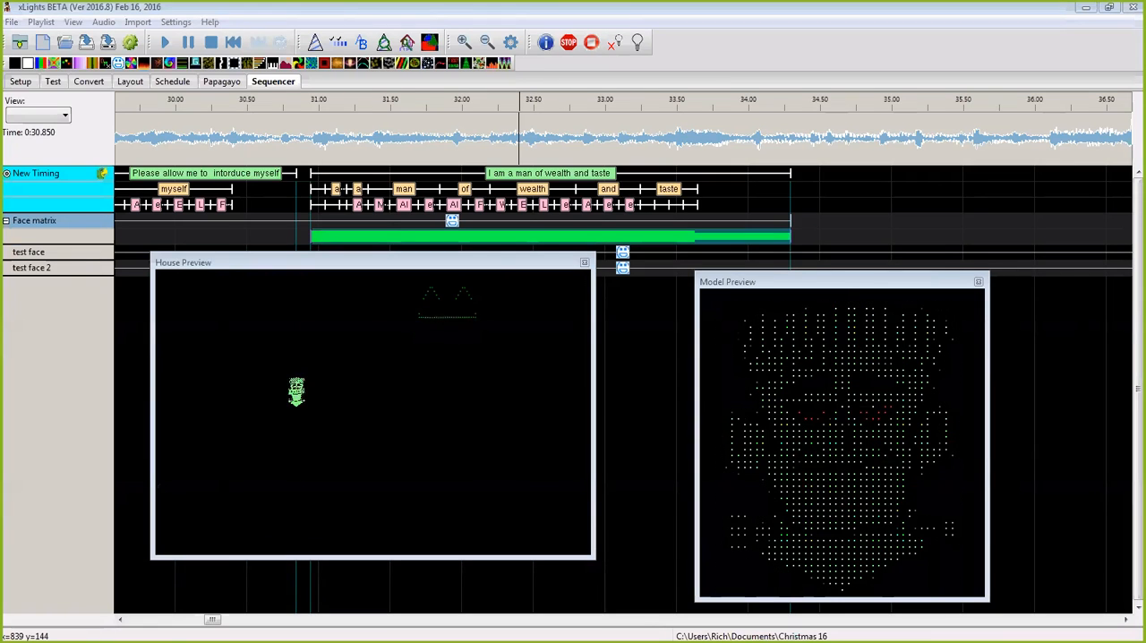
right_click(534, 240)
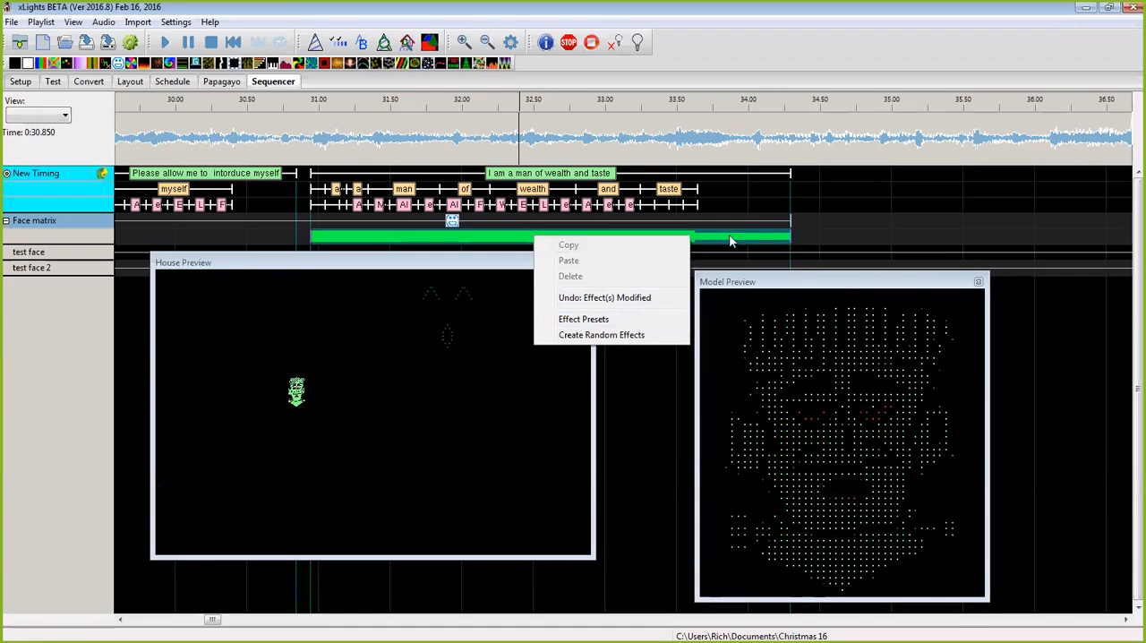
click(772, 240)
right_click(679, 234)
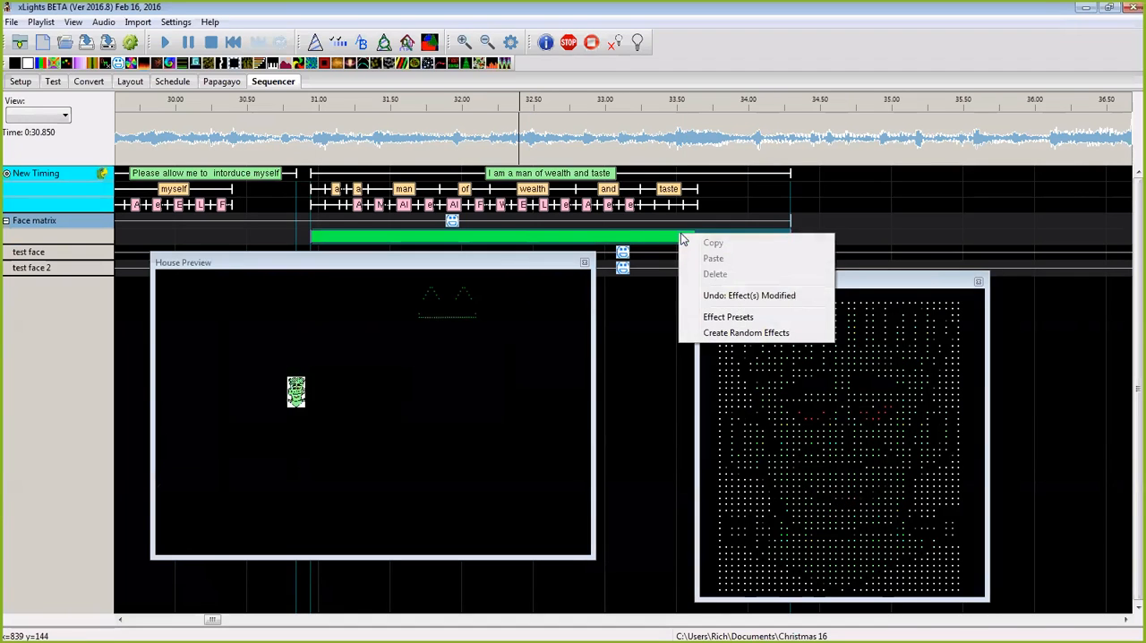
click(873, 235)
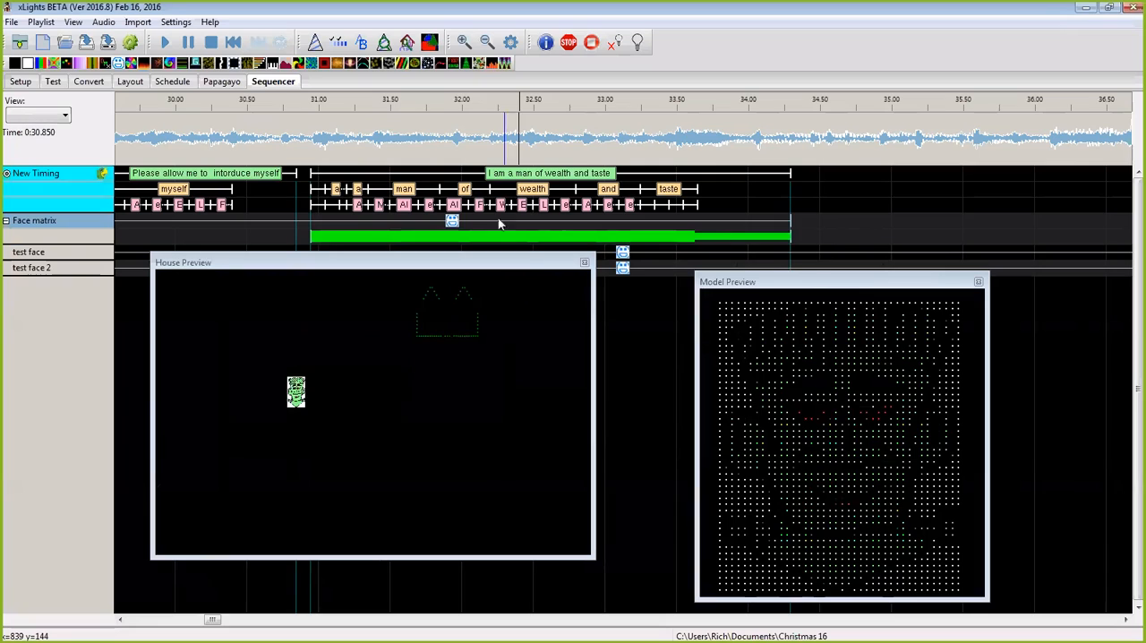
click(369, 240)
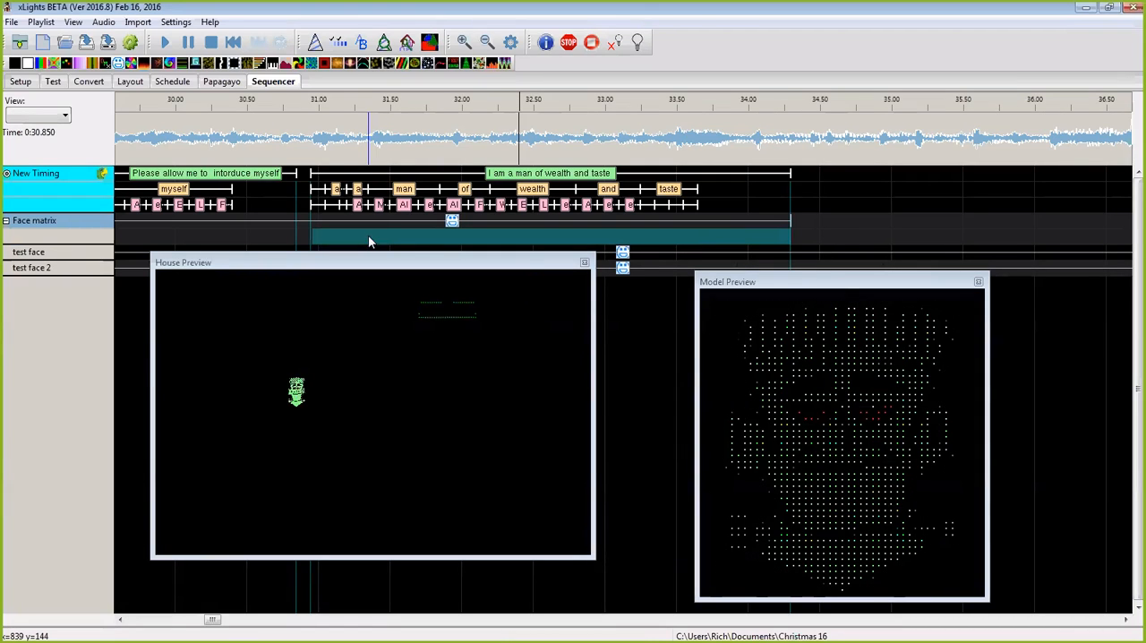
Step: Toggle the Face matrix strands open and closed, and insert two more layers below the row
click(6, 222)
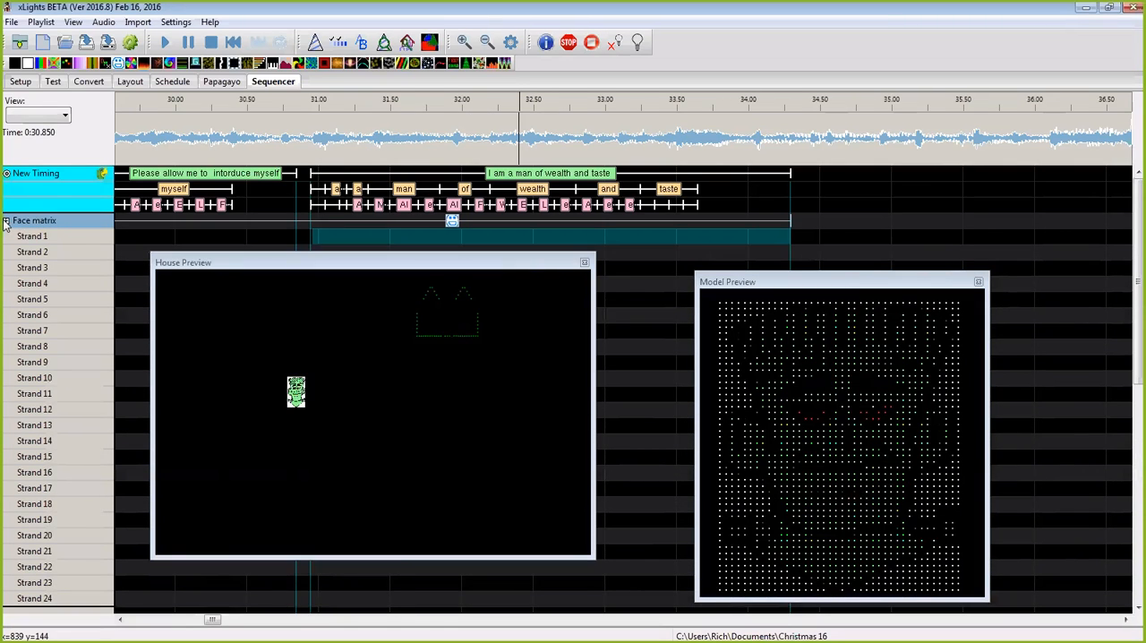
double_click(49, 222)
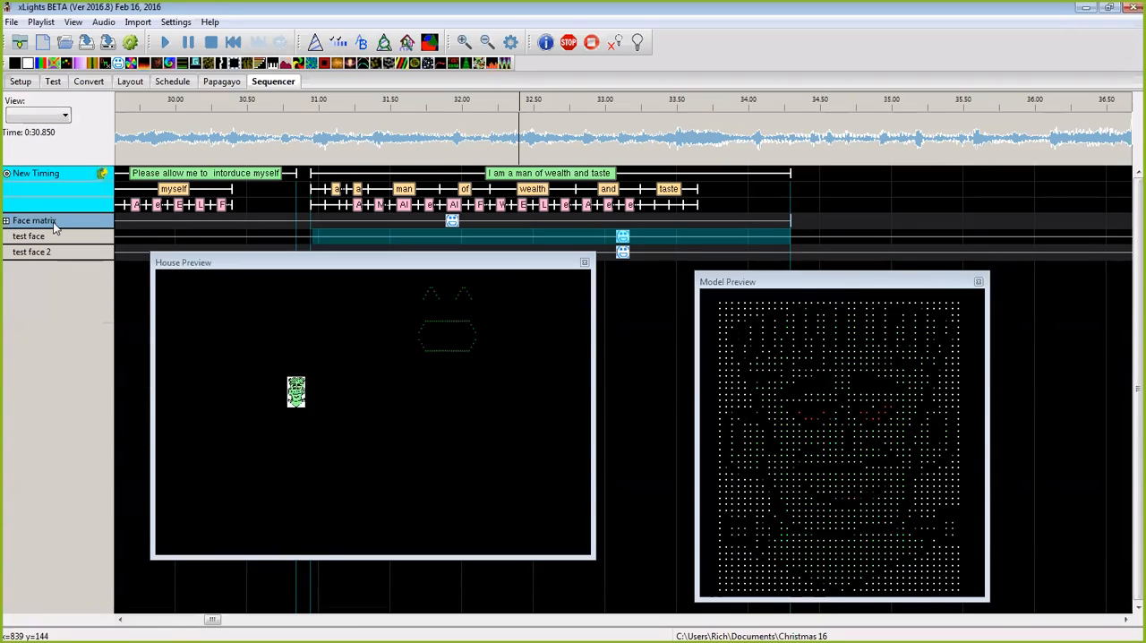
right_click(59, 222)
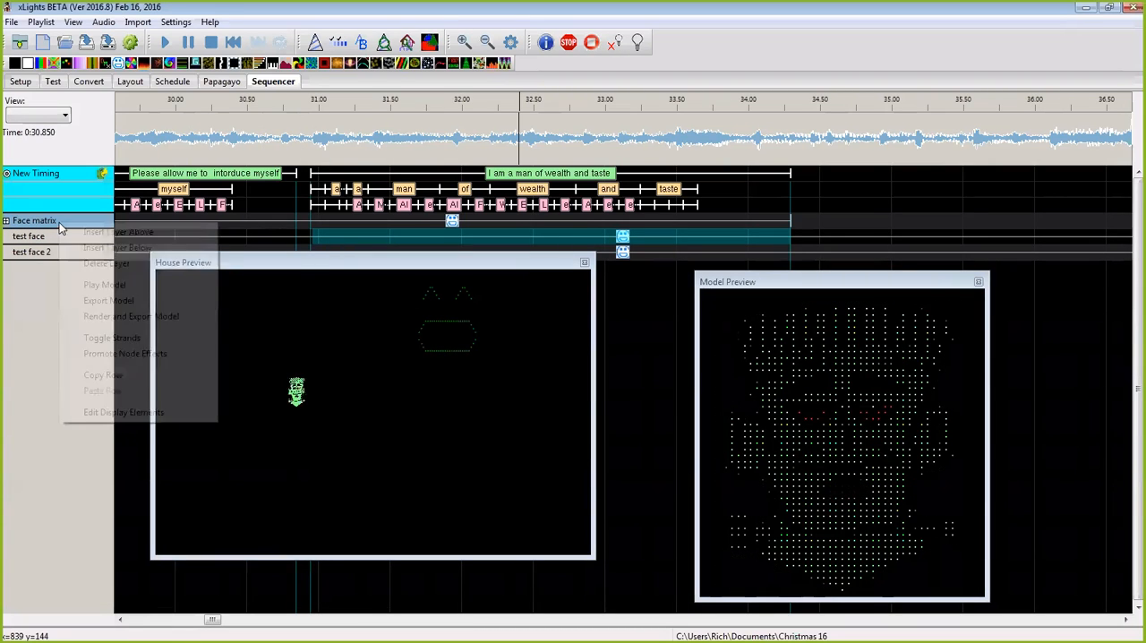
click(116, 247)
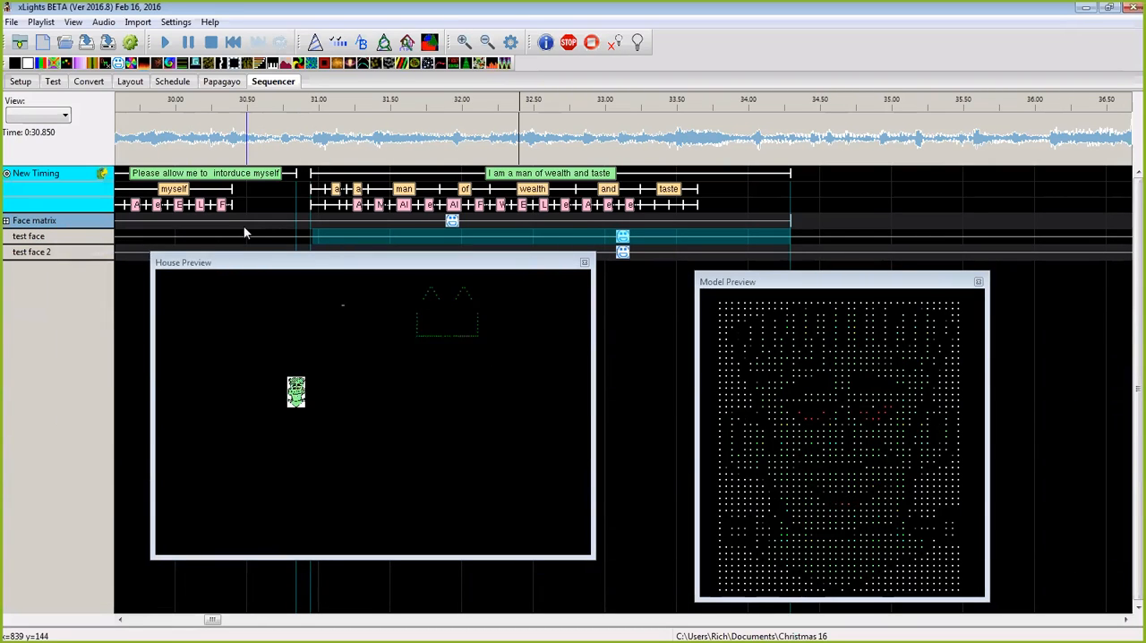
right_click(72, 221)
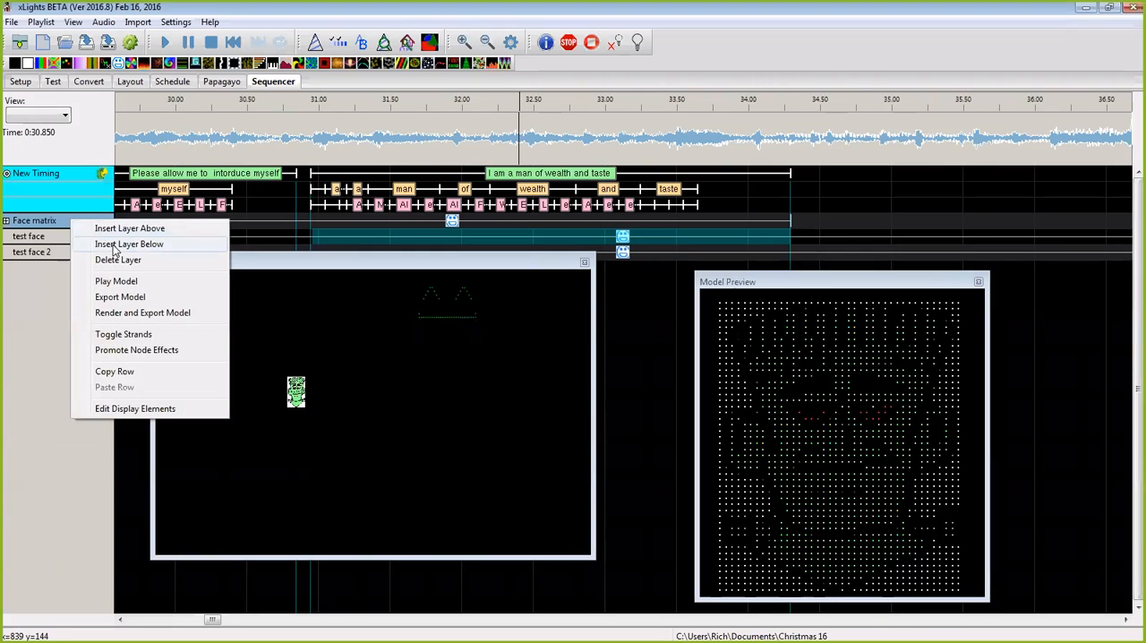
click(117, 245)
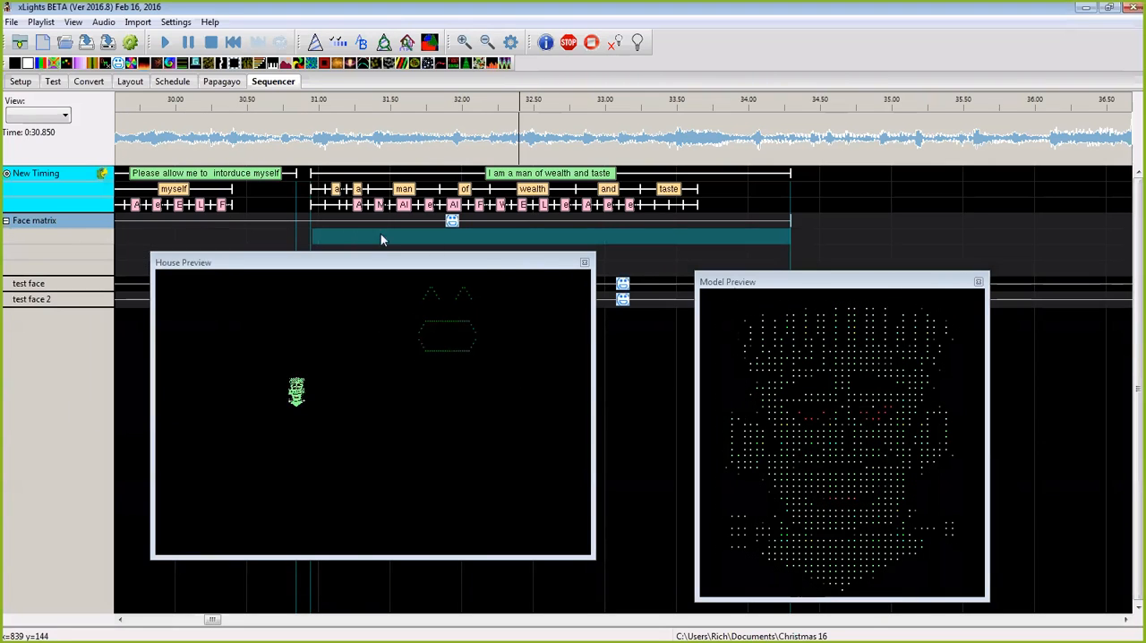
Step: Place a Spirals effect on the second Face matrix layer across the second phrase, preview both layers' effects, and delete the Spirals effect
drag(402, 64, 490, 235)
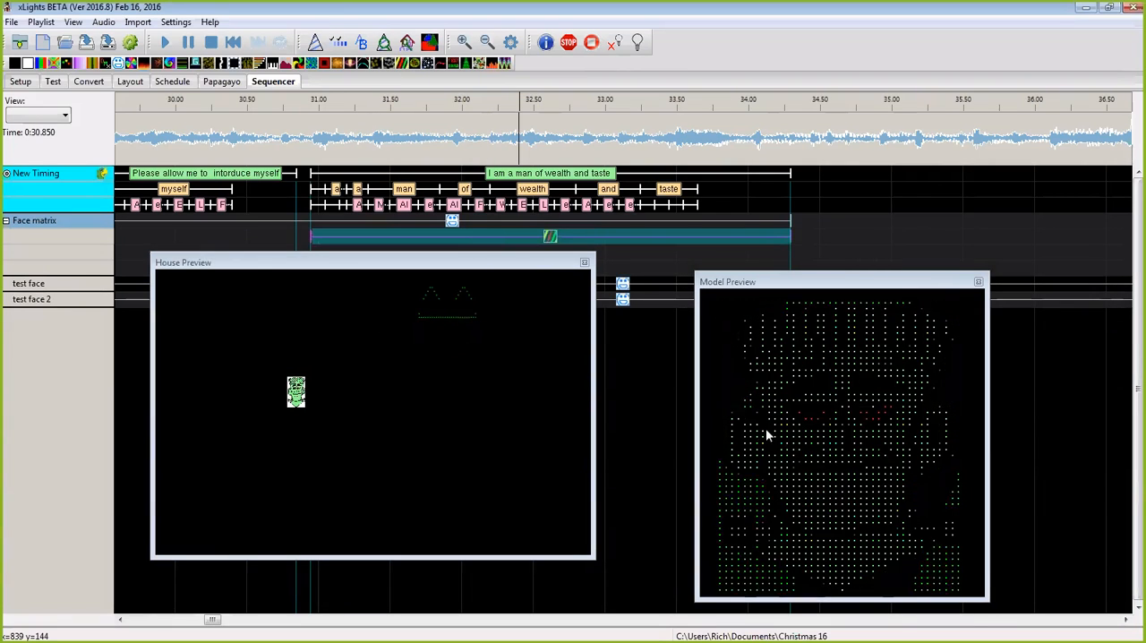
click(453, 222)
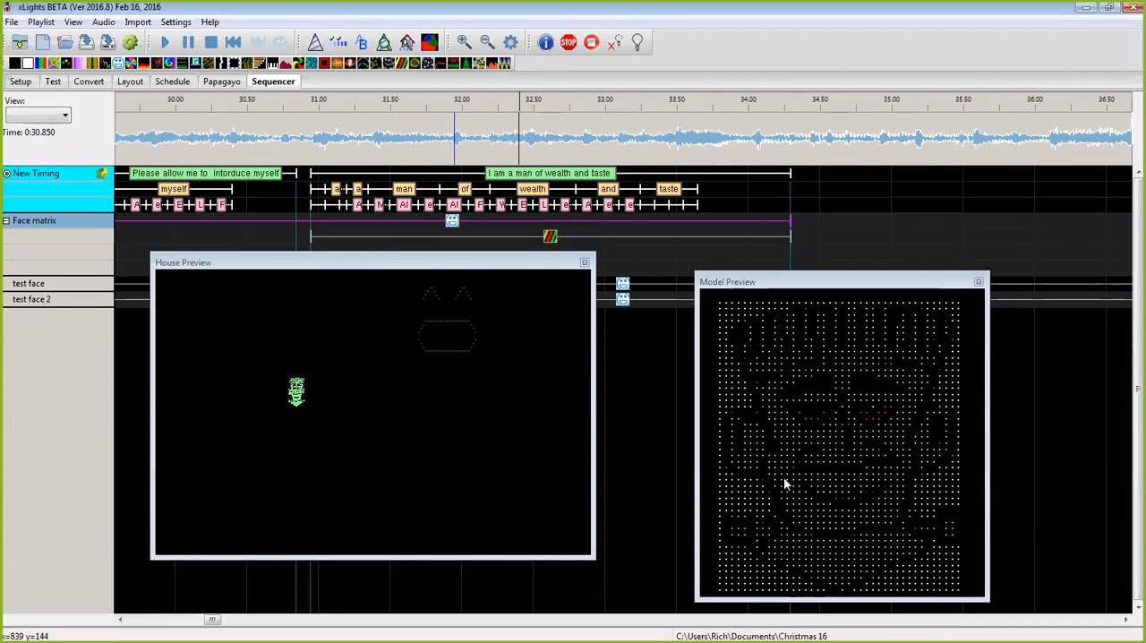
click(549, 237)
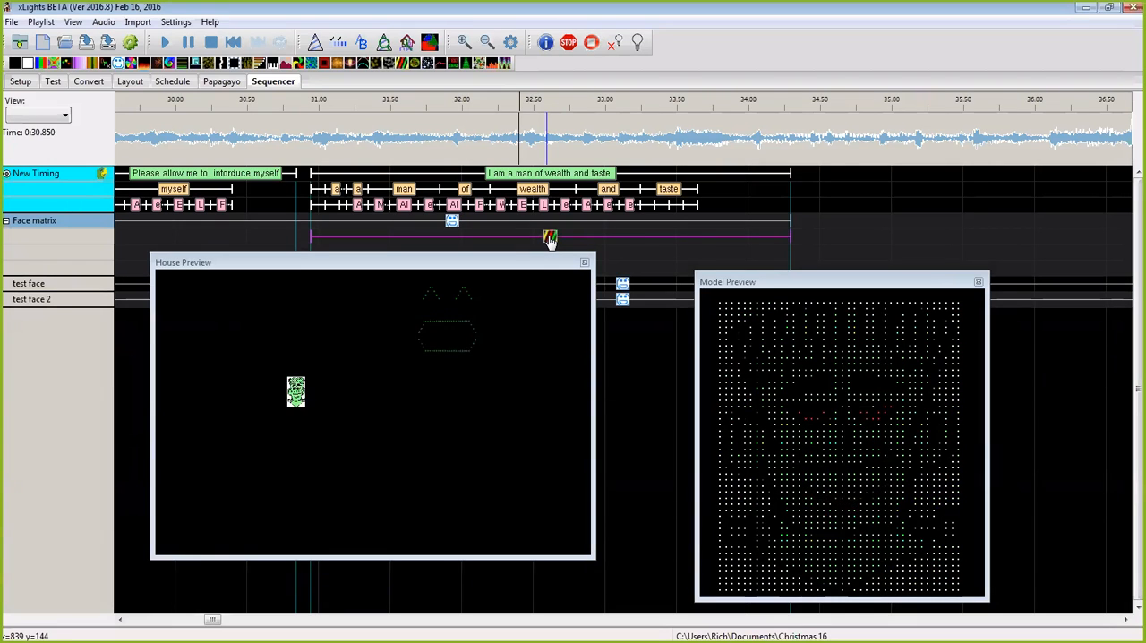
right_click(550, 238)
click(563, 277)
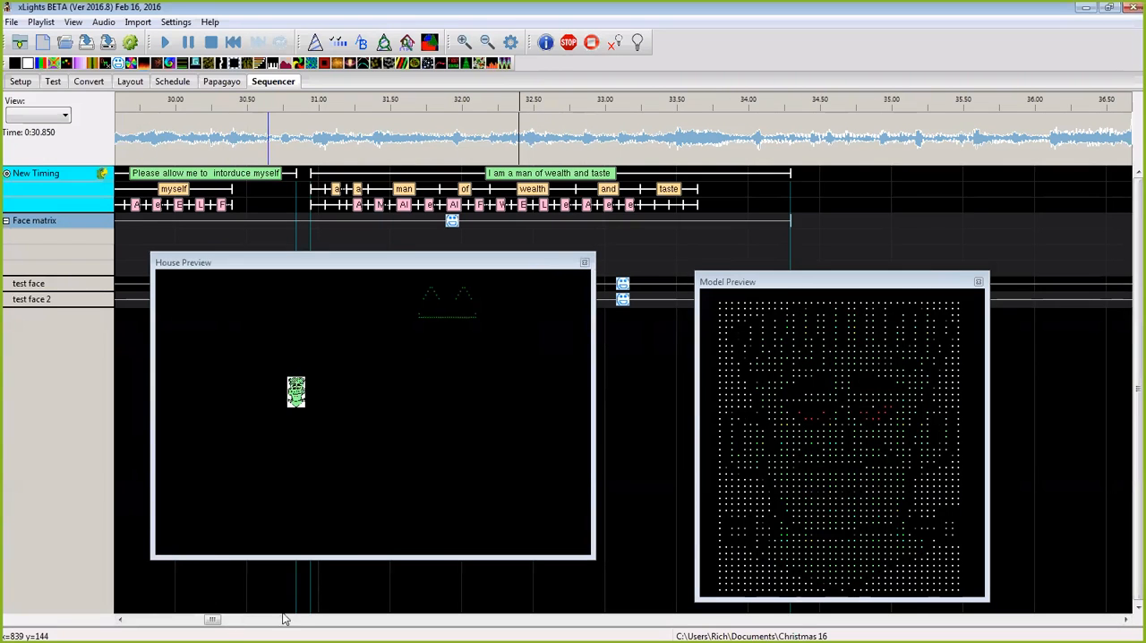
Step: Add a timing mark from about 35.1 to 36.2 s and place a Pictures effect over it on the first Face matrix layer
mouse_move(212, 622)
mouse_down()
mouse_move(225, 622)
mouse_move(215, 623)
mouse_up()
drag(705, 159, 861, 160)
key(t)
drag(286, 64, 778, 221)
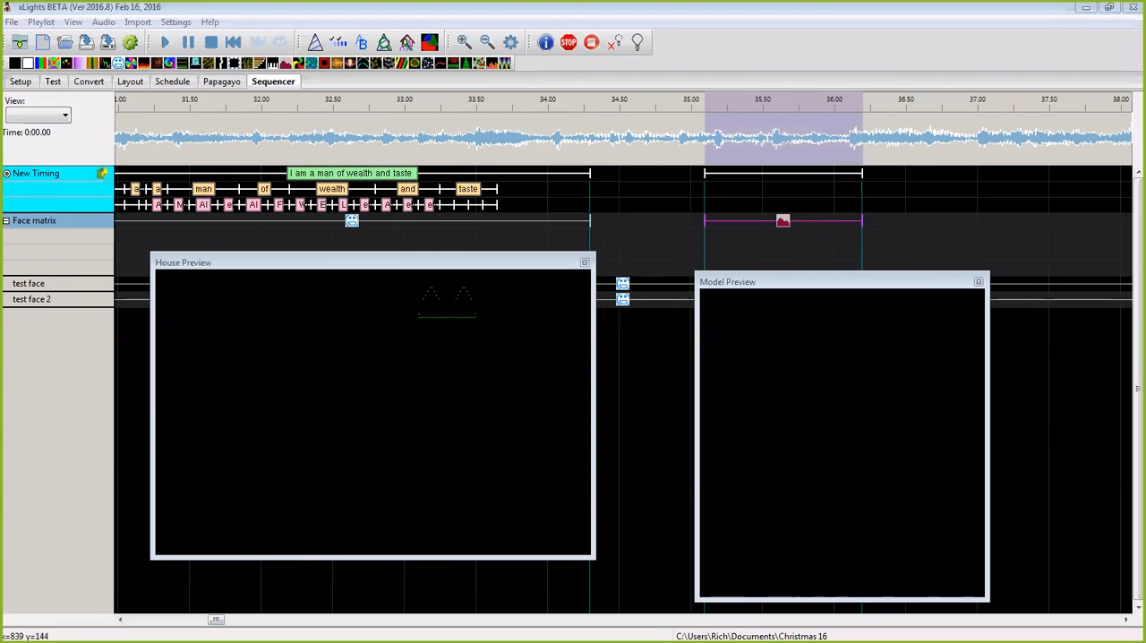
drag(782, 222, 776, 222)
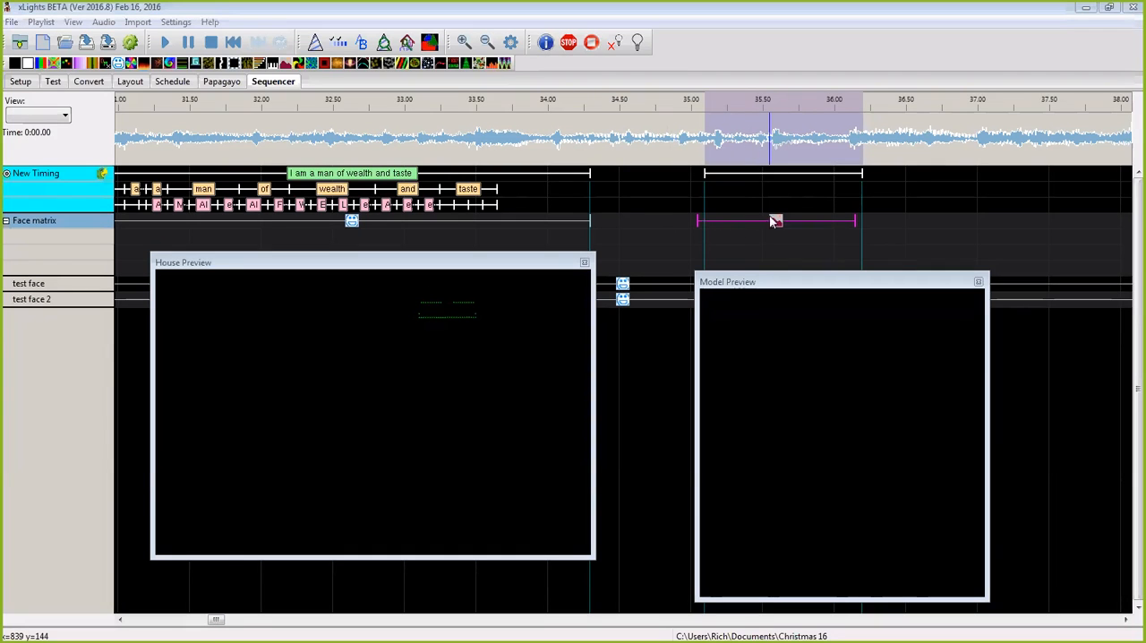
drag(777, 223, 785, 224)
Step: Move the Model Preview and House Preview windows higher over the effects grid
click(852, 284)
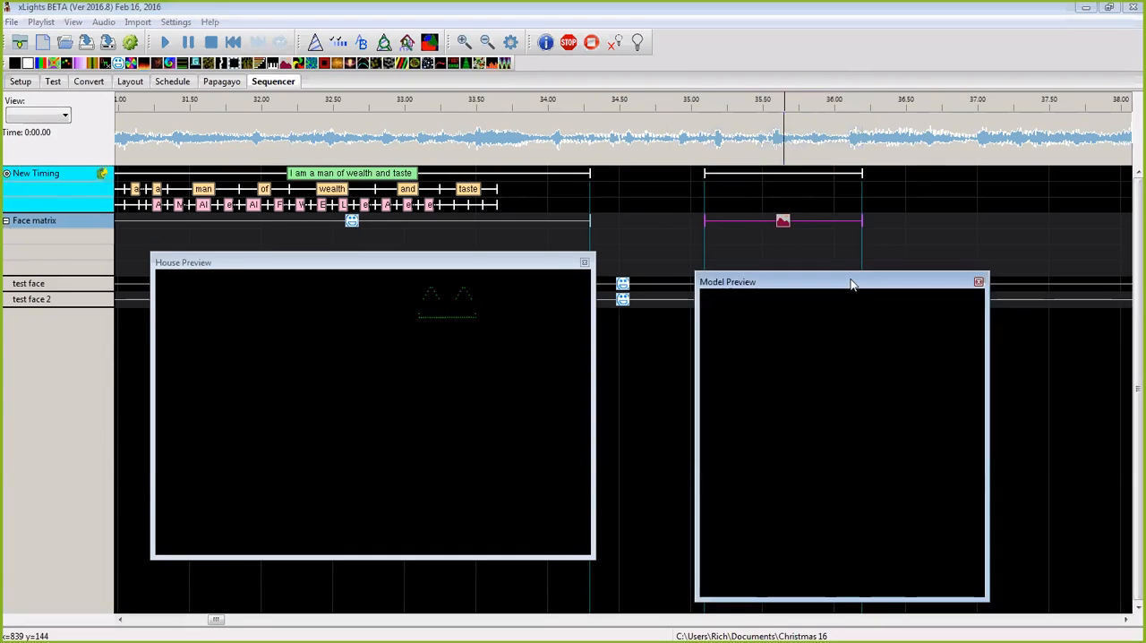
drag(852, 284, 835, 234)
drag(525, 262, 563, 246)
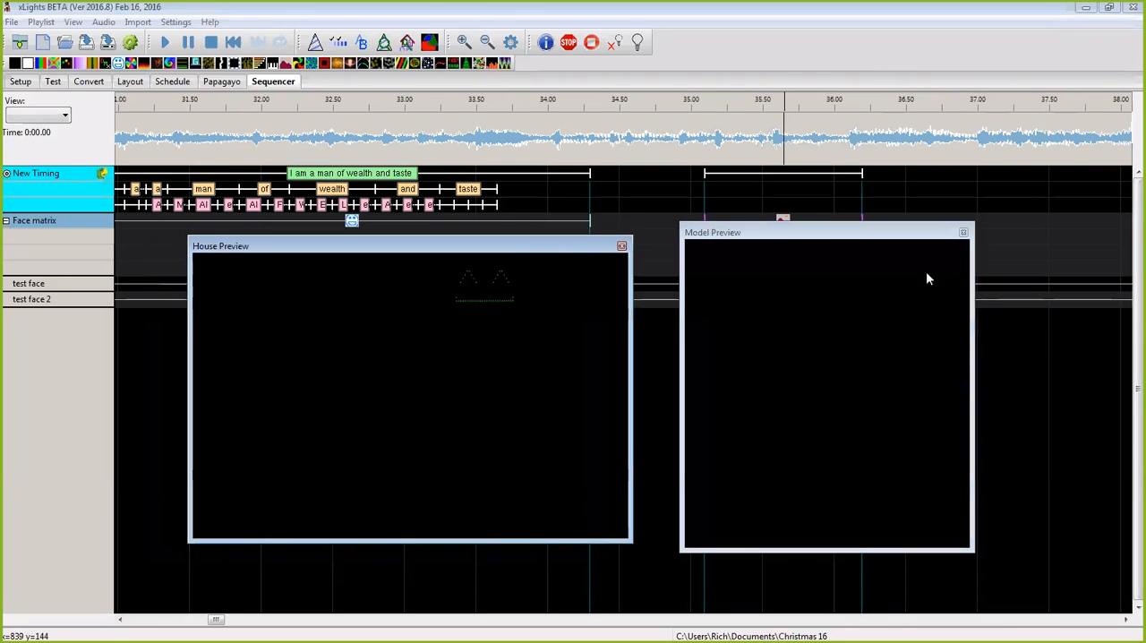
Step: Exit xLights, saving the changes to models, views, perspectives and presets
click(1133, 7)
click(584, 359)
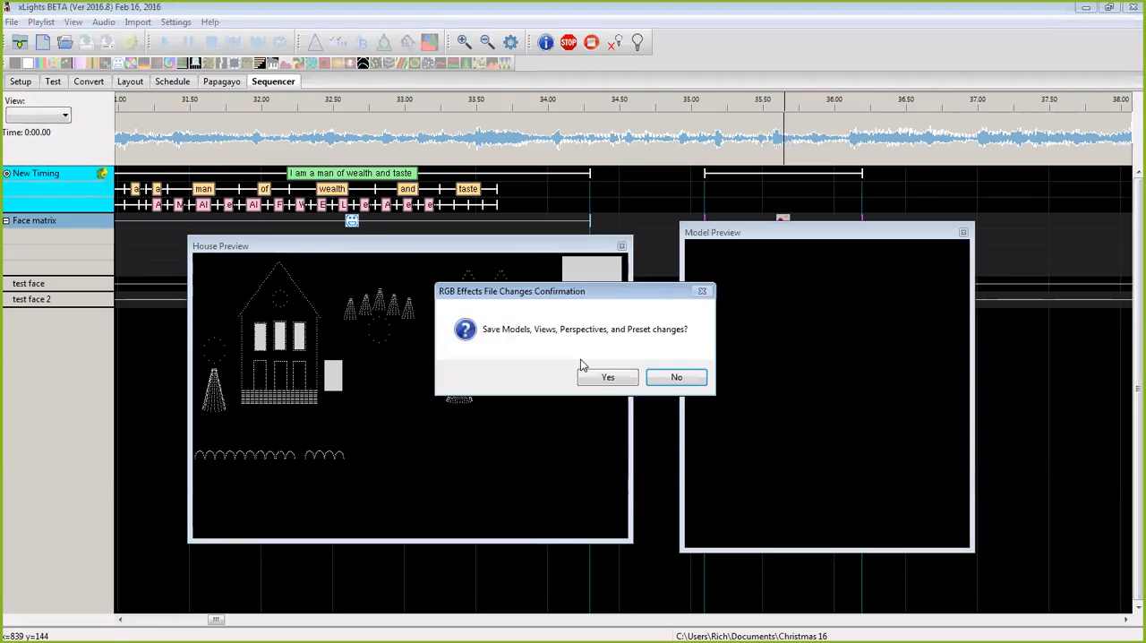
click(600, 380)
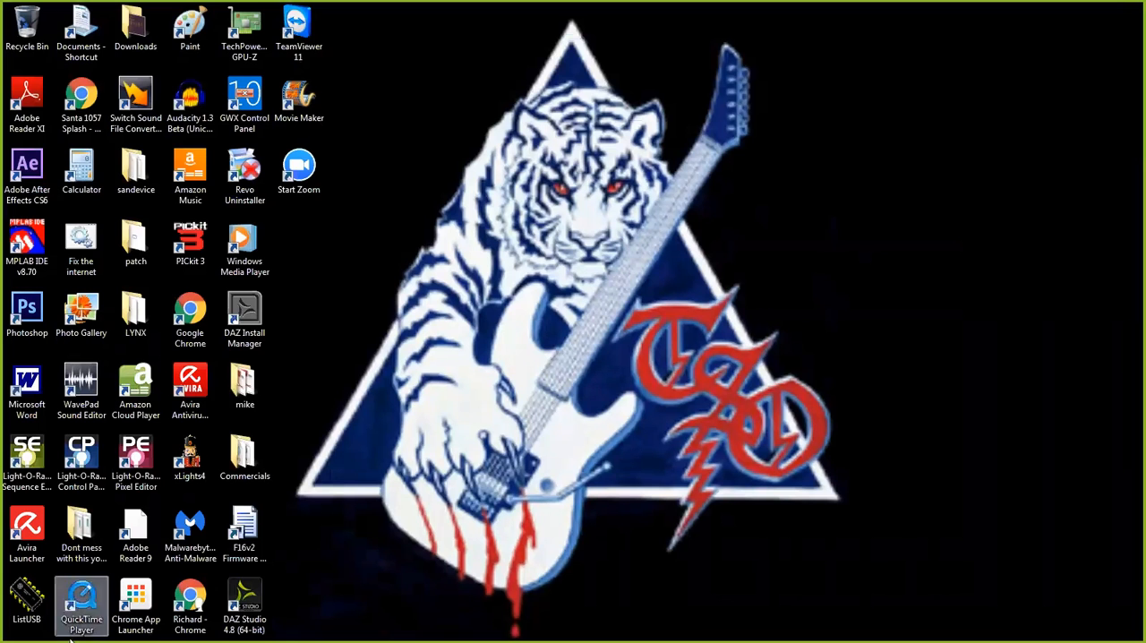
Step: Switch to the Downloads folder and run the xLights_Nutcracker_2016_7 installer
double_click(135, 30)
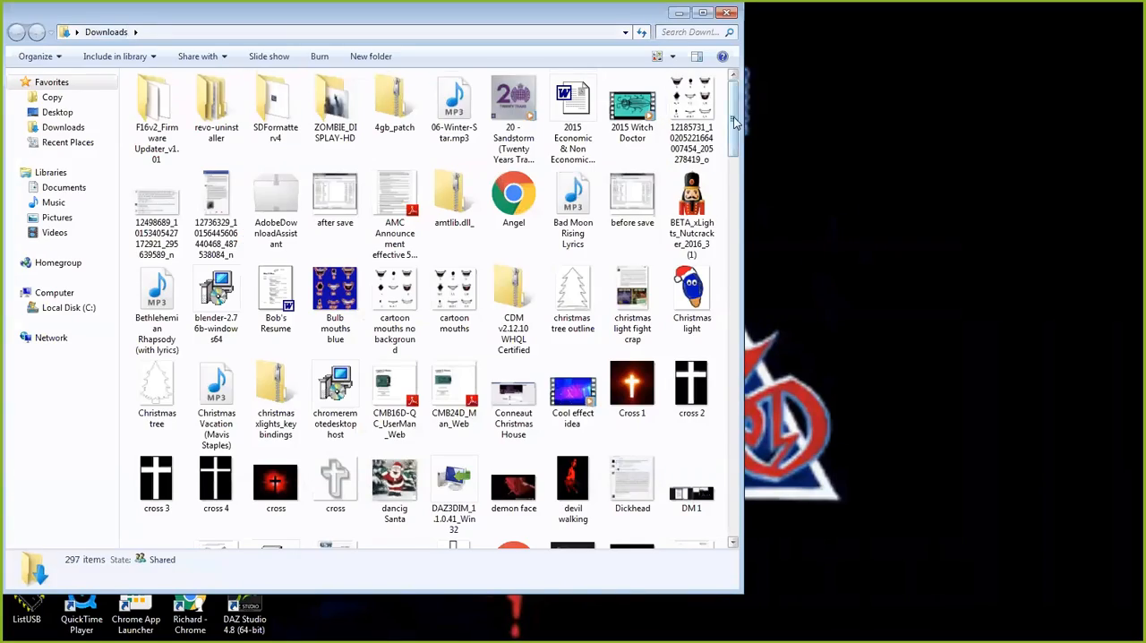
scroll(735, 325, down, 10)
scroll(742, 421, down, 15)
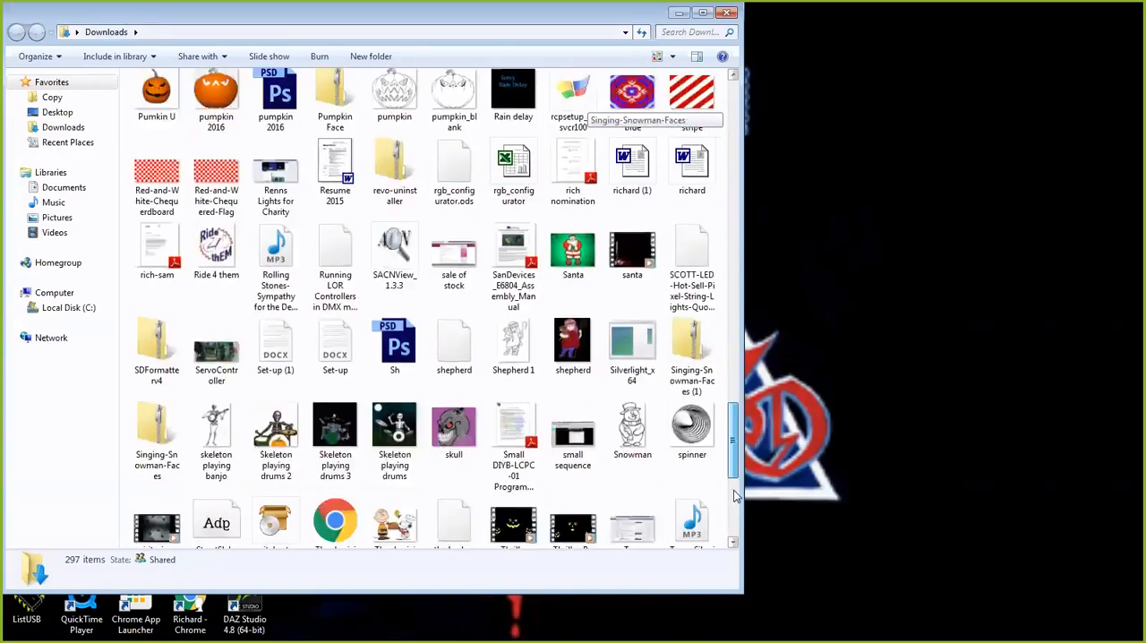
double_click(278, 502)
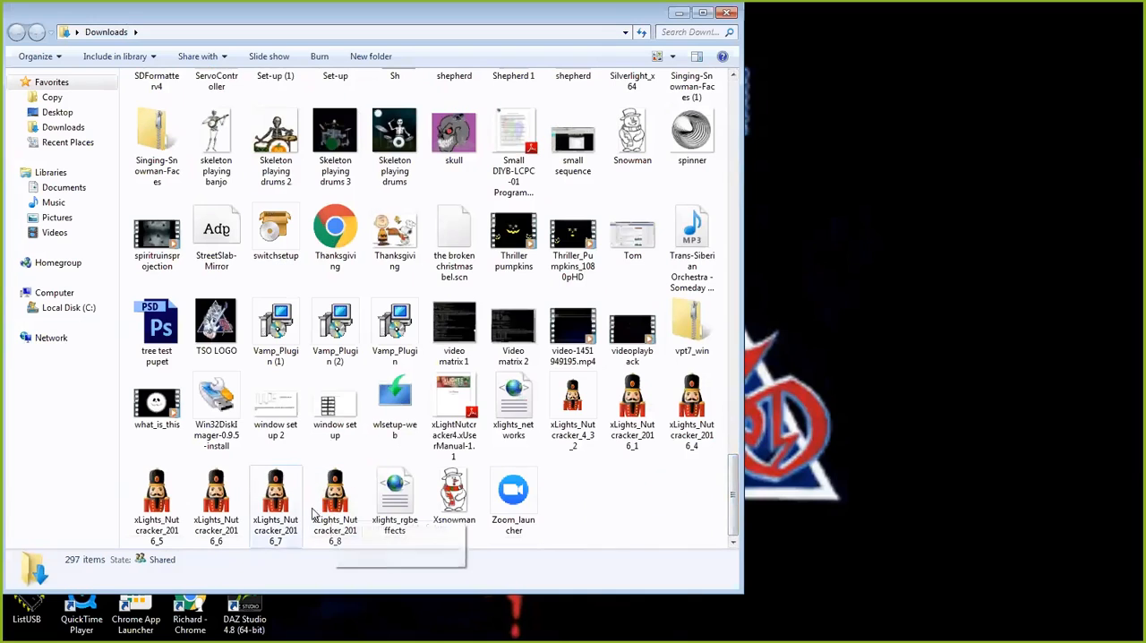
click(625, 345)
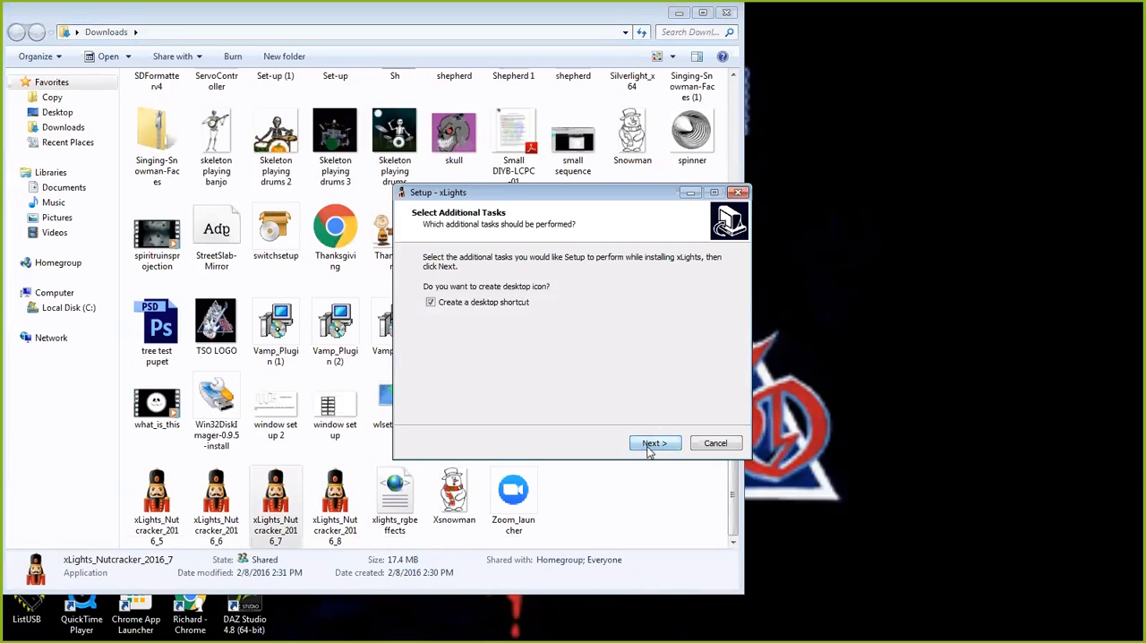
Step: Install xLights with a desktop shortcut, and close the README and the Downloads folder
click(653, 444)
click(654, 445)
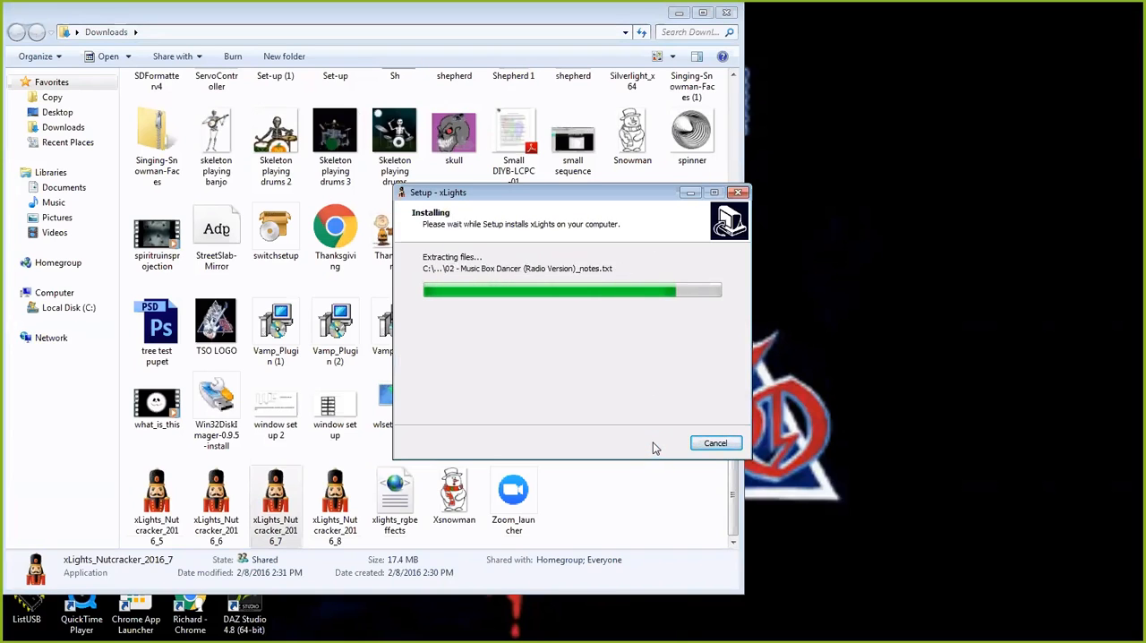
click(655, 442)
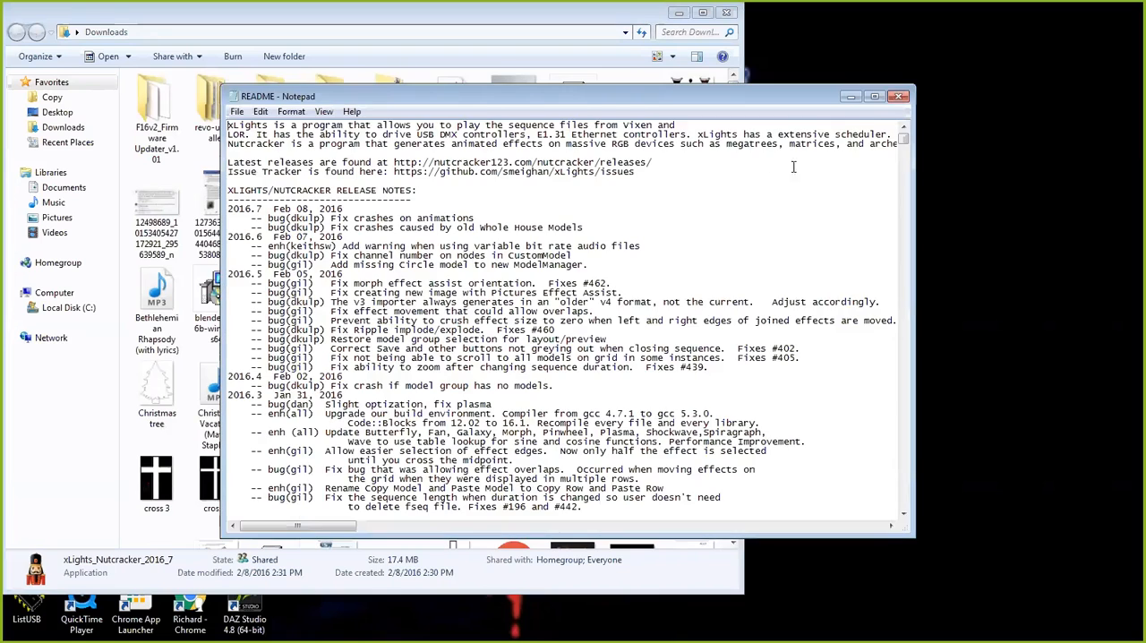
click(907, 97)
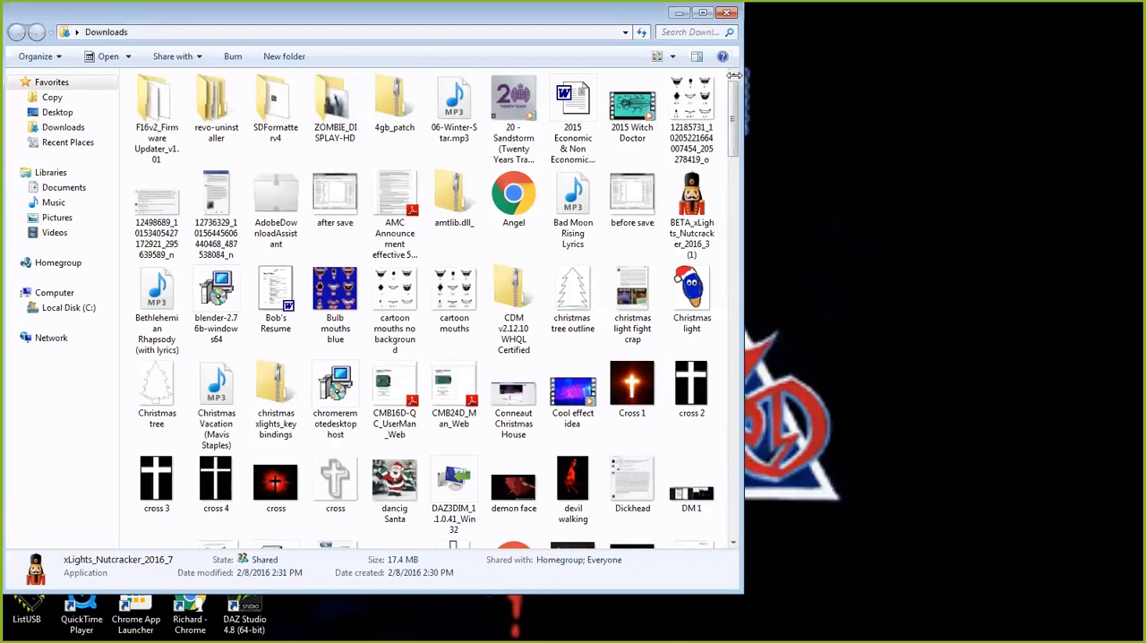
click(727, 13)
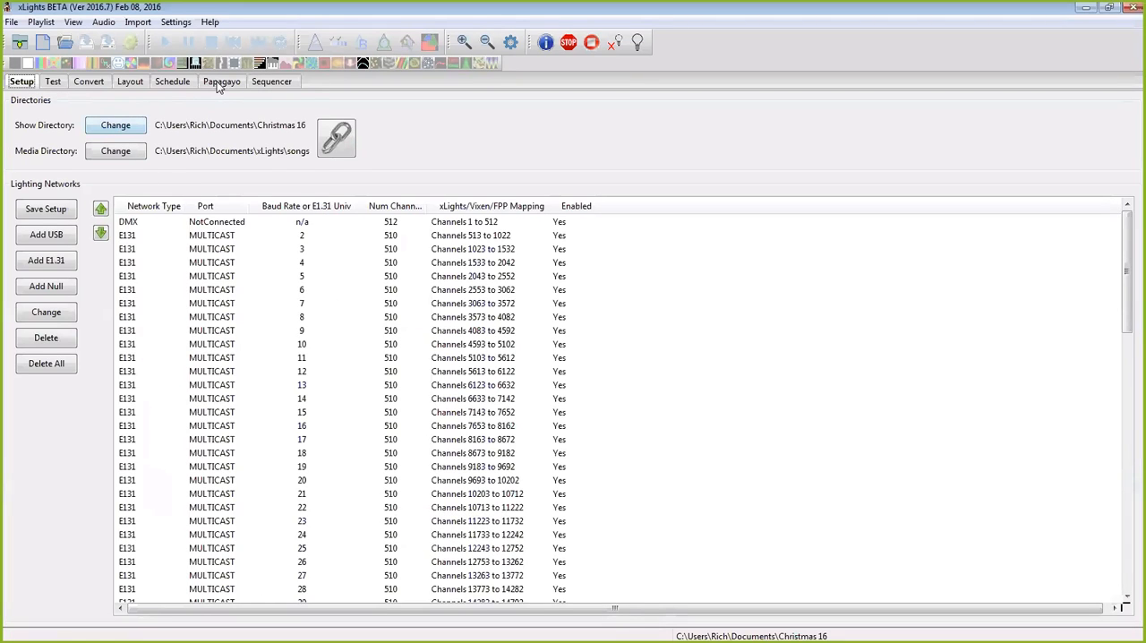
click(271, 82)
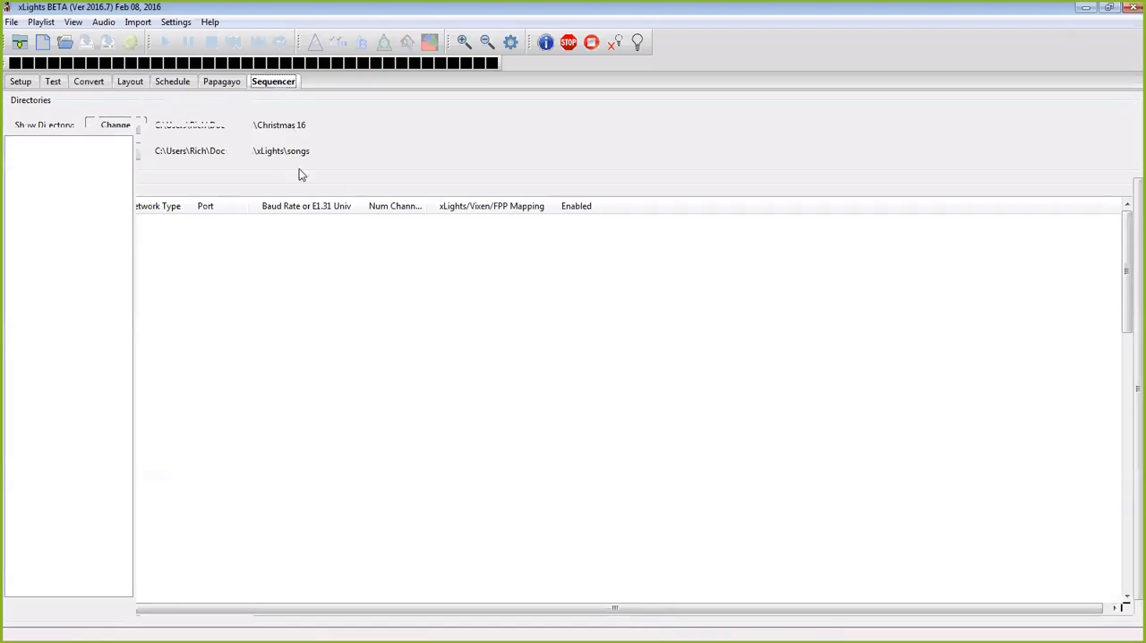
click(66, 44)
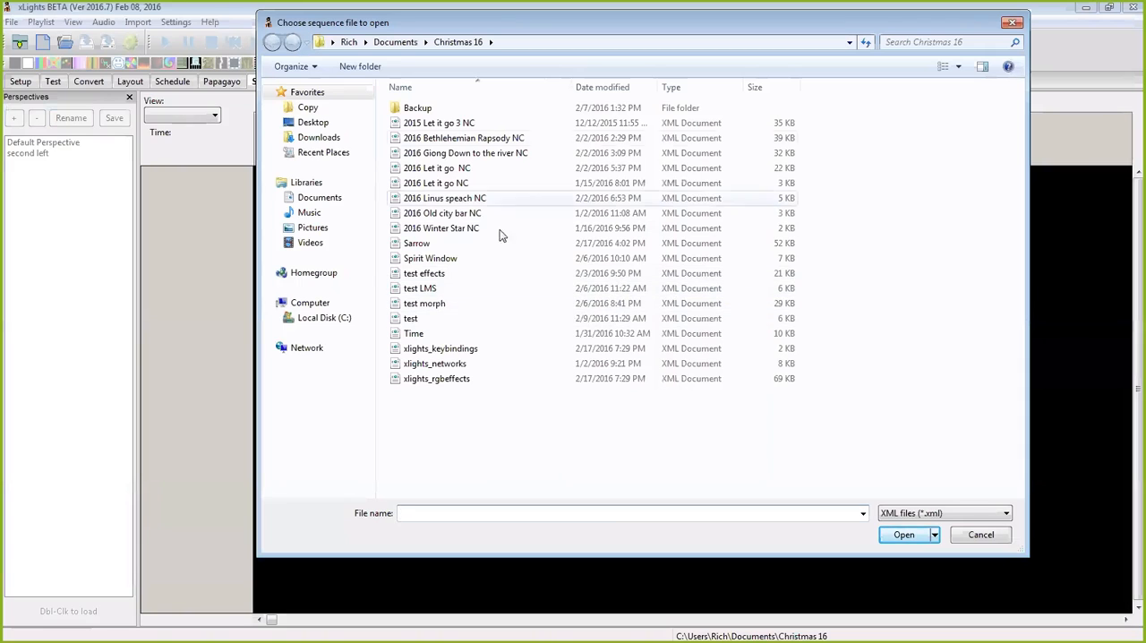
click(1012, 23)
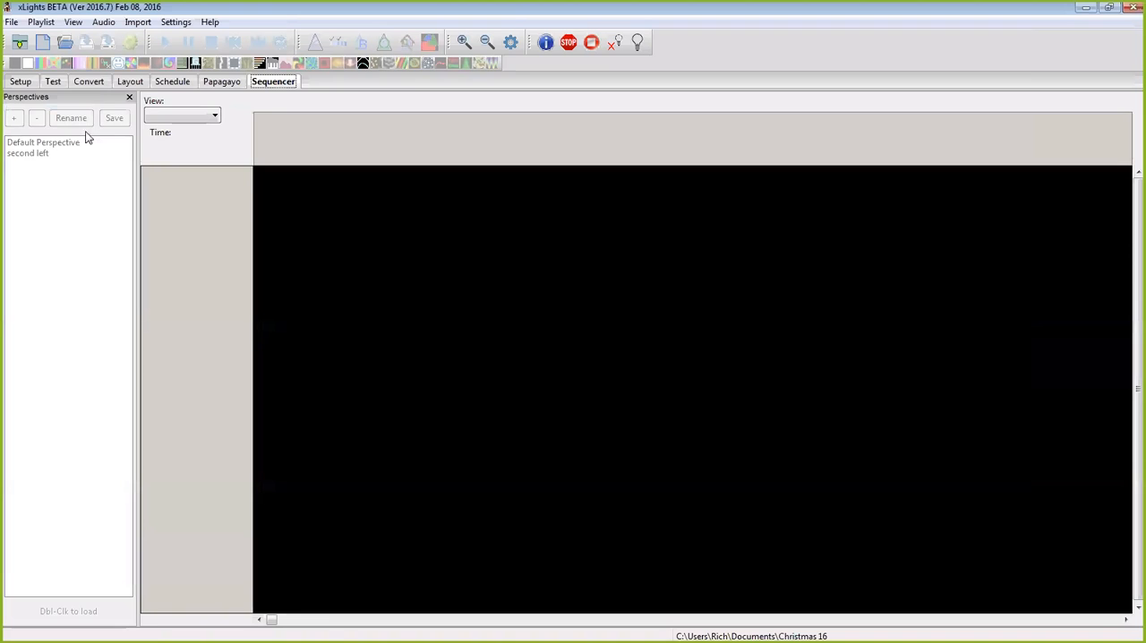
Step: Set the show directory to the Christmas 16 folder in the user's Documents folder
click(36, 83)
click(115, 125)
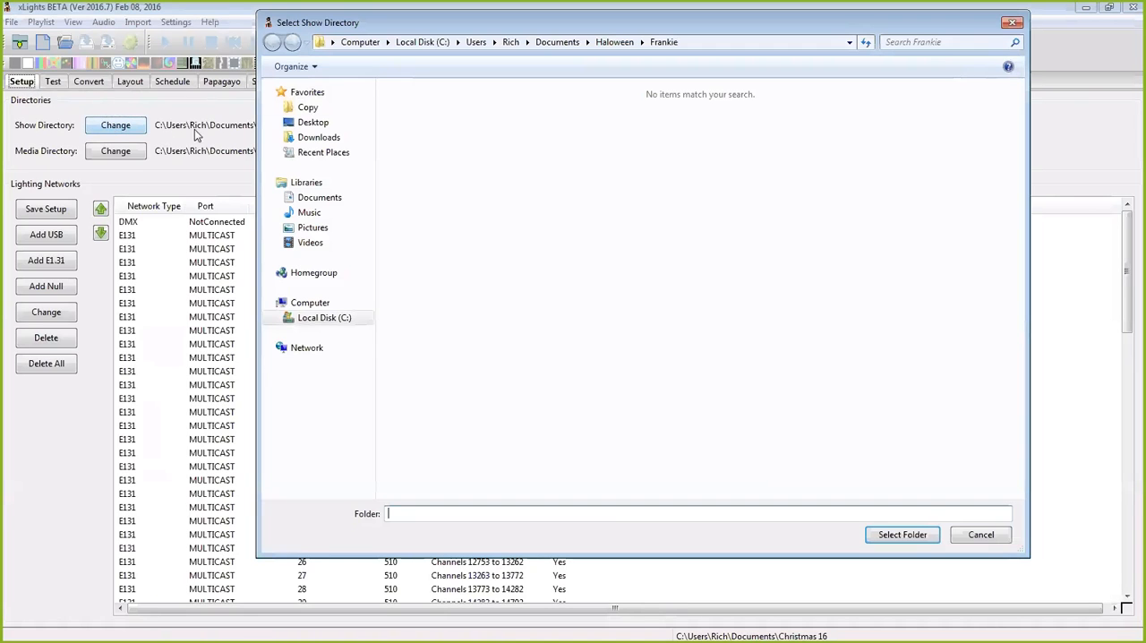
click(322, 319)
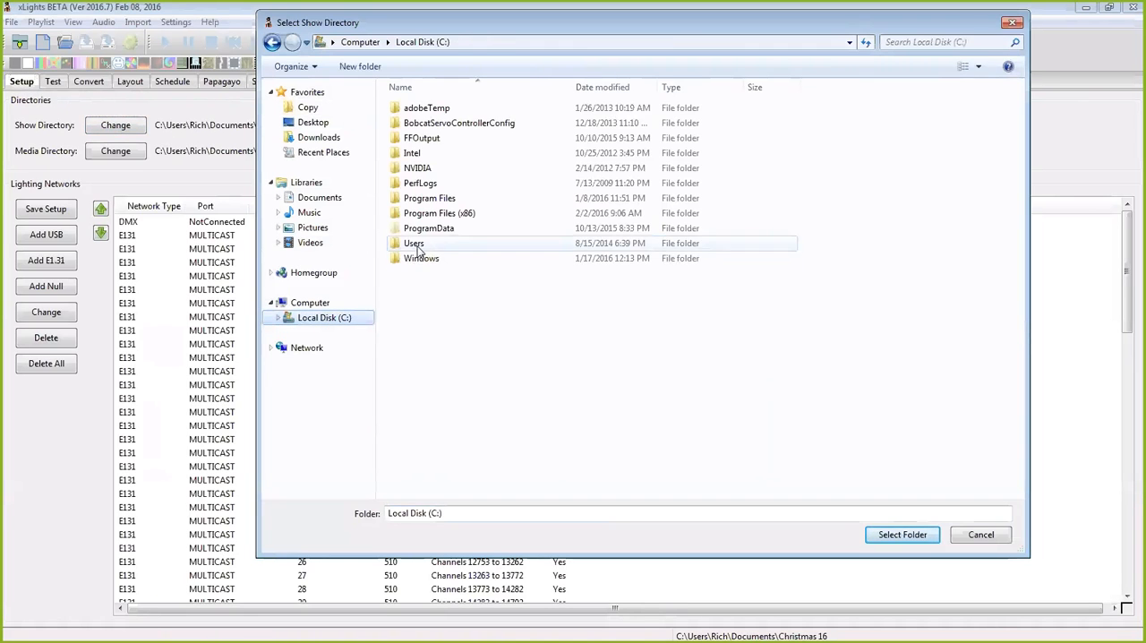
double_click(419, 247)
double_click(410, 140)
click(430, 231)
double_click(430, 231)
click(448, 231)
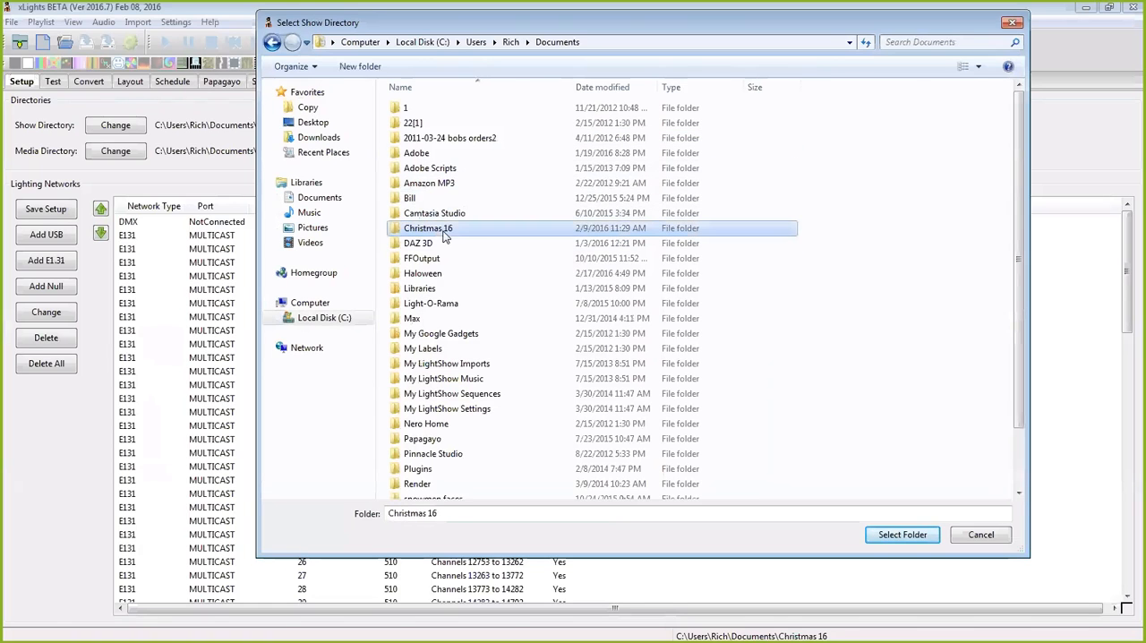
click(903, 535)
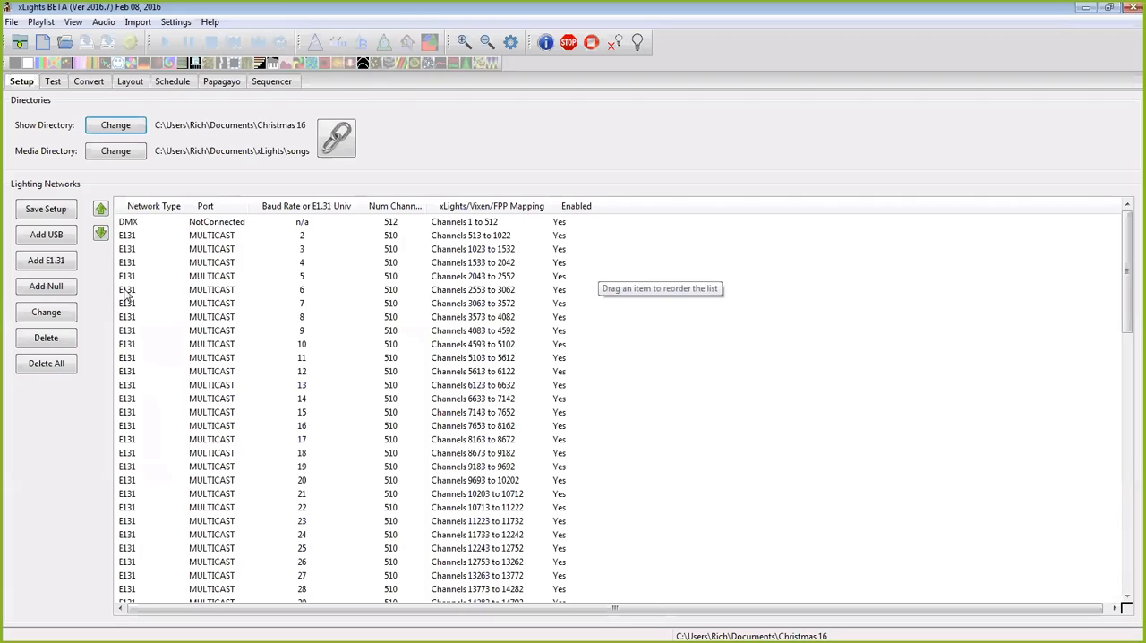
Step: Hide the Perspectives list in the Sequencer and start a new musical sequence
click(271, 81)
click(129, 97)
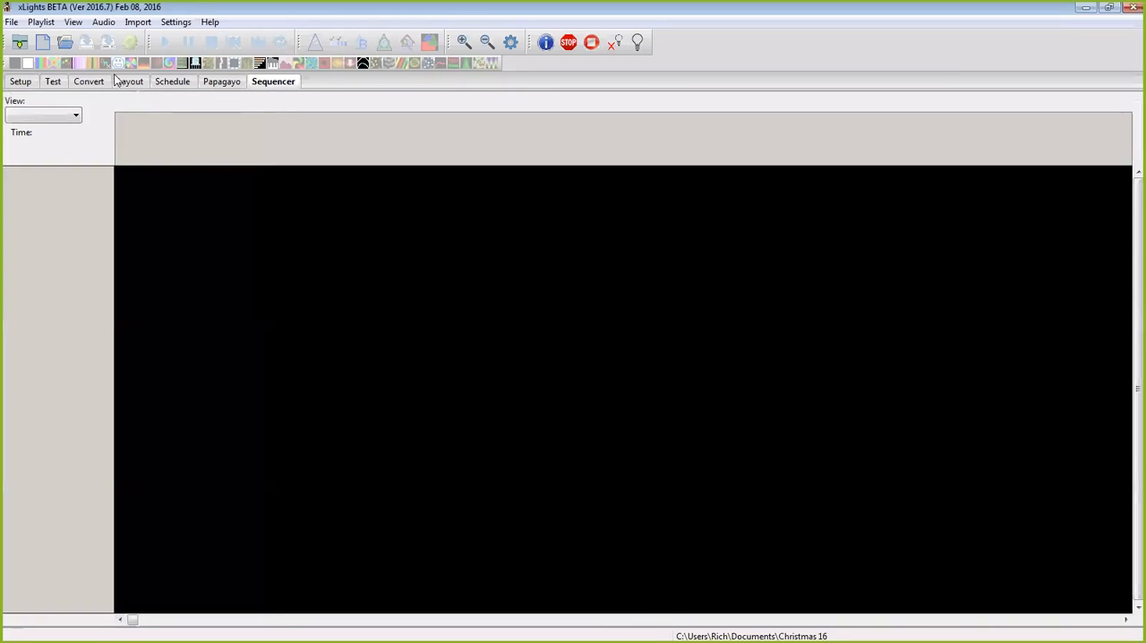
click(46, 47)
click(189, 151)
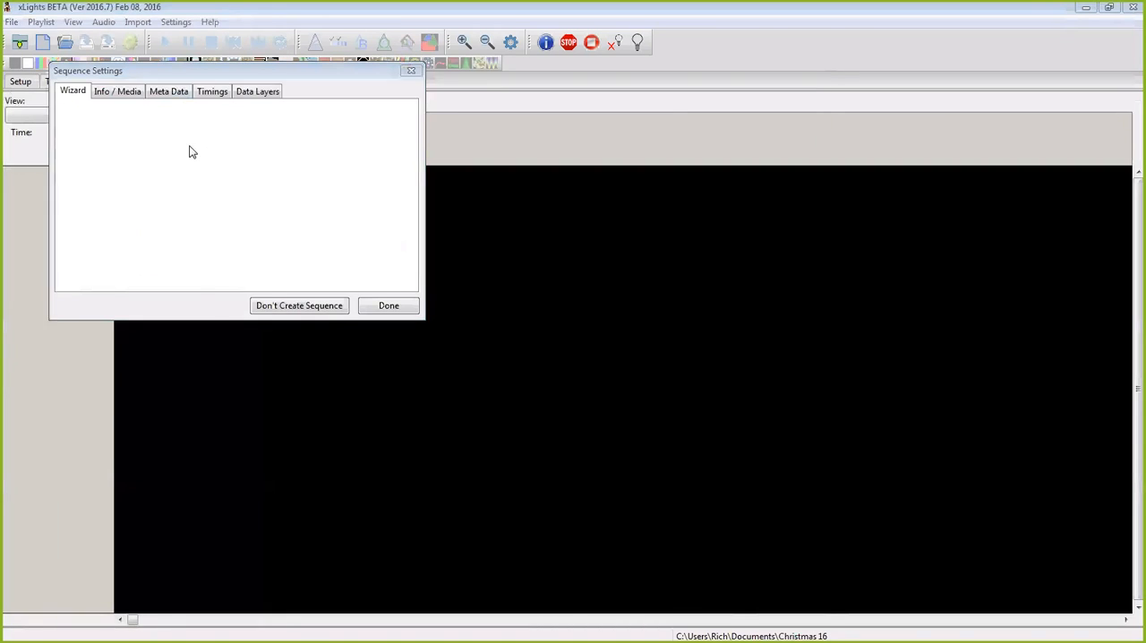
Step: Find the song with the search "sym", choose "_Rolling Stones- Sympathy for the Devil Lyrics" as audio, and finish the sequence setup
click(708, 111)
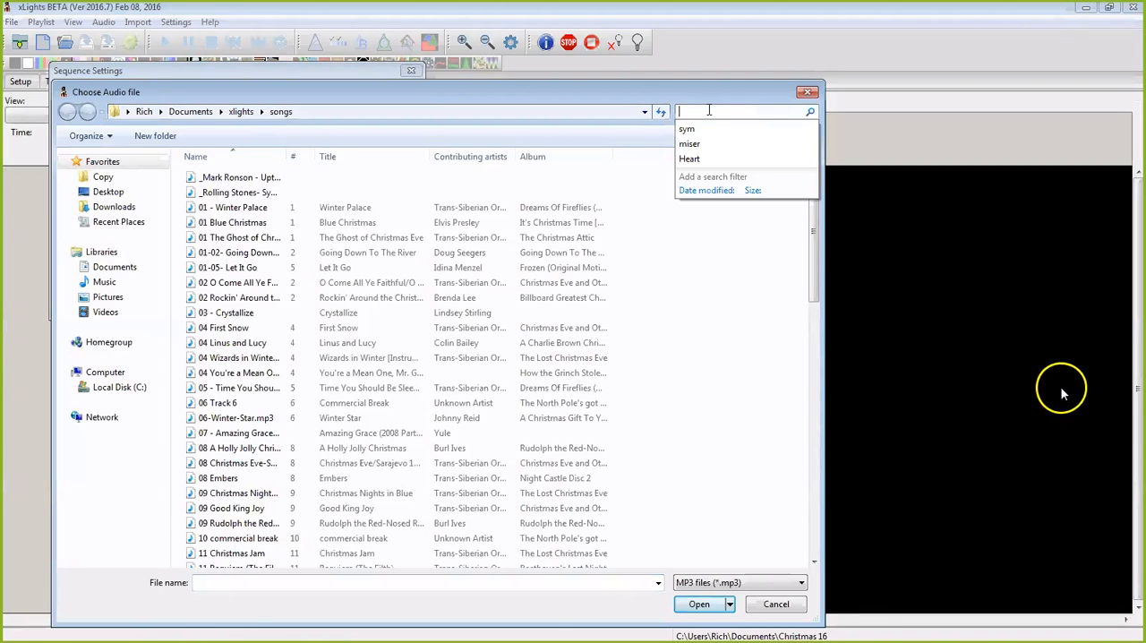
click(713, 131)
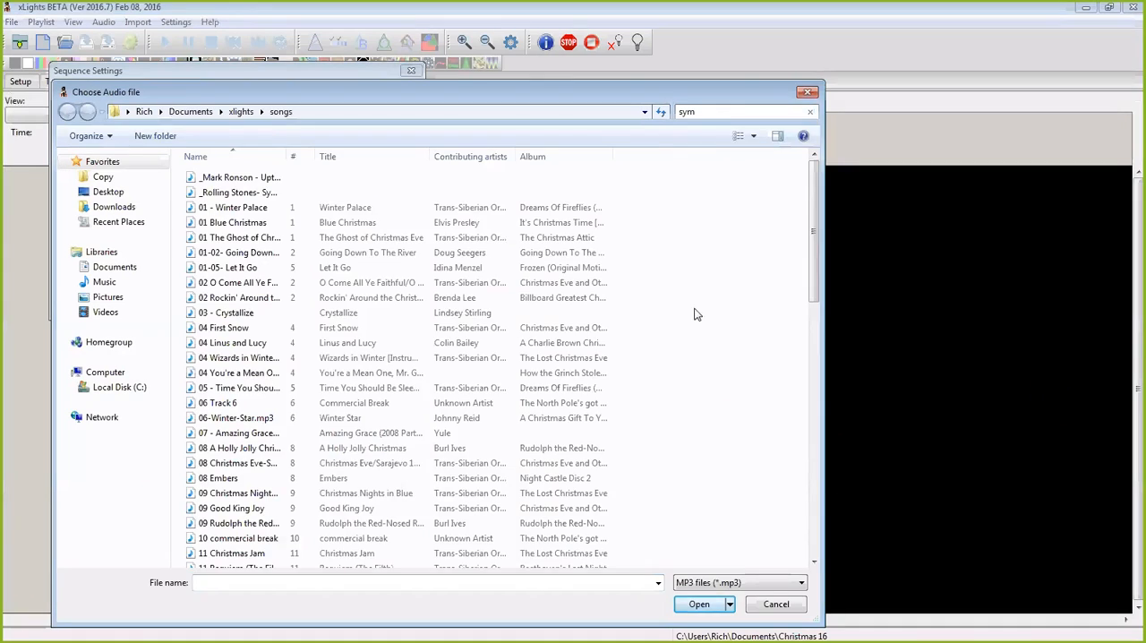
click(265, 170)
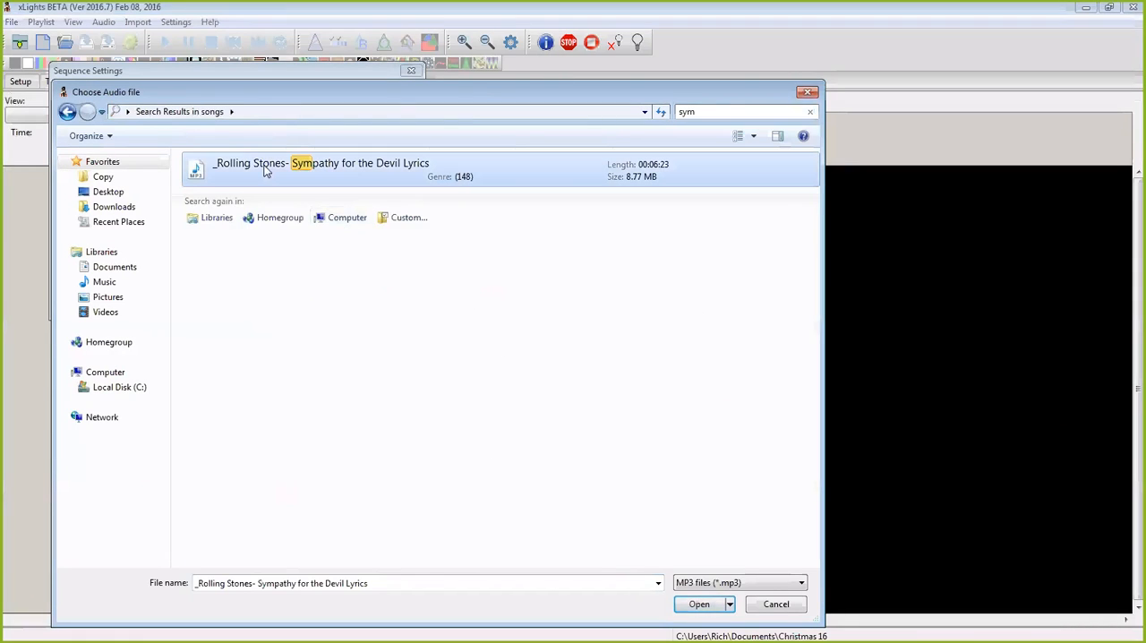
click(697, 602)
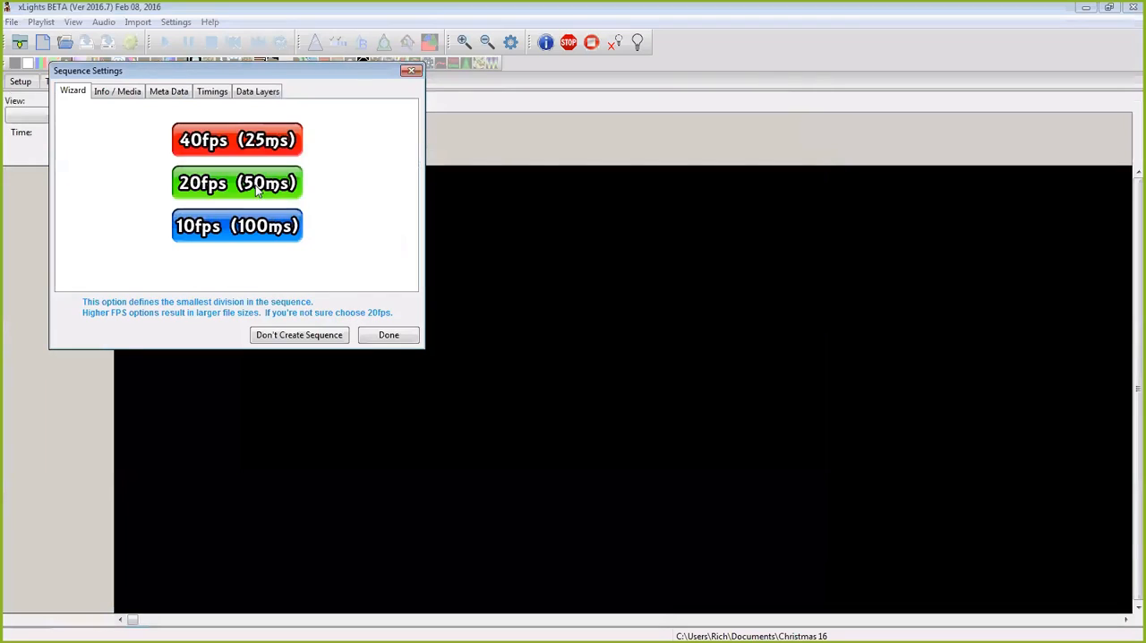
click(260, 190)
click(375, 316)
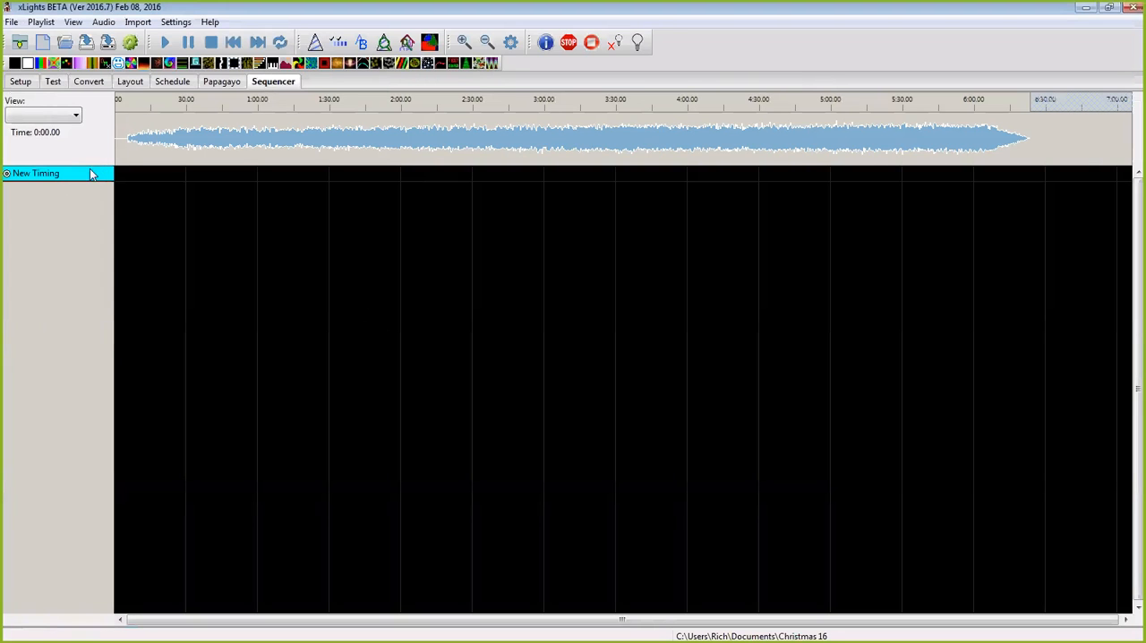
Step: Add the Face matrix and test face models to the sequence's display elements
right_click(89, 174)
click(137, 271)
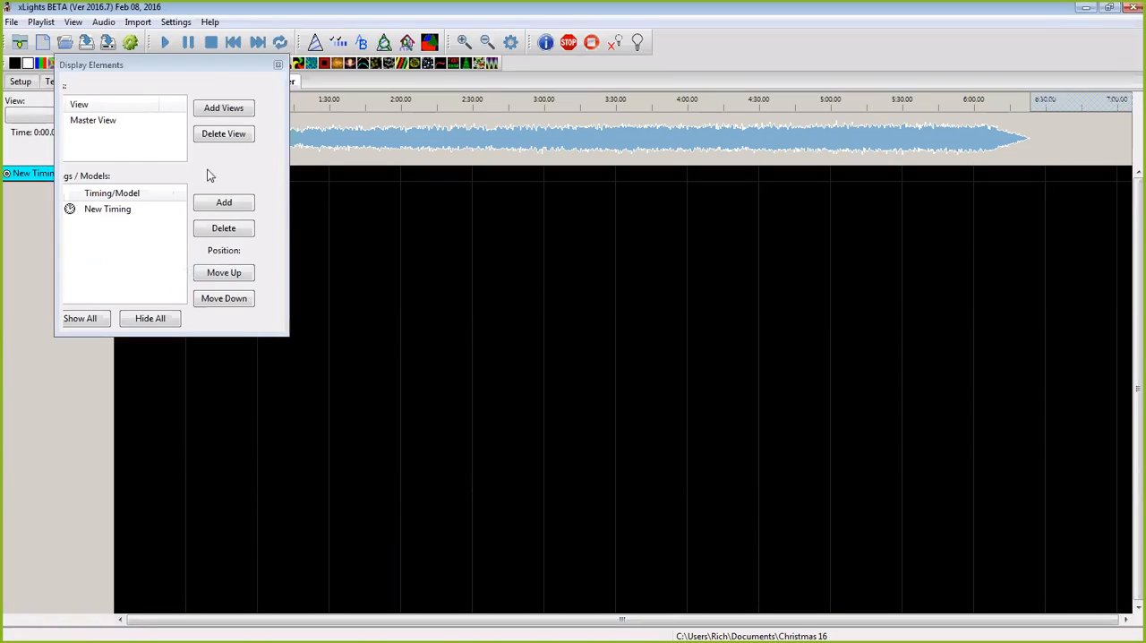
click(224, 204)
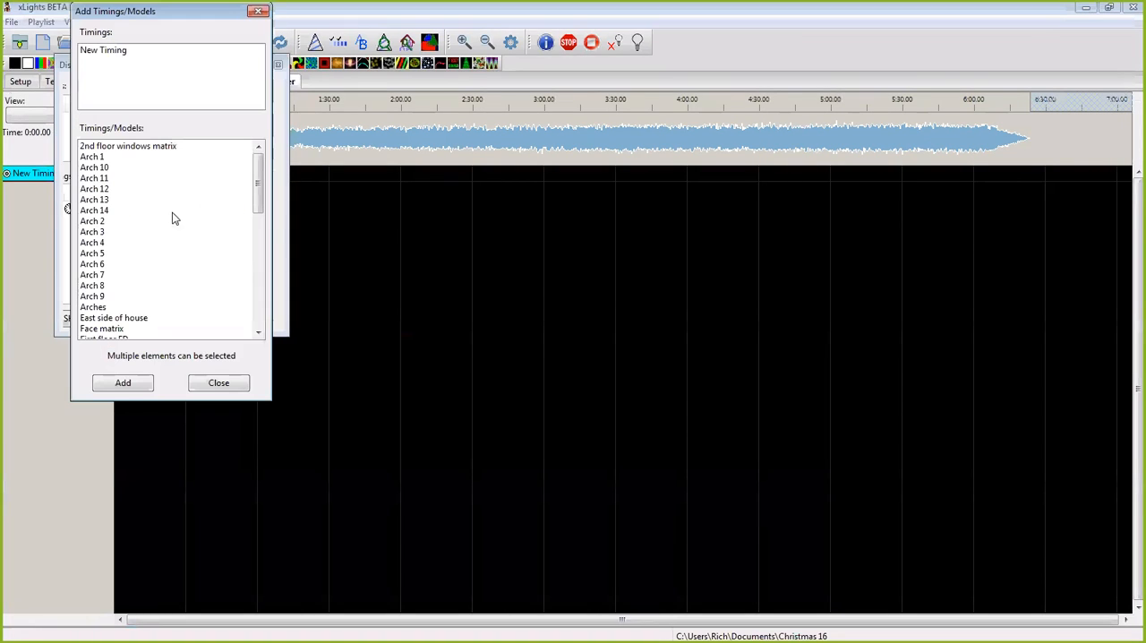
scroll(241, 201, down, 3)
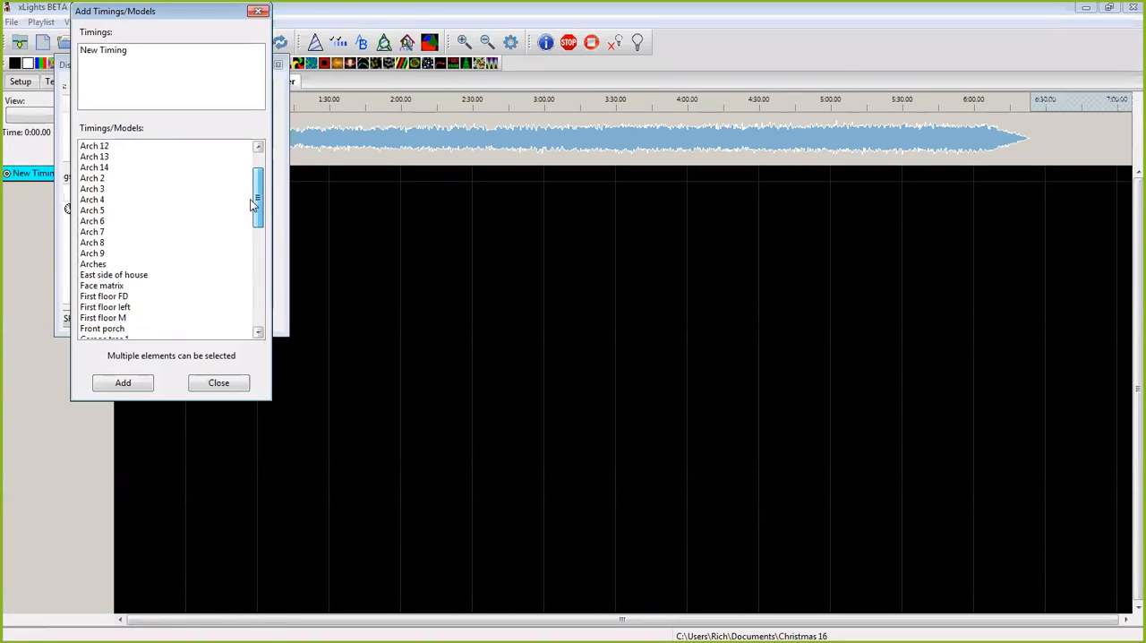
click(93, 255)
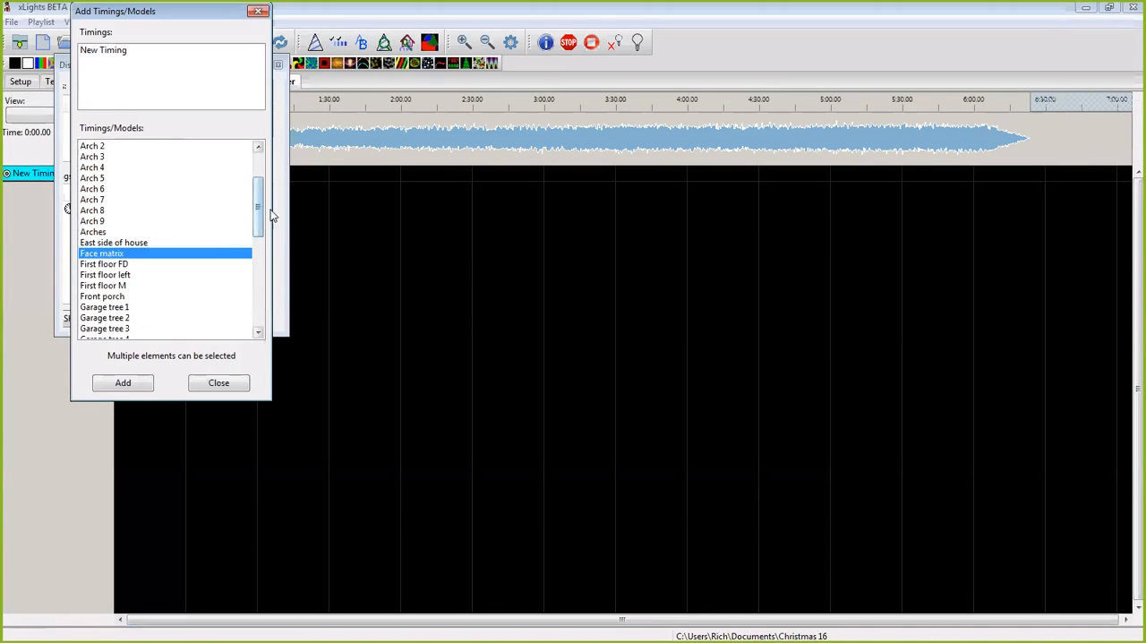
scroll(263, 231, down, 2)
drag(262, 231, 259, 256)
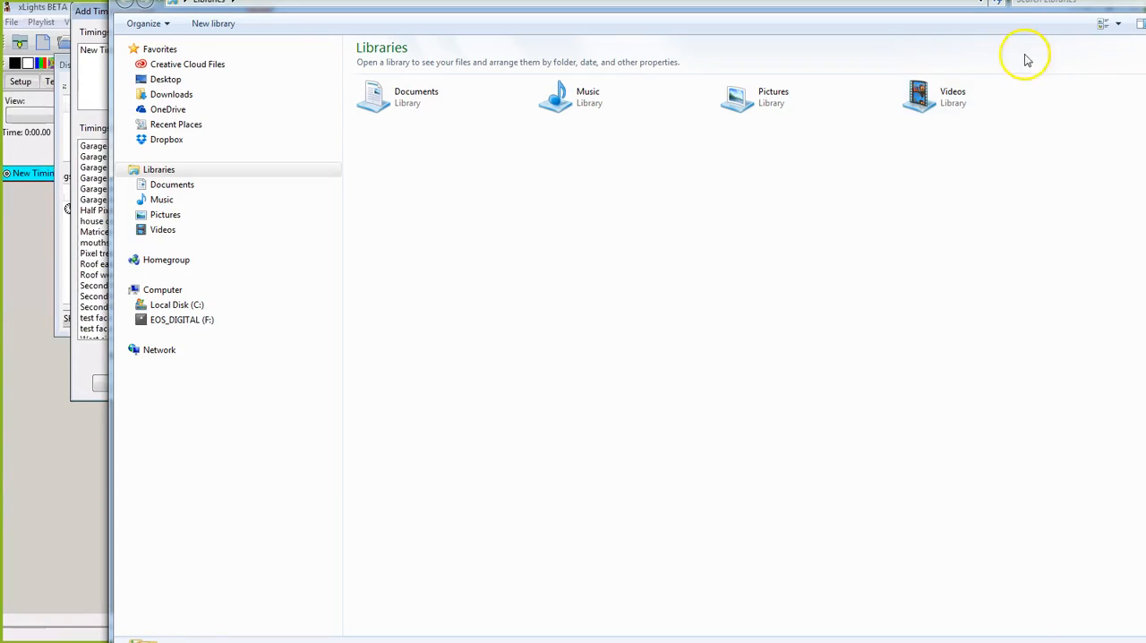
drag(1008, 1, 1066, 1)
scroll(170, 242, down, 2)
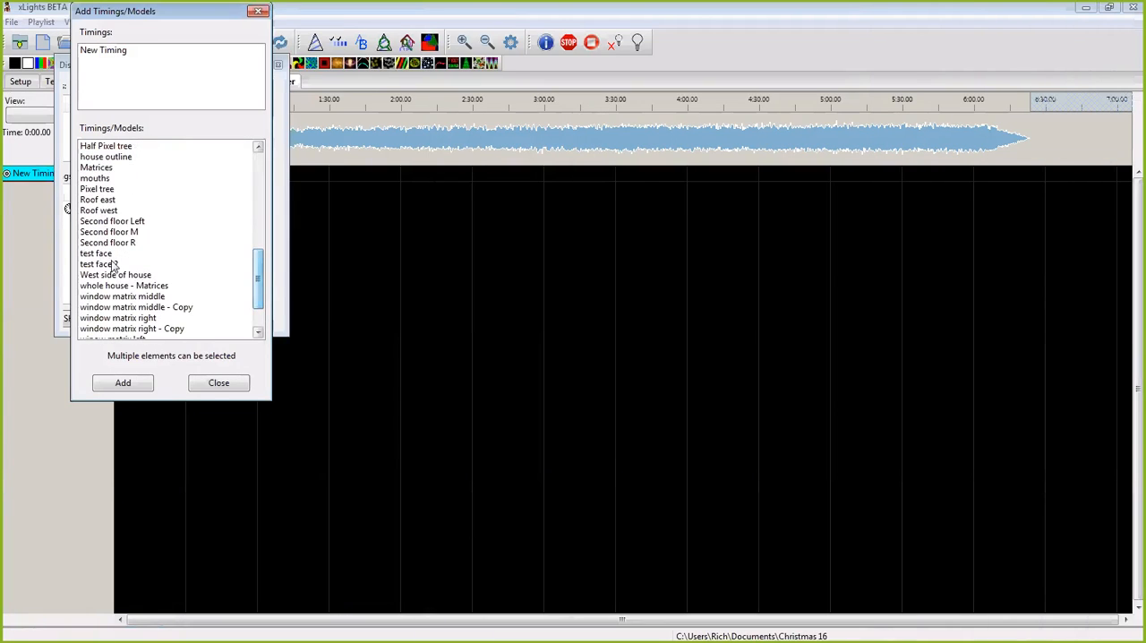
click(99, 255)
click(130, 383)
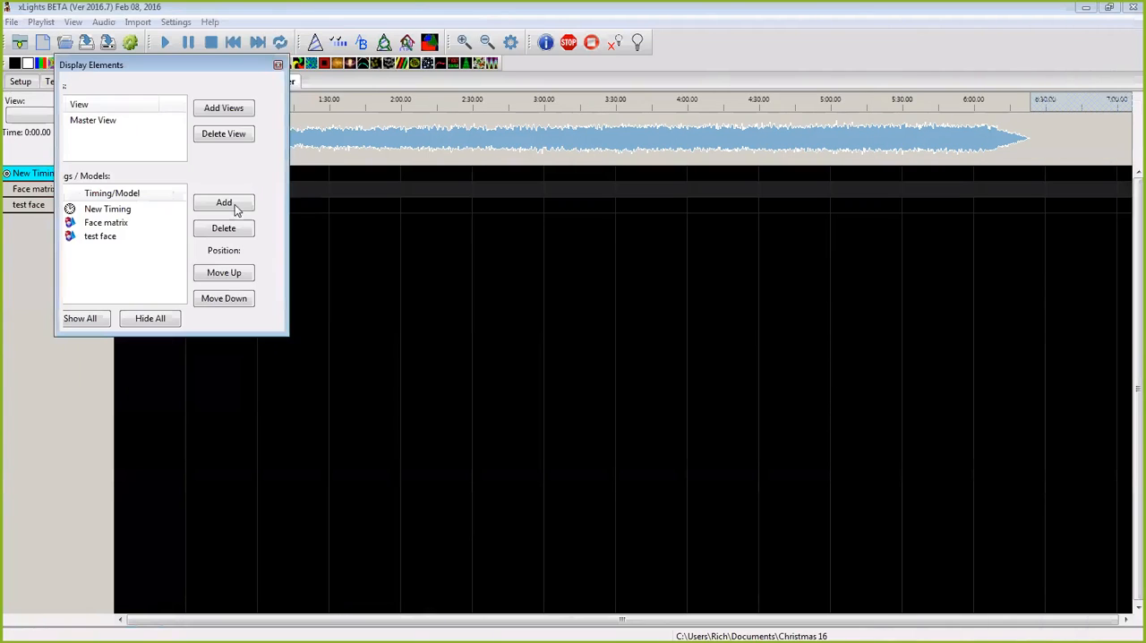
click(277, 65)
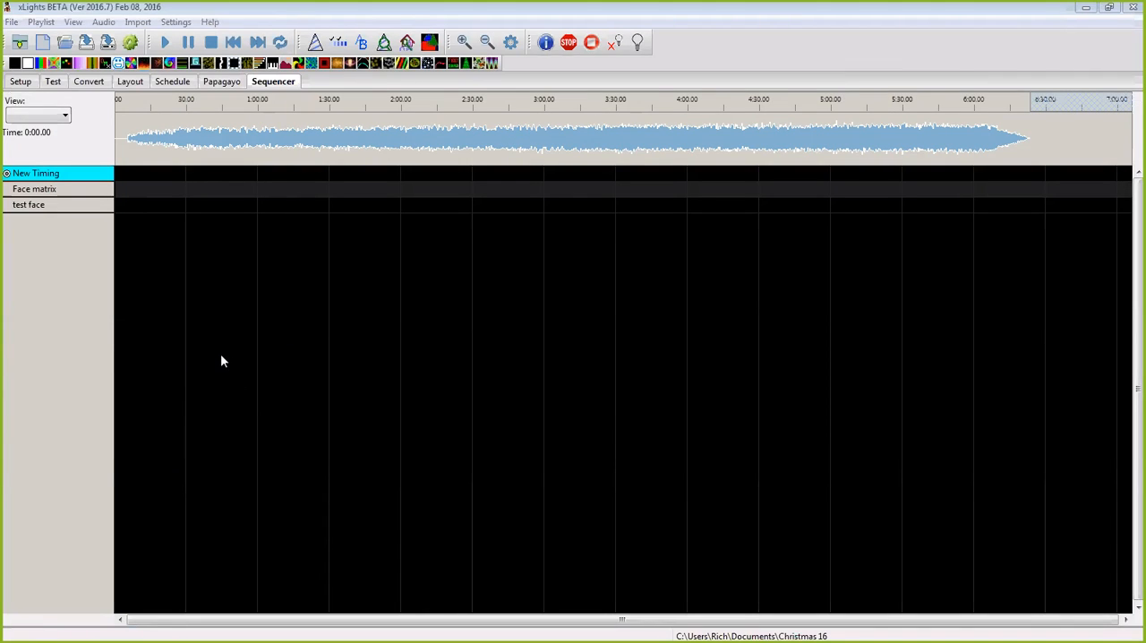
Step: Add a timing mark from about 0:22 to 1:03 on the New Timing track
drag(168, 145, 269, 159)
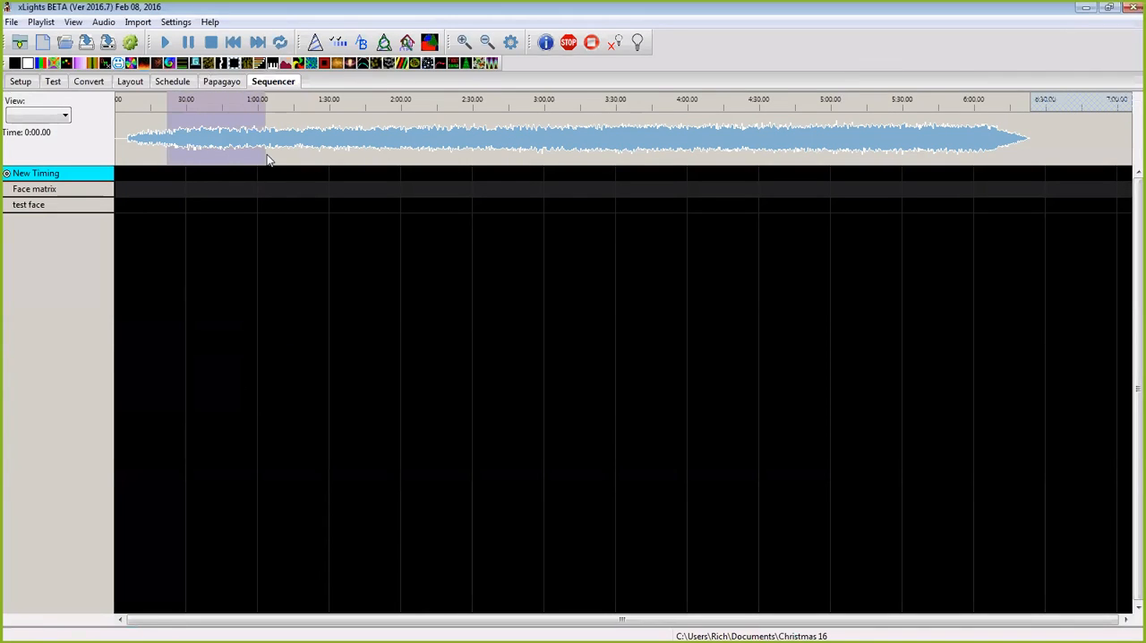
key(t)
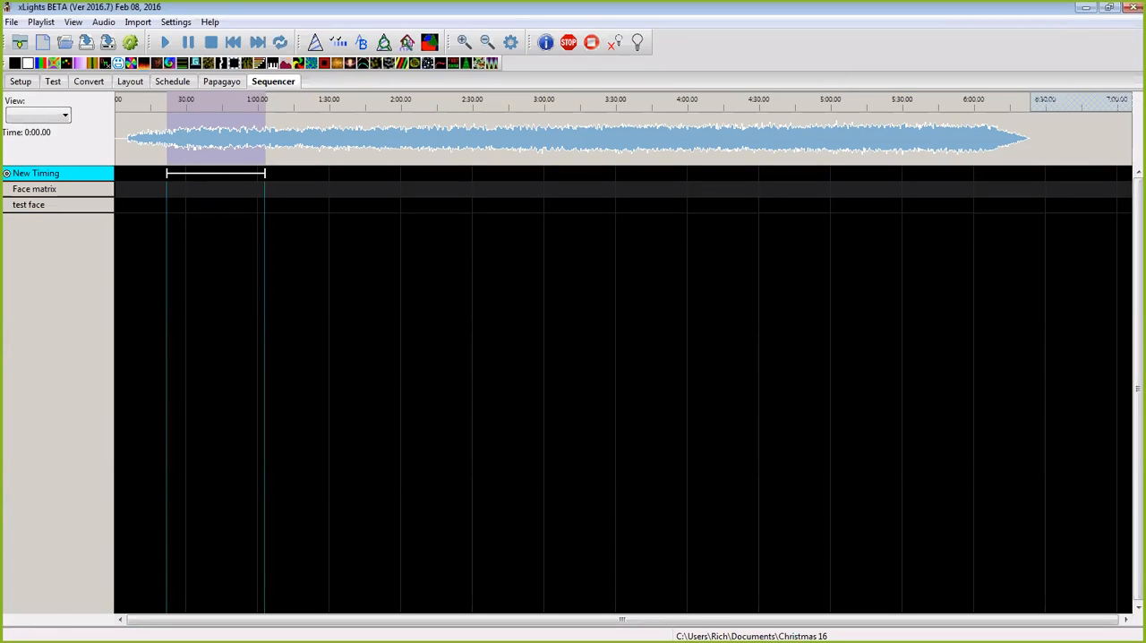
Step: Review the face definition of the Face matrix model in the layout, including its mouth images
click(129, 81)
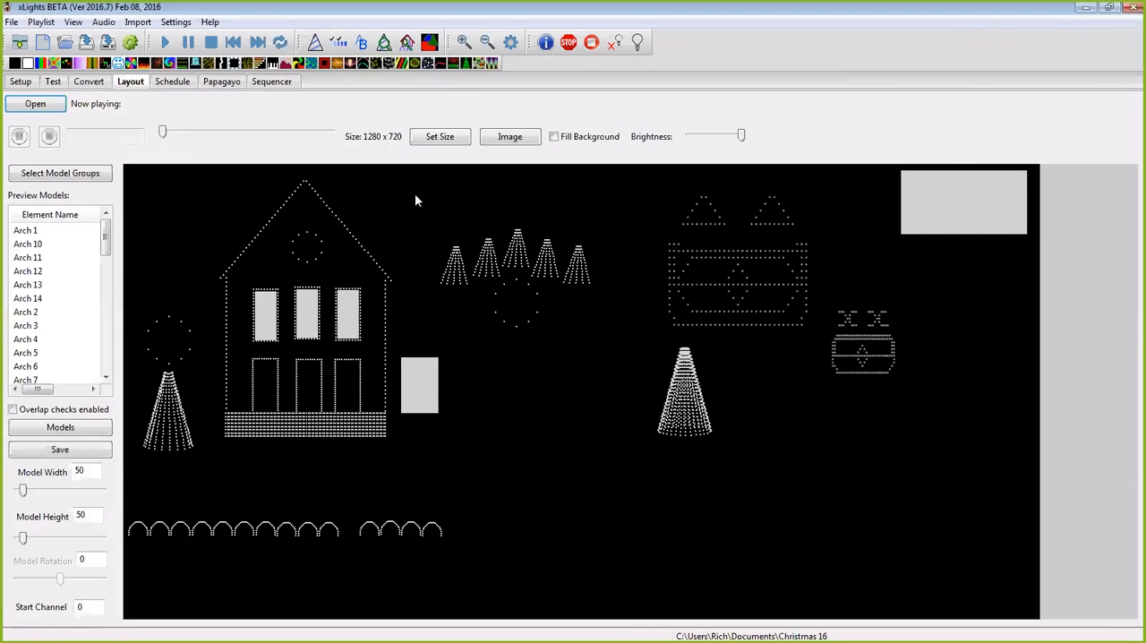
right_click(432, 383)
click(472, 390)
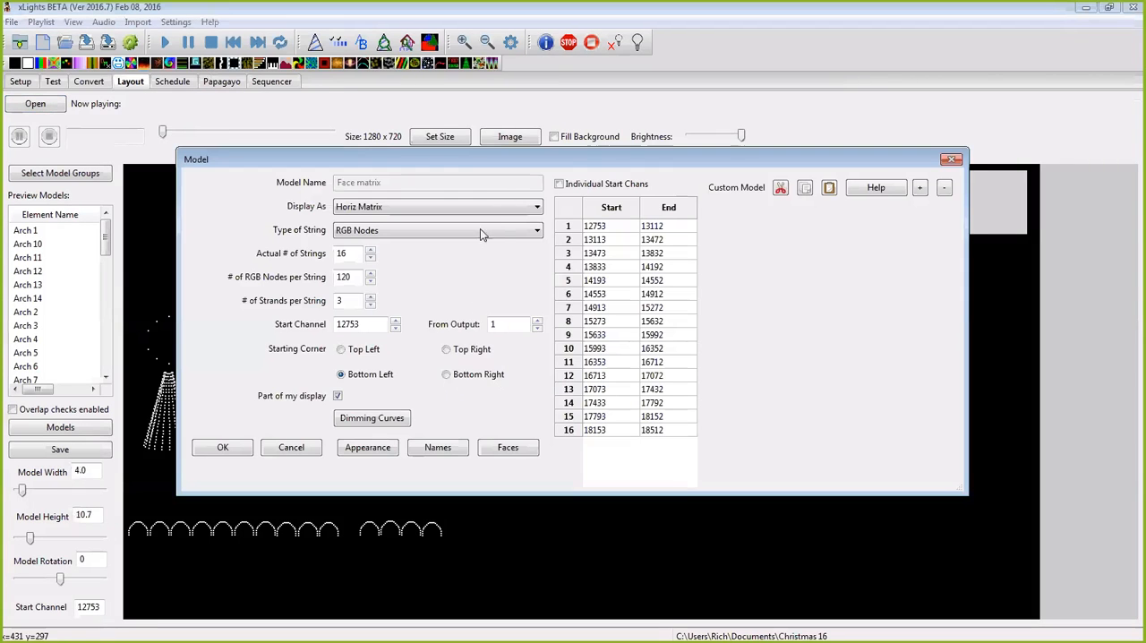
click(512, 449)
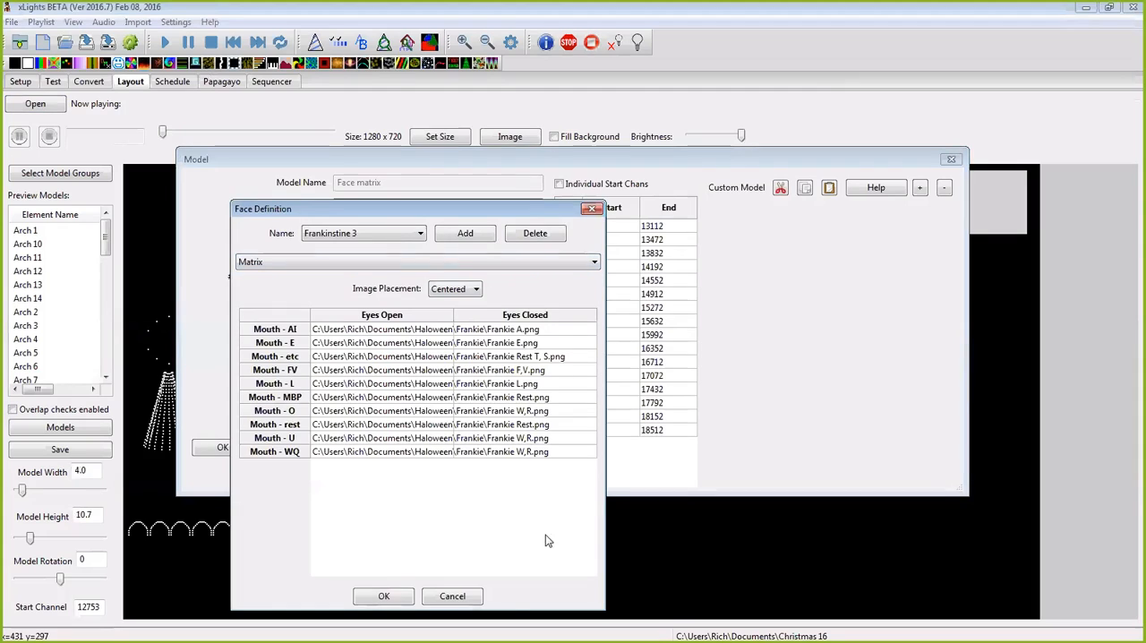
click(384, 597)
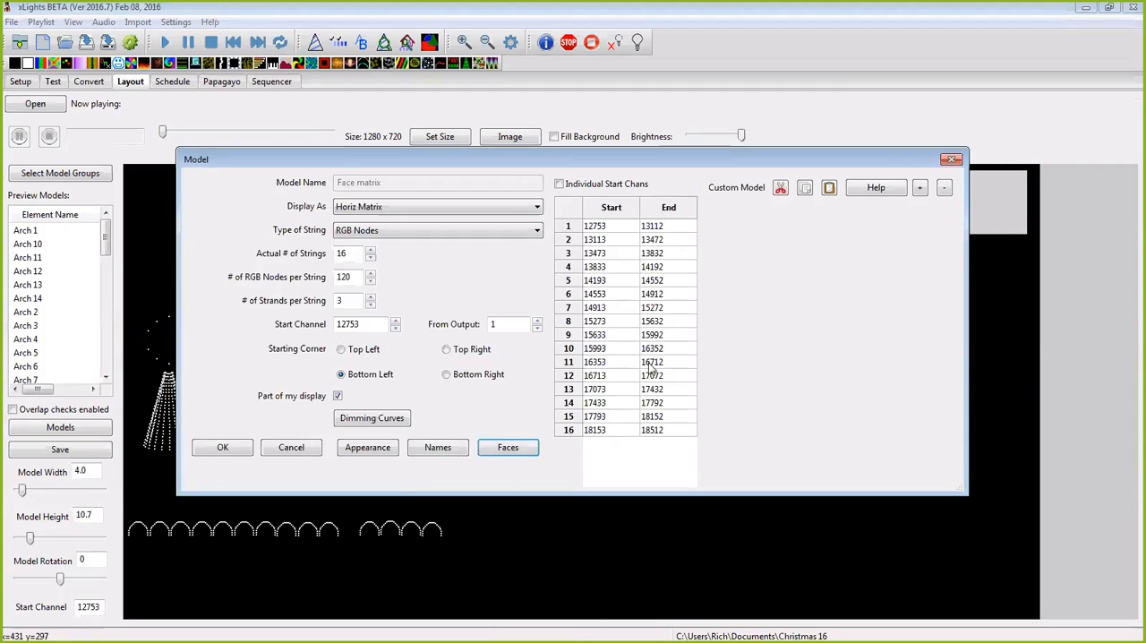
click(953, 161)
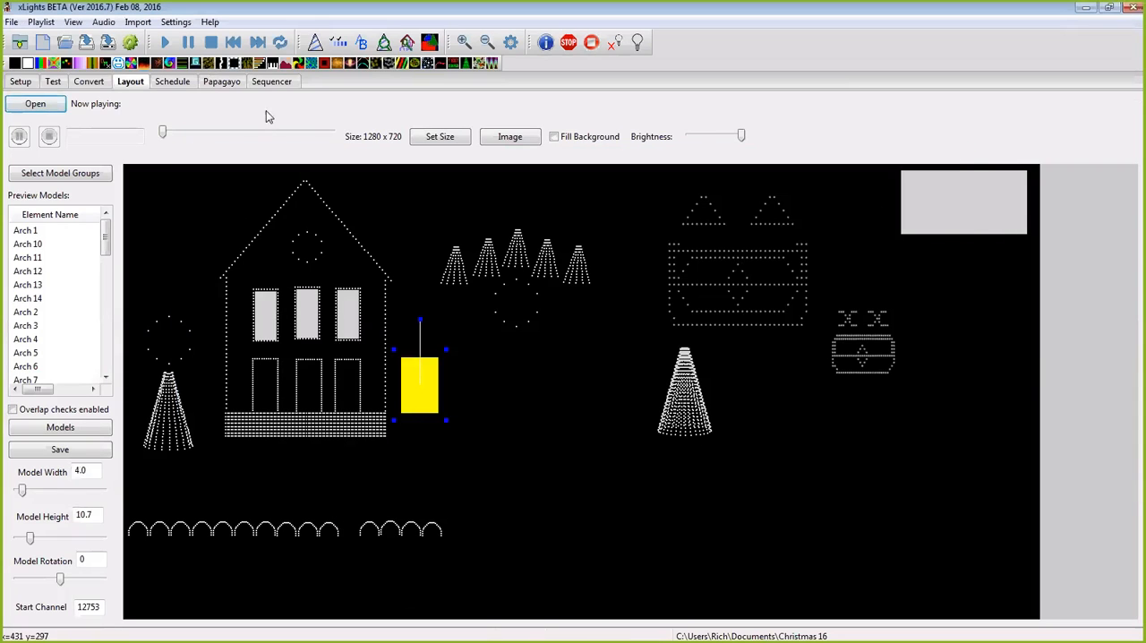
Step: Place Faces effects on the Face matrix and test face rows of the Sequencer, from about 0:22 to 1:51
click(273, 82)
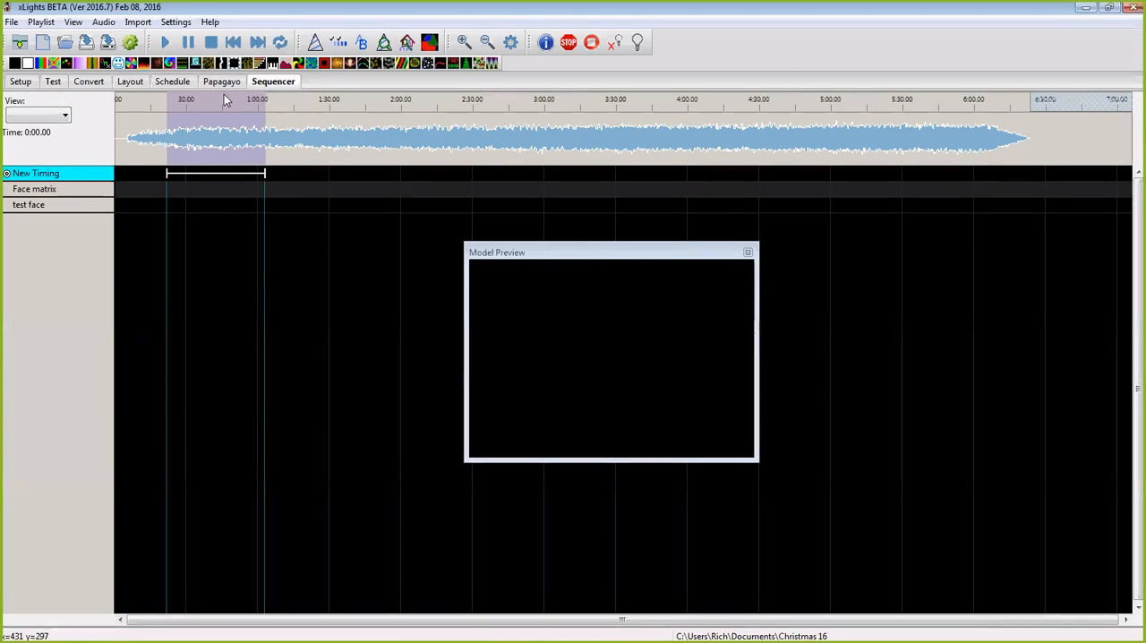
drag(123, 67, 378, 207)
drag(117, 63, 381, 199)
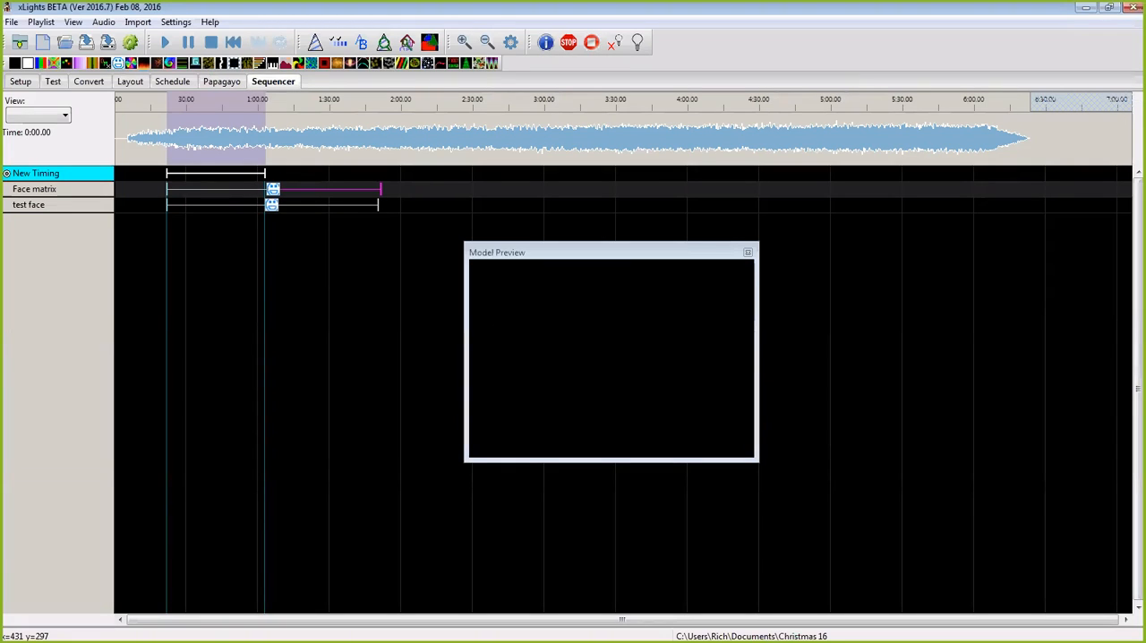
Step: Resize the New Timing mark to end at about 1:08 and label it "plaese allow me to introduce myself"
click(421, 641)
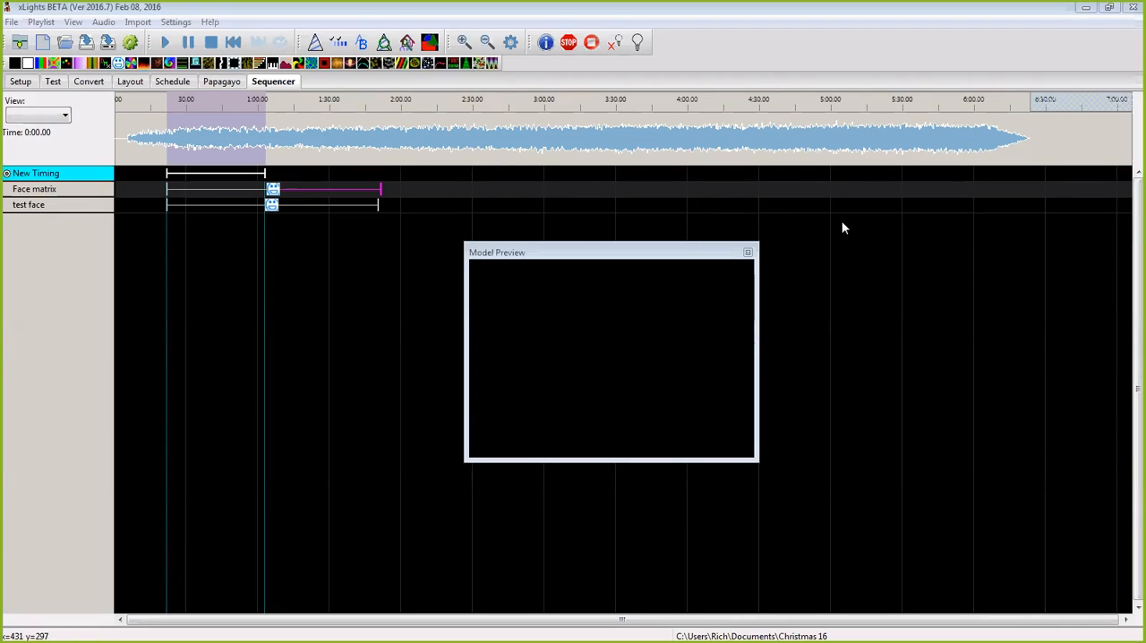
drag(266, 173, 1026, 180)
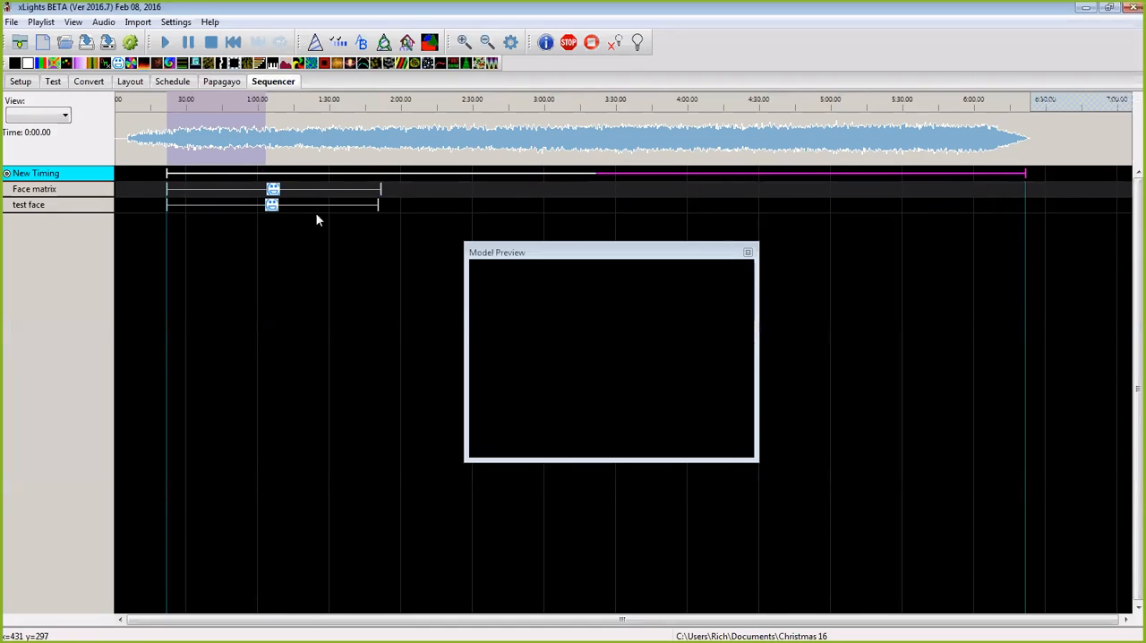
drag(1025, 173, 276, 244)
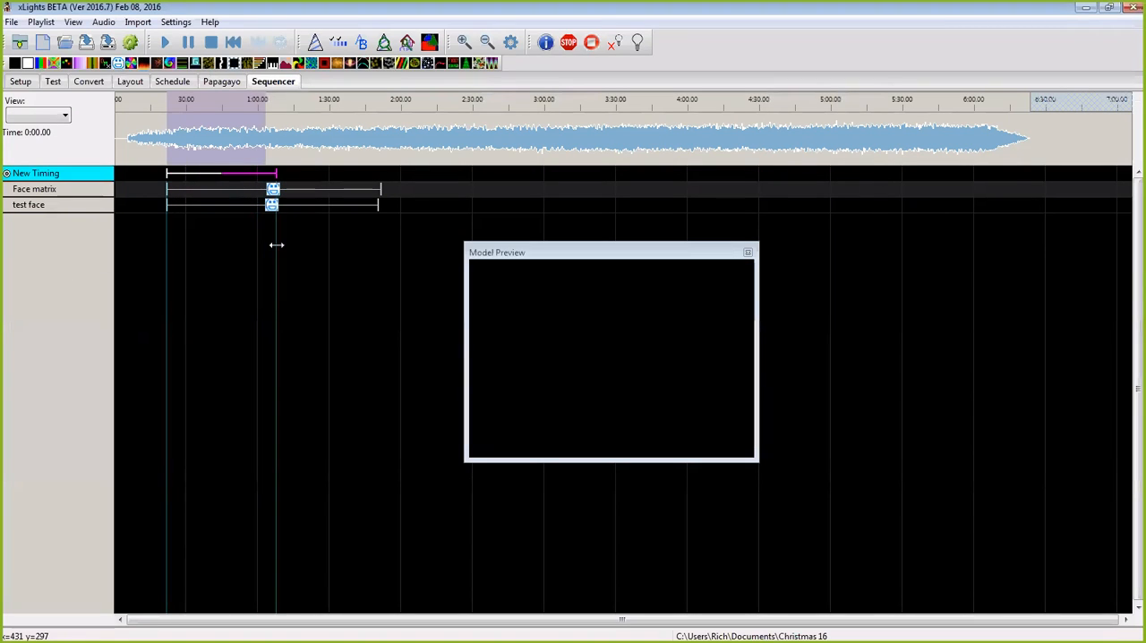
double_click(223, 175)
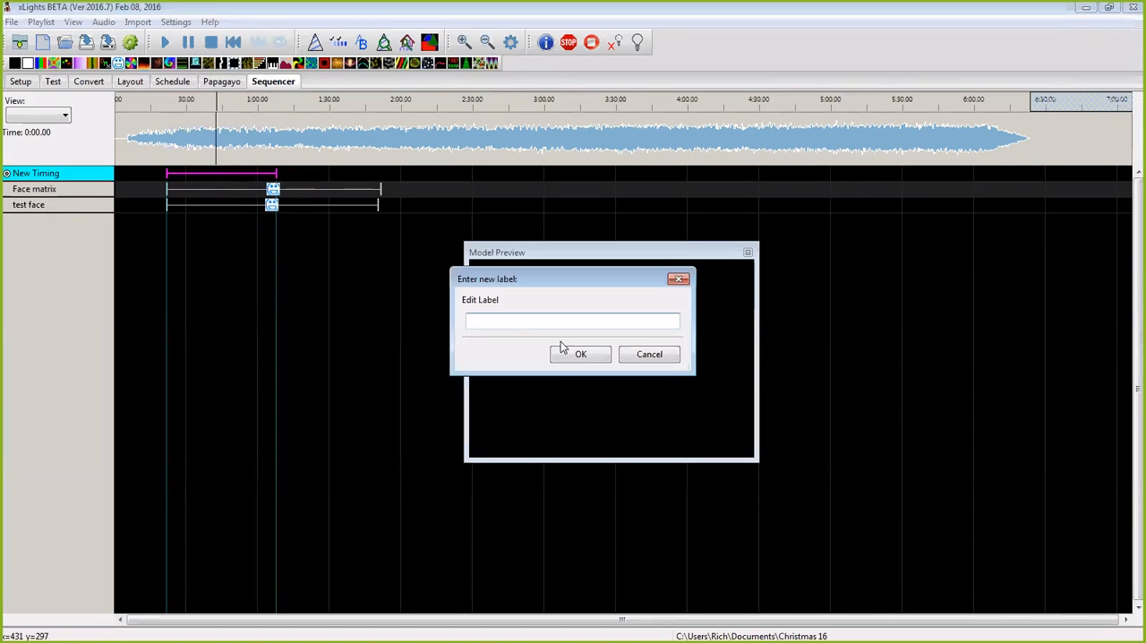
text(pla)
key(BackSpace)
text(low me to introduce m)
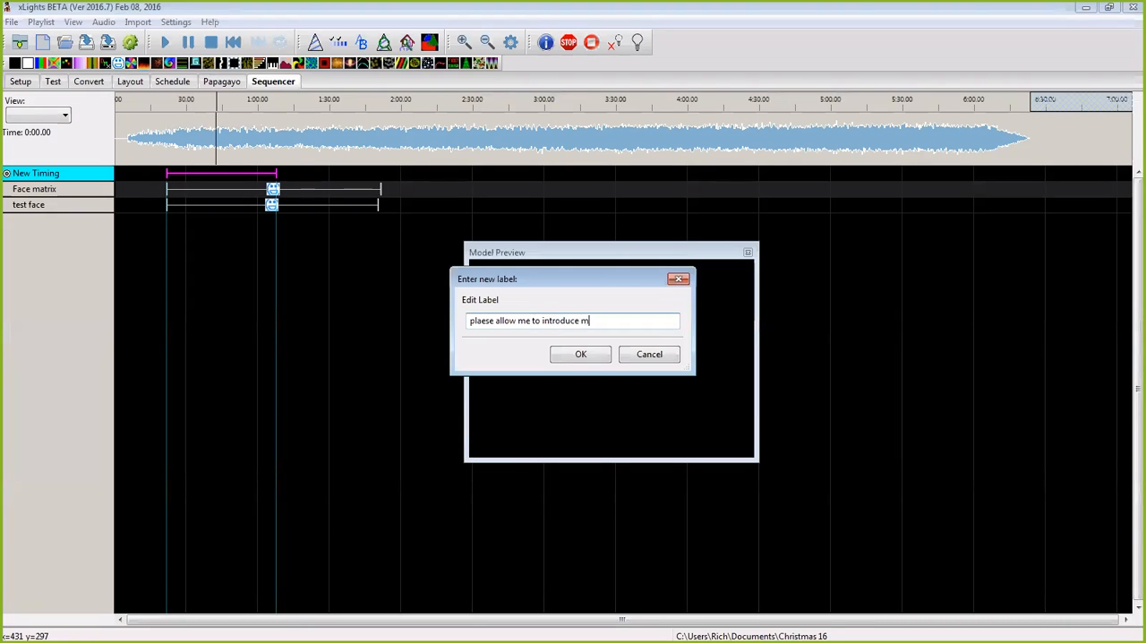
text(yself)
key(Return)
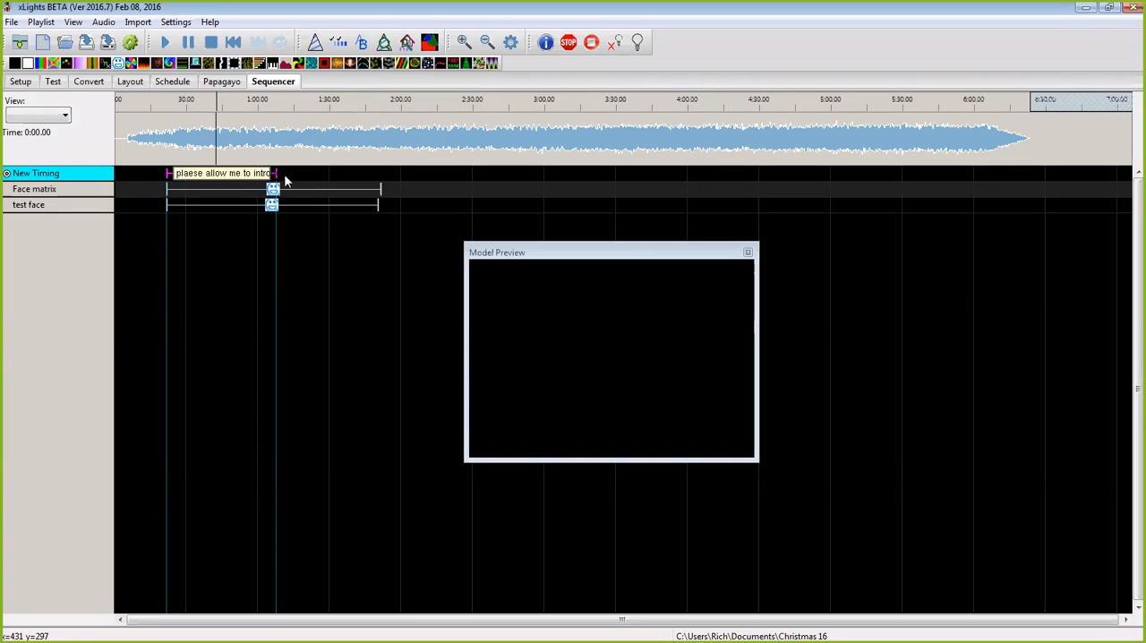
Step: Play the song from about 0:12.6 and adjust the phrase's timing mark to span about 0:27 to 0:31
drag(278, 176, 206, 176)
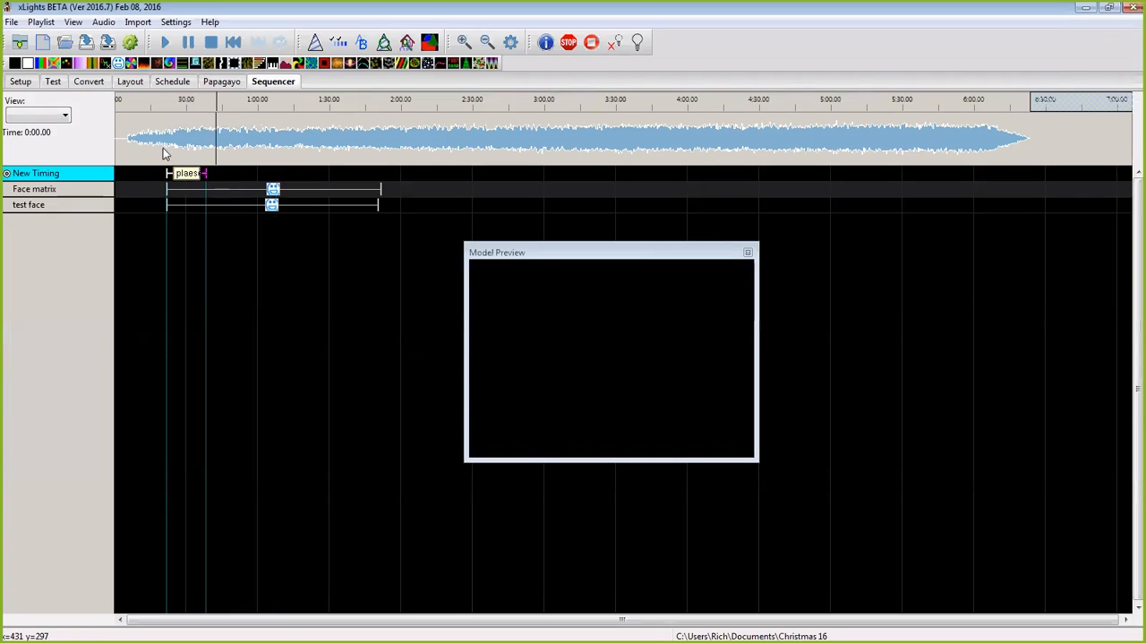
click(146, 134)
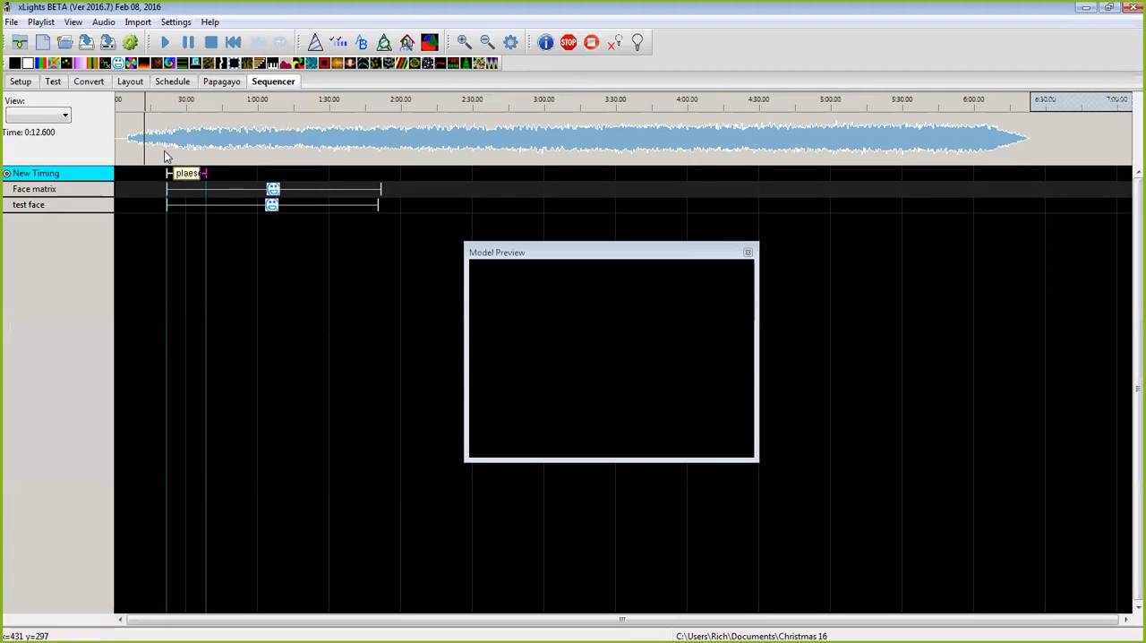
key(space)
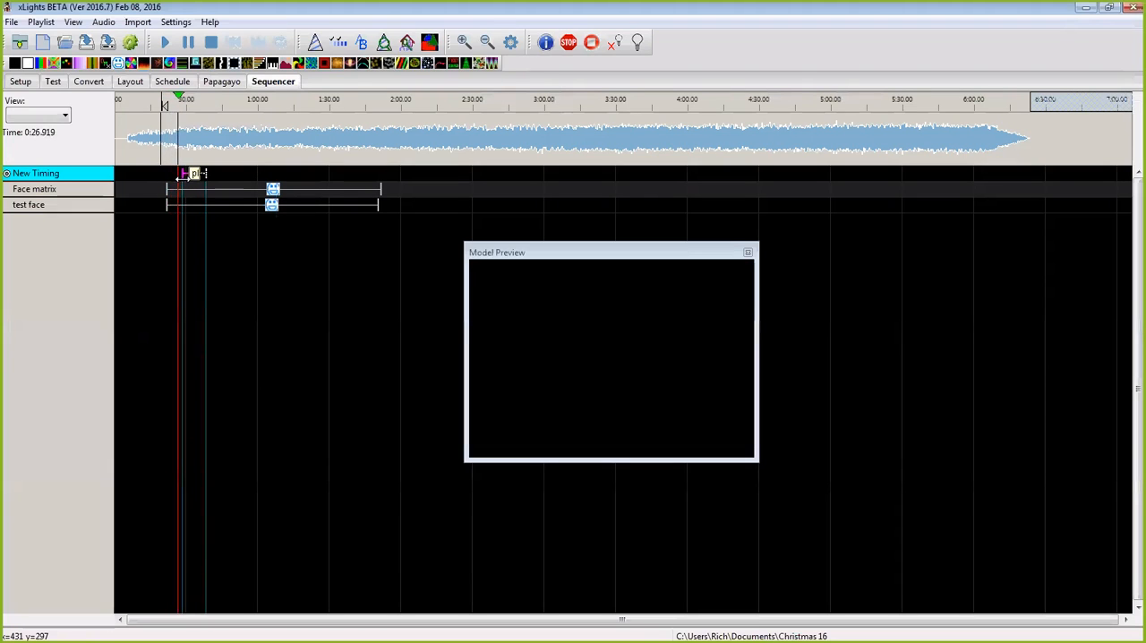
drag(183, 179, 187, 175)
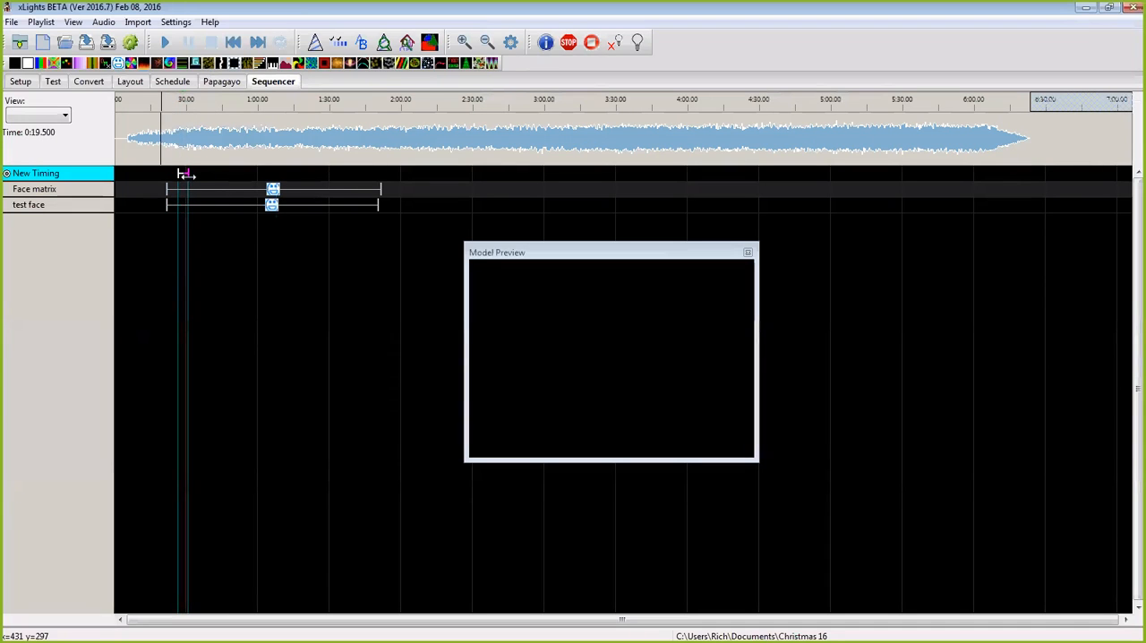
Step: Break down the labelled phrase on the New Timing track into separate word marks
click(464, 42)
click(464, 42)
click(464, 42)
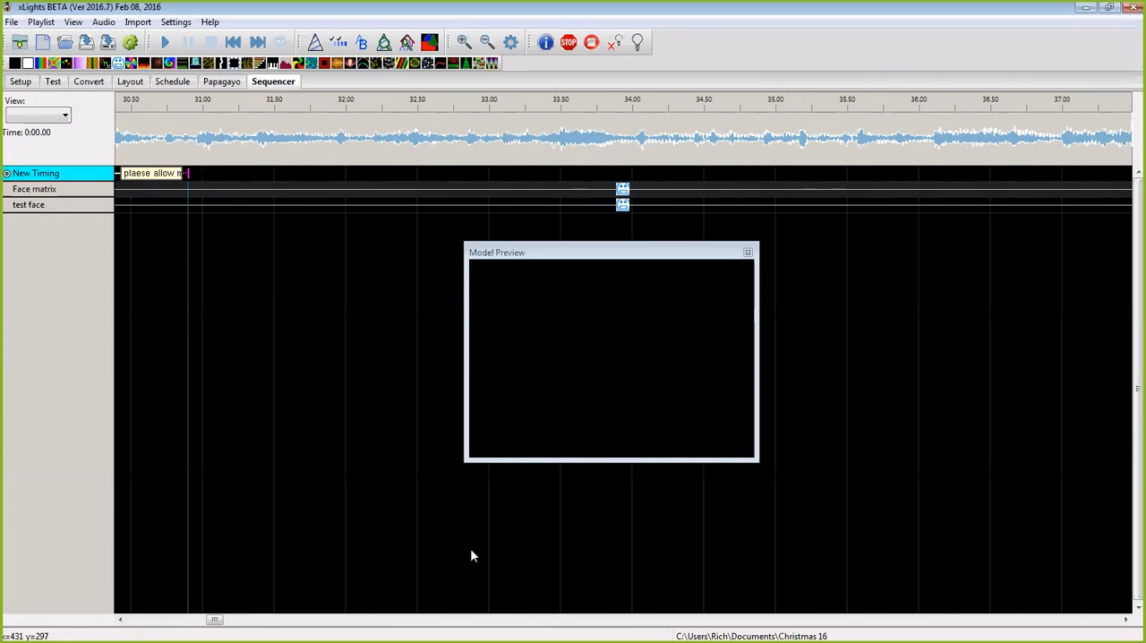
drag(215, 619, 208, 619)
click(335, 176)
right_click(338, 177)
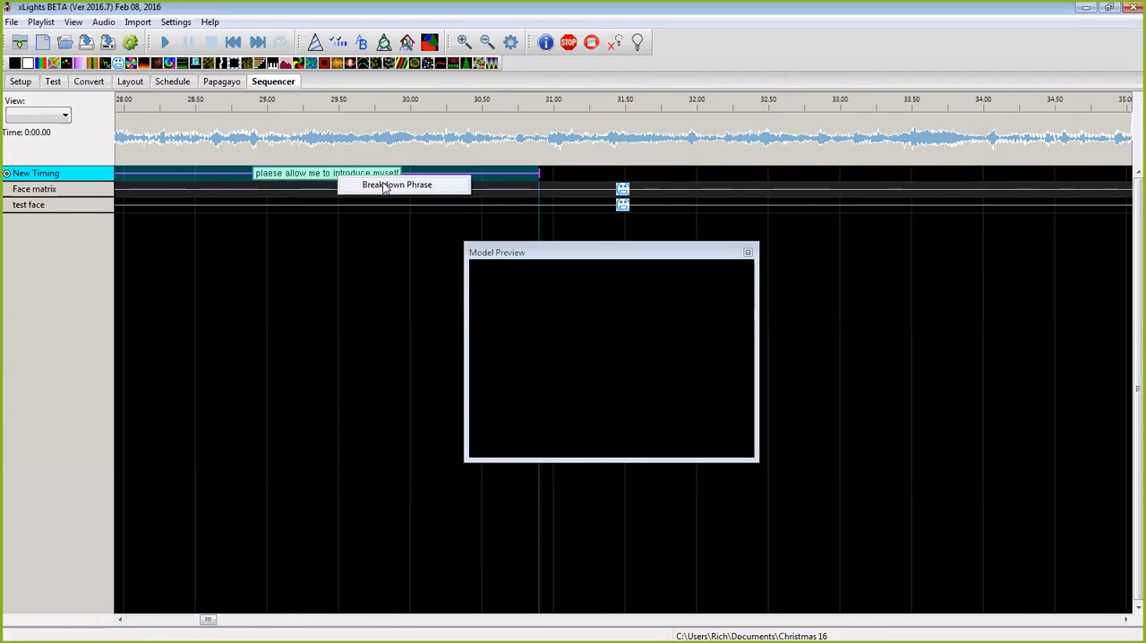
click(386, 186)
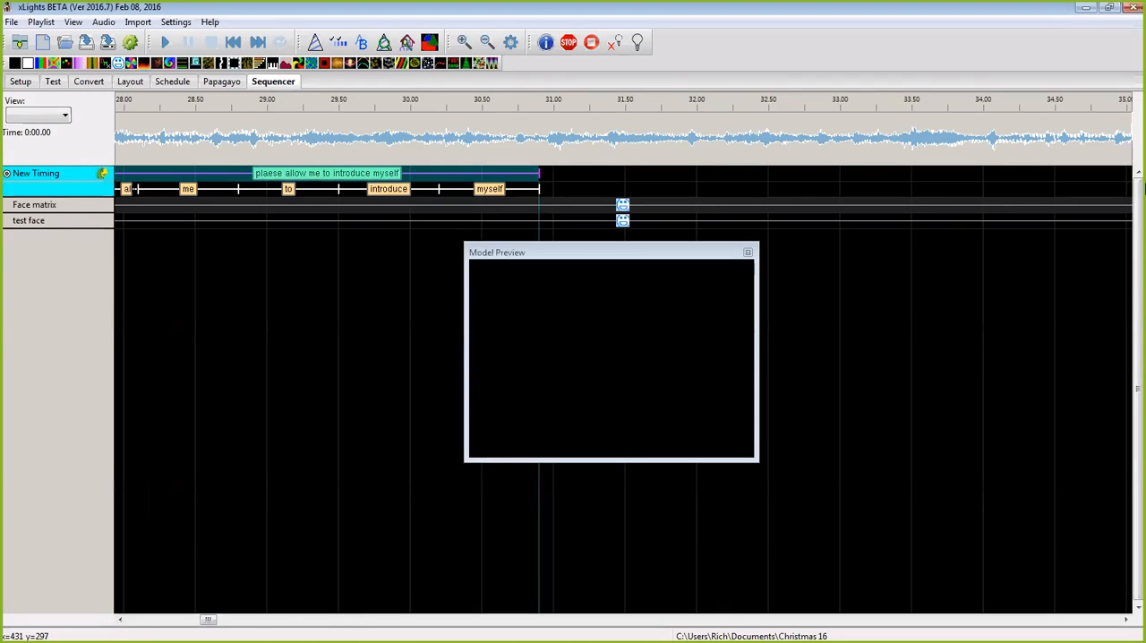
Step: Switch to the Chrome browser and search Google for "sympathy for the devil lyrics"
click(1086, 9)
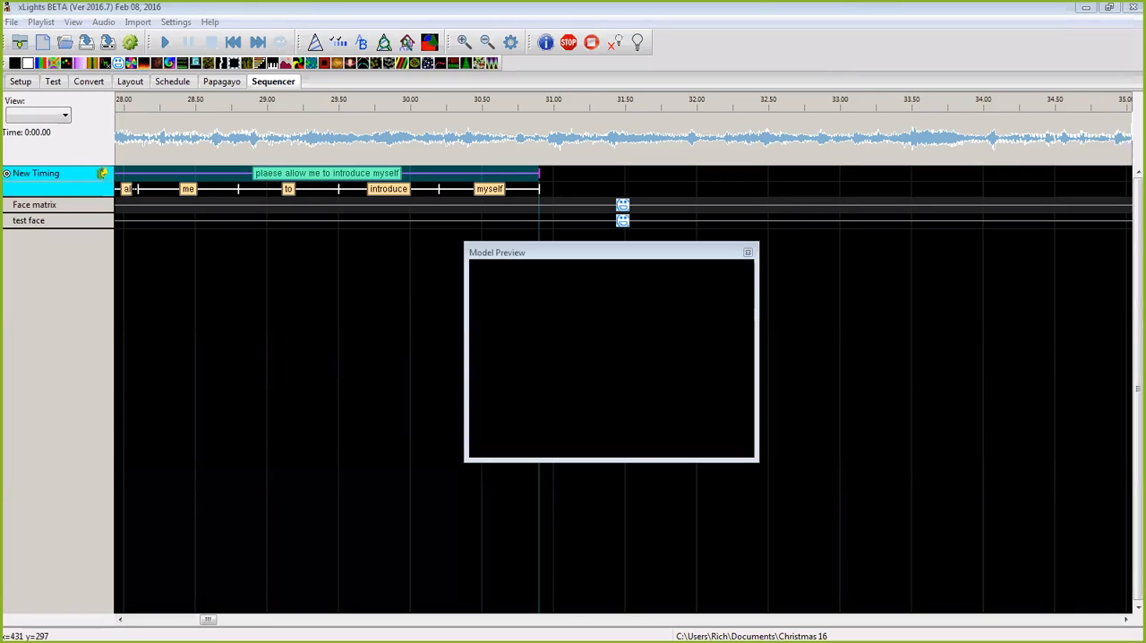
key(alt+Tab)
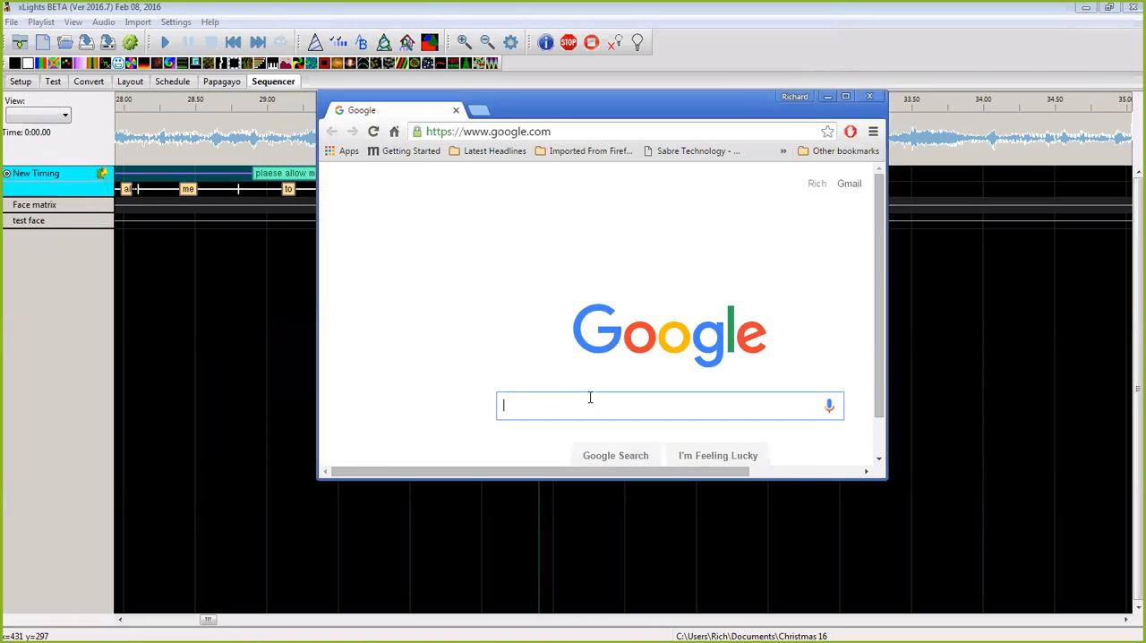
text(l)
key(BackSpace)
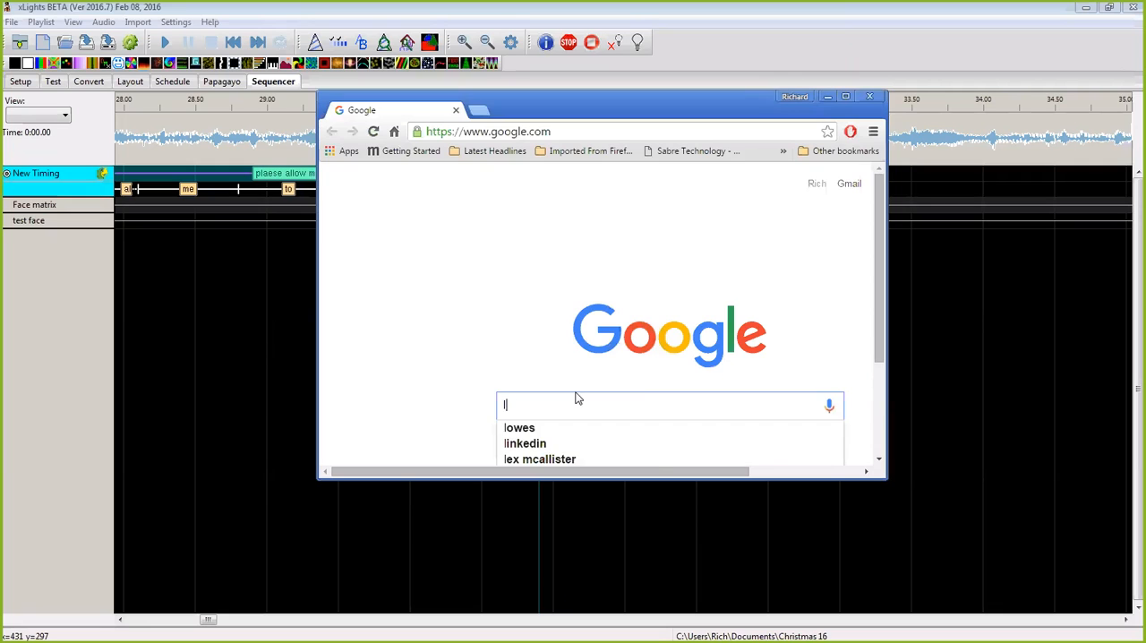
text(Sy)
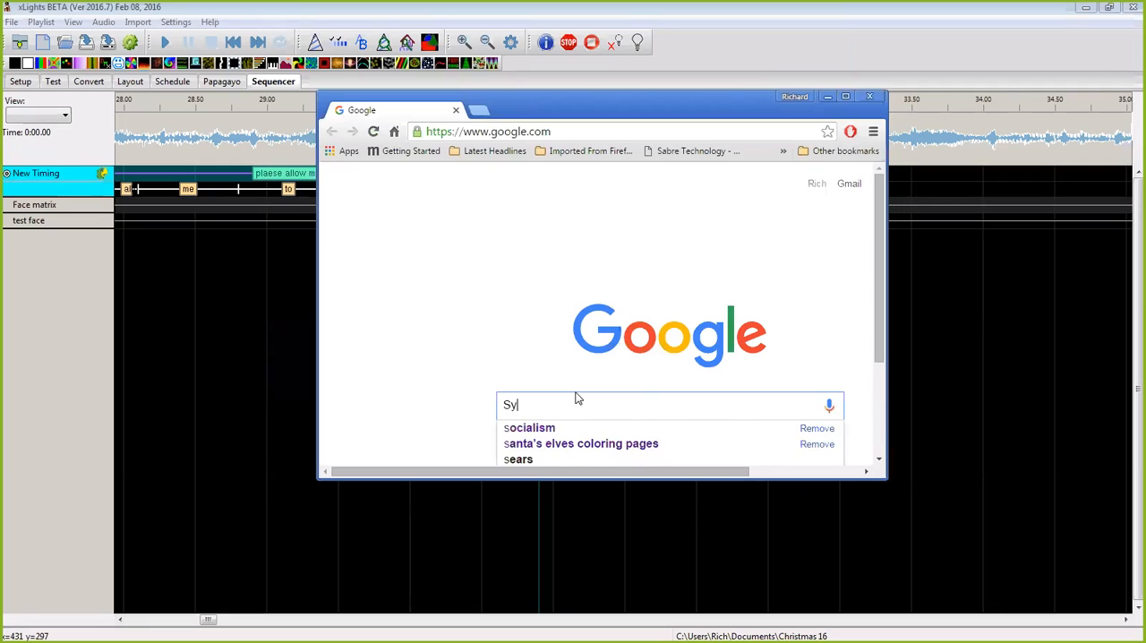
text(mpathy)
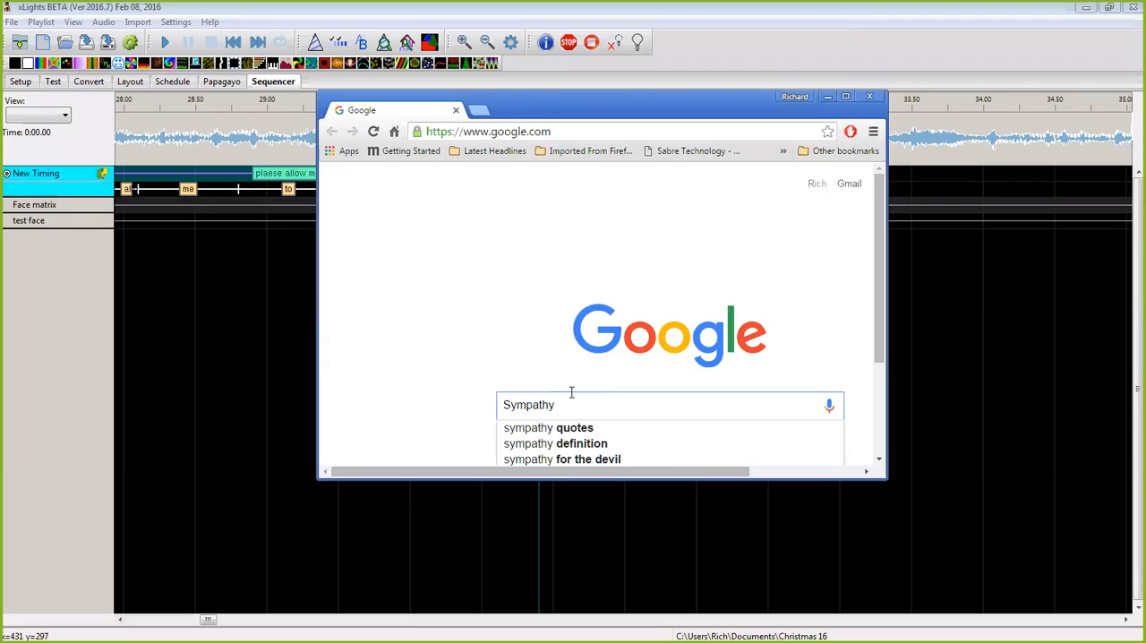
click(558, 459)
click(550, 180)
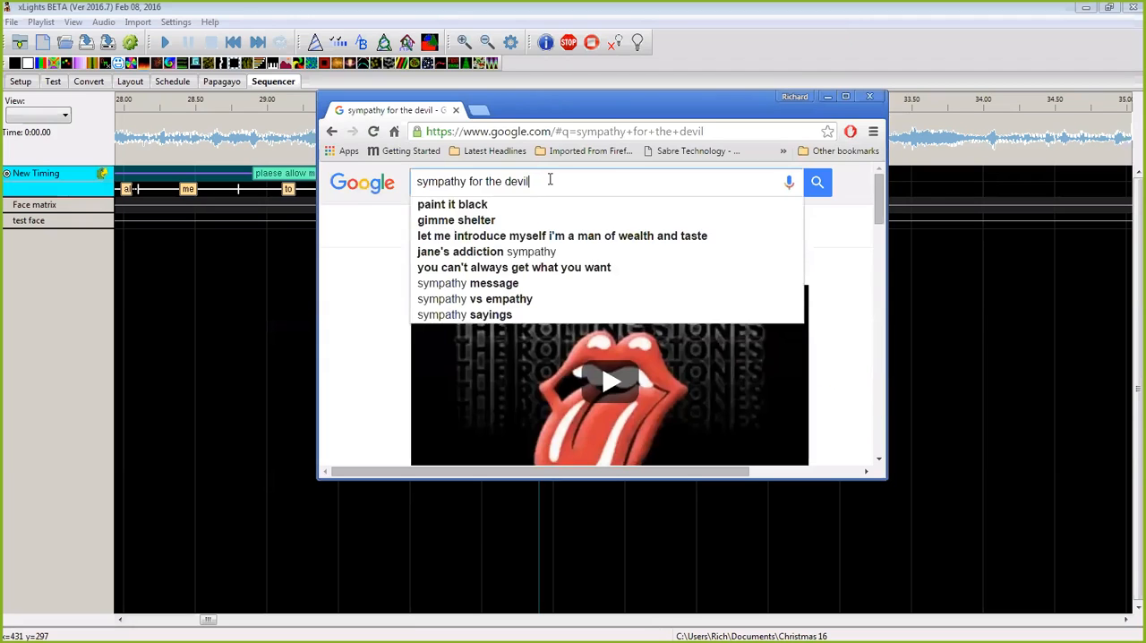
text(lyrics)
key(Return)
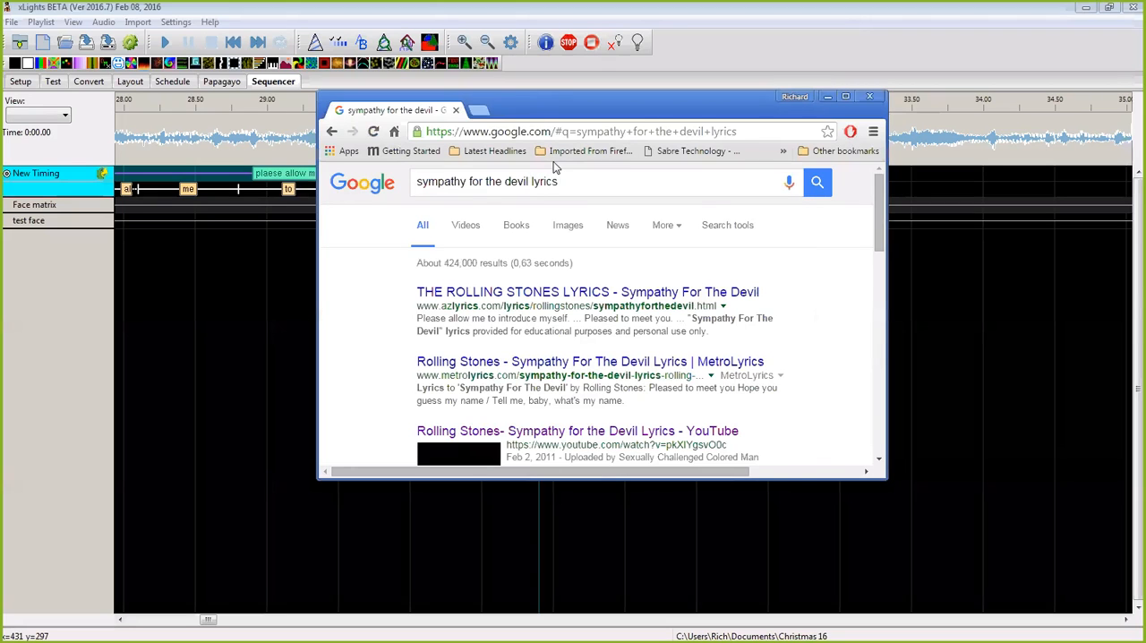
Step: Open the azlyrics.com result, copy the complete "Sympathy For The Devil" lyrics, and close the browser
scroll(670, 305, down, 1)
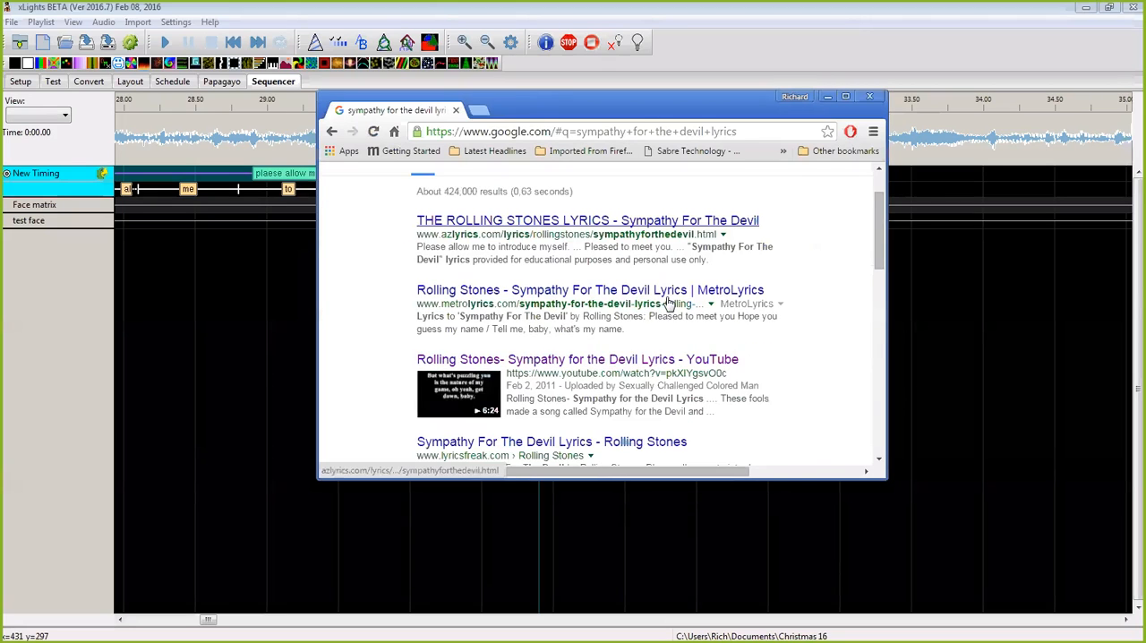
scroll(613, 309, up, 2)
click(576, 307)
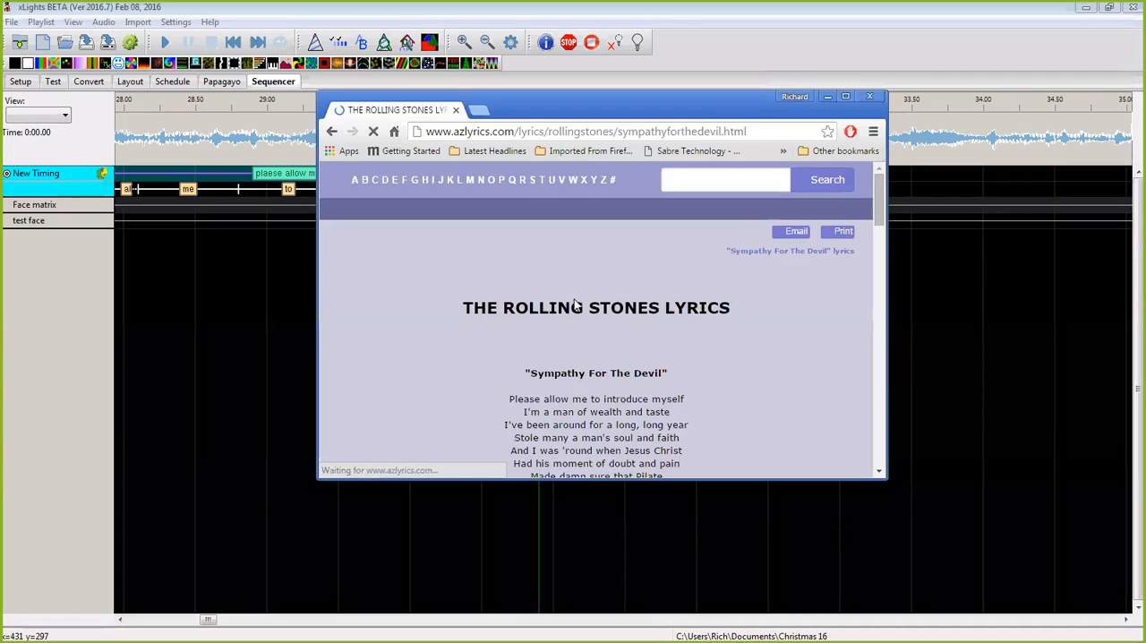
scroll(701, 323, down, 15)
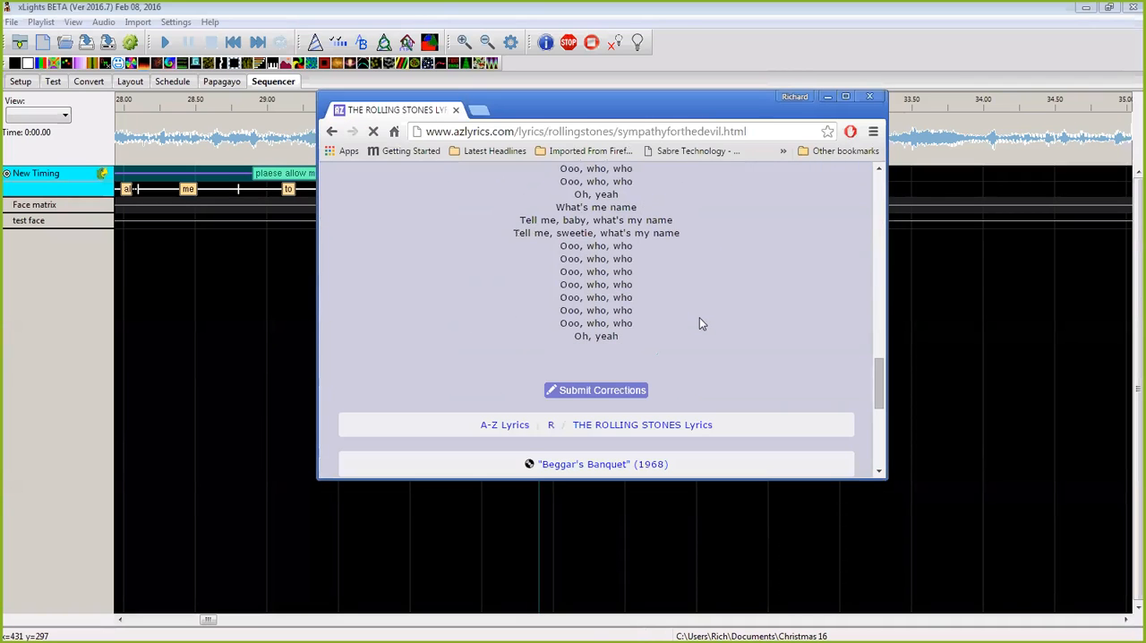
drag(626, 337, 506, 395)
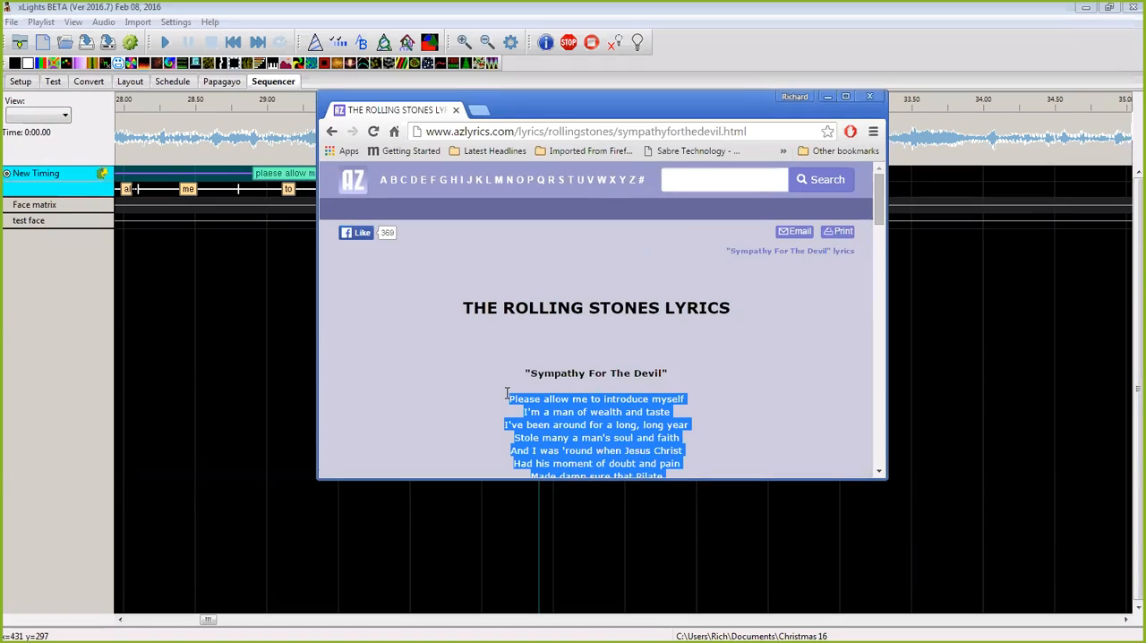
right_click(549, 416)
click(575, 426)
click(870, 96)
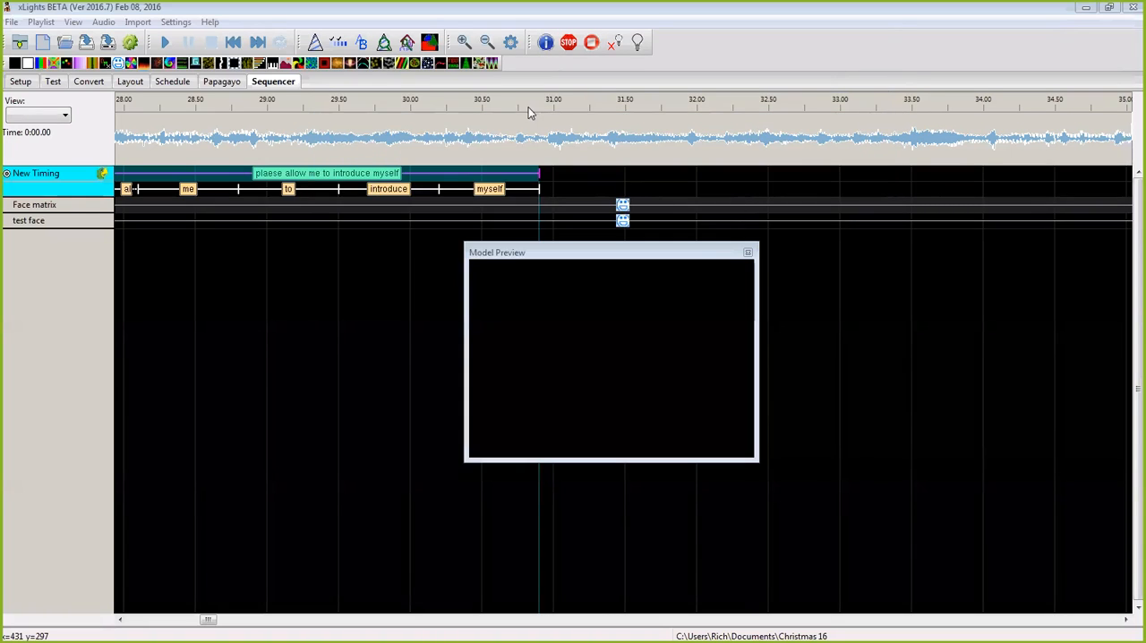
Step: Delete the phrase mark and all of its word marks from the New Timing track
click(565, 187)
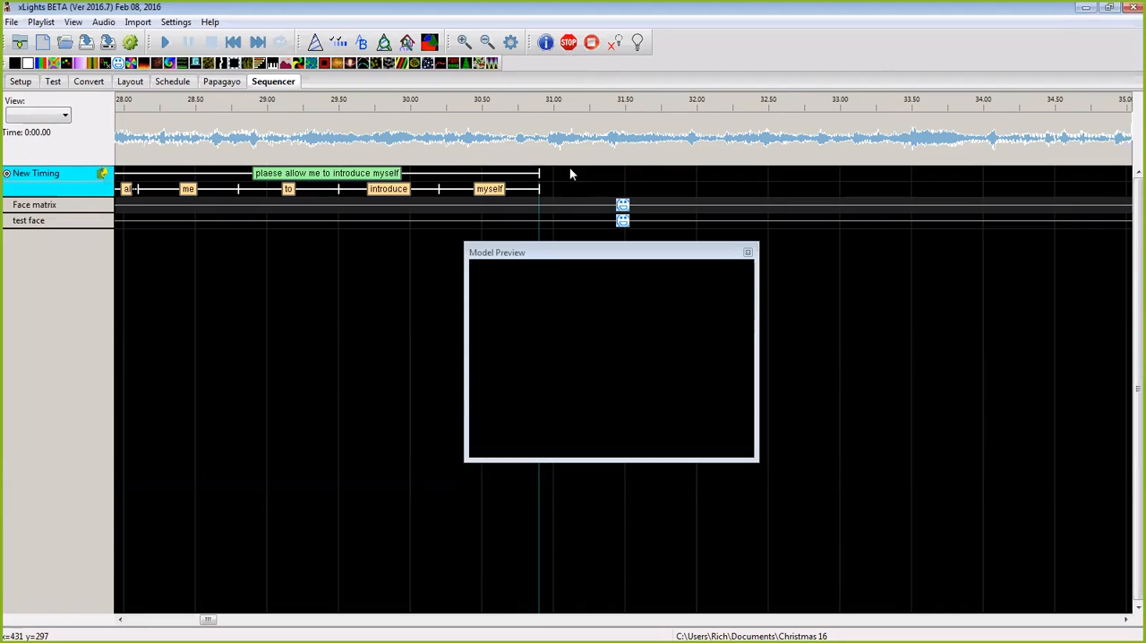
click(463, 45)
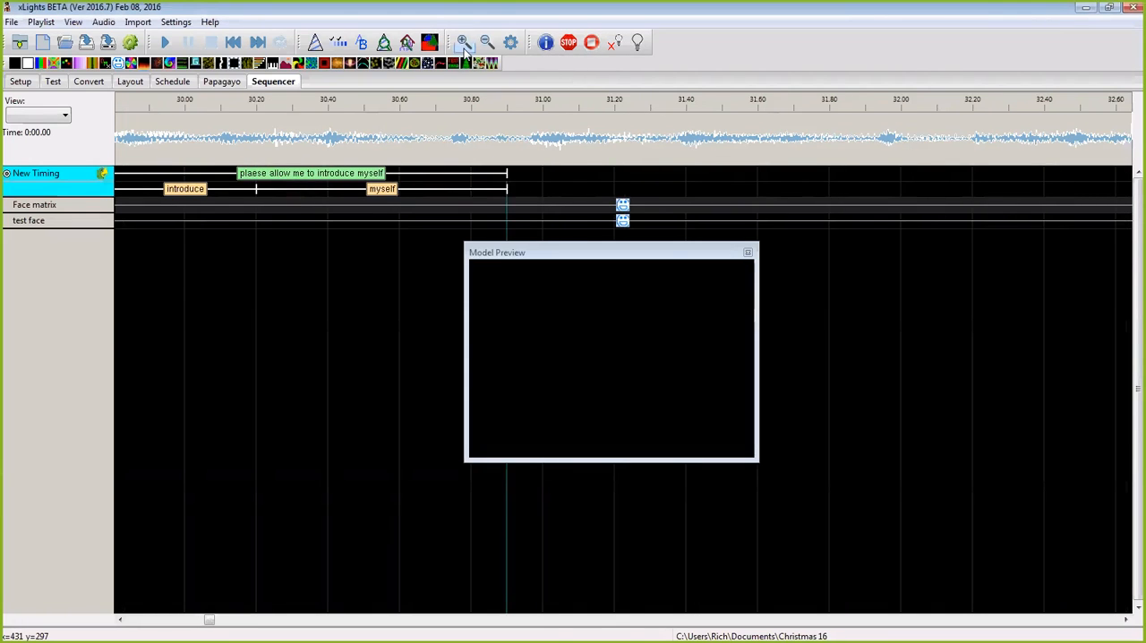
drag(212, 8, 205, 54)
click(477, 88)
click(477, 89)
click(477, 89)
click(477, 88)
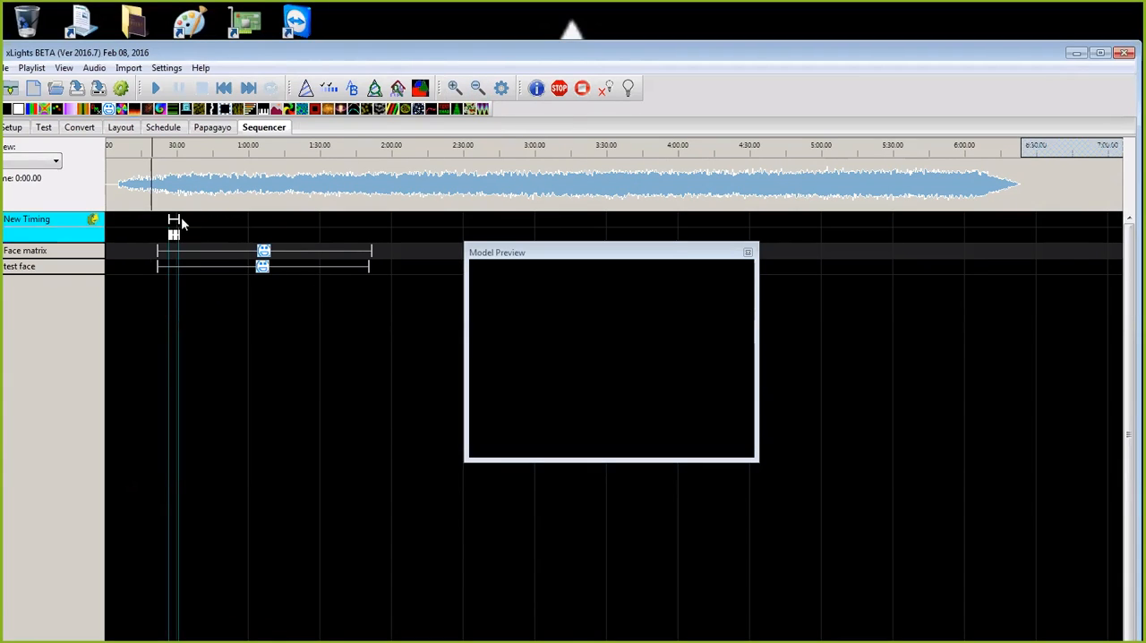
drag(182, 219, 175, 218)
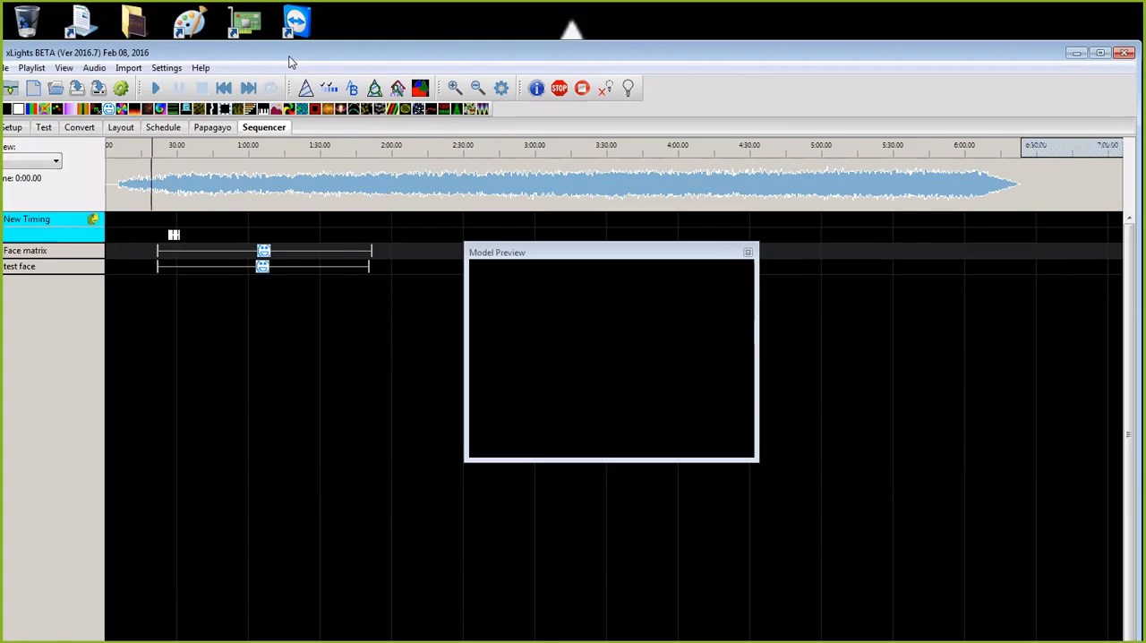
drag(289, 61, 352, 36)
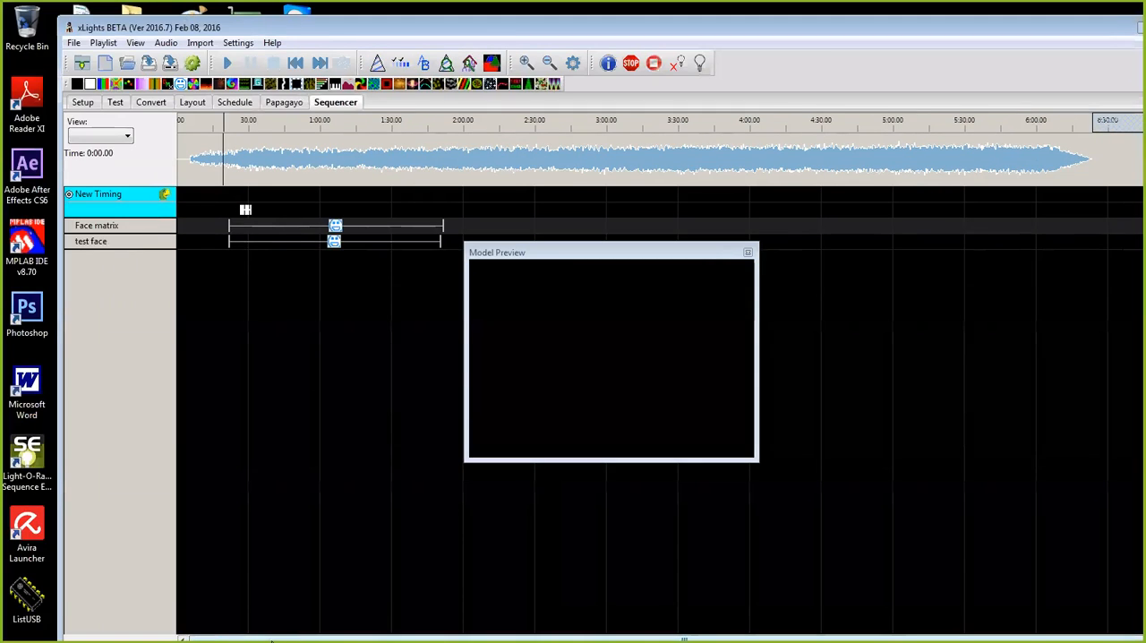
drag(288, 27, 290, 19)
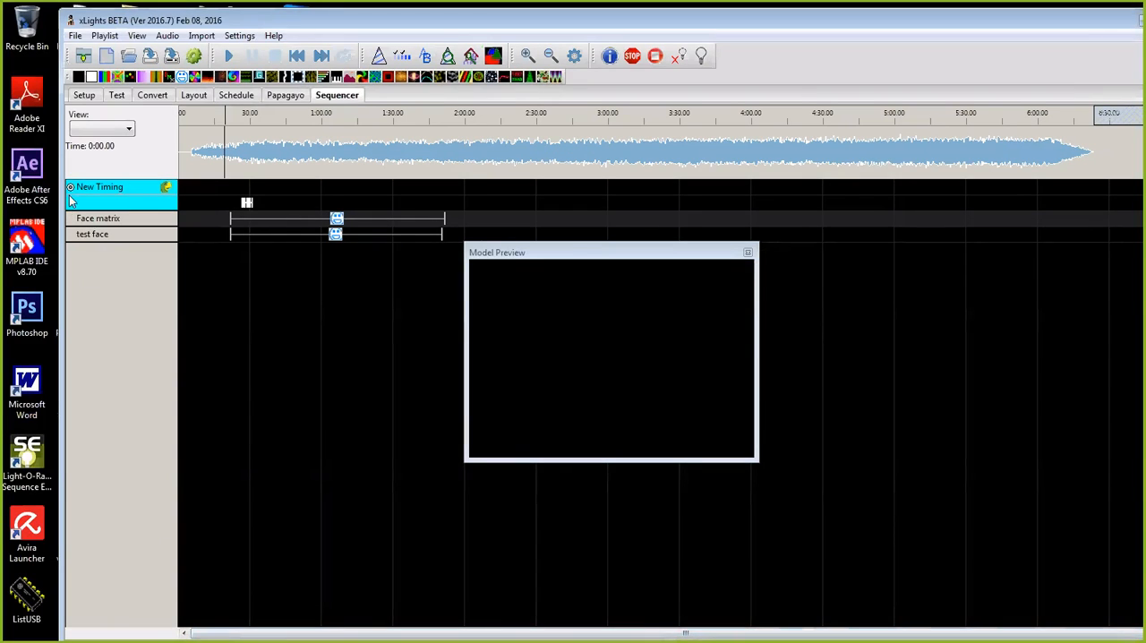
drag(218, 190, 273, 211)
key(Delete)
Step: Add a timing mark spanning the whole song, from about 0:04 to 6:24, on the New Timing track
drag(190, 159, 1094, 207)
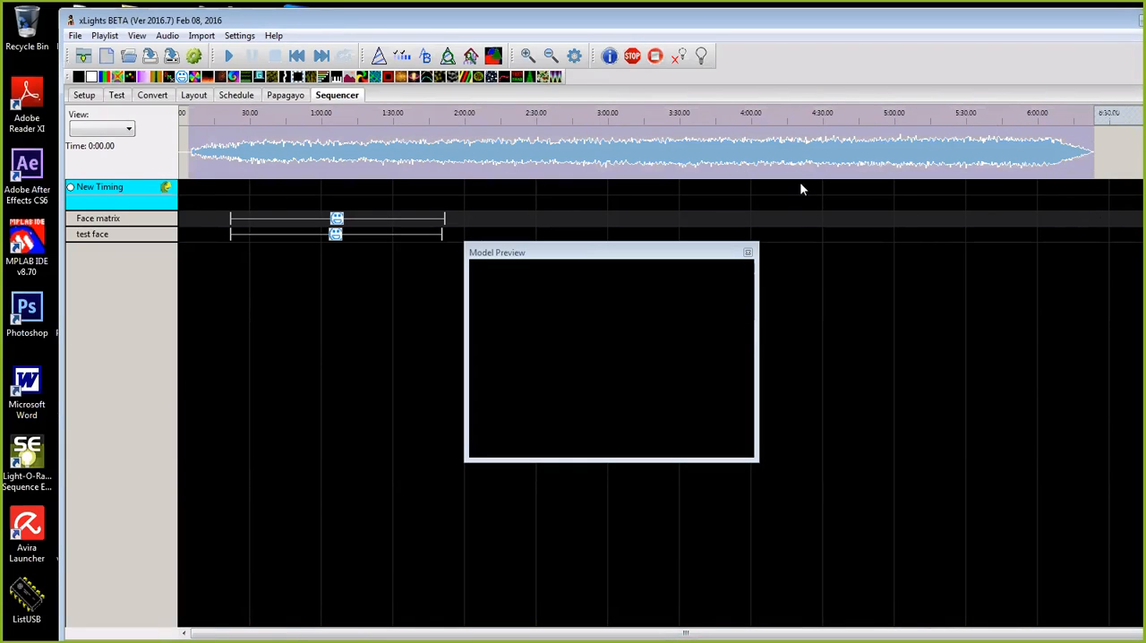
click(72, 187)
click(412, 188)
right_click(412, 188)
click(457, 198)
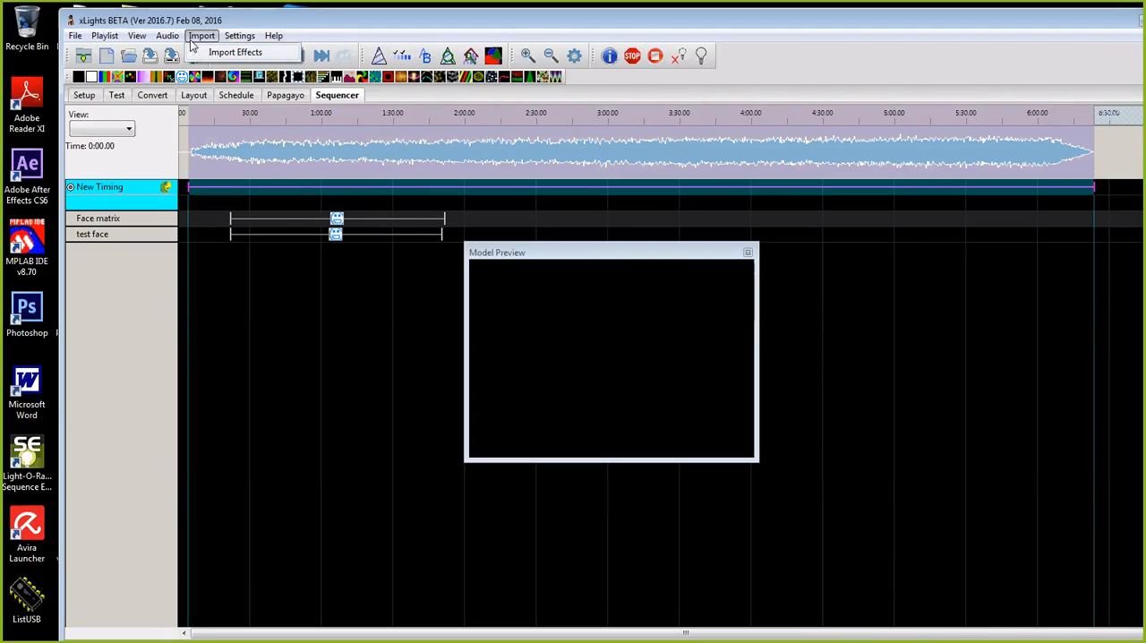
Step: Import the copied song lyrics into the New Timing track by pasting them into the lyrics dialog
right_click(301, 189)
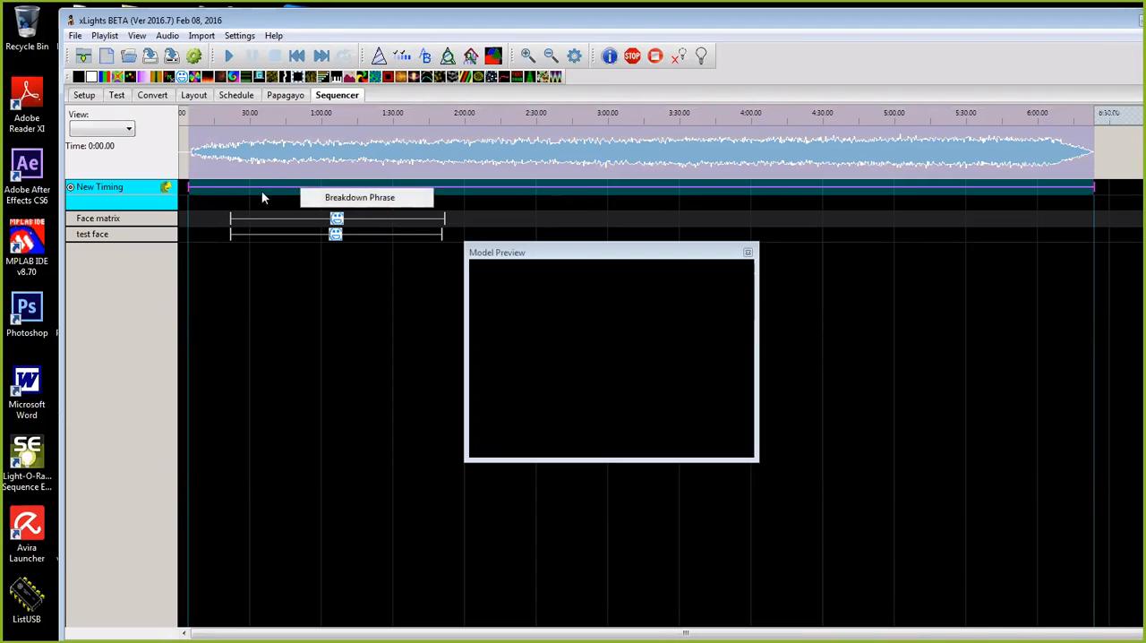
right_click(168, 187)
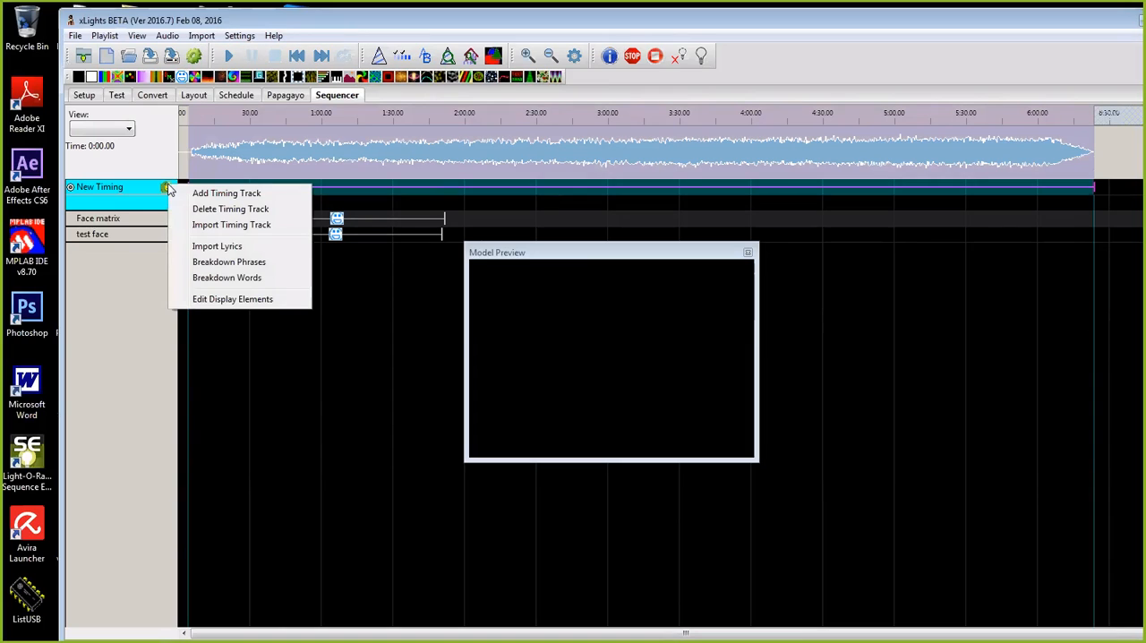
click(206, 245)
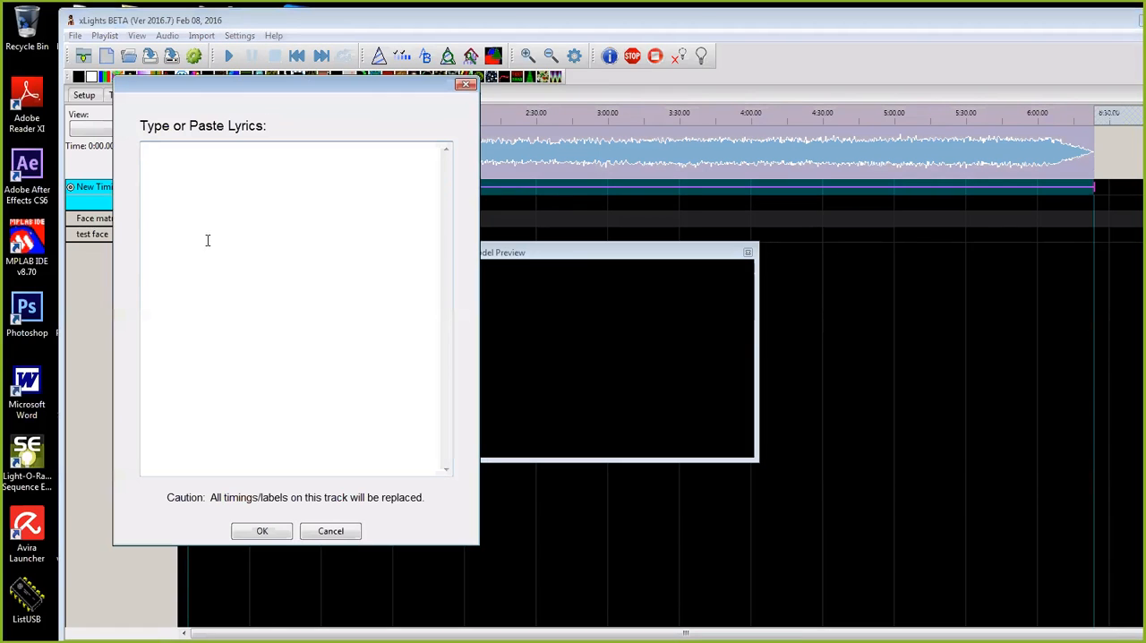
right_click(207, 204)
click(245, 269)
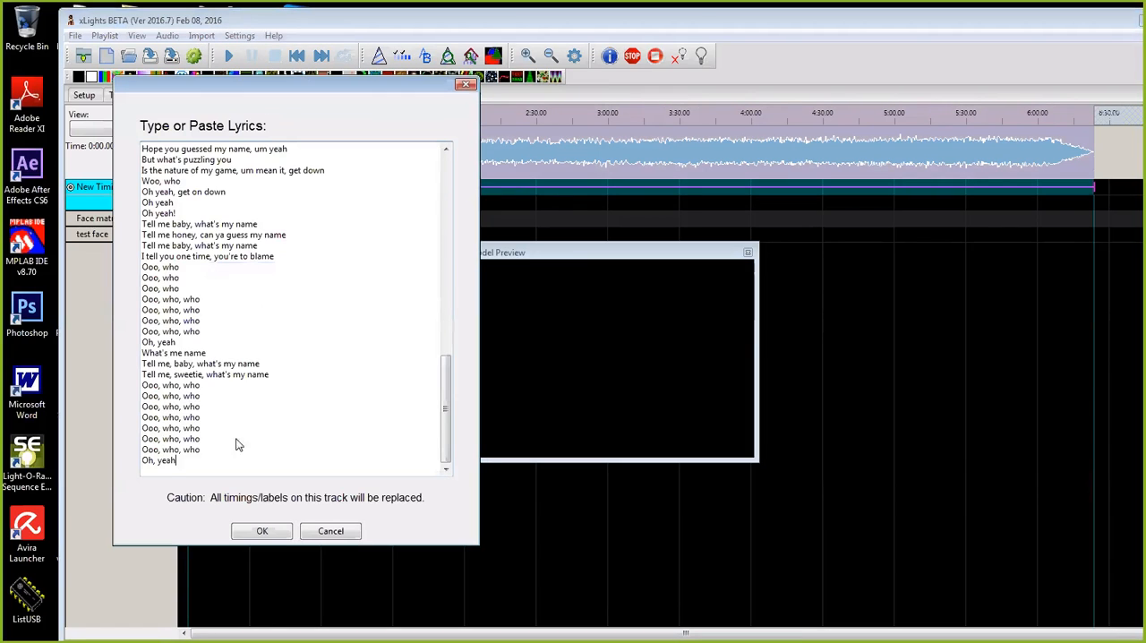
click(247, 532)
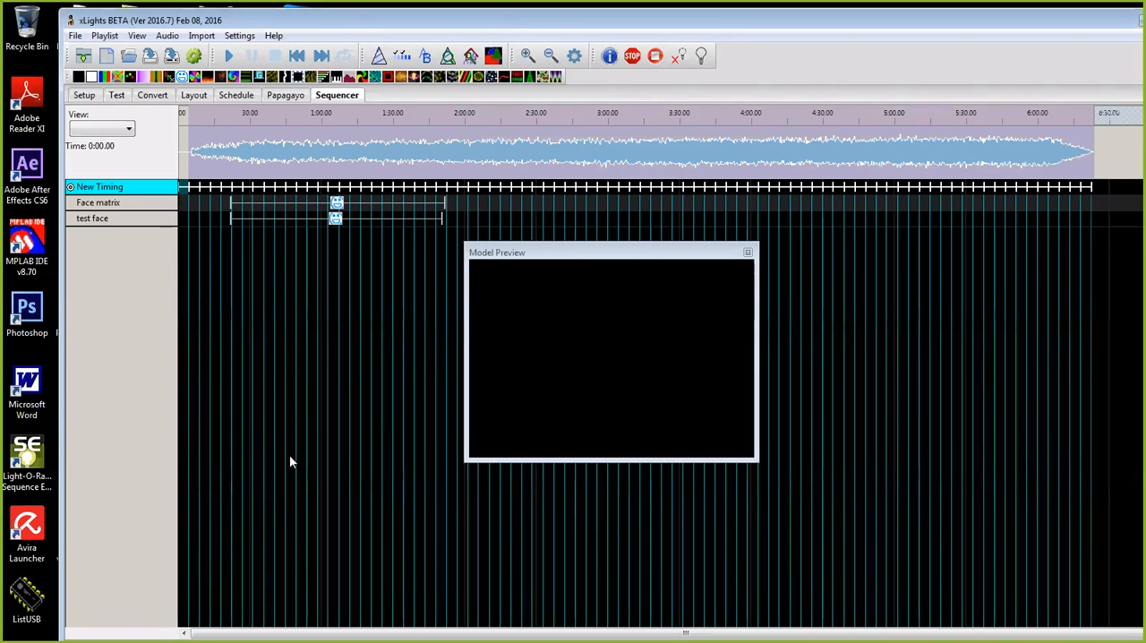
Step: Examine the imported lyric phrases up close along the New Timing track
click(287, 36)
click(302, 23)
drag(302, 23, 299, 37)
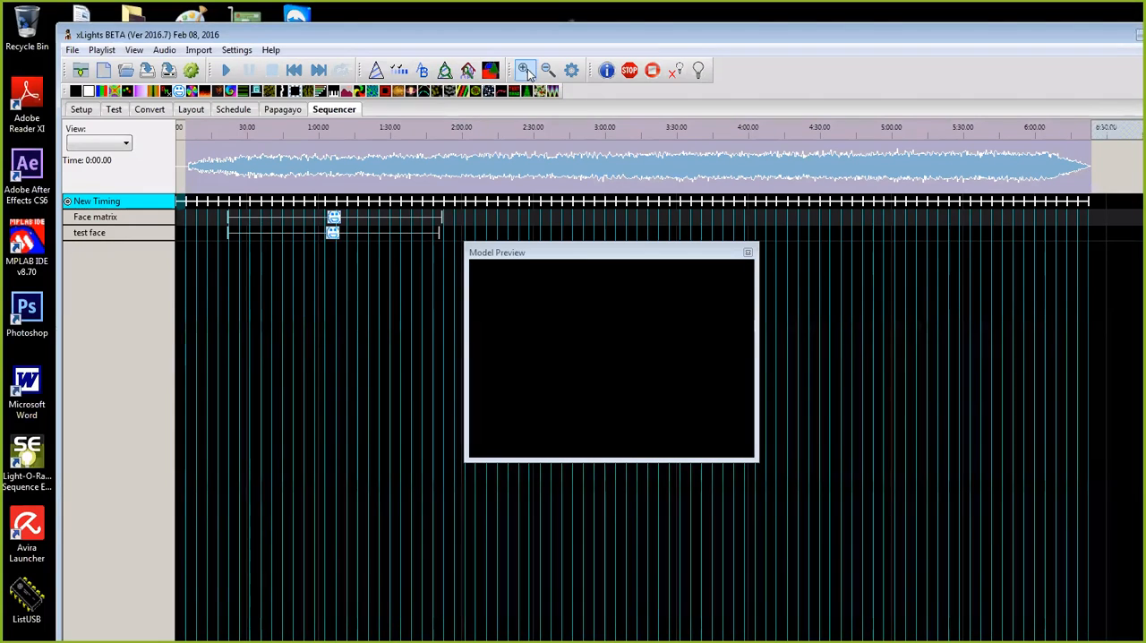
click(527, 69)
click(528, 69)
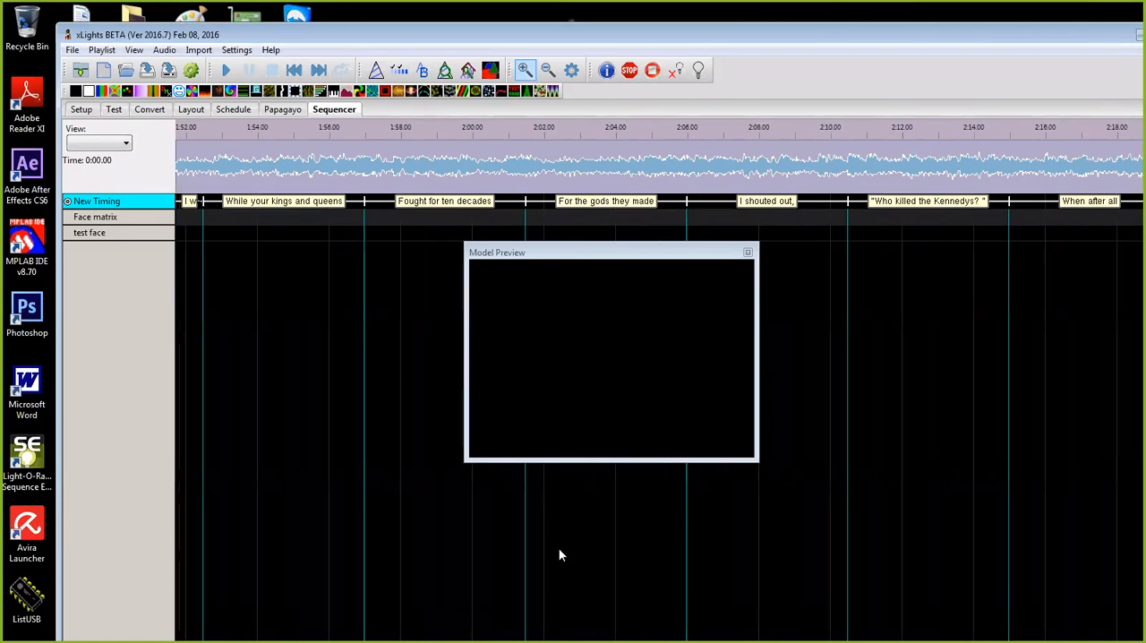
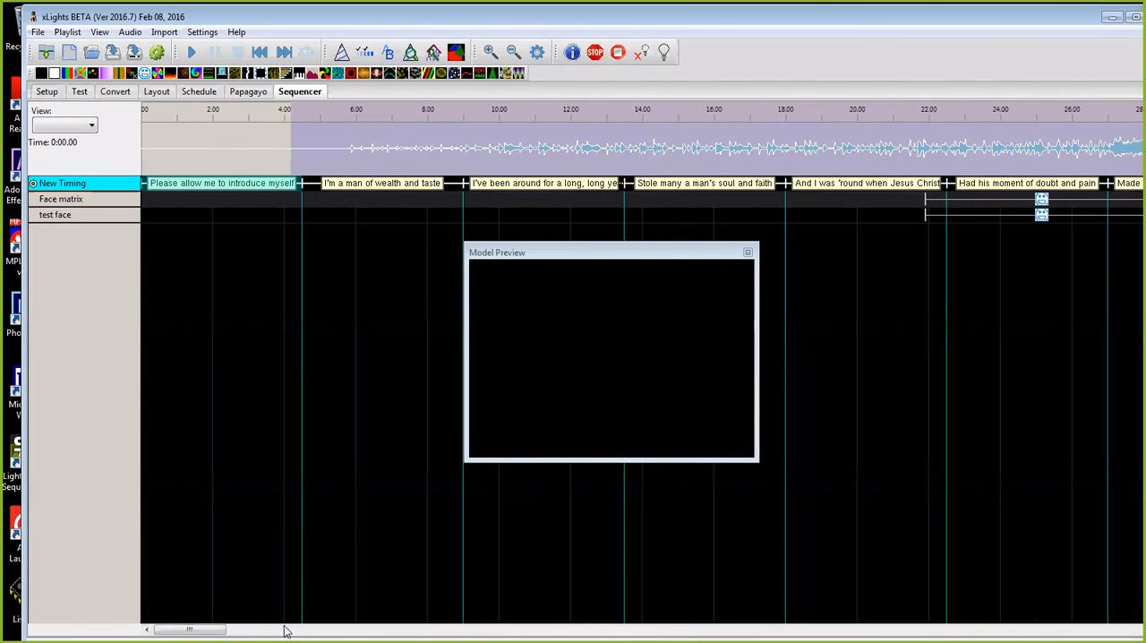
Step: Move the start marks of "Made damn sure that Pilate" to about 0:30.8 and "Had his moment of doubt and pain" to about 0:30.1
drag(207, 632, 246, 629)
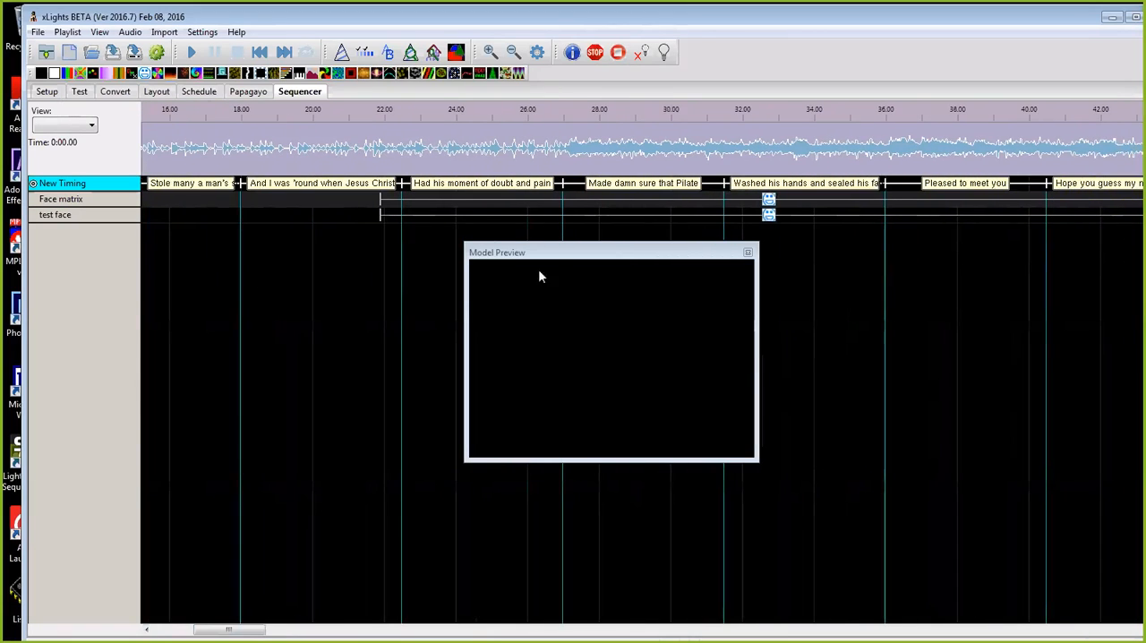
scroll(575, 184, up, 1)
drag(575, 184, 832, 185)
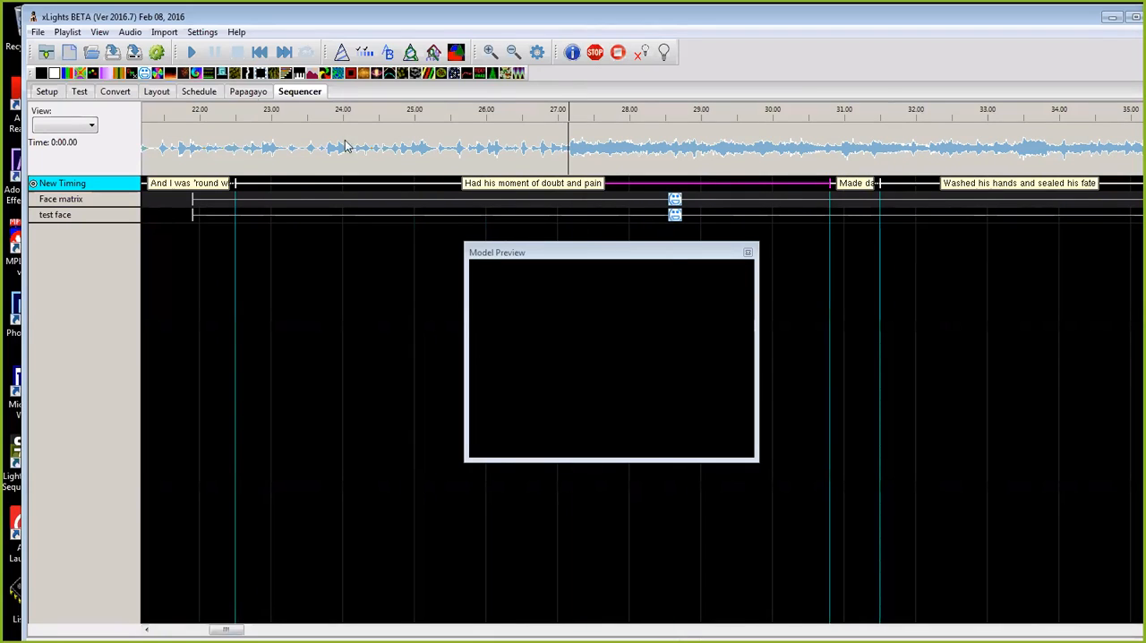
drag(235, 184, 783, 227)
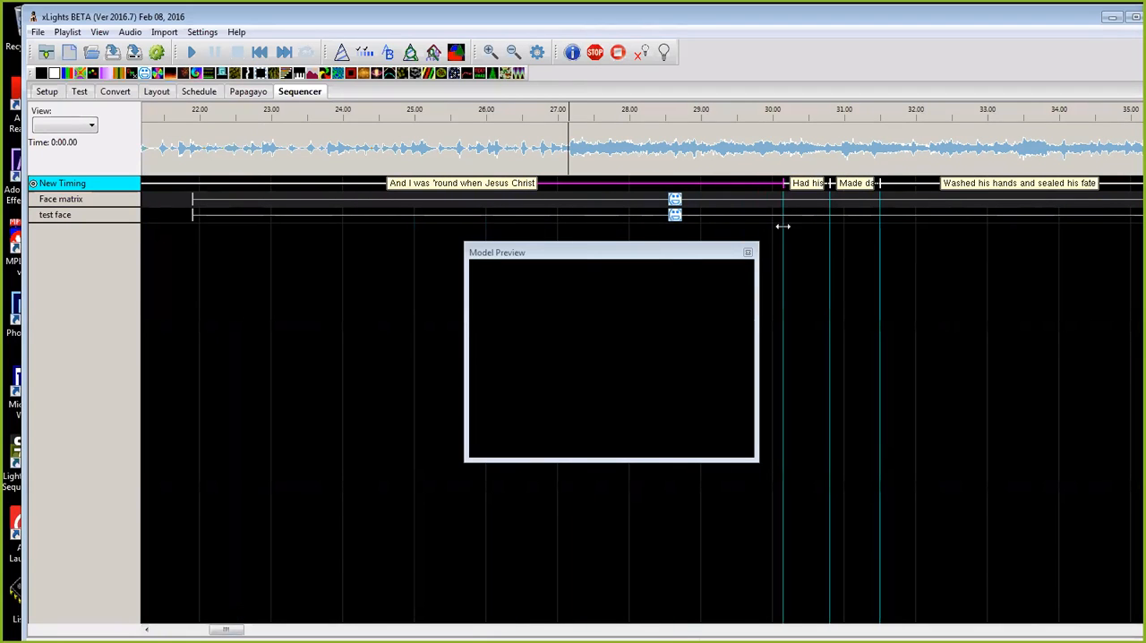
Step: Move the start marks of "And I was 'round when Jesus Christ" to about 0:27 and "Stole many a man's soul and faith" to about 0:16.7
drag(231, 630, 219, 632)
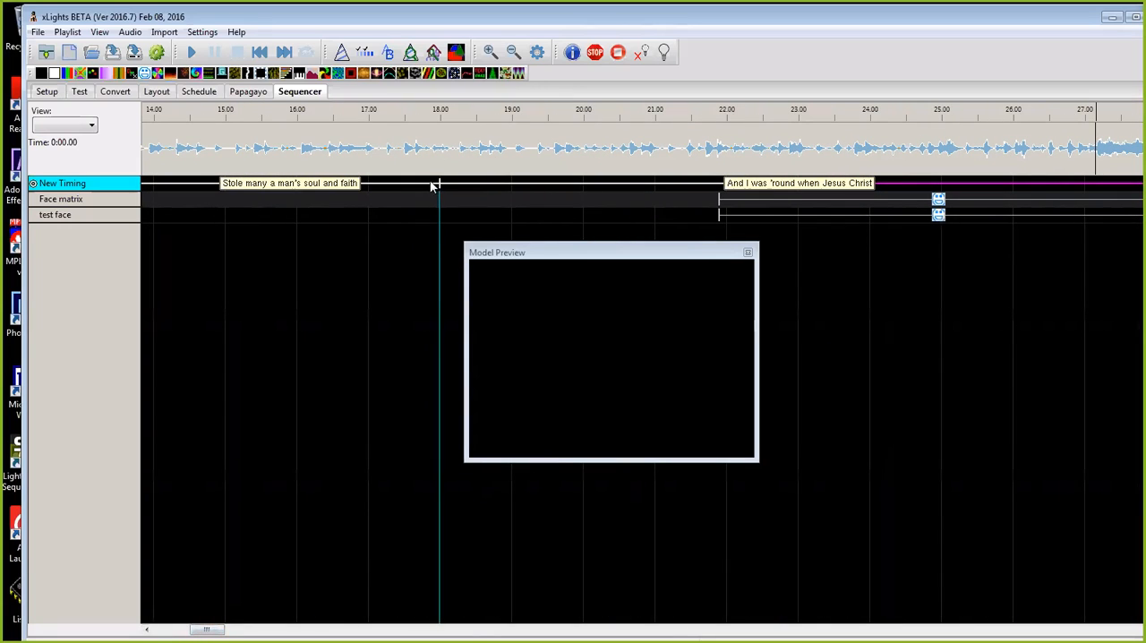
drag(441, 183, 1078, 208)
click(1073, 215)
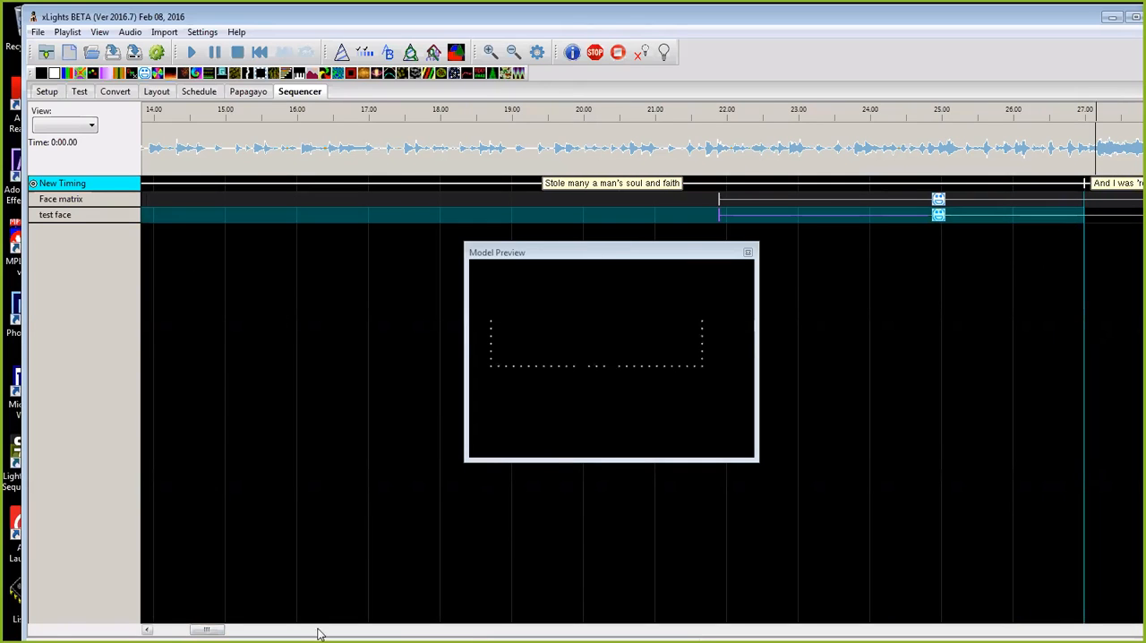
drag(205, 629, 180, 629)
drag(855, 184, 1079, 184)
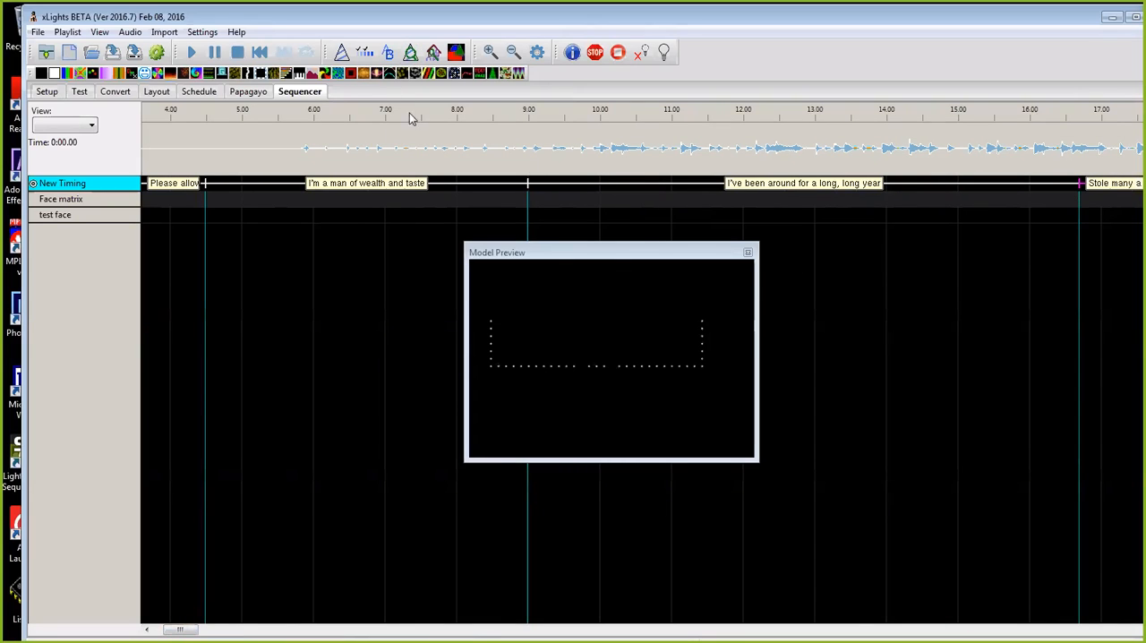
Step: Shift the start marks of the first four lyric phrases to about 0:19, 0:22, 0:24.7 and 0:25.7
drag(316, 22, 298, 46)
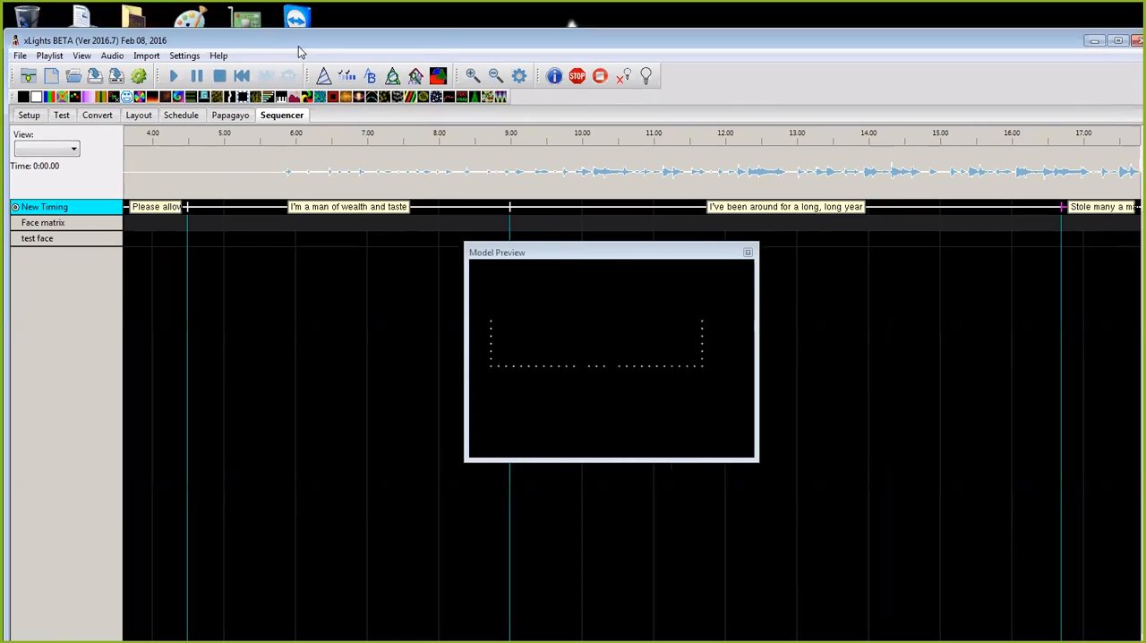
click(496, 77)
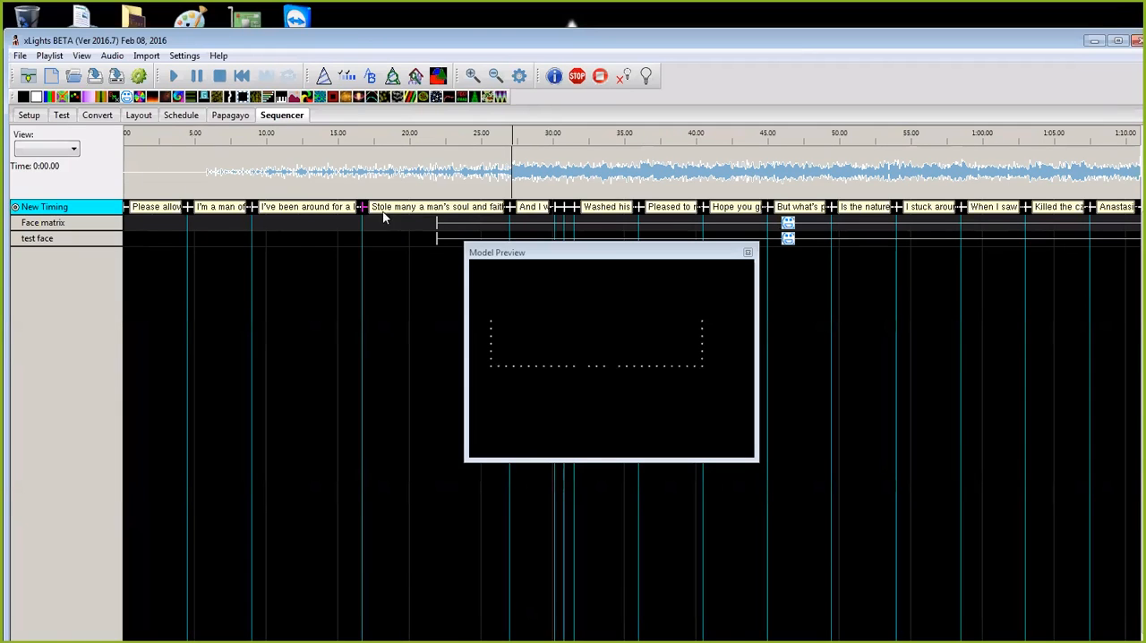
drag(363, 207, 493, 207)
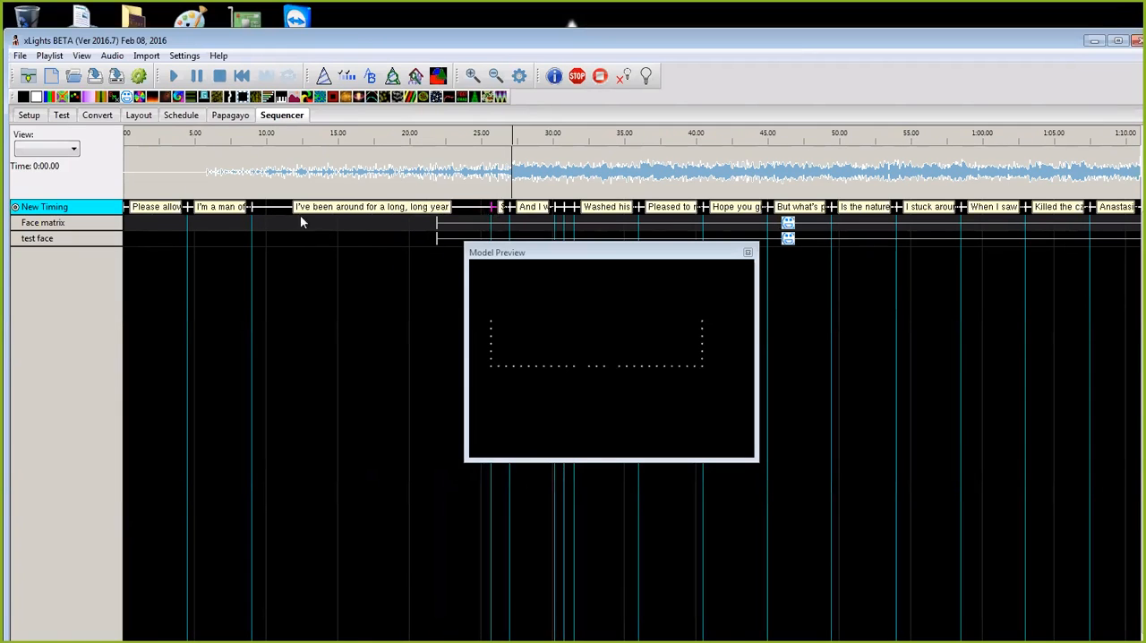
drag(253, 207, 477, 207)
drag(192, 216, 439, 216)
drag(154, 215, 400, 220)
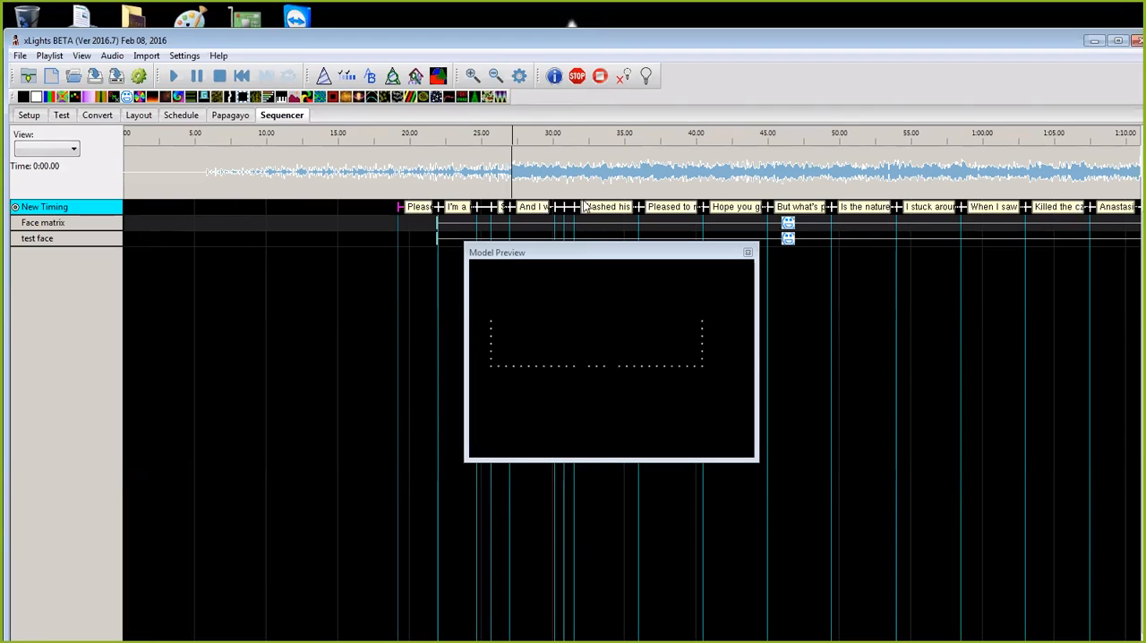
Step: Pack the opening lyric phrases closer together, starting the first at about 0:25.6 and the second at about 0:27
drag(571, 207, 524, 207)
drag(438, 207, 511, 207)
drag(402, 207, 487, 207)
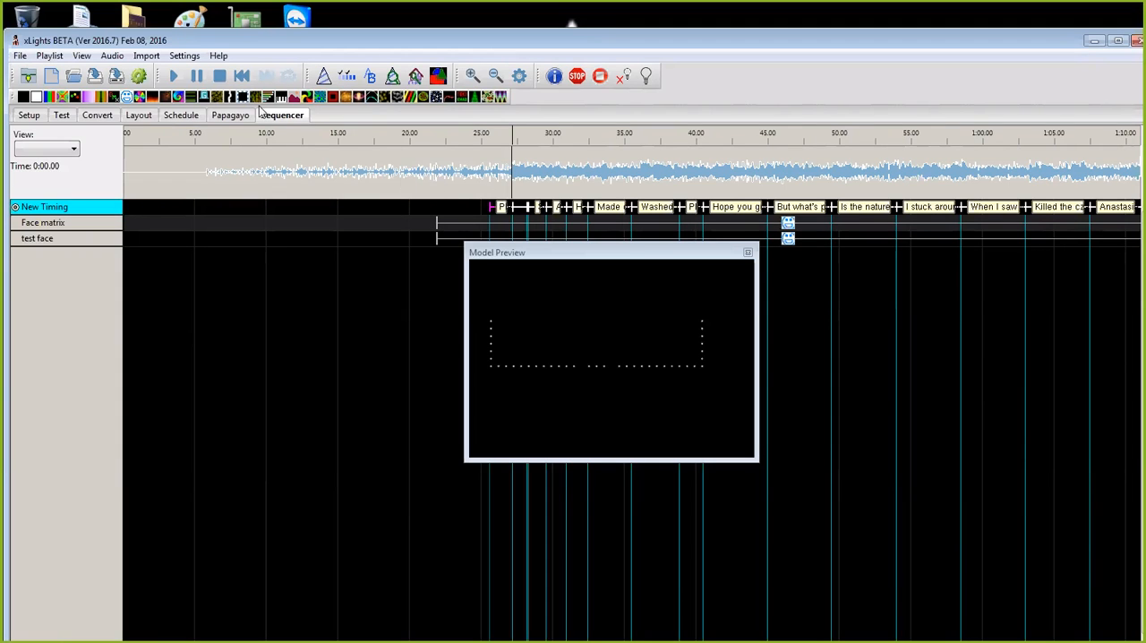
click(21, 56)
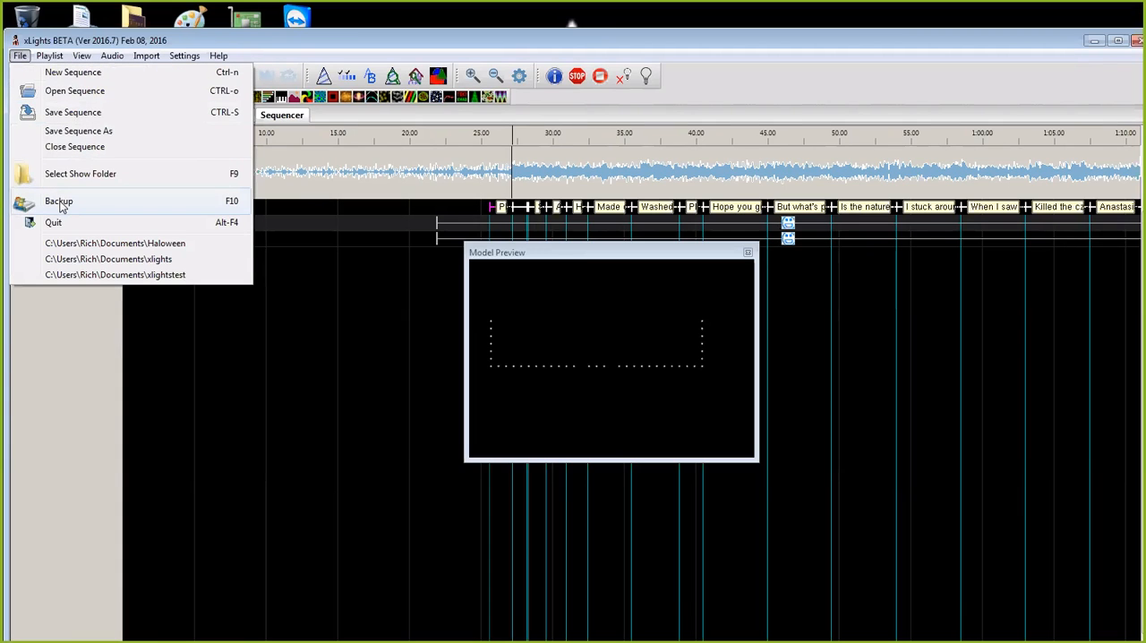
click(222, 355)
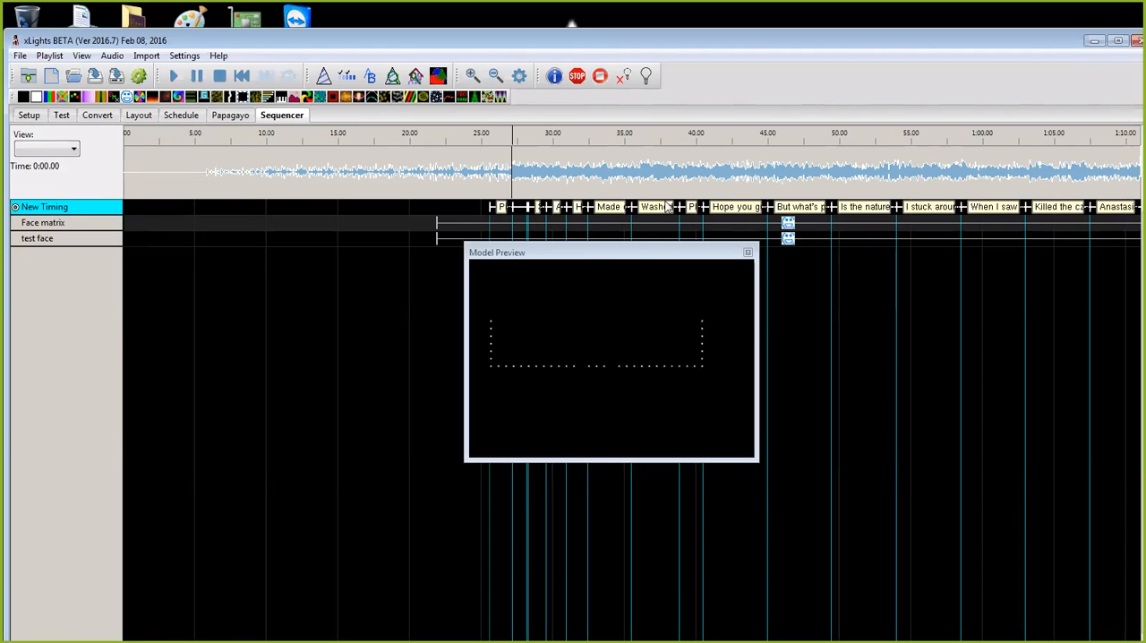
Step: Space out the following phrase marks so the Anastasia phrase starts at about 1:09, and adjust the marks around 0:30
drag(688, 207, 1118, 208)
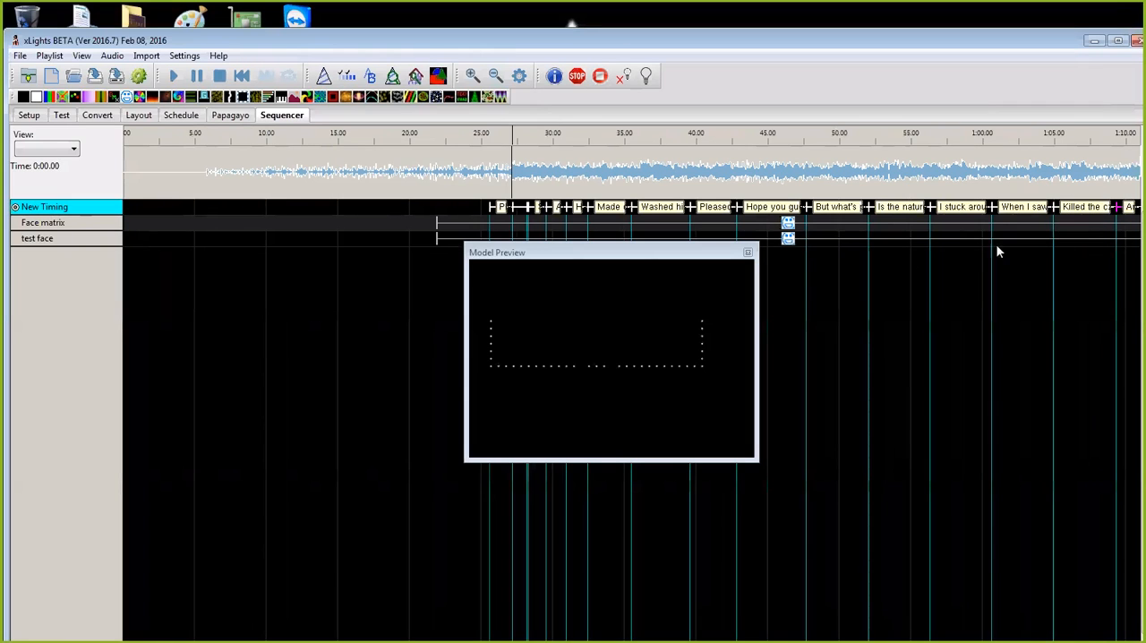
mouse_move(587, 215)
mouse_down()
mouse_move(623, 217)
mouse_move(573, 208)
mouse_move(583, 207)
mouse_up()
click(540, 209)
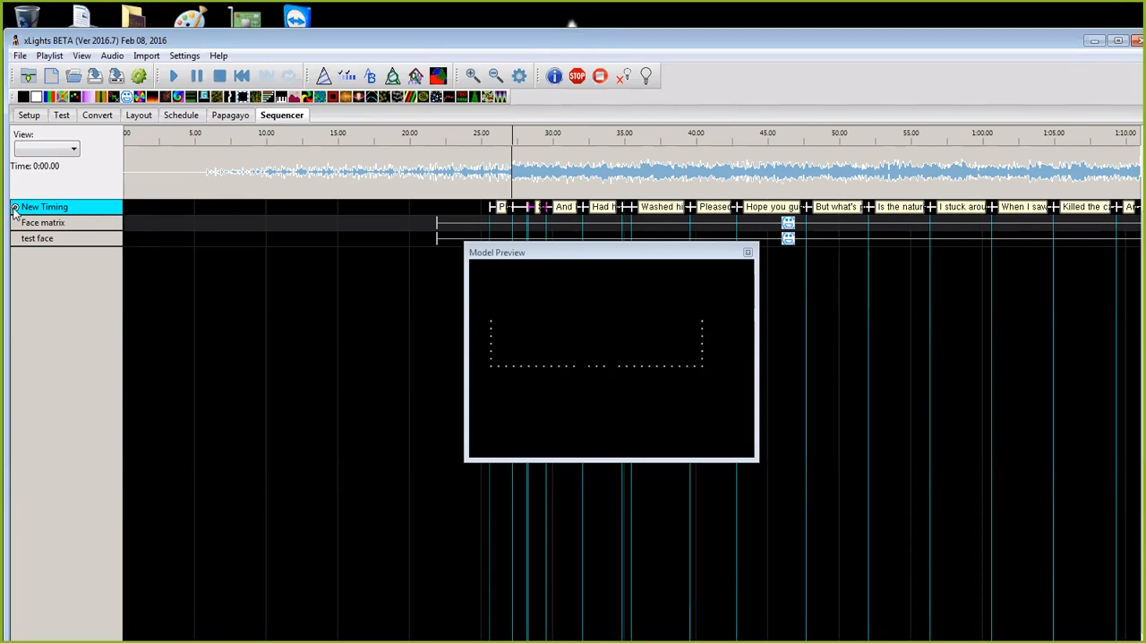
Step: Break down the phrase at about 0:40 and delete all phrase marks across the song on the New Timing track
click(473, 76)
click(472, 76)
click(520, 77)
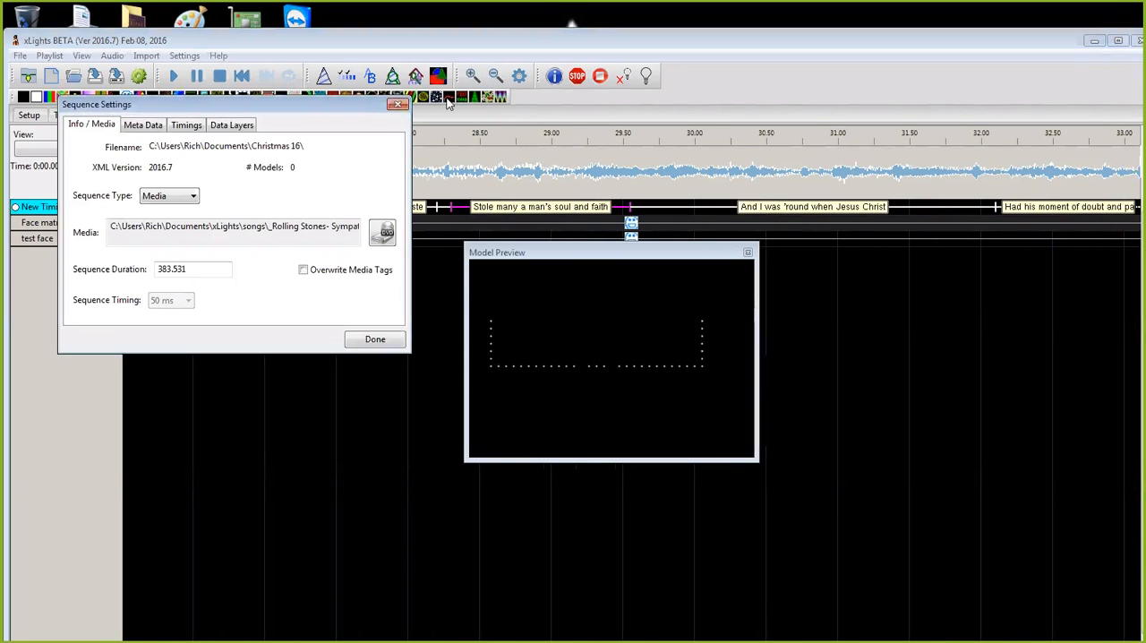
click(398, 104)
click(496, 77)
click(496, 76)
click(496, 76)
click(497, 75)
drag(1062, 207, 189, 213)
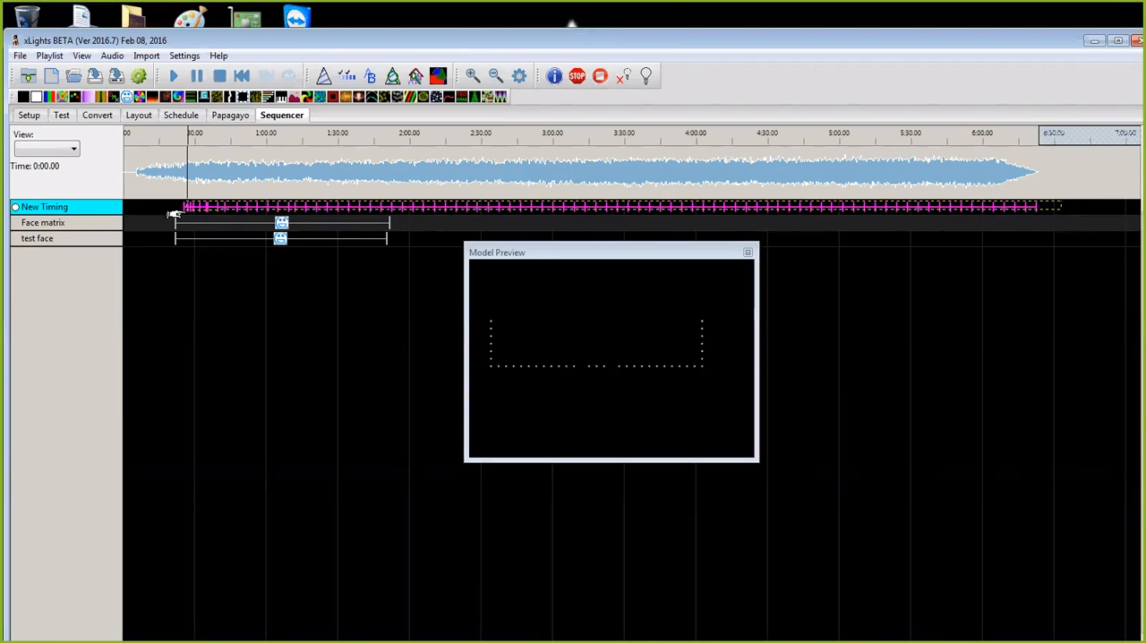
right_click(223, 211)
click(283, 215)
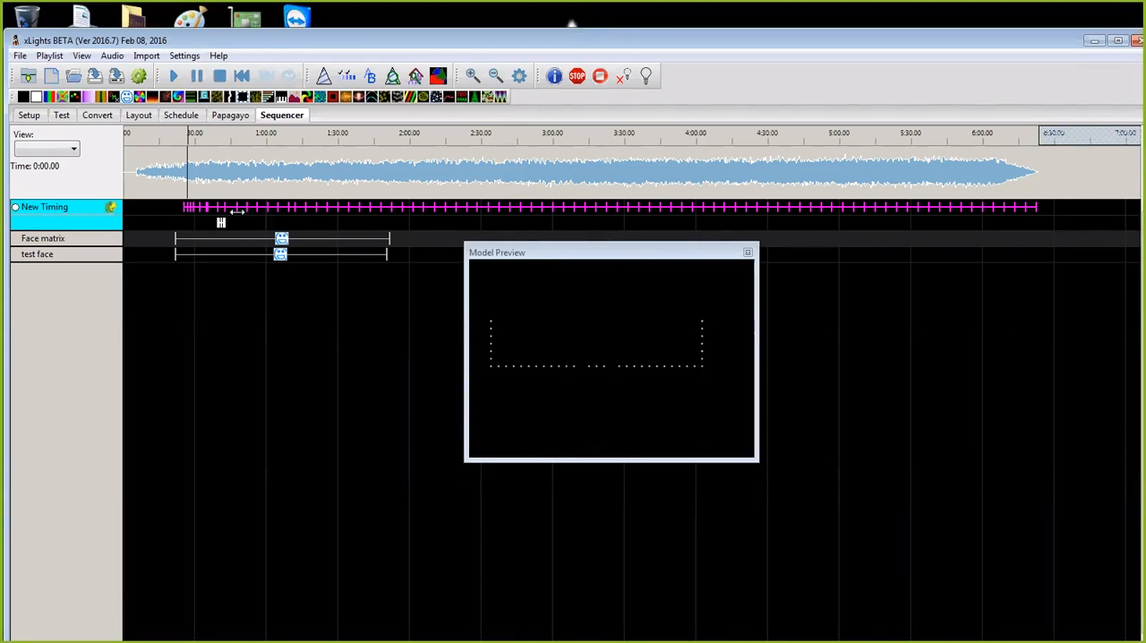
key(Delete)
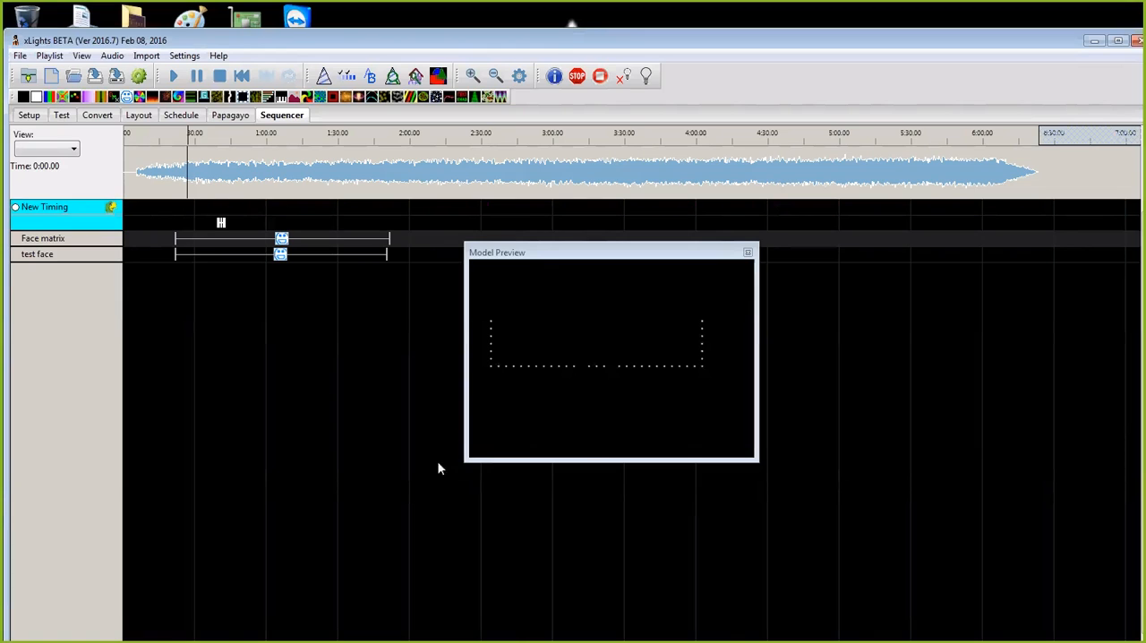
Step: Delete the leftover word marks around 0:40 on the New Timing track
click(473, 77)
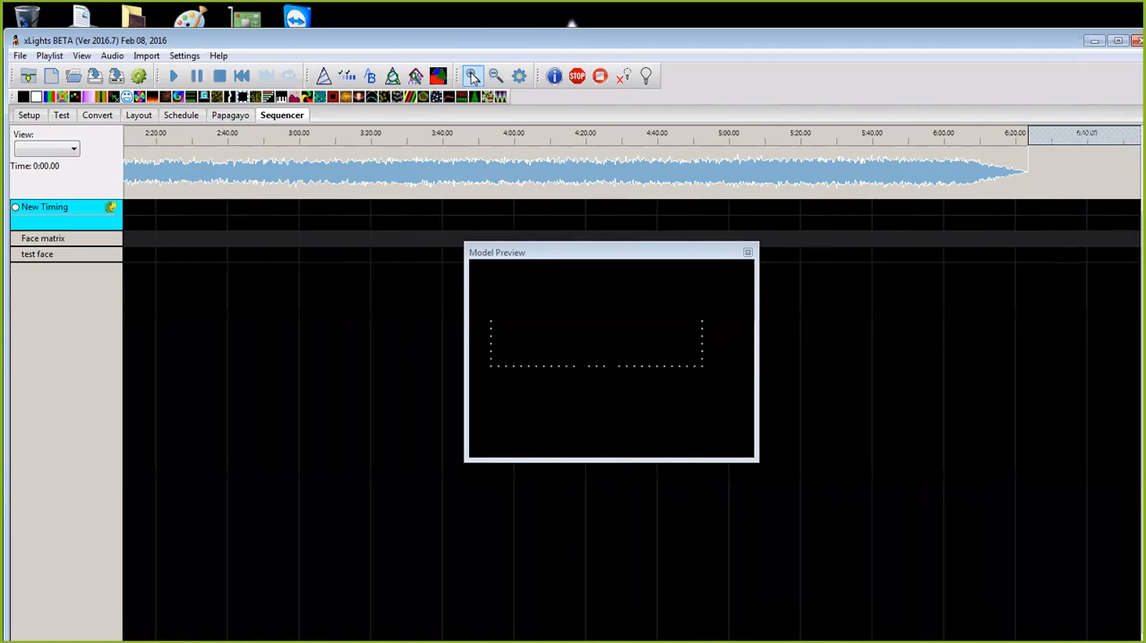
double_click(253, 37)
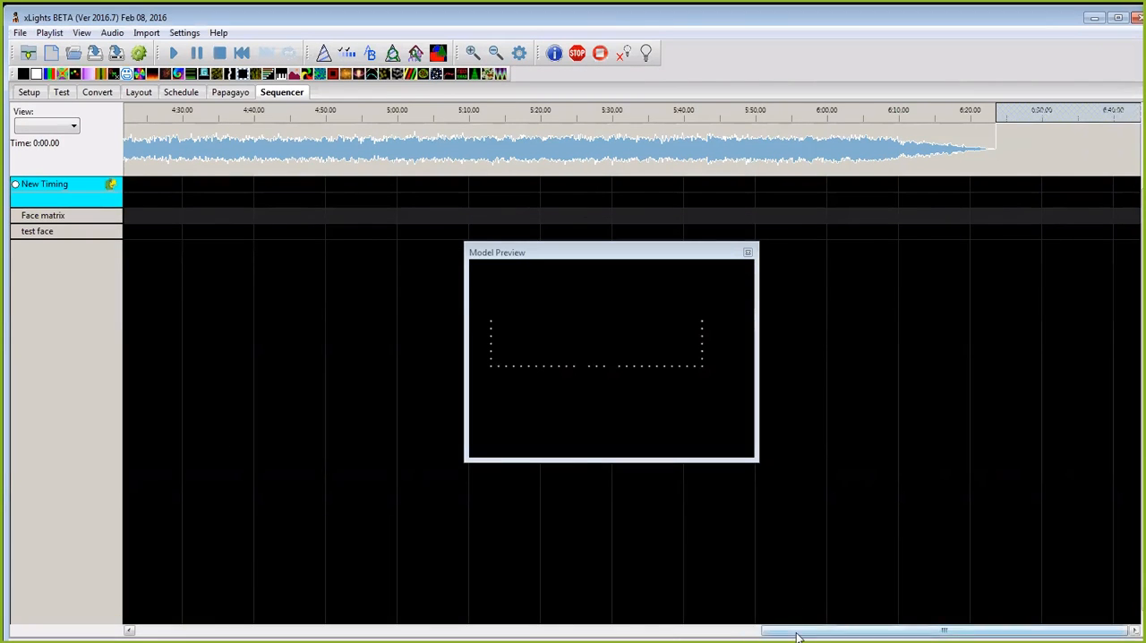
click(467, 629)
click(467, 629)
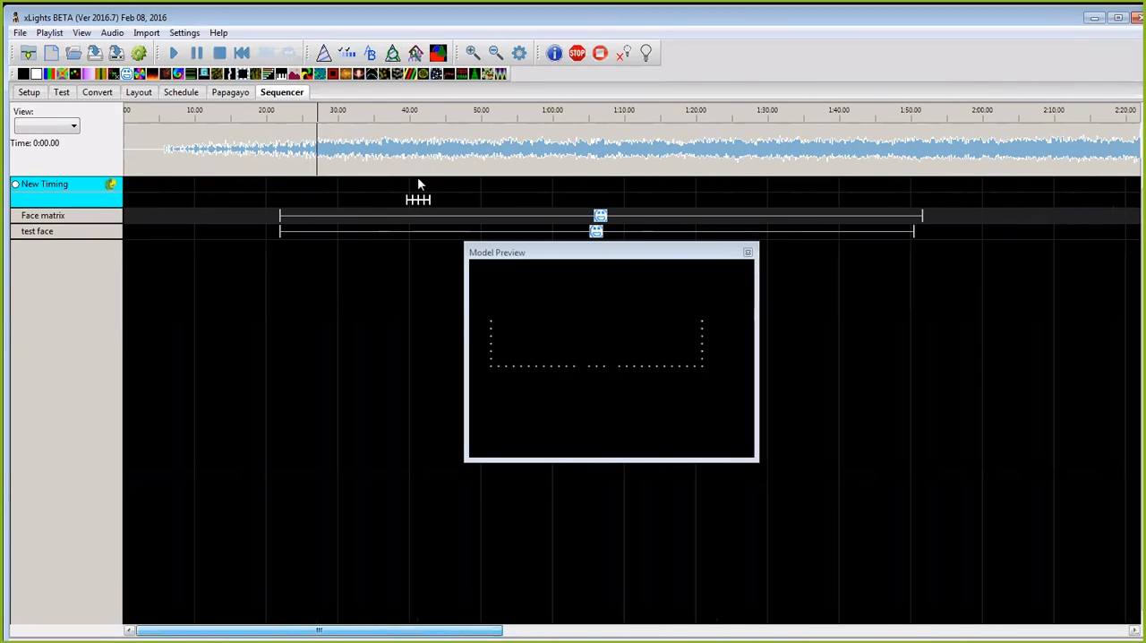
drag(459, 207, 388, 194)
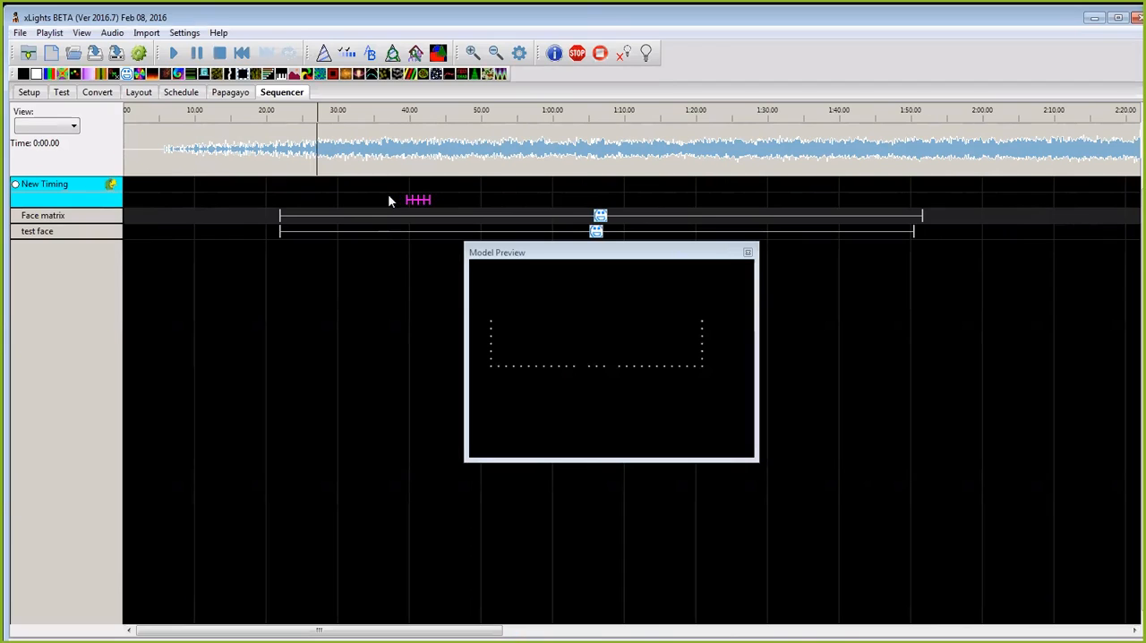
key(Delete)
Step: Play the song near 0:25 to locate the vocals and add a timing mark from about 0:27 to 0:34 on the New Timing track
drag(307, 157, 442, 187)
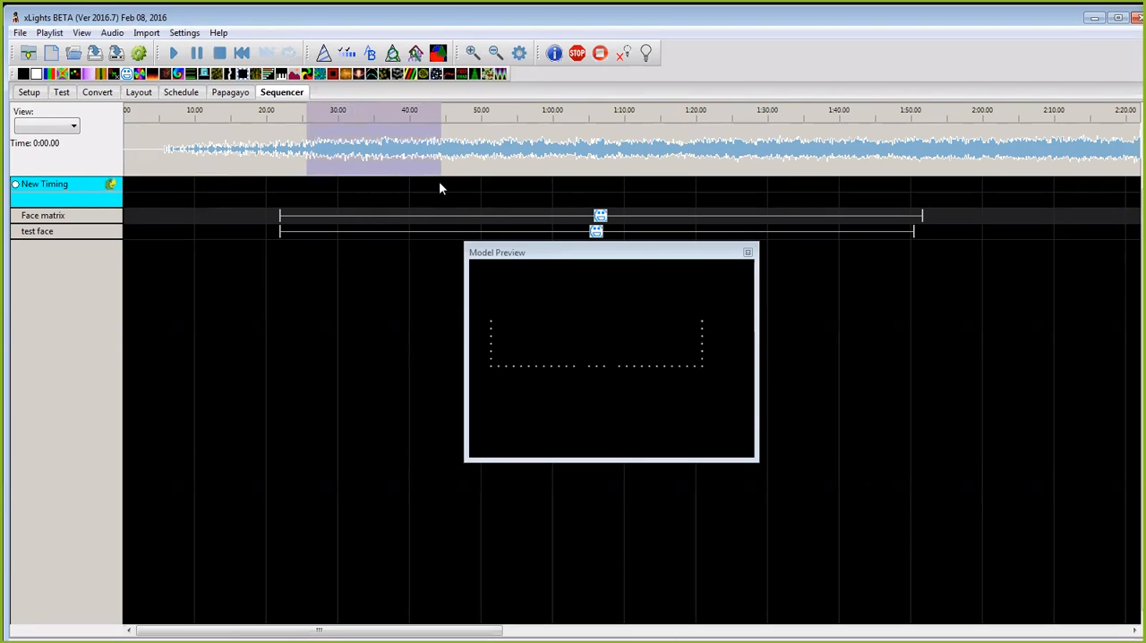
click(305, 170)
scroll(305, 171, up, 1)
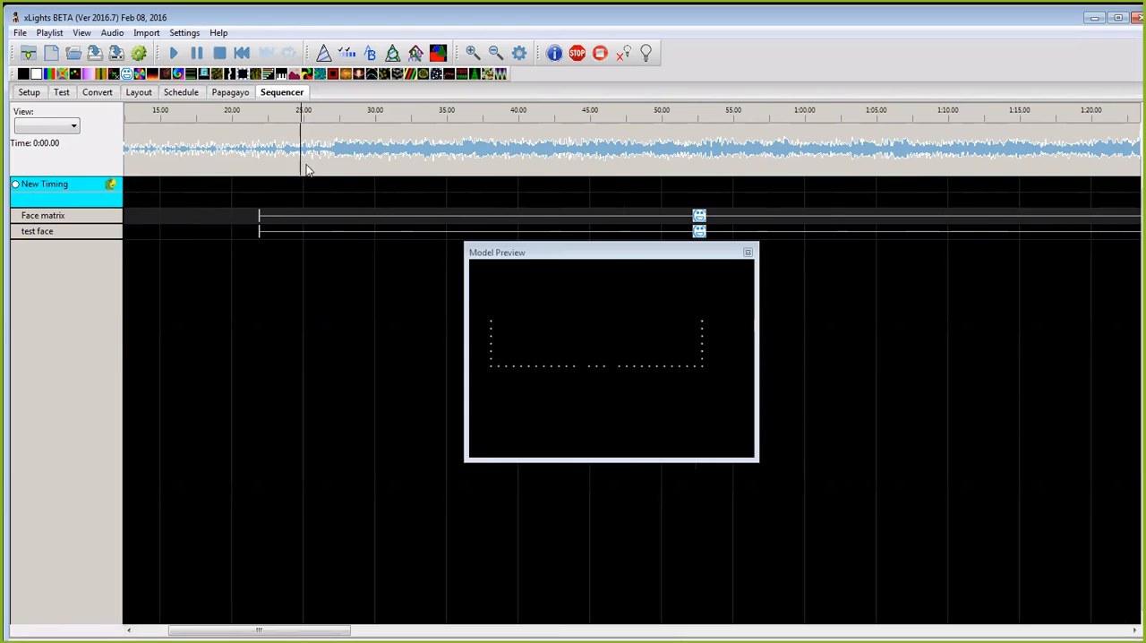
drag(313, 169, 535, 186)
key(space)
drag(334, 162, 432, 180)
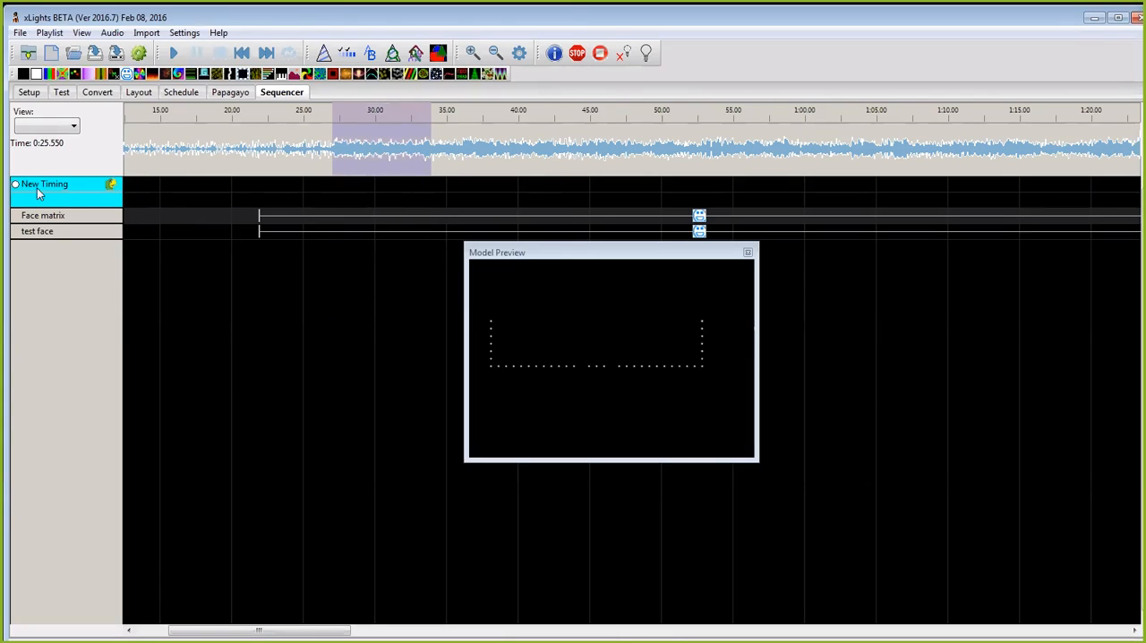
key(t)
Step: Label the new timing mark "please allow me to introduce myself"
double_click(374, 196)
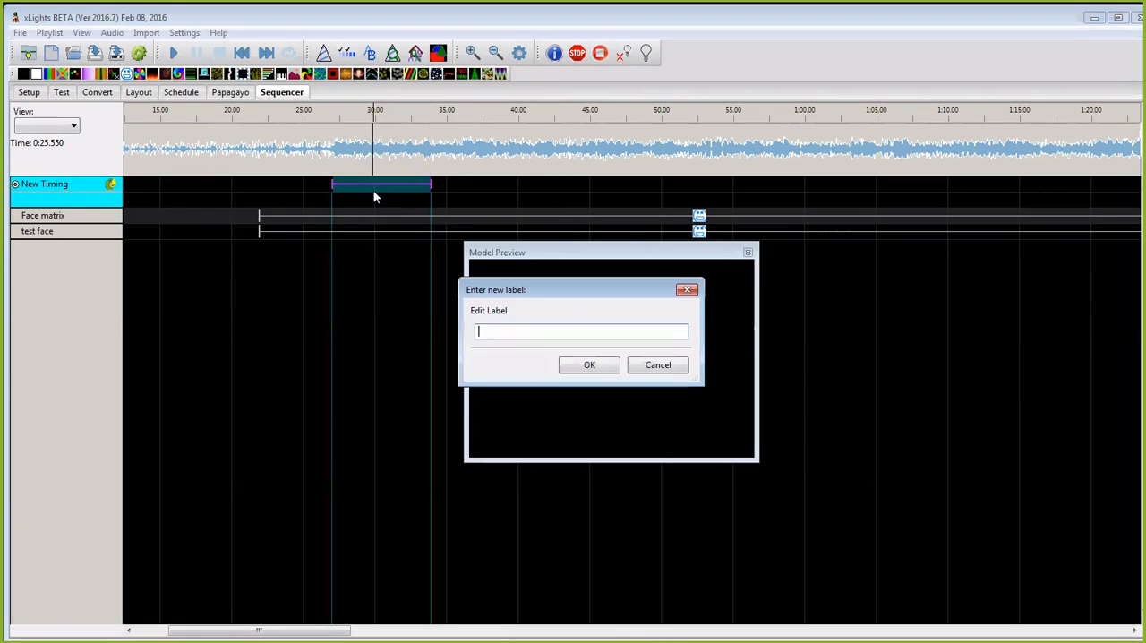
text(please allow me to introd)
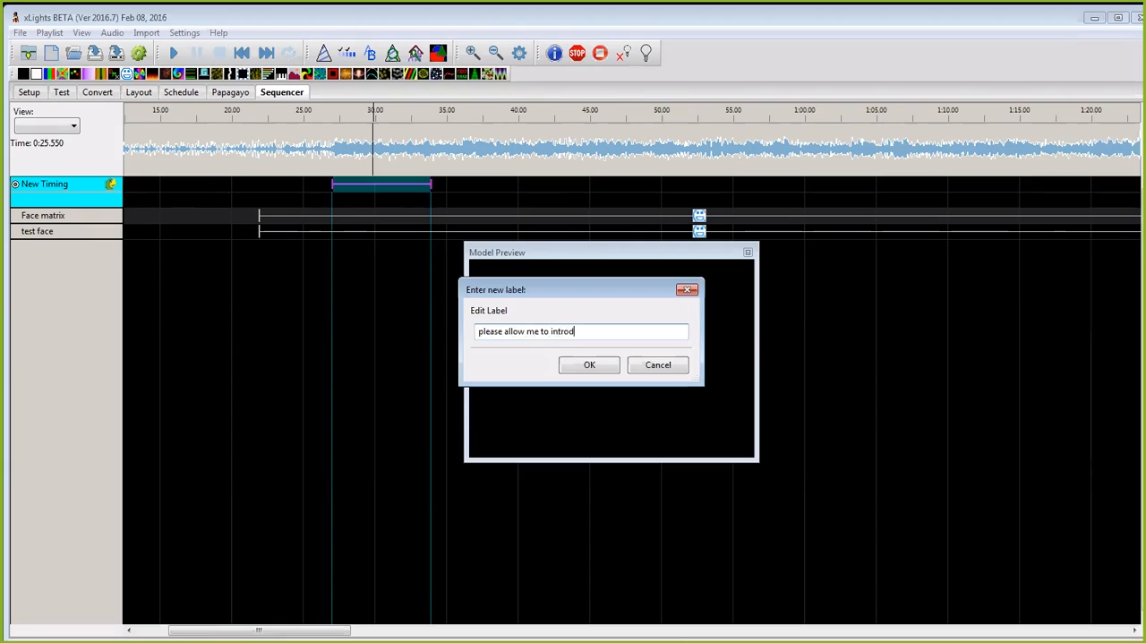
text(uce myself)
click(590, 367)
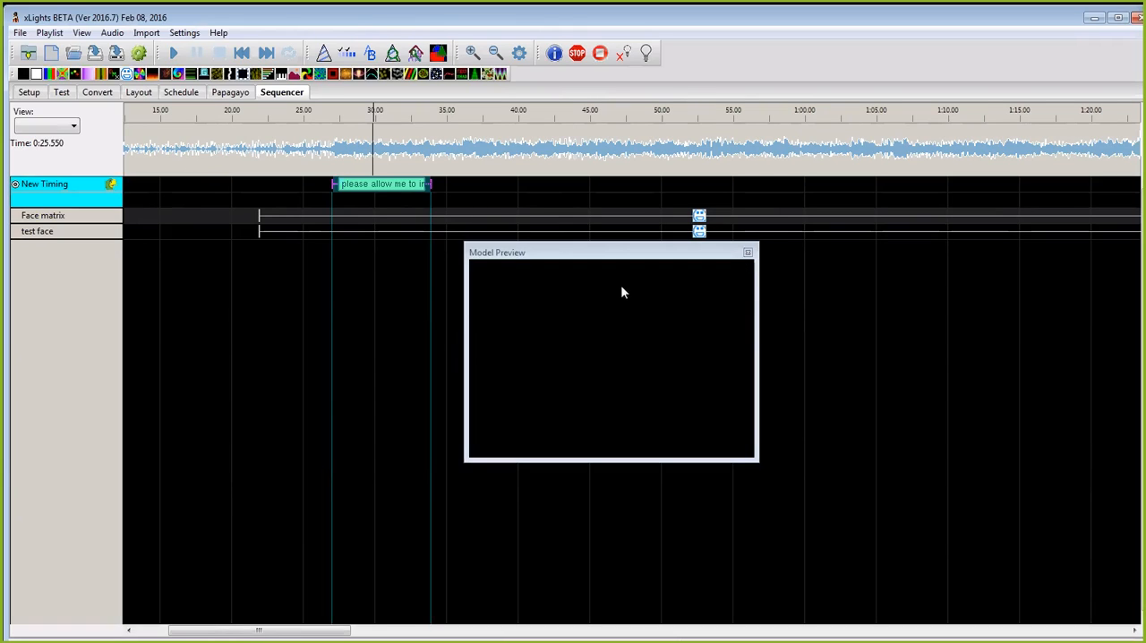
Step: Break the labelled phrase down into word marks, select all of the word marks and keep the New Timing track active
right_click(381, 185)
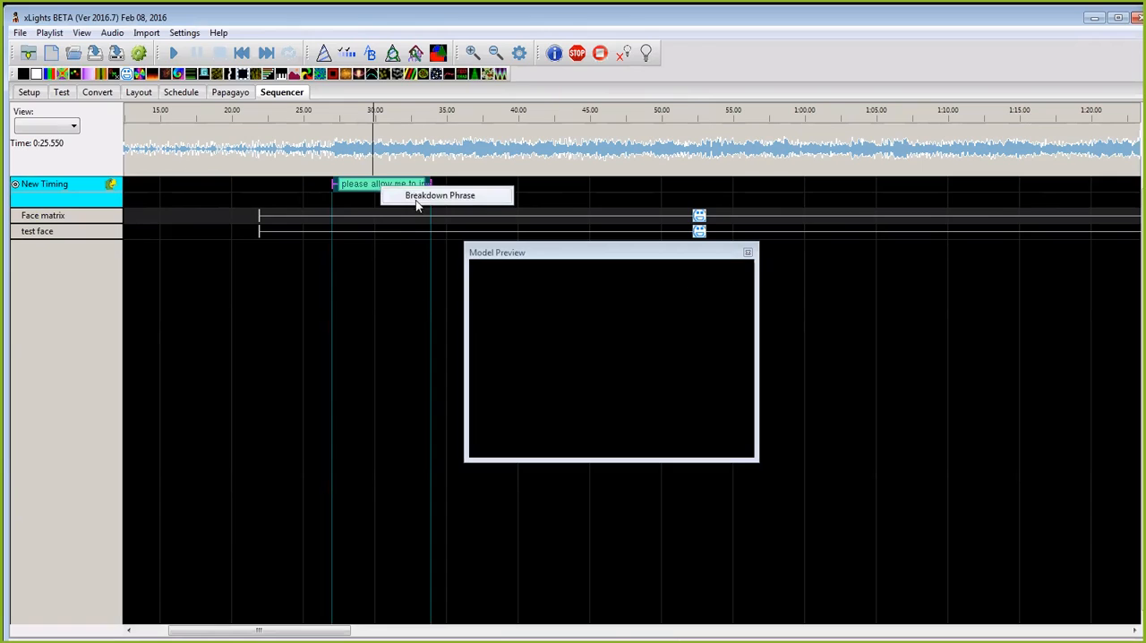
click(413, 194)
click(16, 183)
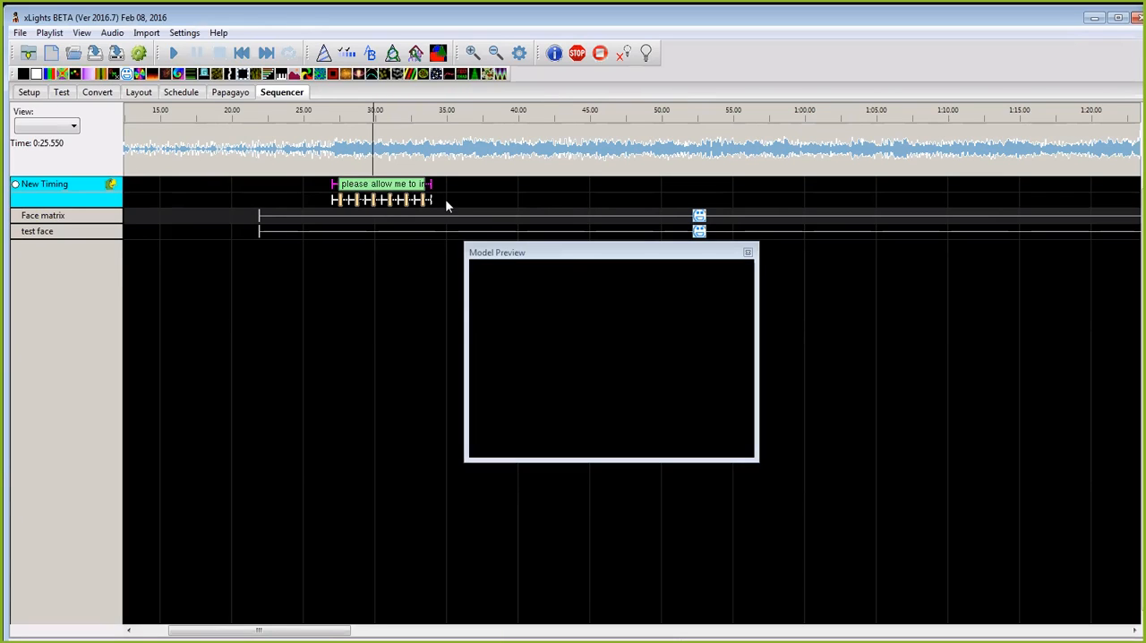
drag(449, 200, 316, 193)
click(14, 184)
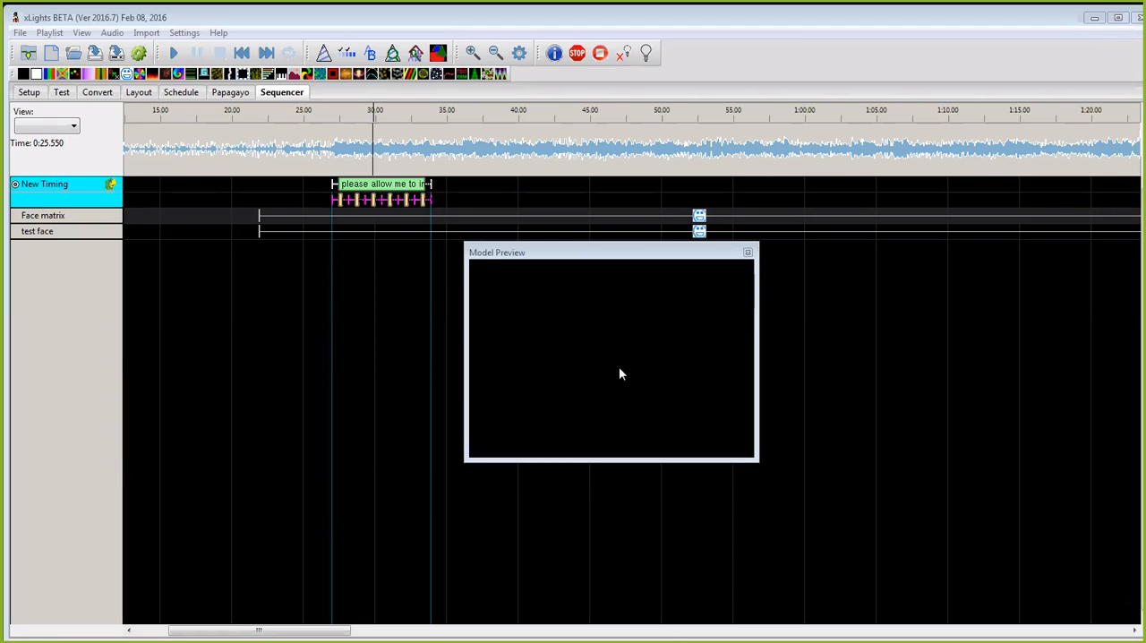
Step: Review the Frankinstine 3 face definition of the Face matrix model in the layout and open the Papagayo conversion page
click(143, 93)
right_click(443, 399)
click(498, 404)
click(518, 459)
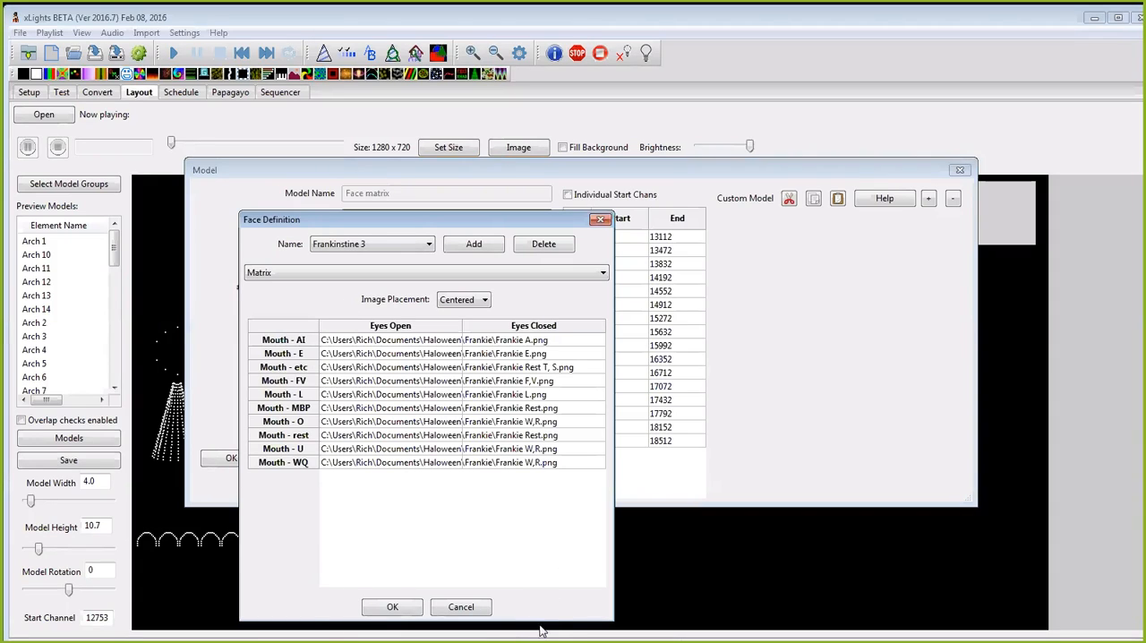
click(601, 220)
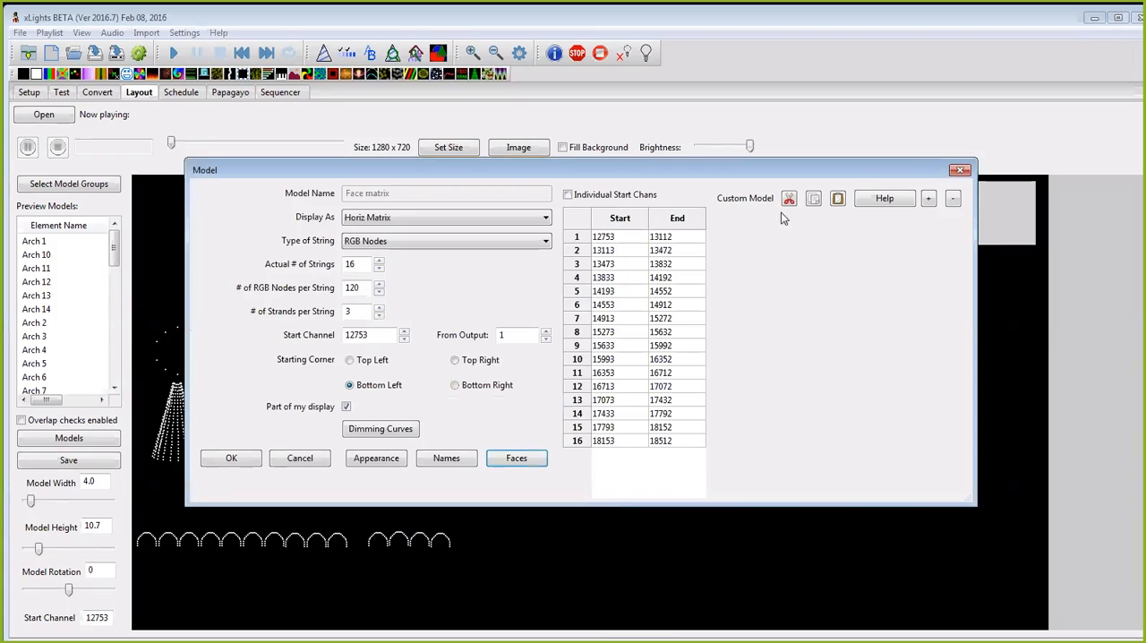
click(231, 458)
click(233, 95)
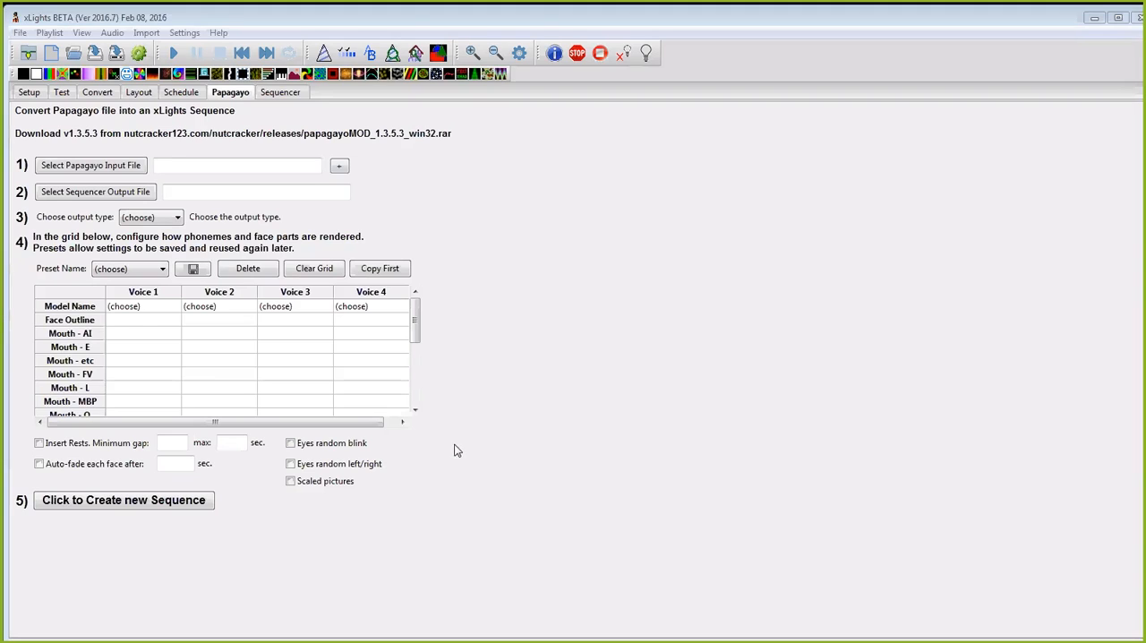
click(130, 307)
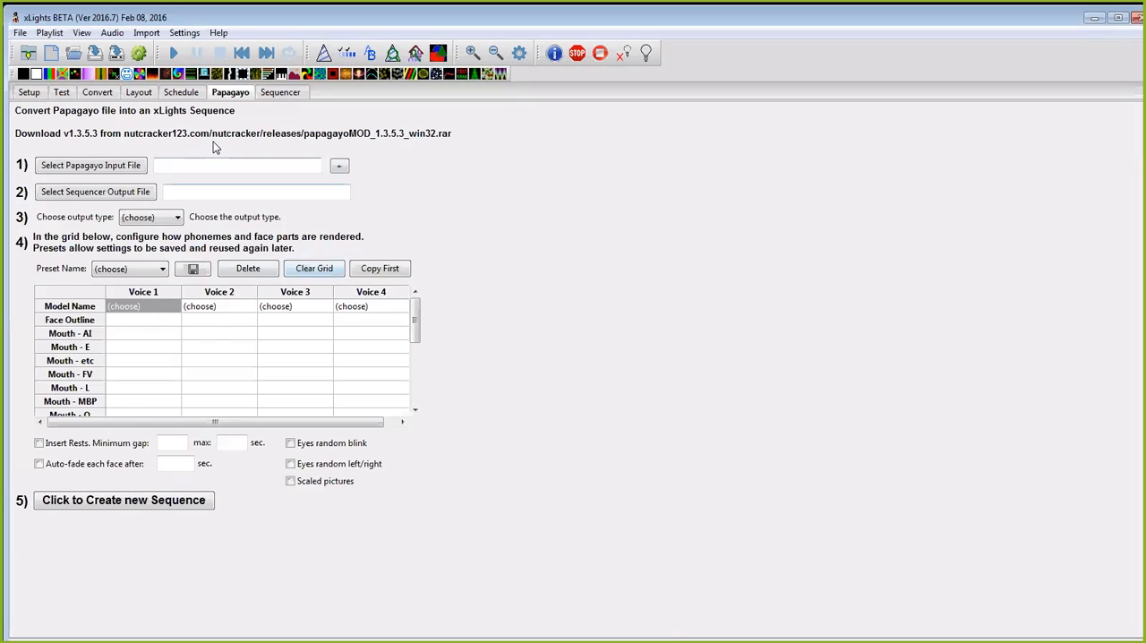
click(140, 93)
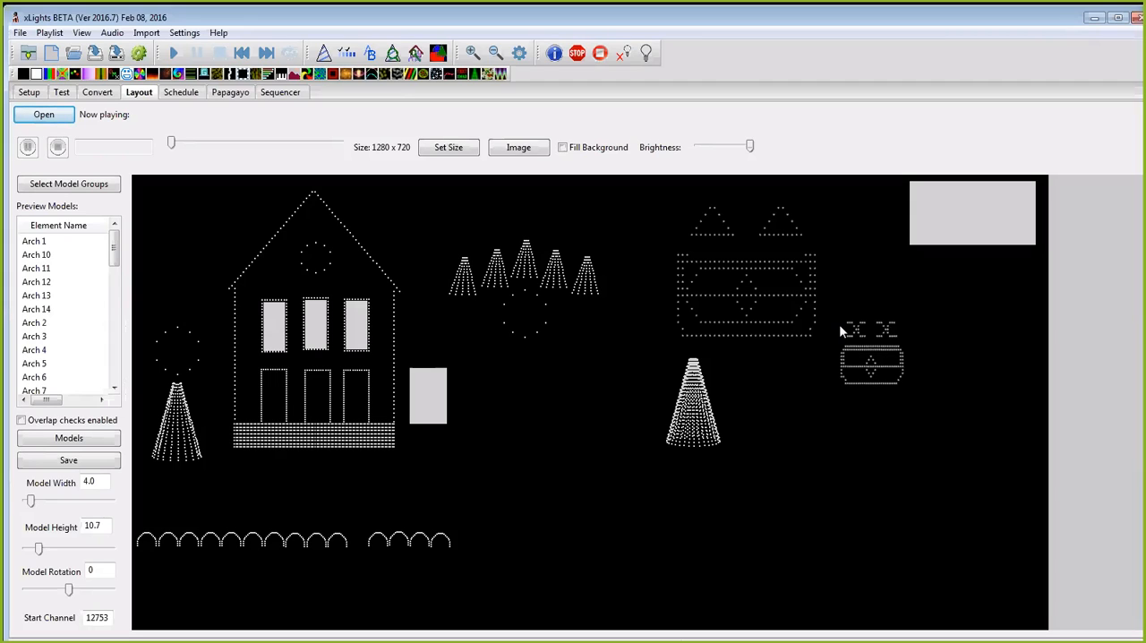
Step: Change the show directory to Documents\xlights, discarding the open sequence's changes and saving the model, view, perspective and preset changes
click(25, 94)
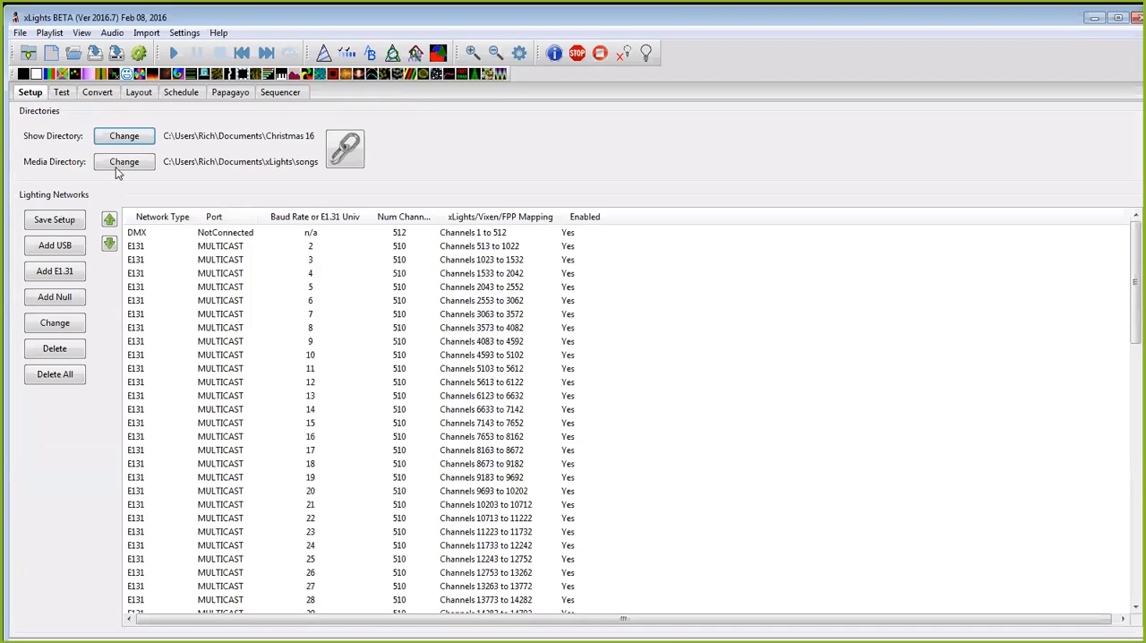
click(125, 136)
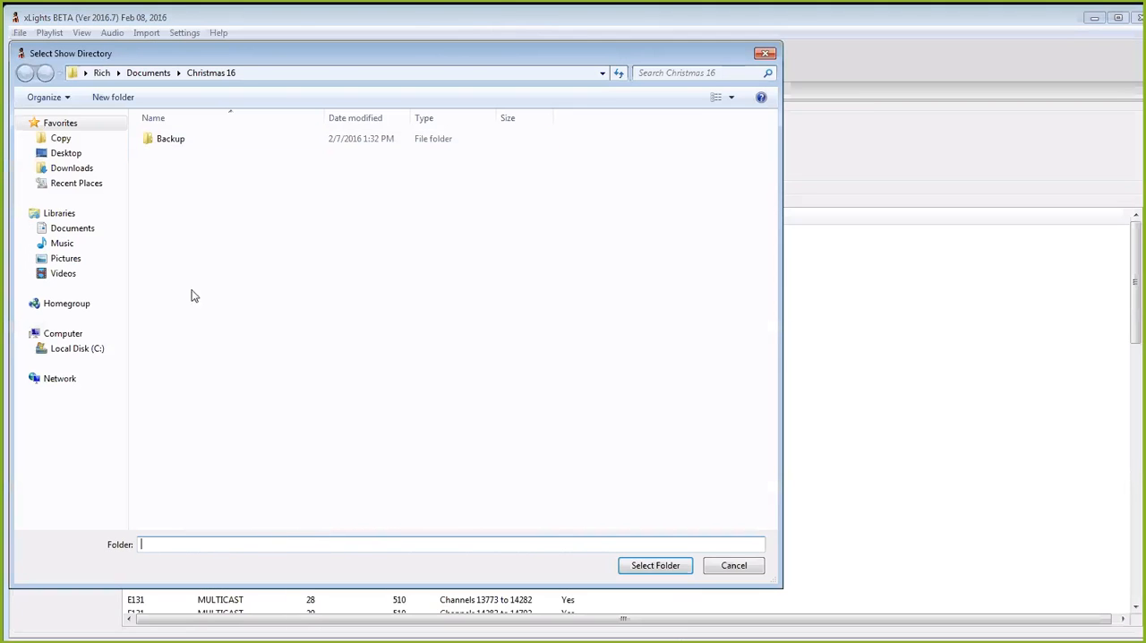
click(71, 352)
click(169, 275)
double_click(169, 275)
double_click(165, 171)
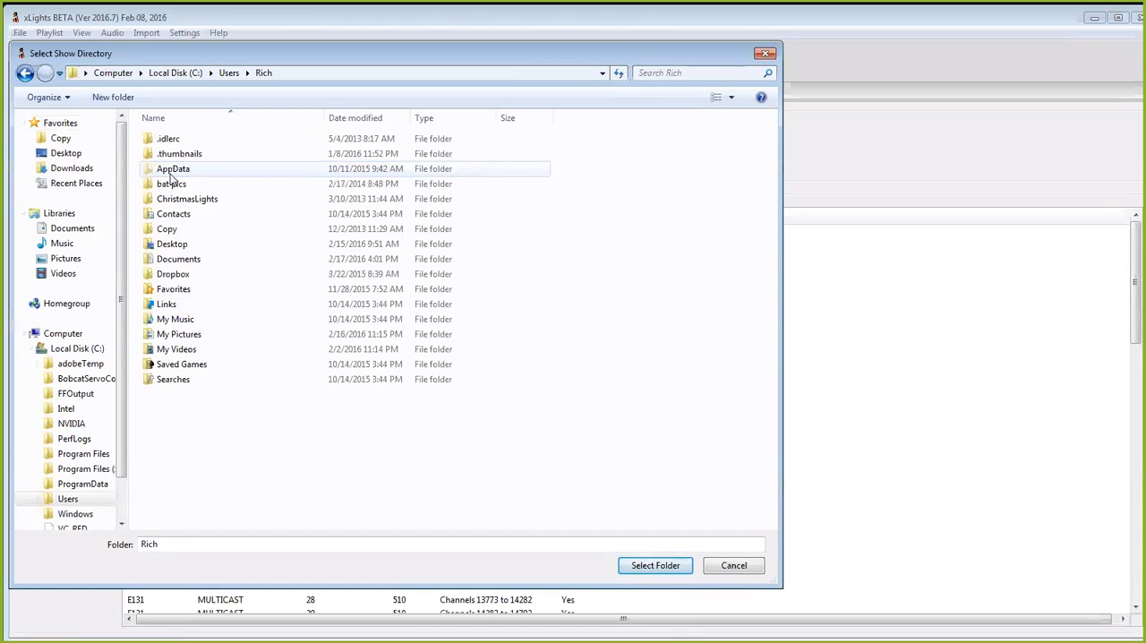
double_click(174, 259)
scroll(269, 376, down, 2)
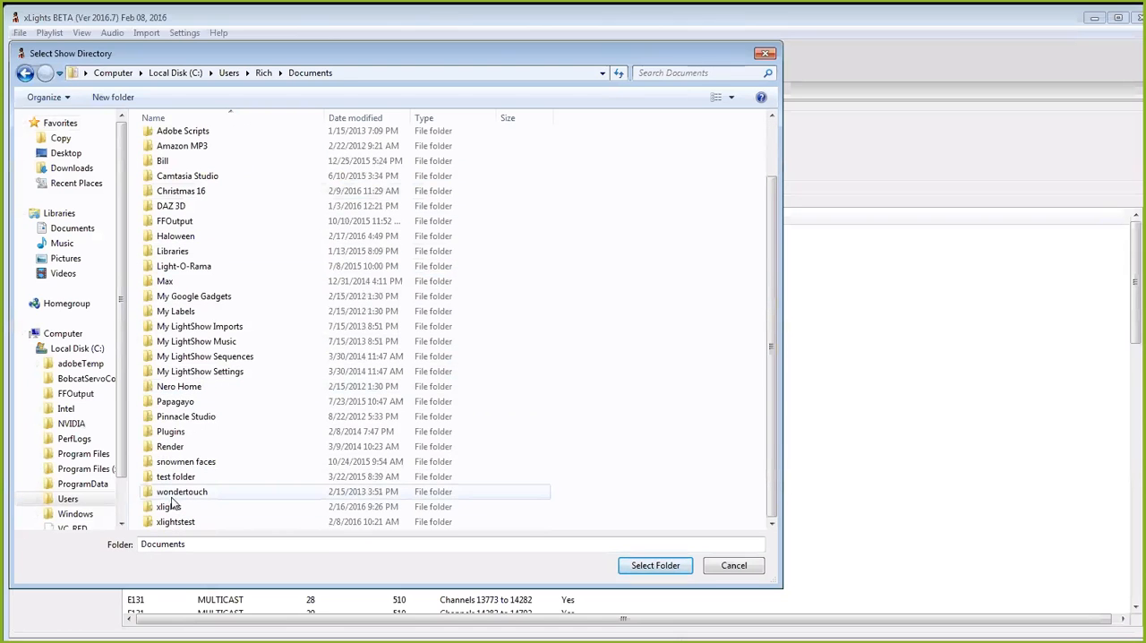
click(201, 510)
click(663, 568)
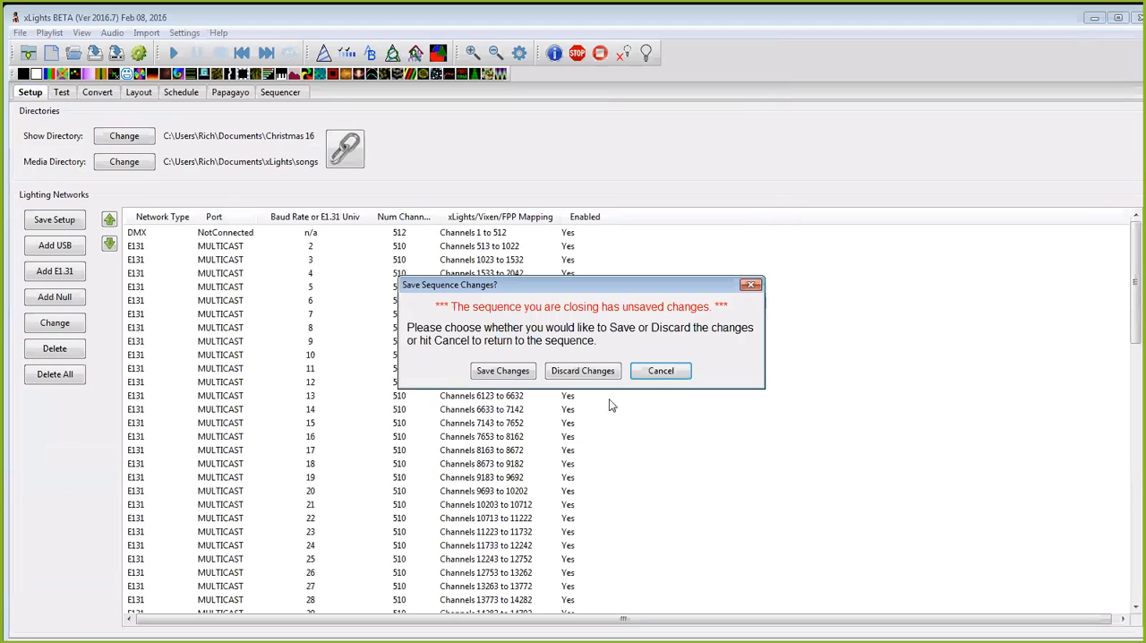
click(587, 374)
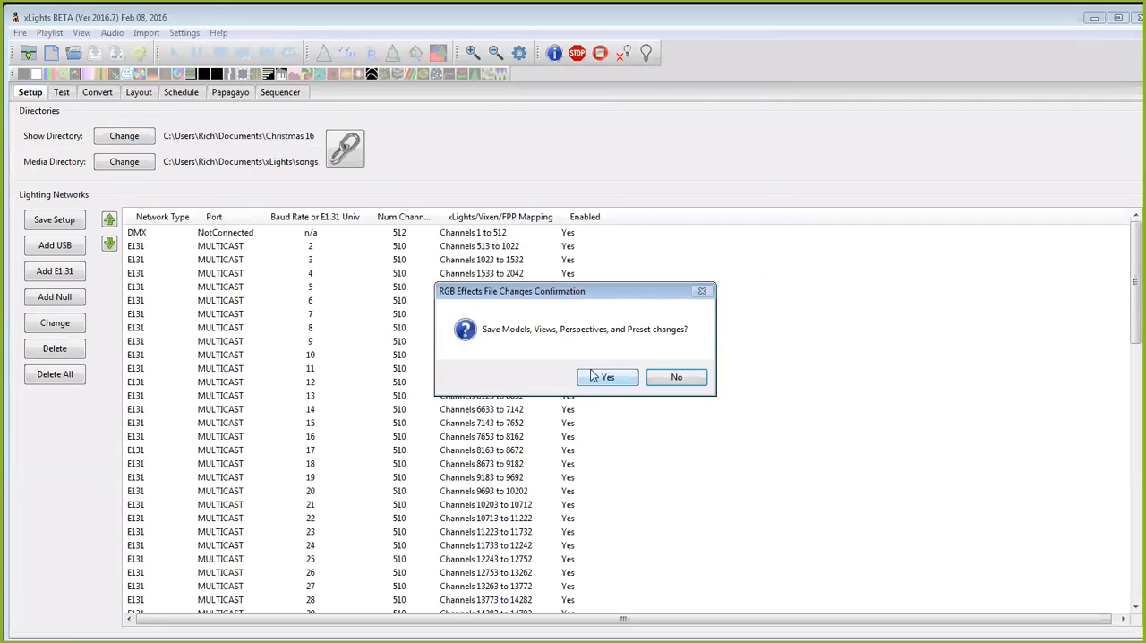
click(595, 376)
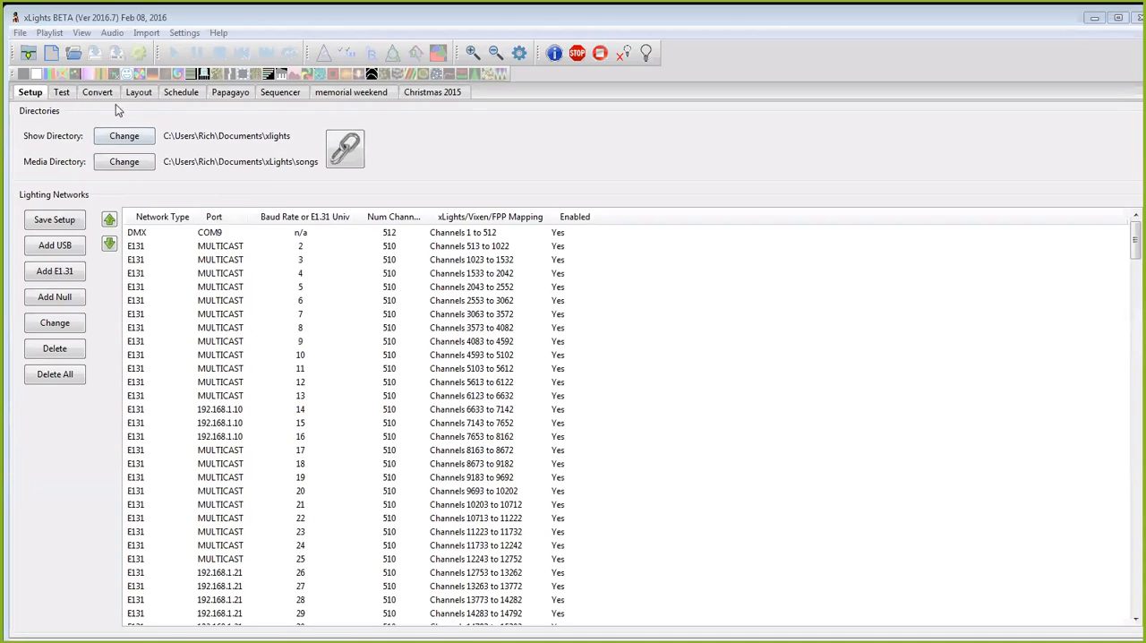
Step: Open the sequence file "snowman comercial 1" from the xlights folder in the sequencer
click(282, 93)
drag(643, 255, 692, 268)
click(74, 53)
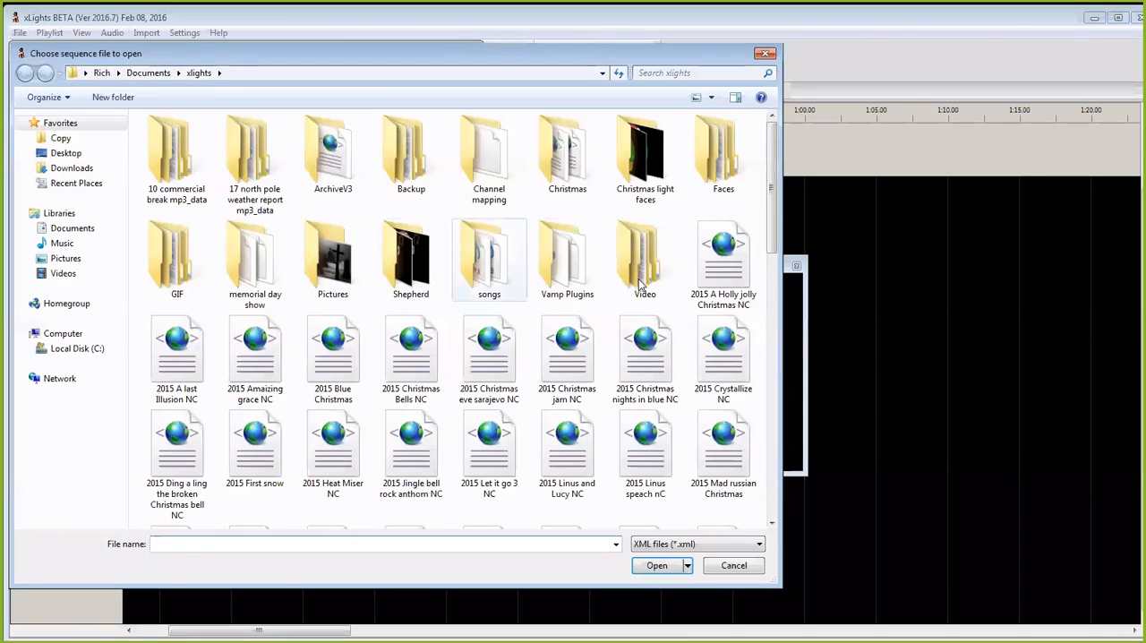
scroll(778, 251, down, 3)
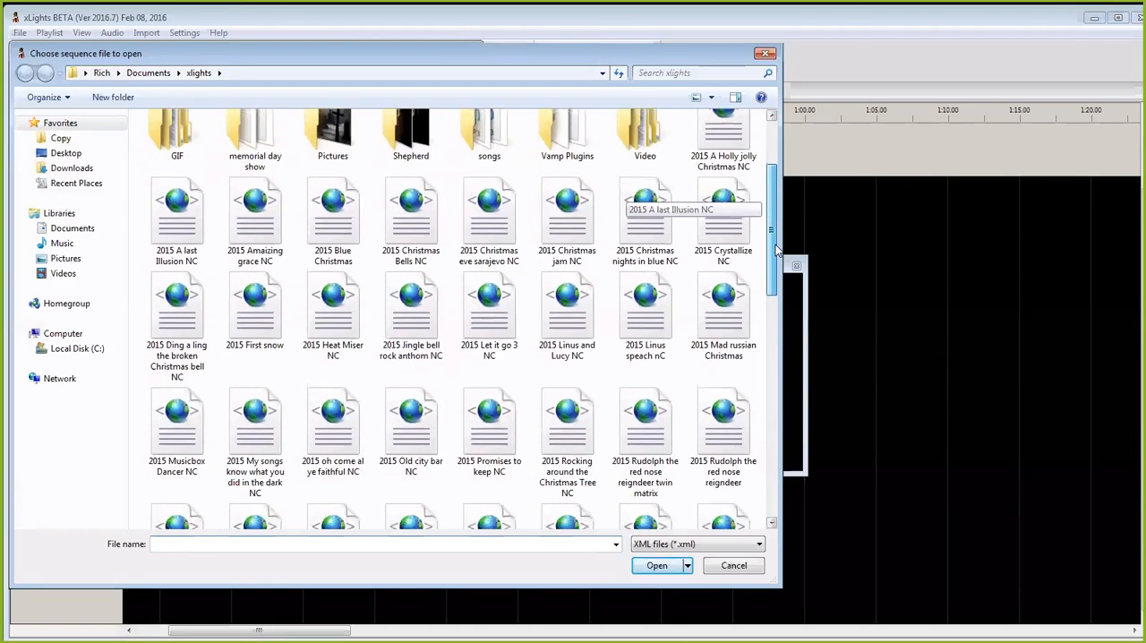
drag(777, 251, 767, 407)
scroll(769, 407, down, 2)
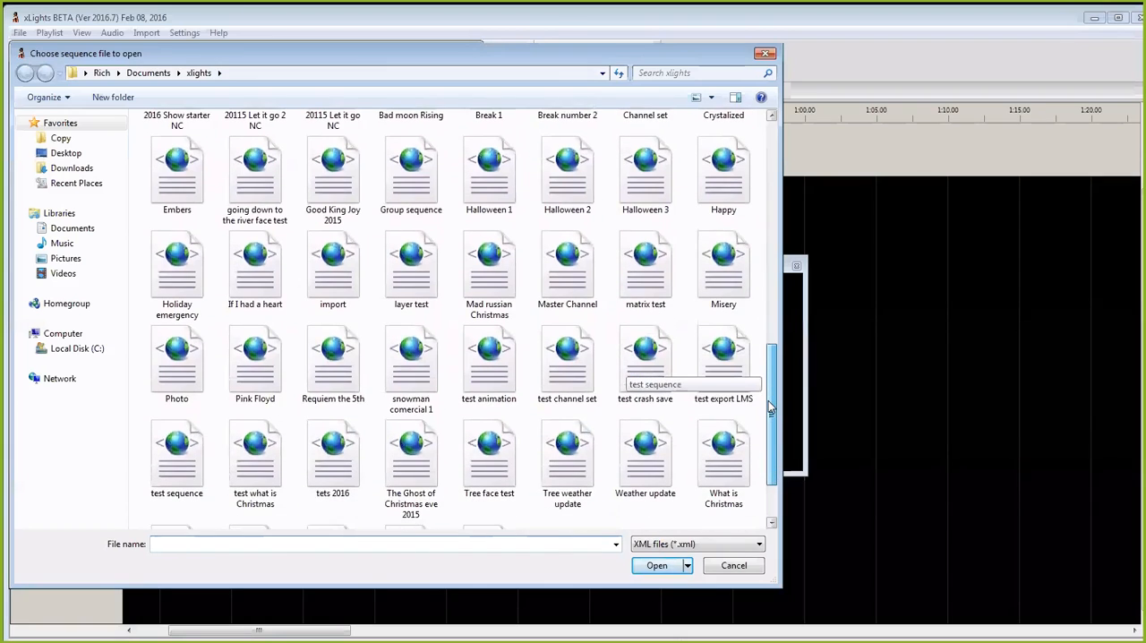
scroll(769, 408, down, 1)
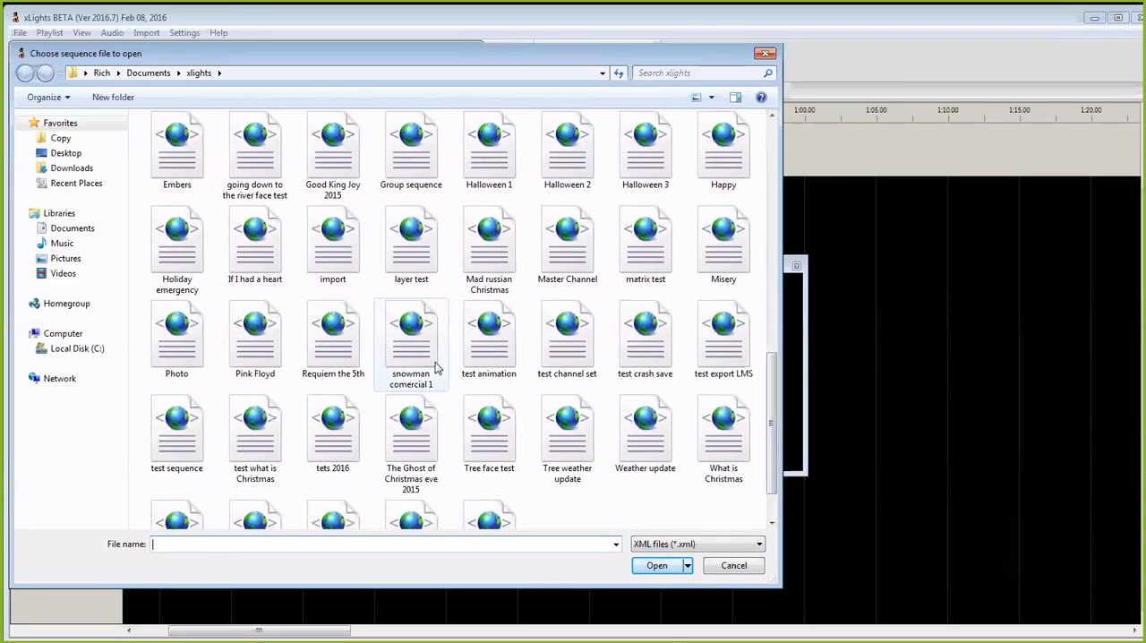
click(429, 363)
click(659, 565)
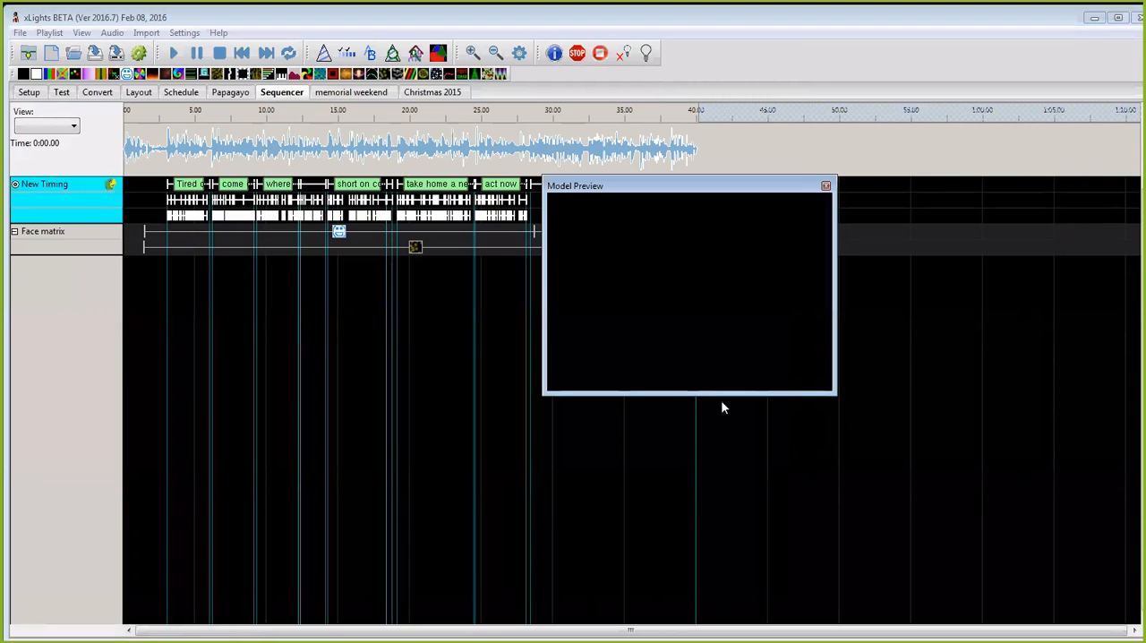
Step: Enlarge the Model Preview window, place it clear of the Face matrix effects and rewind the sequence to the first frame
drag(721, 392, 721, 594)
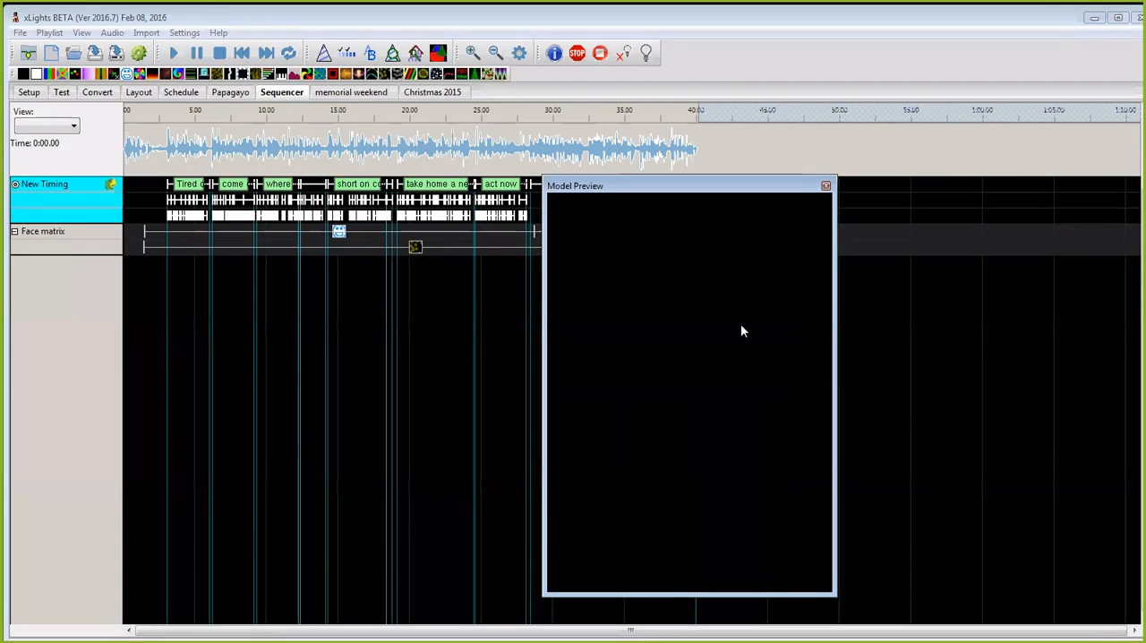
click(77, 234)
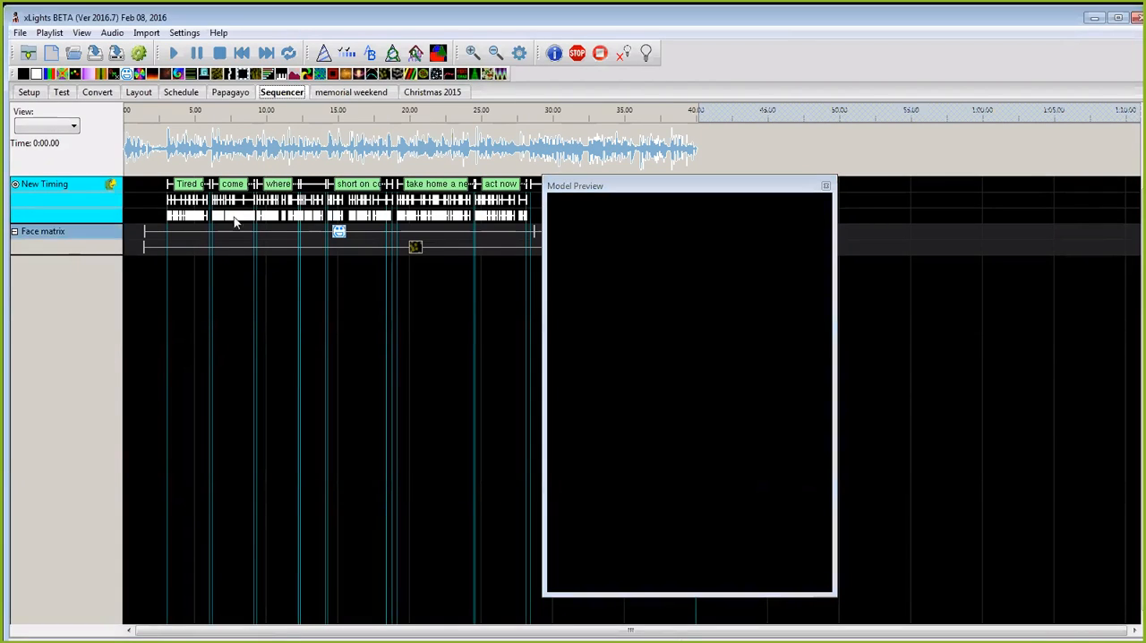
click(222, 56)
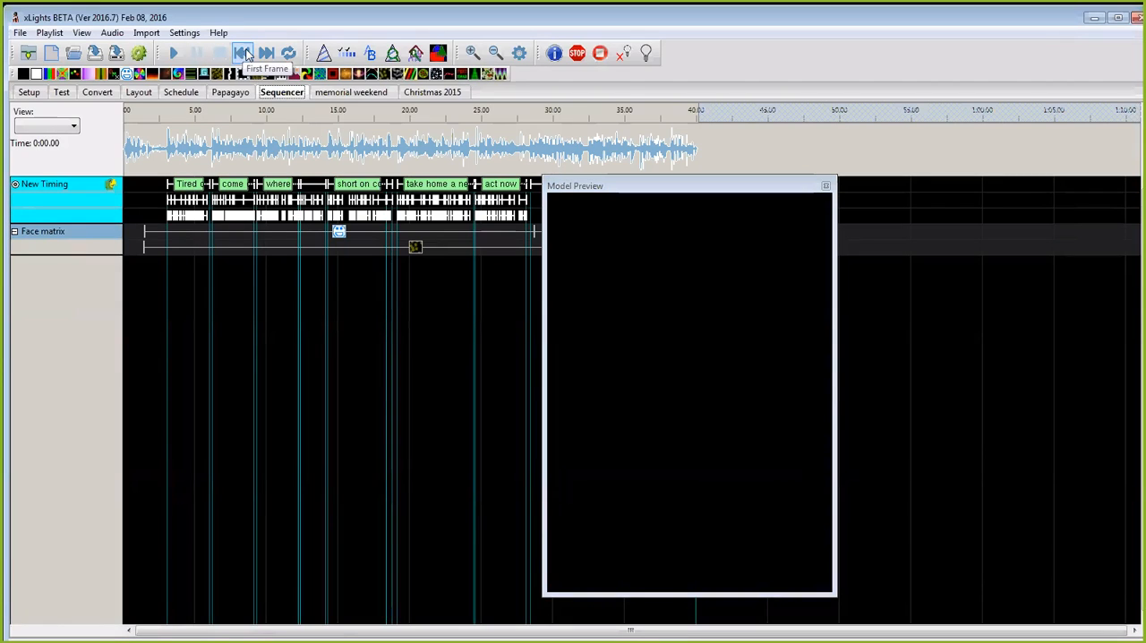
click(247, 56)
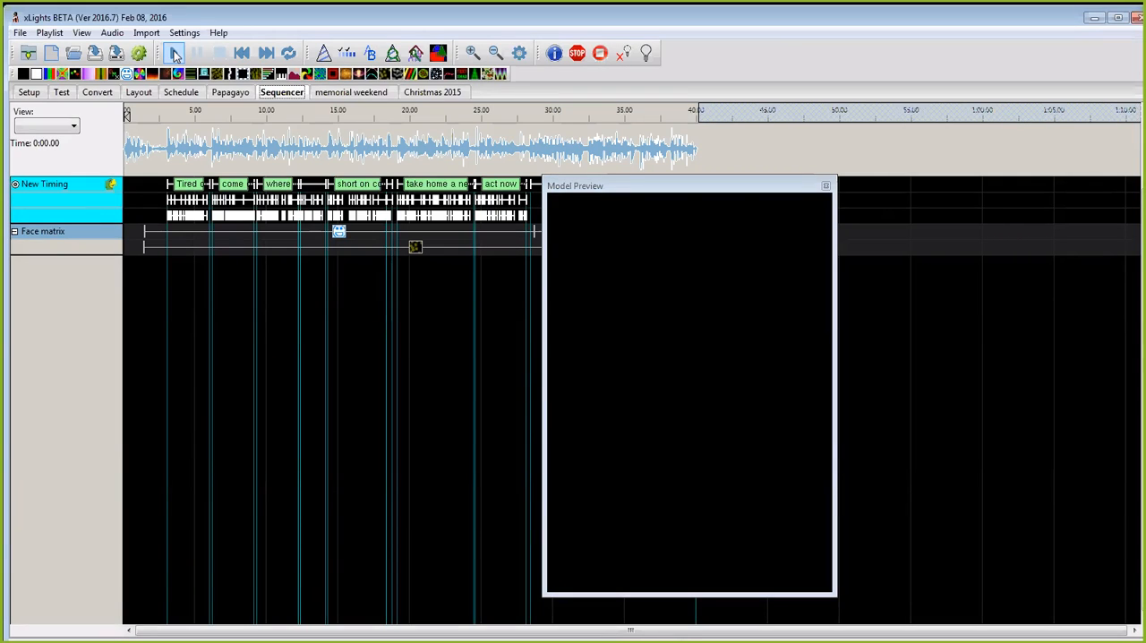
click(699, 186)
drag(700, 187, 881, 149)
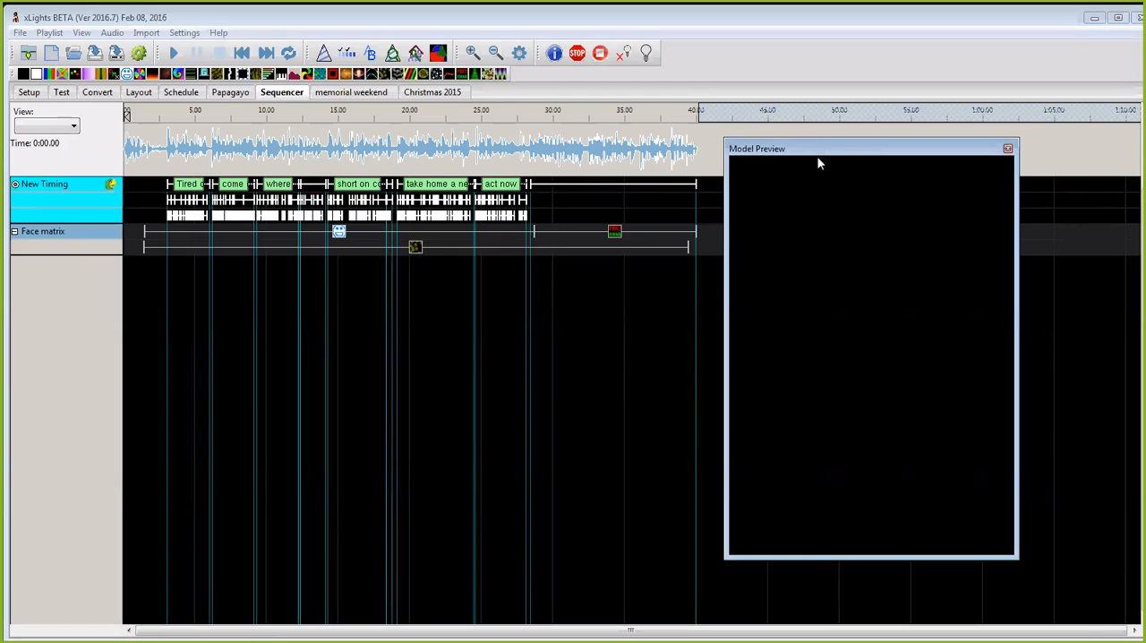
drag(822, 155, 803, 161)
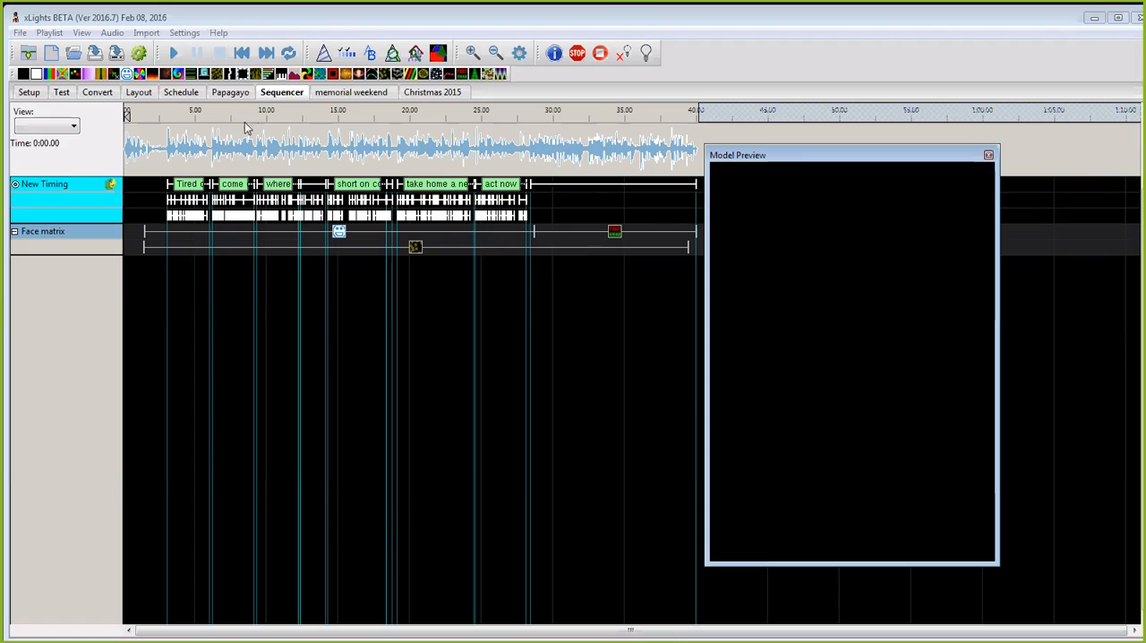
Step: Play the sequence from the start to preview the Face matrix, stop playback and collapse the model's strands
click(175, 54)
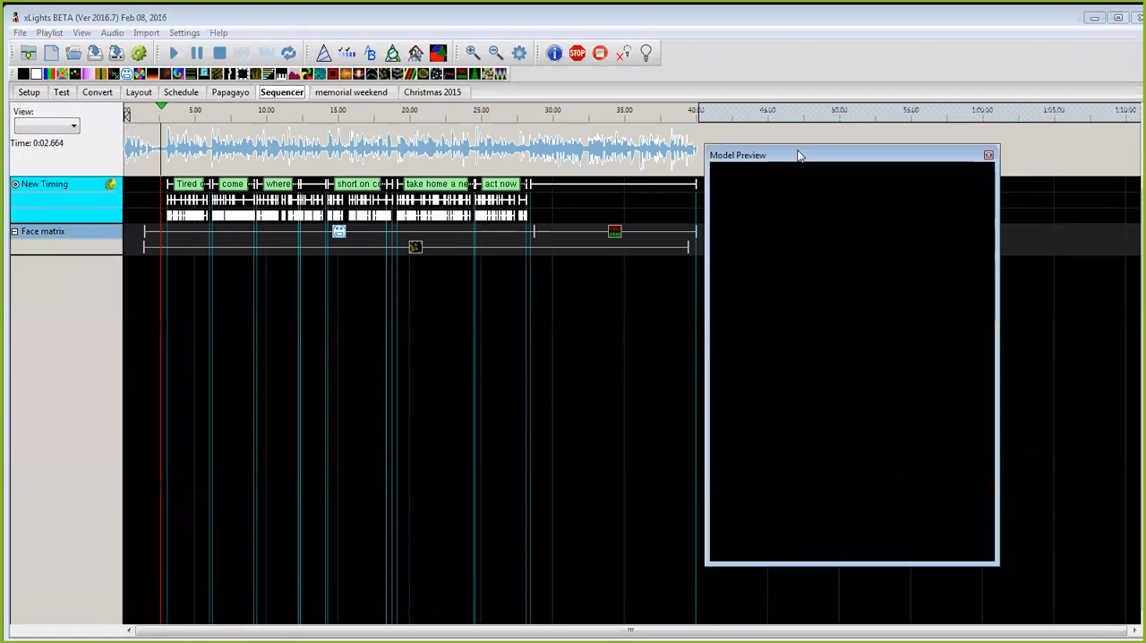
drag(799, 156, 674, 153)
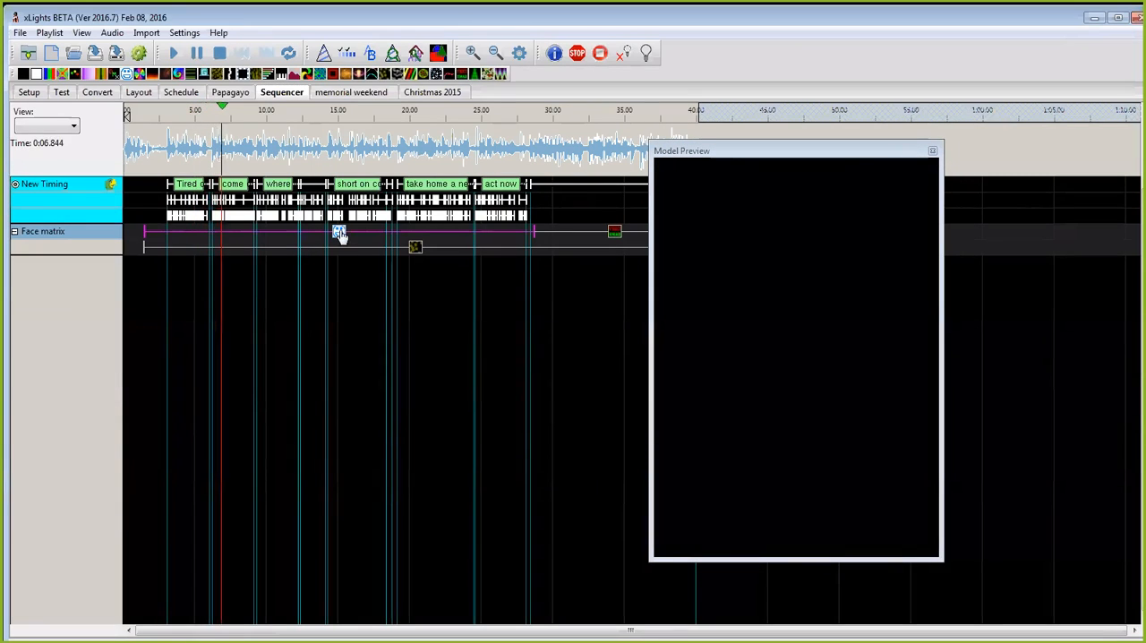
click(220, 52)
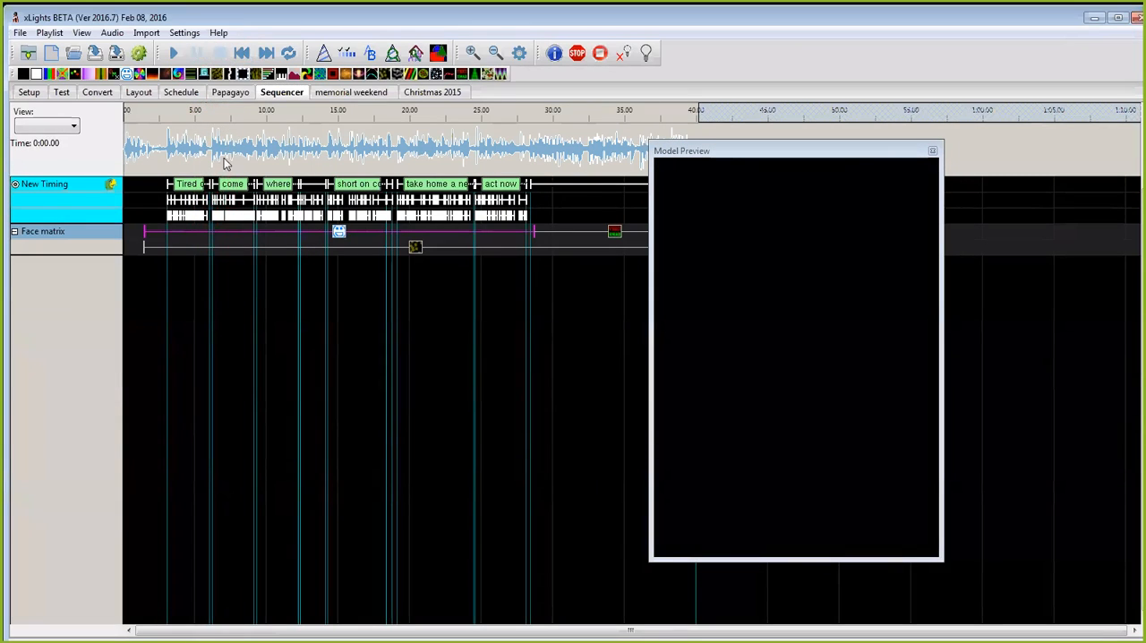
double_click(95, 232)
Step: Review the Snowman face definition of the Face matrix model in the layout and close the model's dialogs
click(149, 94)
right_click(455, 414)
click(506, 418)
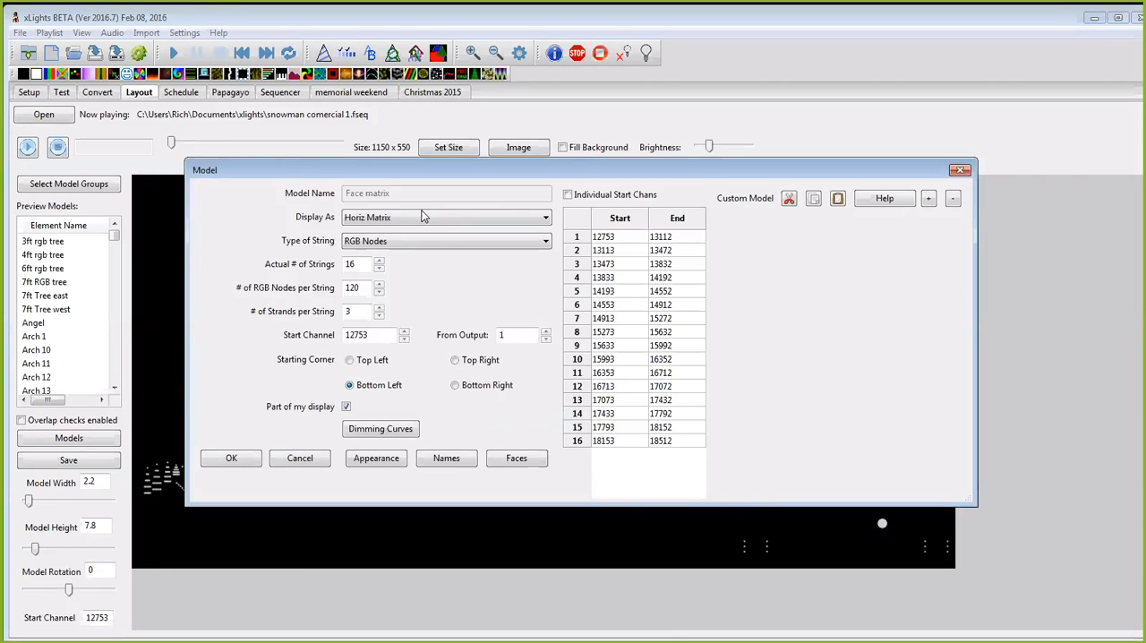
click(517, 458)
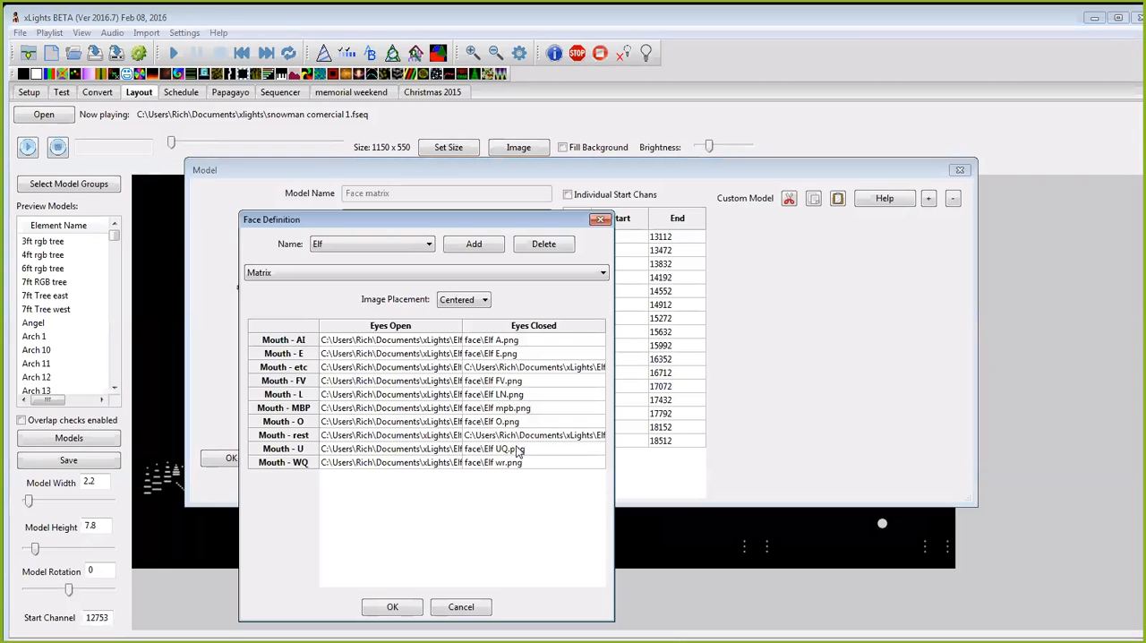
click(430, 245)
click(392, 301)
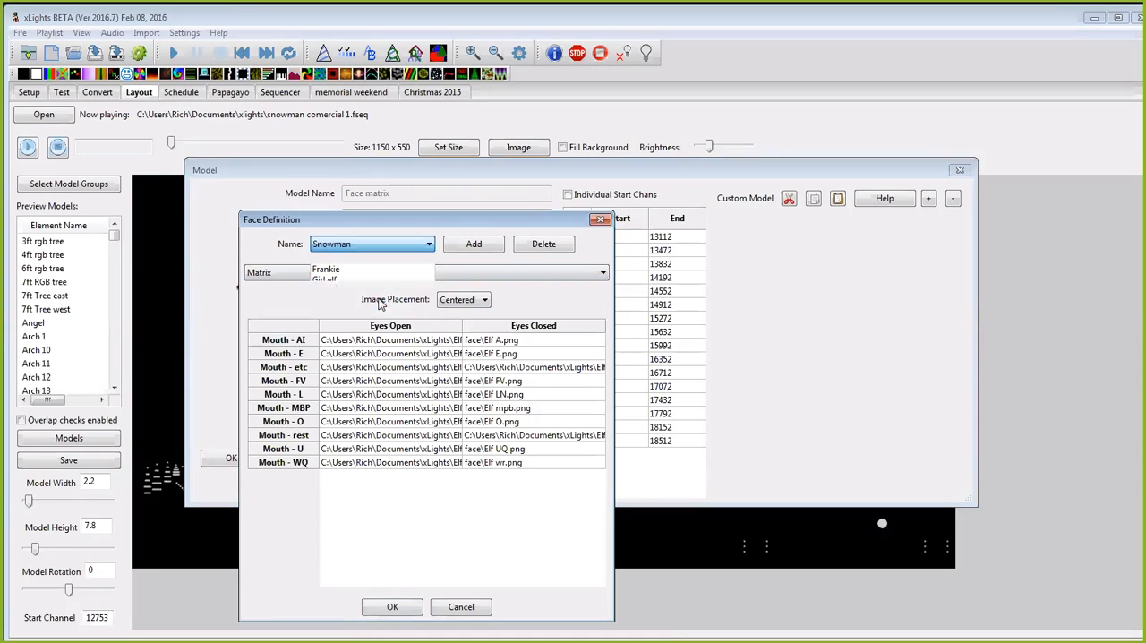
click(392, 607)
click(231, 458)
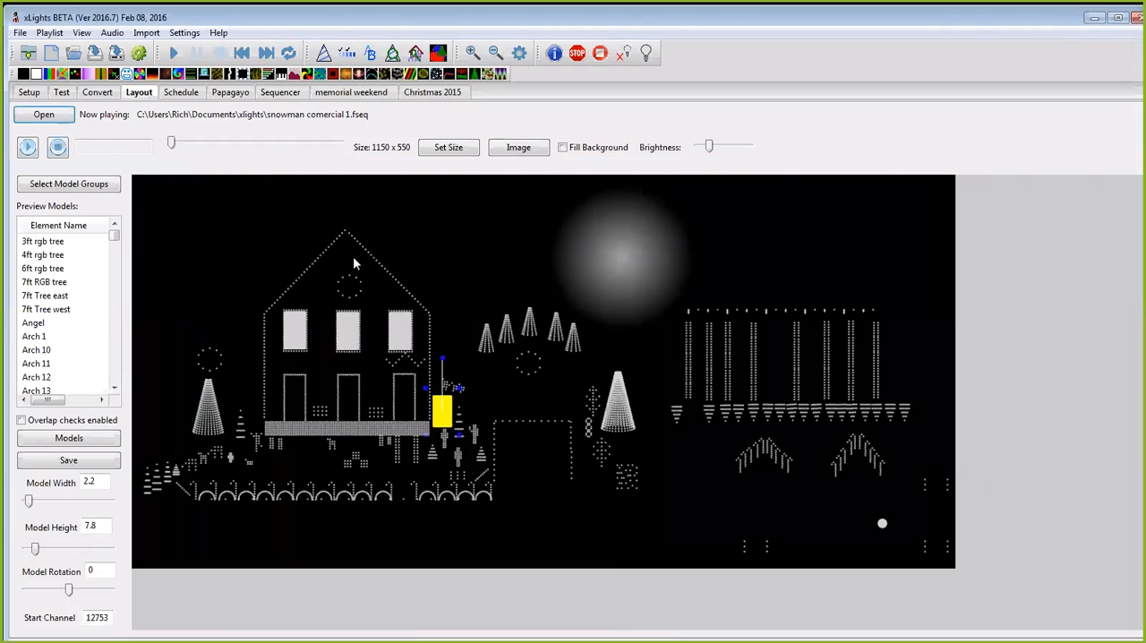
Step: Return to the sequencer and replay the sequence from near its beginning to check the face in the model preview
click(291, 96)
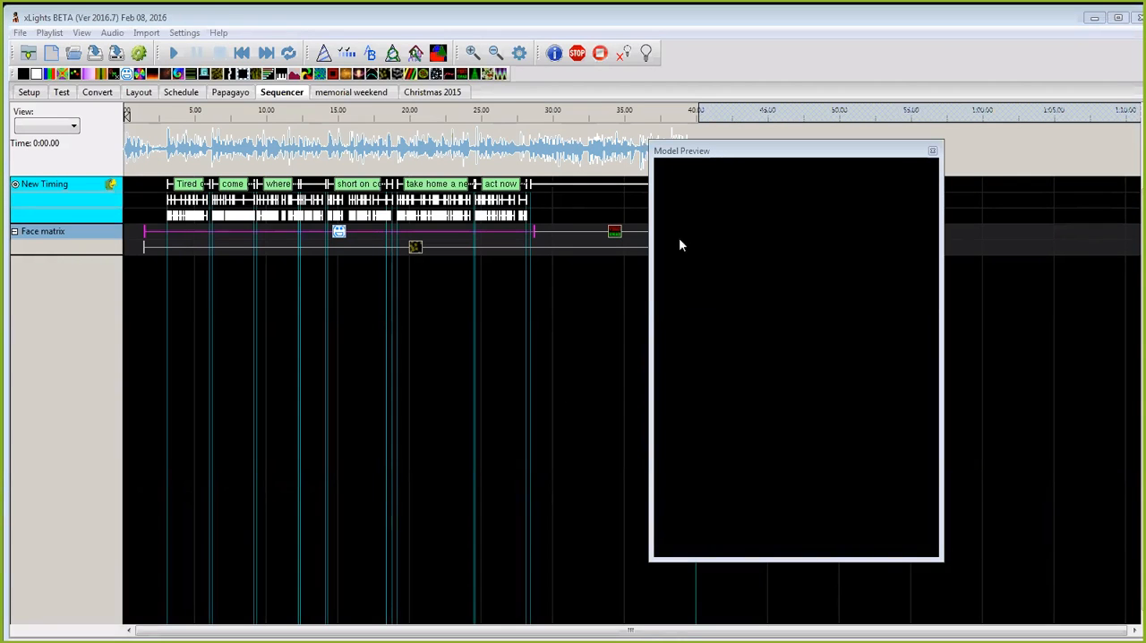
key(space)
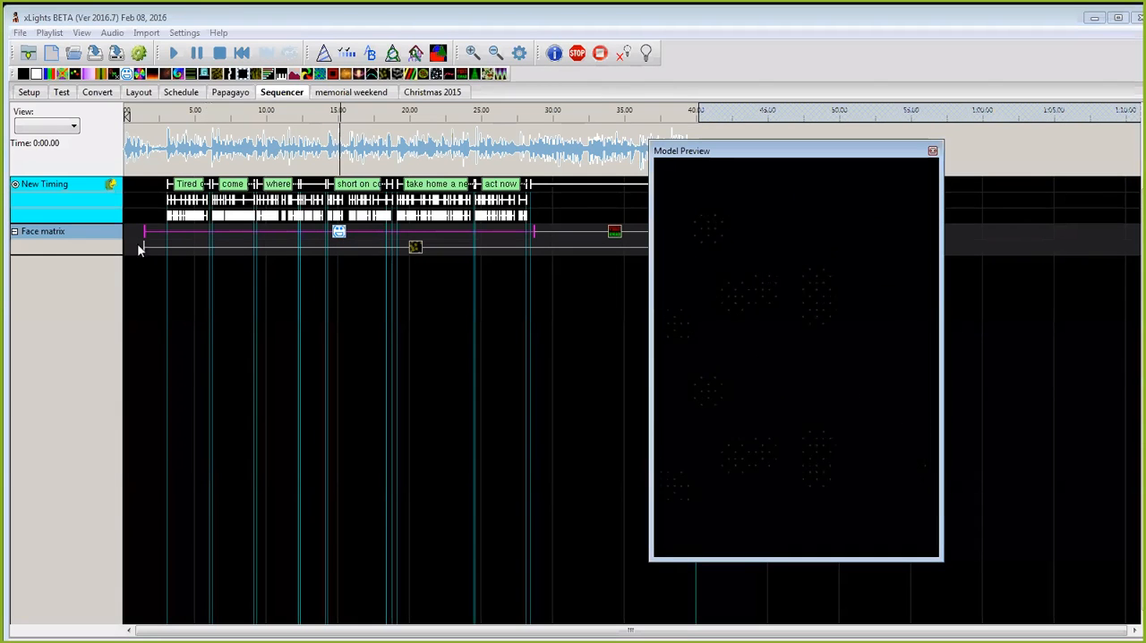
click(146, 121)
key(space)
key(space)
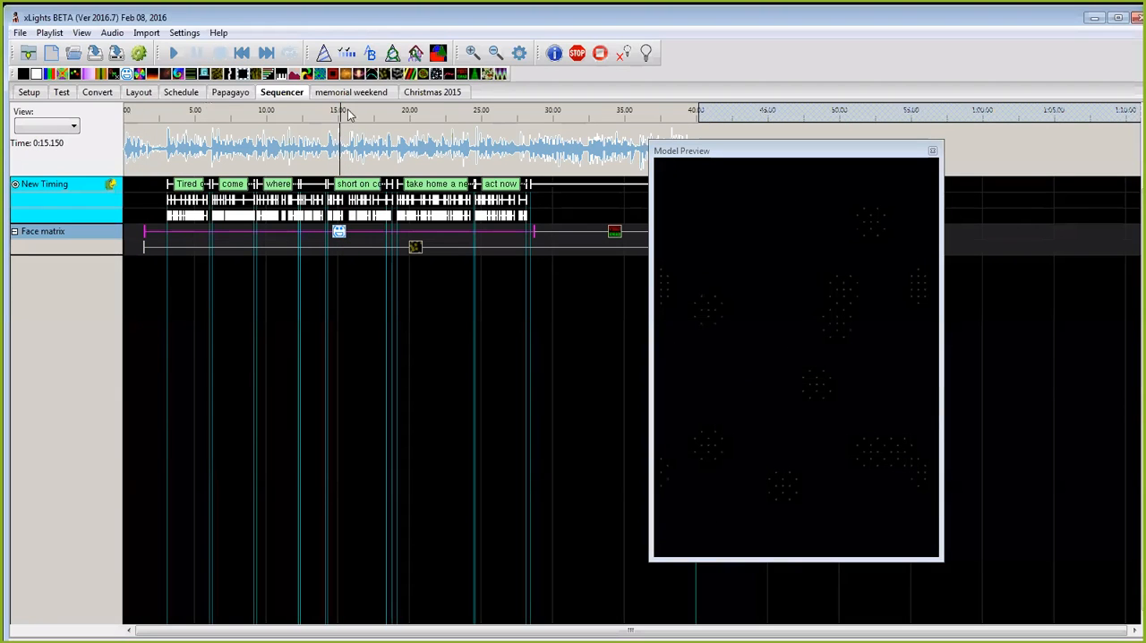
click(131, 116)
key(space)
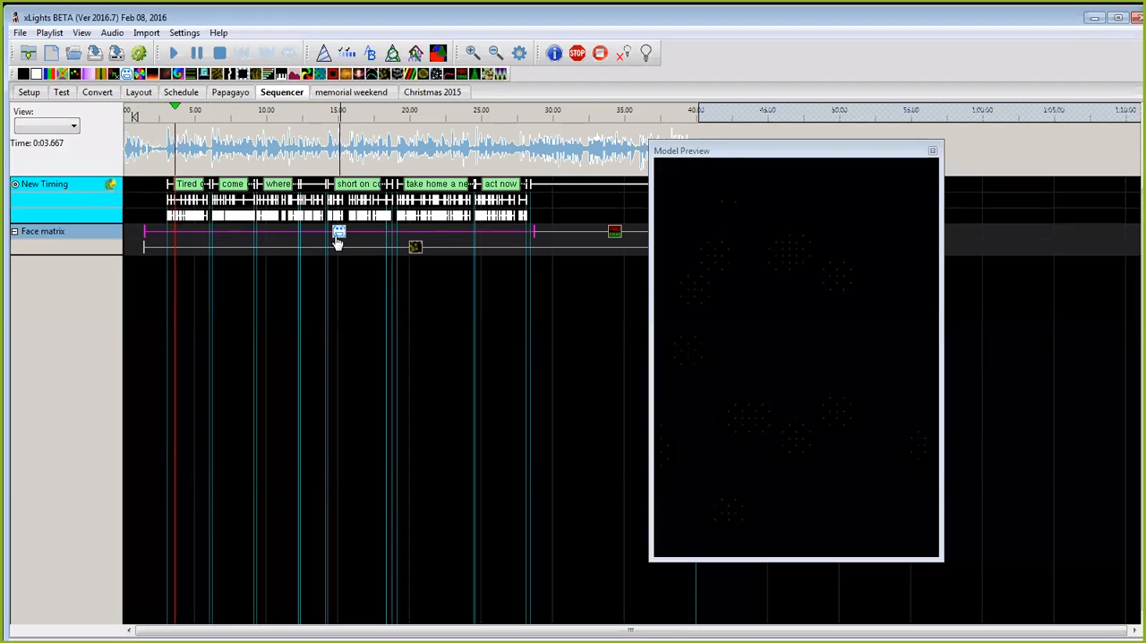
Step: Expand and collapse the Face matrix strands and preview the model's Faces effect on its own
double_click(106, 232)
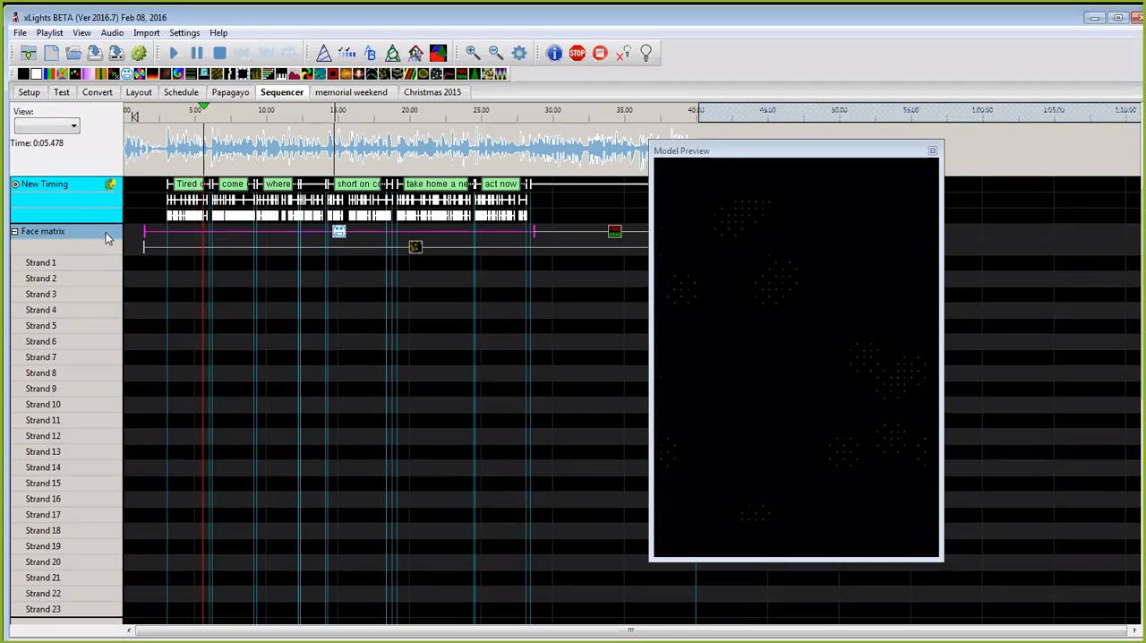
double_click(105, 232)
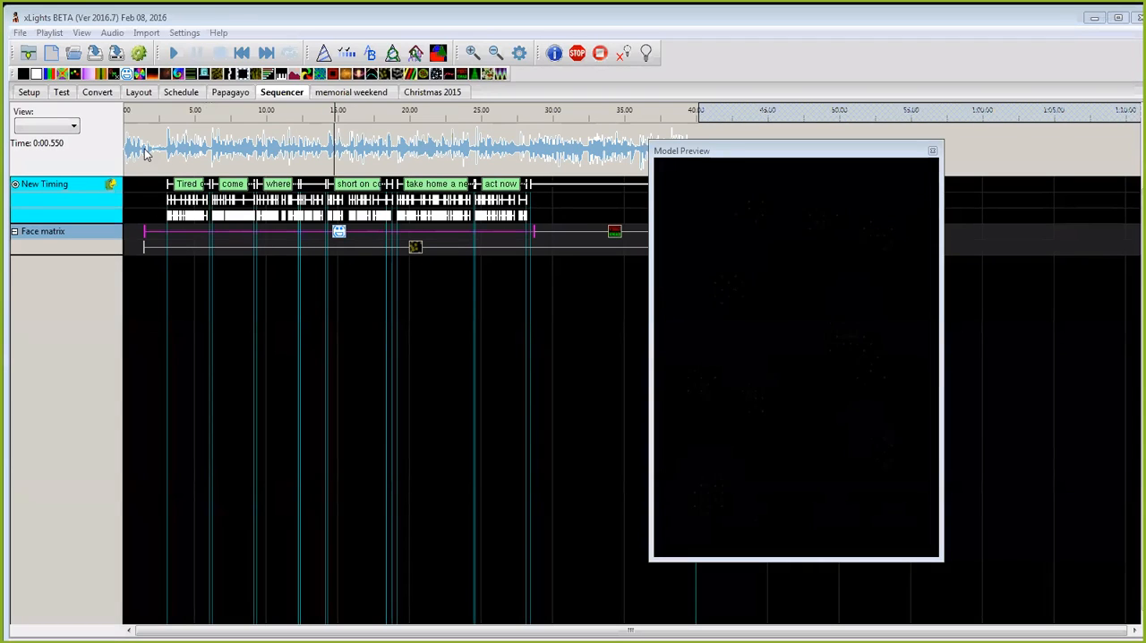
click(339, 238)
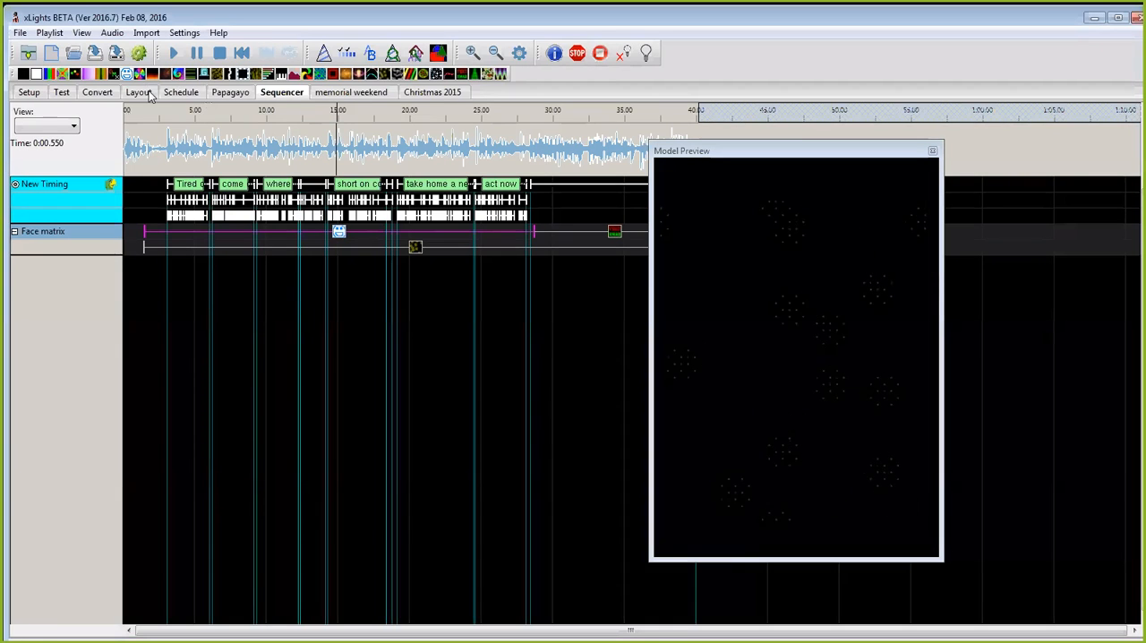
Step: Open the Face matrix model's face definitions from the layout and display the Snowman definition
click(140, 92)
click(442, 412)
right_click(439, 412)
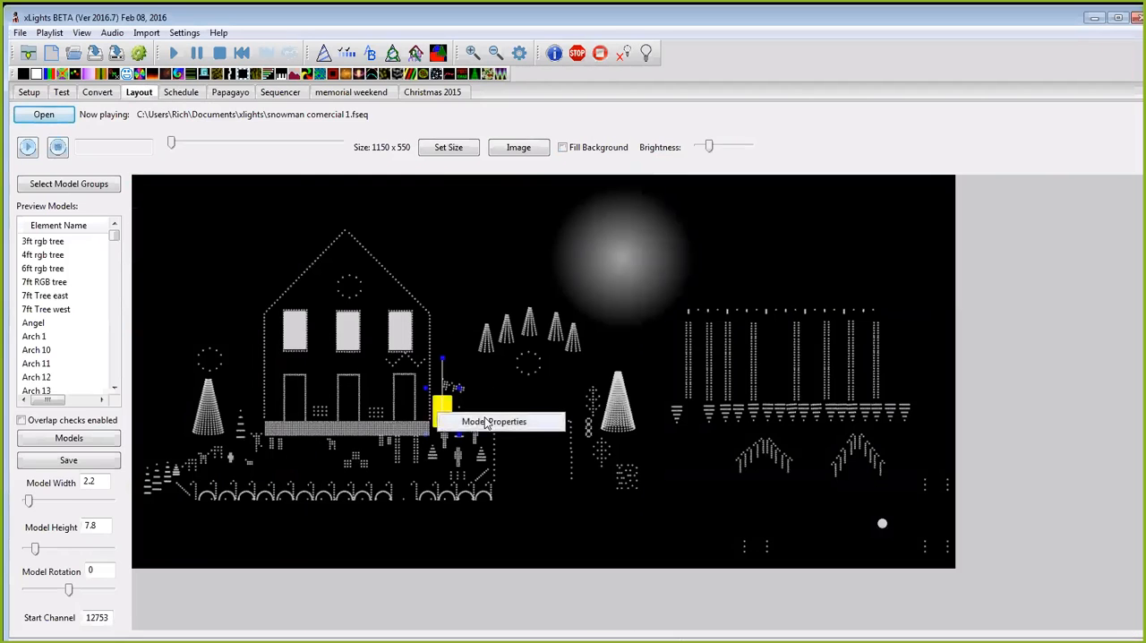
click(474, 422)
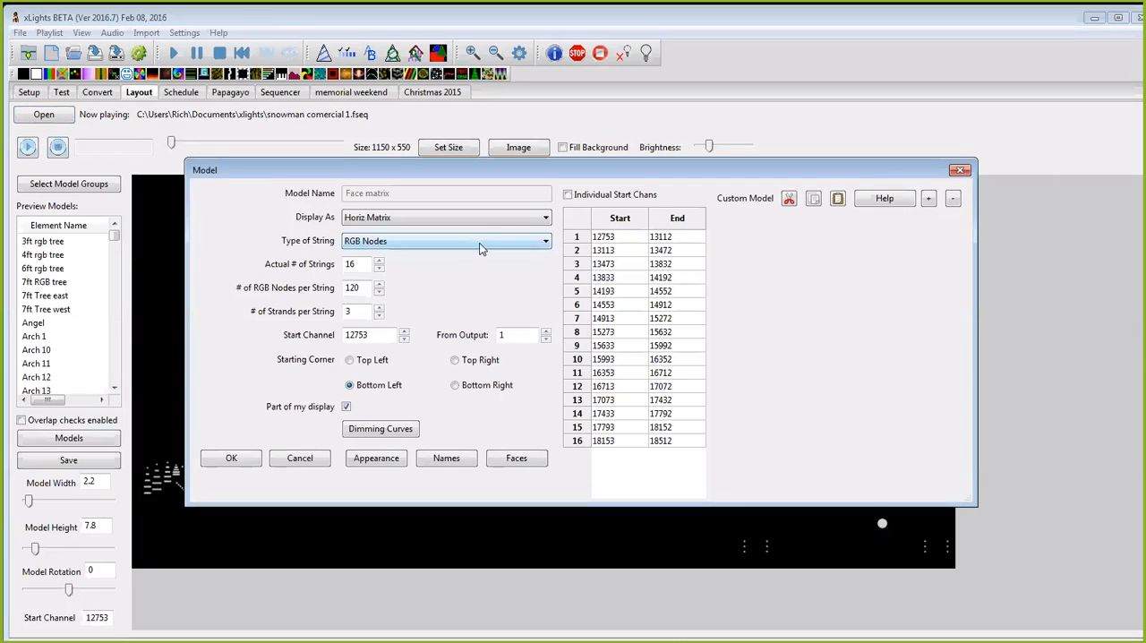
click(529, 459)
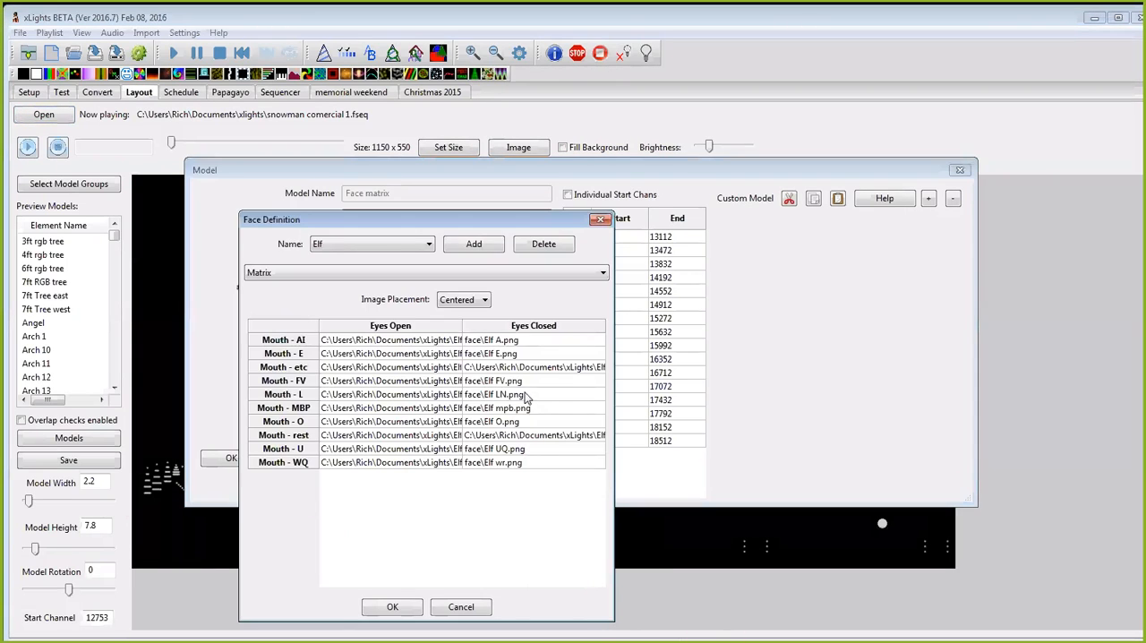
click(429, 244)
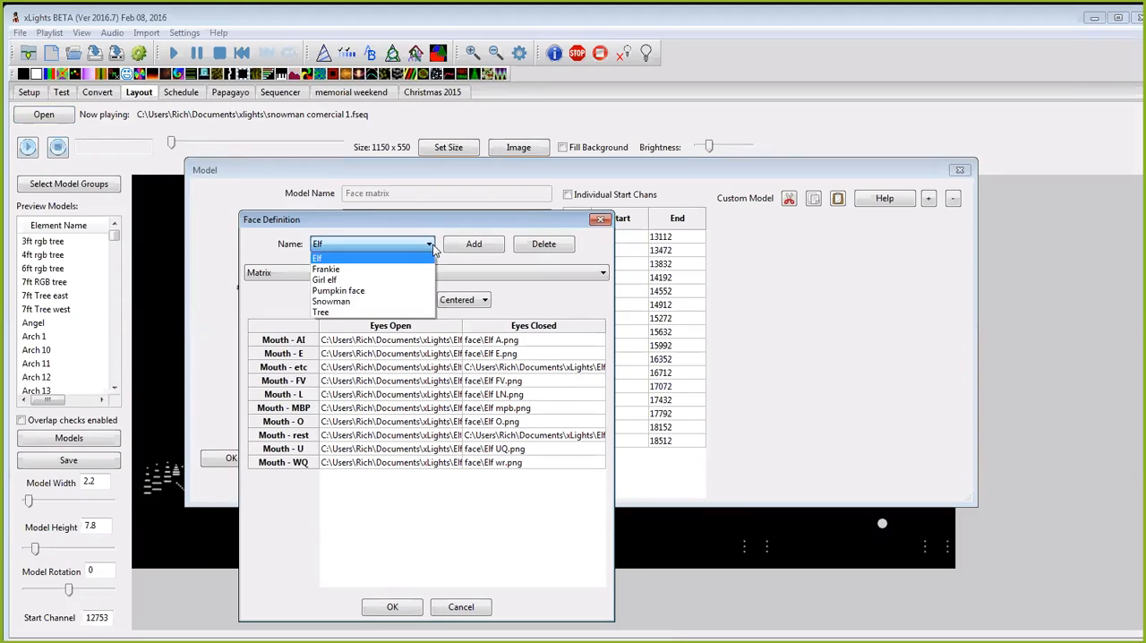
click(391, 303)
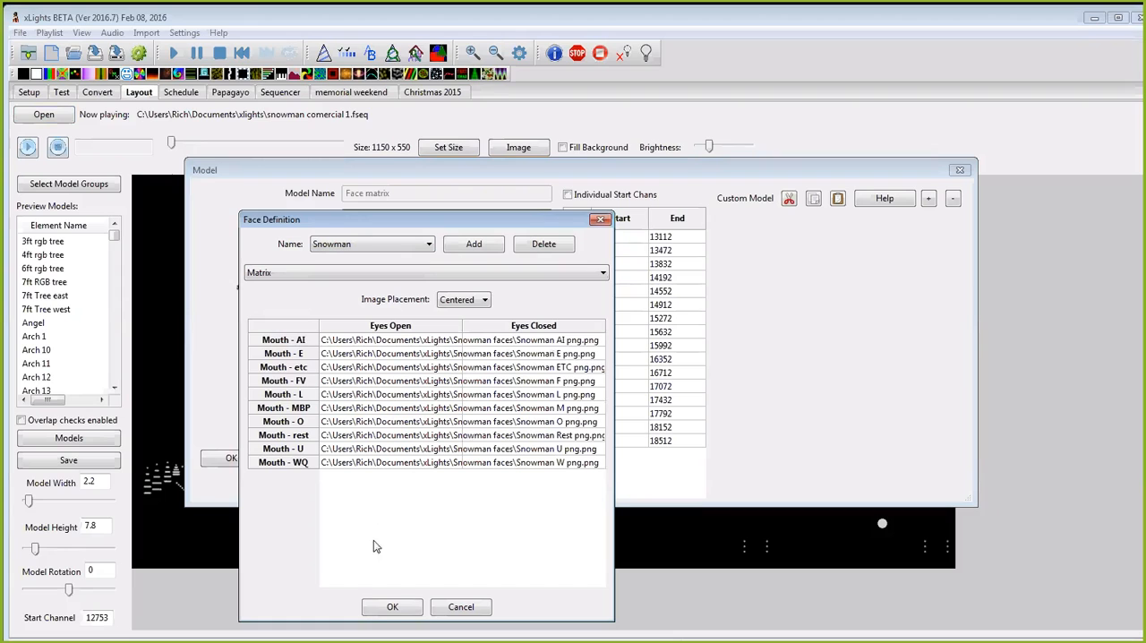
Step: Accept the Snowman face definition and the Face matrix model properties, and save the layout
click(392, 607)
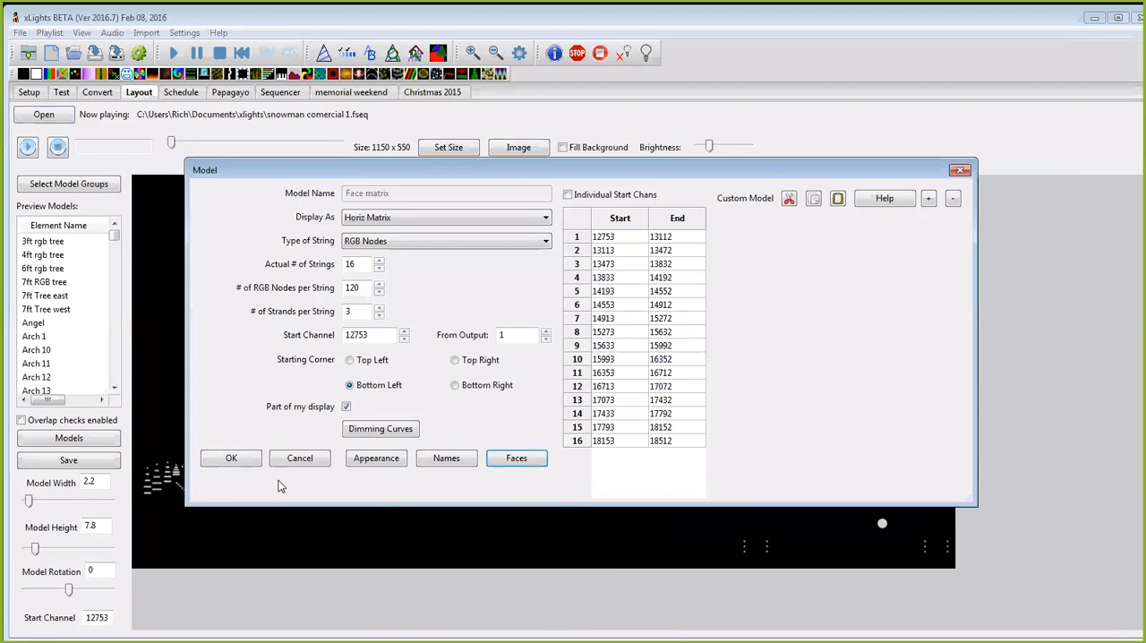
click(245, 459)
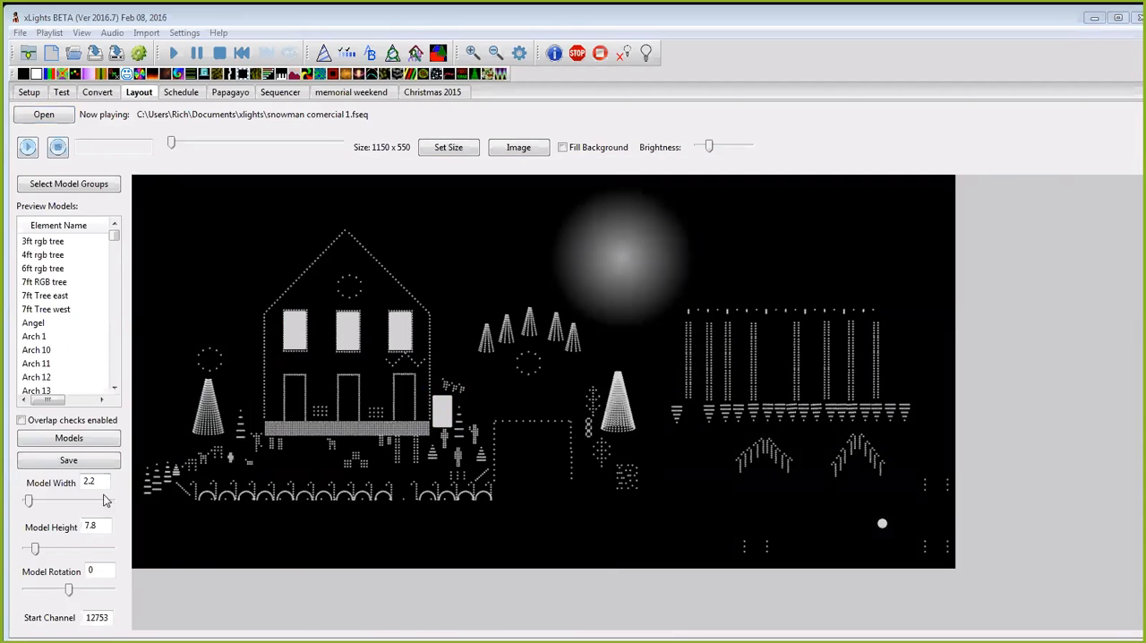
click(93, 459)
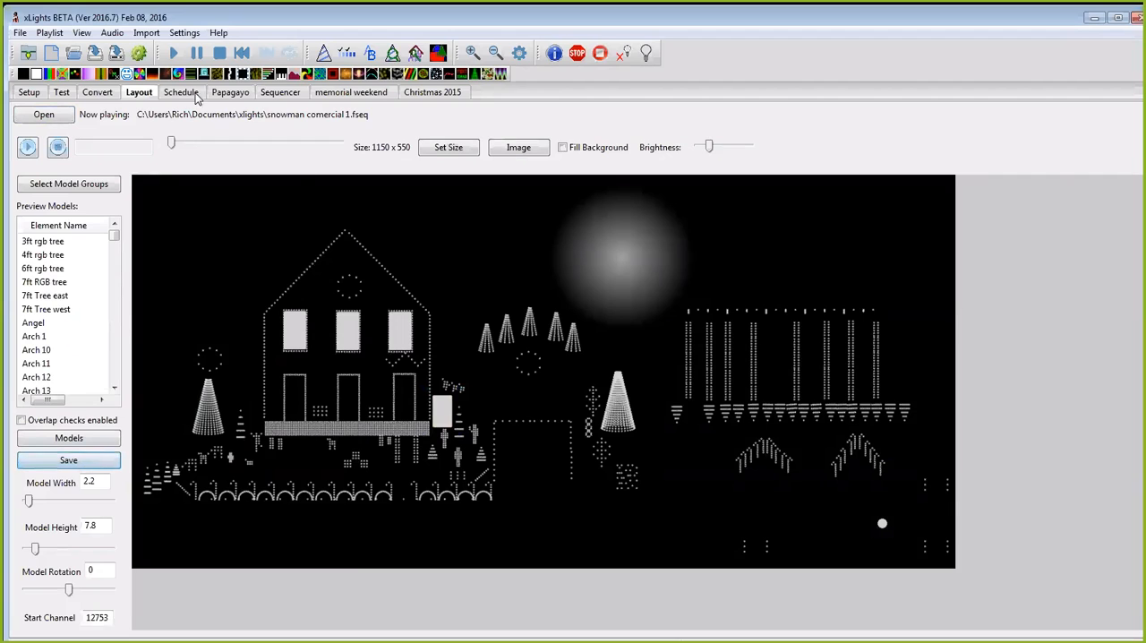
Step: Return to the sequencer, replay the sequence from near its beginning and render all its effects
click(281, 95)
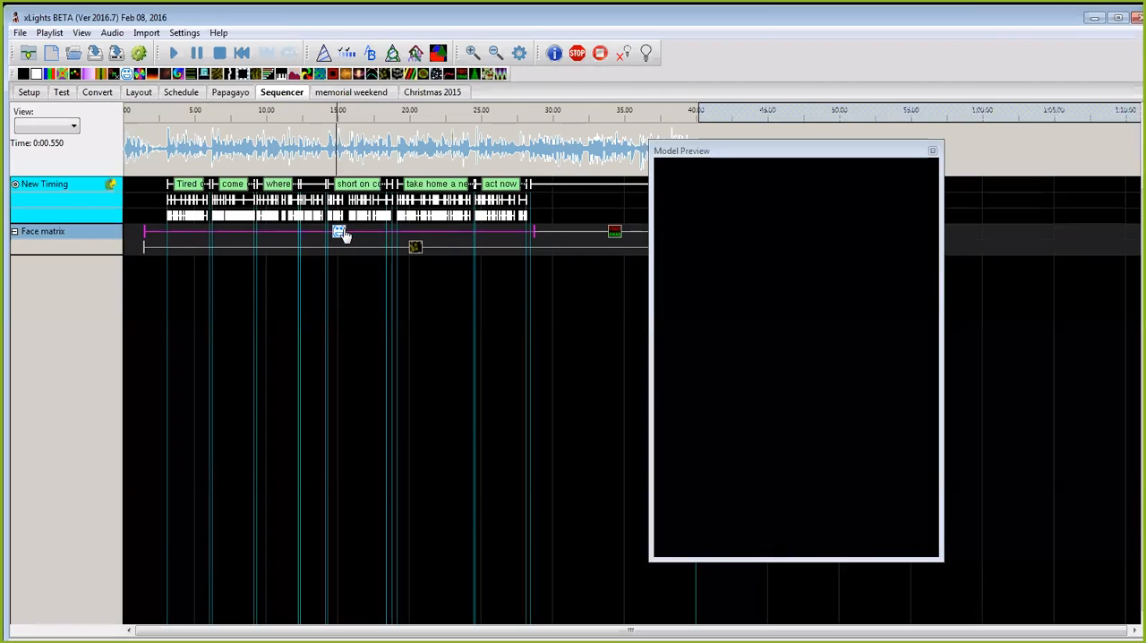
click(141, 149)
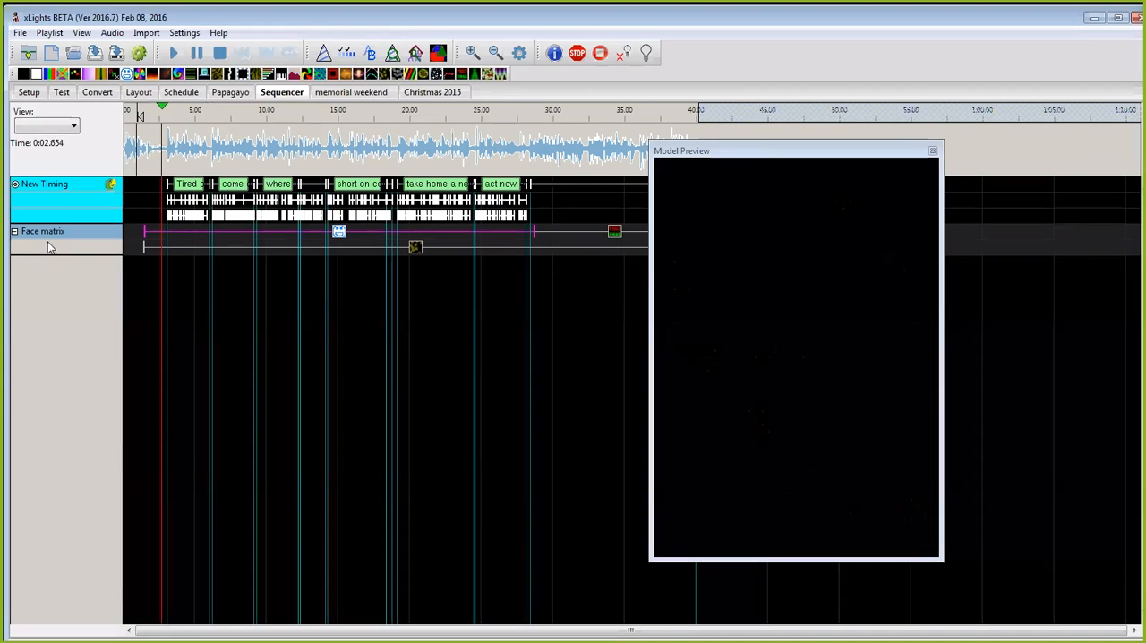
click(141, 53)
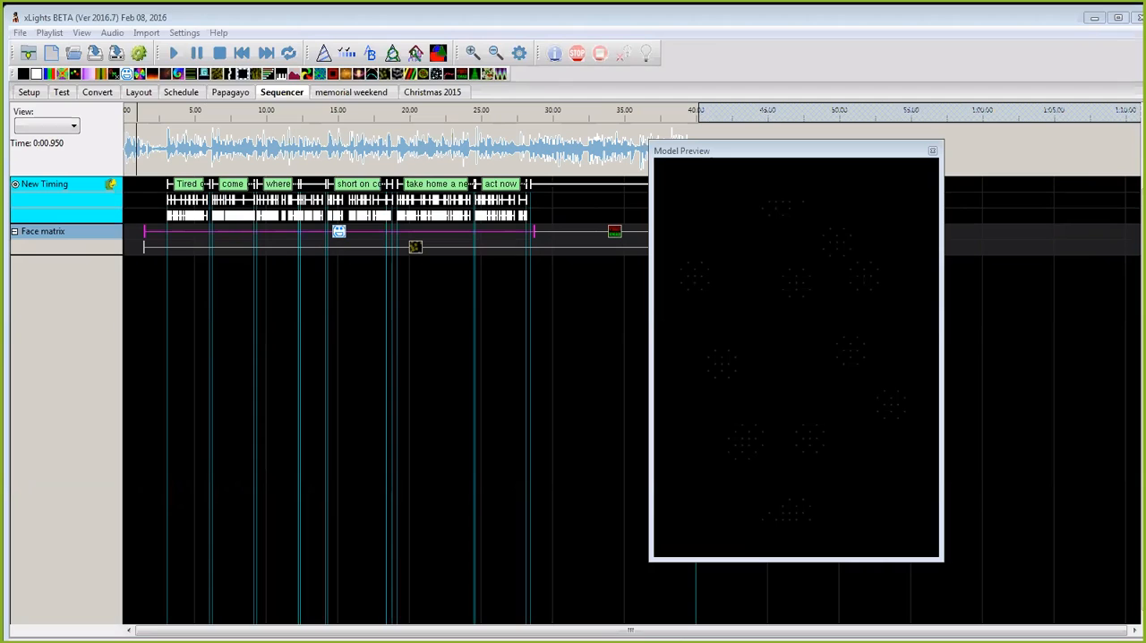
Step: Bring up the Effect Settings of the Faces effect, check its Face Definition choice and move the window away again
drag(2, 200, 412, 199)
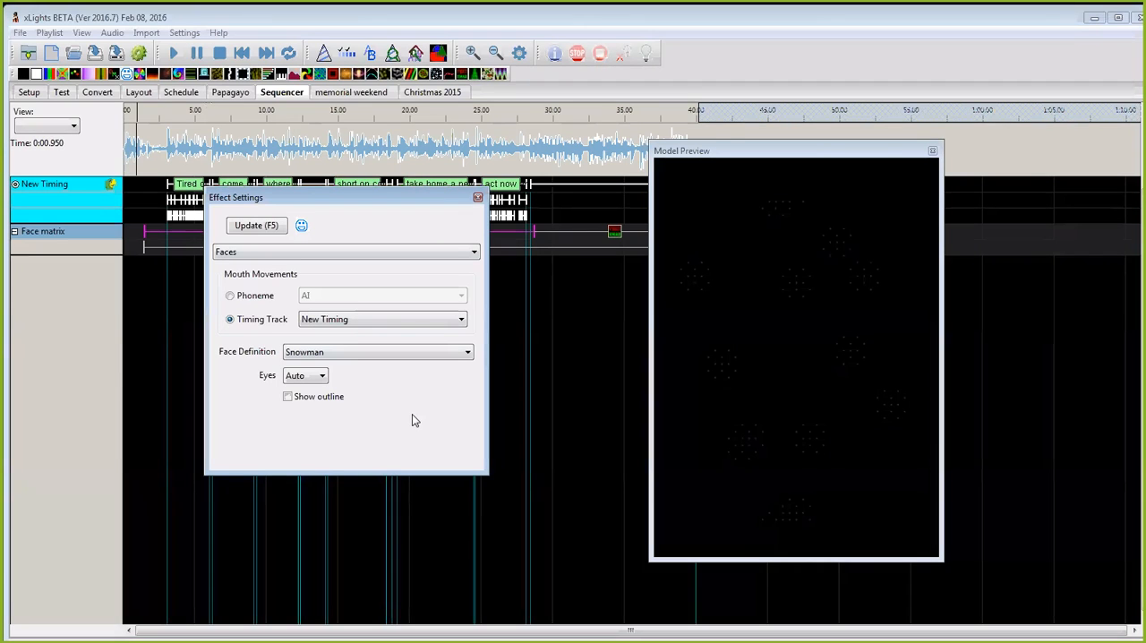
click(430, 352)
click(430, 352)
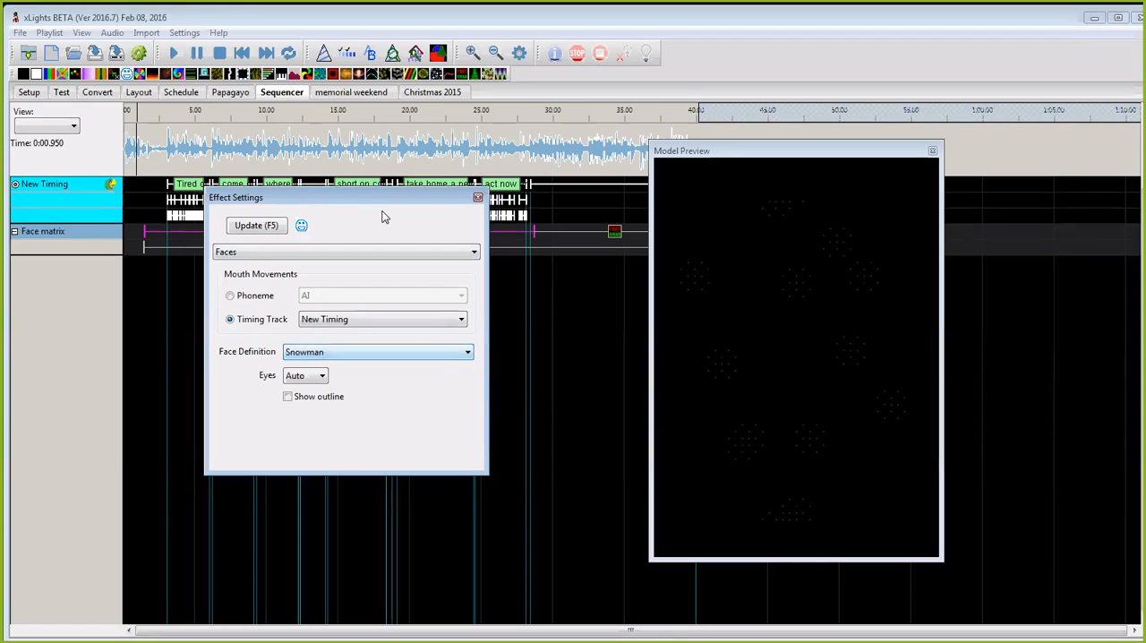
drag(382, 202, 2, 202)
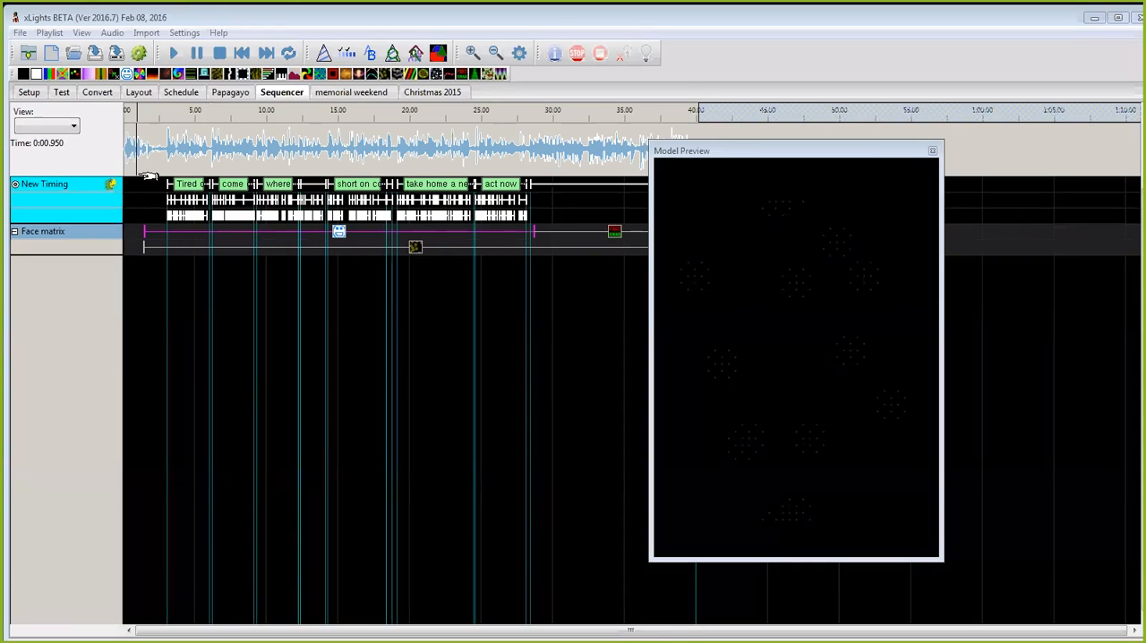
Step: Reopen the Snowman face definition of the Face matrix model in the layout and inspect the Mouth - AI image path
click(138, 92)
right_click(446, 407)
click(483, 413)
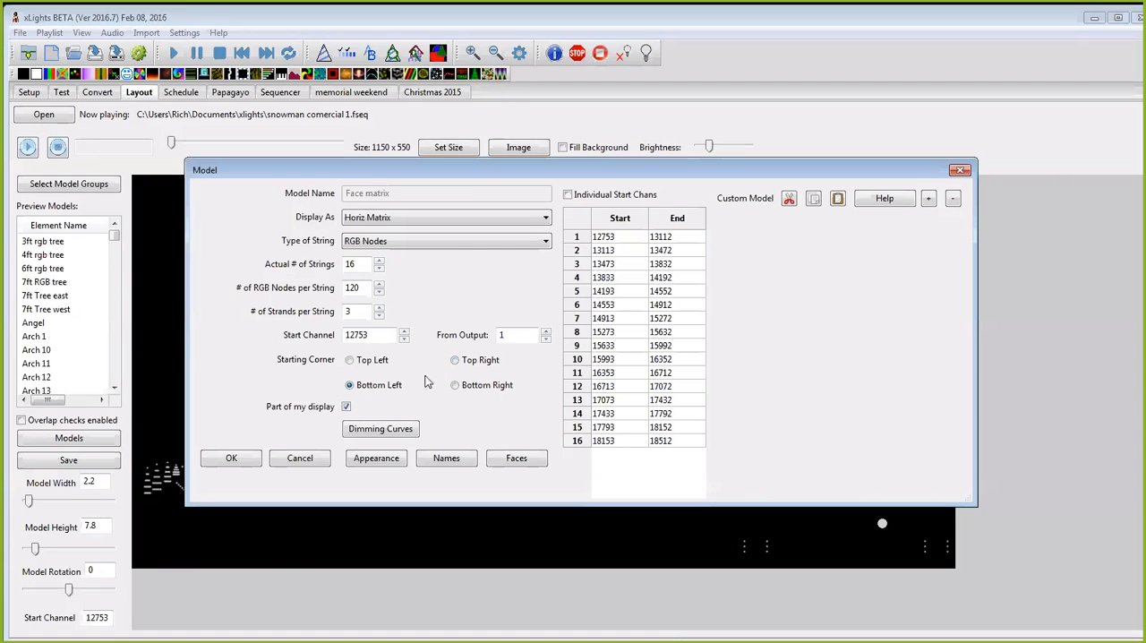
click(532, 461)
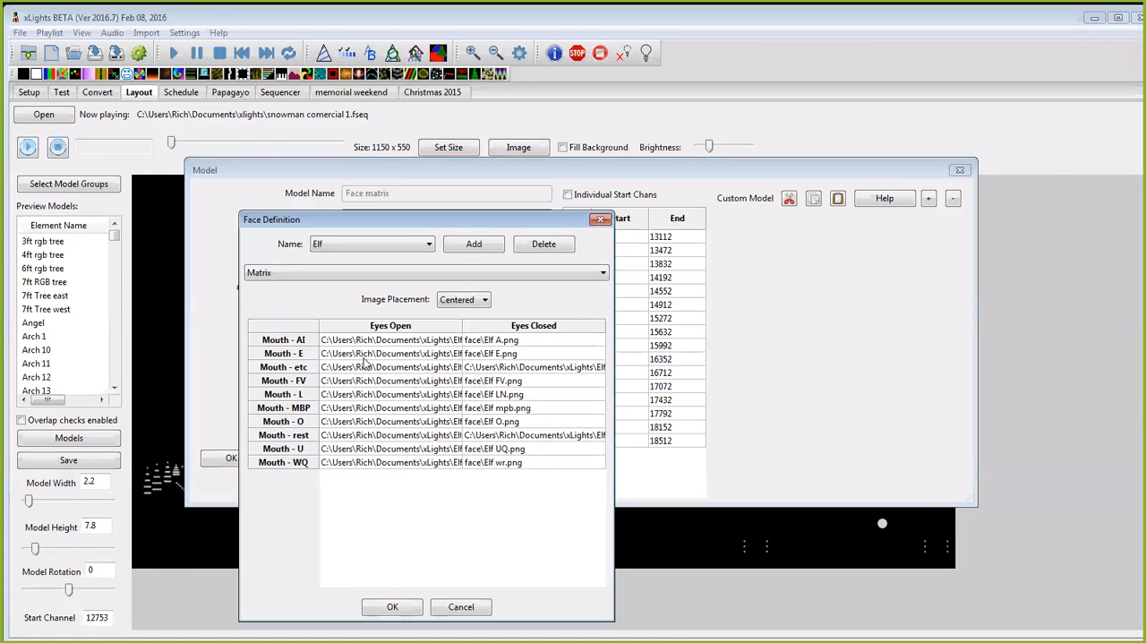
click(429, 244)
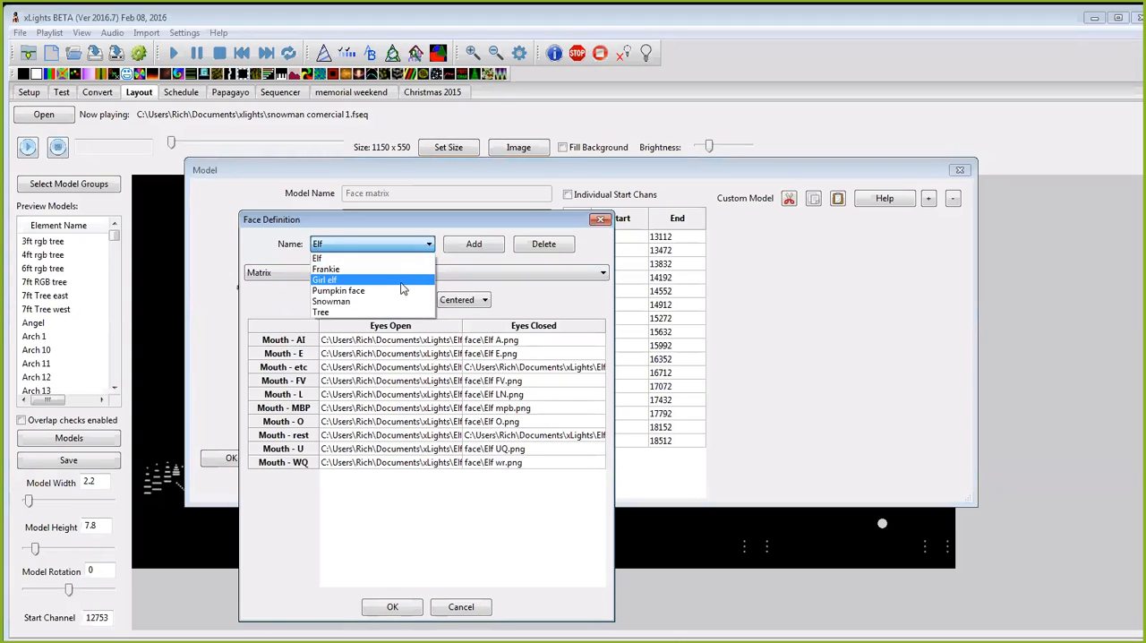
click(398, 302)
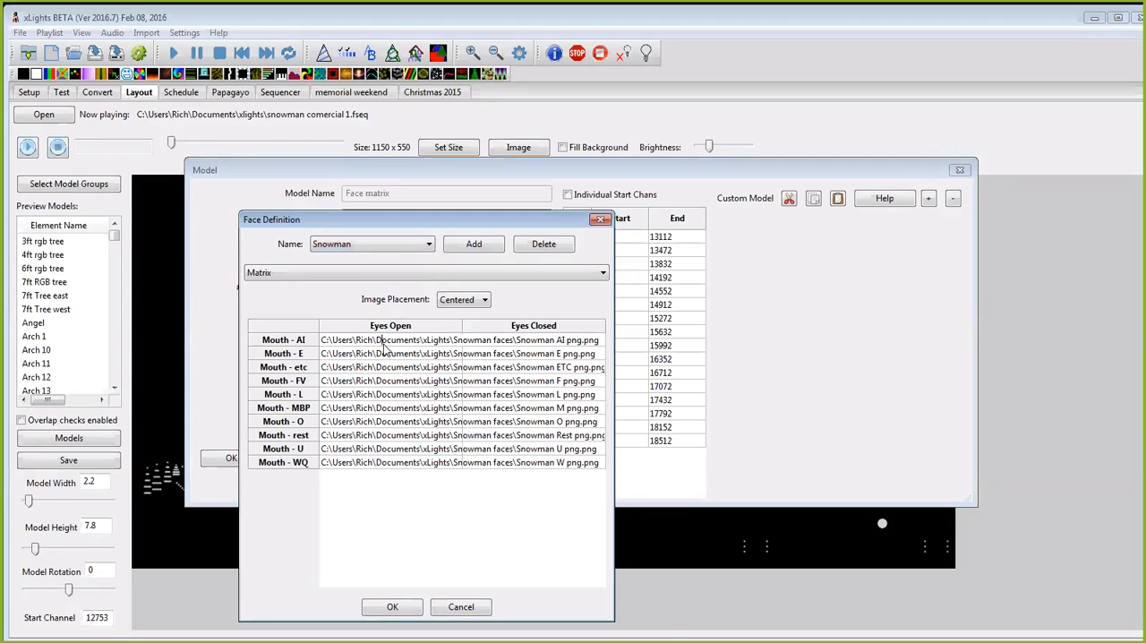
double_click(395, 343)
double_click(360, 343)
click(330, 343)
Step: Browse for the Mouth - WQ eyes-open image in the Snowman faces folder inside the Documents xlights Faces folder
double_click(379, 464)
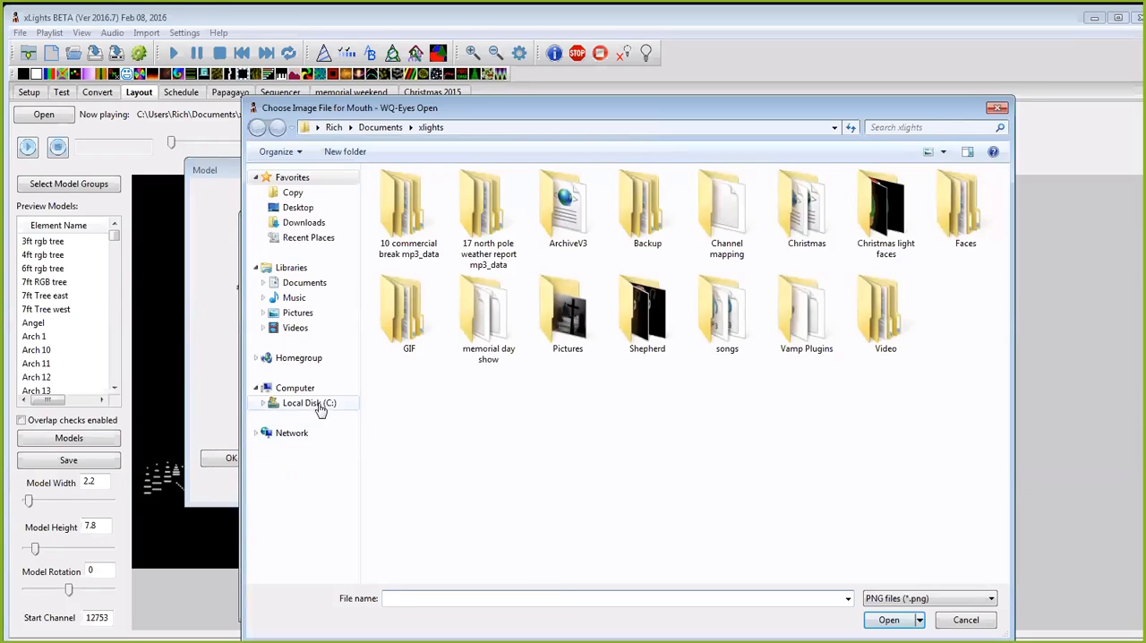
click(313, 404)
click(398, 330)
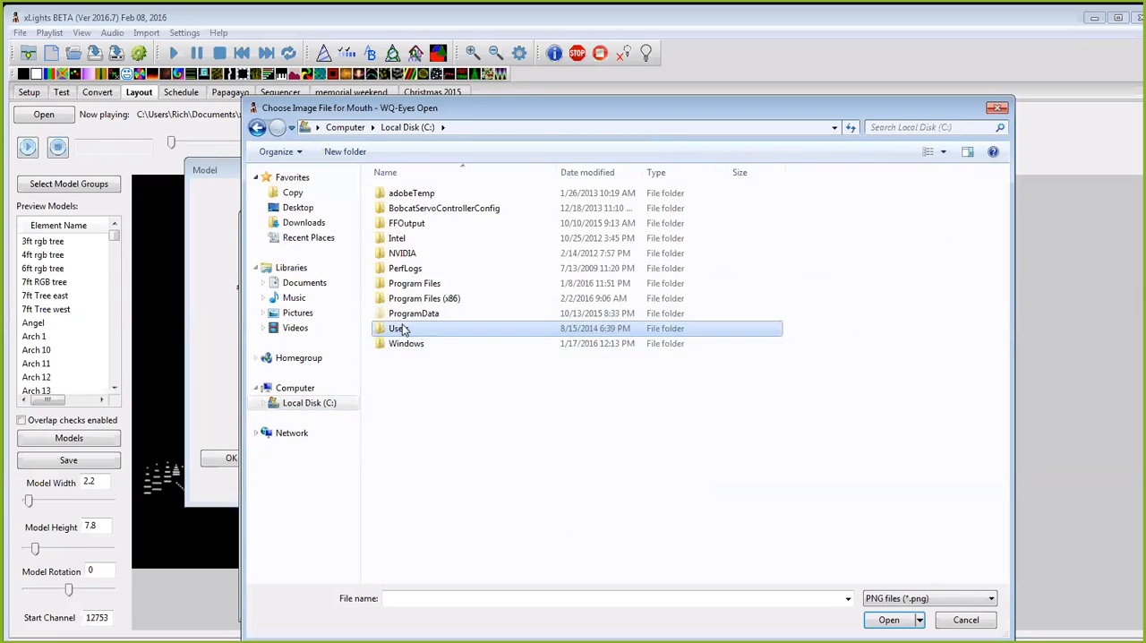
double_click(401, 330)
double_click(417, 223)
click(423, 317)
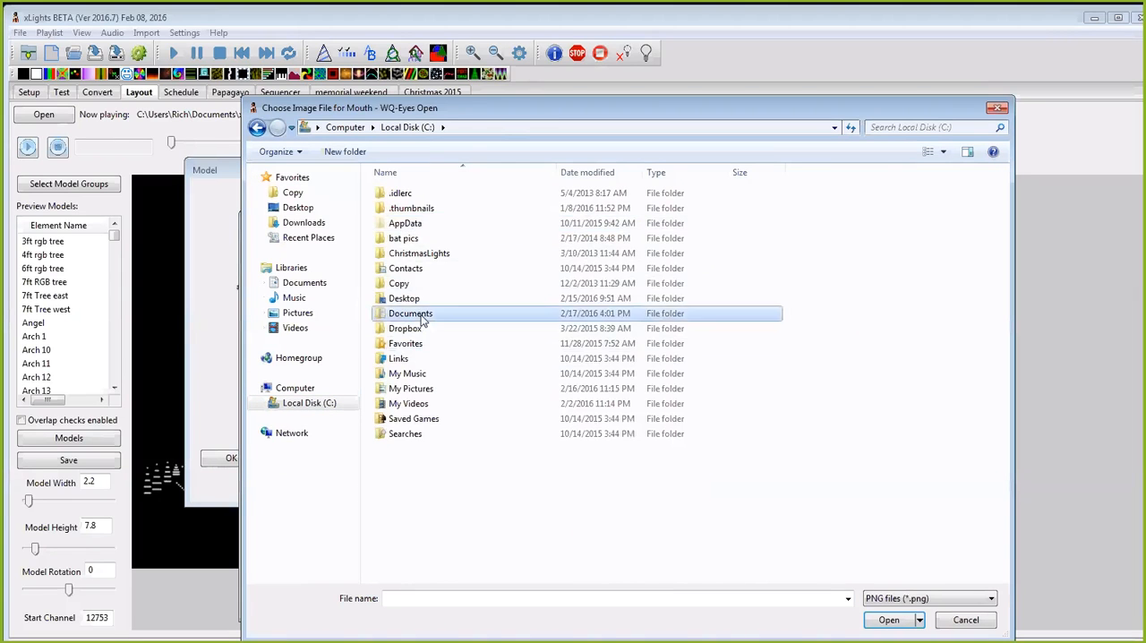
double_click(421, 316)
scroll(475, 448, down, 2)
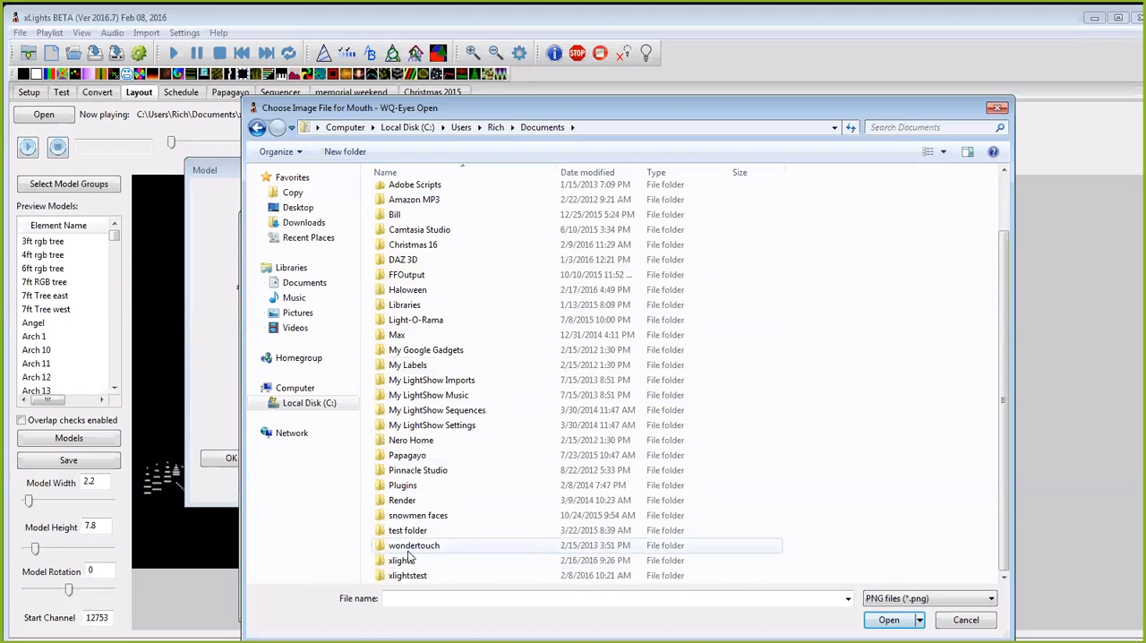
click(404, 561)
double_click(403, 561)
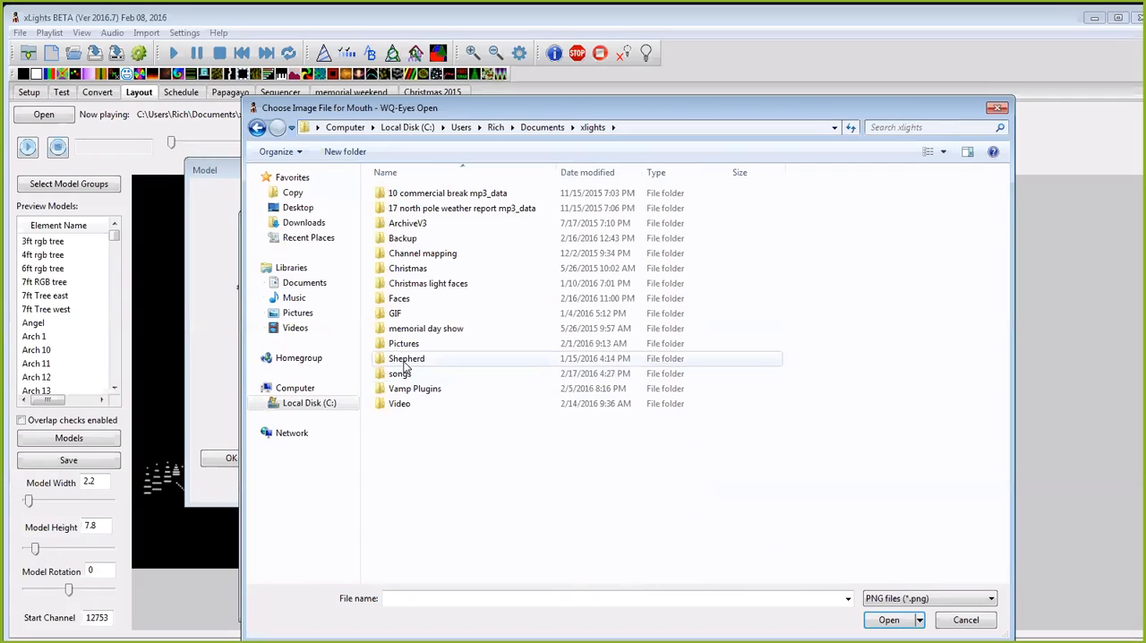
double_click(401, 299)
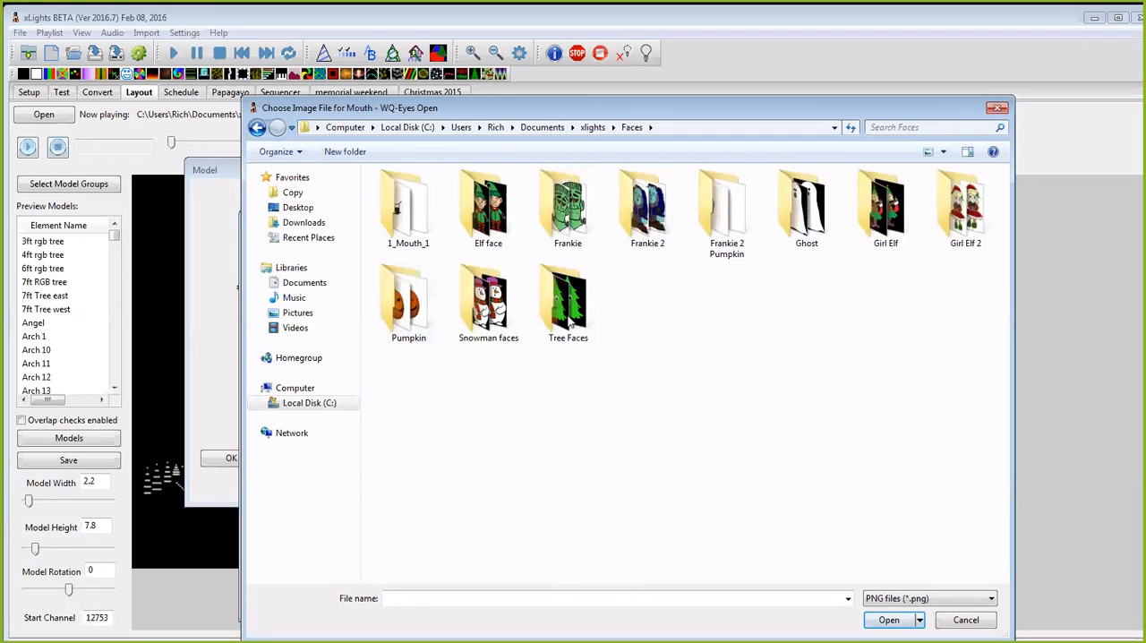
double_click(488, 304)
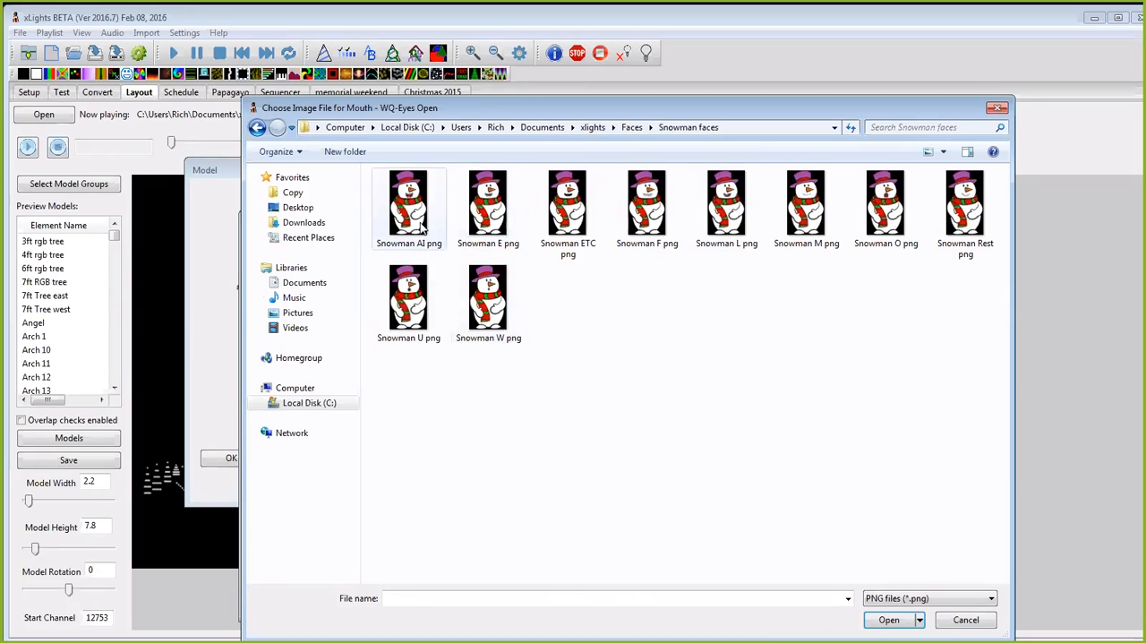
Step: Assign Snowman E png as the eyes-open image for Mouth - WQ
drag(533, 110, 663, 61)
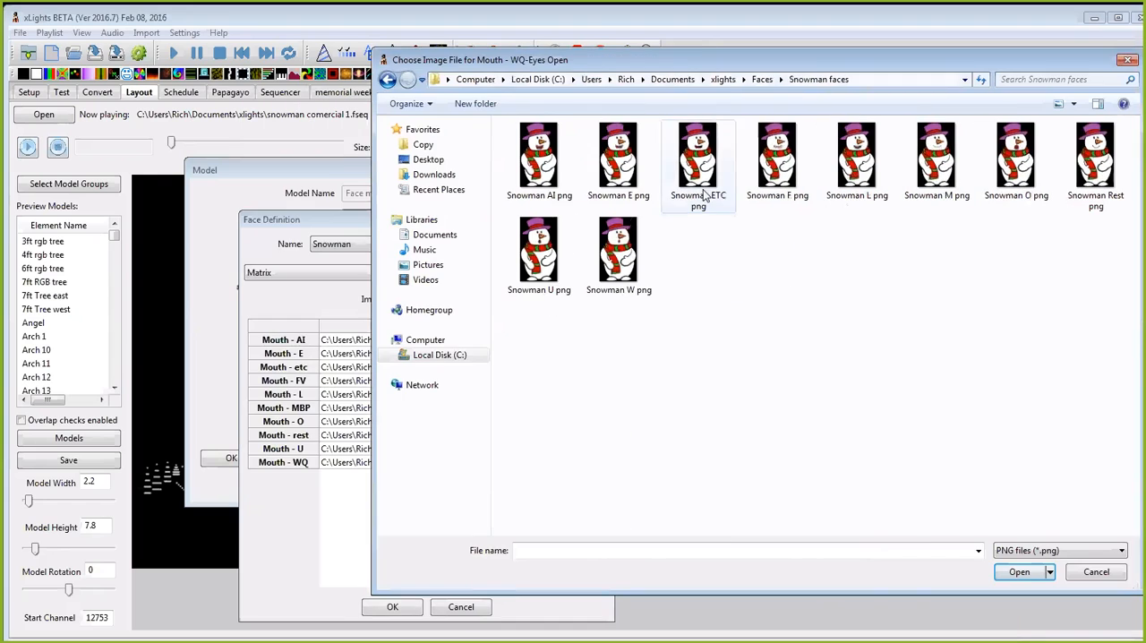
click(624, 173)
click(1012, 573)
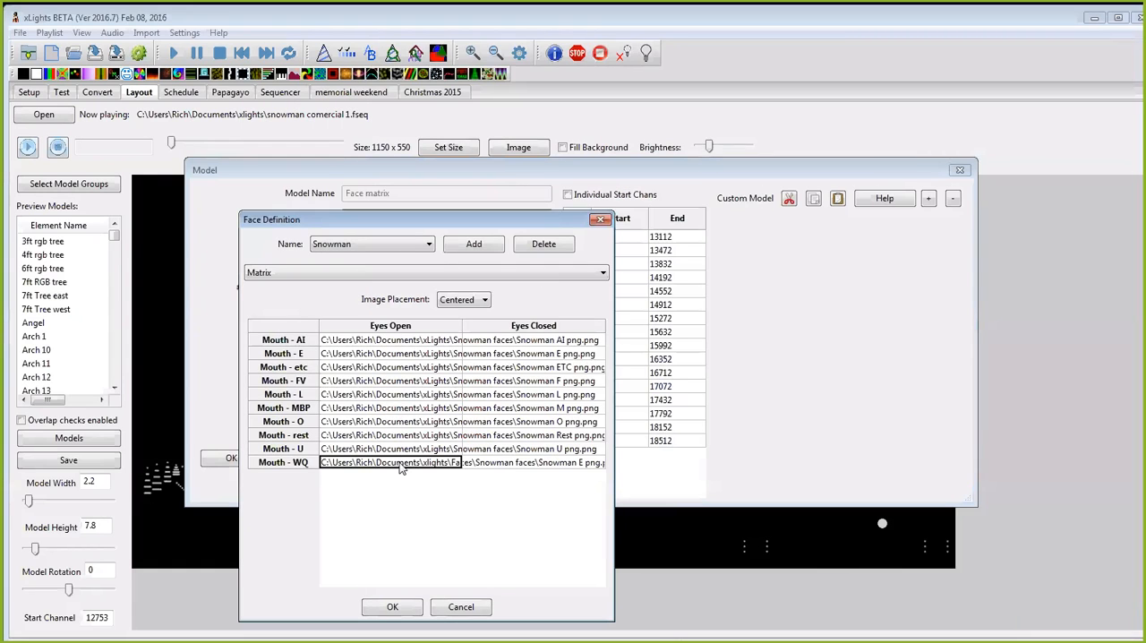
Step: Examine the folder path of the Mouth - WQ eyes-open image and move the Face Definition dialog higher
double_click(399, 464)
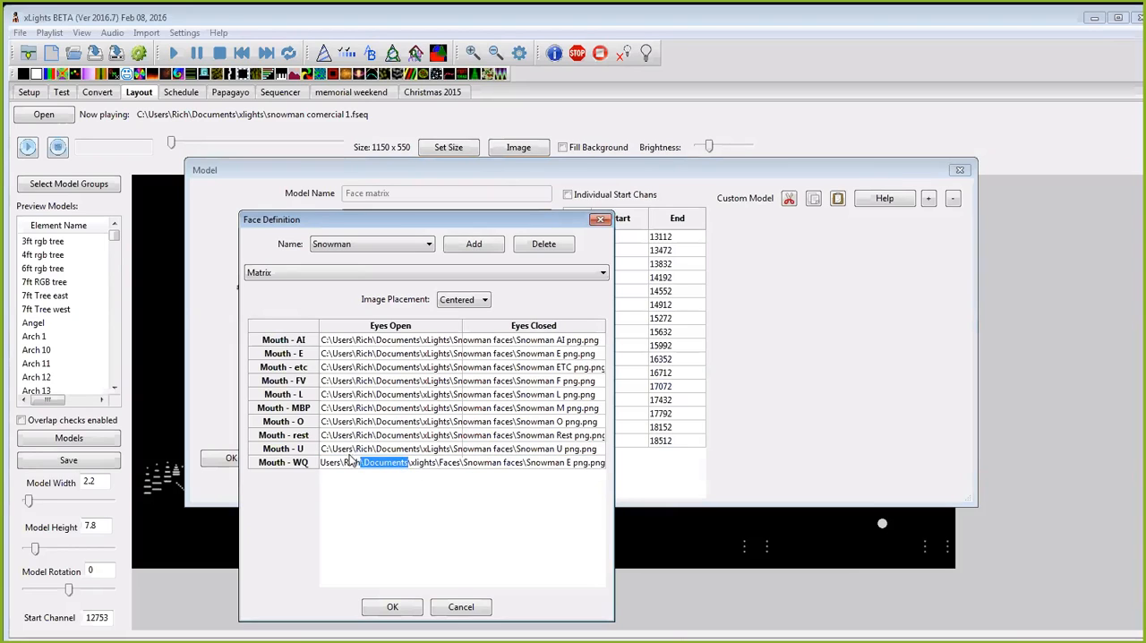
double_click(329, 462)
double_click(364, 462)
drag(428, 211, 445, 143)
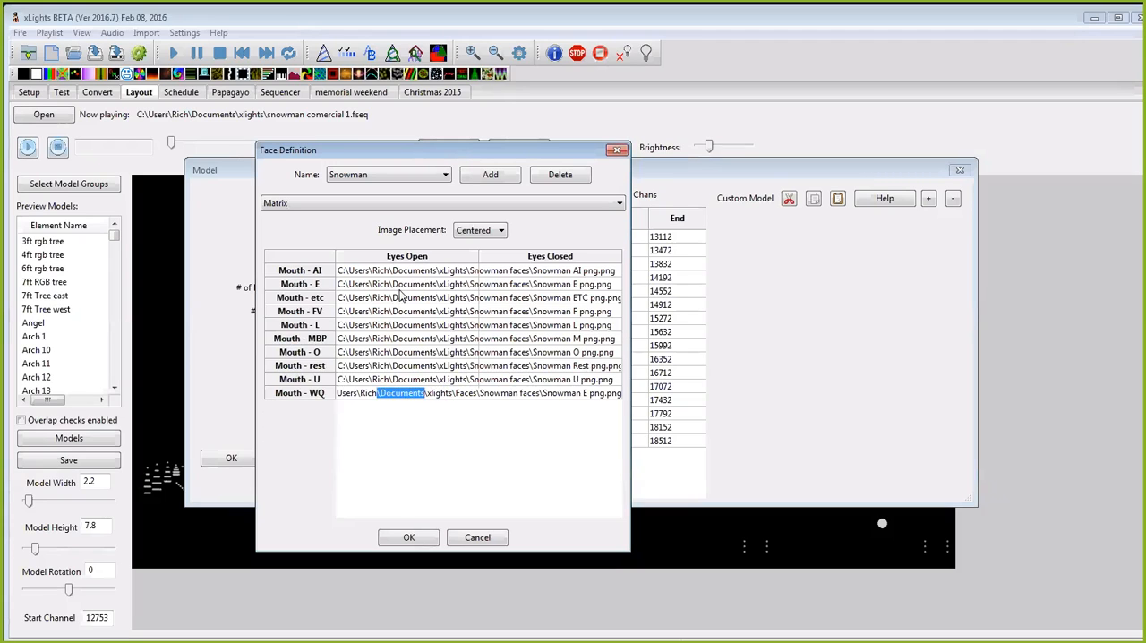
Step: Set the eyes-open image for Mouth - U to Snowman U png from the Faces\Snowman faces folder
double_click(401, 381)
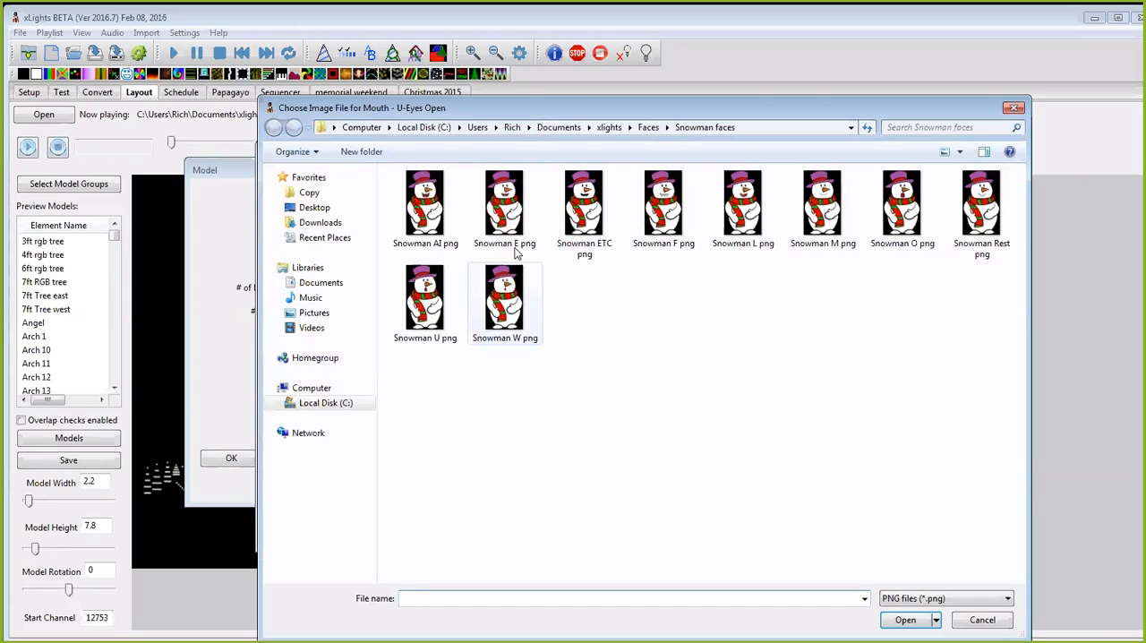
drag(558, 106, 671, 90)
click(559, 305)
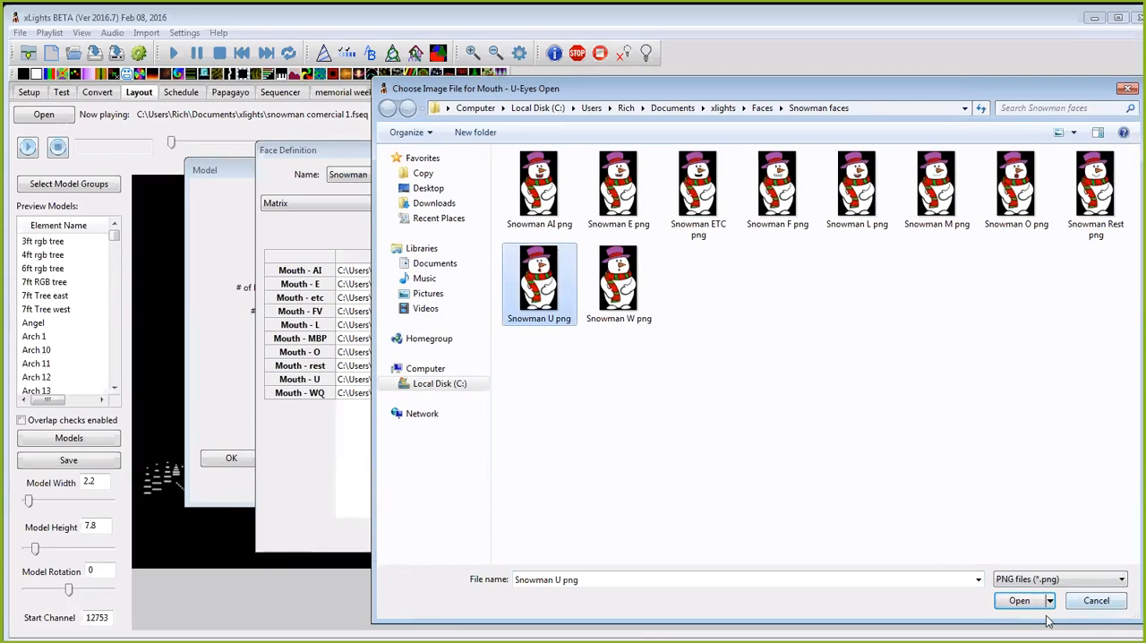
click(1019, 601)
Step: Set the eyes-open image for Mouth - WQ to Snowman W png from the Faces\Snowman faces folder
click(415, 394)
double_click(415, 395)
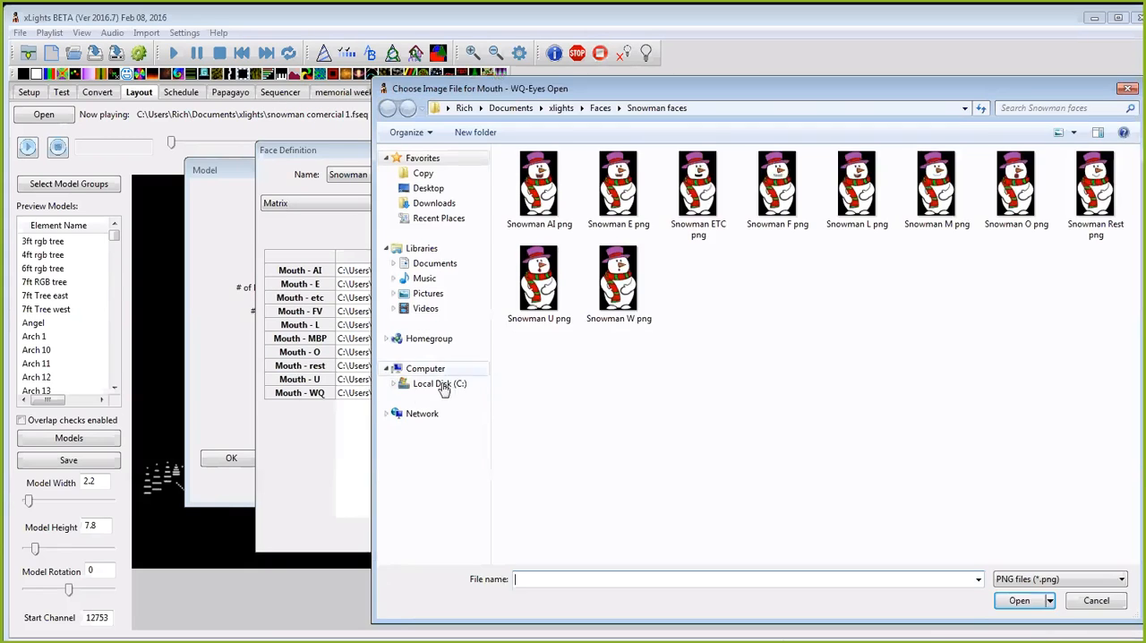
click(619, 302)
click(1021, 600)
Step: Set the eyes-open image for Mouth - rest to Snowman Rest png from the Faces\Snowman faces folder
double_click(387, 367)
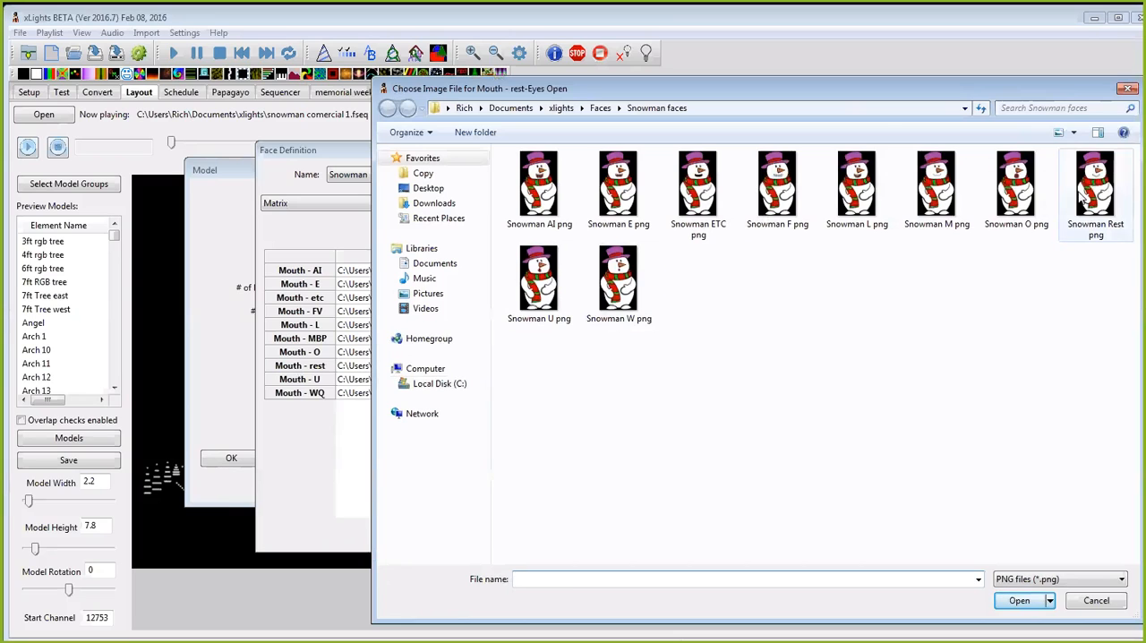
click(1083, 197)
click(1013, 600)
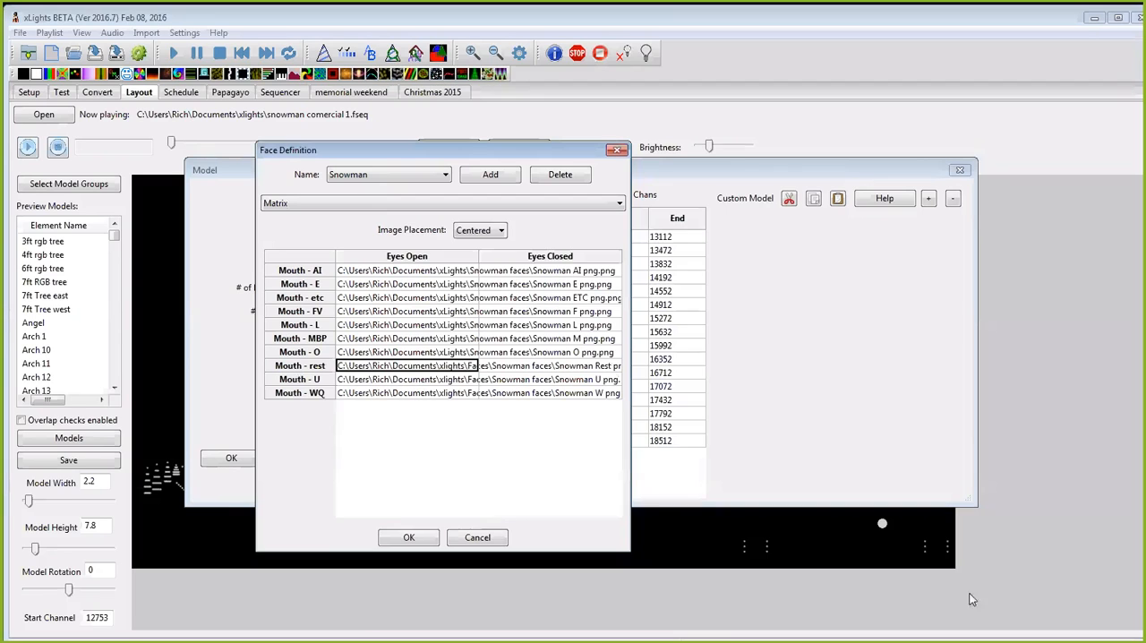
Step: Set the eyes-open image for Mouth - O to Snowman O png from the Faces\Snowman faces folder
double_click(370, 353)
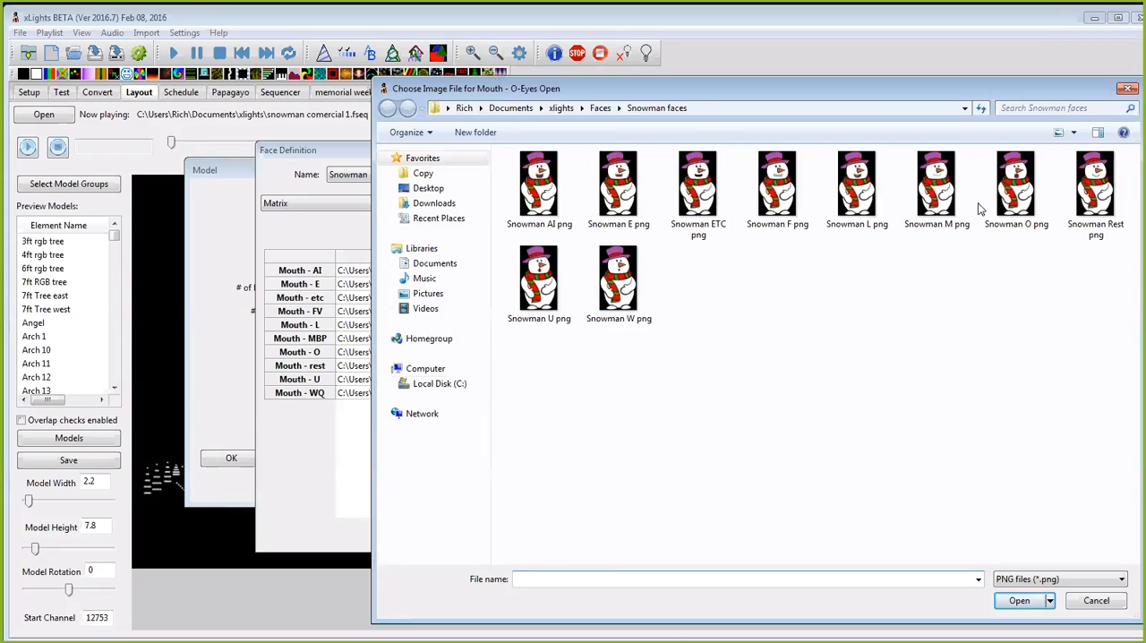
click(1022, 200)
click(1019, 602)
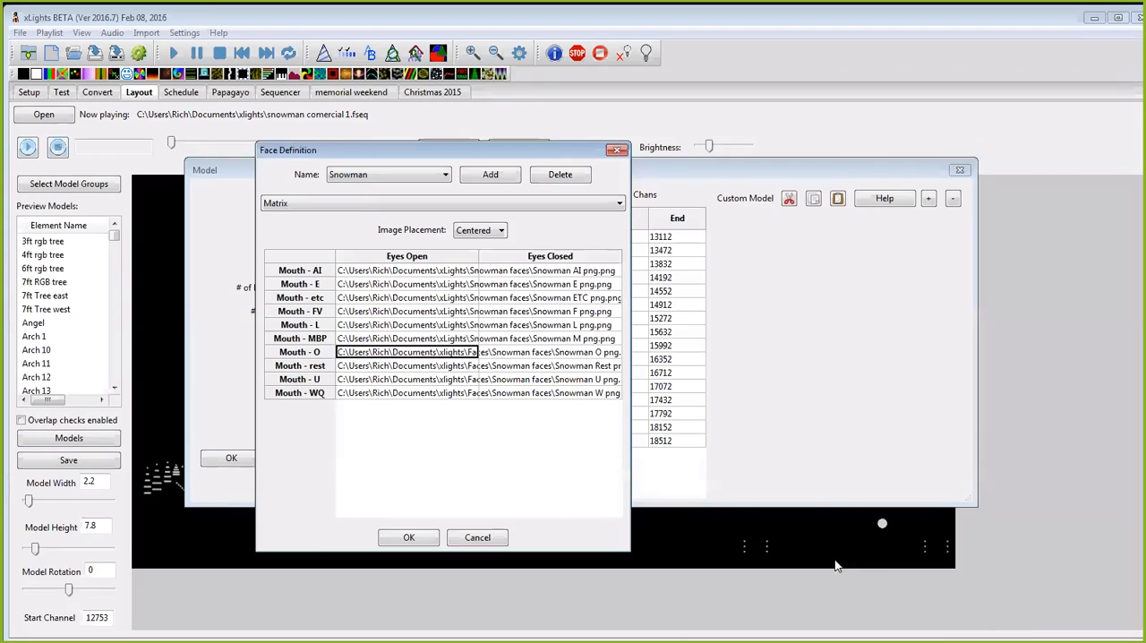
Step: Set the eyes-open image for Mouth - MBP to Snowman O png from the Faces\Snowman faces folder
double_click(361, 339)
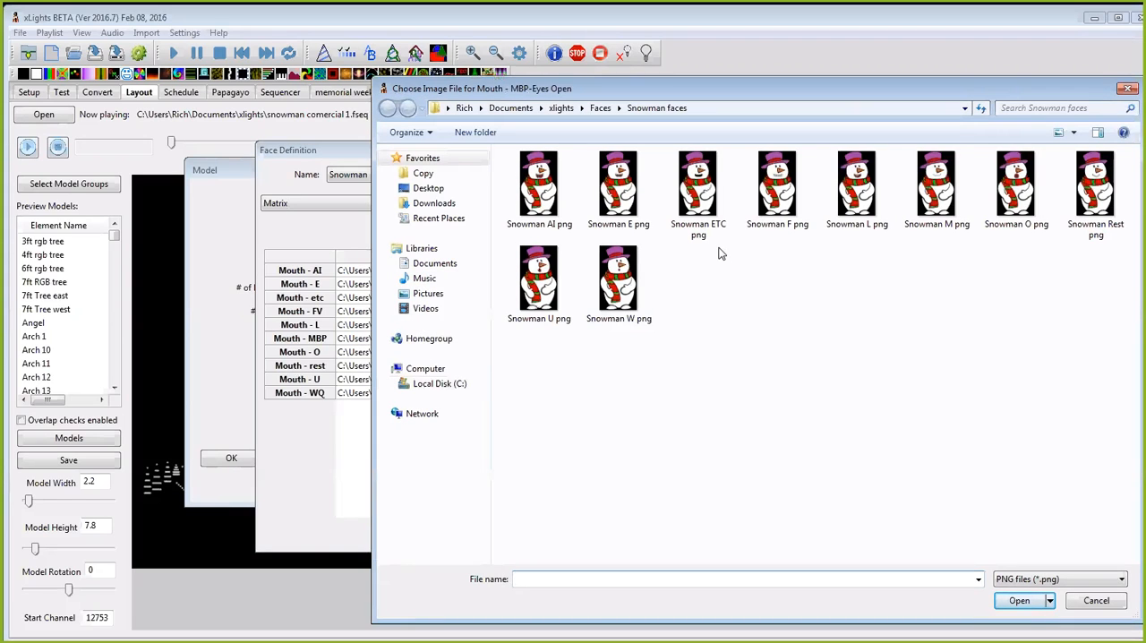
click(1021, 195)
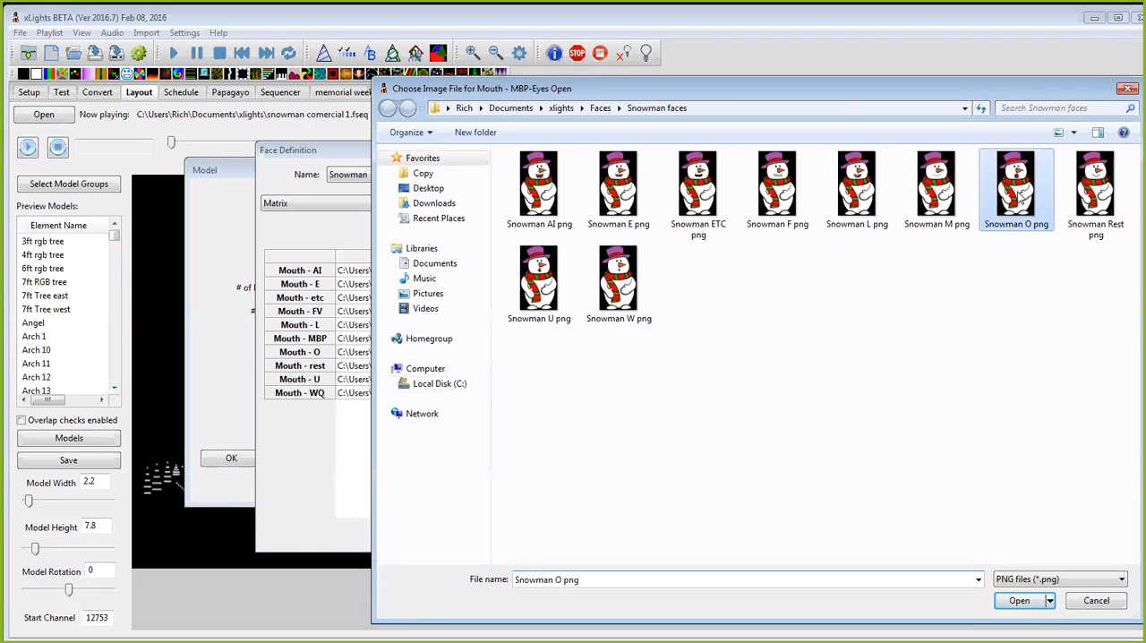
click(1018, 601)
click(397, 340)
click(399, 339)
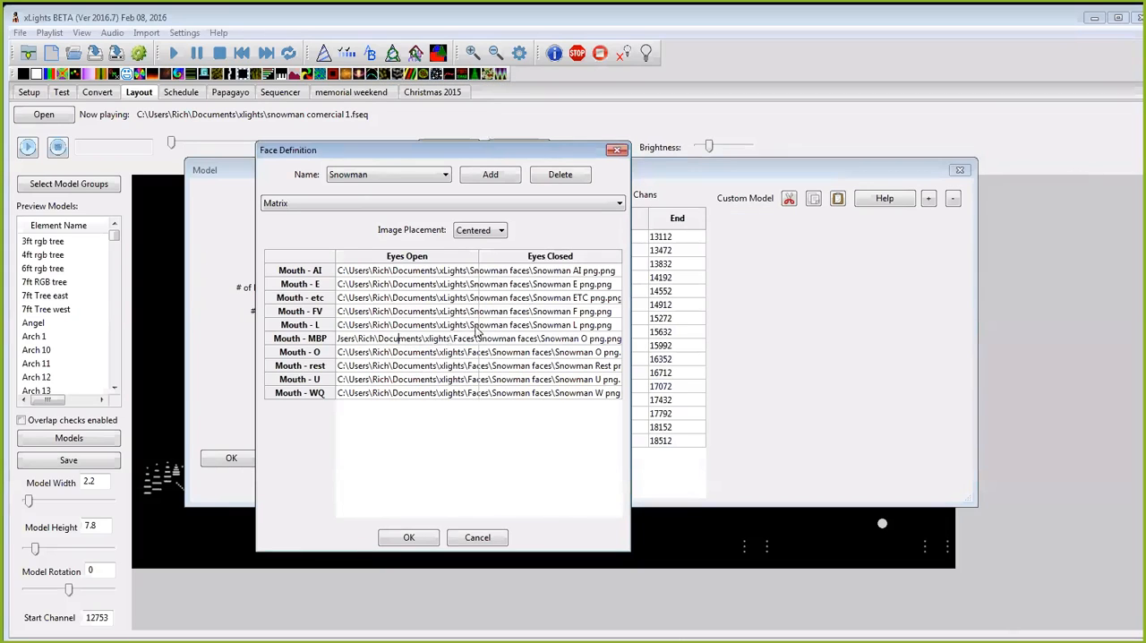
double_click(346, 338)
Step: Set the eyes-open images to Snowman L png for Mouth - L and Snowman M png for Mouth - MBP
double_click(376, 325)
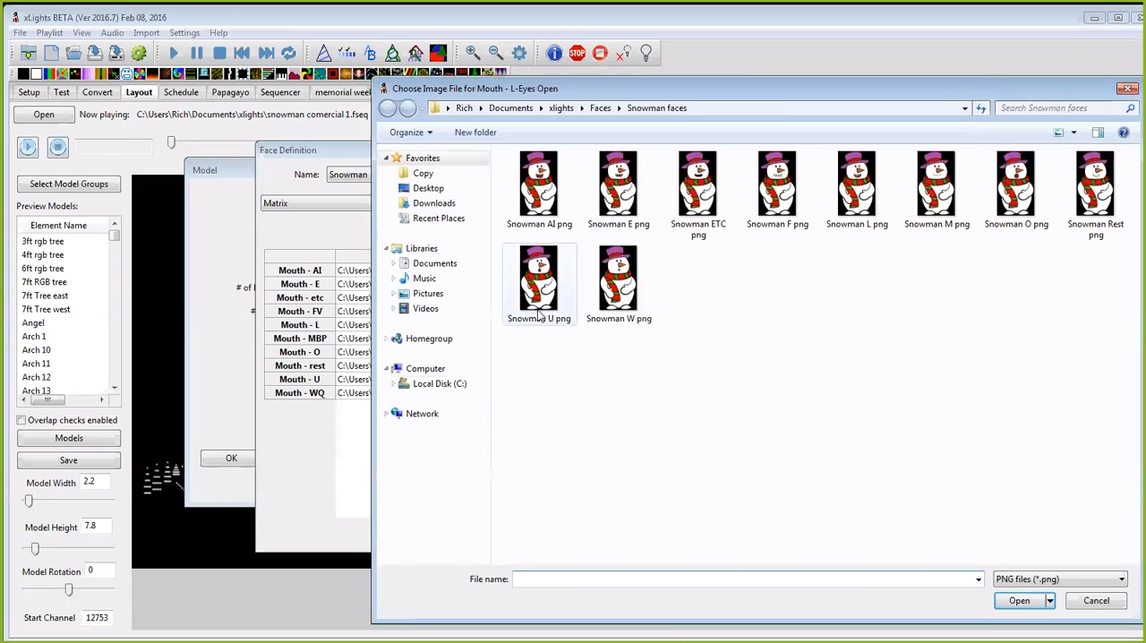
click(857, 189)
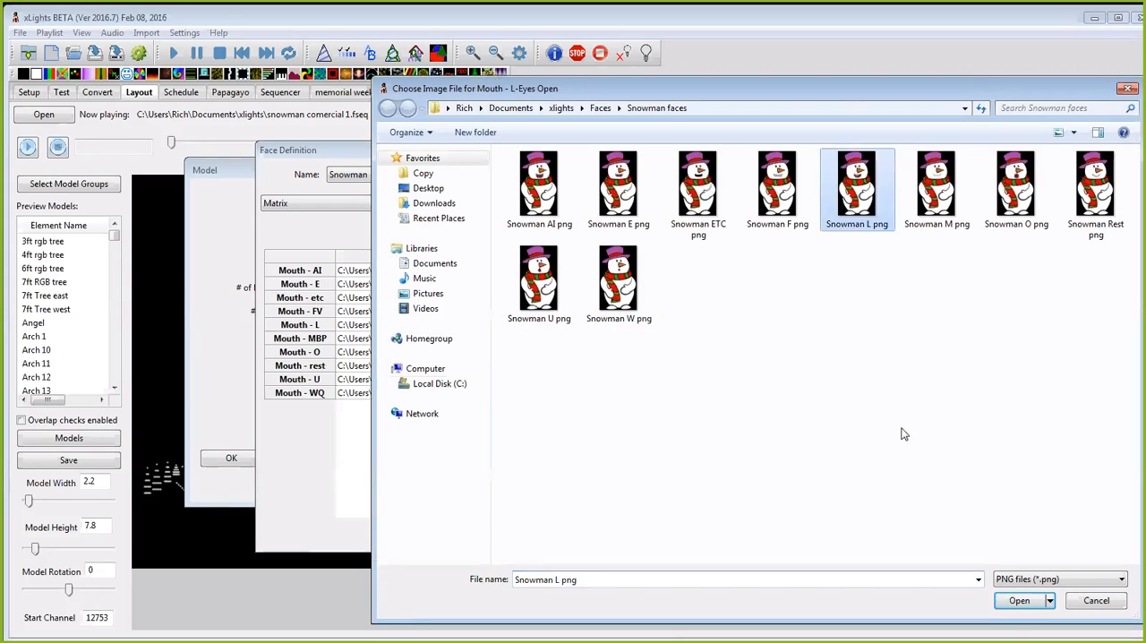
click(1020, 601)
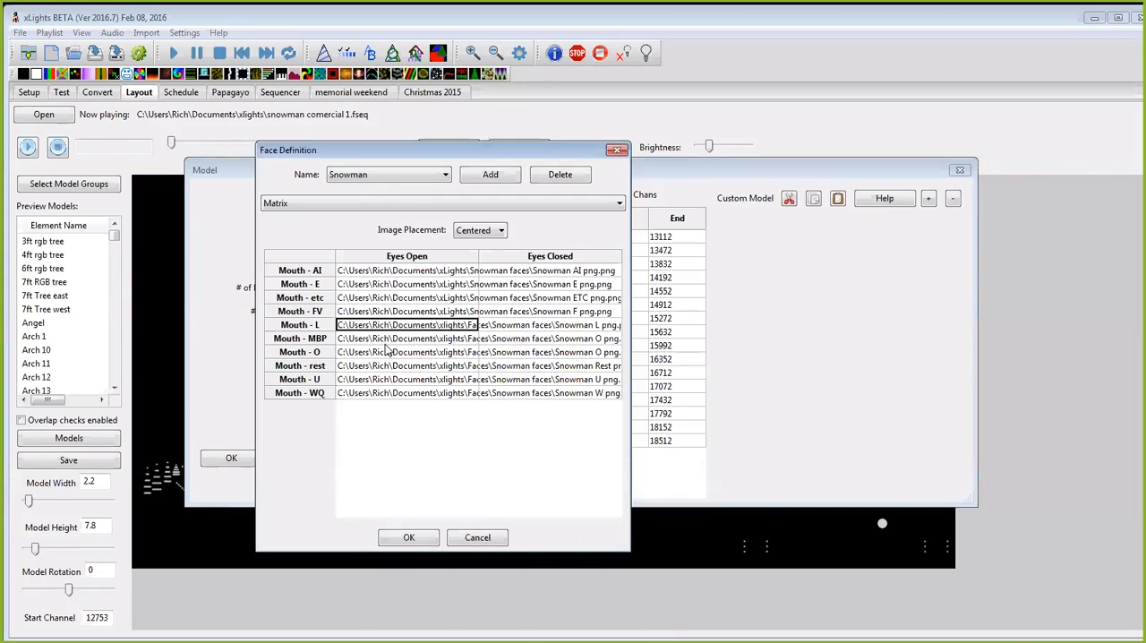
double_click(387, 338)
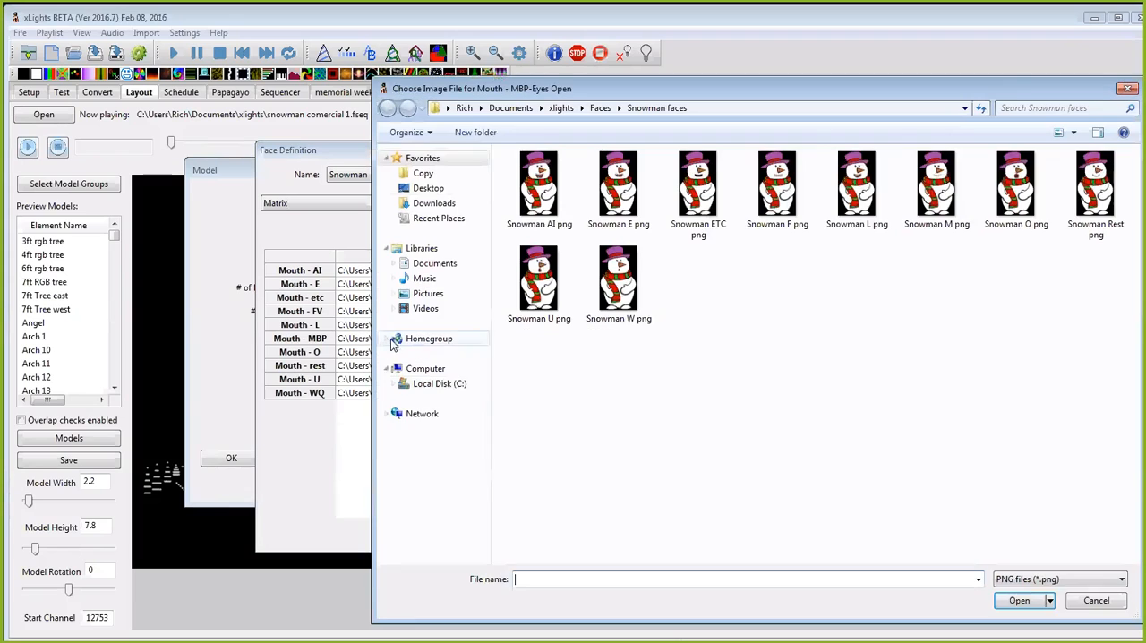
click(917, 222)
click(1020, 600)
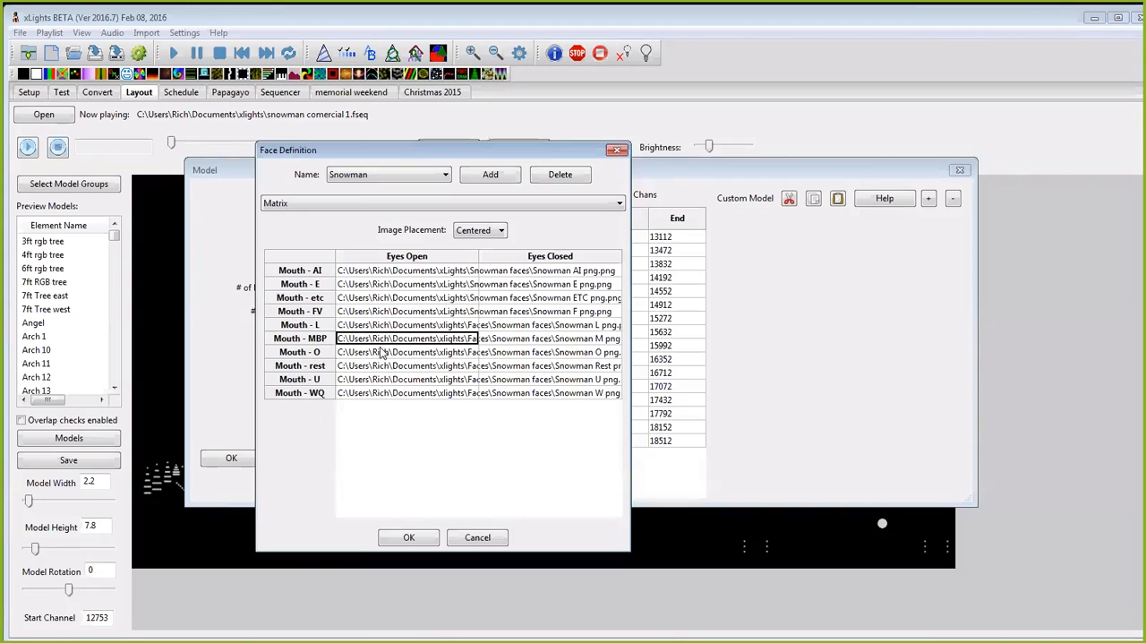
Step: Set the eyes-open image for Mouth - FV to Snowman F png from the Faces\Snowman faces folder
double_click(387, 311)
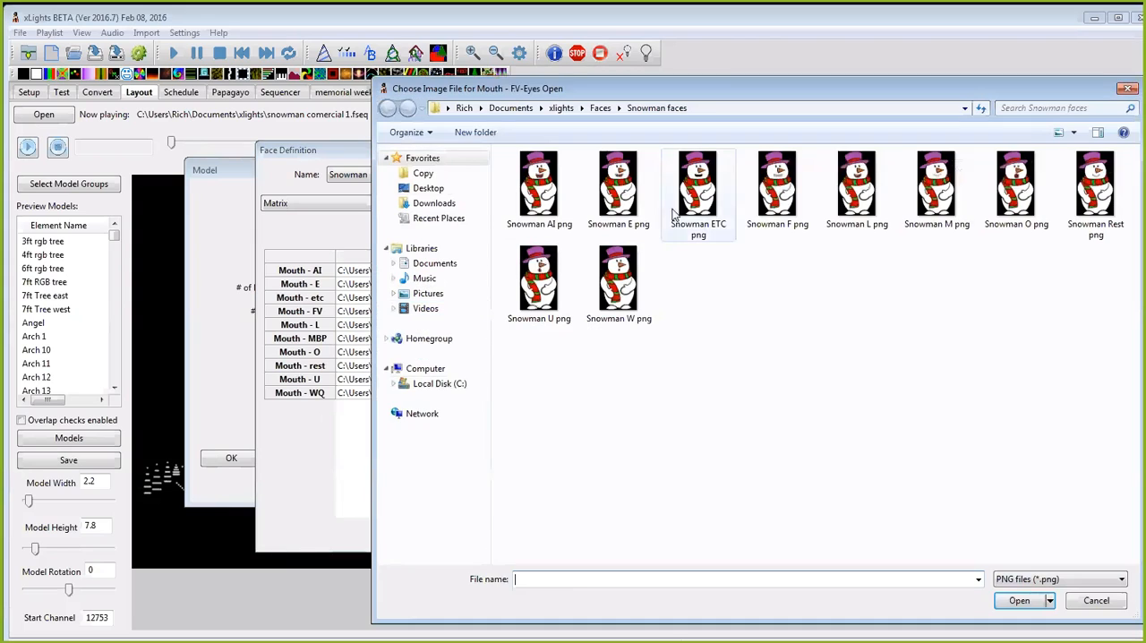
click(772, 199)
click(1019, 600)
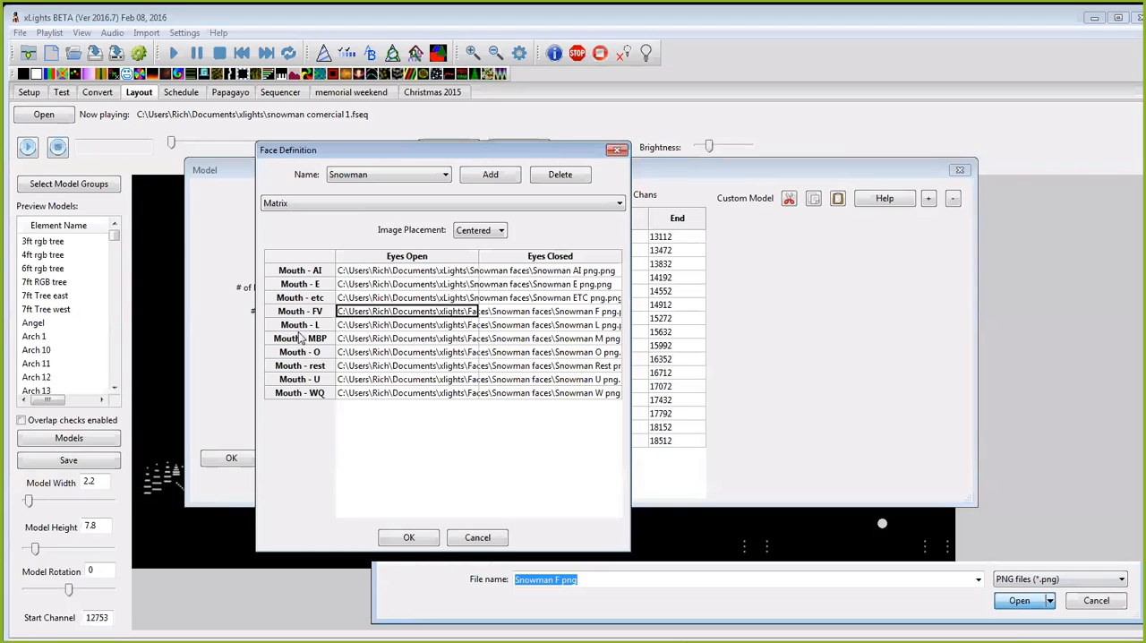
double_click(352, 299)
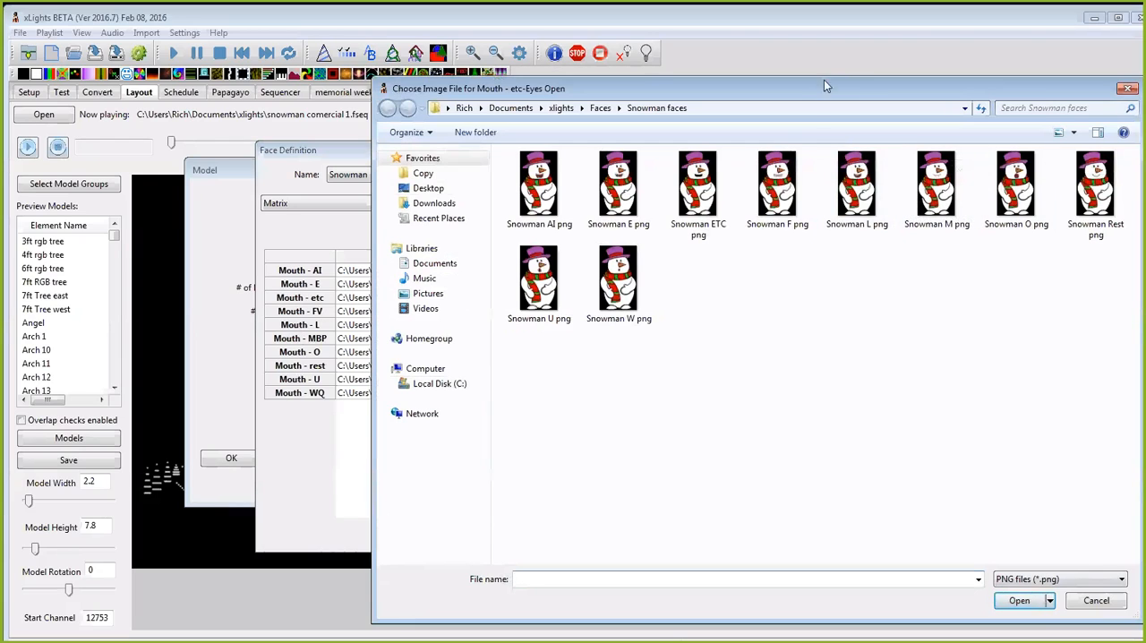
drag(859, 82, 859, 68)
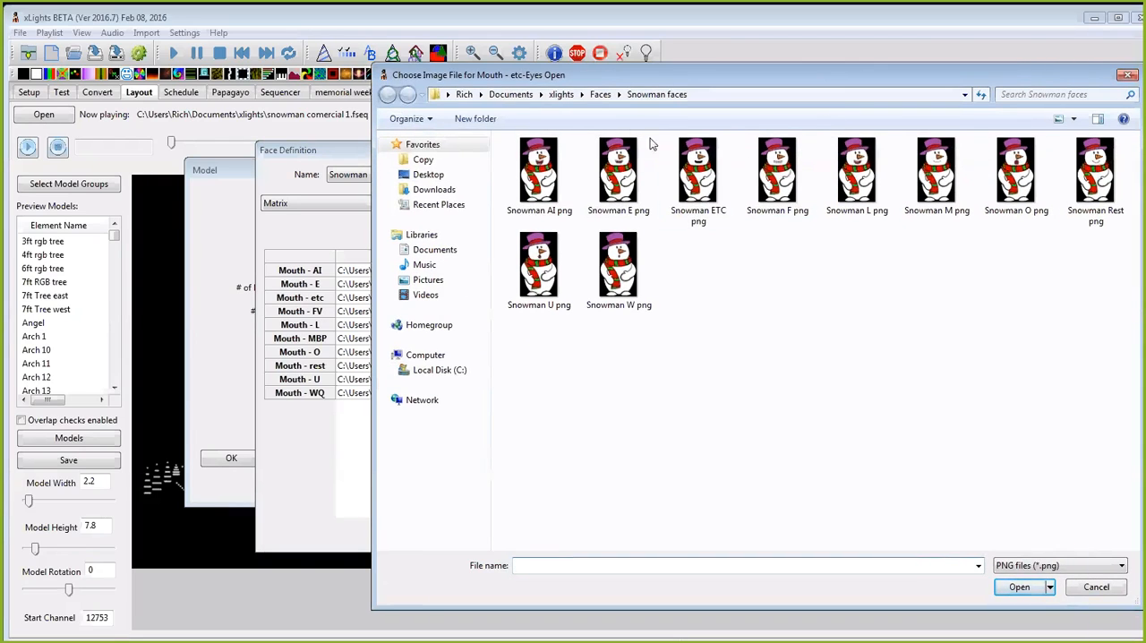
click(1097, 587)
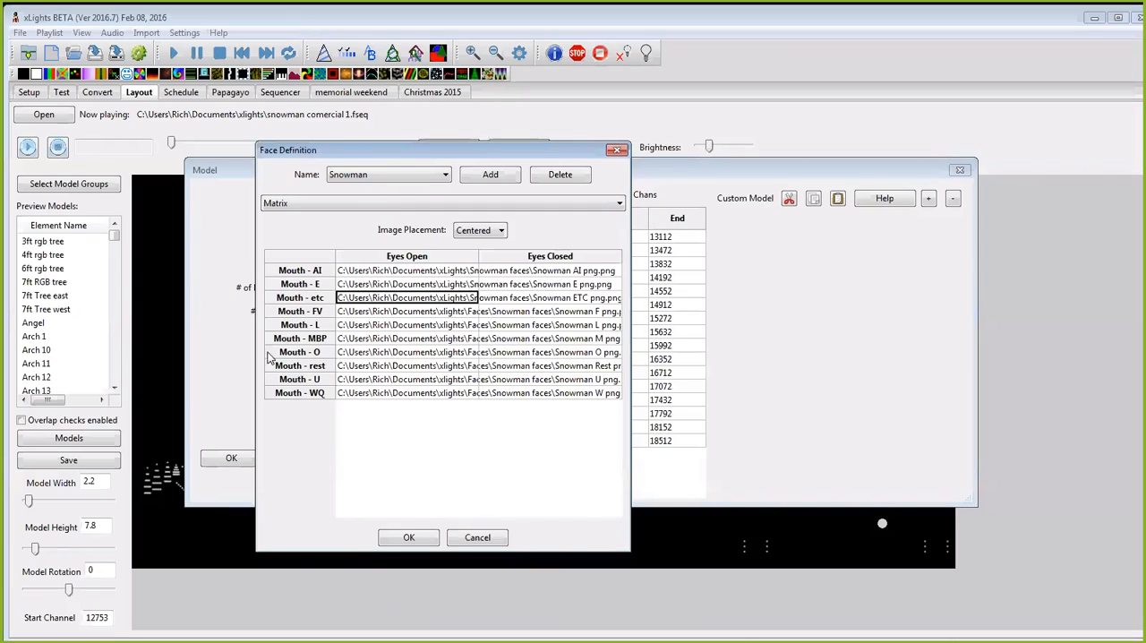
double_click(406, 297)
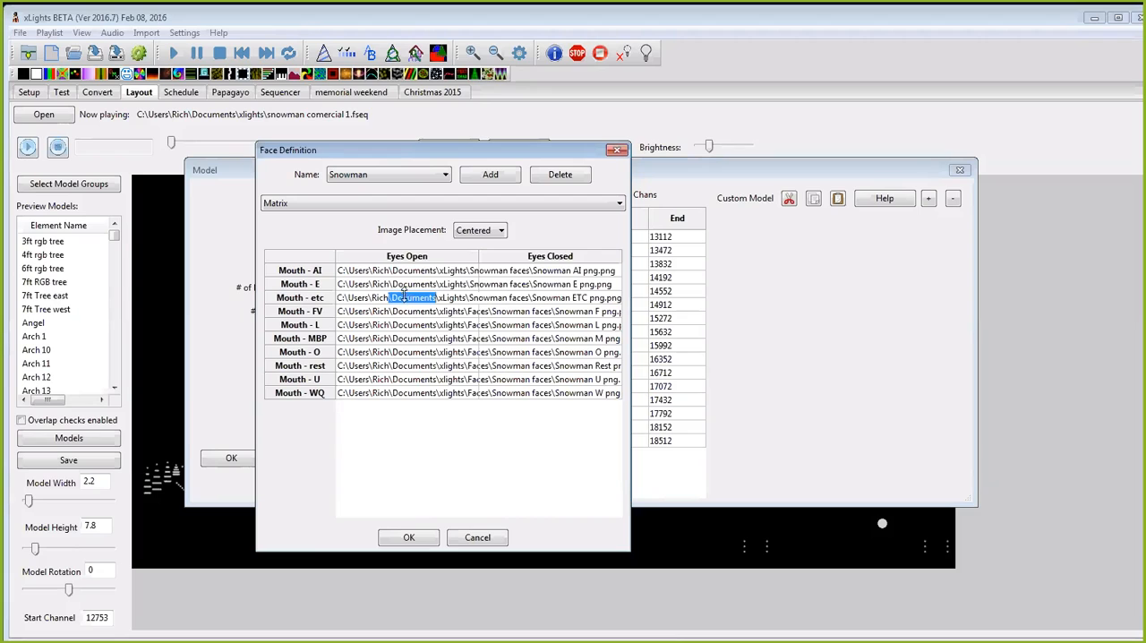
Step: Set the eyes-open images to Snowman ETC png for Mouth - E and Snowman AI png for Mouth - AI
double_click(402, 285)
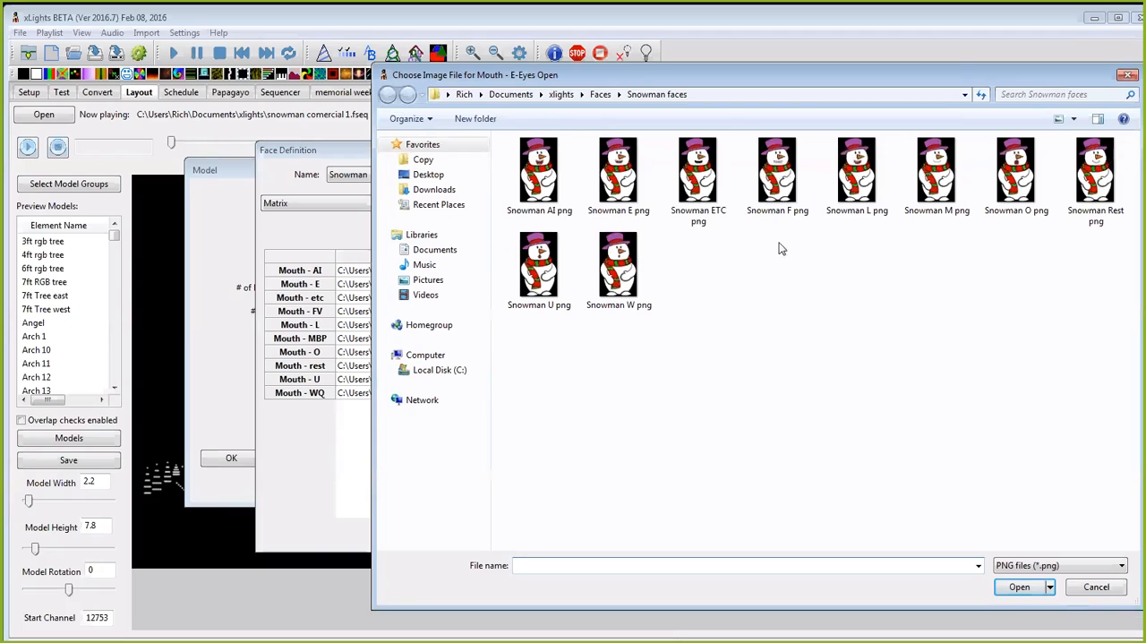
click(699, 175)
click(1019, 587)
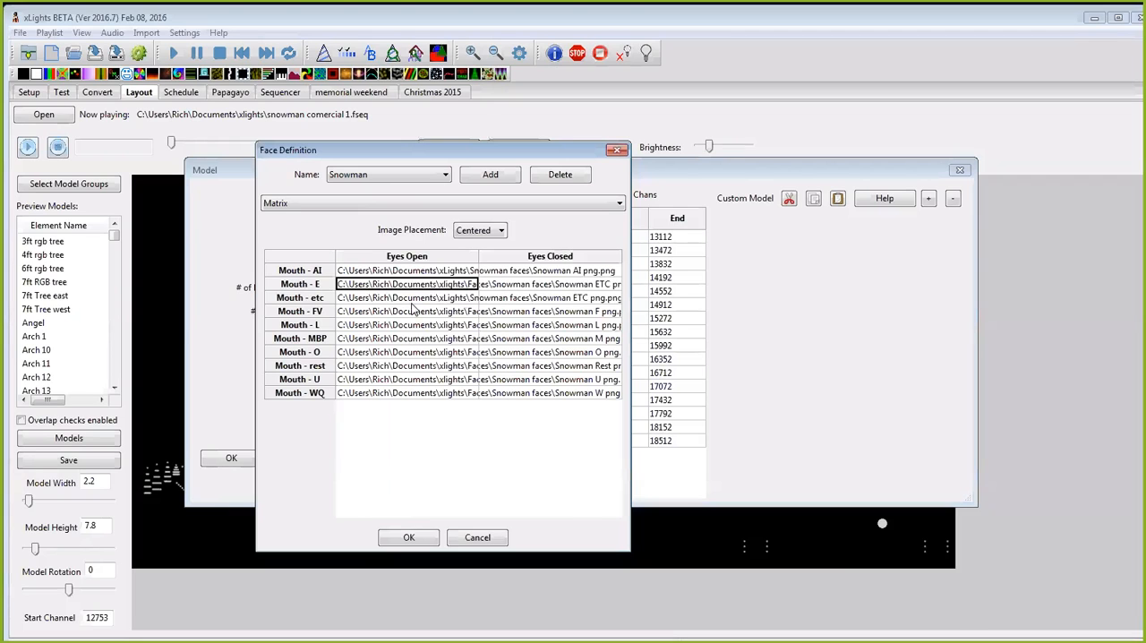
click(414, 271)
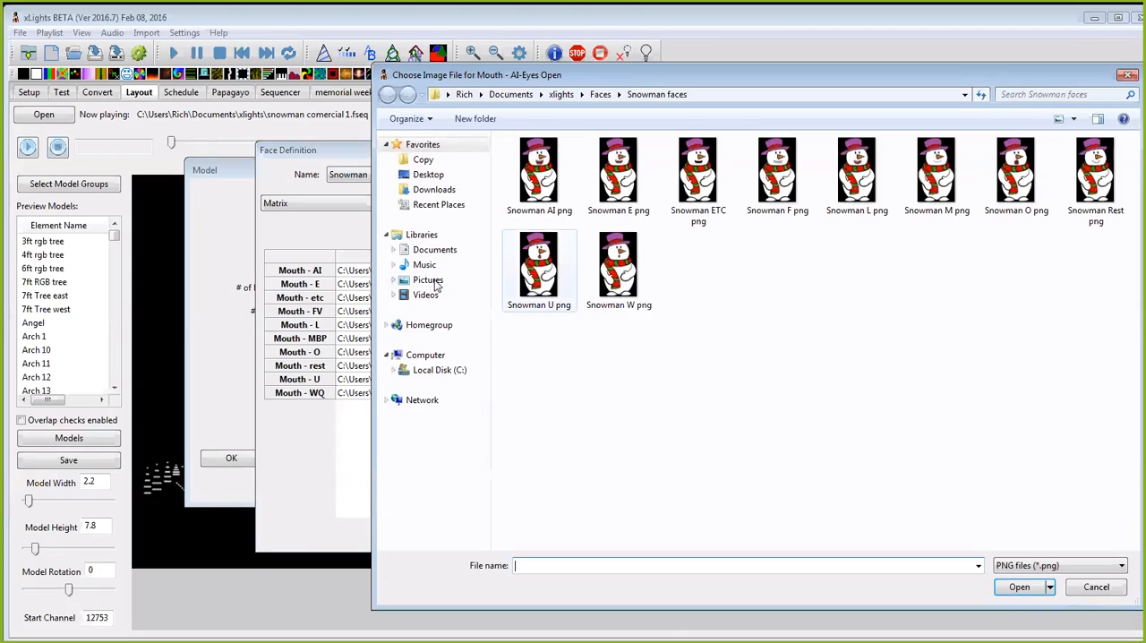
click(539, 174)
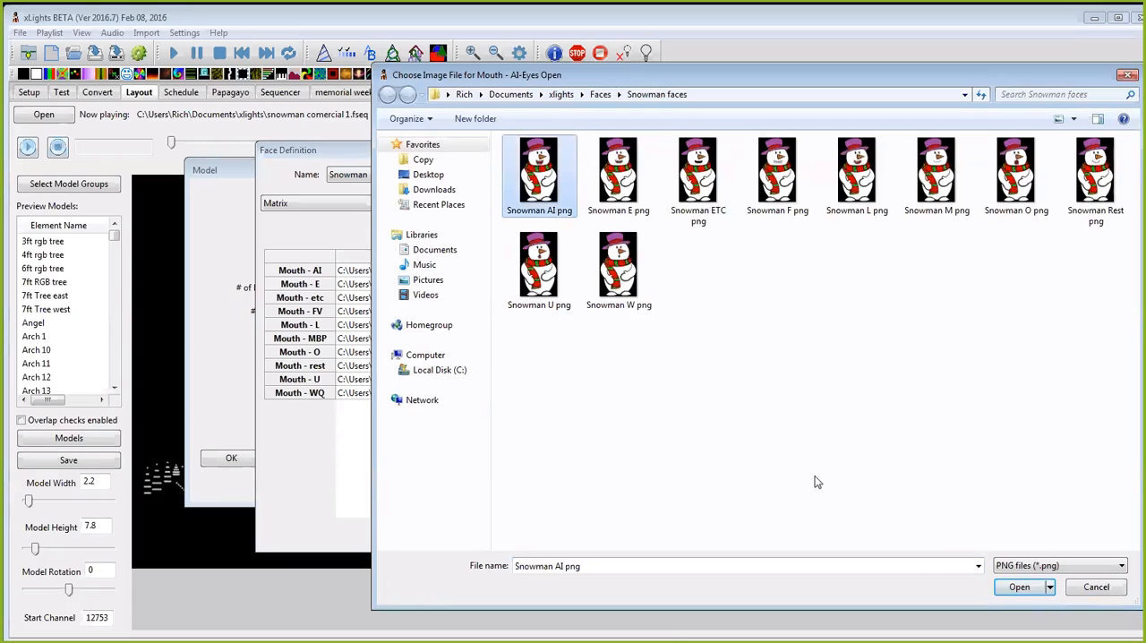
click(1020, 587)
Step: Reselect Snowman L png as the eyes-open image for Mouth - L and accept the face definition and Face matrix model settings
click(396, 325)
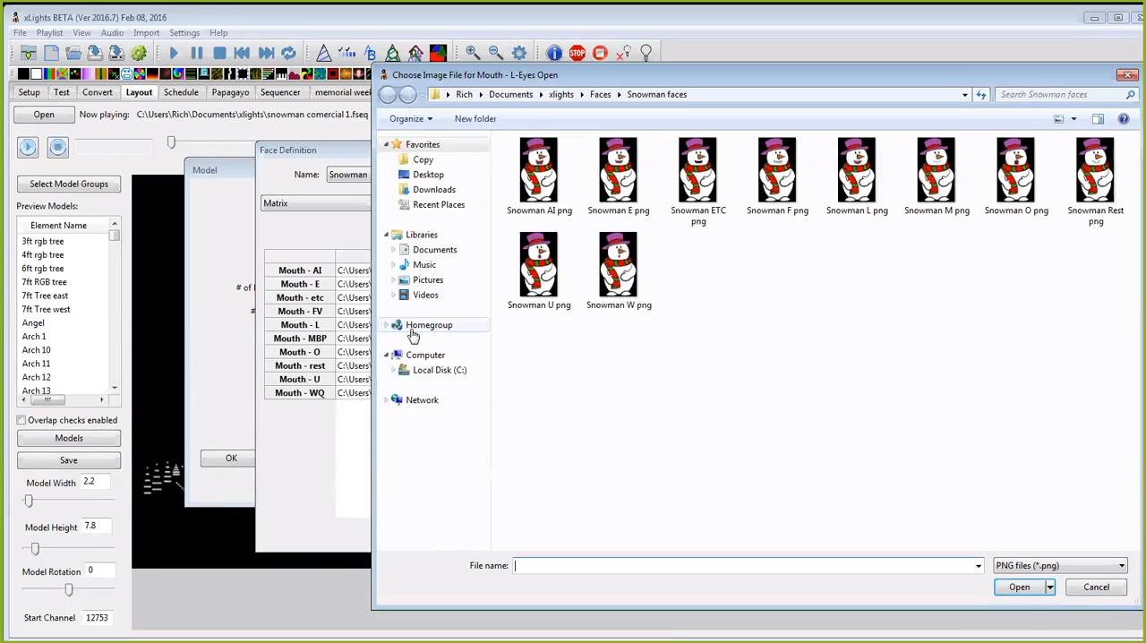
click(862, 184)
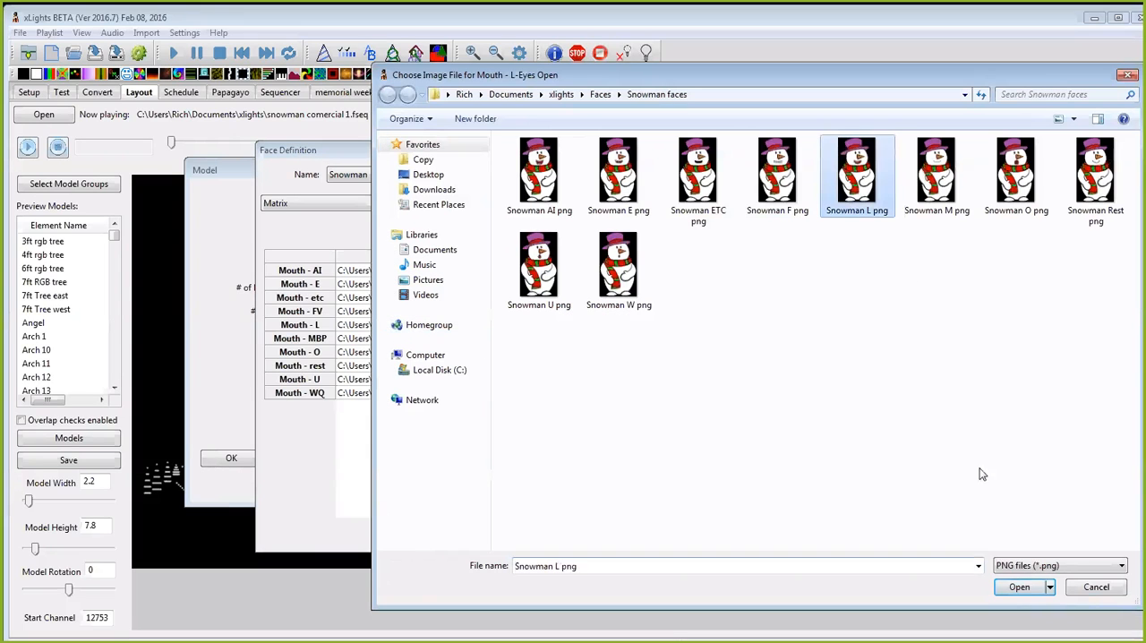
click(1019, 587)
click(409, 537)
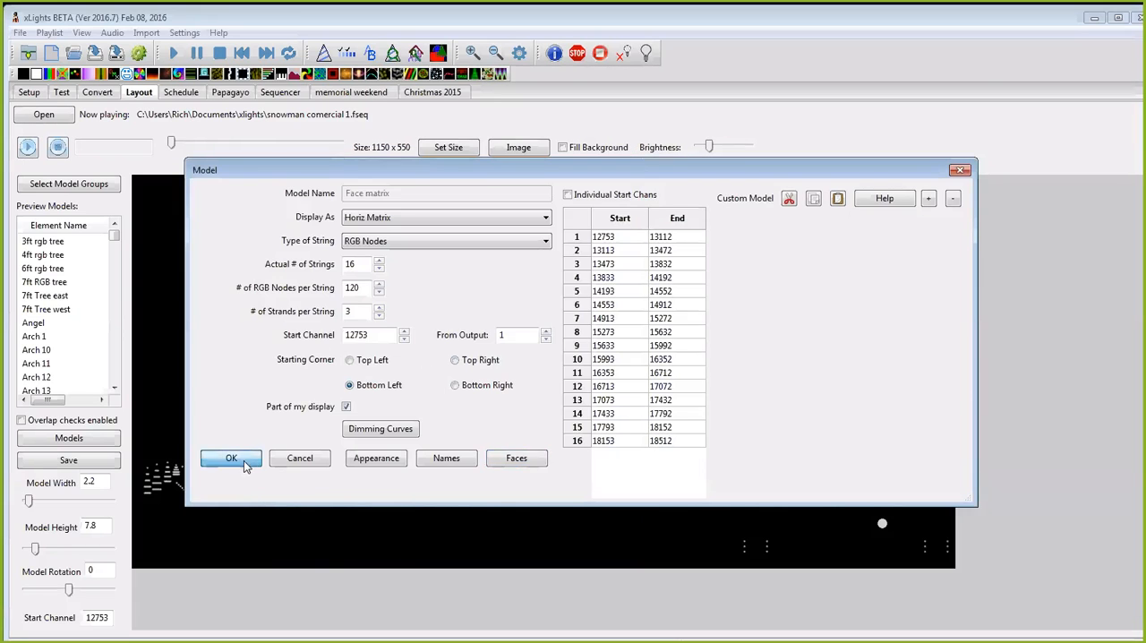
click(231, 457)
click(182, 207)
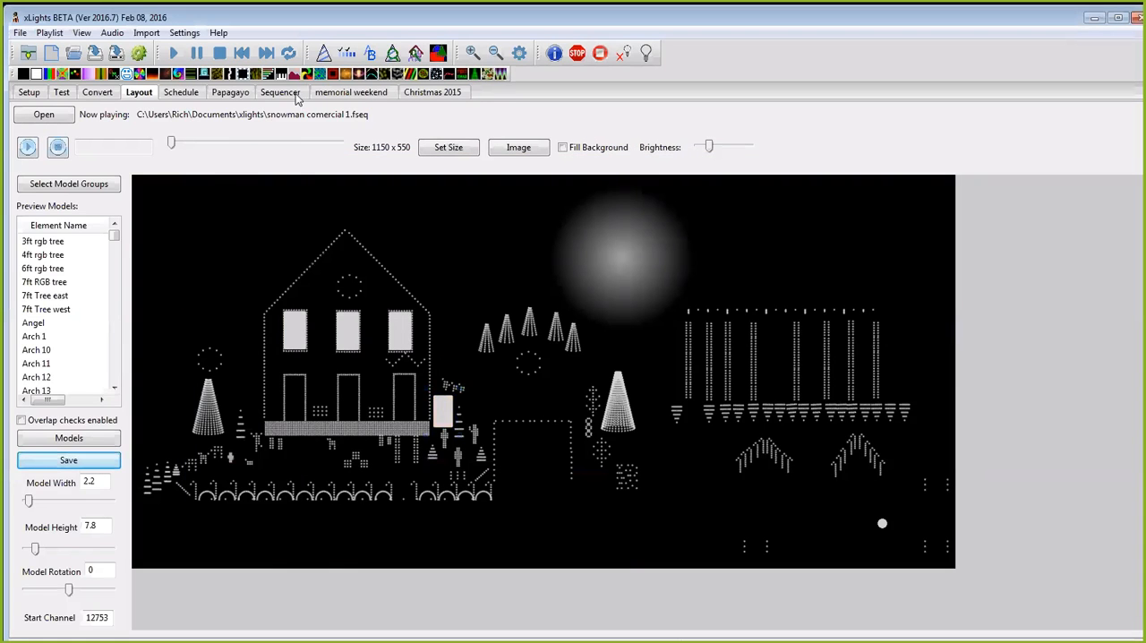
Step: Play the sequence from near its start in the Sequencer with a widened model preview, and stop playback
click(296, 94)
click(339, 232)
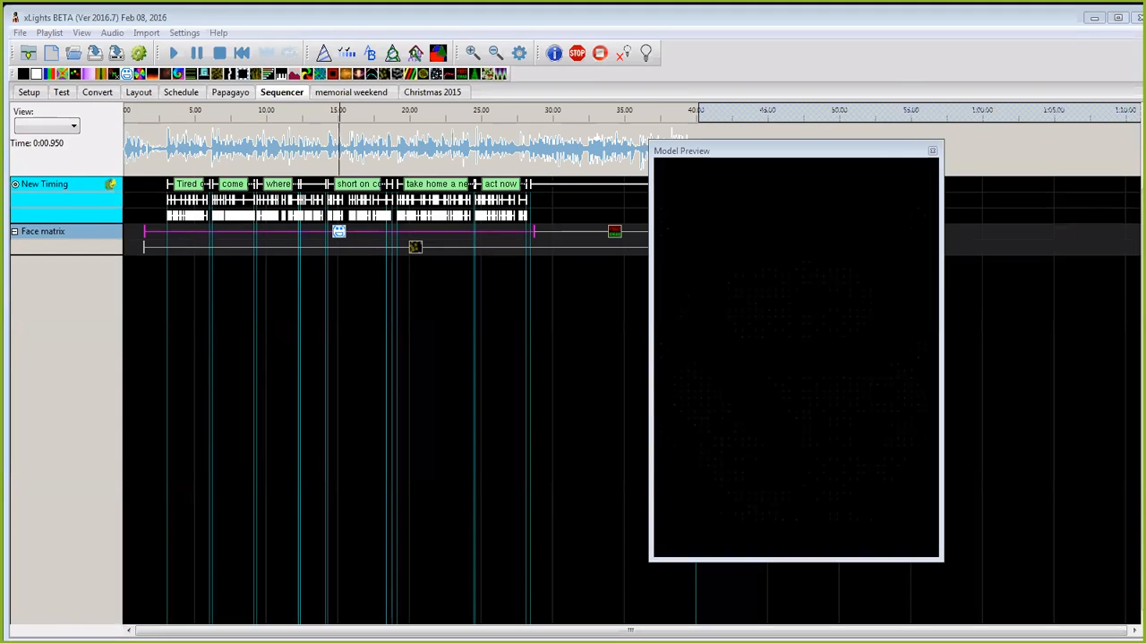
click(136, 119)
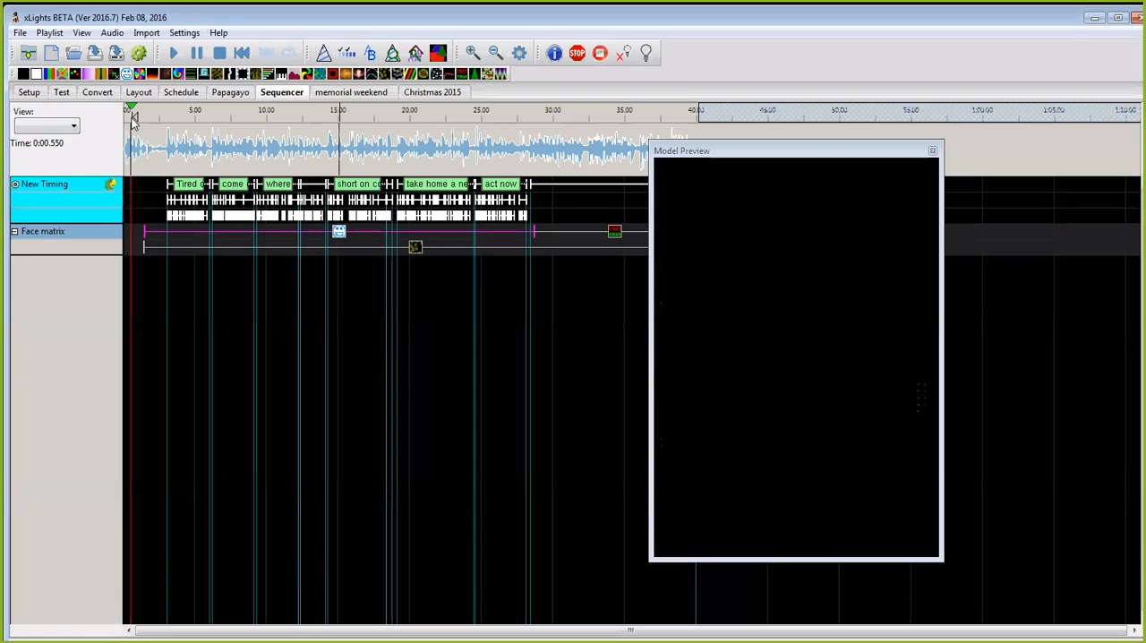
click(135, 117)
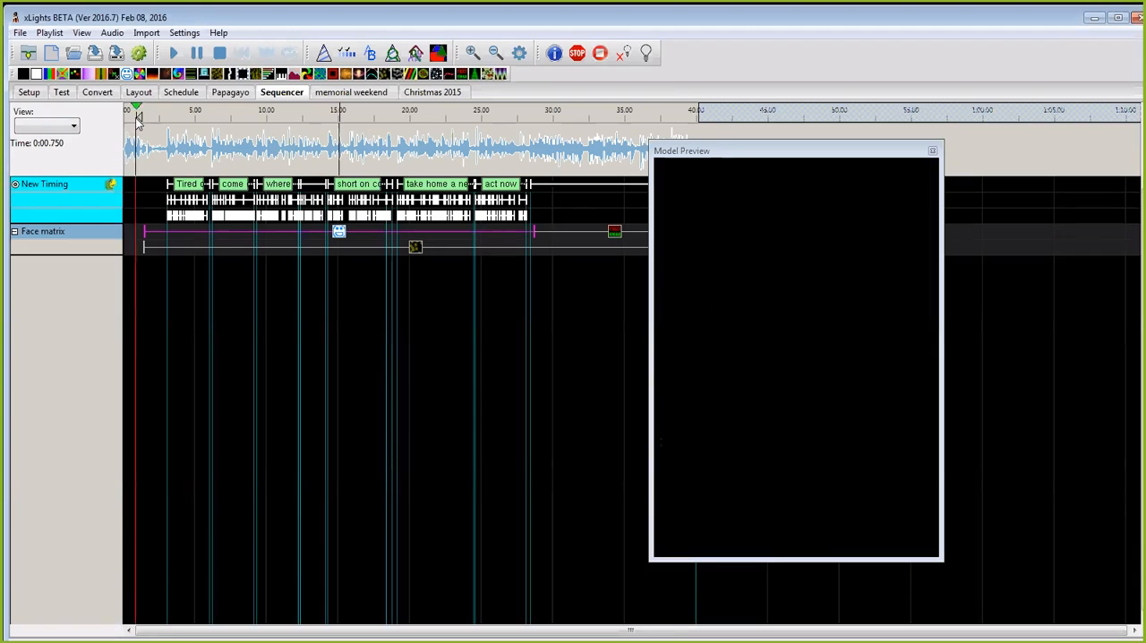
click(135, 145)
key(space)
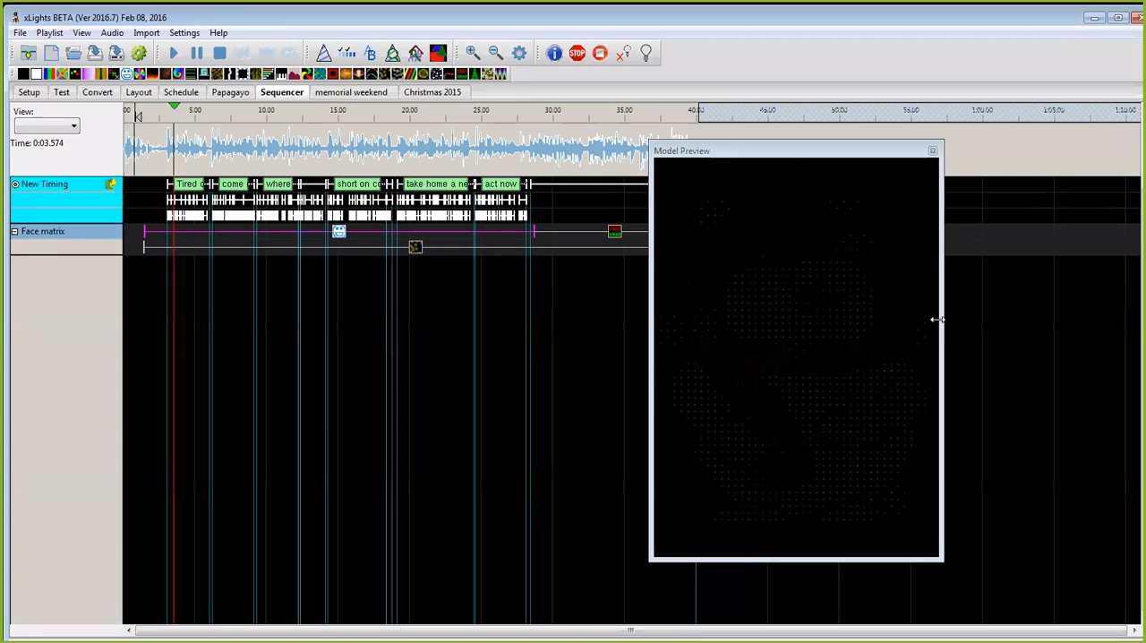
drag(941, 318, 963, 318)
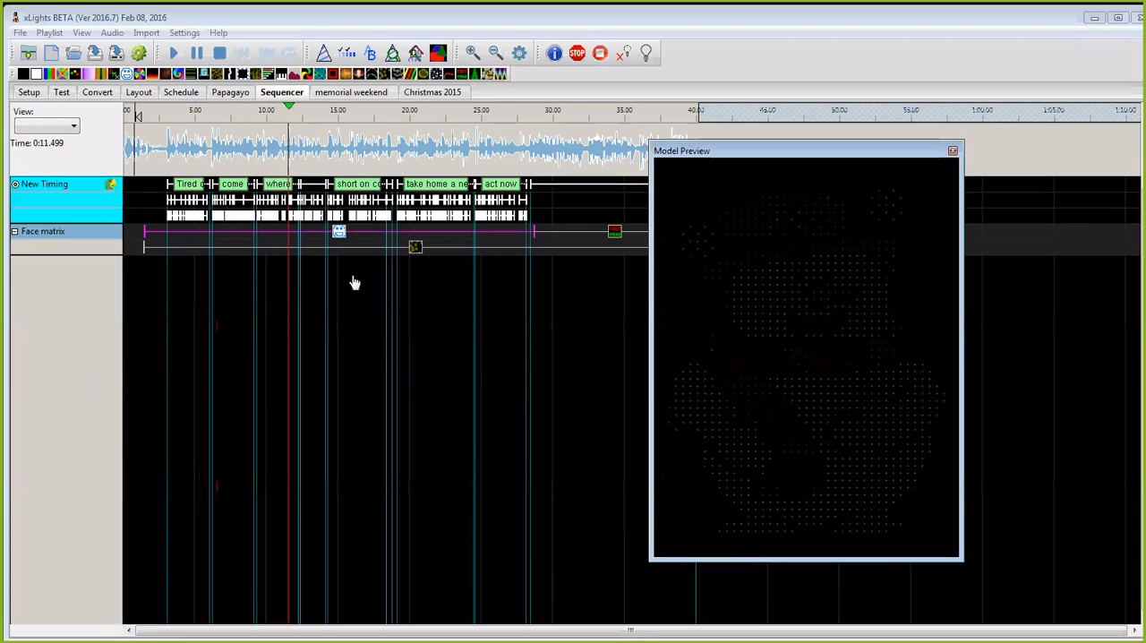
click(218, 57)
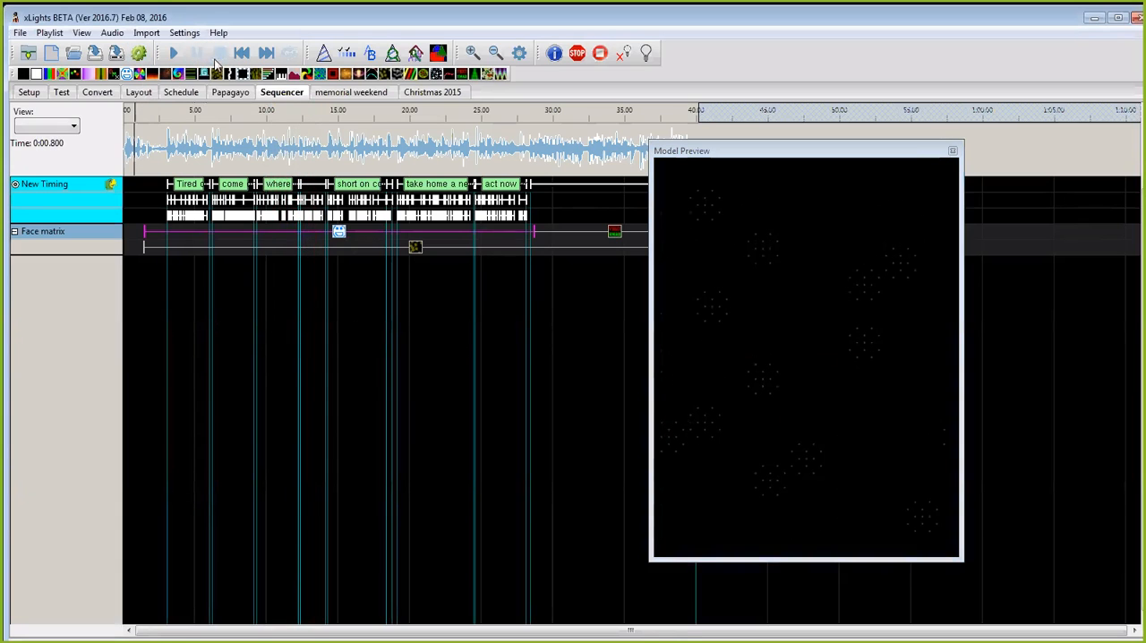
Step: Examine the Elf face's mouth image paths in the Face matrix model's face definition on the layout, and close the definition without changes
click(139, 94)
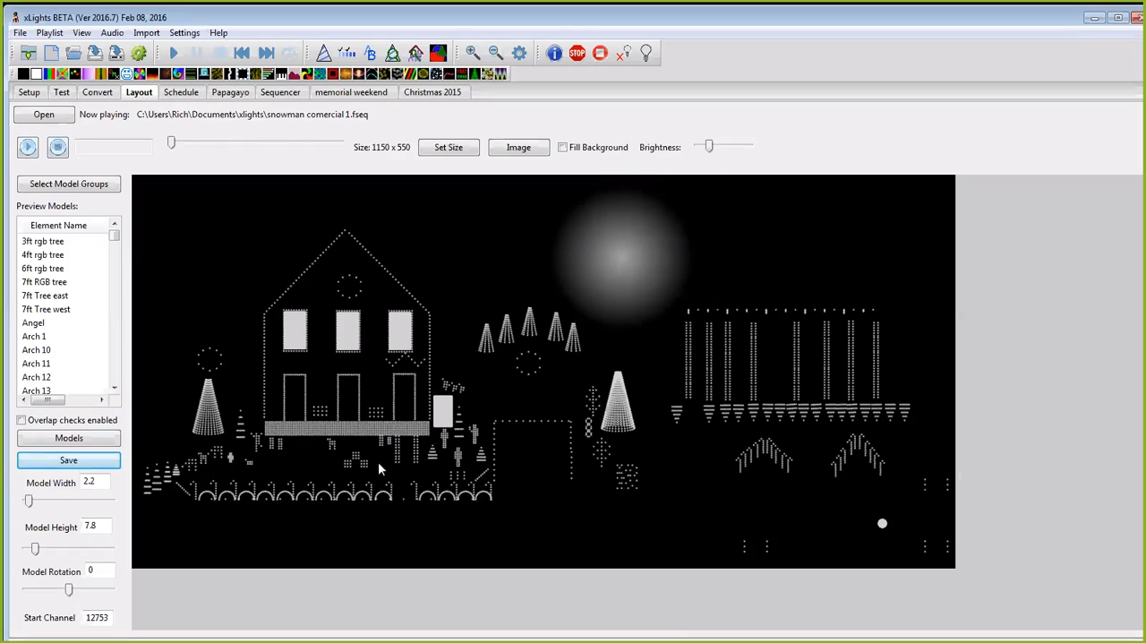
click(450, 408)
right_click(449, 401)
click(484, 411)
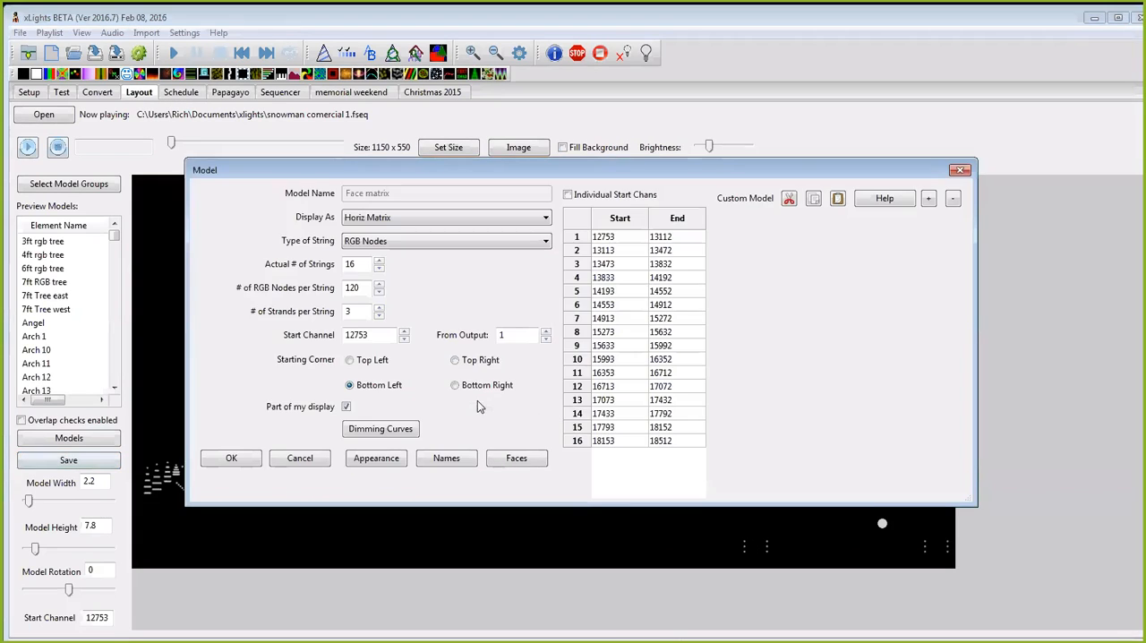
click(514, 460)
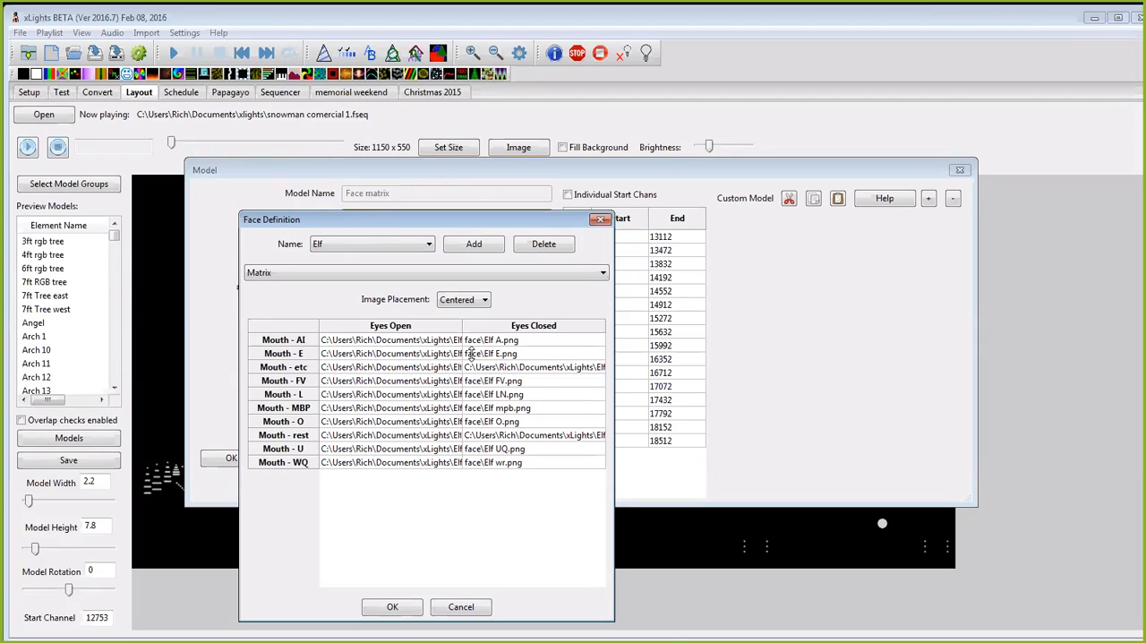
double_click(382, 356)
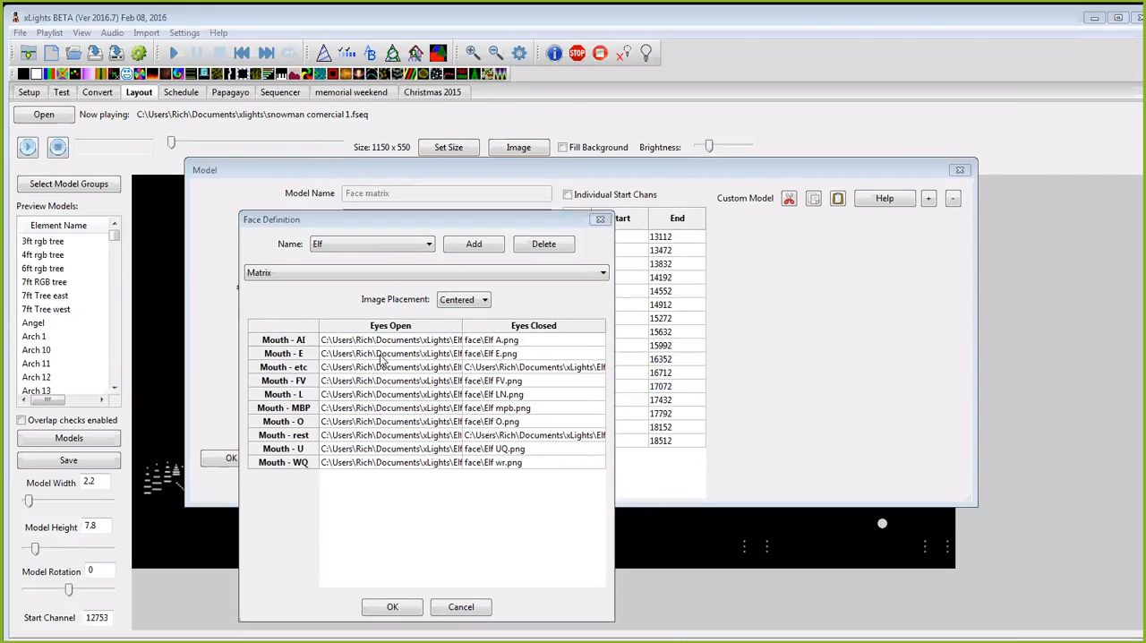
click(991, 620)
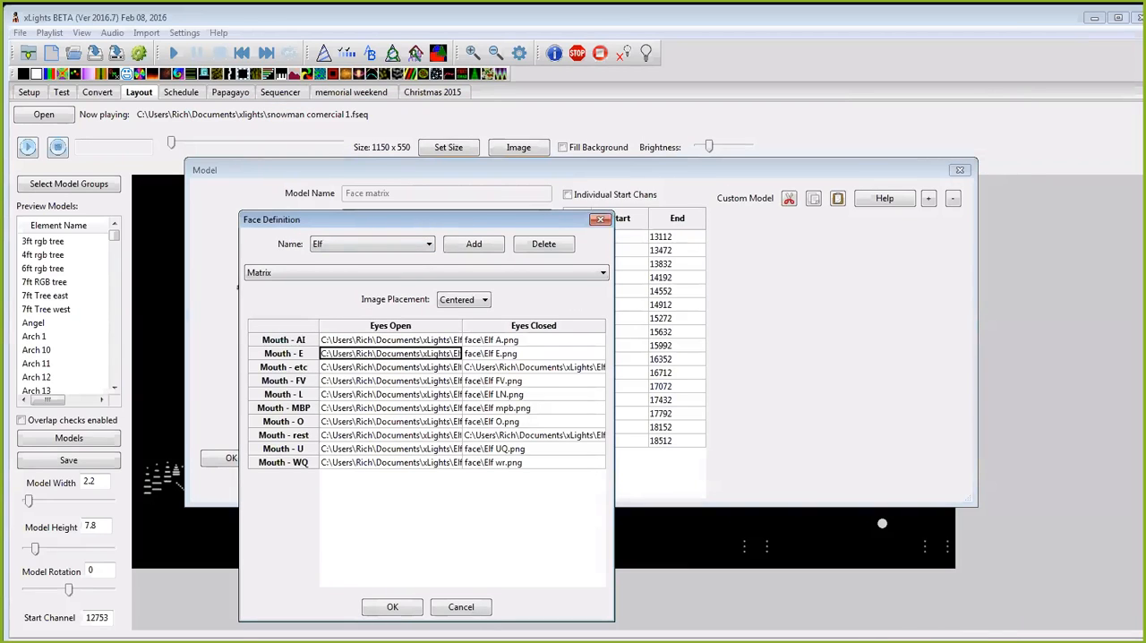
click(458, 607)
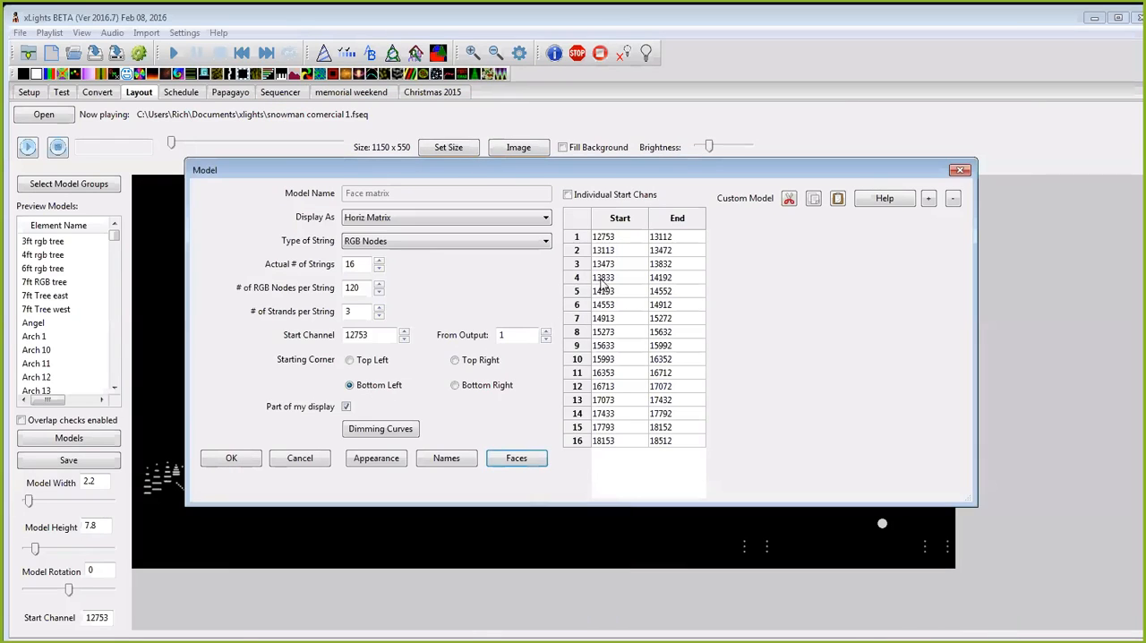
click(231, 458)
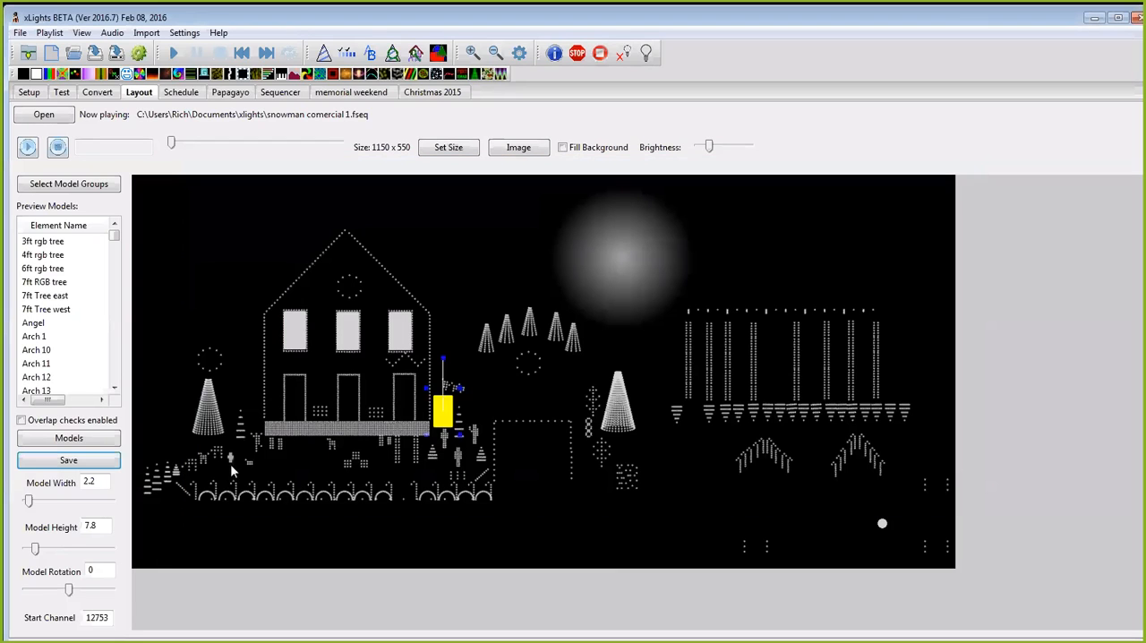
Step: Deselect the model on the layout, select the face effect in the Sequencer, and play the sequence from near its start briefly
click(507, 421)
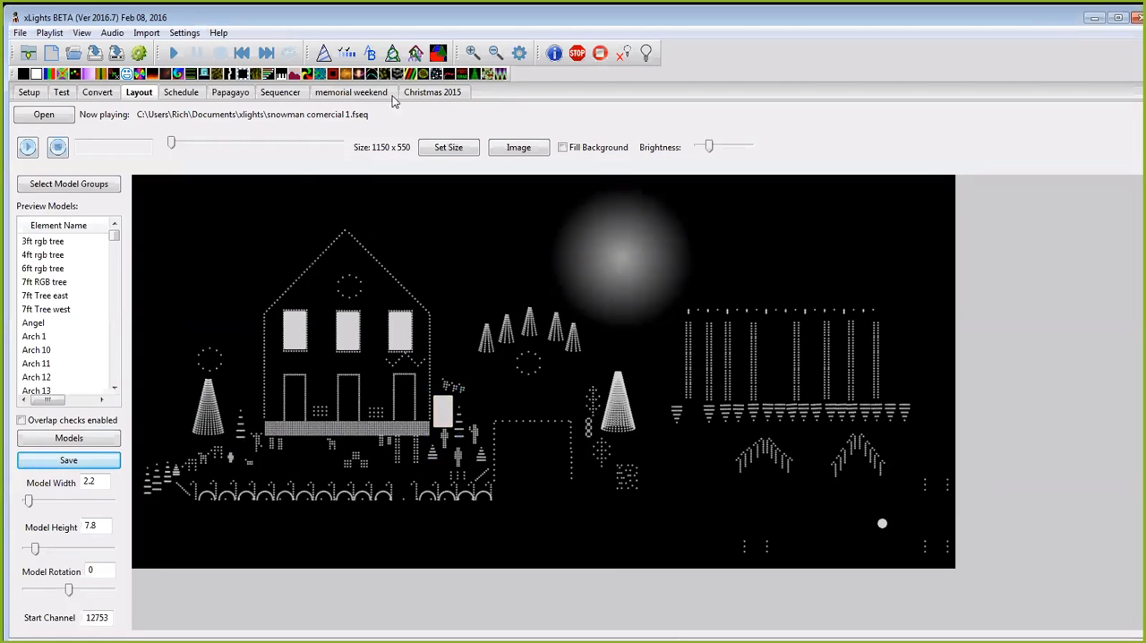
click(299, 93)
click(337, 234)
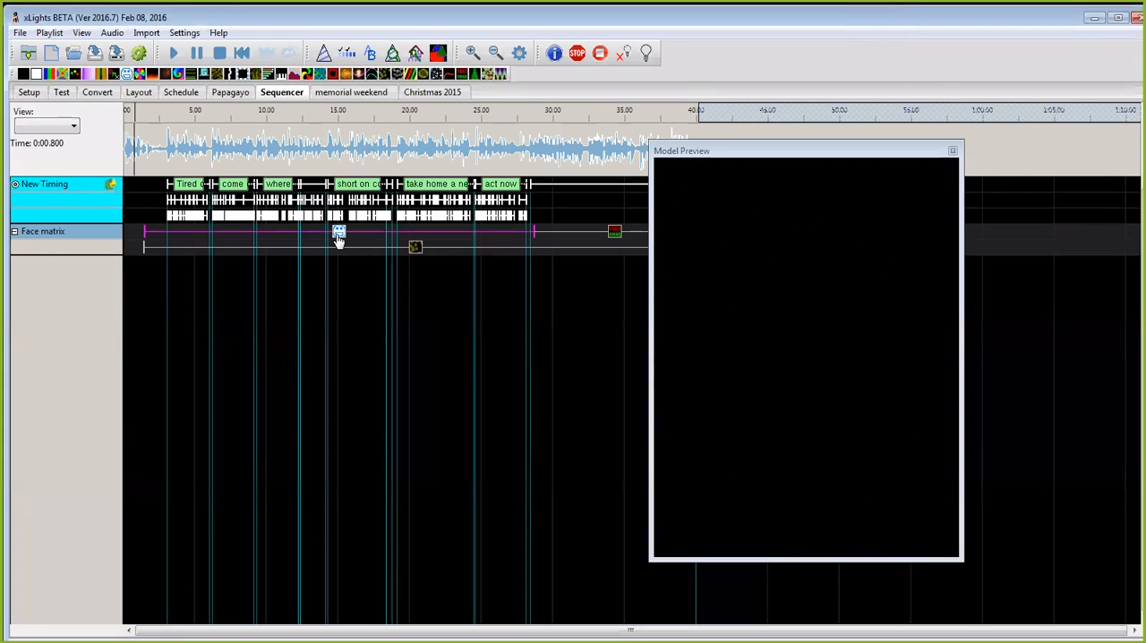
click(135, 149)
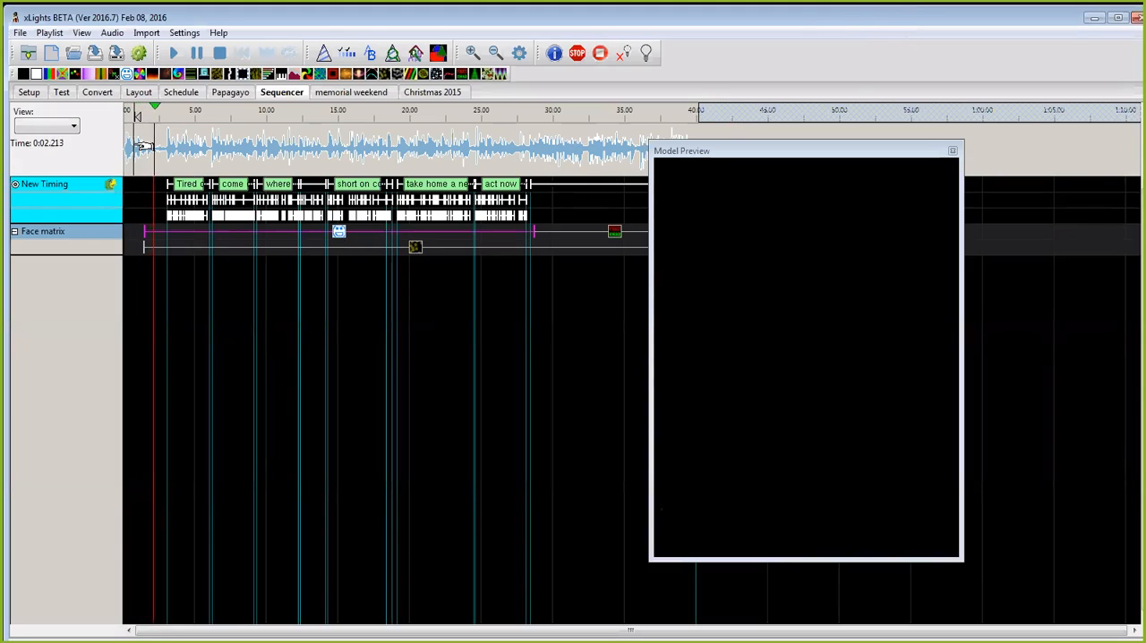
key(space)
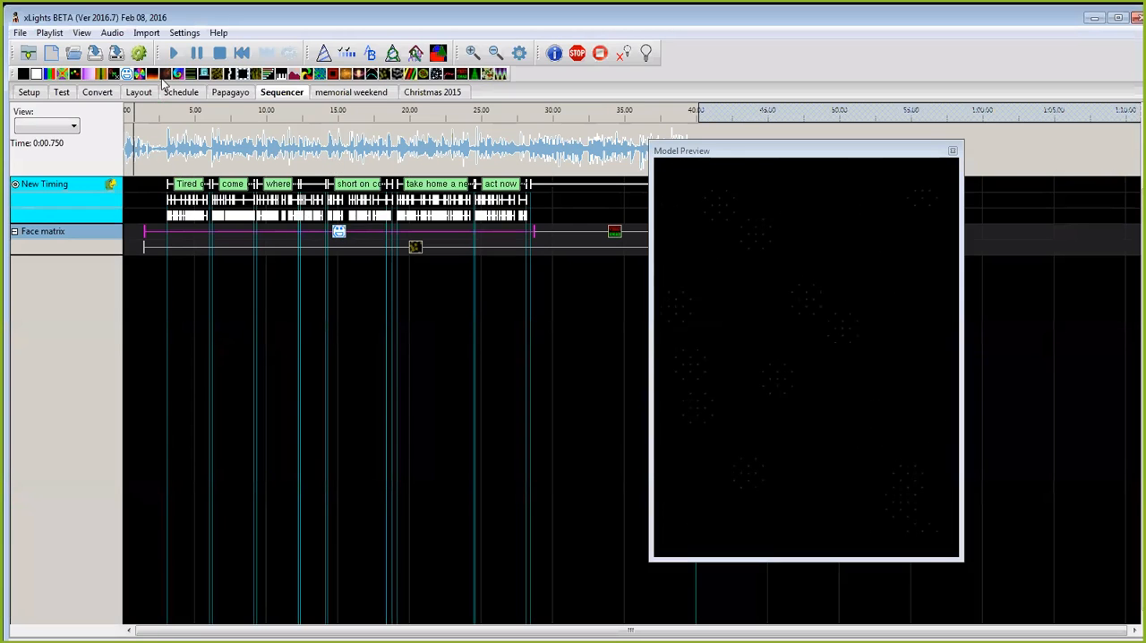
Step: Check the Elf image paths in the Face matrix model's face definition on the layout again, and close both dialogs without changes
click(139, 93)
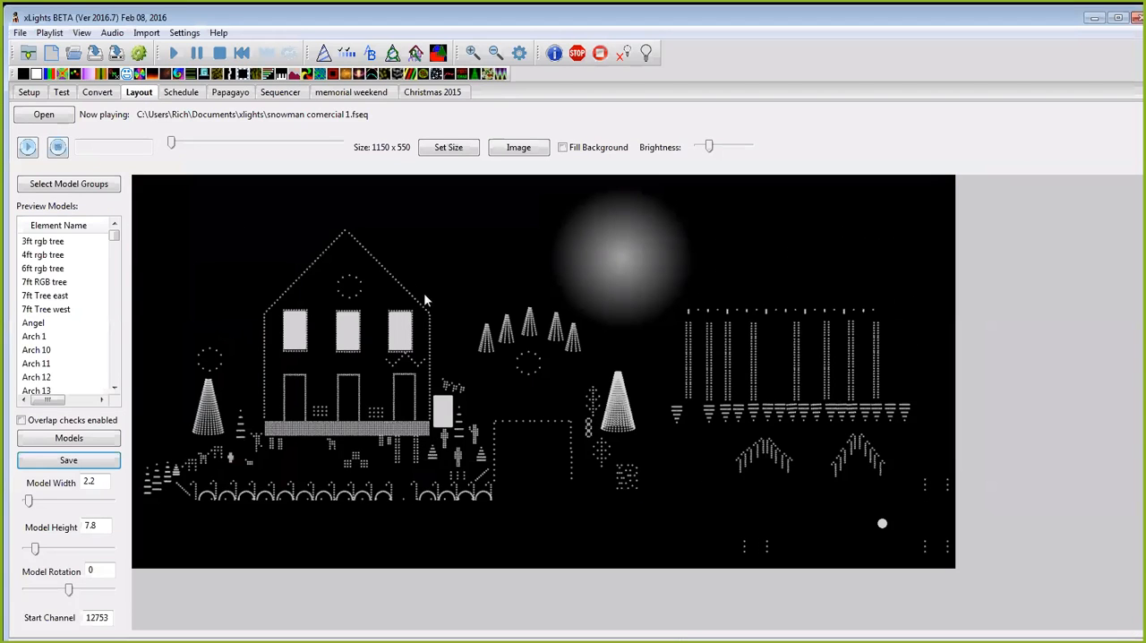
right_click(442, 410)
click(492, 412)
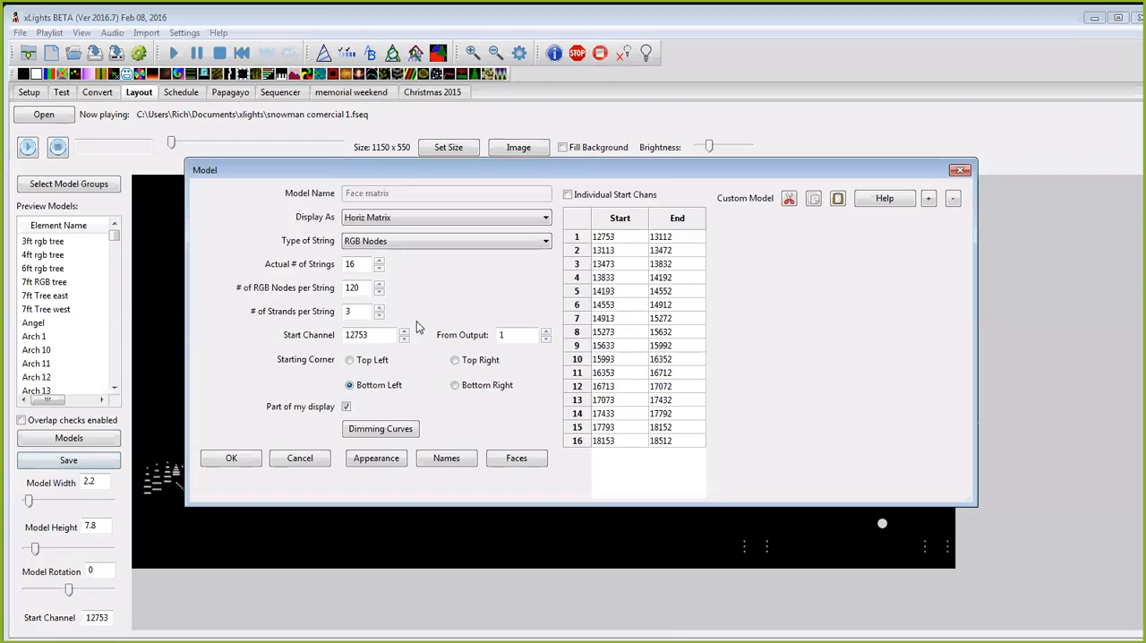
click(510, 459)
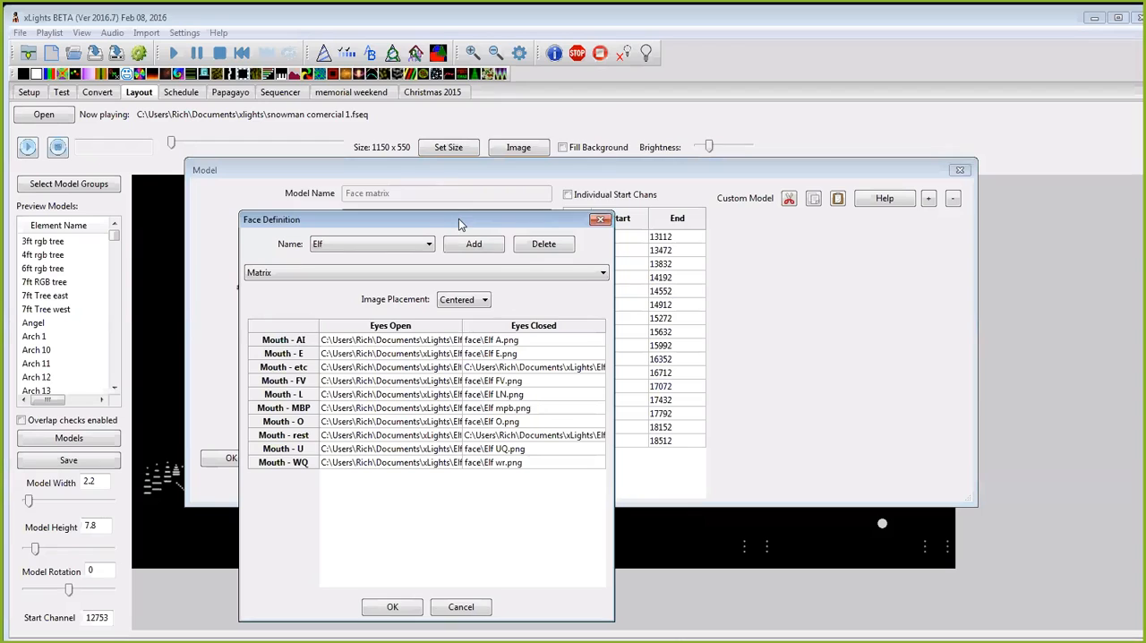
drag(462, 223, 460, 120)
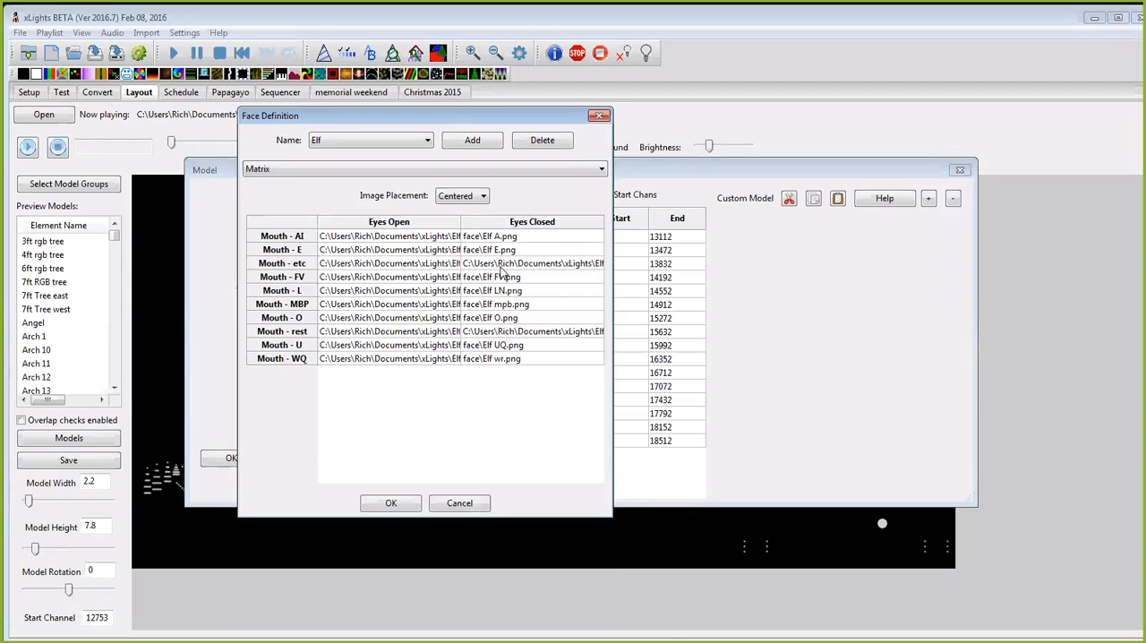
click(460, 503)
click(959, 170)
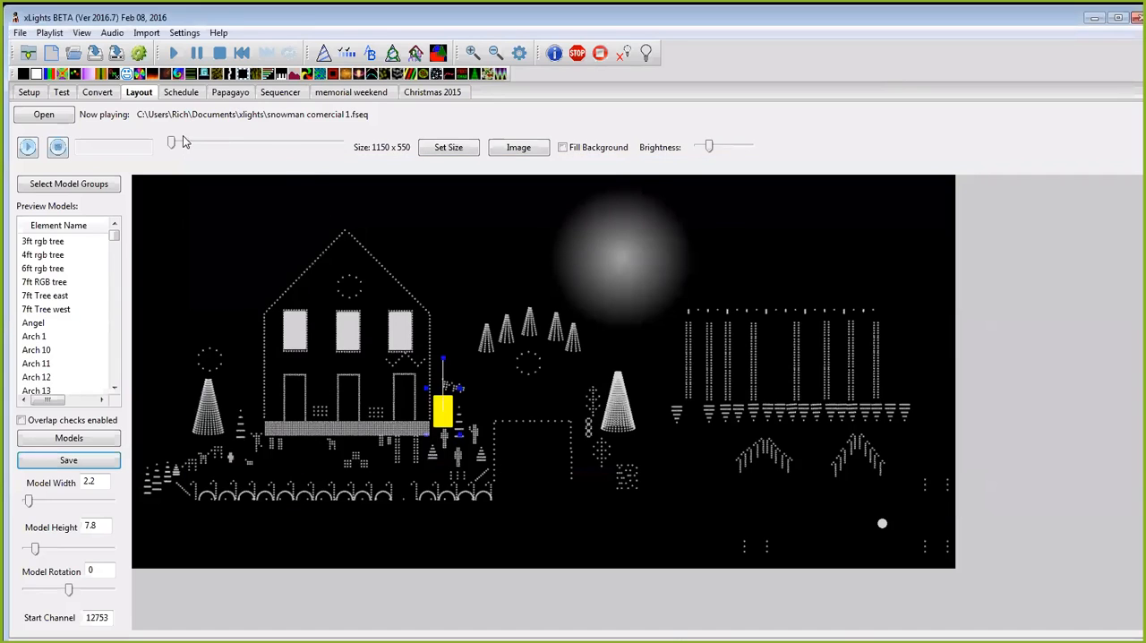
Step: Replay the sequence in the Sequencer to check the face in the model preview, and stop playback
click(285, 93)
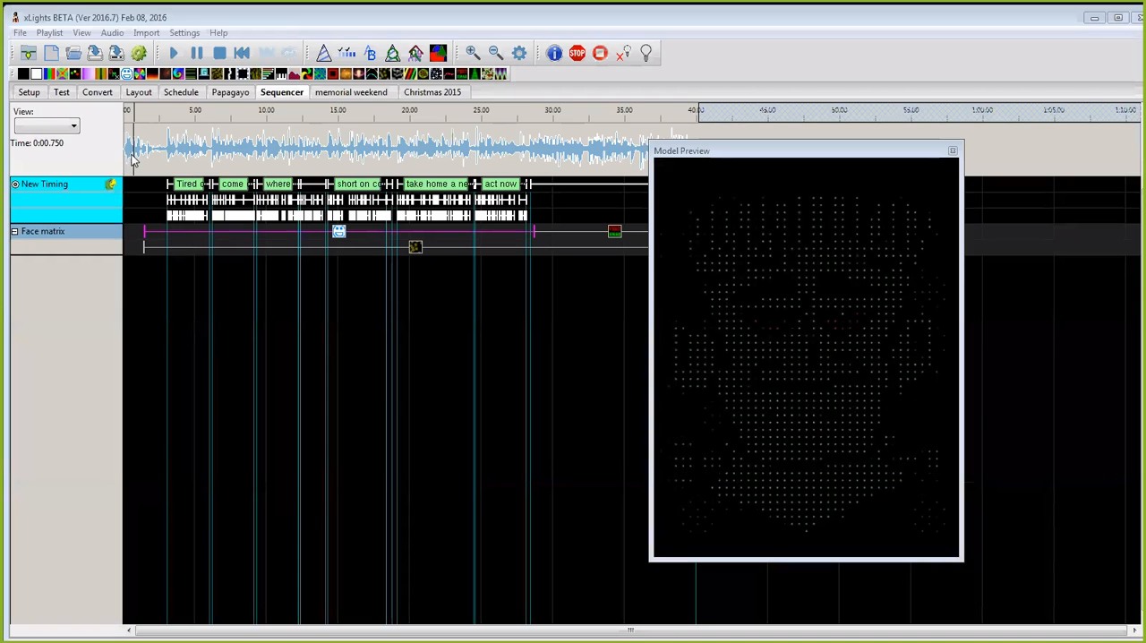
key(space)
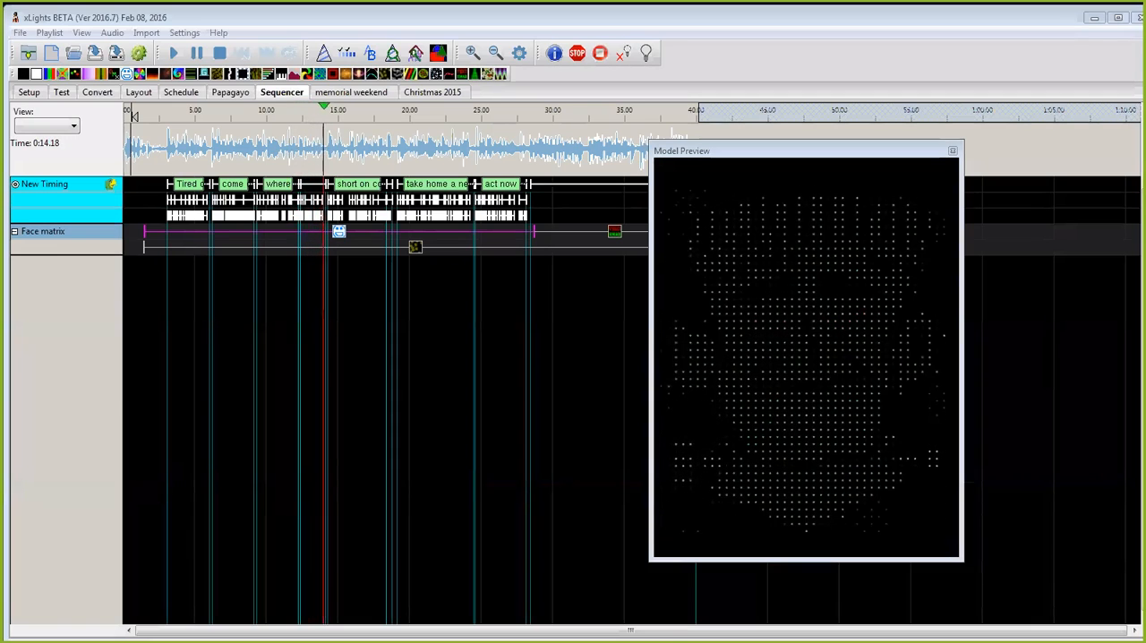
click(219, 55)
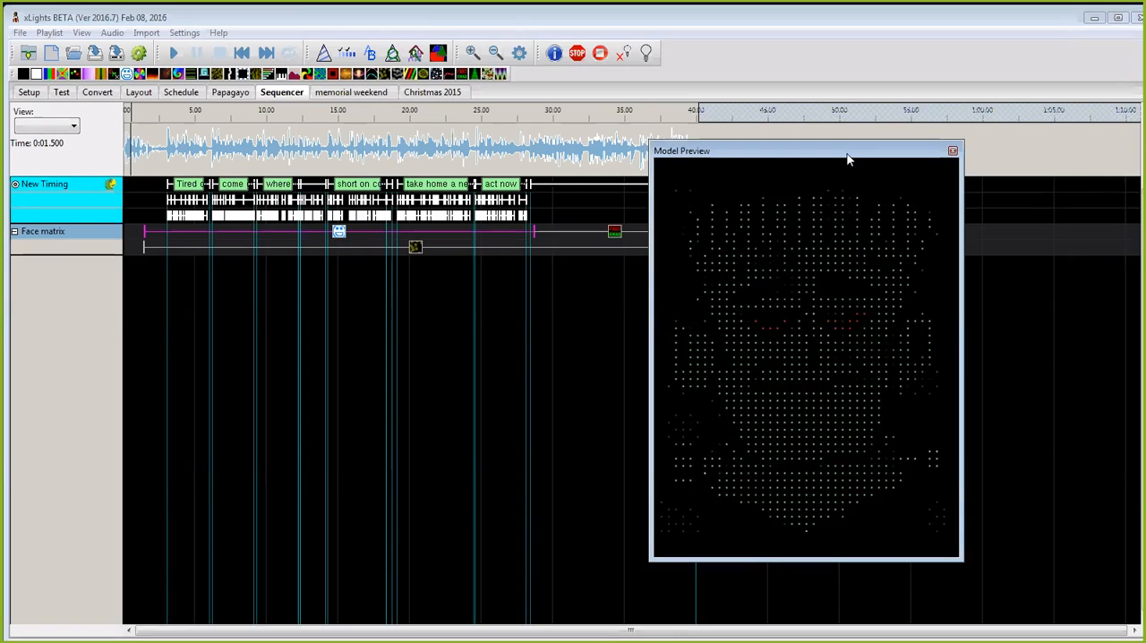
Step: Move the model preview clear of the sequence timeline and restore the main window from its maximized size
drag(848, 159, 965, 176)
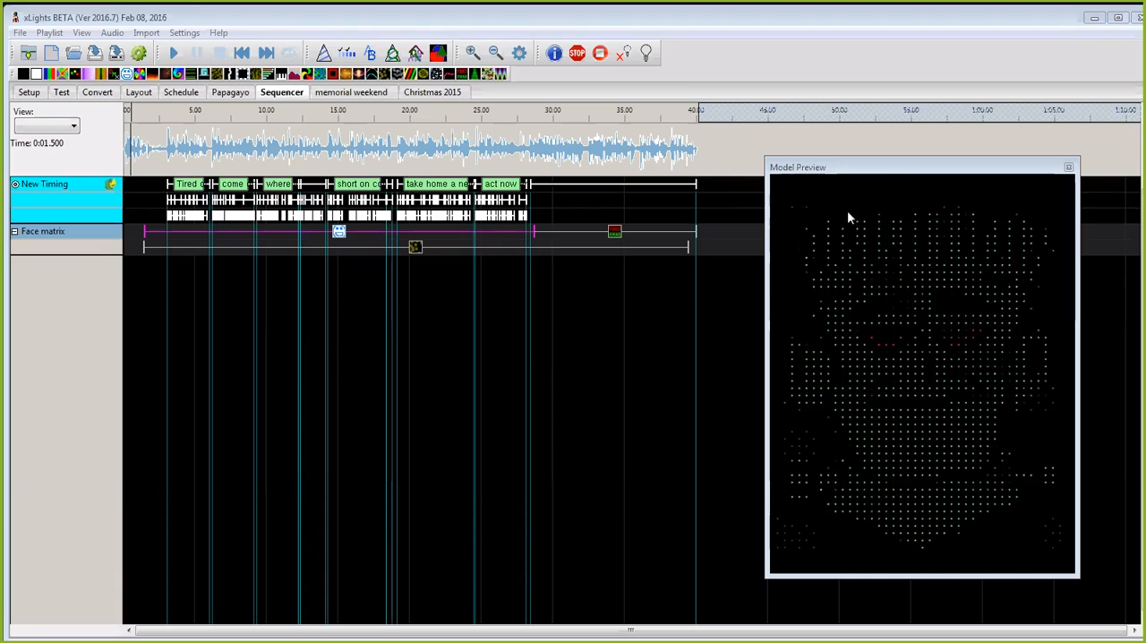
click(928, 171)
drag(928, 171, 959, 147)
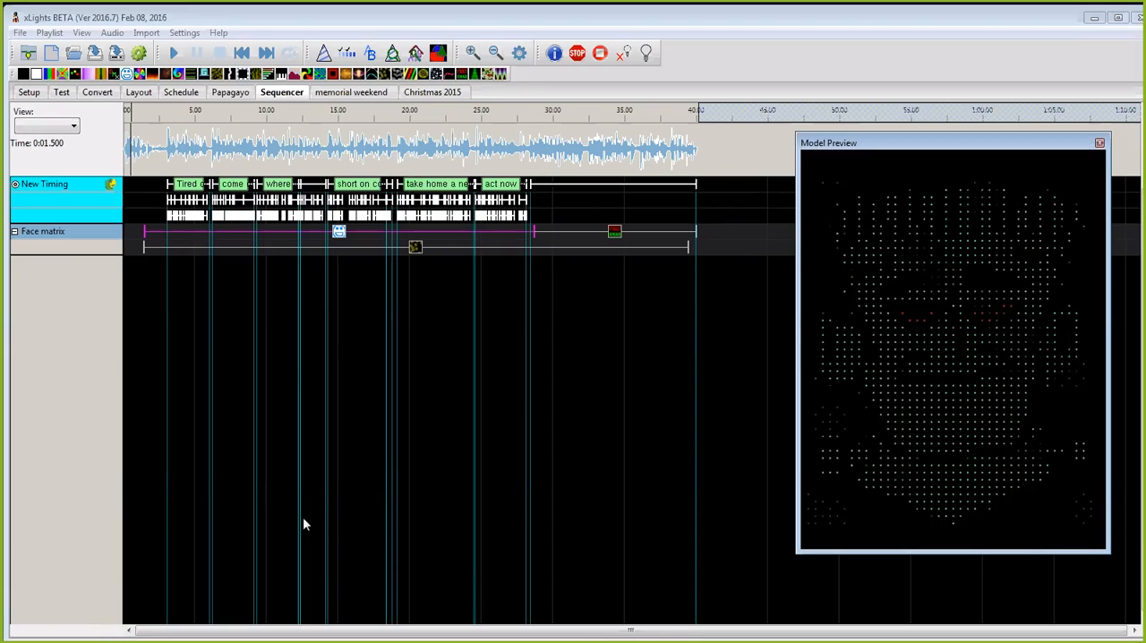
double_click(901, 27)
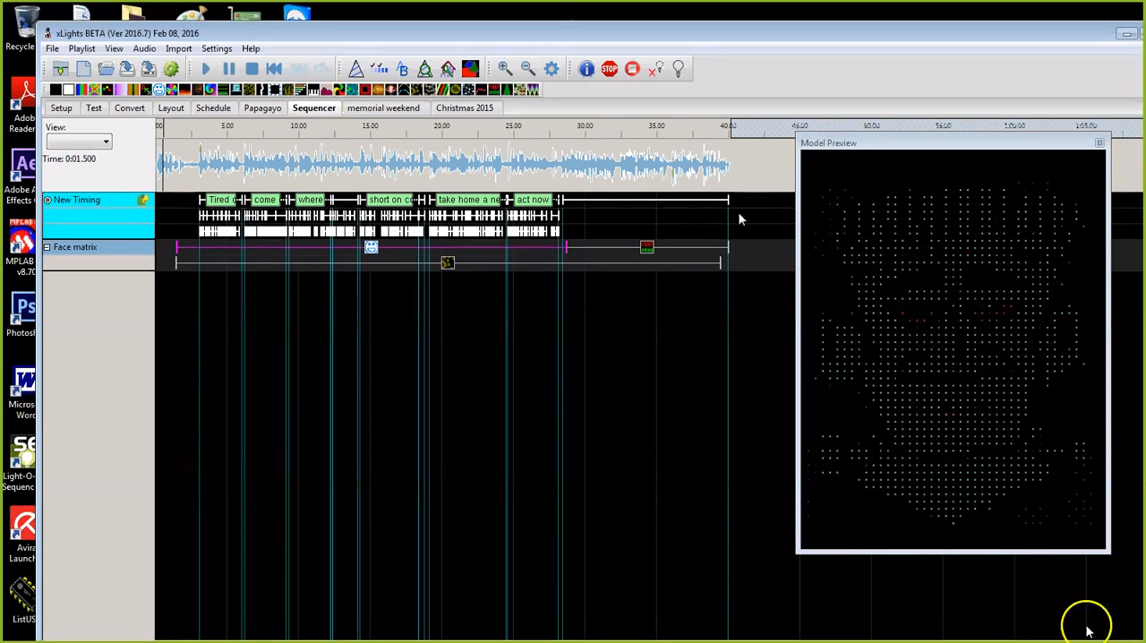
Step: Shorten the Face matrix's closing text effect to end at about 37 s and add a Pictures effect after it, with New Timing deactivated
drag(728, 248, 698, 251)
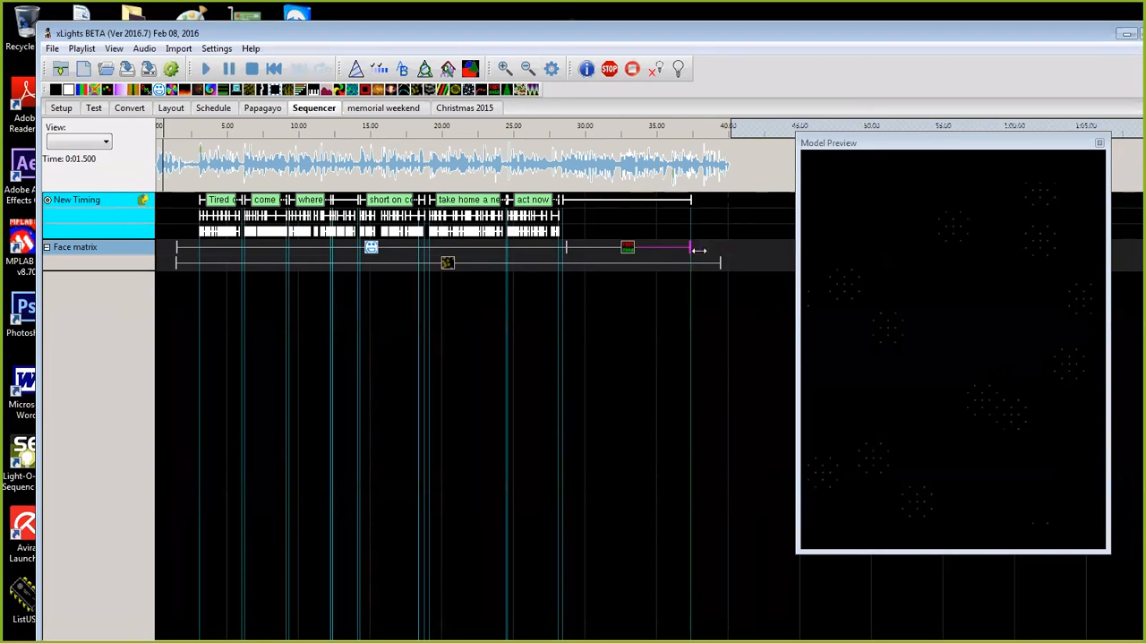
click(48, 201)
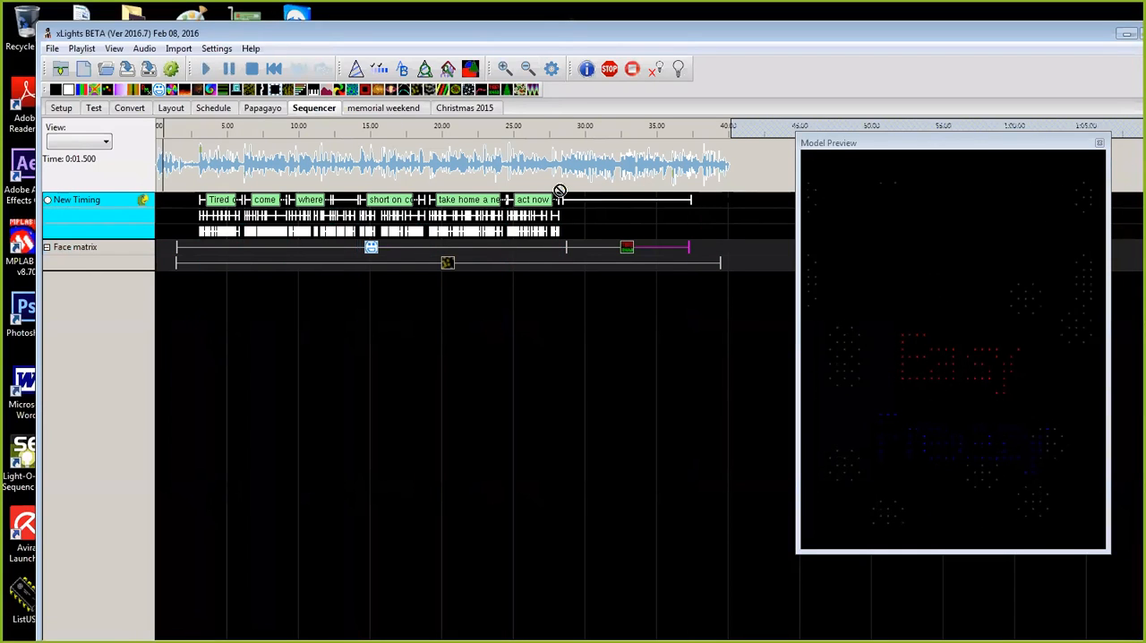
drag(610, 229, 707, 249)
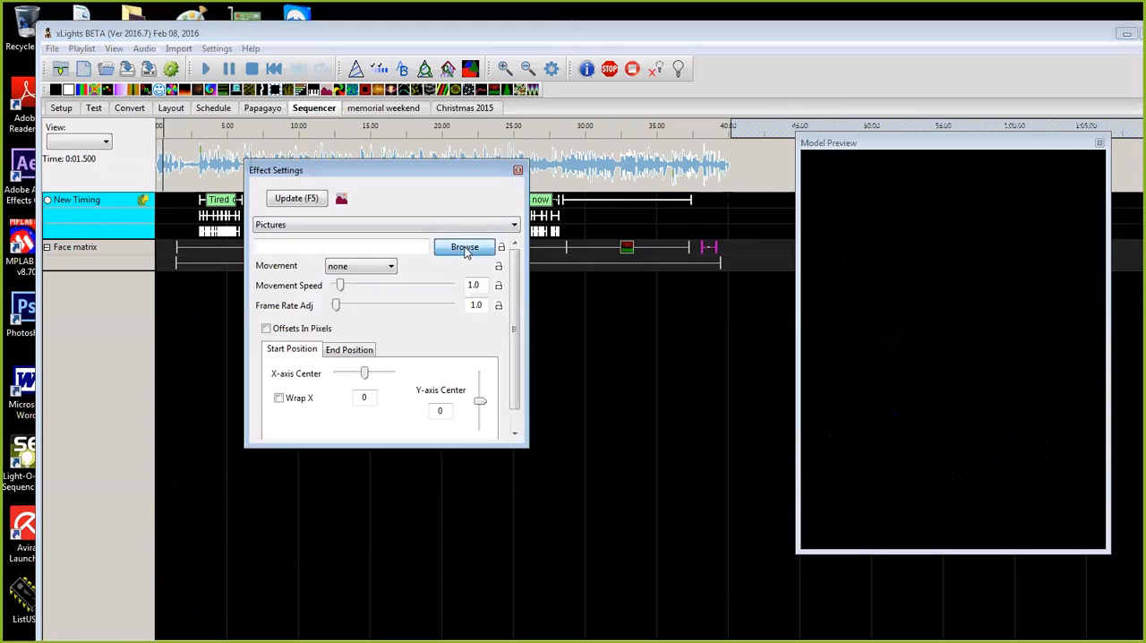
Step: Set the Pictures effect's image to Girl elf head left from the Faces\Girl Elf 2 folder
click(465, 250)
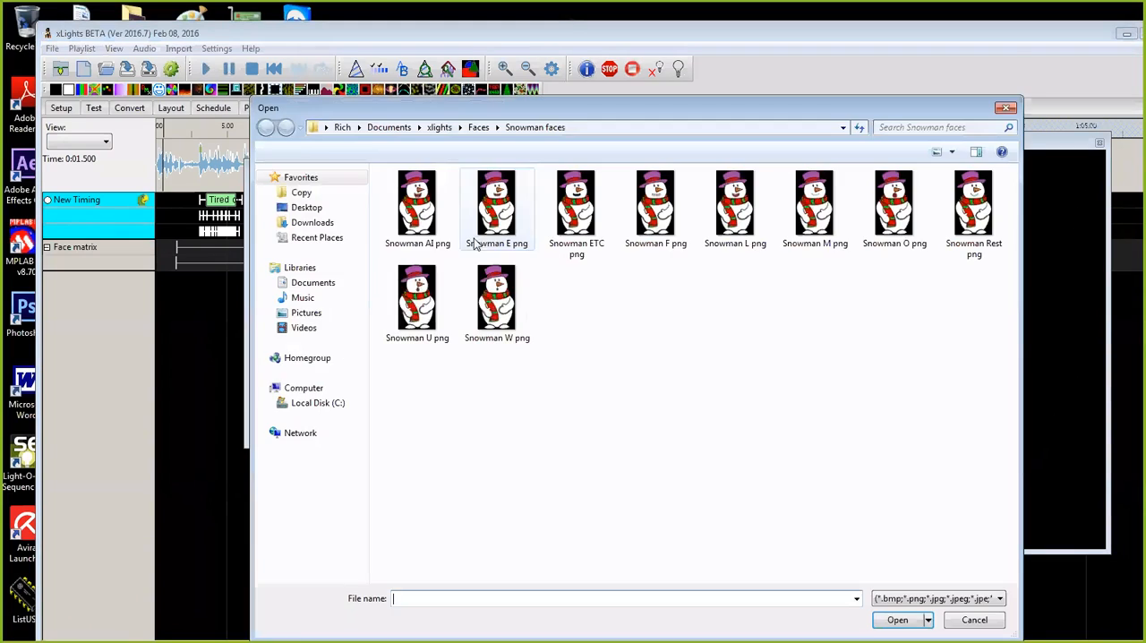
key(alt+Tab)
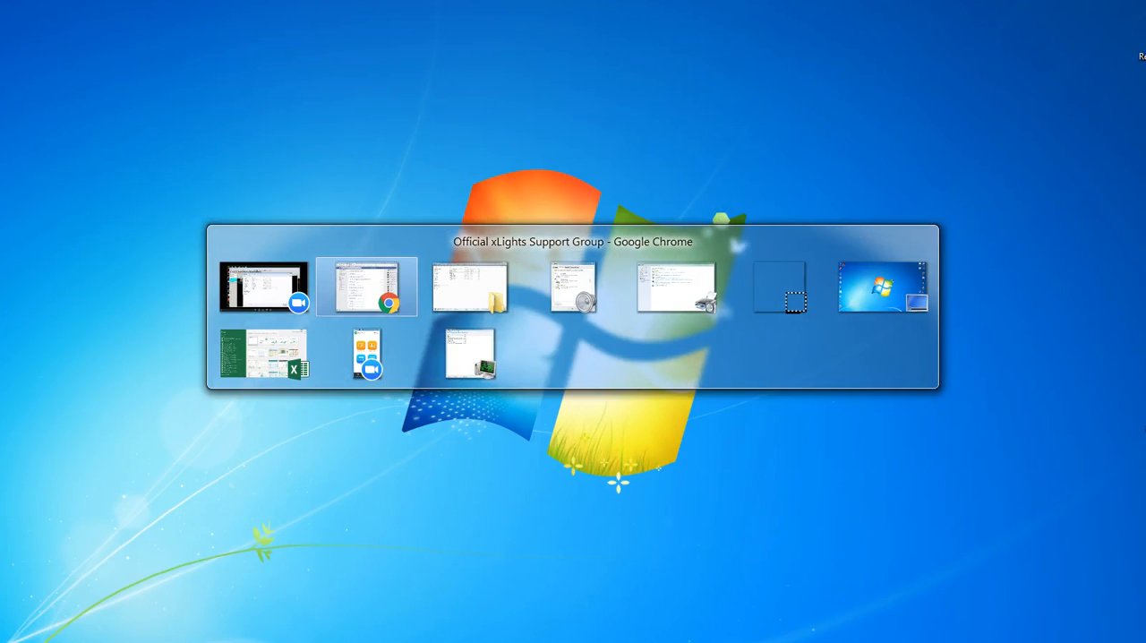
click(328, 405)
double_click(407, 224)
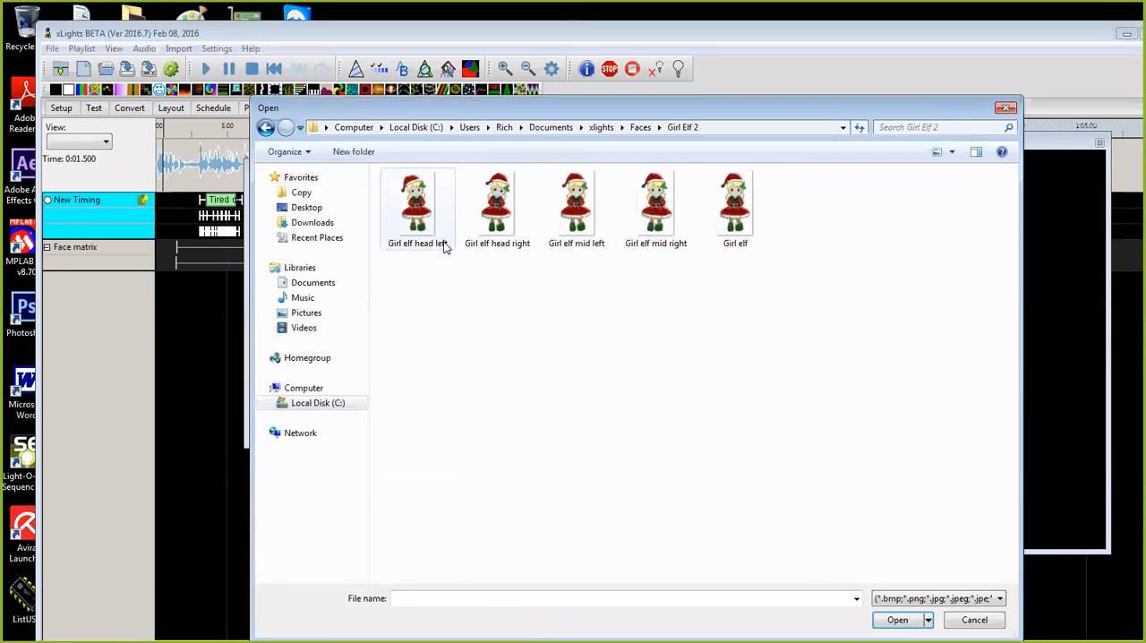
double_click(414, 222)
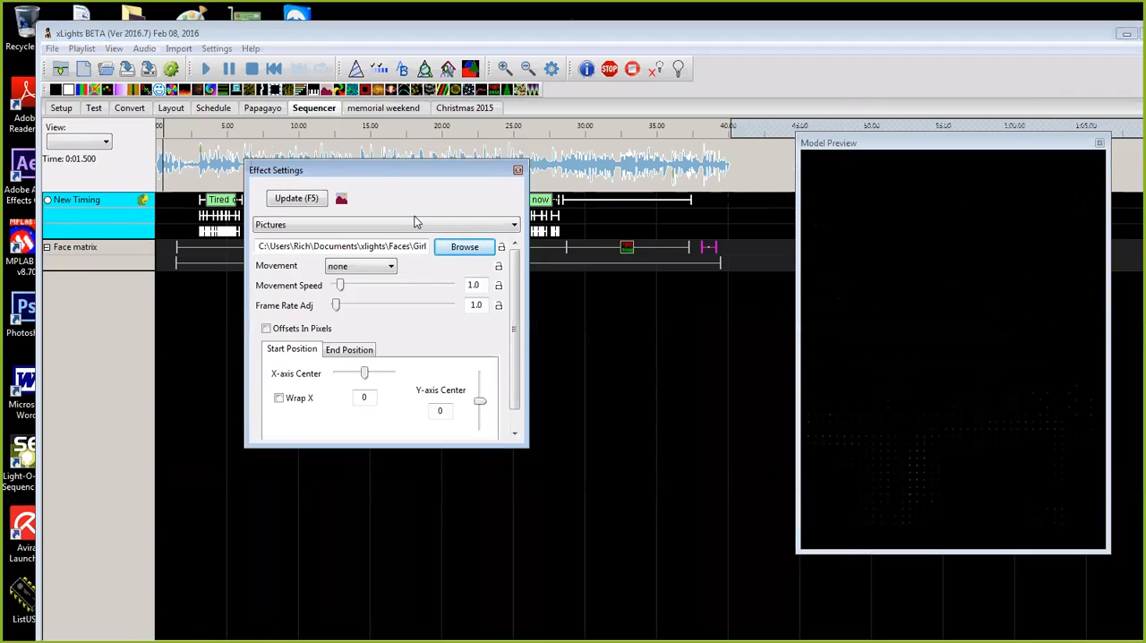
Step: Browse the Girl Elf 2 images and the Documents\Christmas 16 folder from the Pictures effect's image picker, and cancel without choosing a file
click(464, 248)
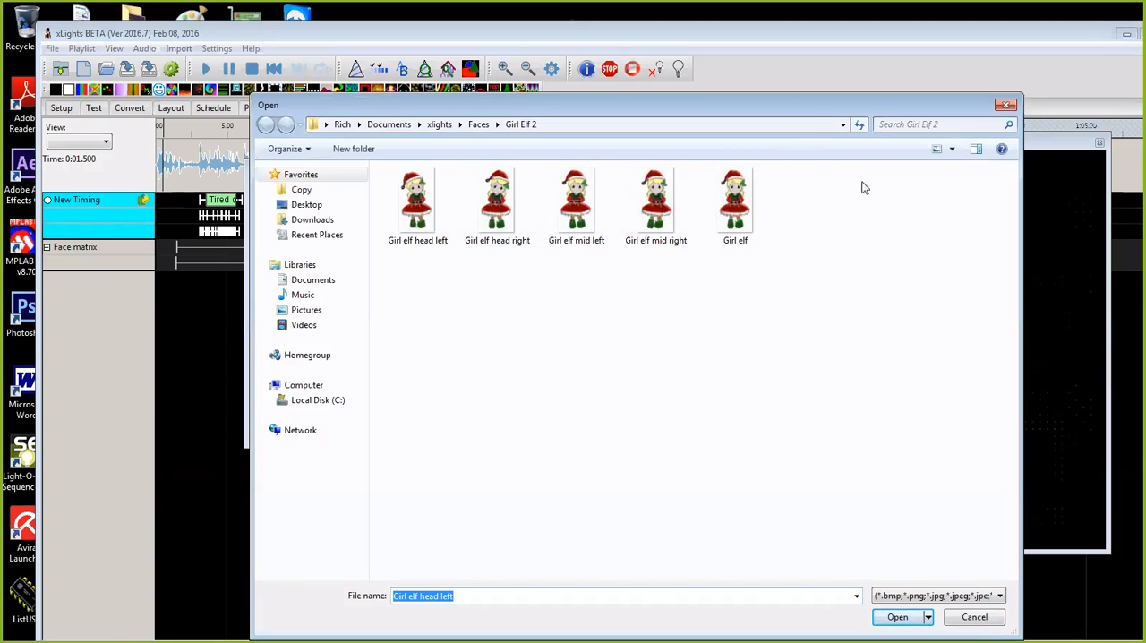
click(976, 617)
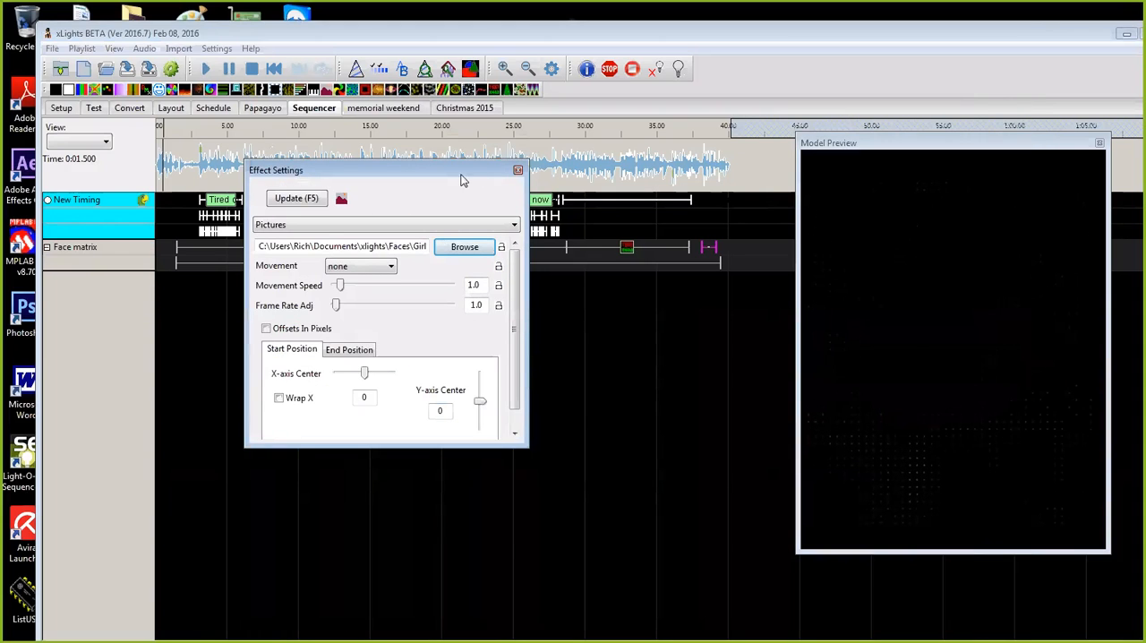
click(518, 170)
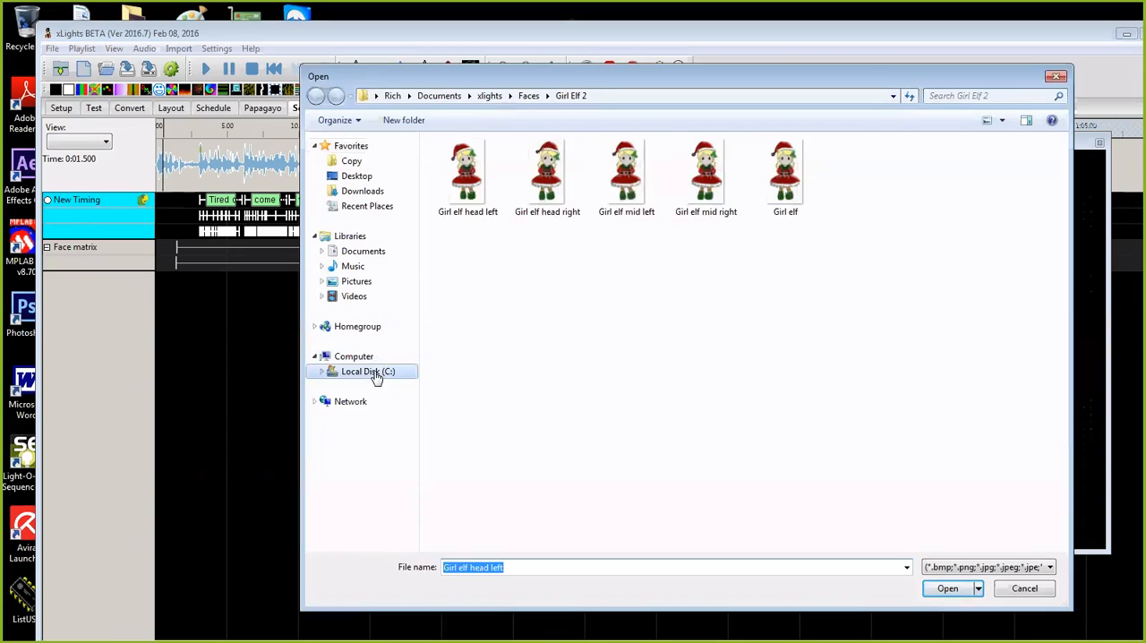
click(377, 374)
double_click(459, 303)
double_click(458, 195)
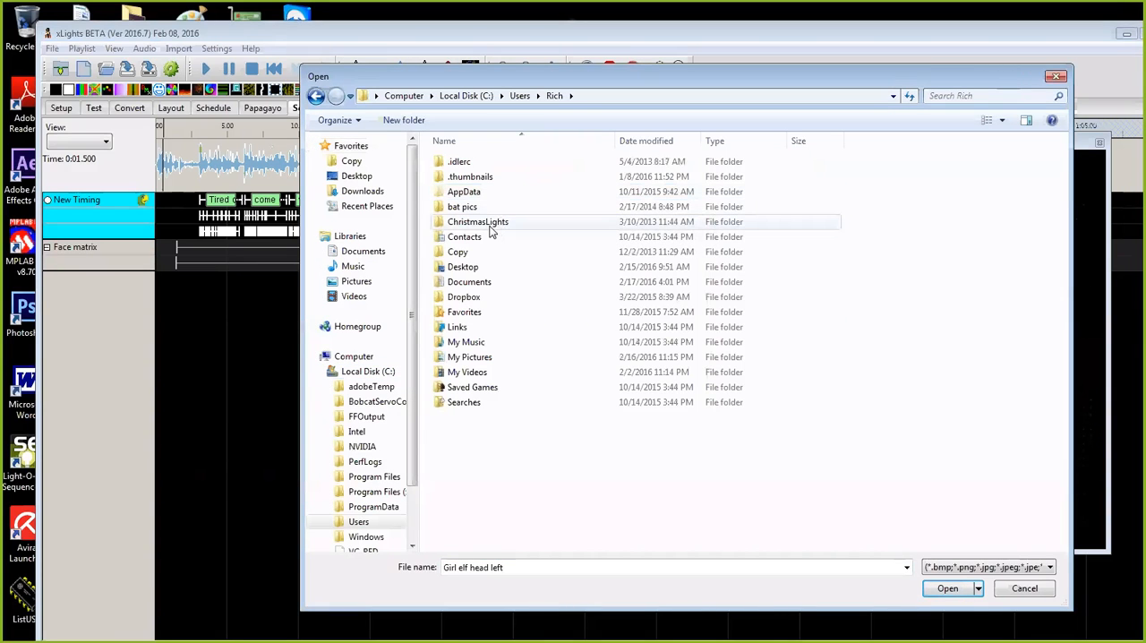
double_click(468, 281)
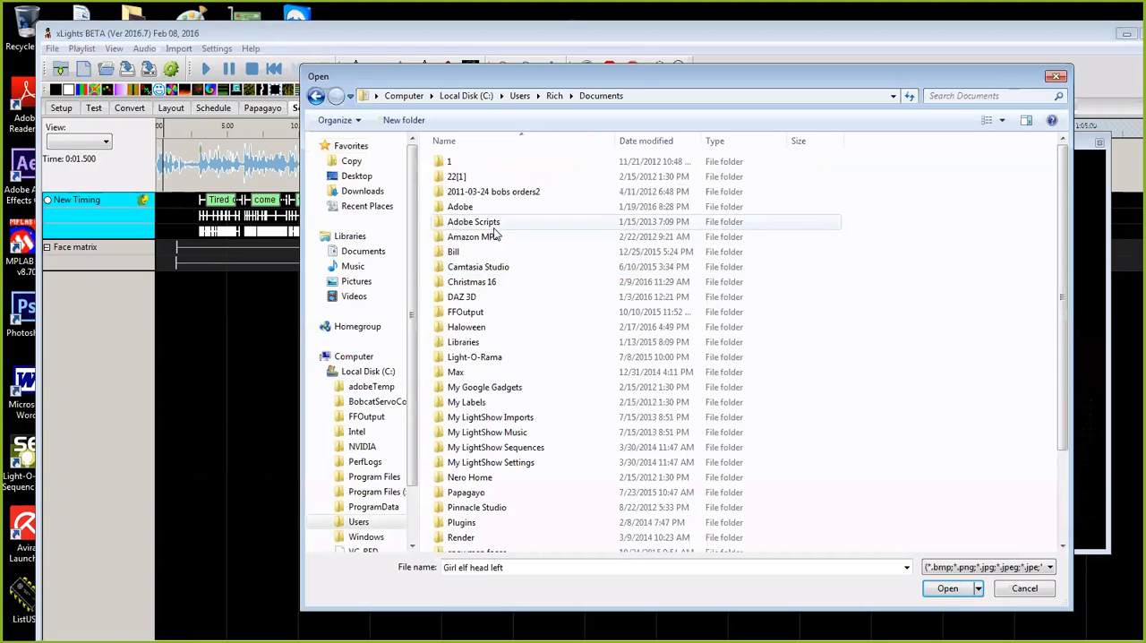
double_click(484, 283)
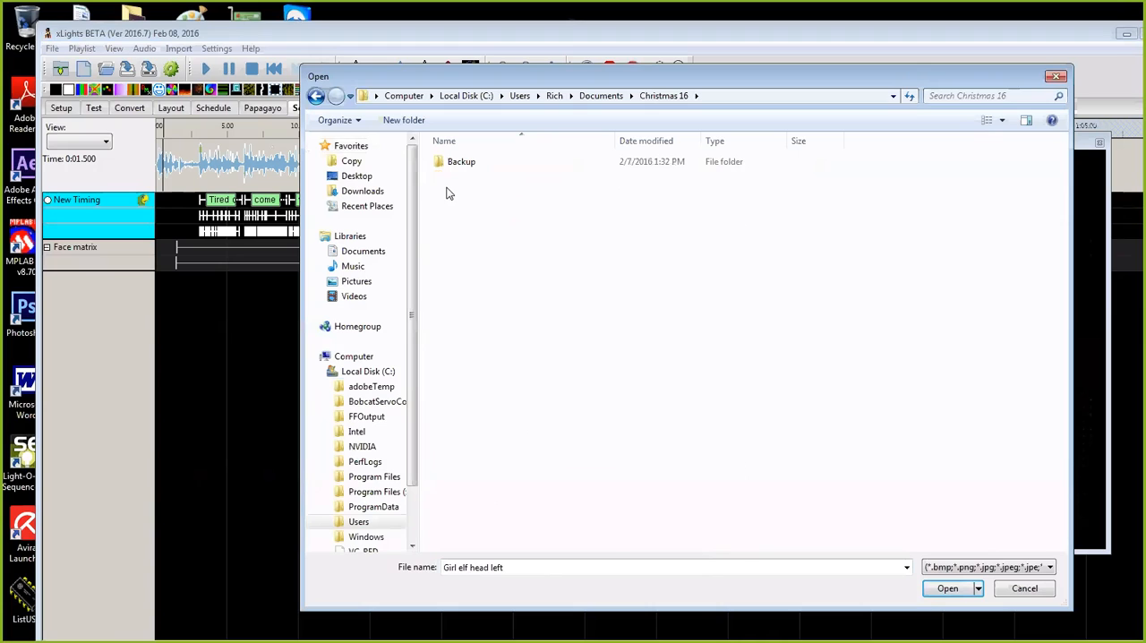
click(317, 96)
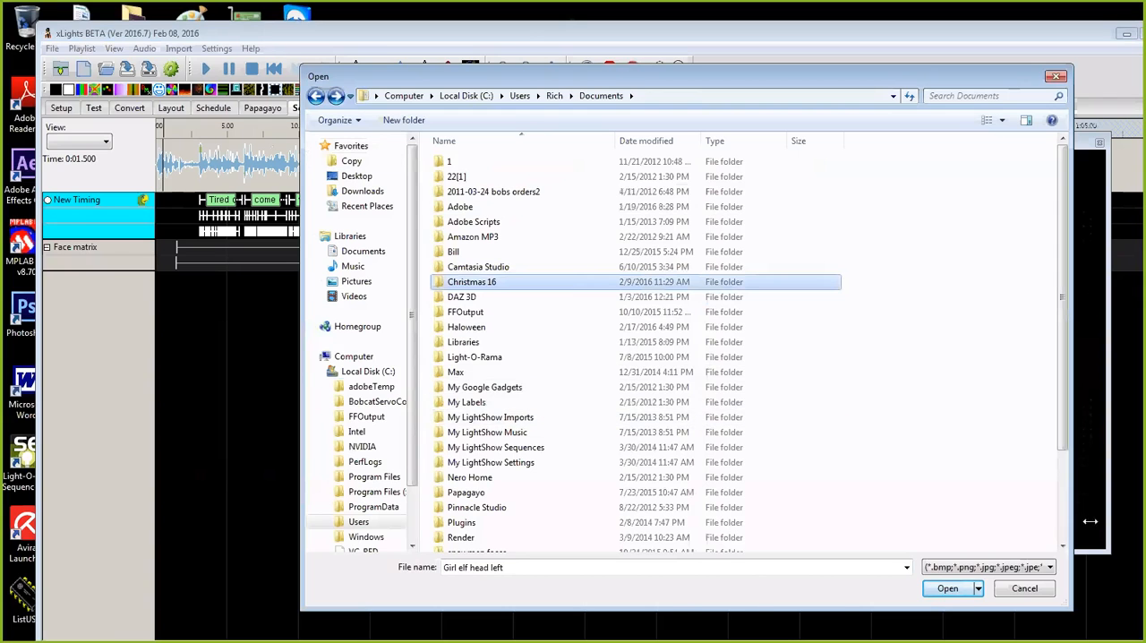
click(1036, 586)
Step: Switch the show directory to the Documents\Christmas 16 folder, discarding the open sequence's changes and saving the models
click(70, 108)
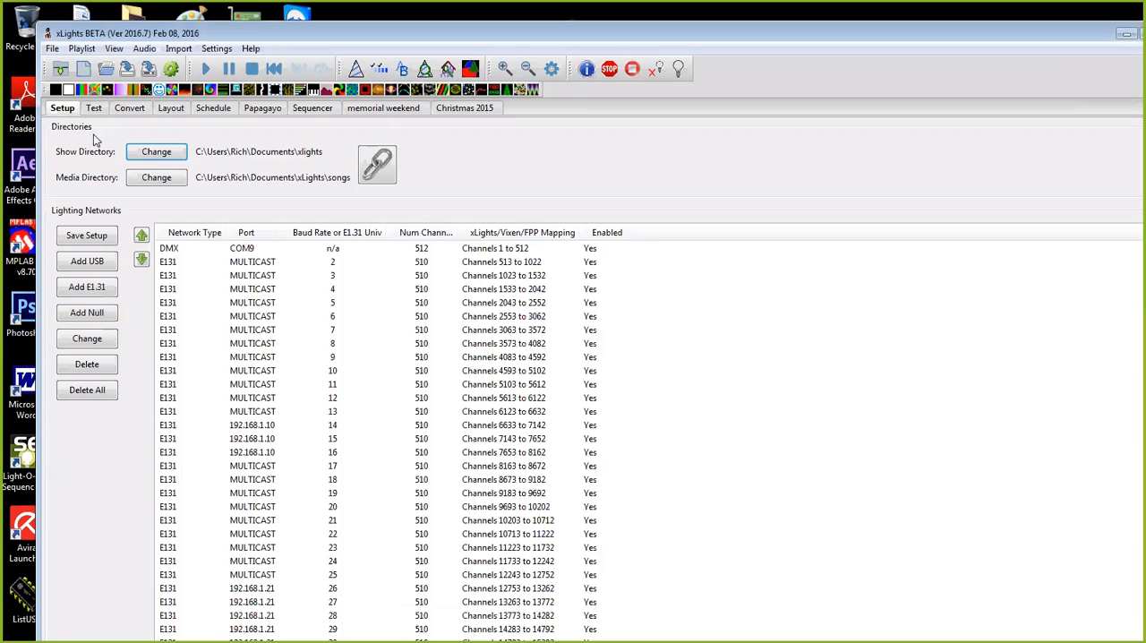
click(181, 154)
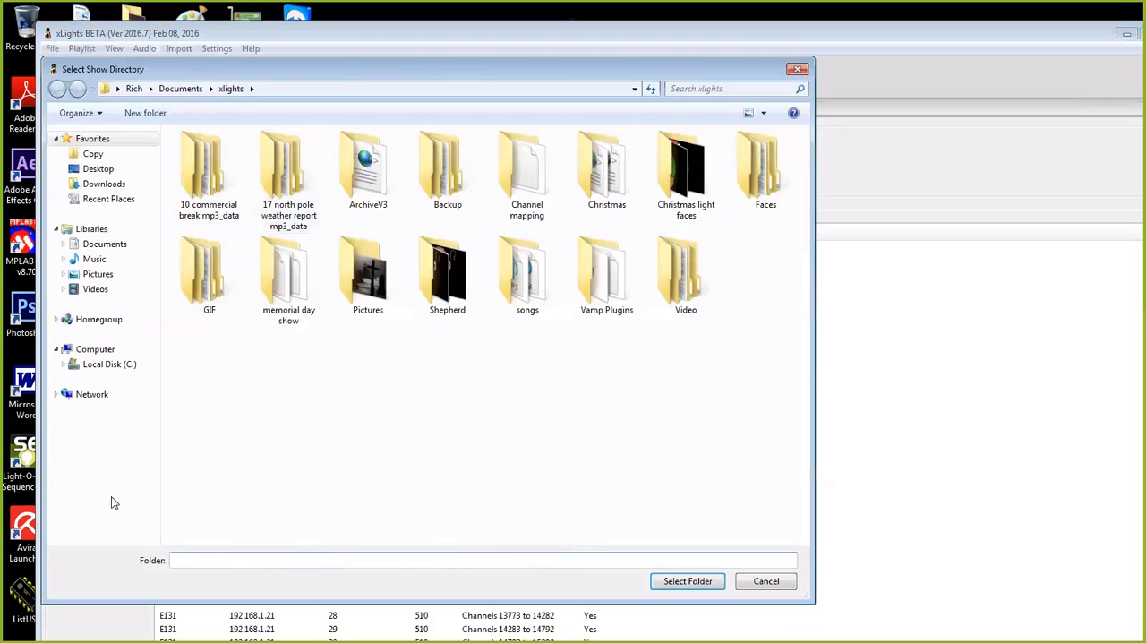
click(108, 366)
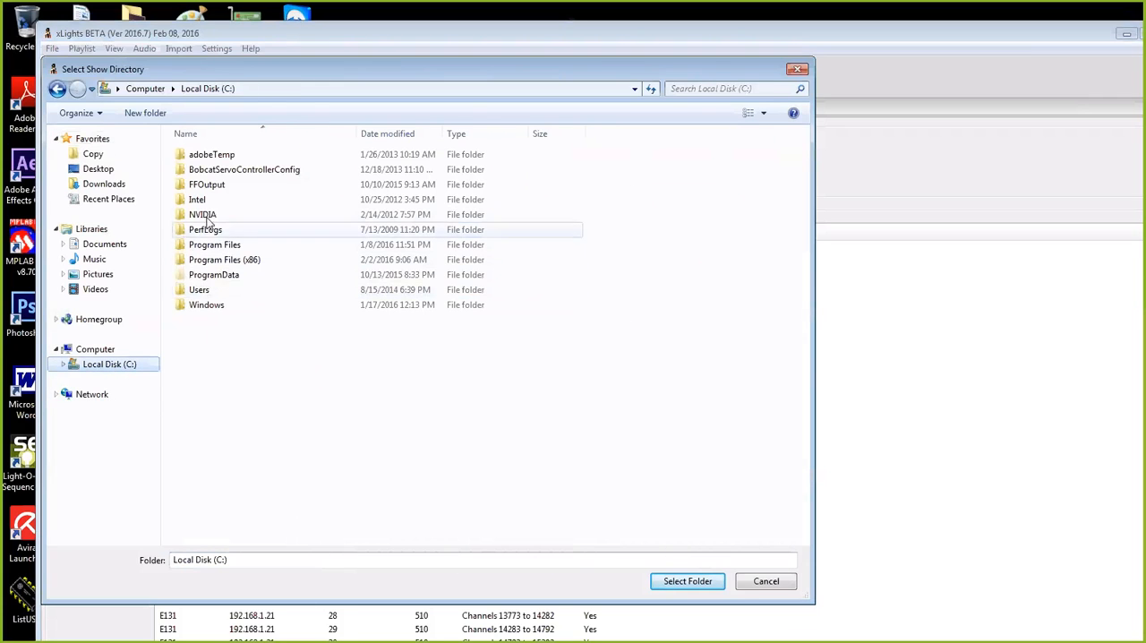
double_click(197, 297)
double_click(197, 185)
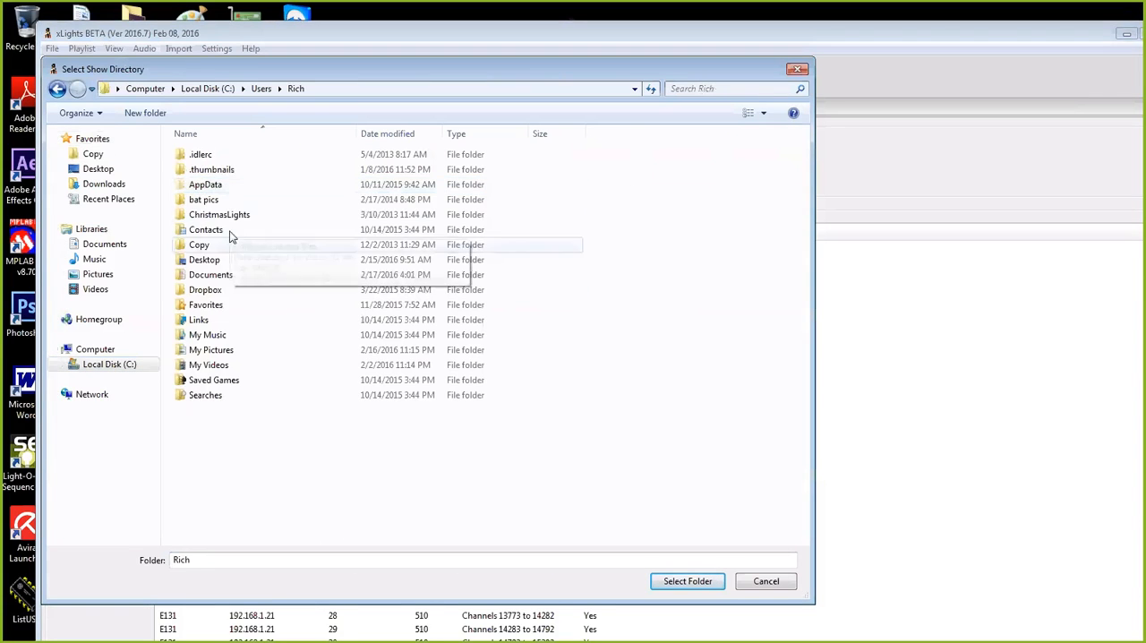
double_click(212, 276)
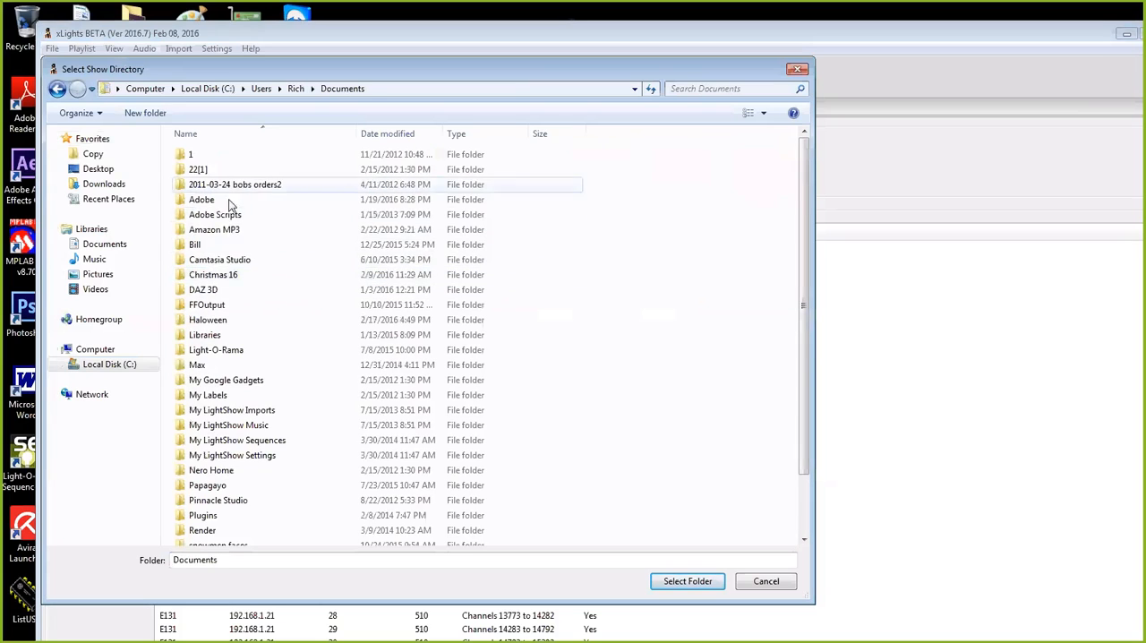
click(688, 581)
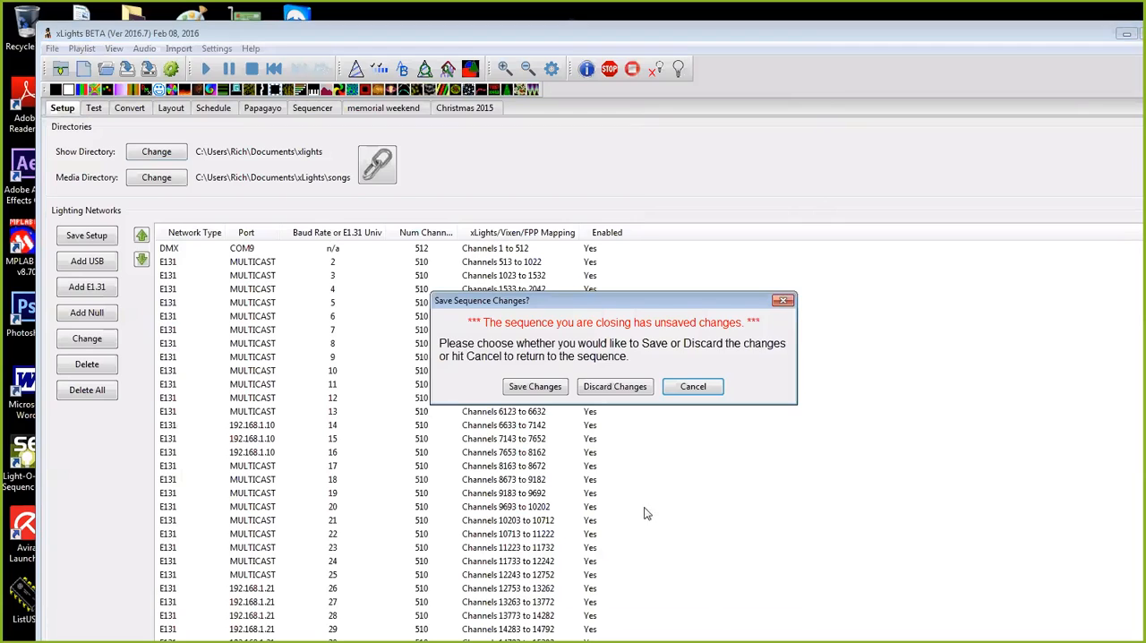
click(610, 391)
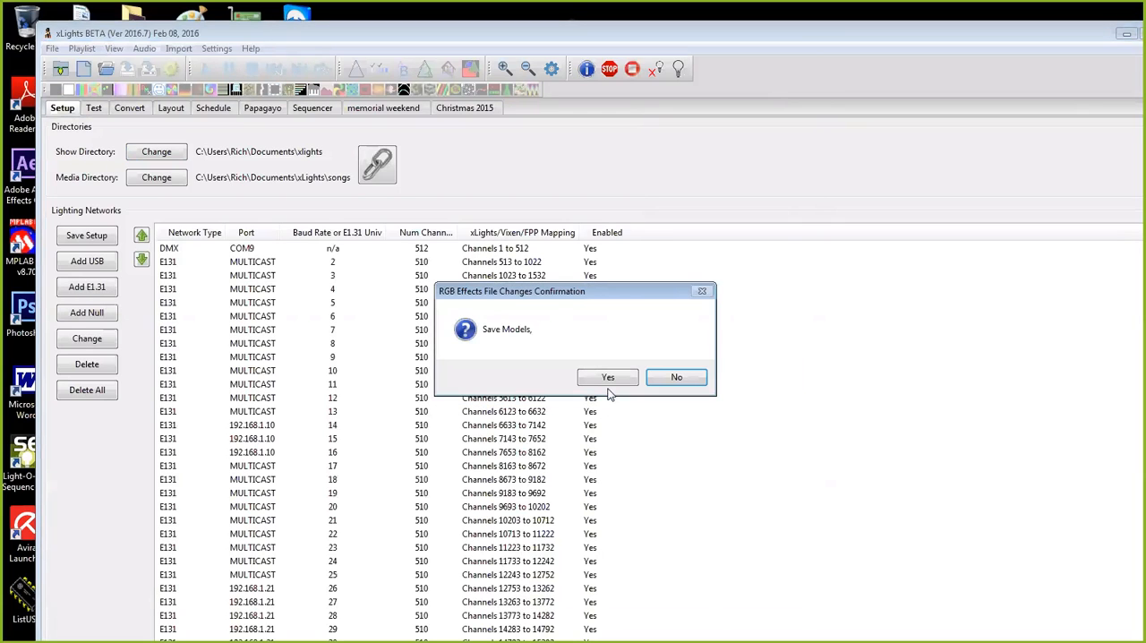
click(608, 379)
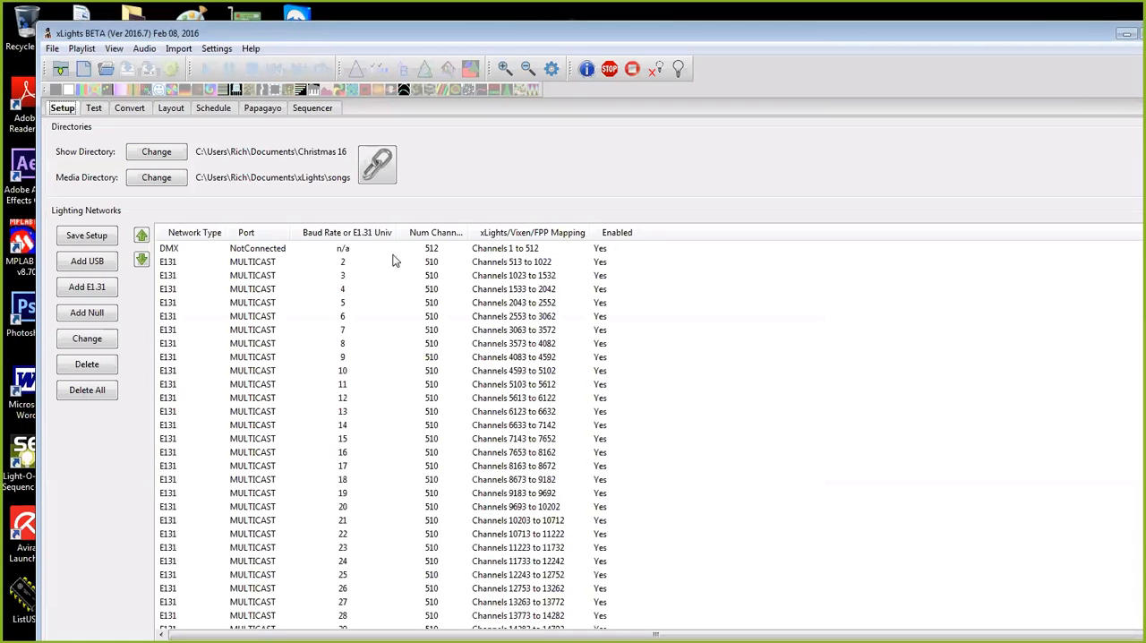
Step: Open the sequence 2016 Bethlehemian Rapsody NC from the Christmas 16 folder in the Sequencer
click(298, 111)
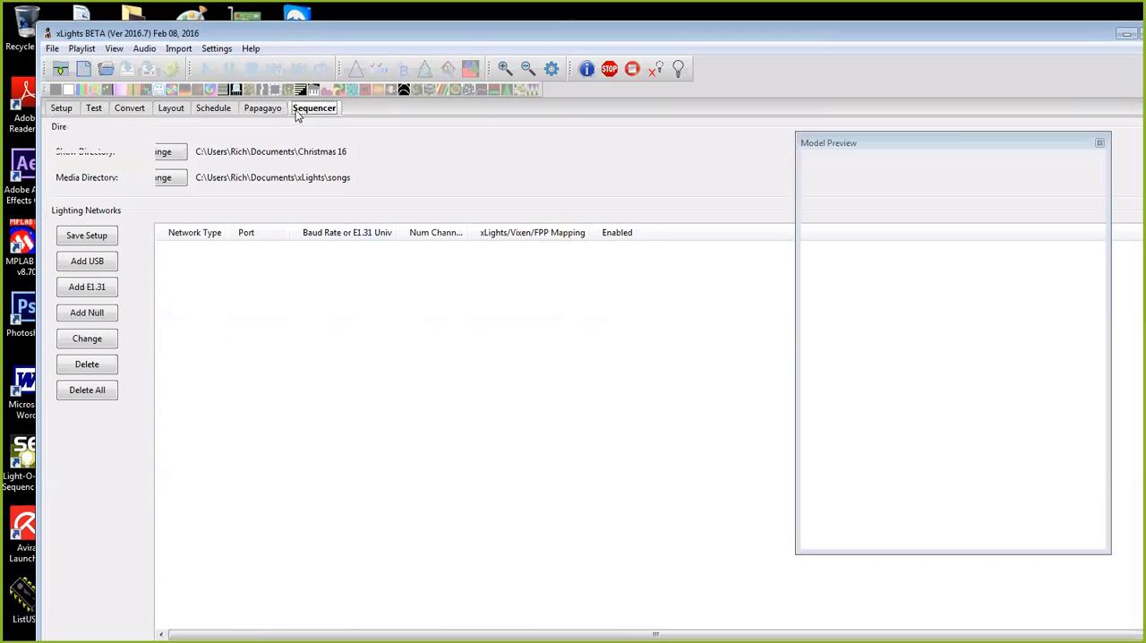
click(52, 49)
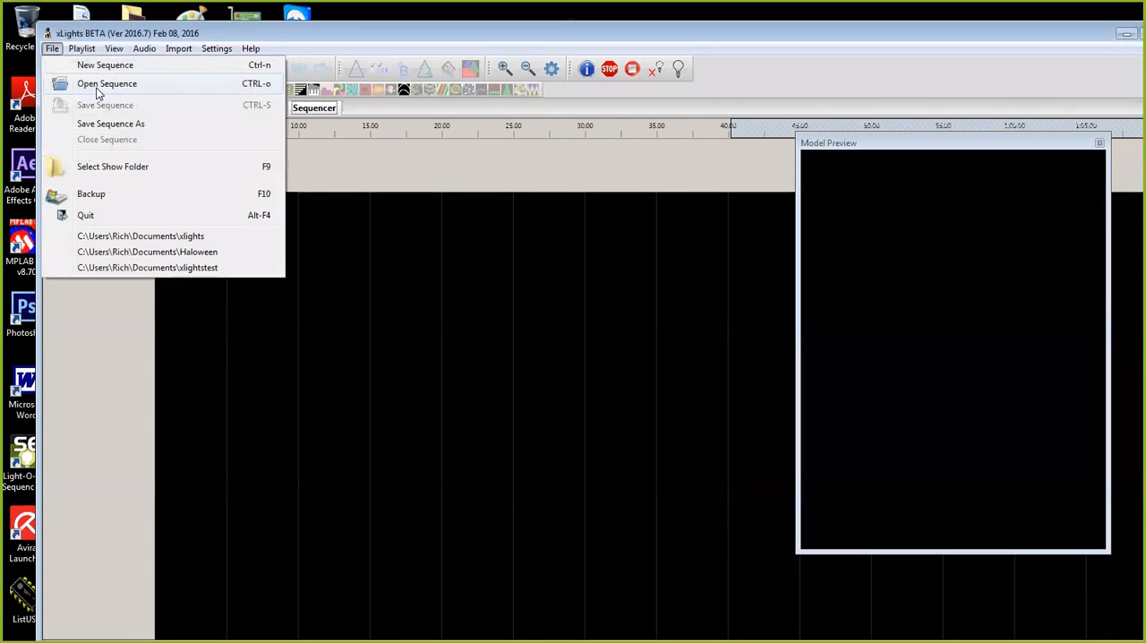
click(100, 86)
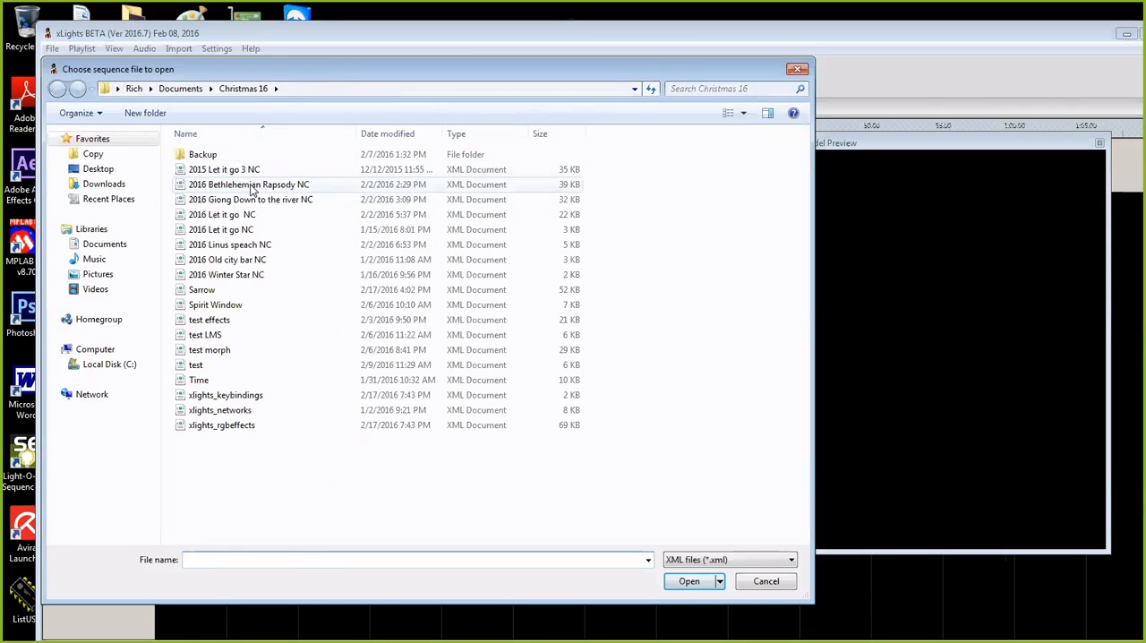
click(301, 186)
click(689, 583)
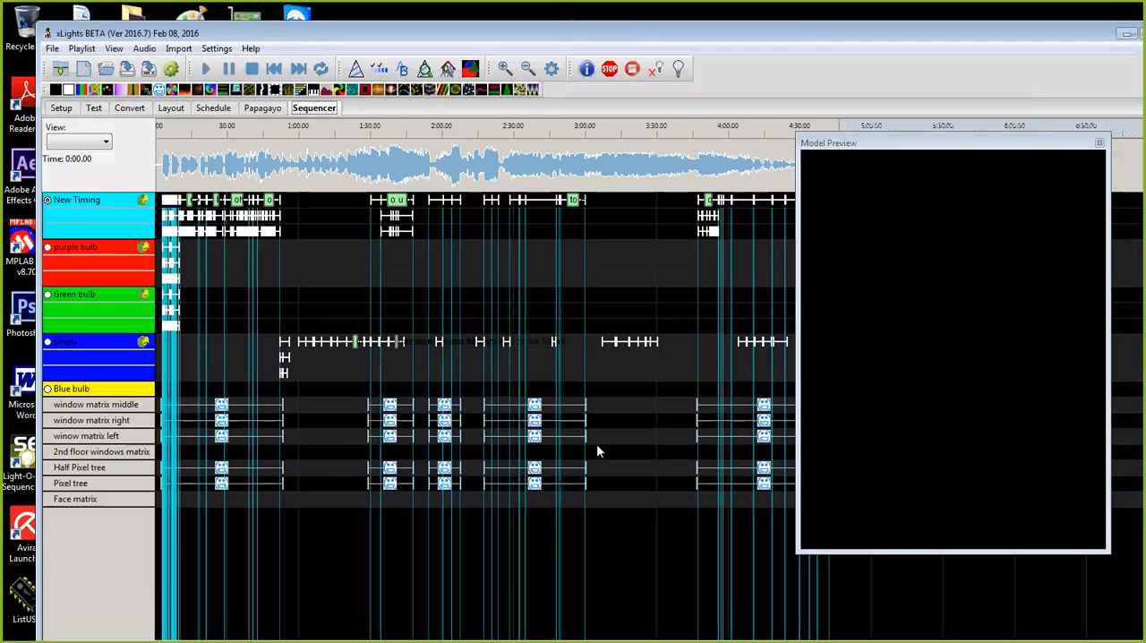
Step: Move the floating model preview to the middle of the sequence timeline
click(908, 142)
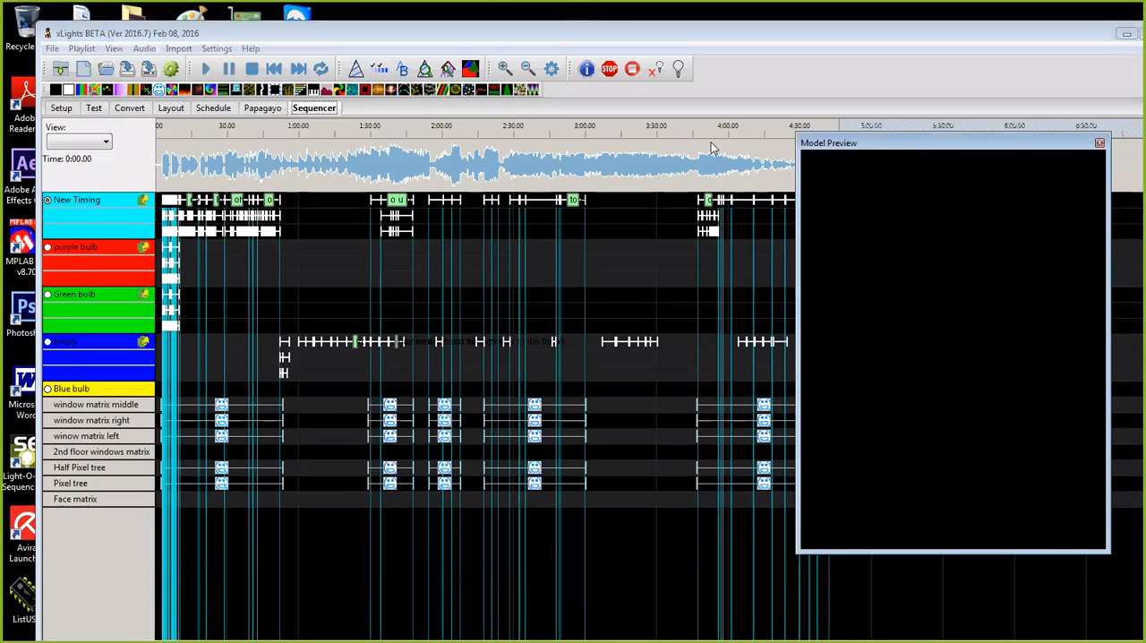
drag(712, 143, 674, 207)
drag(690, 140, 604, 165)
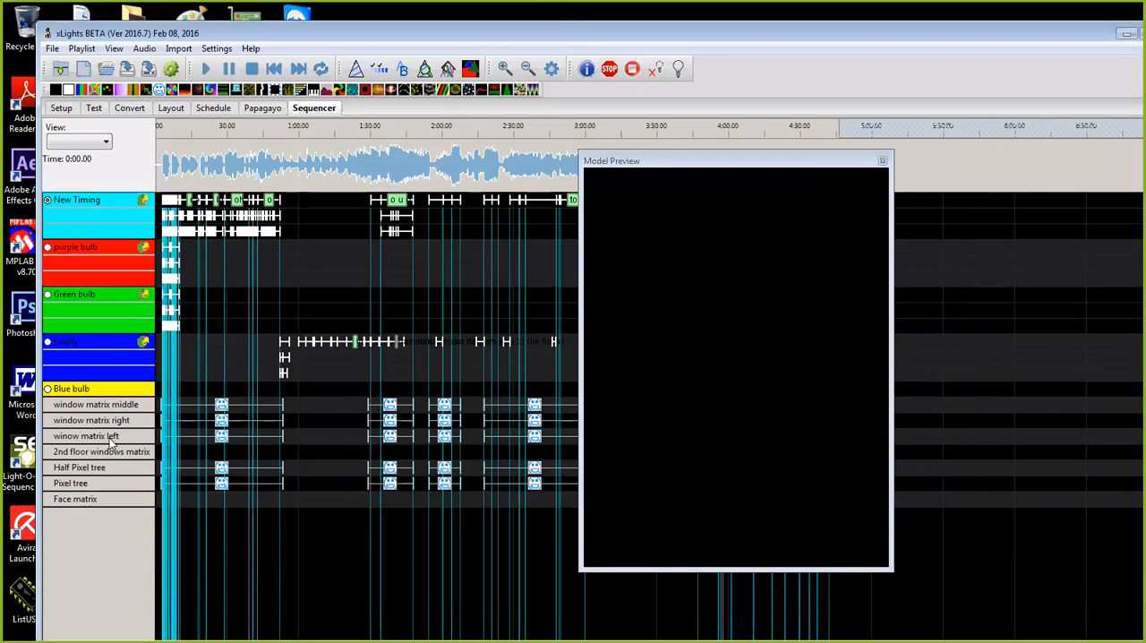
Step: Preview the first Faces effect on winow matrix left and move the floating effect settings clear of the timeline
double_click(111, 438)
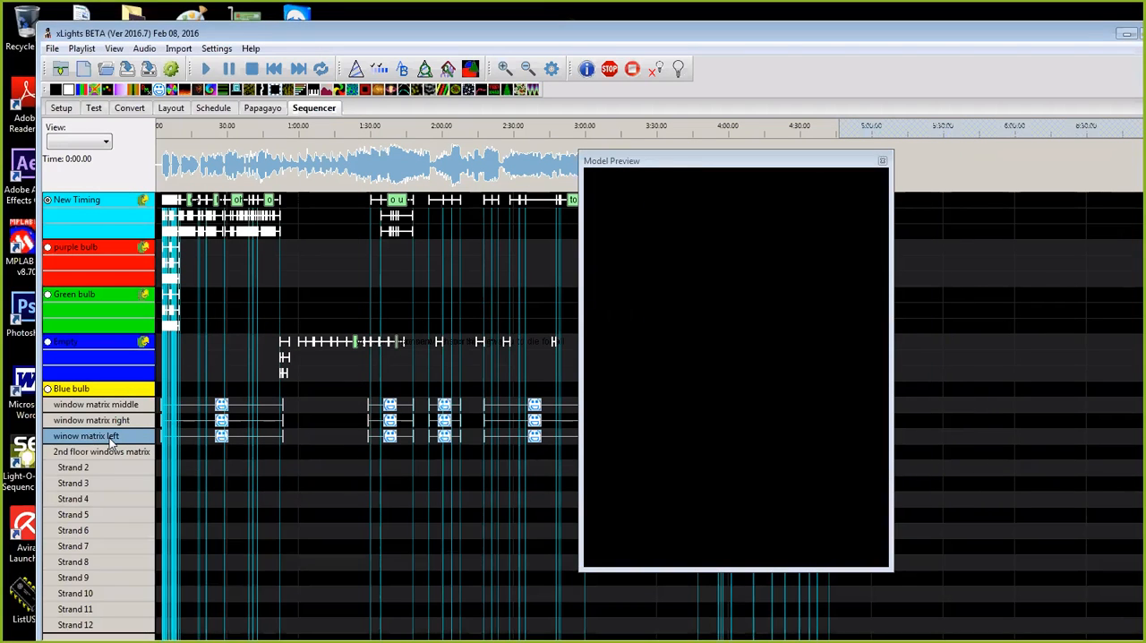
double_click(111, 439)
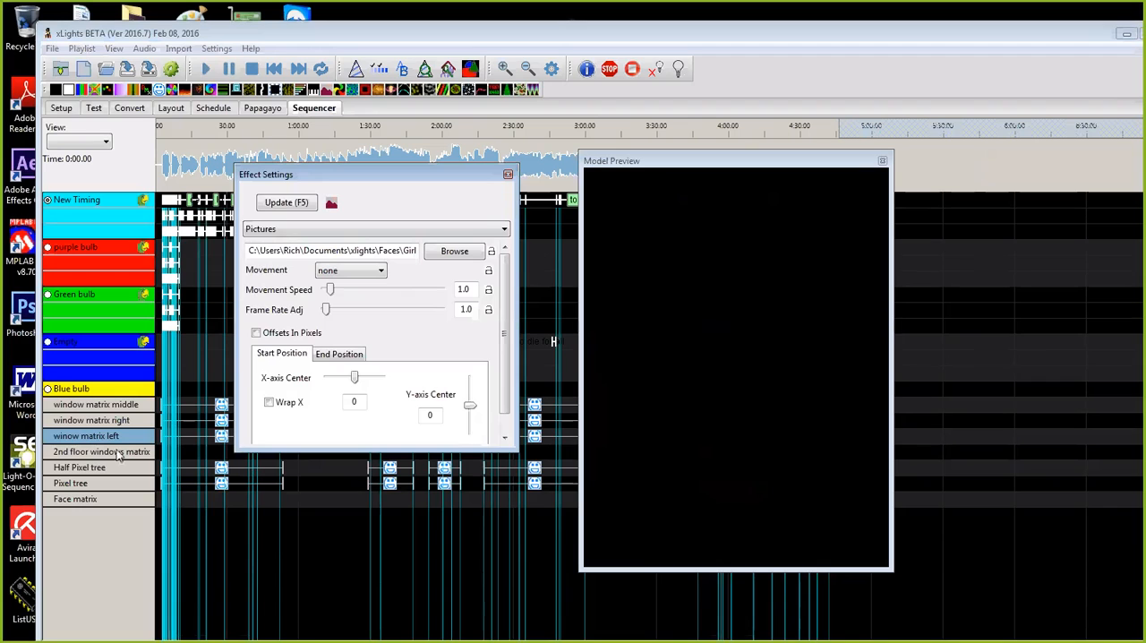
click(222, 436)
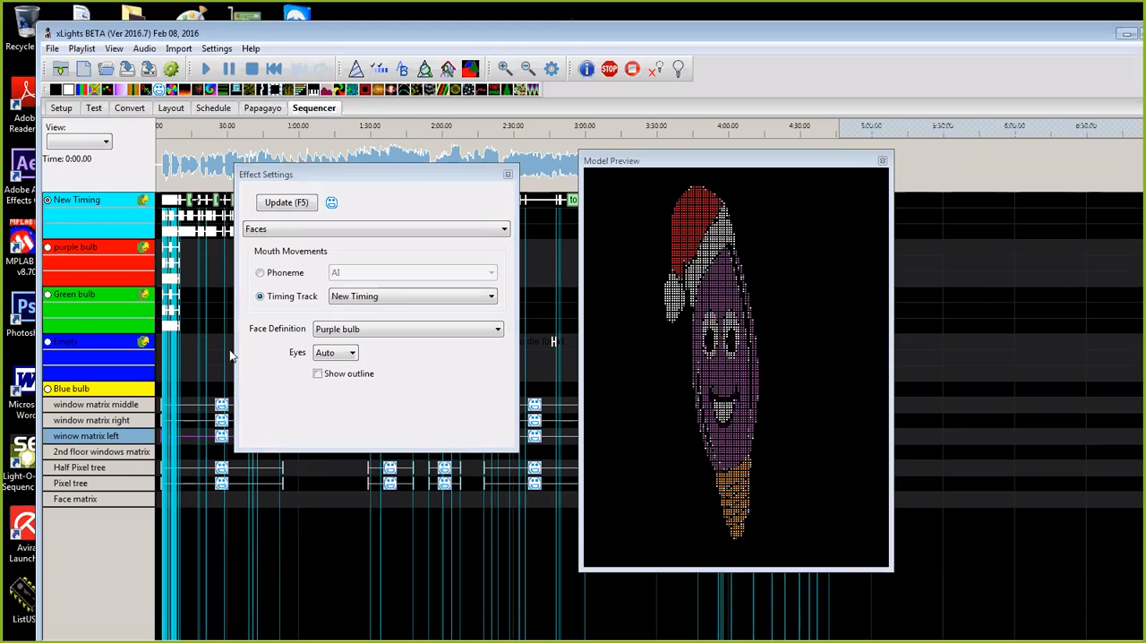
click(402, 185)
drag(401, 181, 472, 134)
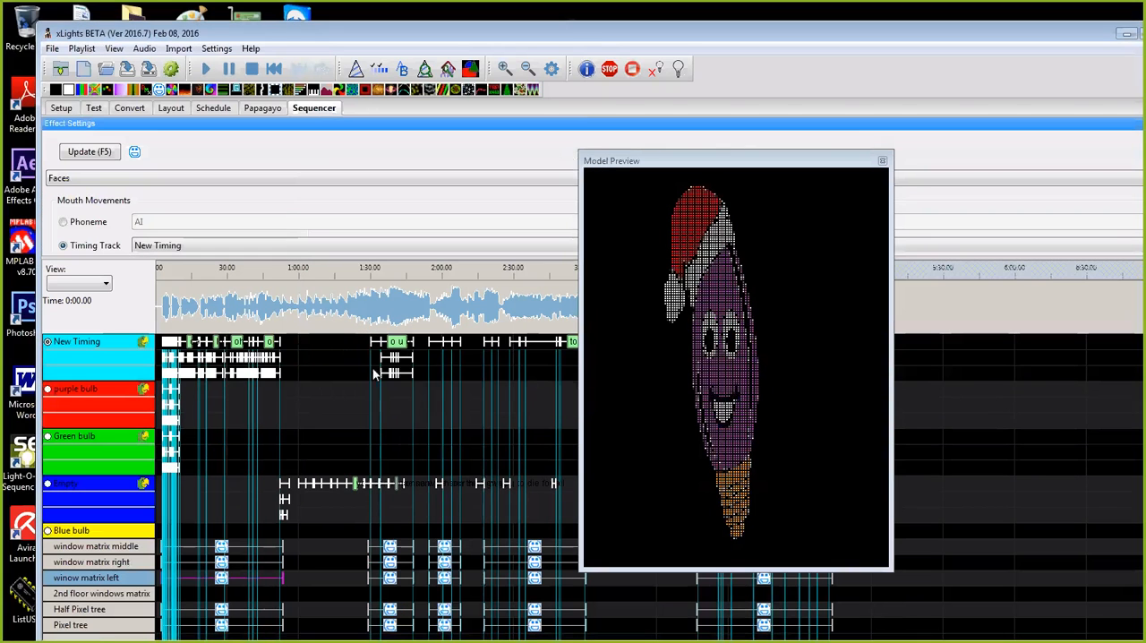
drag(631, 124, 64, 455)
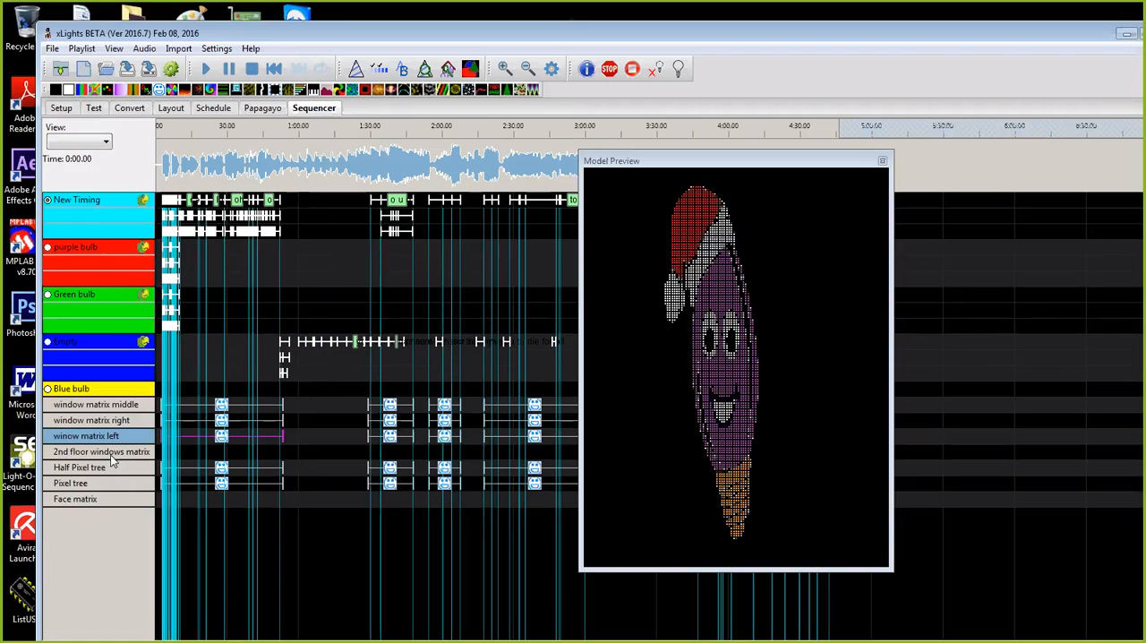
Step: Compare the first Faces effects on the window matrix right, middle and left rows, Half Pixel tree and Pixel tree in the model preview
click(114, 457)
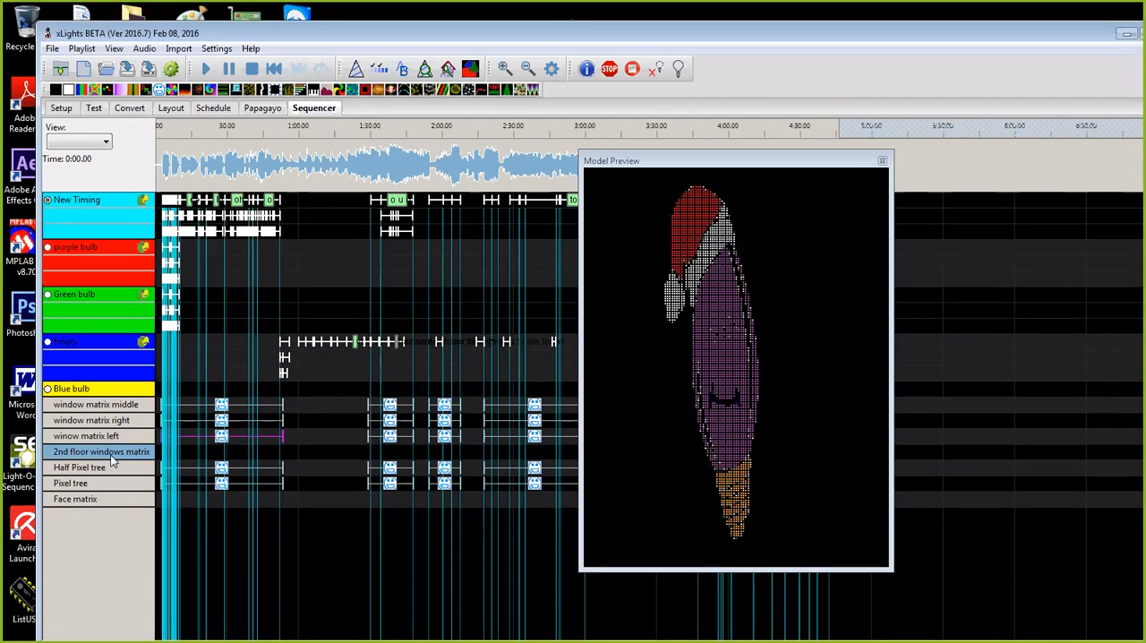
click(222, 420)
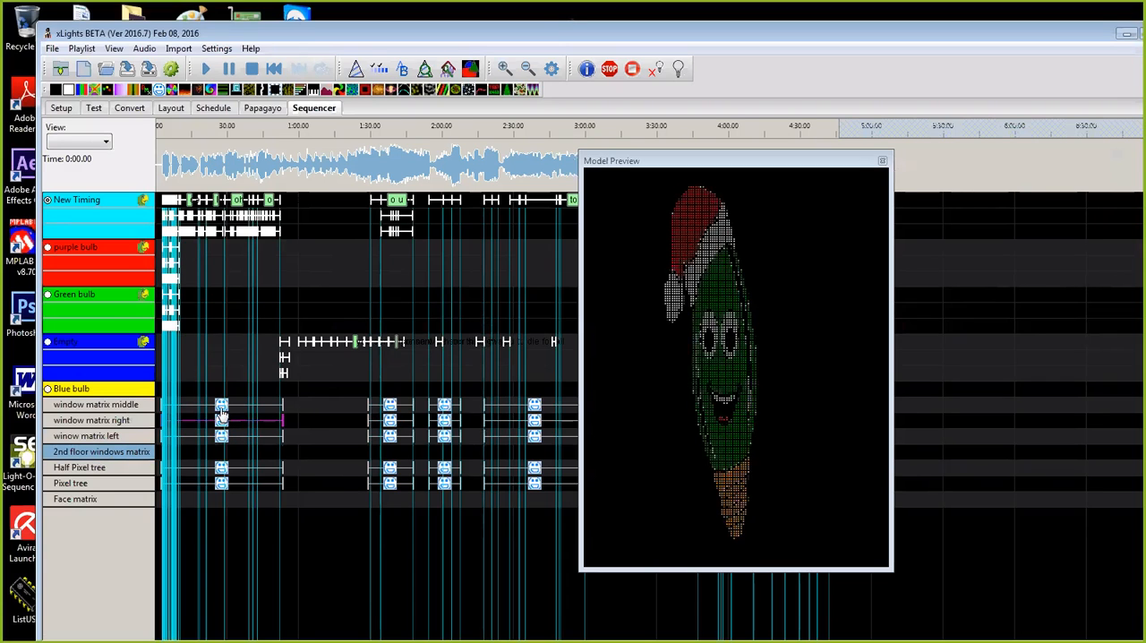
click(223, 407)
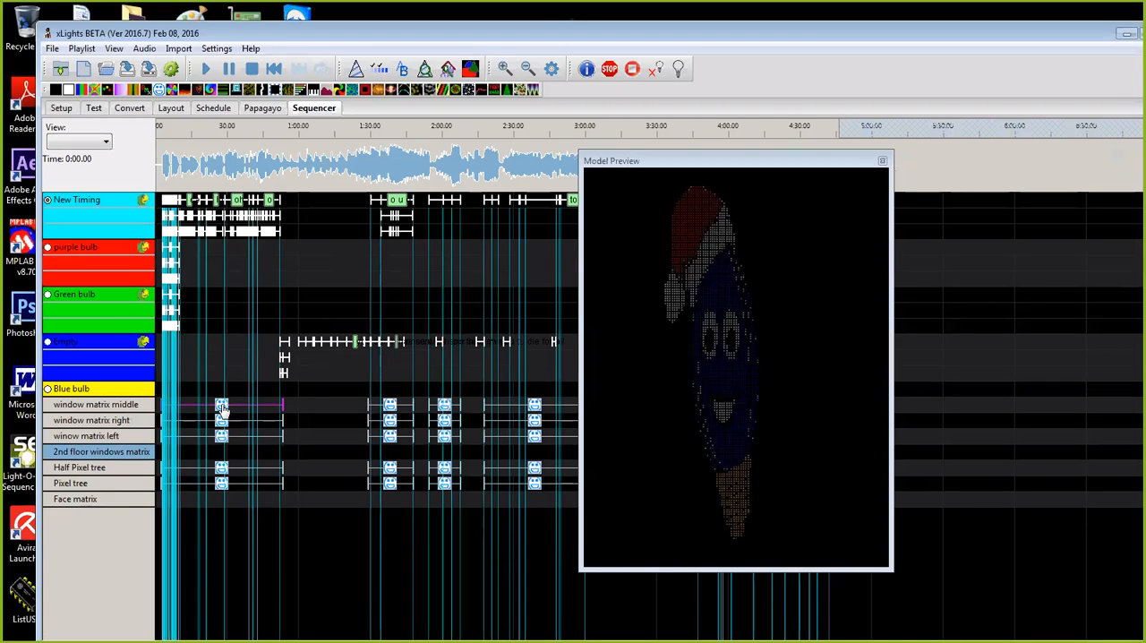
click(222, 470)
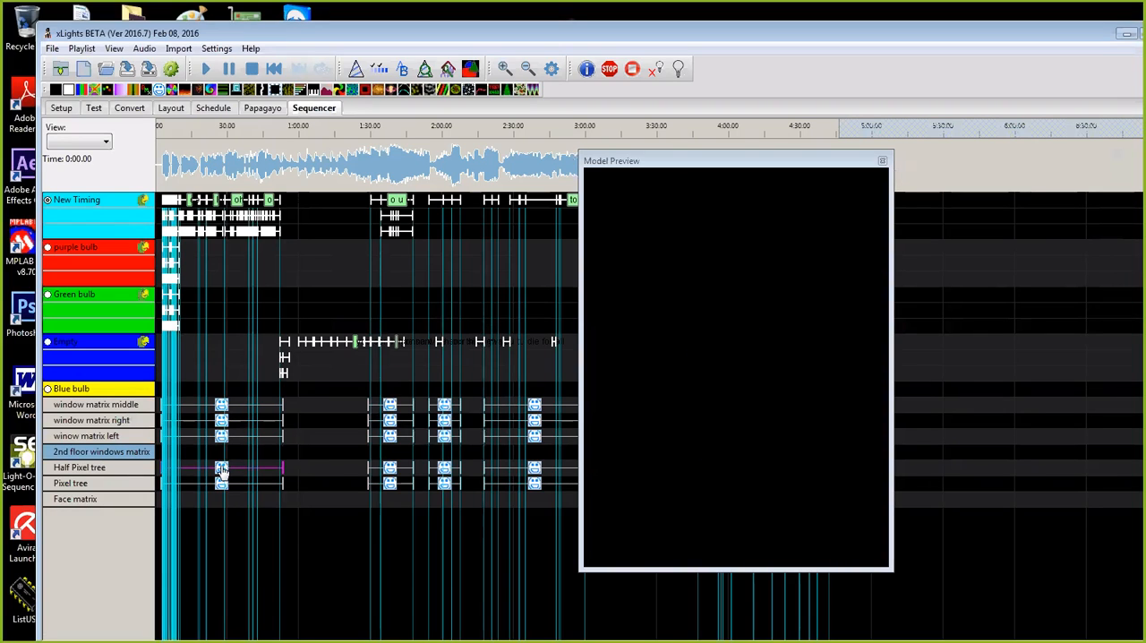
click(222, 484)
click(223, 438)
click(222, 424)
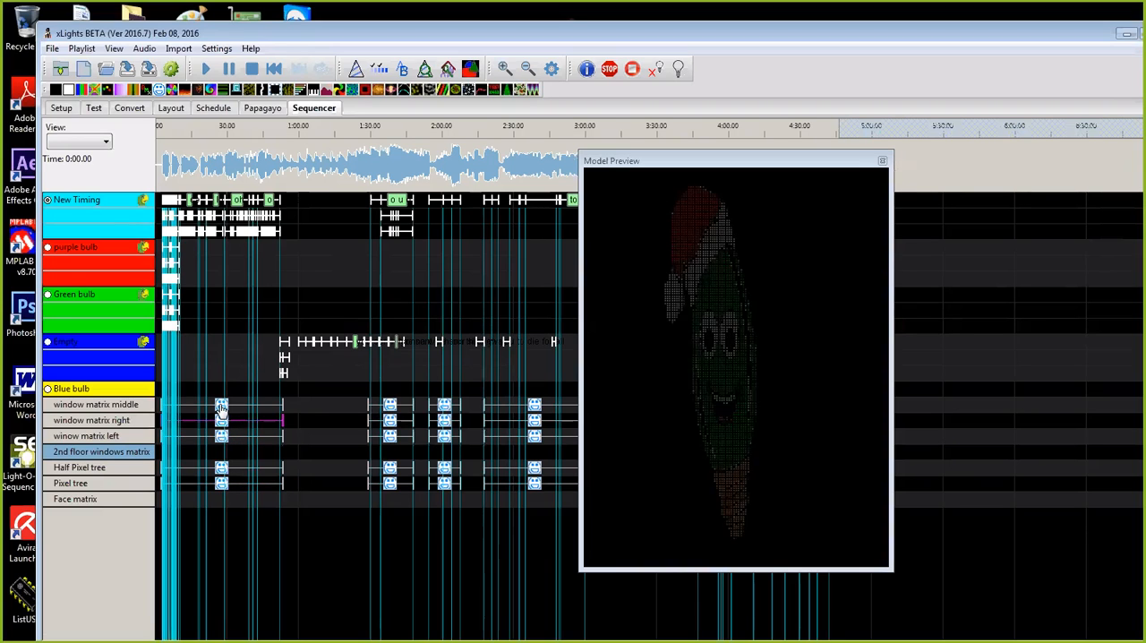
click(221, 406)
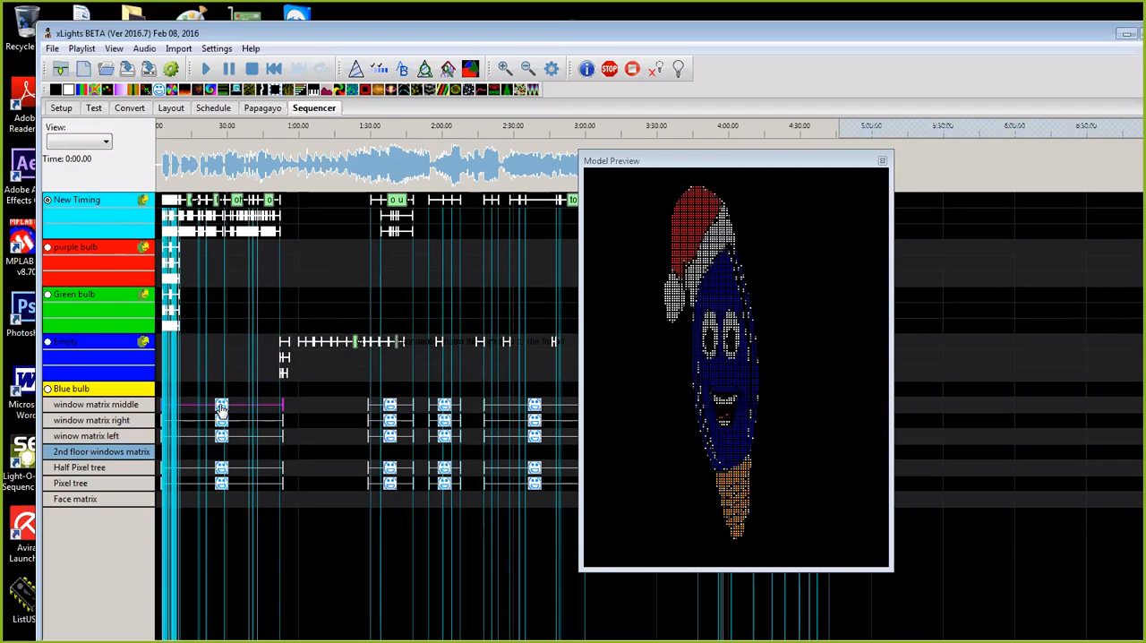
Step: Move the model preview completely off the sequence timeline so all effect rows are uncovered
click(743, 165)
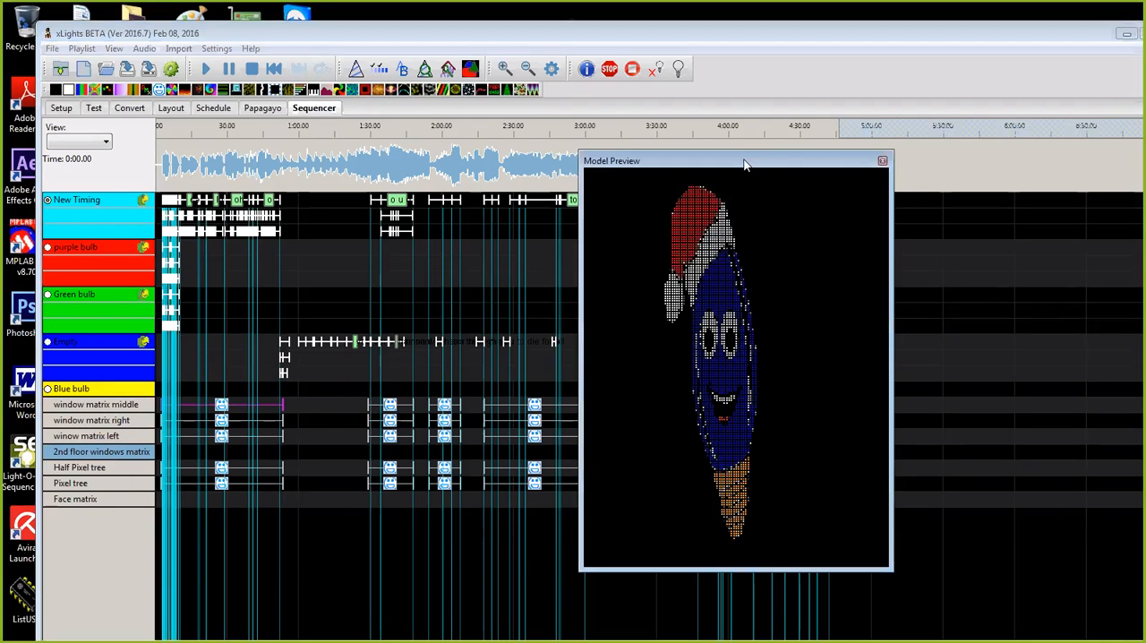
drag(744, 165, 795, 180)
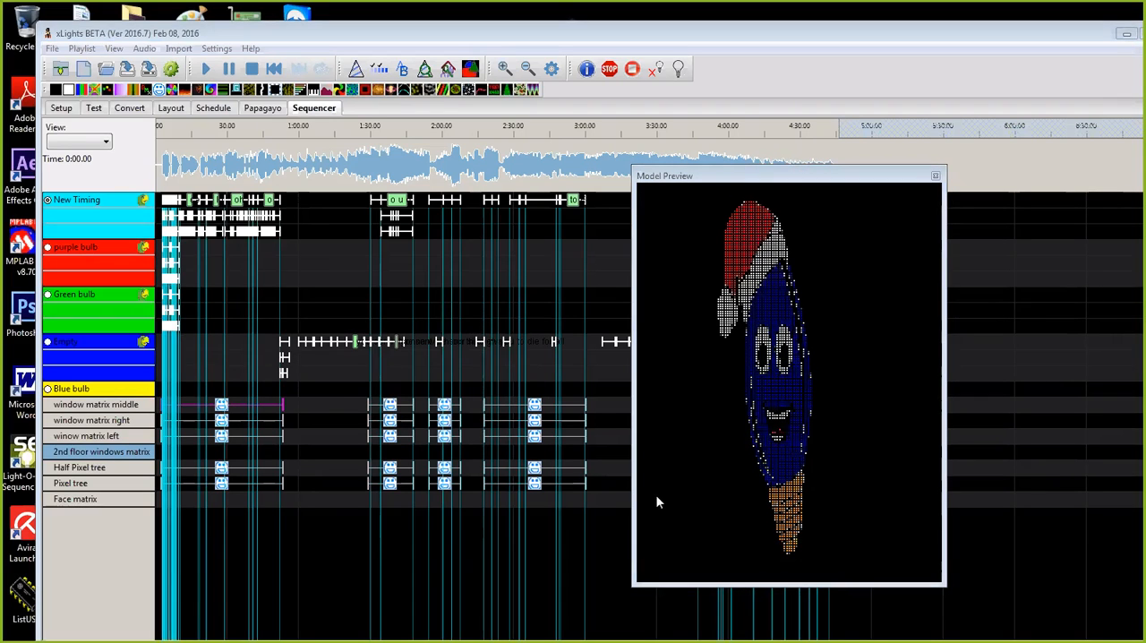
click(780, 182)
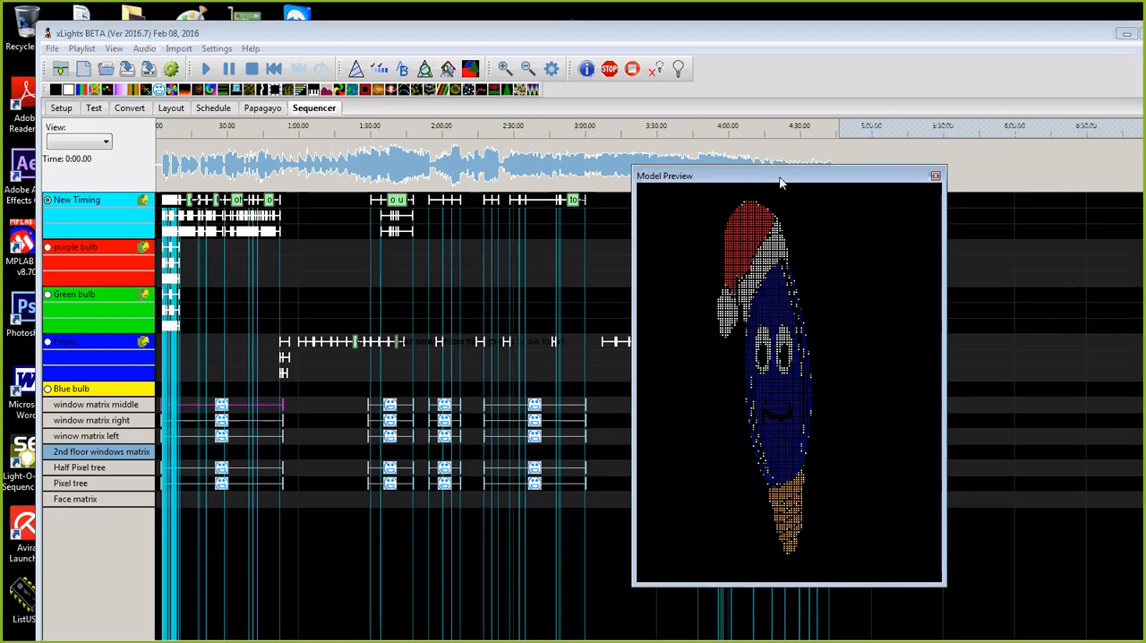
drag(780, 182, 1145, 182)
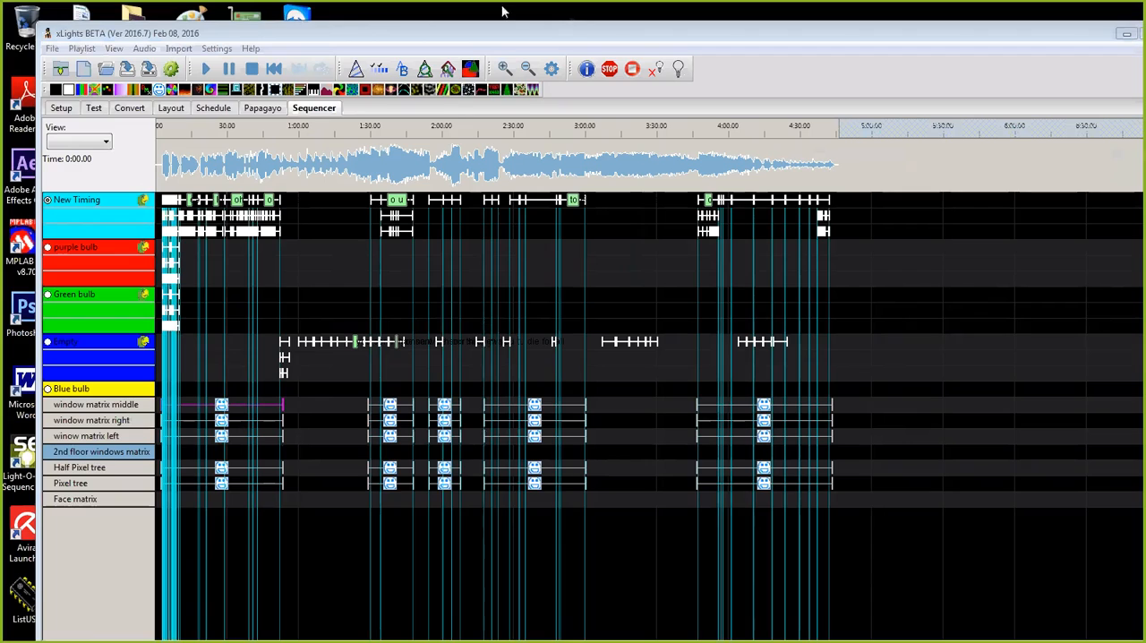
Step: Move the xLights window aside to uncover the desktop shortcuts
click(253, 35)
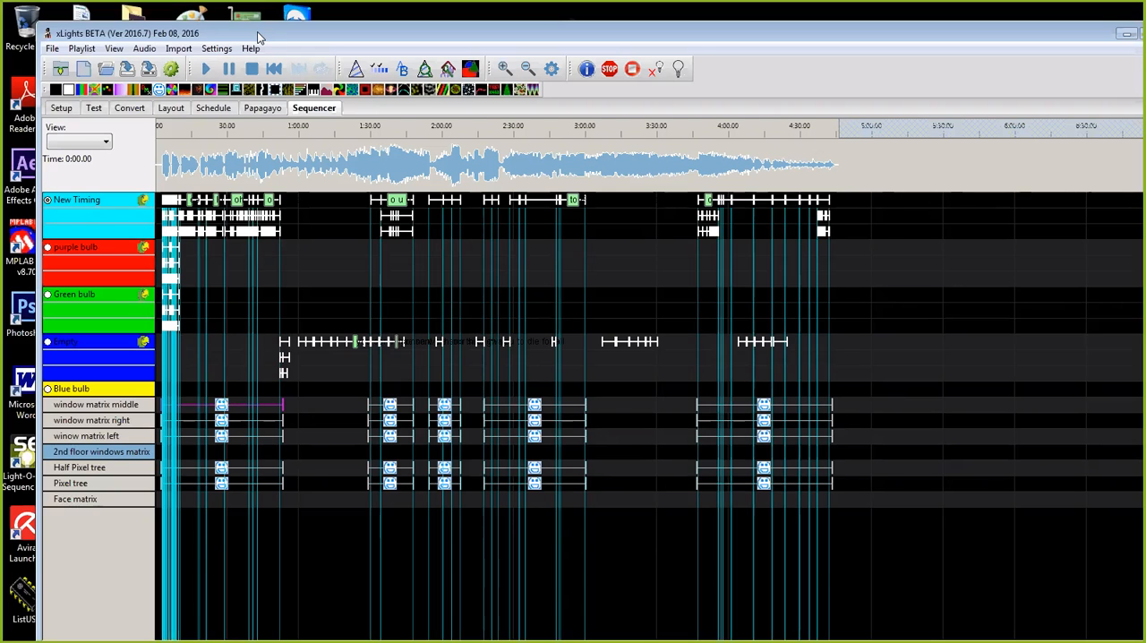
drag(258, 38, 269, 24)
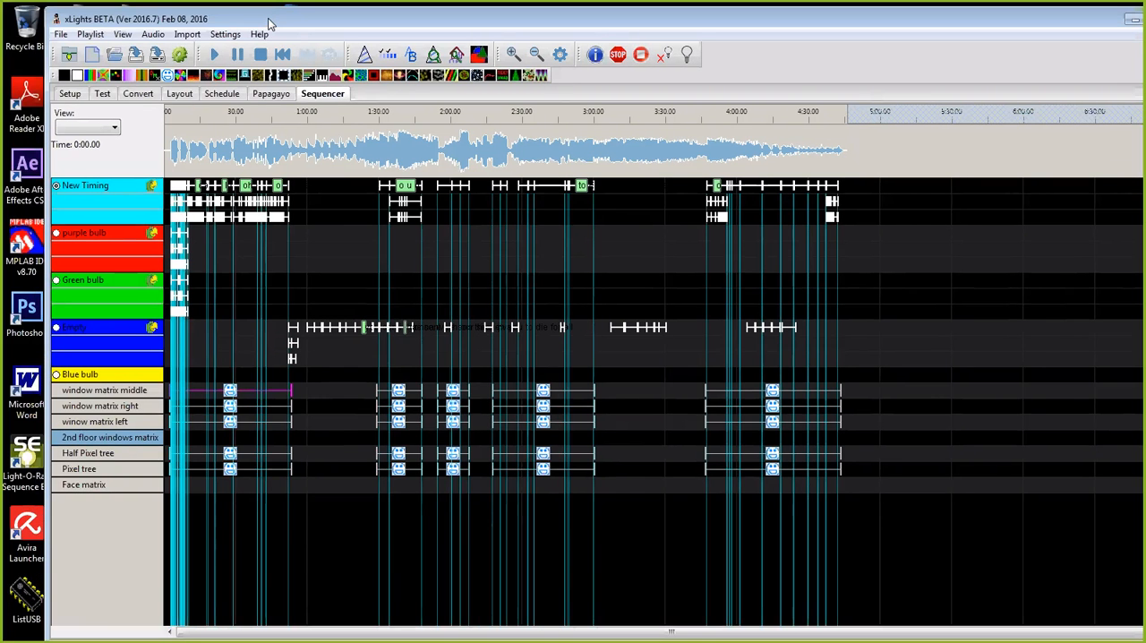
drag(269, 23, 513, 30)
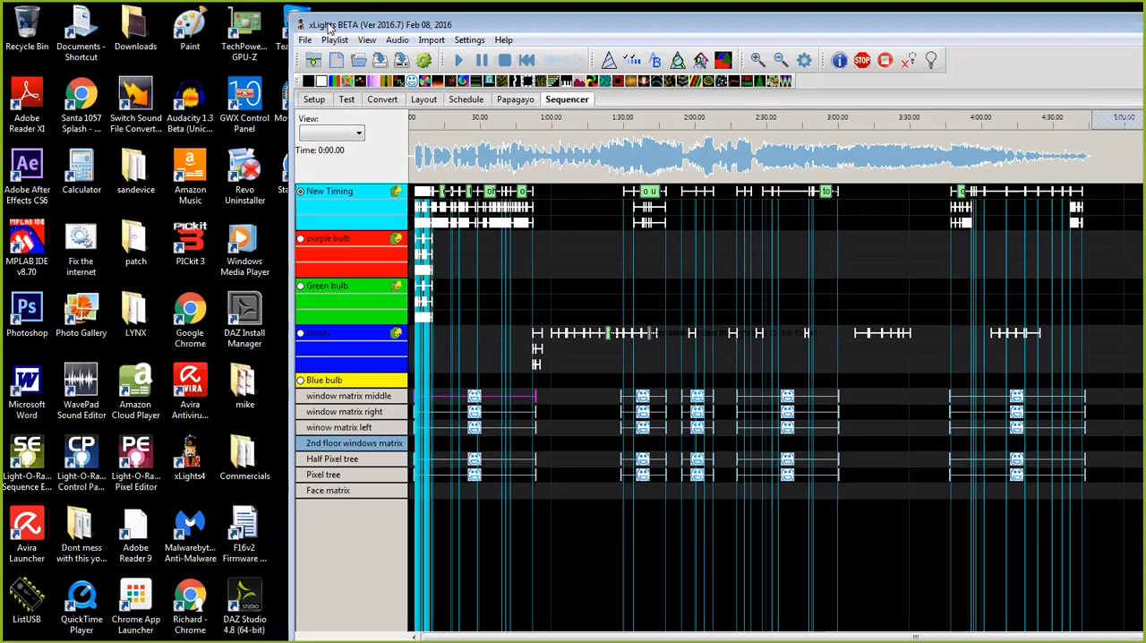
Step: Open Windows Explorer from the desktop and browse to the Faces folder inside the xlights folder in the user's Documents
double_click(133, 24)
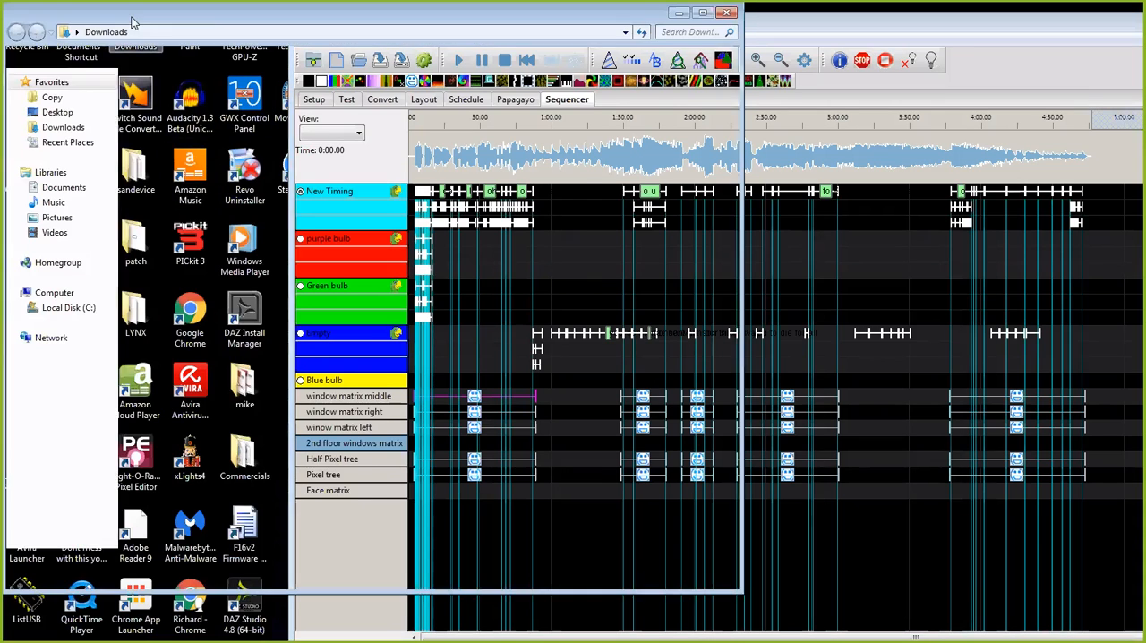
click(54, 190)
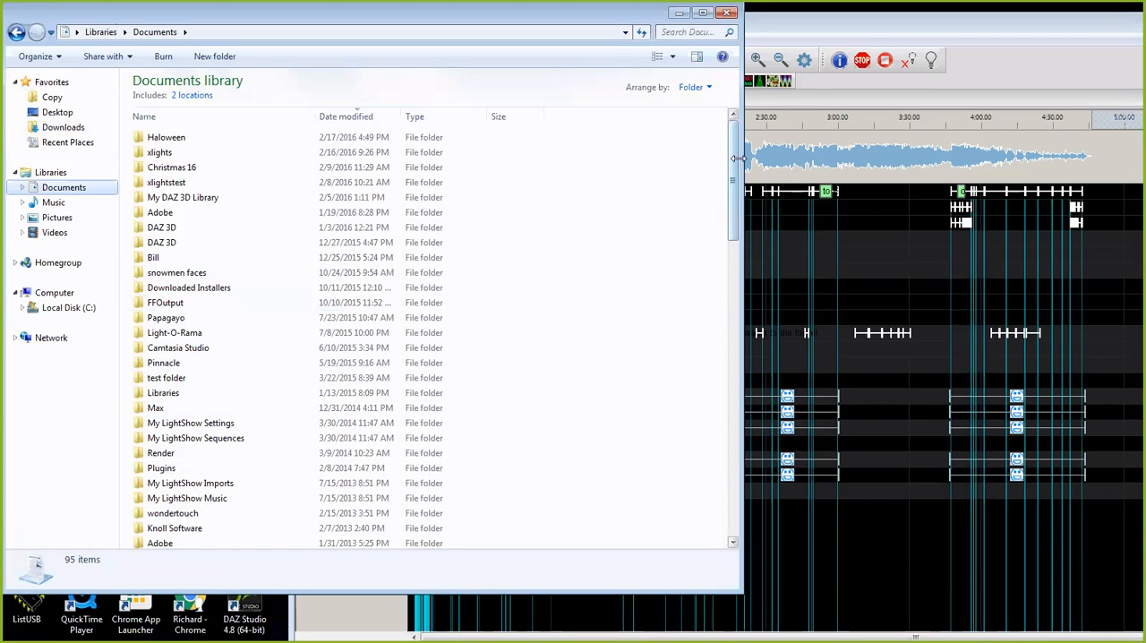
click(79, 309)
double_click(179, 233)
double_click(159, 130)
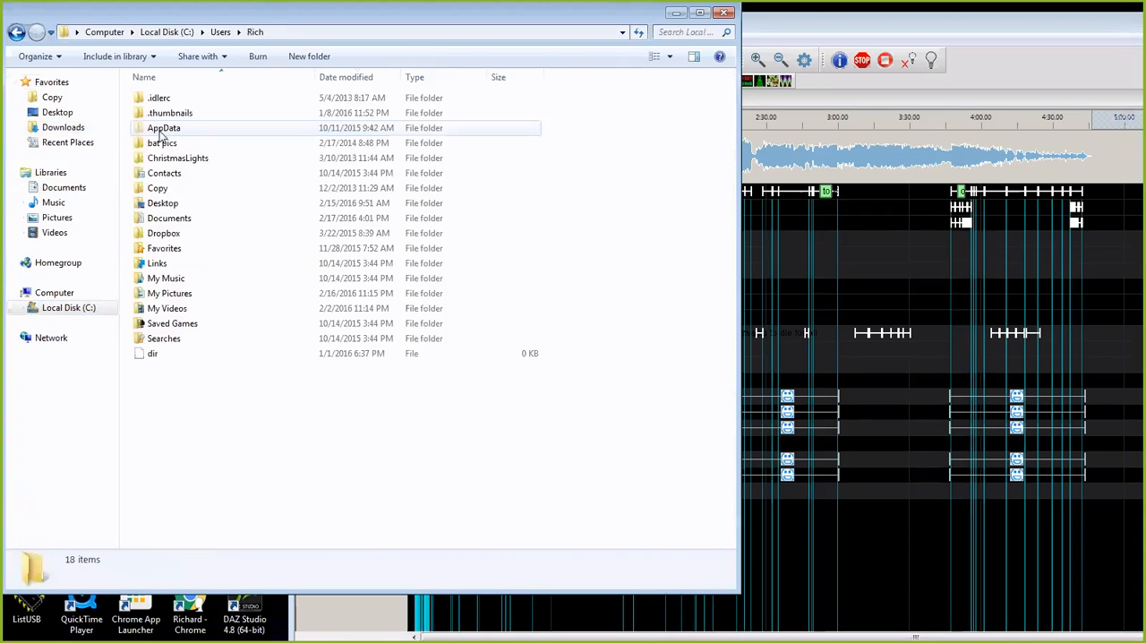
double_click(168, 218)
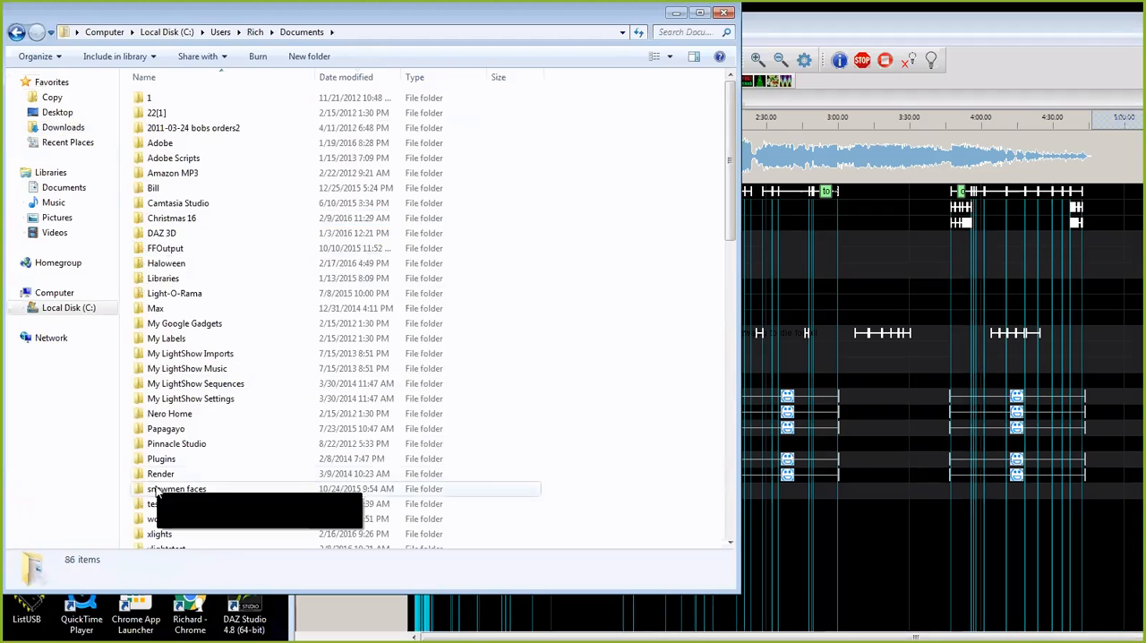
scroll(154, 490, down, 2)
double_click(159, 457)
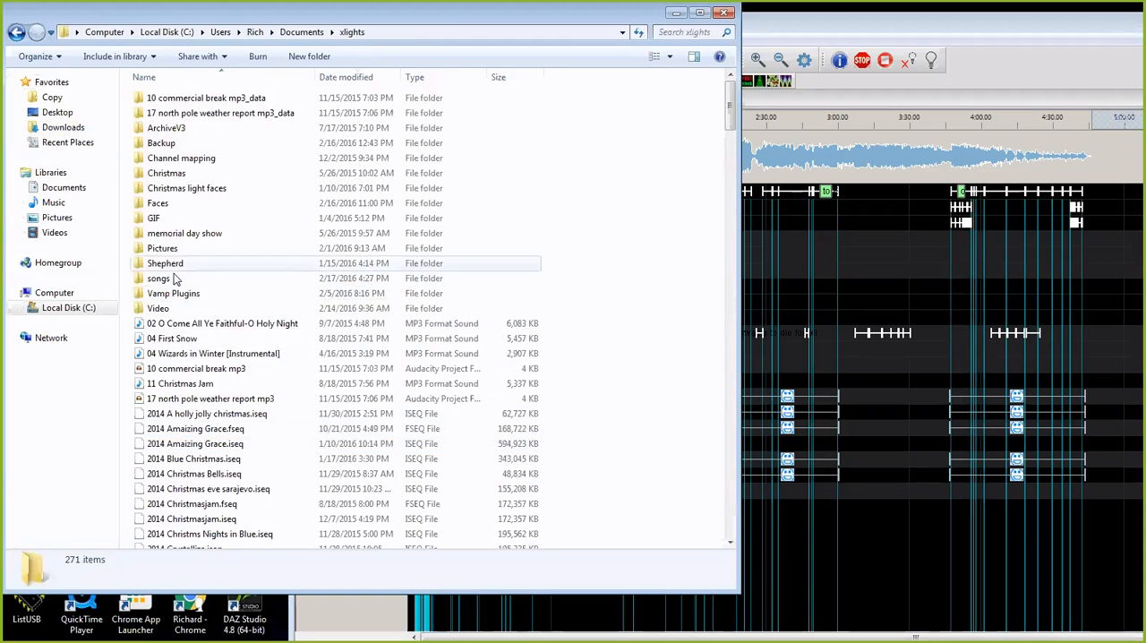
double_click(163, 203)
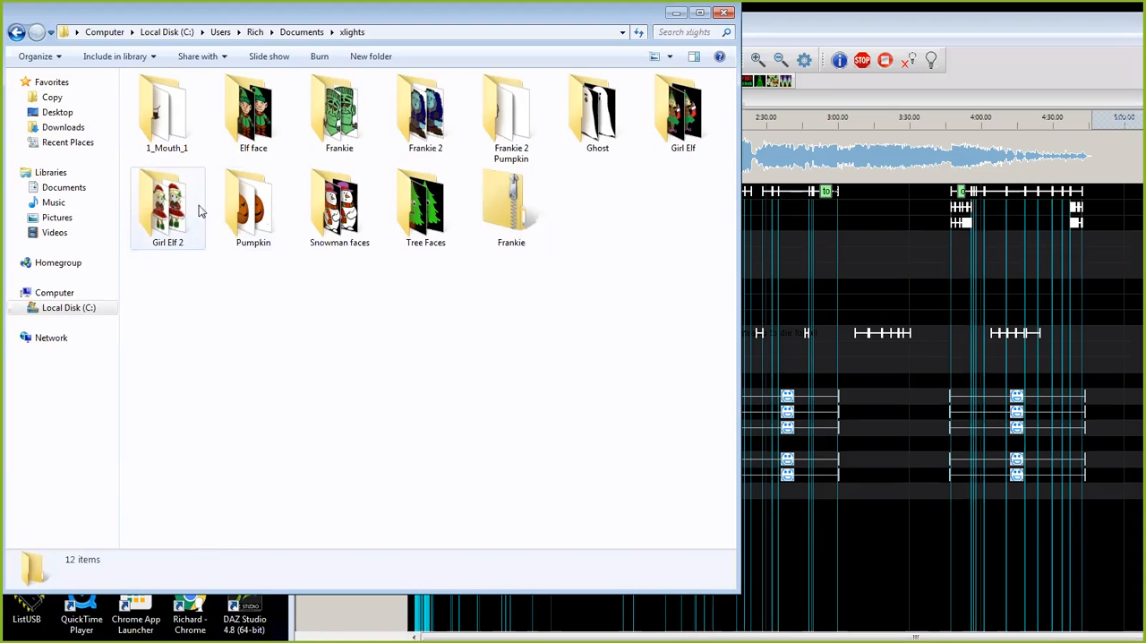
Step: View the Girl elf head right image from the Girl Elf 2 folder in a resized Photo Gallery window, and close it
click(168, 206)
double_click(168, 206)
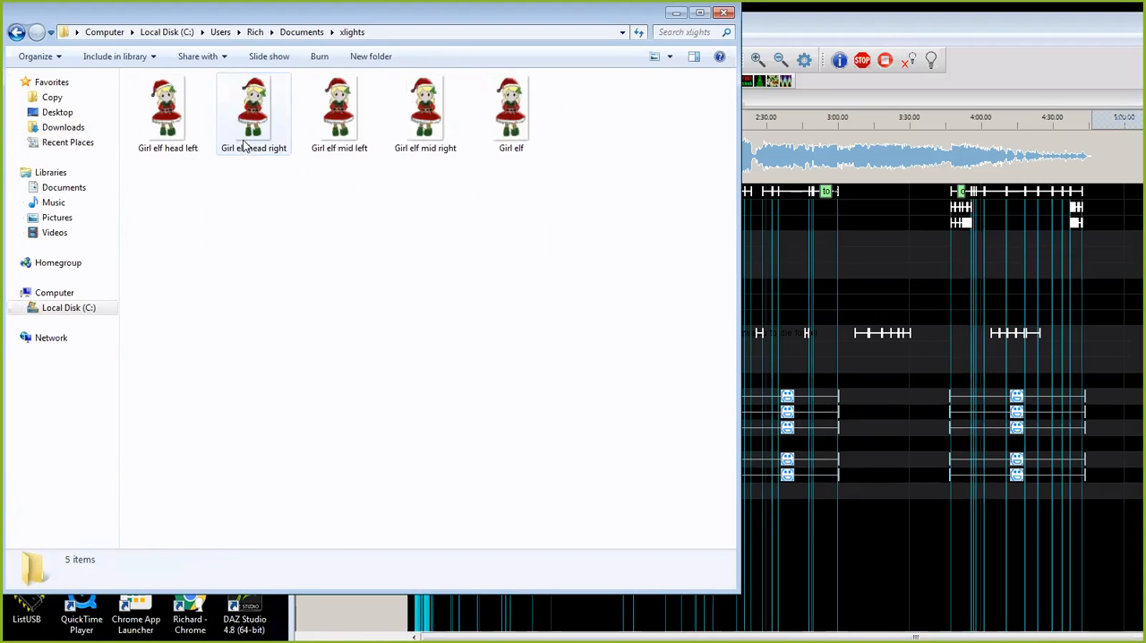
double_click(250, 130)
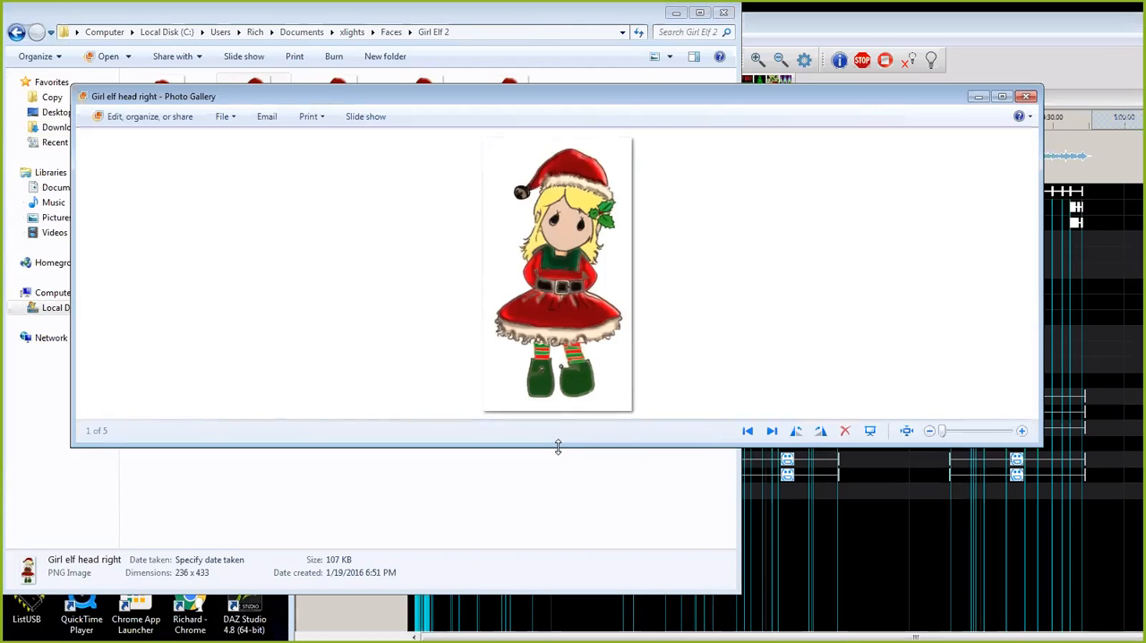
drag(558, 445, 558, 583)
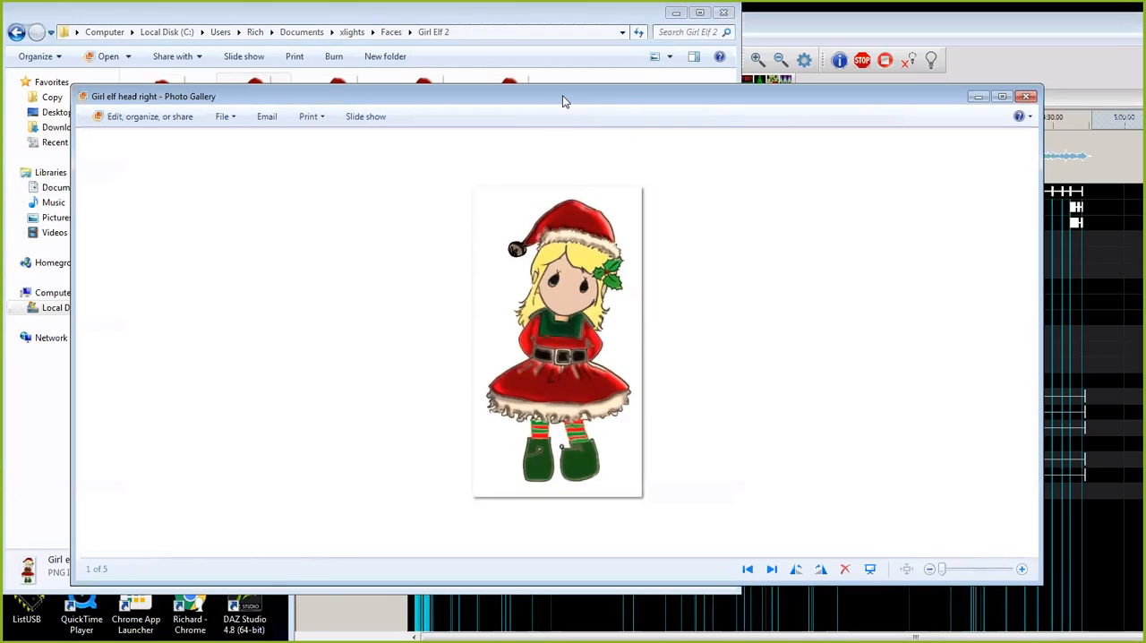
drag(562, 95, 548, 66)
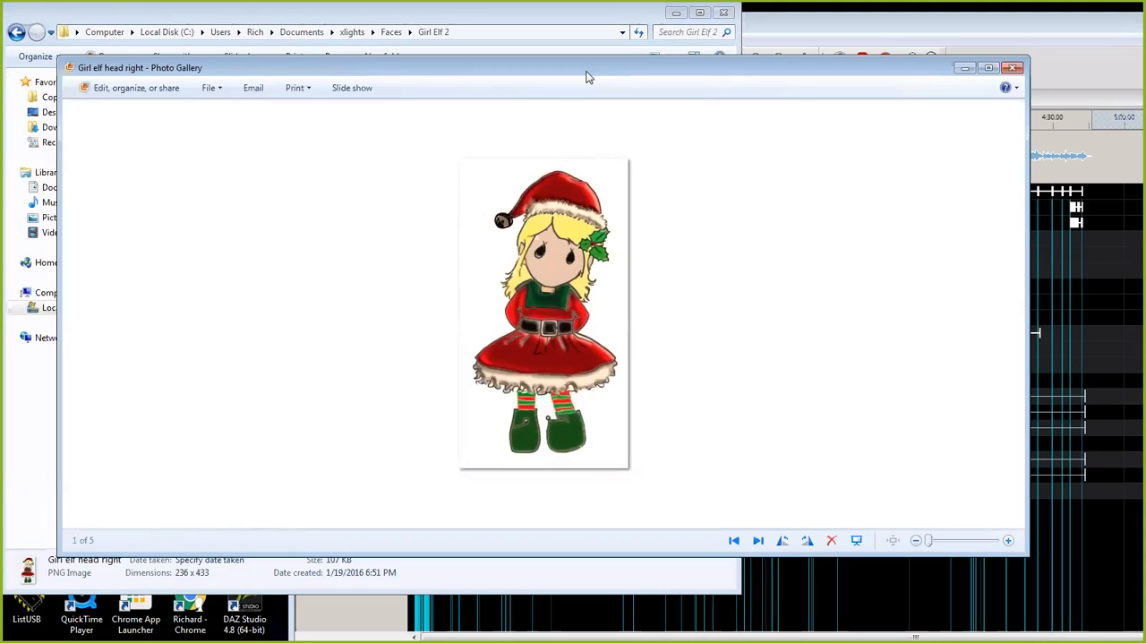
drag(652, 71, 719, 68)
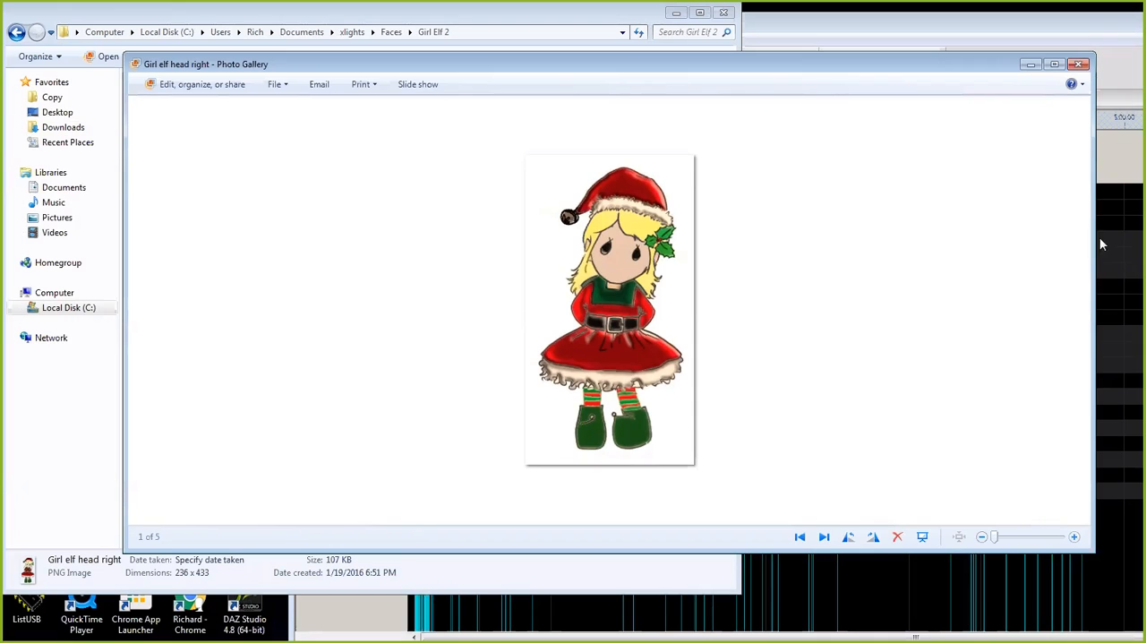
drag(1093, 238, 746, 238)
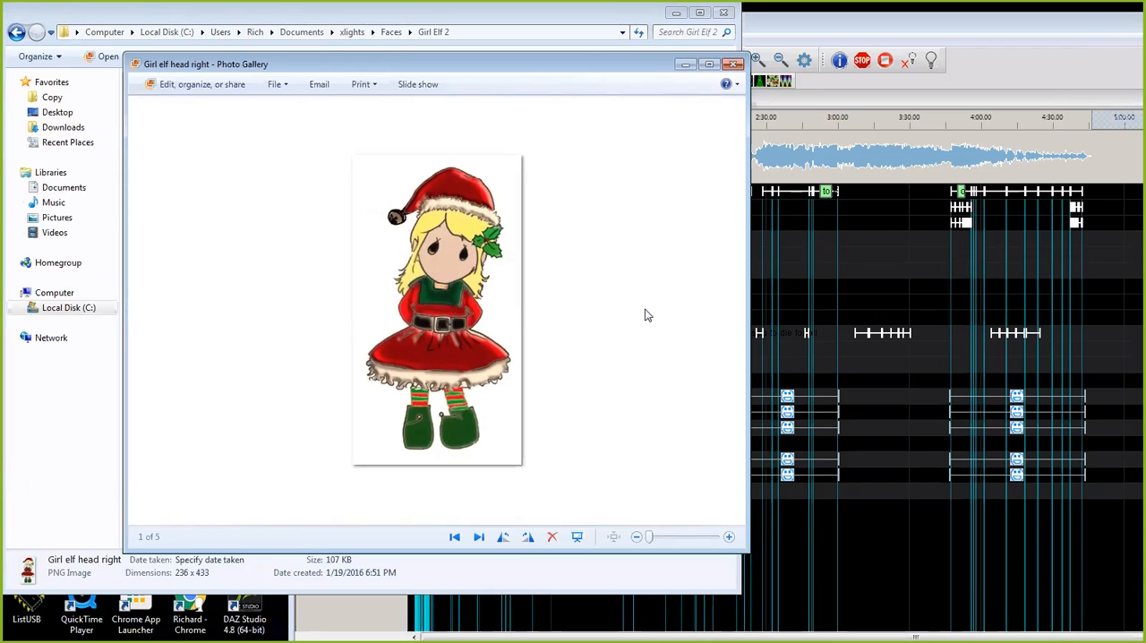
click(732, 64)
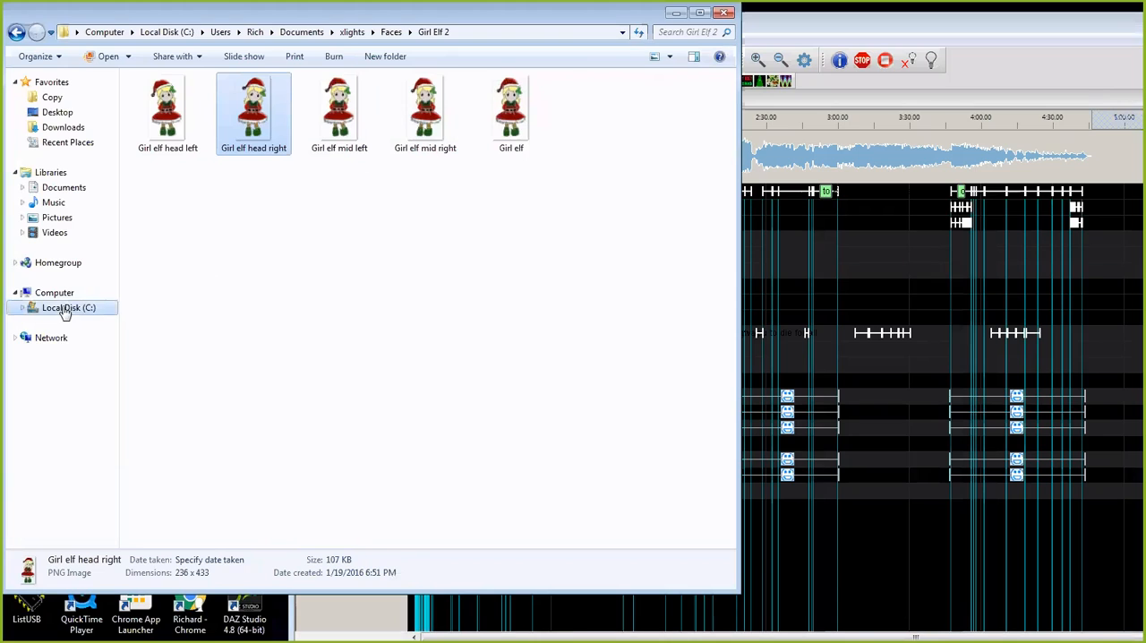
Step: Examine the mouth images in the Snowman faces and Girl Elf folders, and close the file browser
click(16, 31)
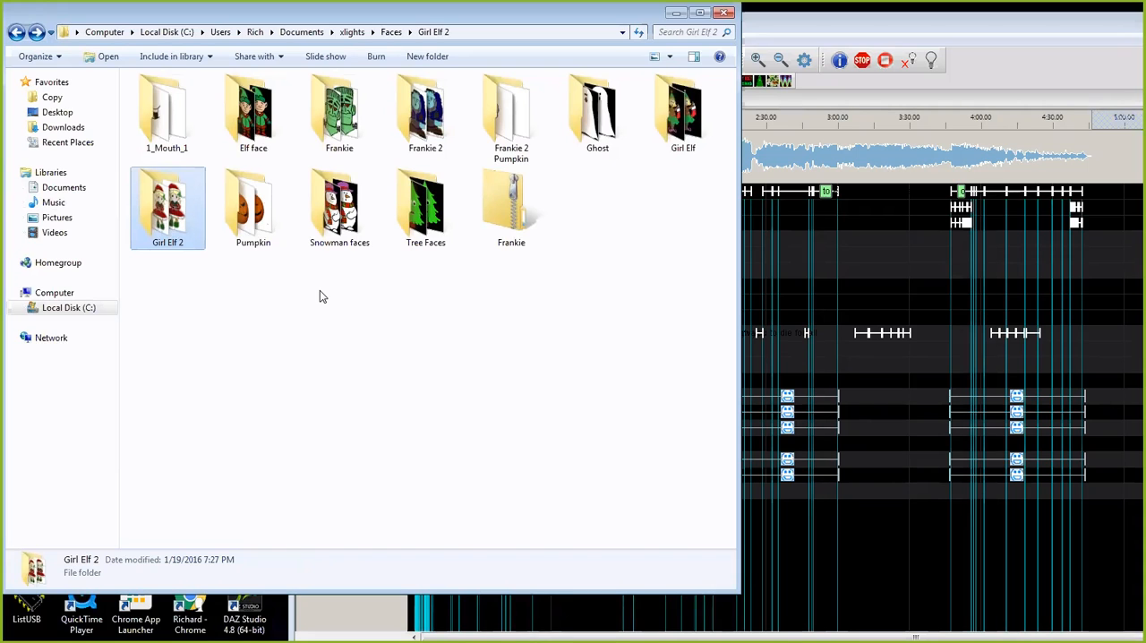
double_click(337, 213)
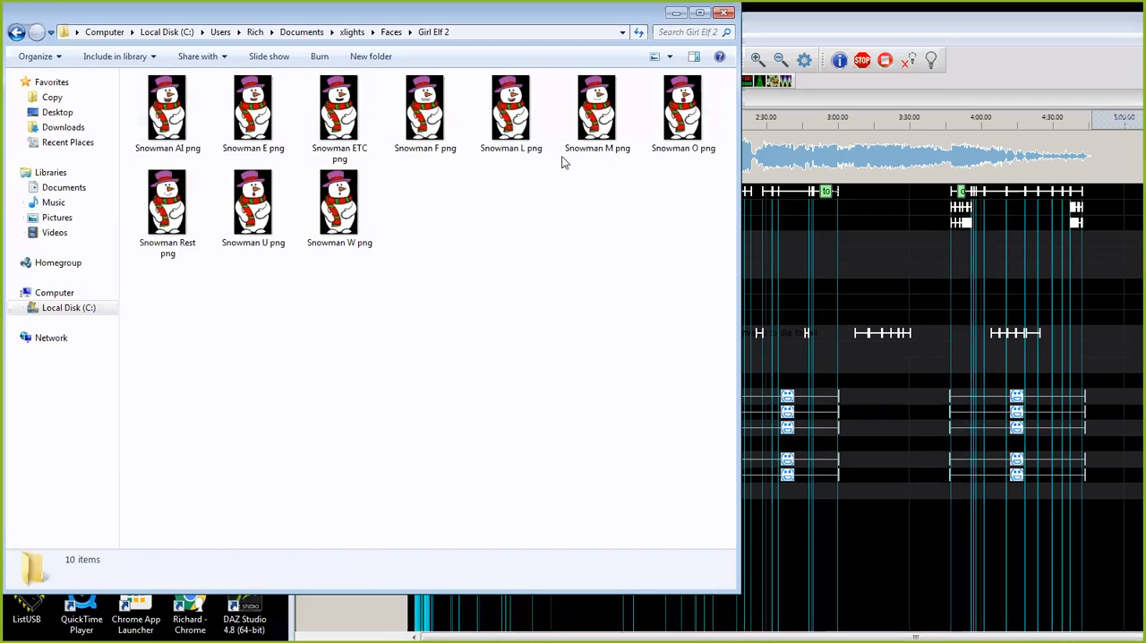
click(17, 32)
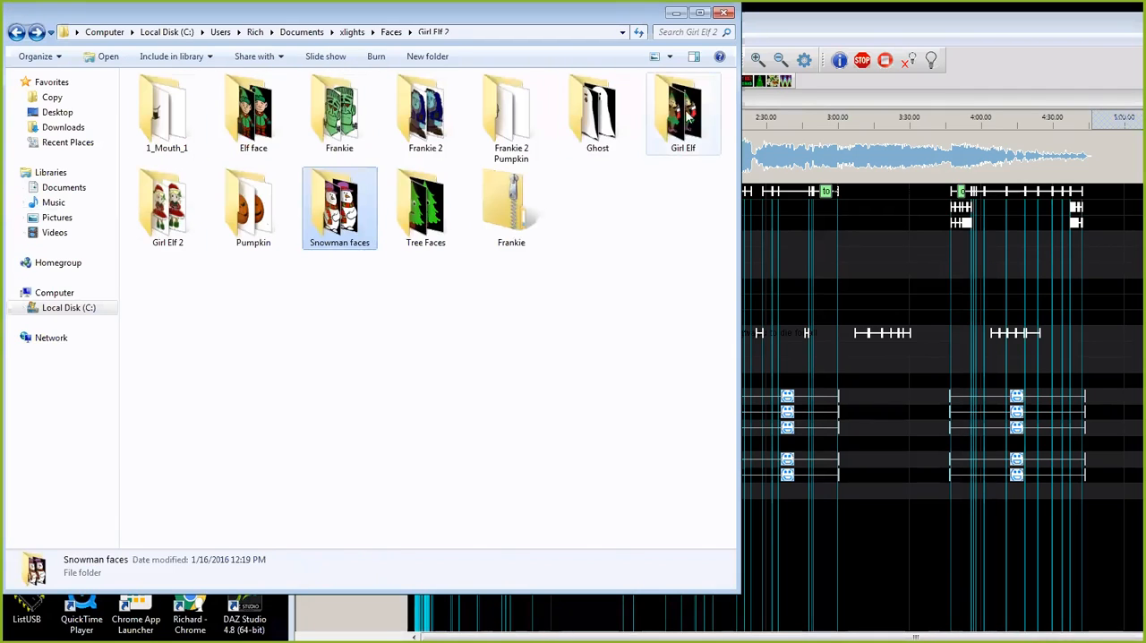
double_click(681, 117)
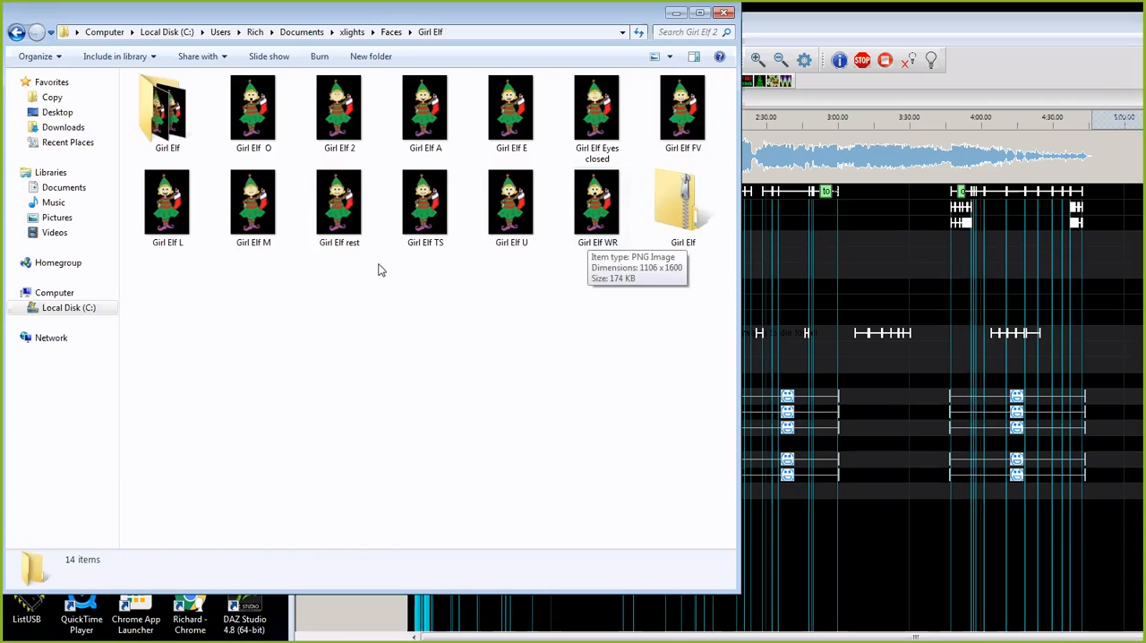
click(16, 33)
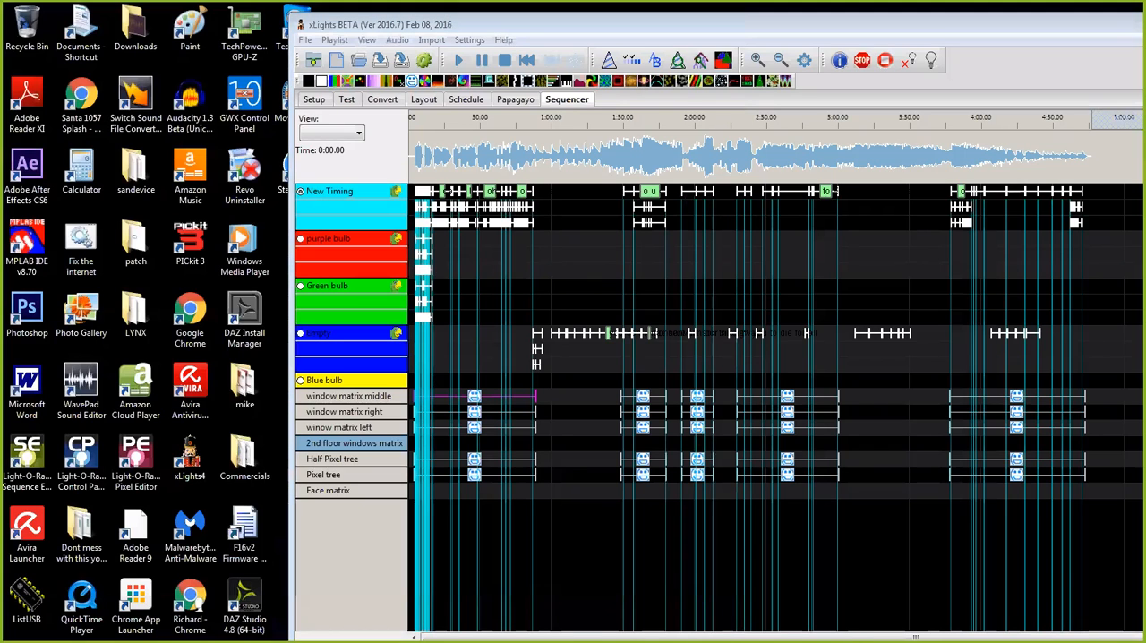
mouse_move(2, 125)
mouse_down()
mouse_move(386, 125)
mouse_move(2, 126)
mouse_up()
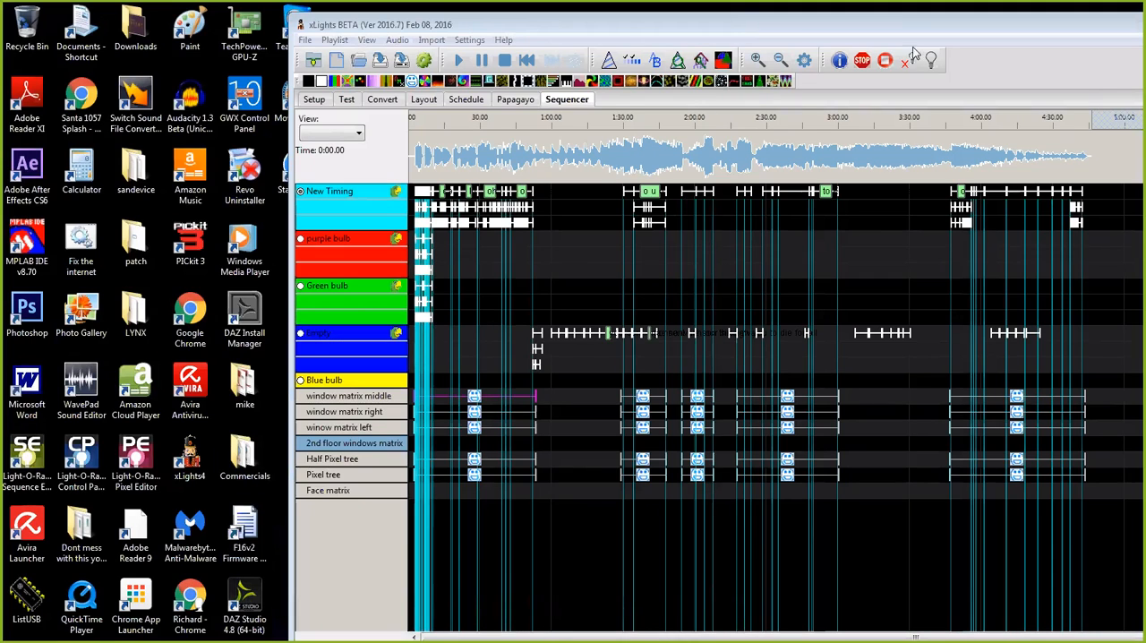
Step: Magnify the sequence timeline to show individual lyric words and move the xLights window back over the desktop shortcuts
click(758, 61)
click(757, 61)
click(758, 61)
click(758, 61)
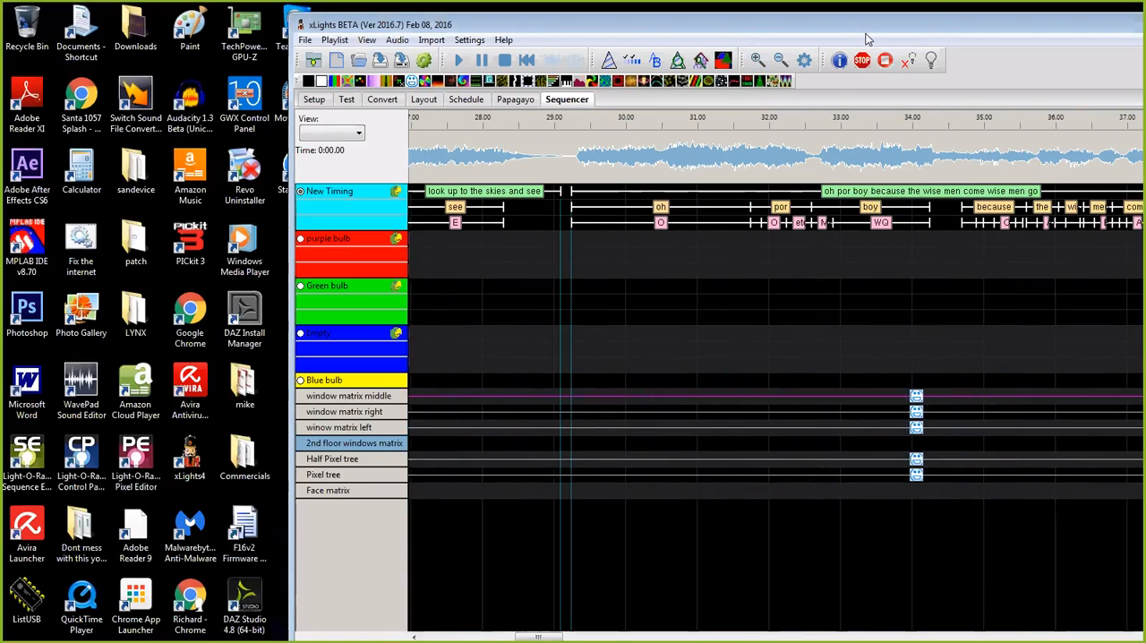
drag(871, 31, 868, 32)
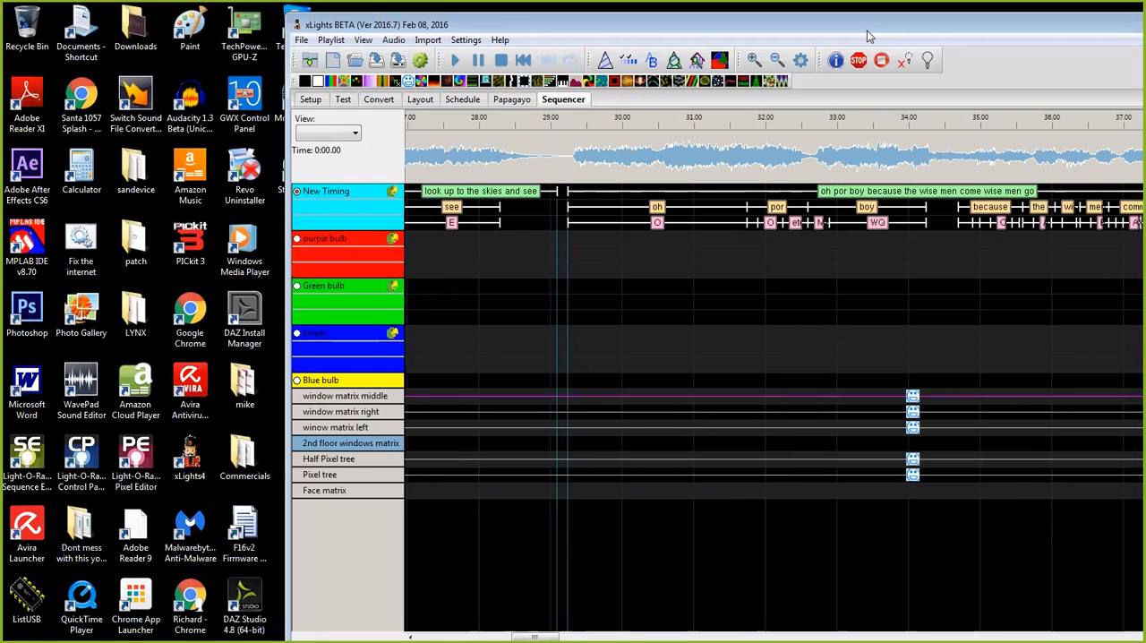
double_click(606, 24)
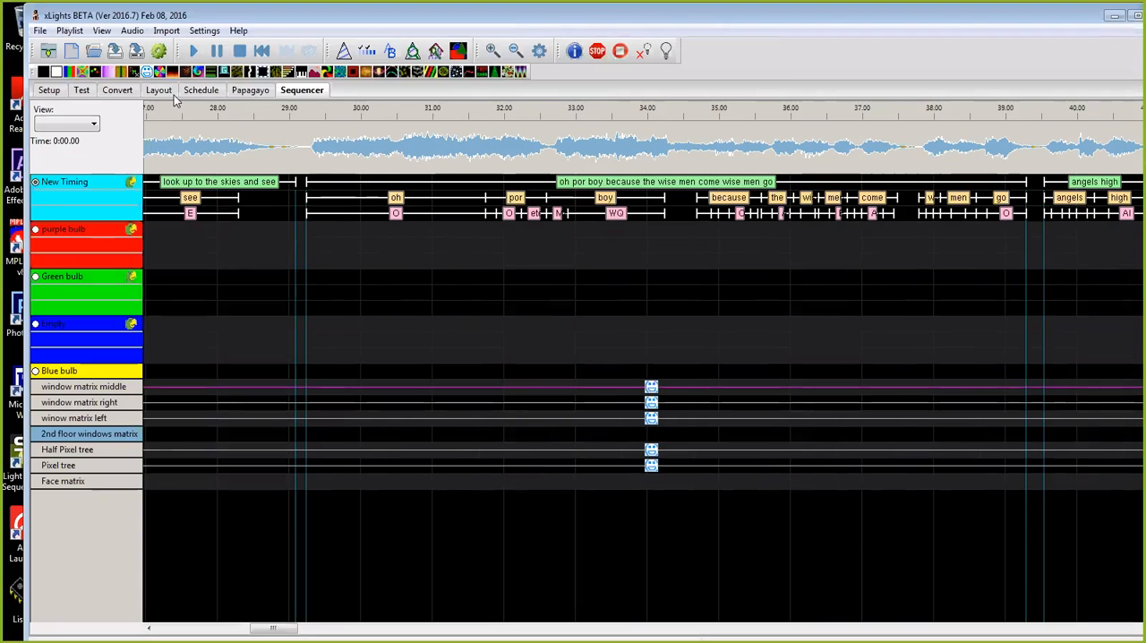
Step: Add a timing mark about 2 seconds long near 1:50 on New Timing and place a Pictures effect there on window matrix middle
drag(279, 631, 541, 632)
drag(526, 157, 668, 164)
key(t)
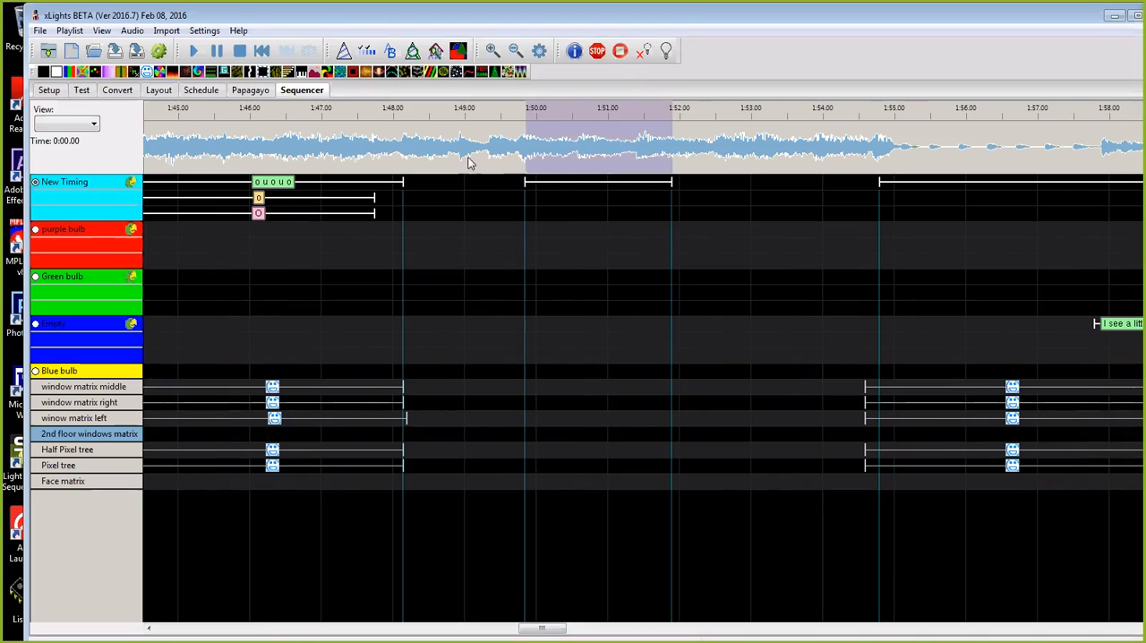
drag(366, 74, 618, 389)
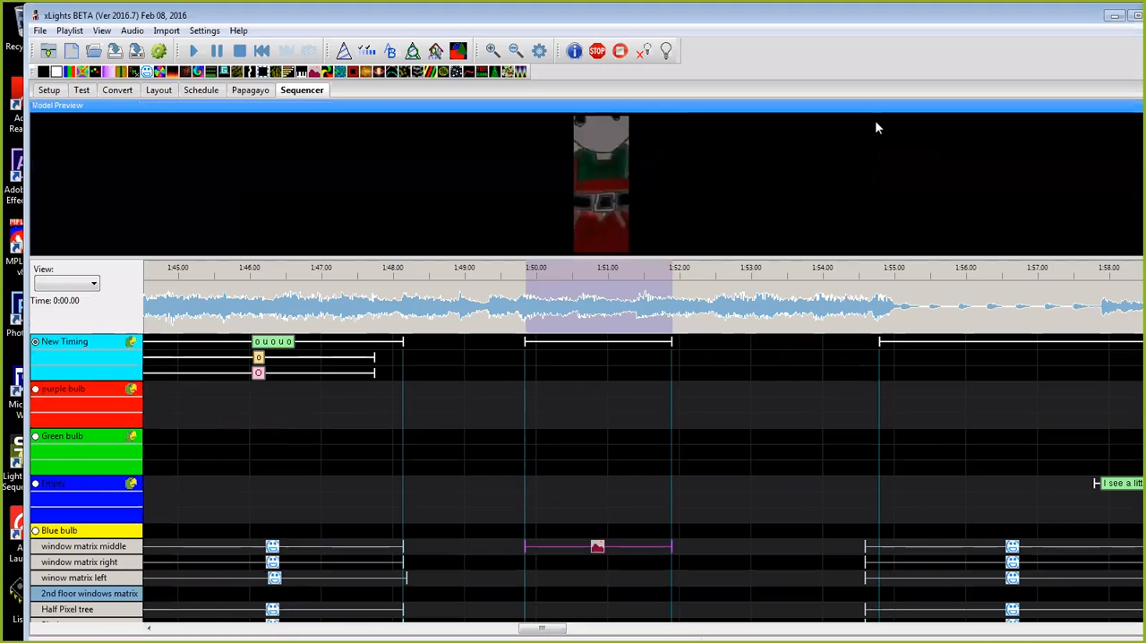
Step: Float the model preview clear of the new Pictures effect, set the effect's movement to scaled and close its settings
drag(815, 108, 787, 145)
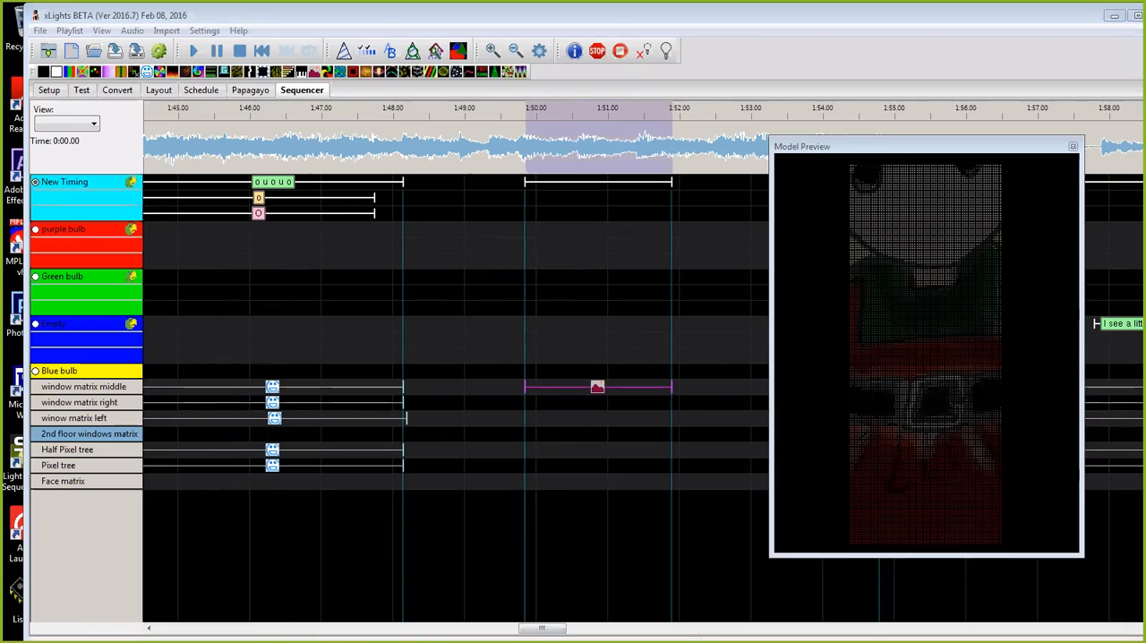
click(495, 269)
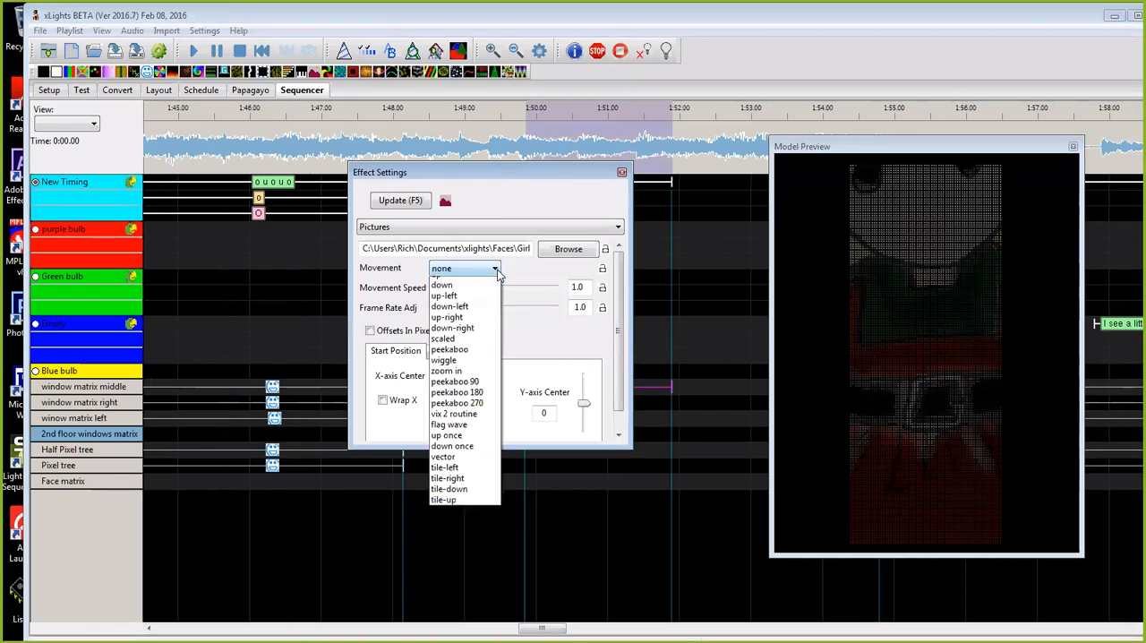
click(469, 380)
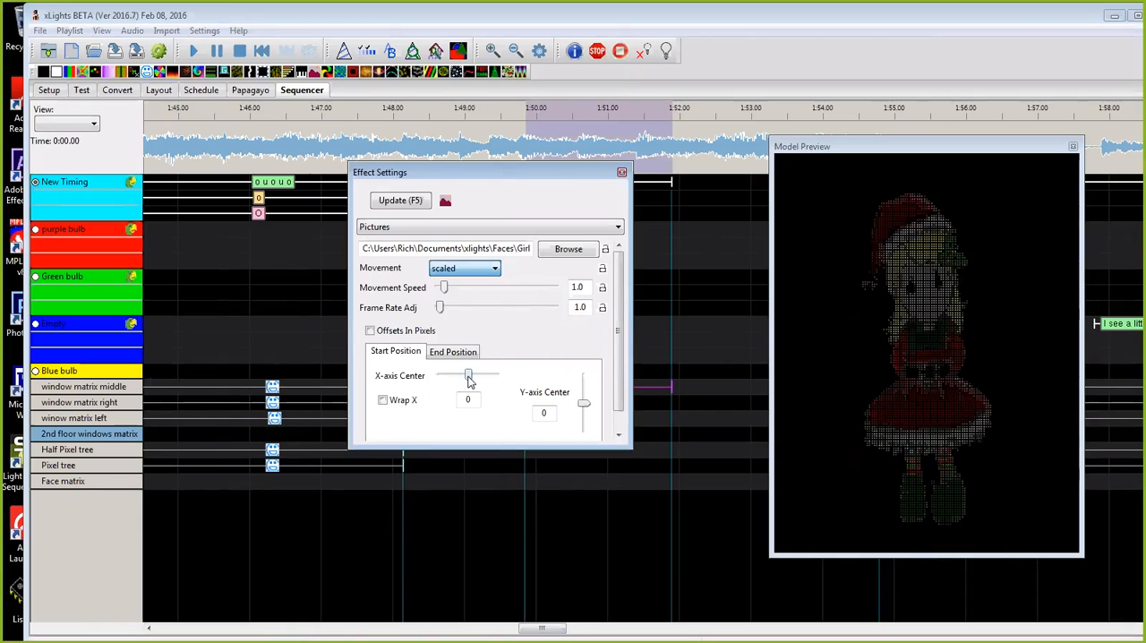
click(621, 172)
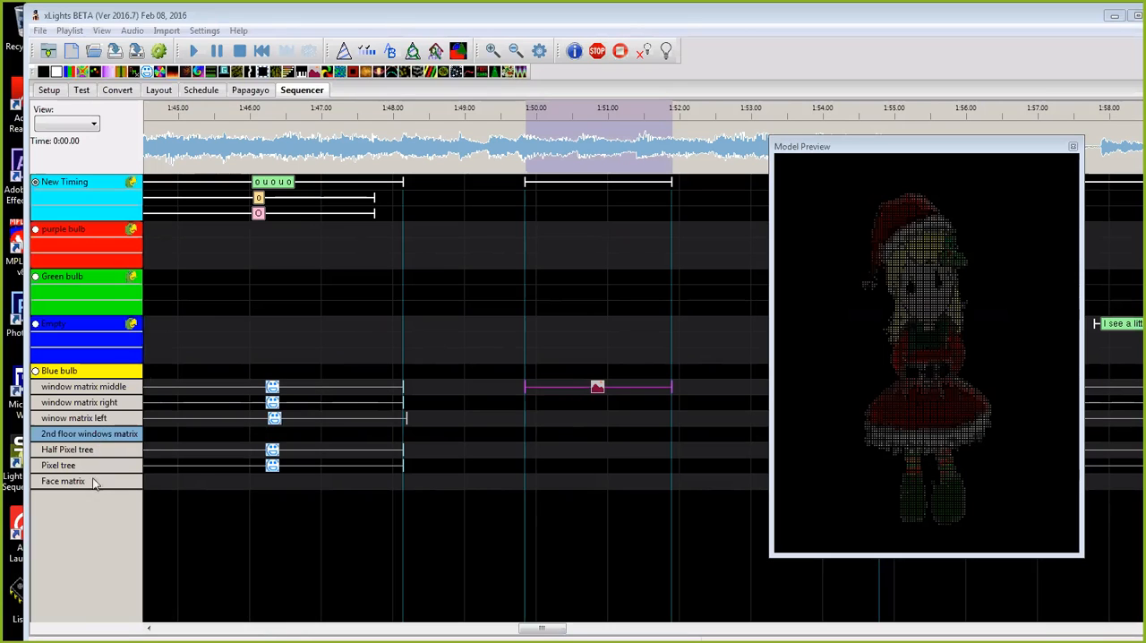
Step: Copy the Pictures effect from window matrix middle to the same time span on the Face matrix row
right_click(597, 388)
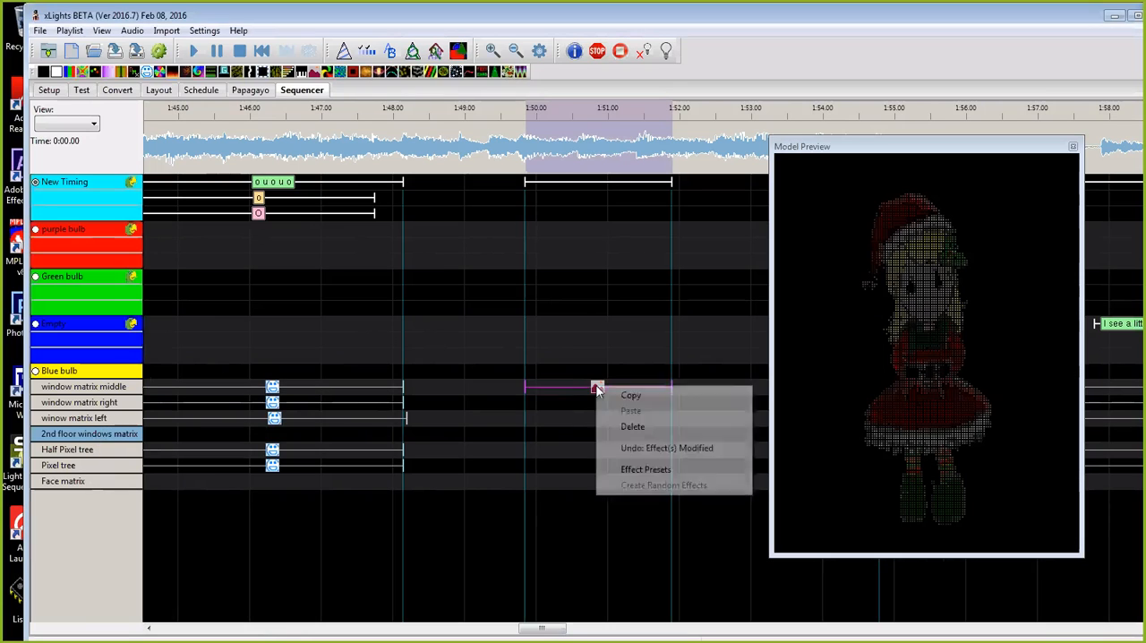
click(632, 395)
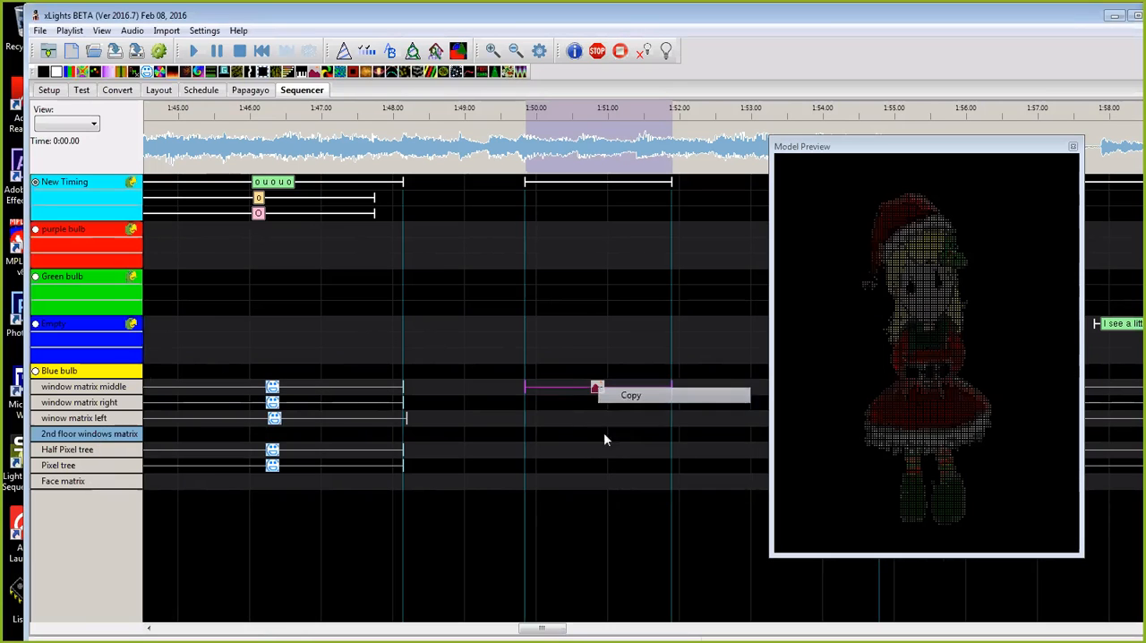
right_click(583, 482)
click(616, 509)
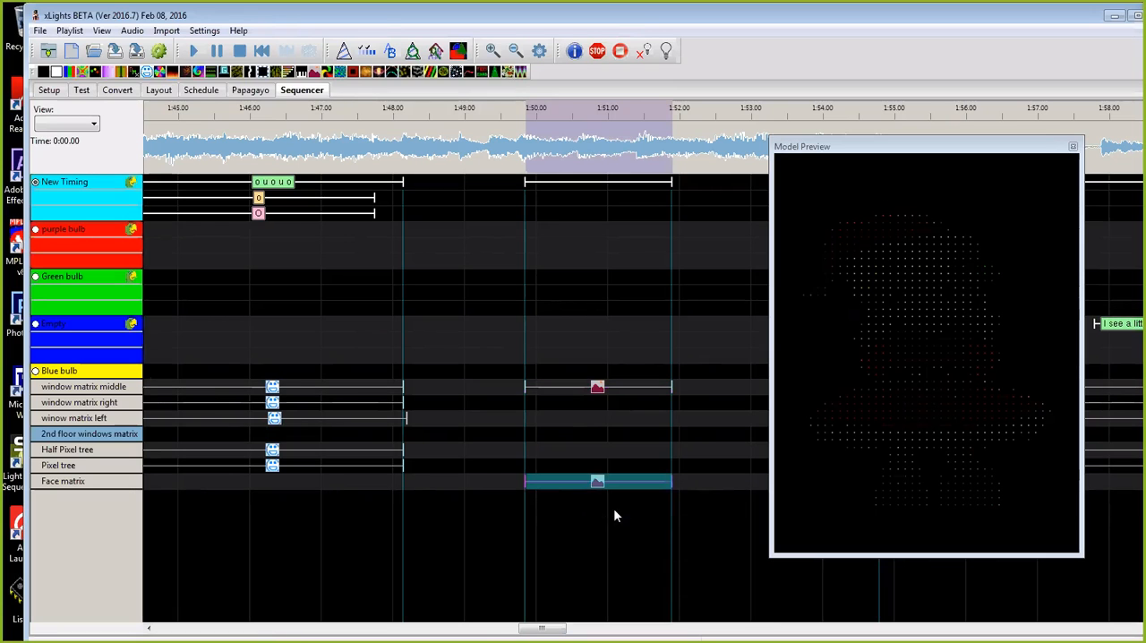
Step: Move the floating model preview nearer the middle of the timeline and shrink its width and height around the elf picture
drag(940, 139, 838, 145)
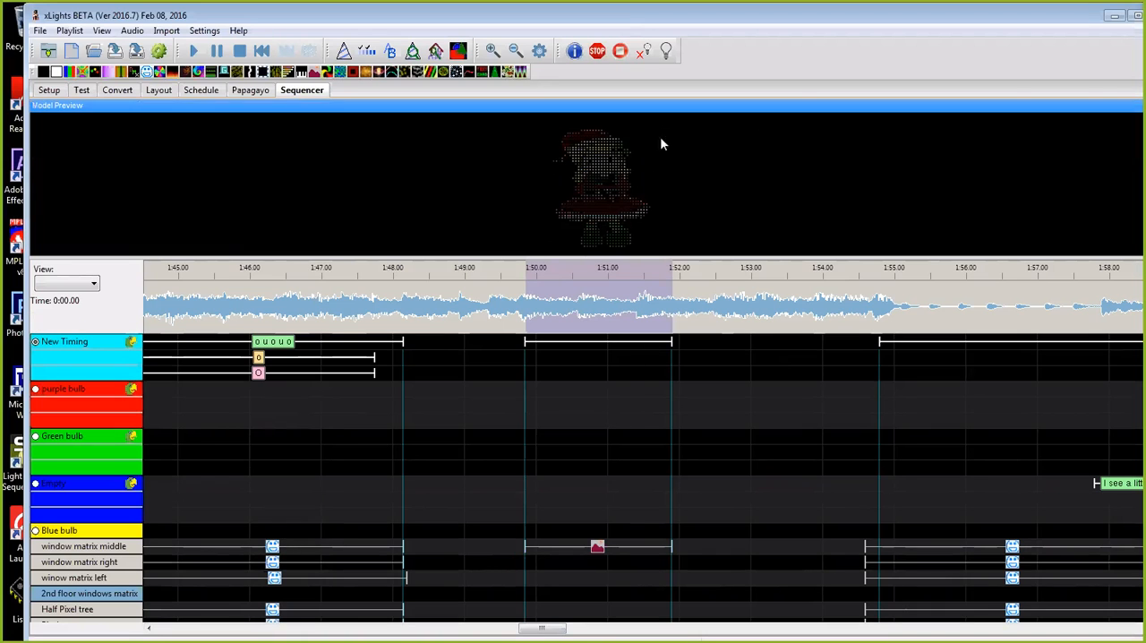
drag(664, 111, 562, 154)
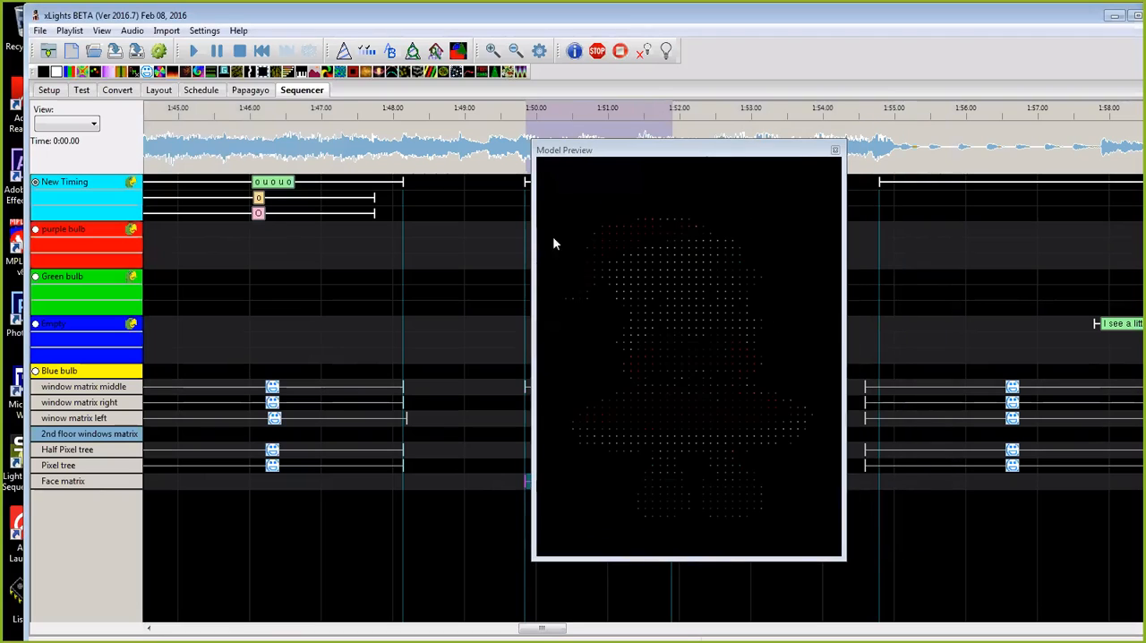
drag(845, 332, 788, 335)
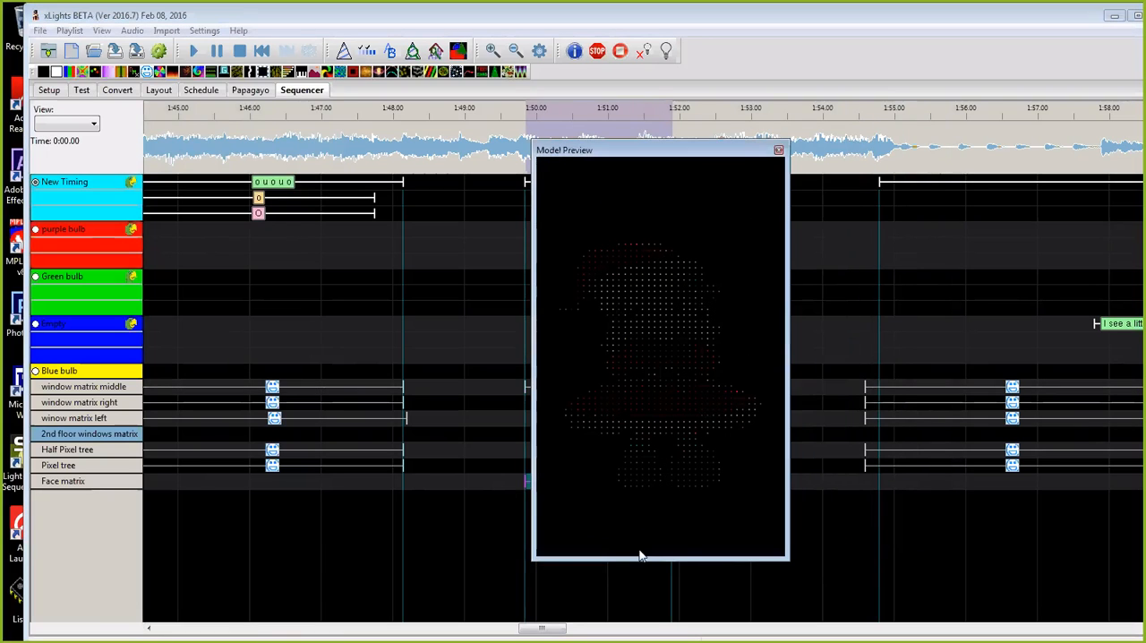
drag(642, 559, 654, 495)
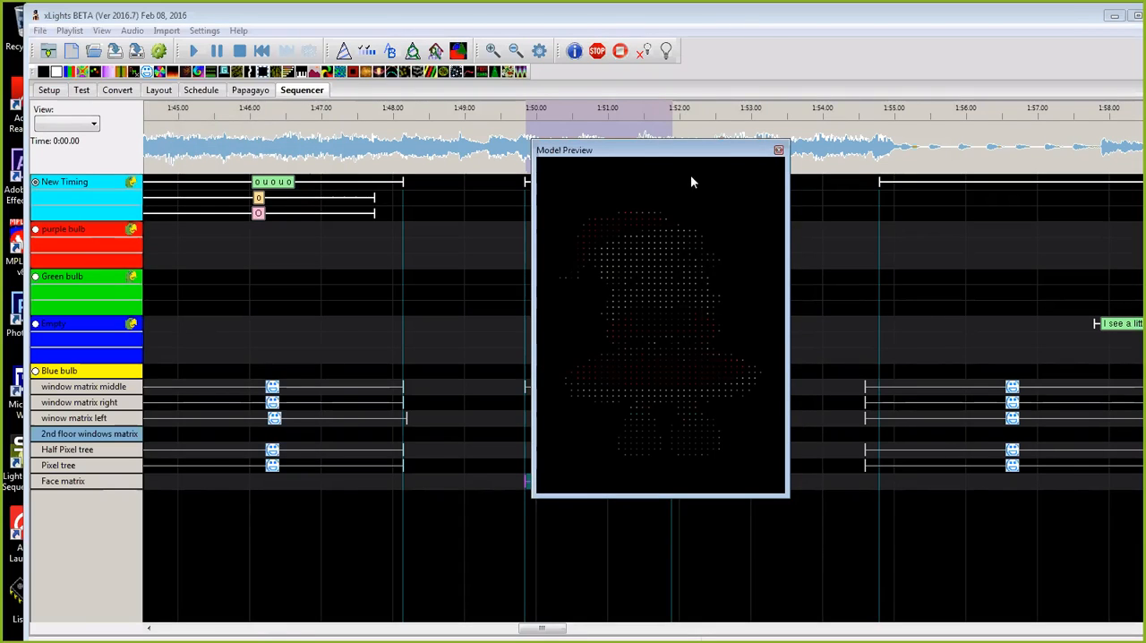
Step: Move the floating model preview clear of the Pictures effects near 1:50 and select the Face matrix effect to preview its picture
drag(700, 163, 893, 178)
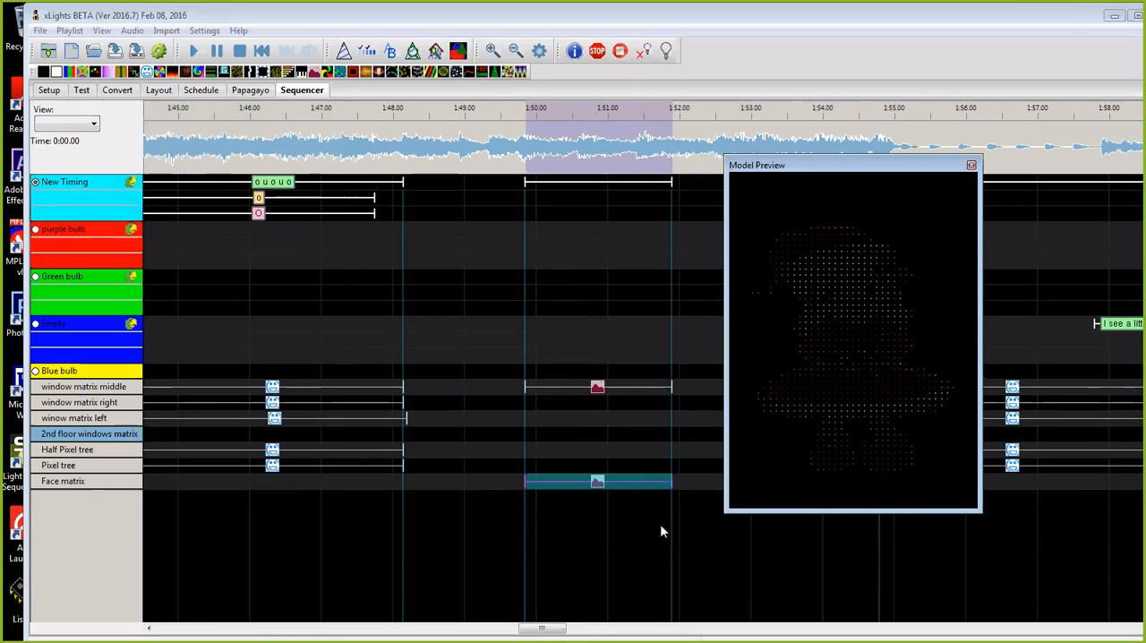
click(599, 483)
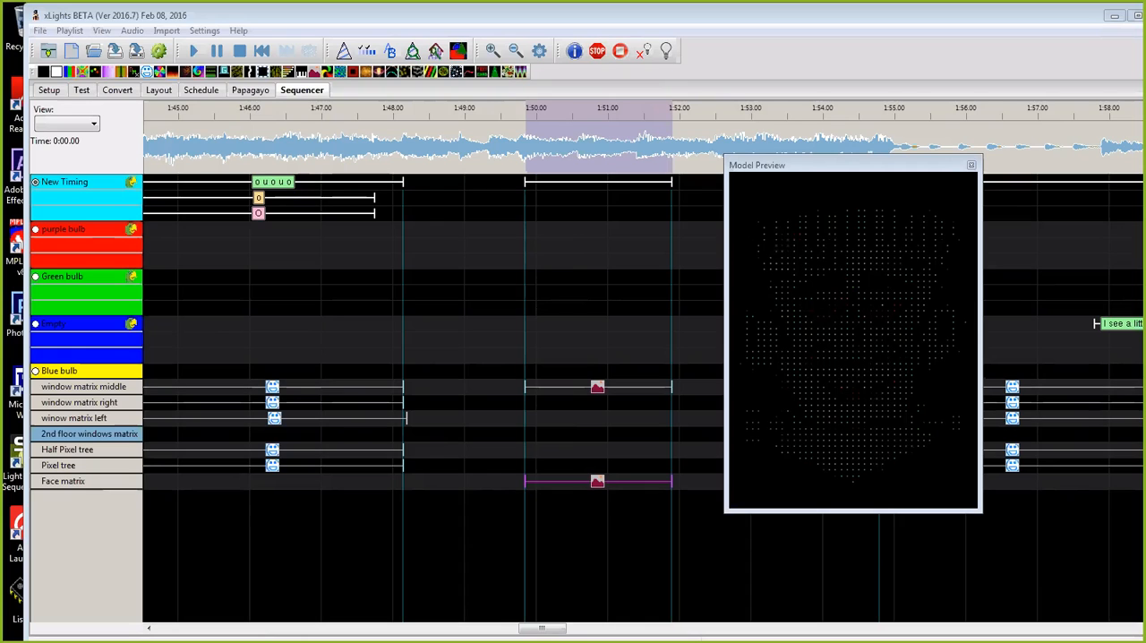
click(809, 175)
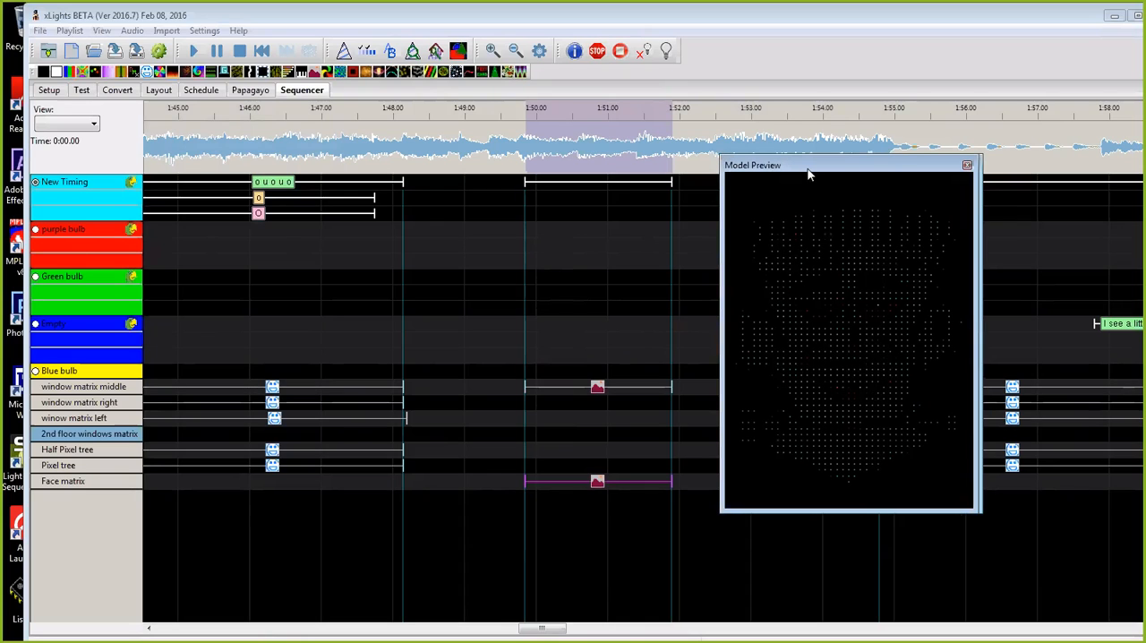
Step: Switch from the model preview to the floating house preview and enlarge its width and height over the timeline
drag(809, 175, 657, 186)
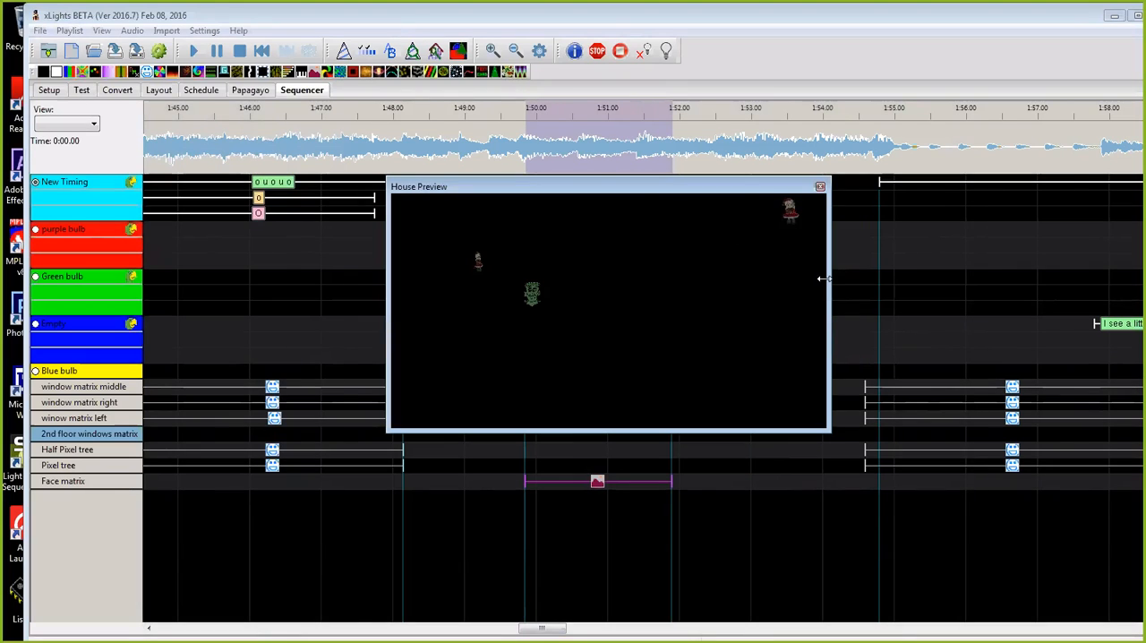
drag(822, 279, 1072, 278)
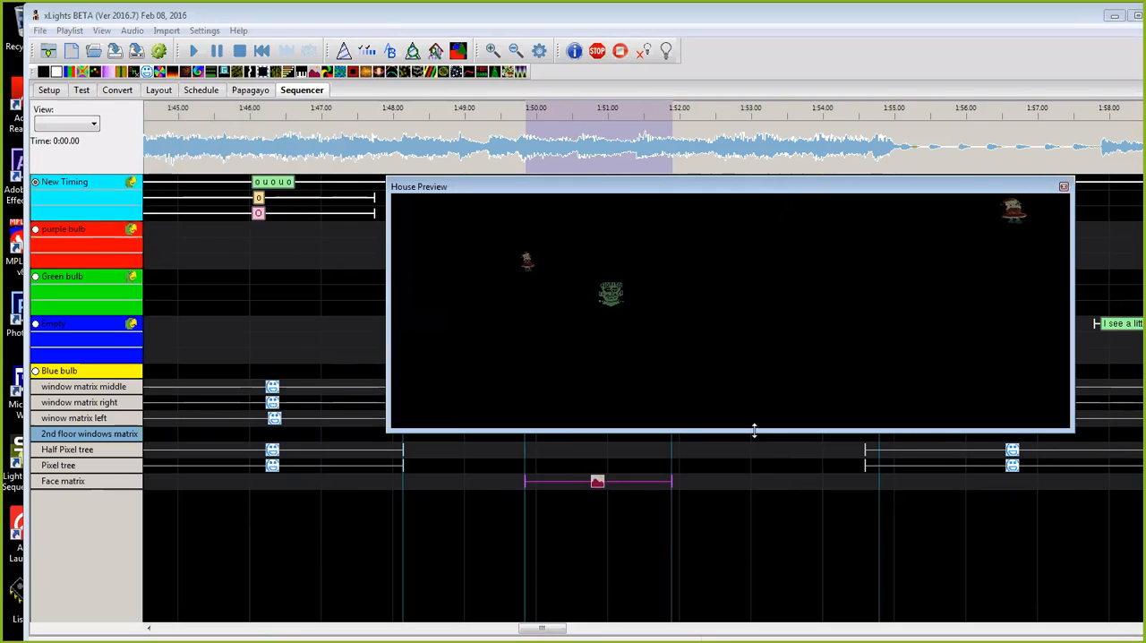
drag(754, 431, 754, 589)
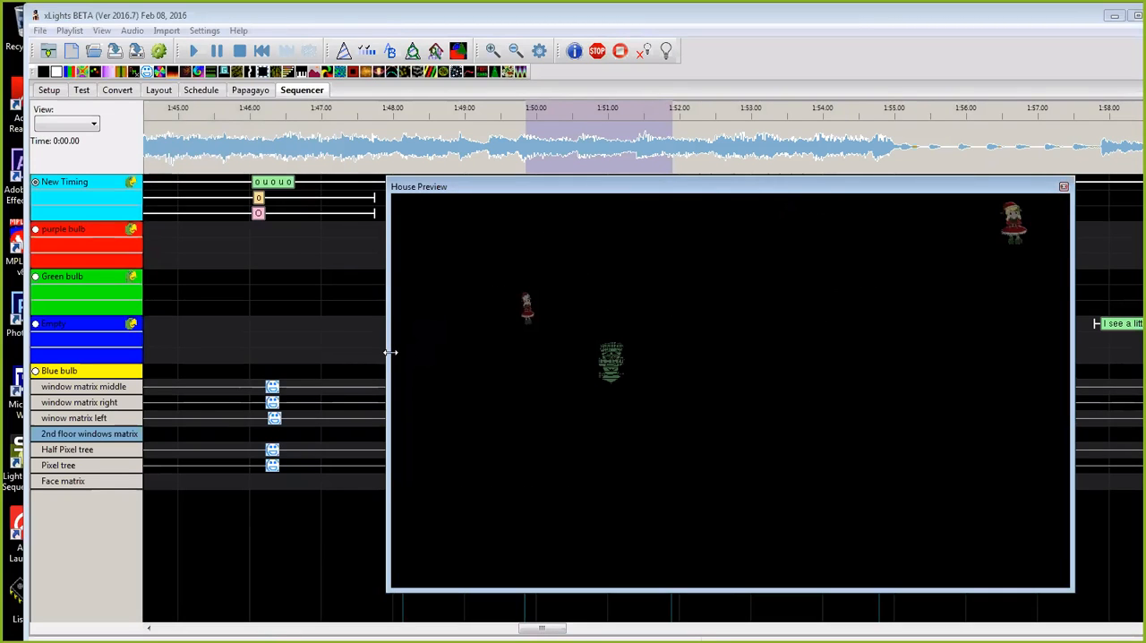
drag(391, 352, 257, 349)
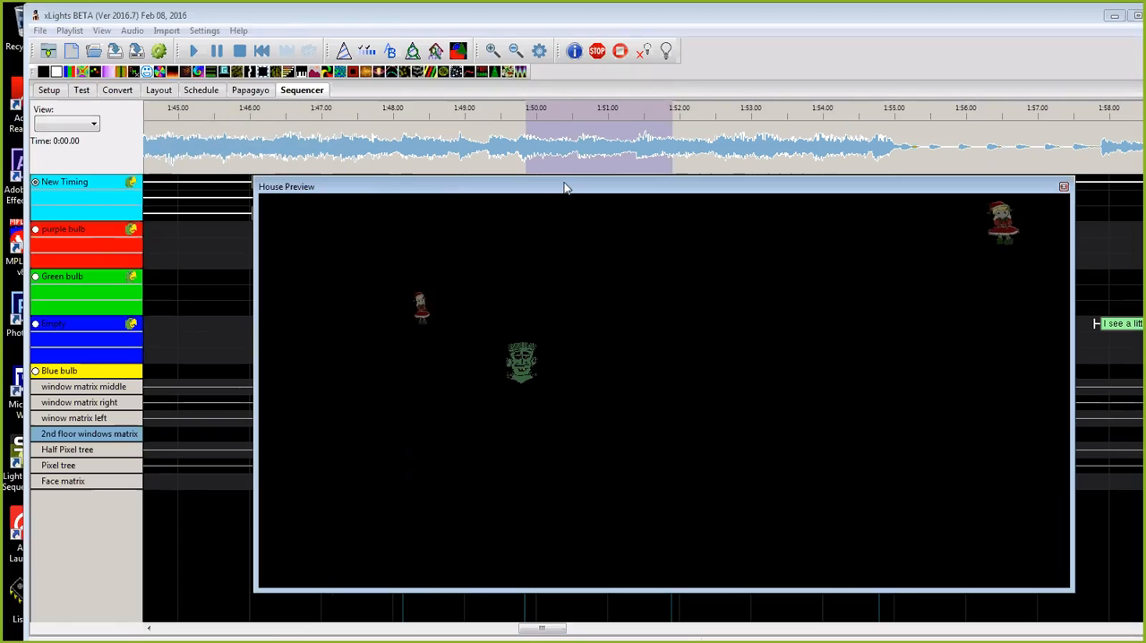
Step: Return to the start of the sequence and collapse the New Timing, purple bulb, Green bulb and blue timing tracks to single rows
drag(538, 632, 191, 636)
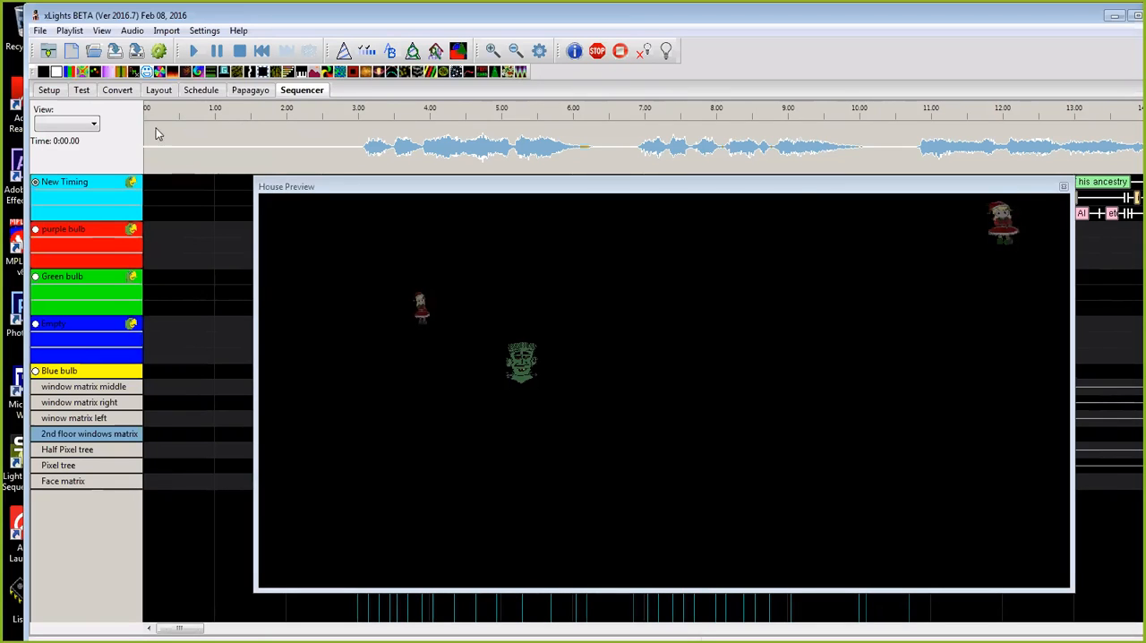
click(64, 231)
click(72, 246)
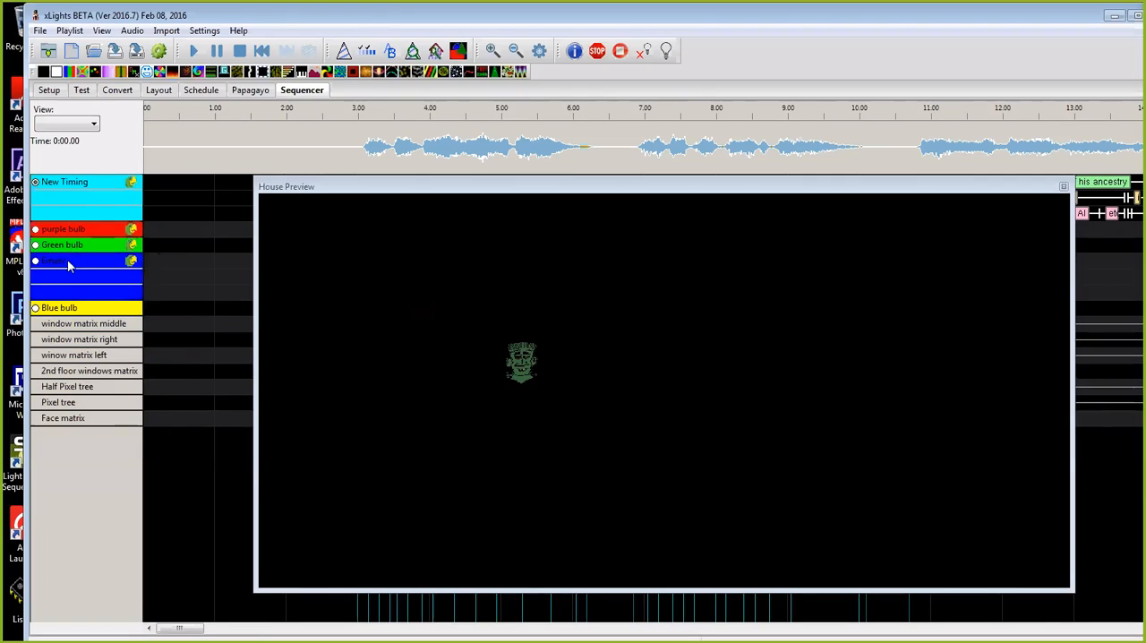
click(71, 261)
click(96, 184)
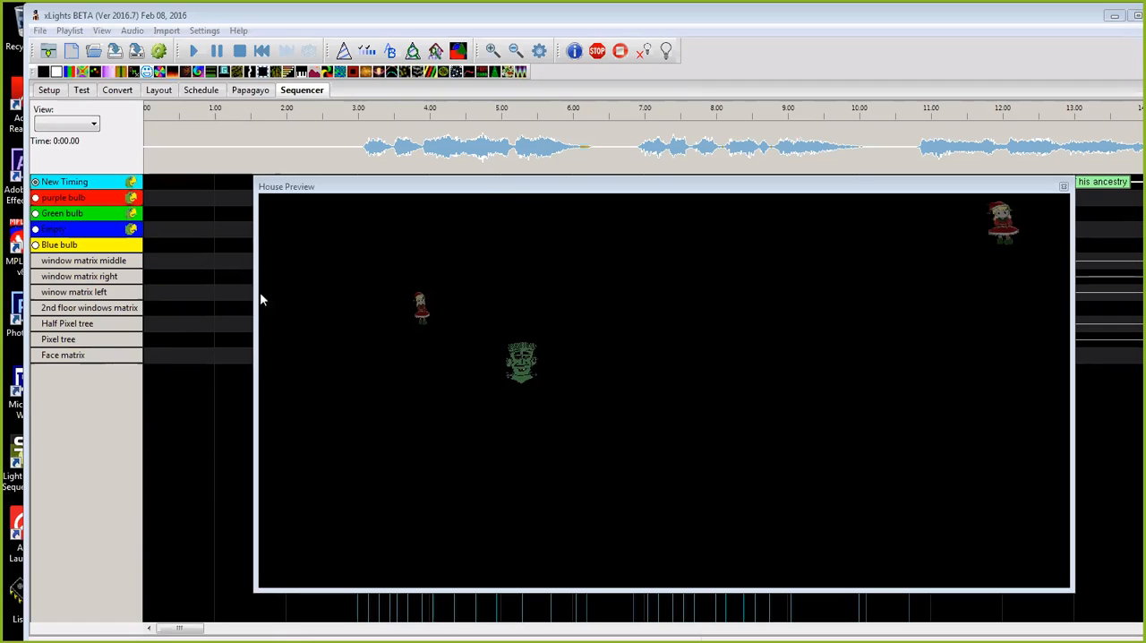
Step: Move the house preview slightly higher over the timeline and narrow it to uncover the later part of the sequence
click(487, 195)
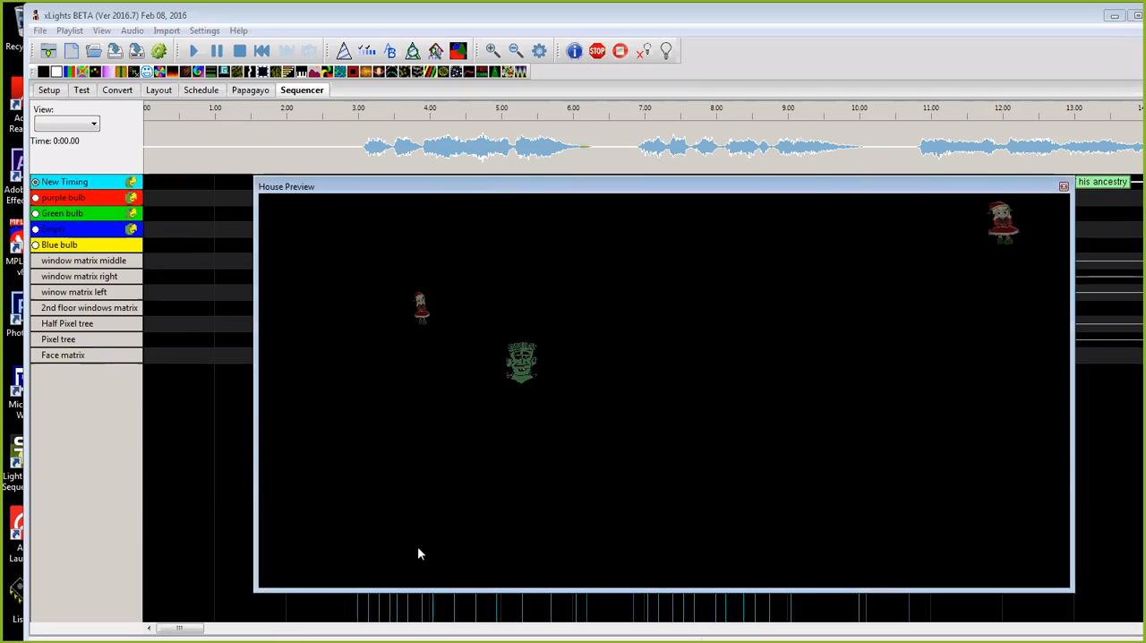
click(180, 627)
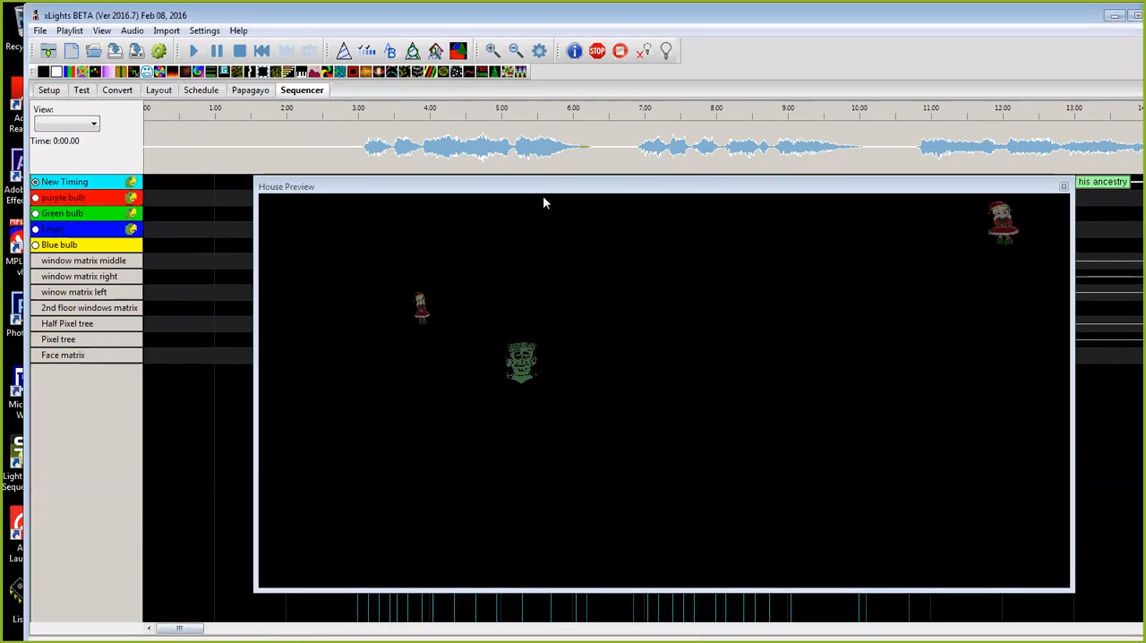
drag(545, 188, 560, 167)
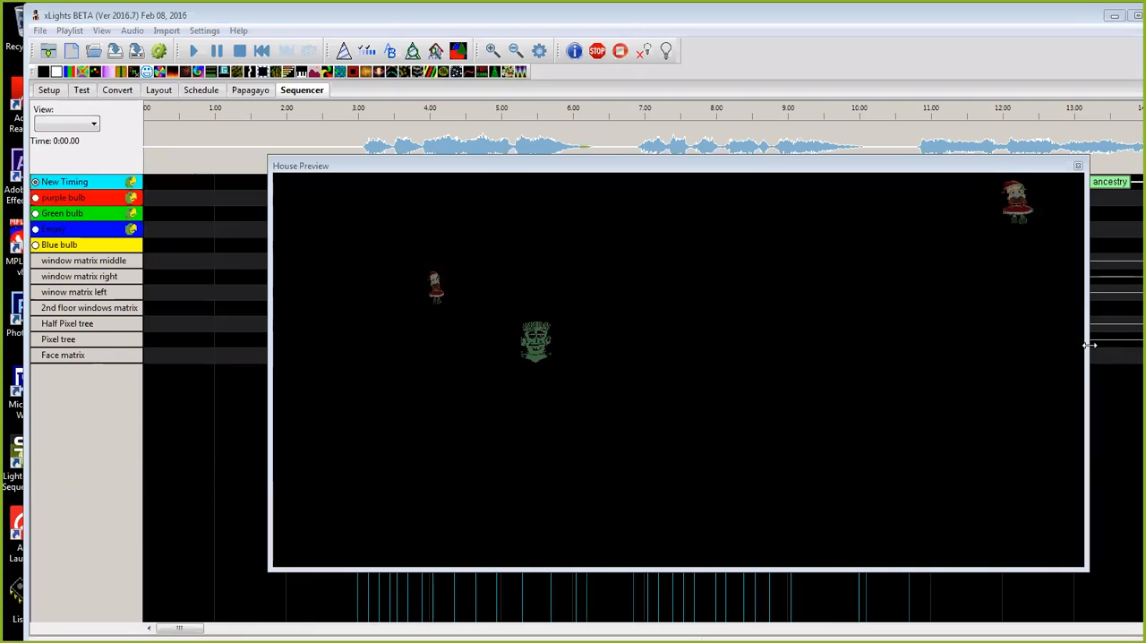
drag(1090, 345, 810, 367)
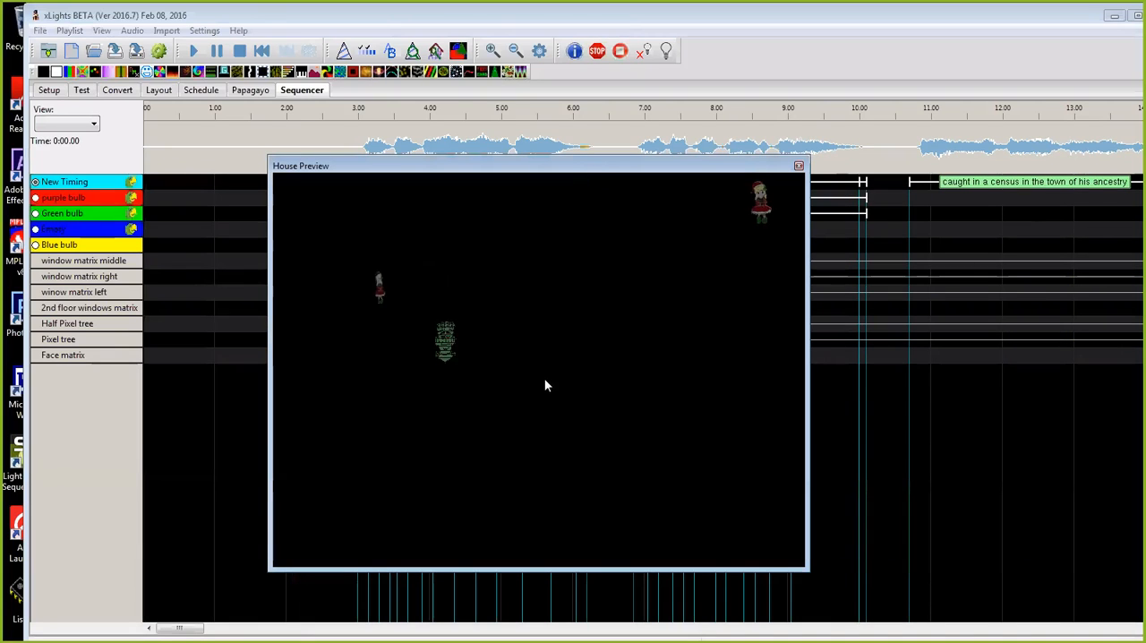
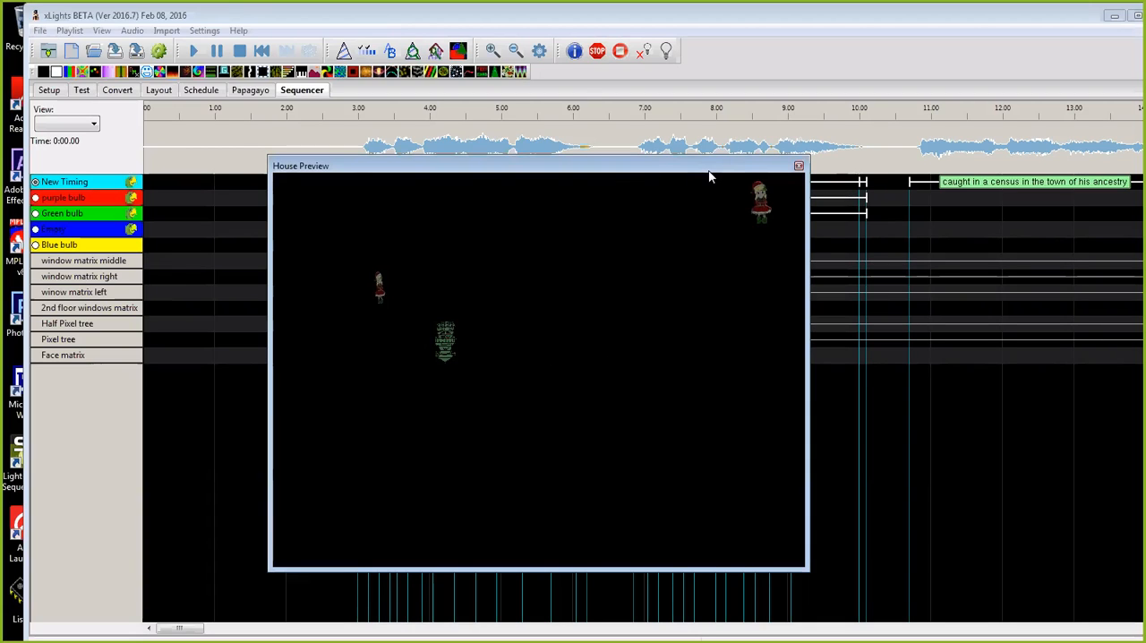
Step: Close the open sequence and reposition the floating house preview toward the later timeline with a shorter height
drag(709, 172, 790, 169)
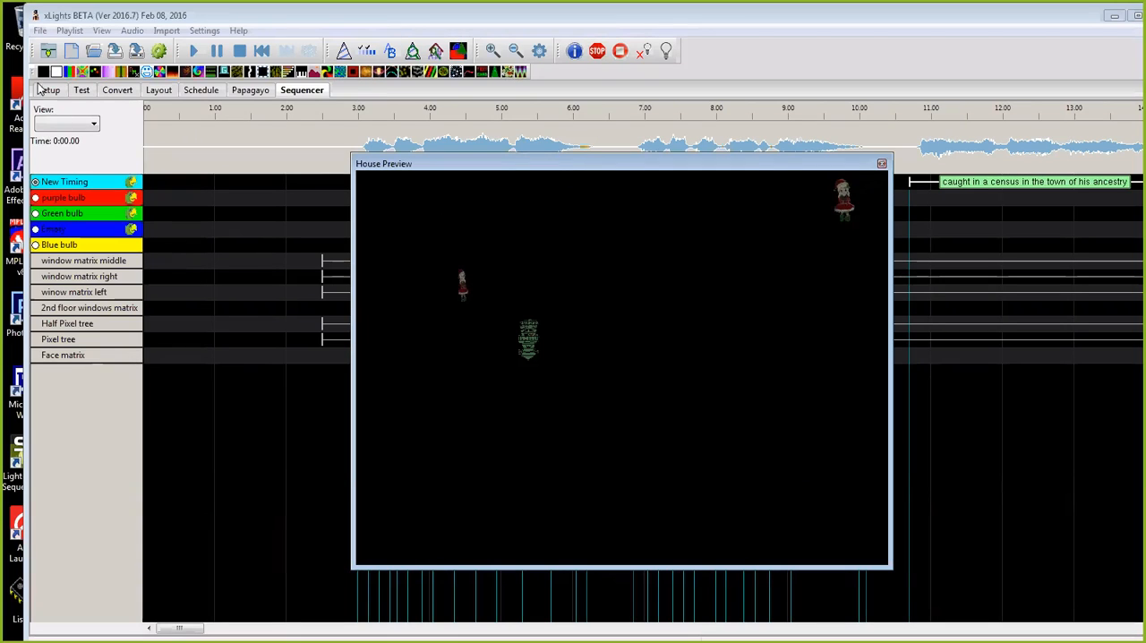
click(41, 31)
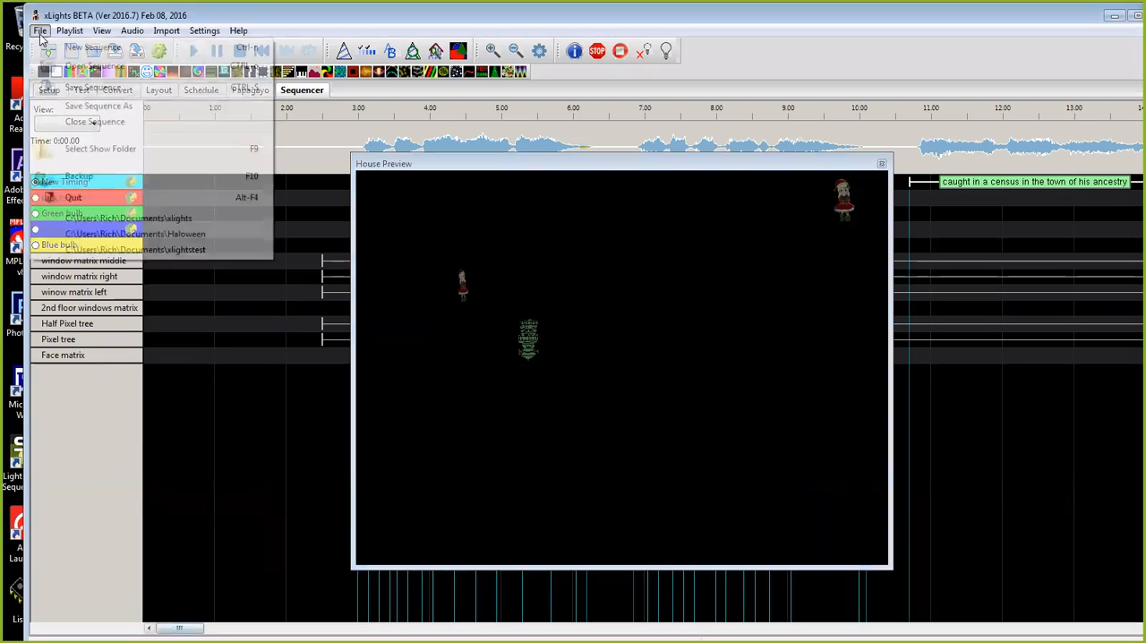
click(313, 144)
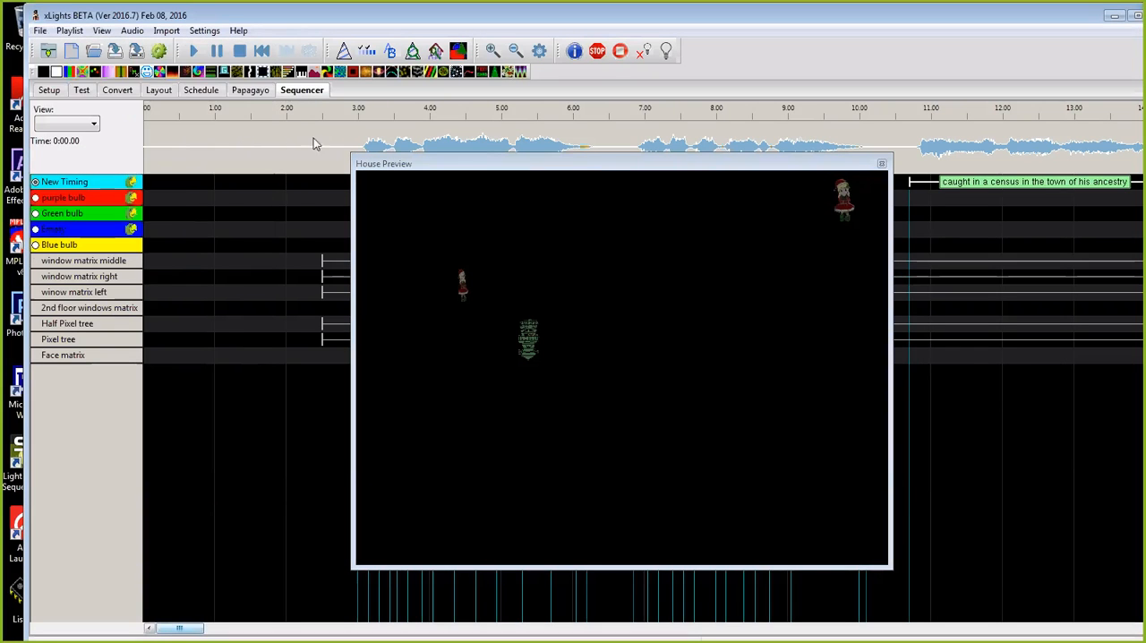
click(41, 31)
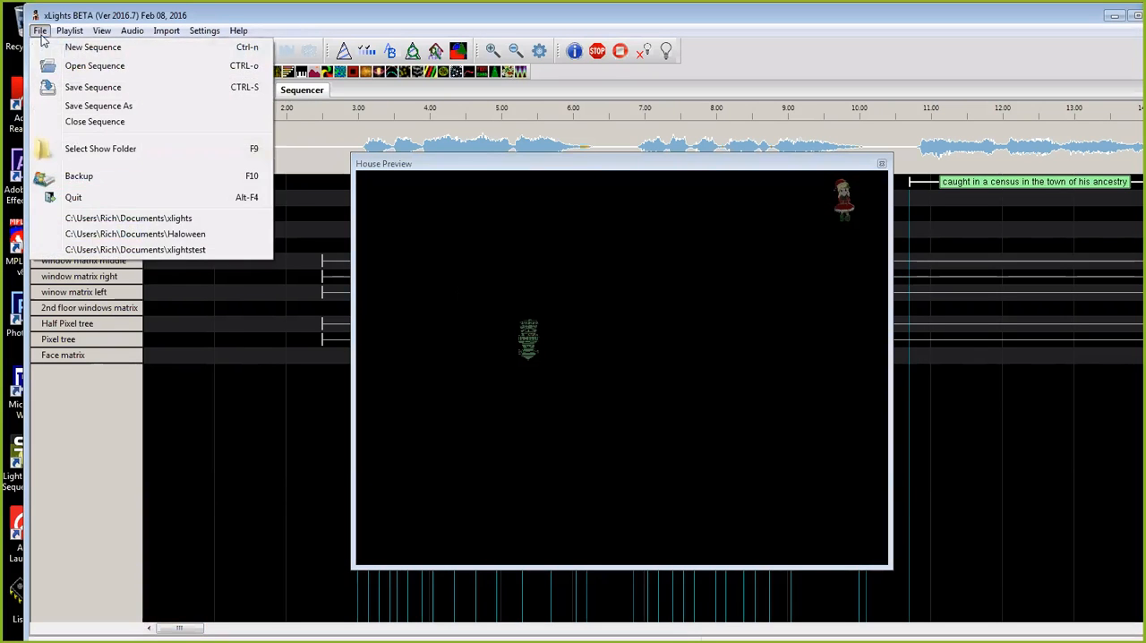
click(77, 126)
click(593, 369)
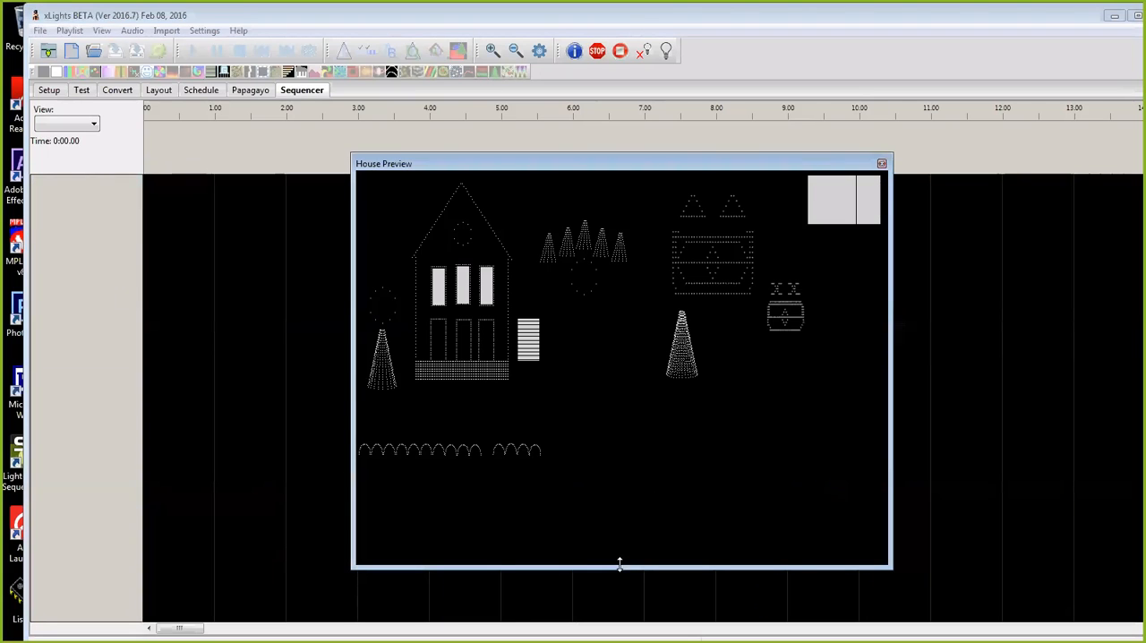
drag(618, 565, 617, 466)
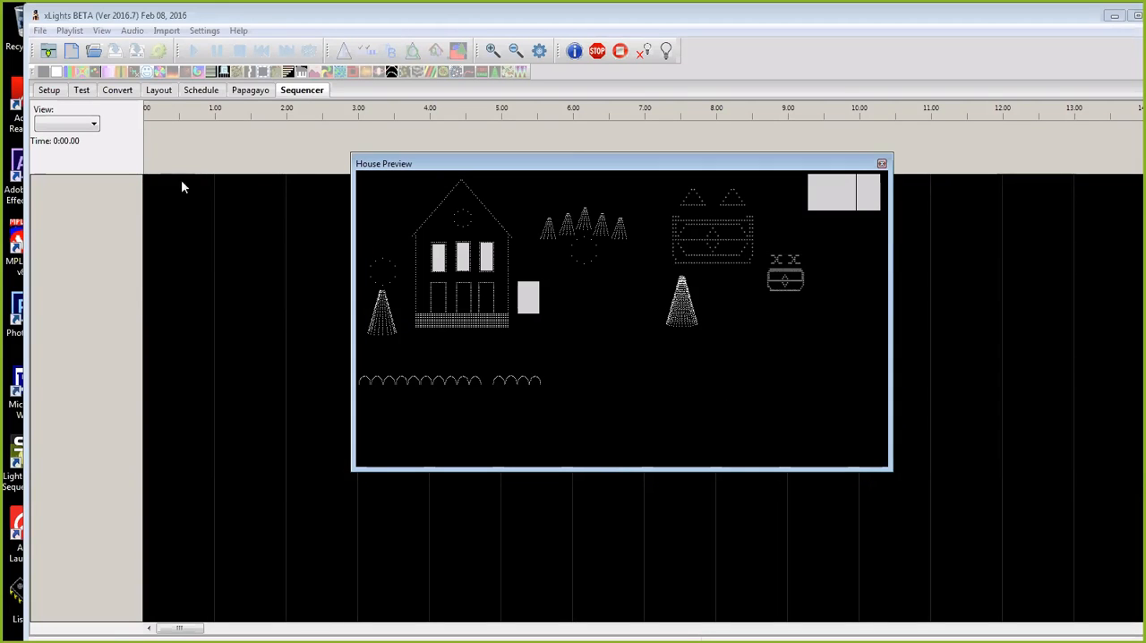
Step: Change the show directory to the Users folder on Local Disk (C:)
click(48, 91)
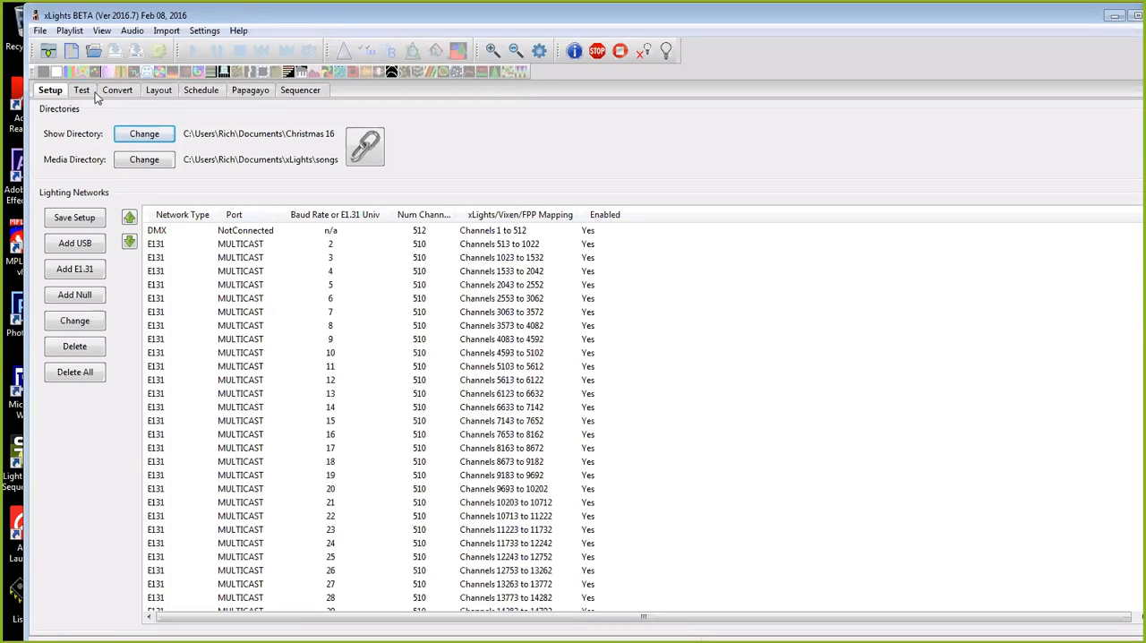
click(118, 128)
click(115, 348)
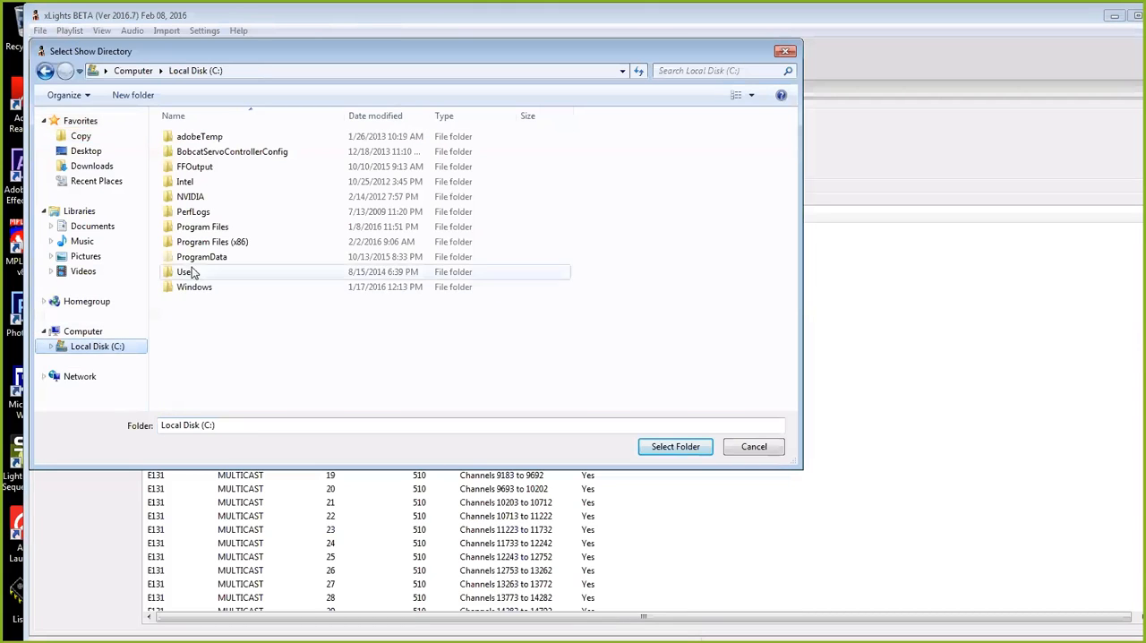
click(192, 273)
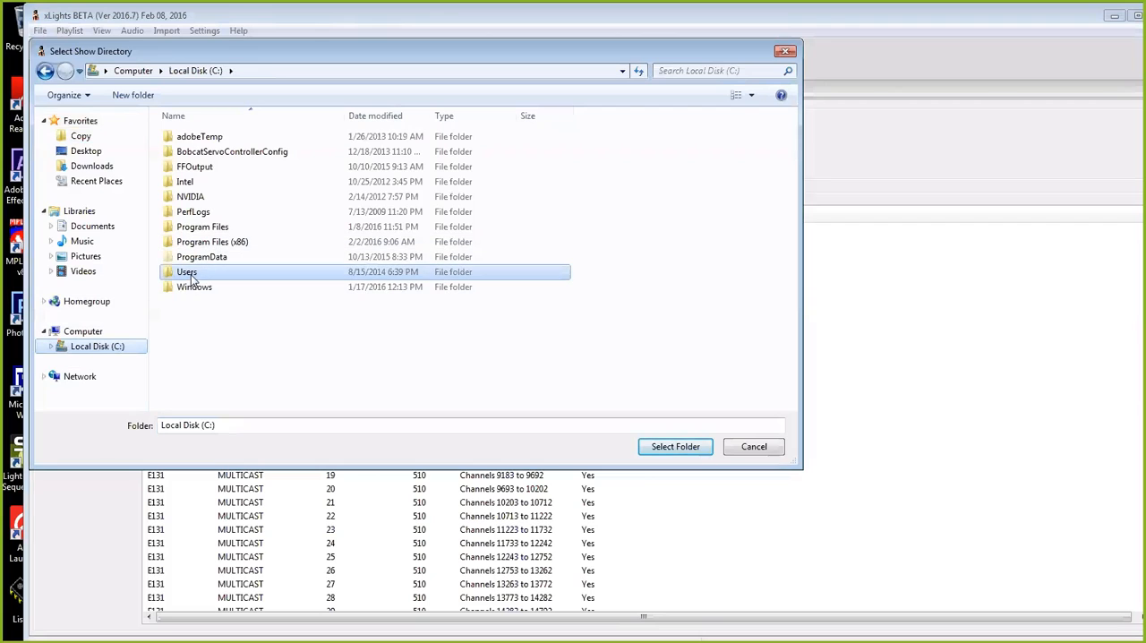
click(674, 447)
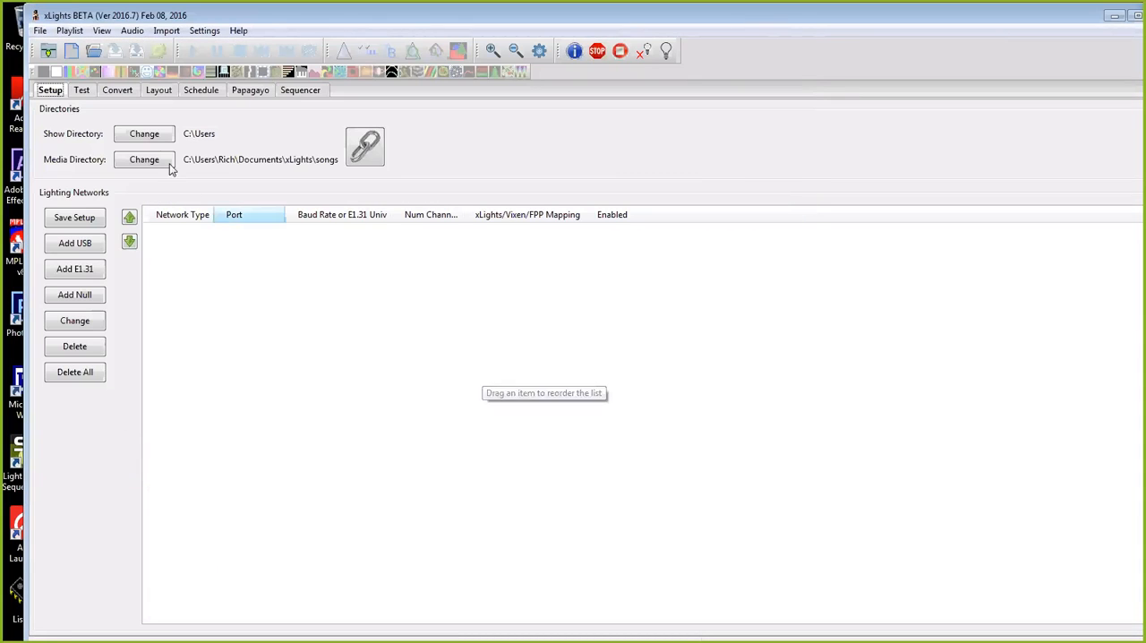
Step: Change the show directory to the xlights folder inside the user's Documents folder
click(144, 134)
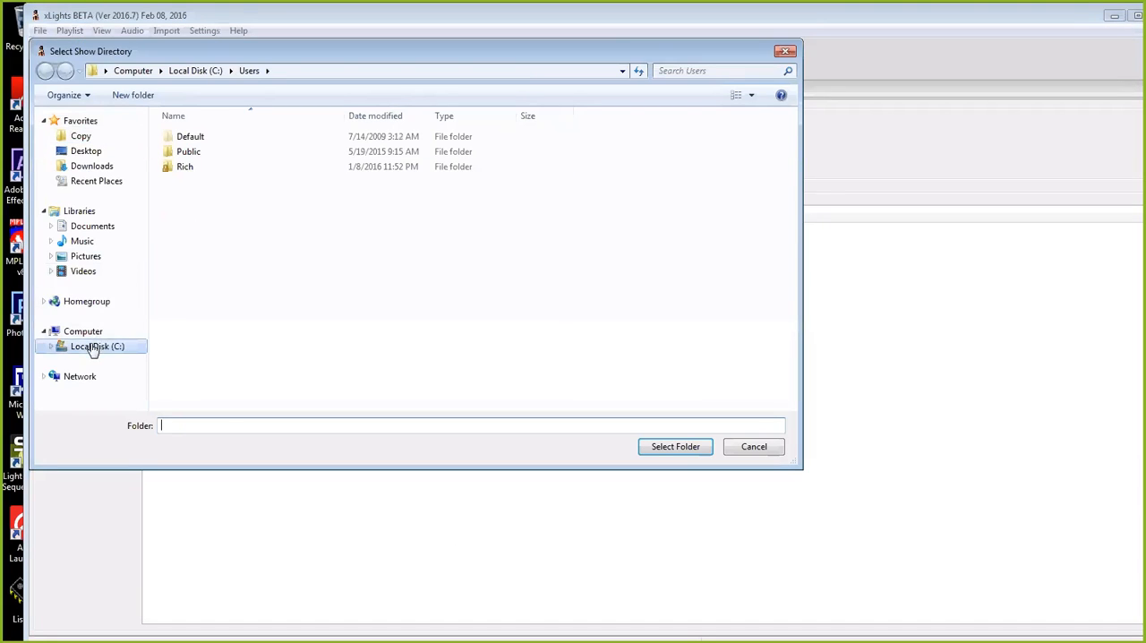
click(92, 346)
double_click(184, 271)
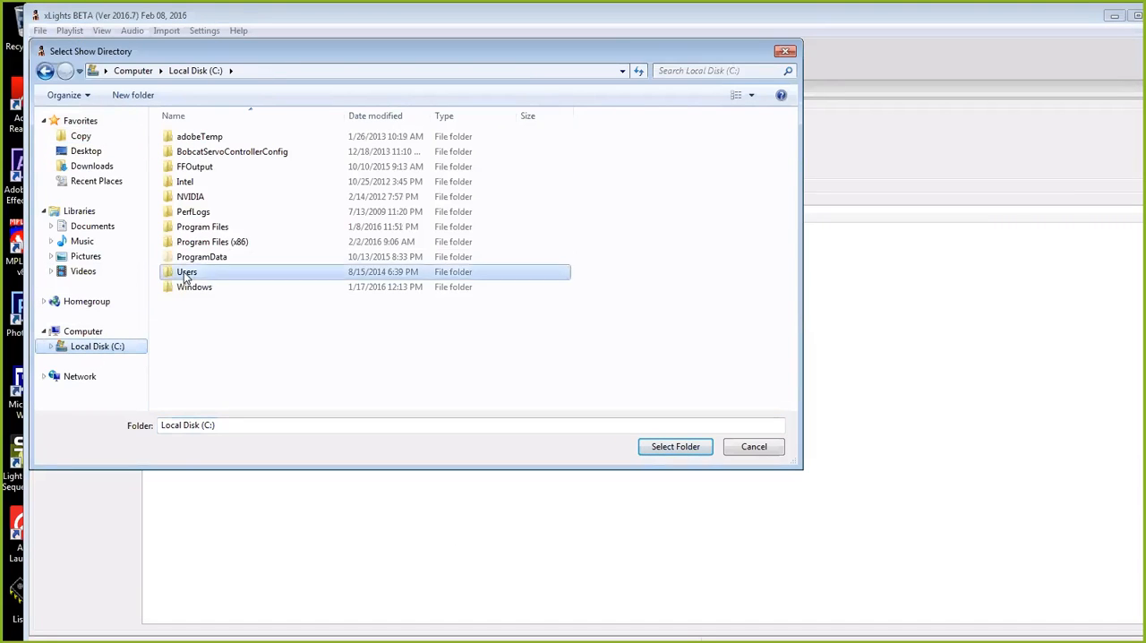
double_click(193, 167)
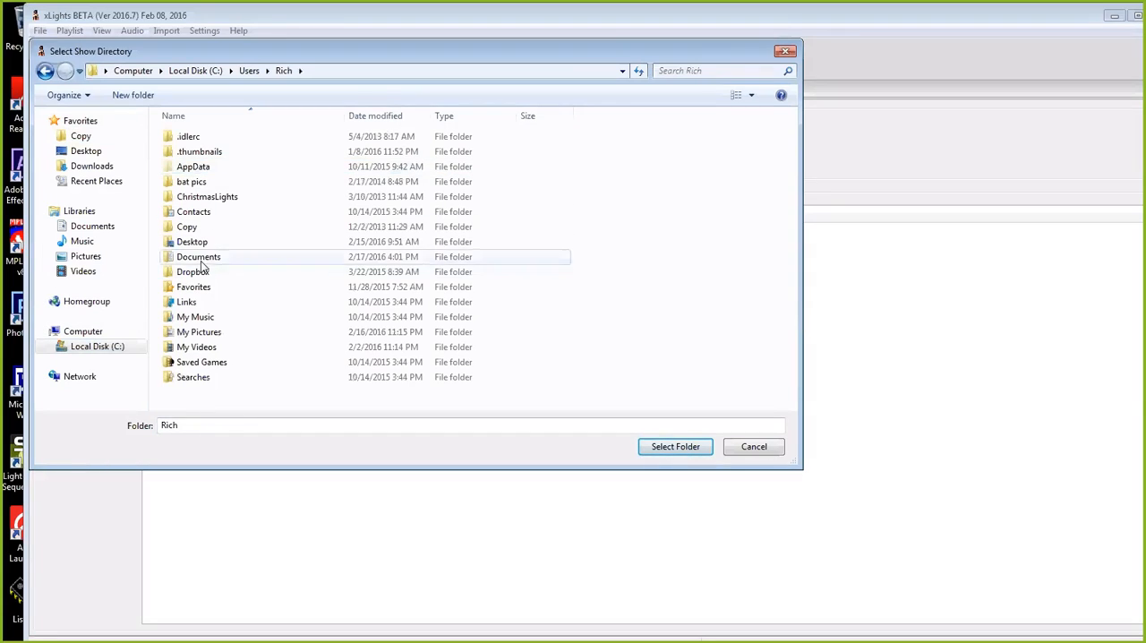
click(202, 261)
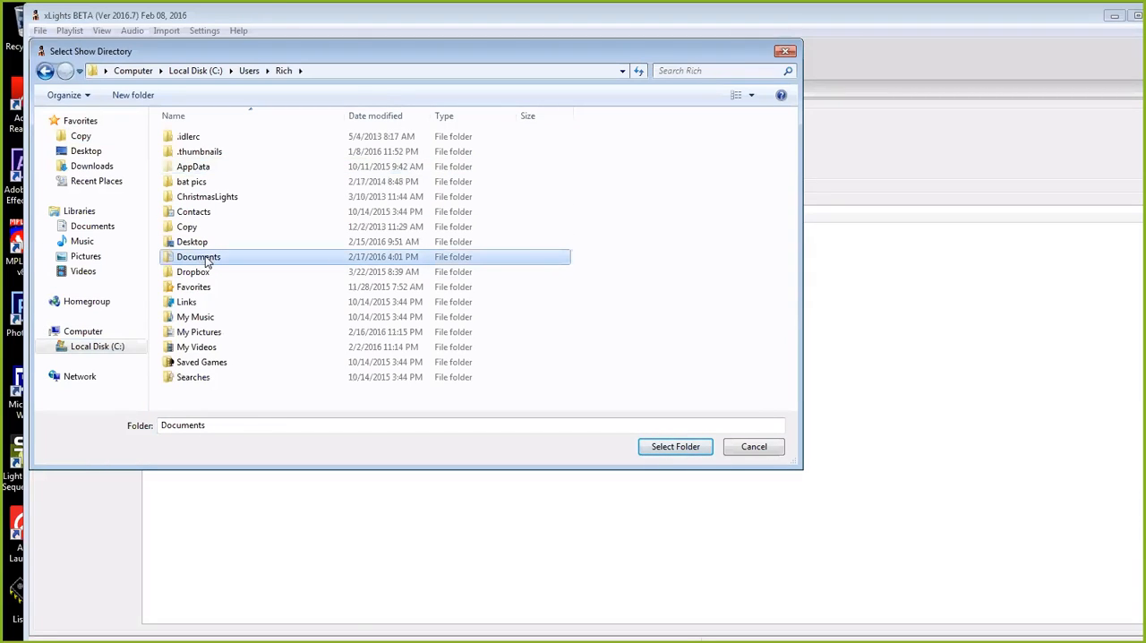
double_click(206, 258)
scroll(235, 305, down, 4)
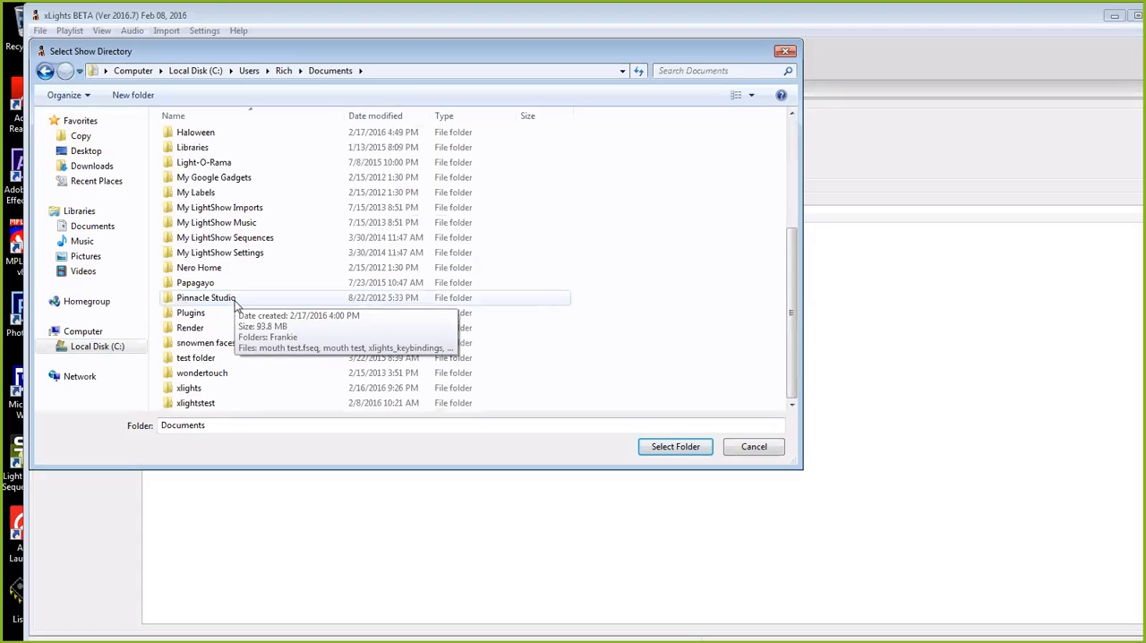
click(188, 388)
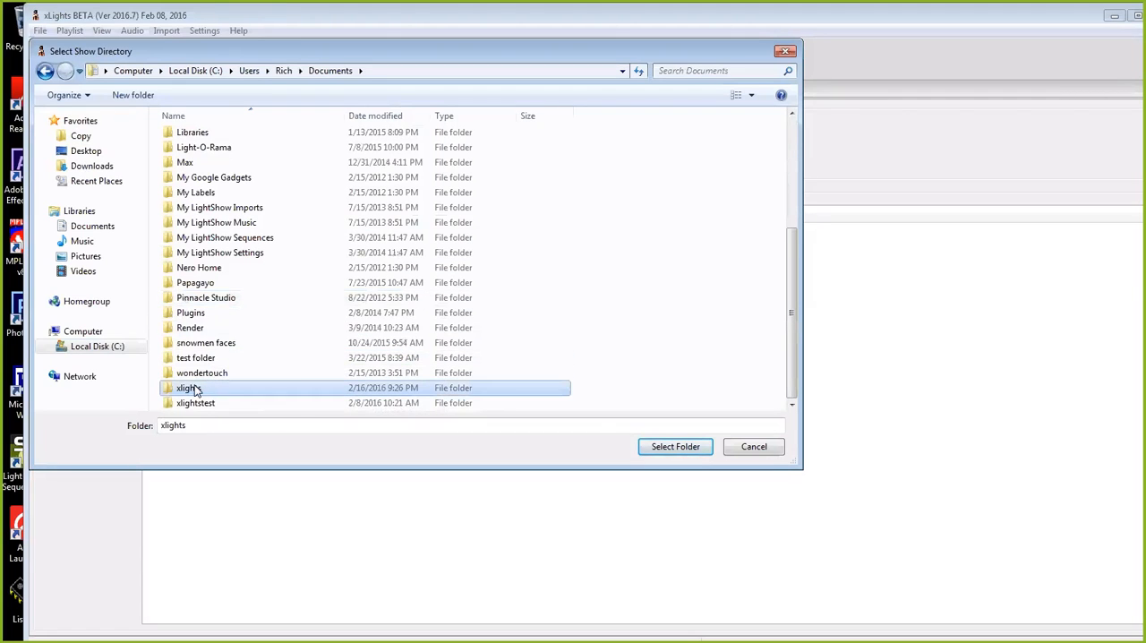
click(673, 447)
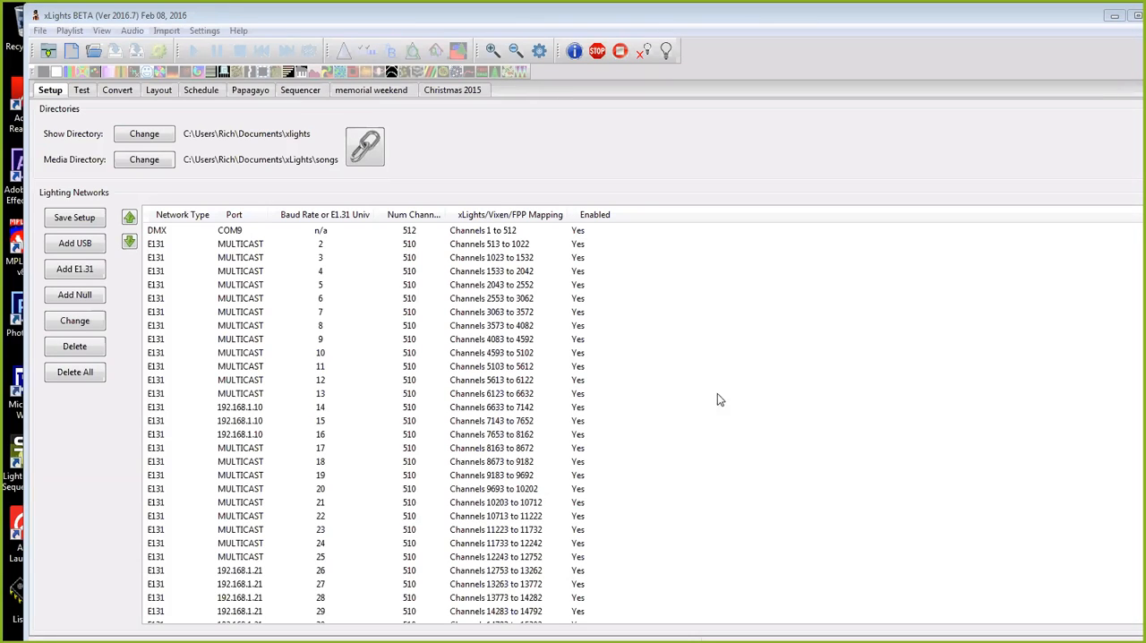
Step: Set the show directory back to the Christmas 16 folder inside the user's Documents folder
click(146, 135)
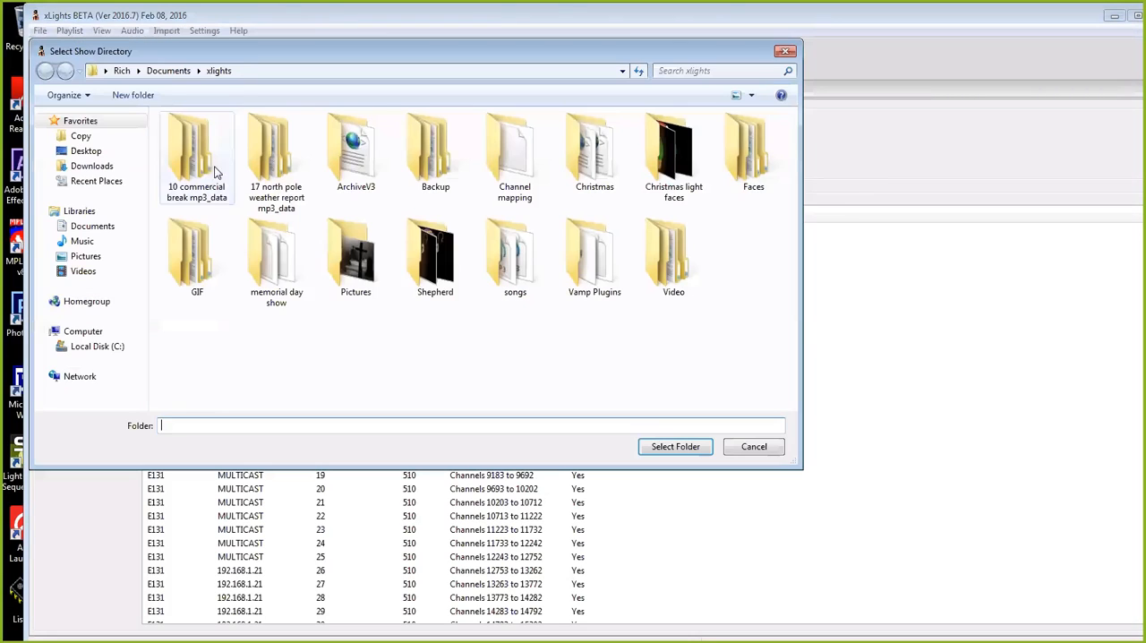
click(101, 348)
double_click(188, 266)
double_click(185, 161)
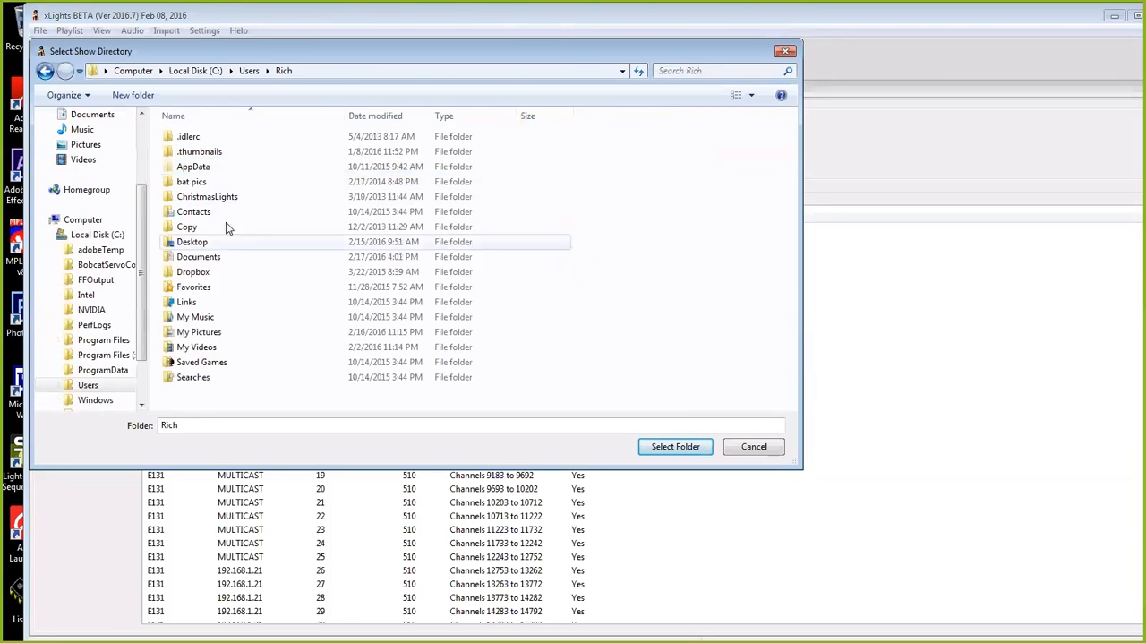
double_click(201, 257)
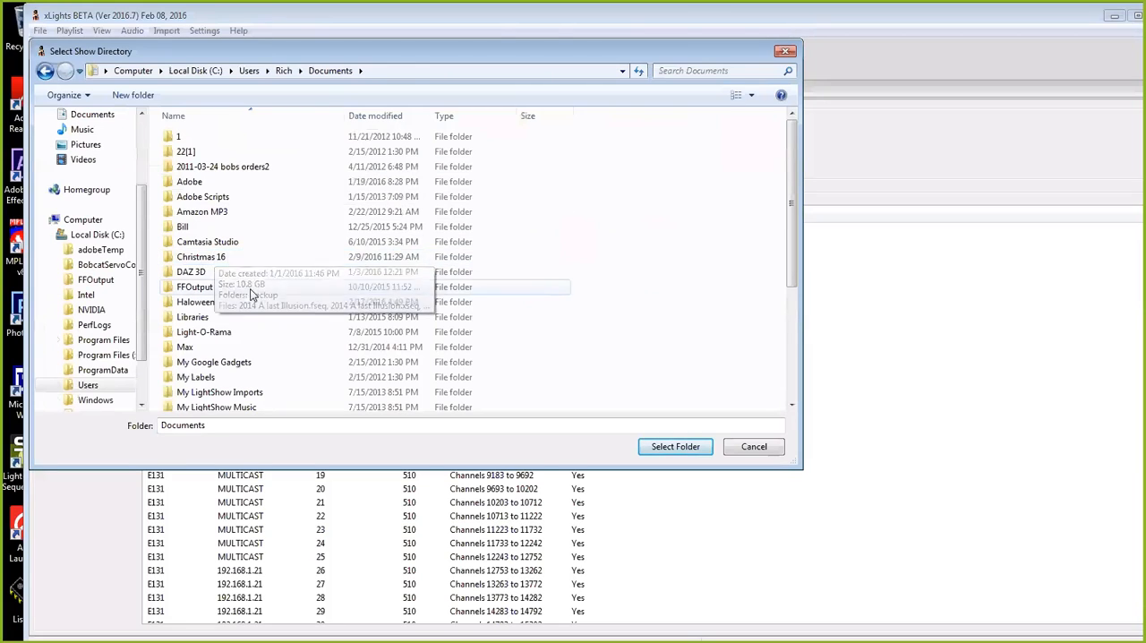
double_click(206, 257)
click(674, 447)
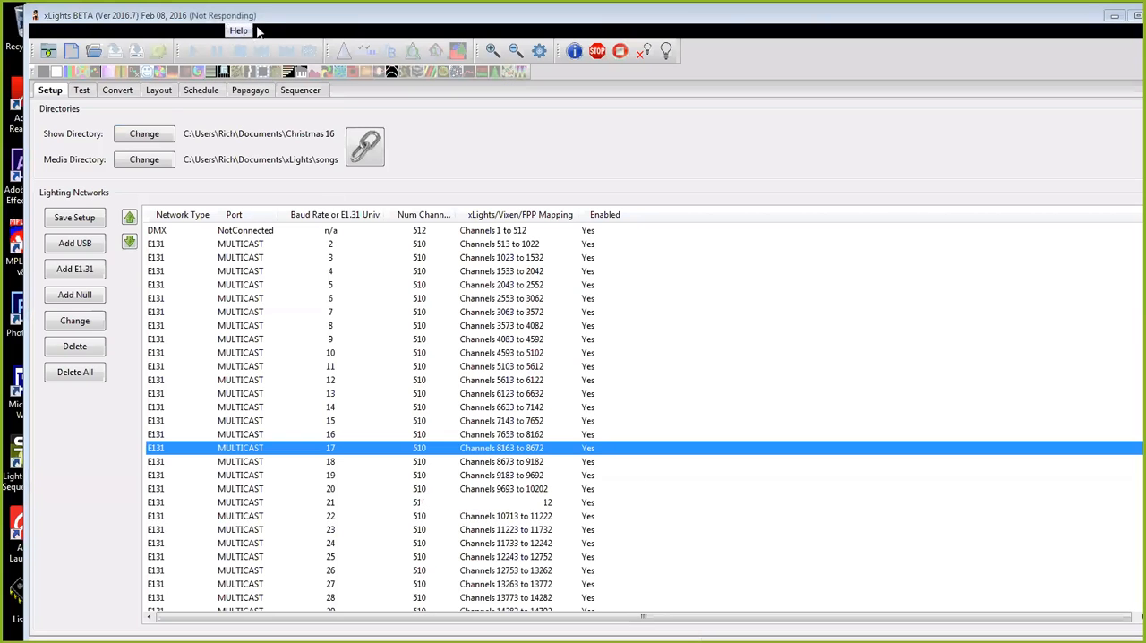
Step: Maximize the program window and enlarge the floating house preview so it covers most of the empty sequencer timeline
double_click(278, 18)
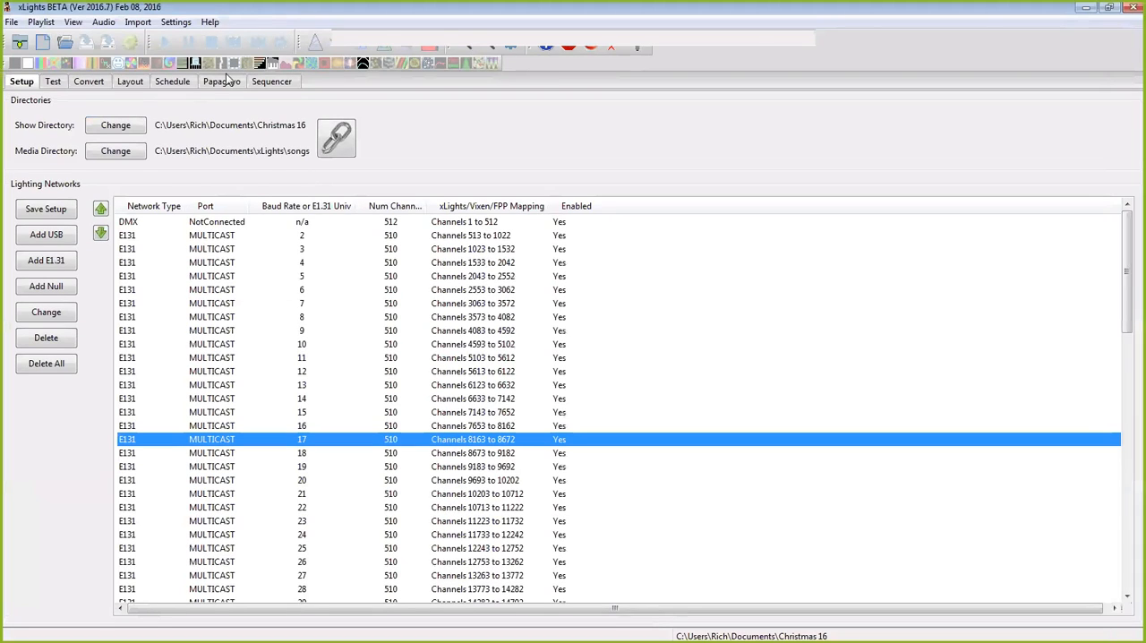
click(257, 83)
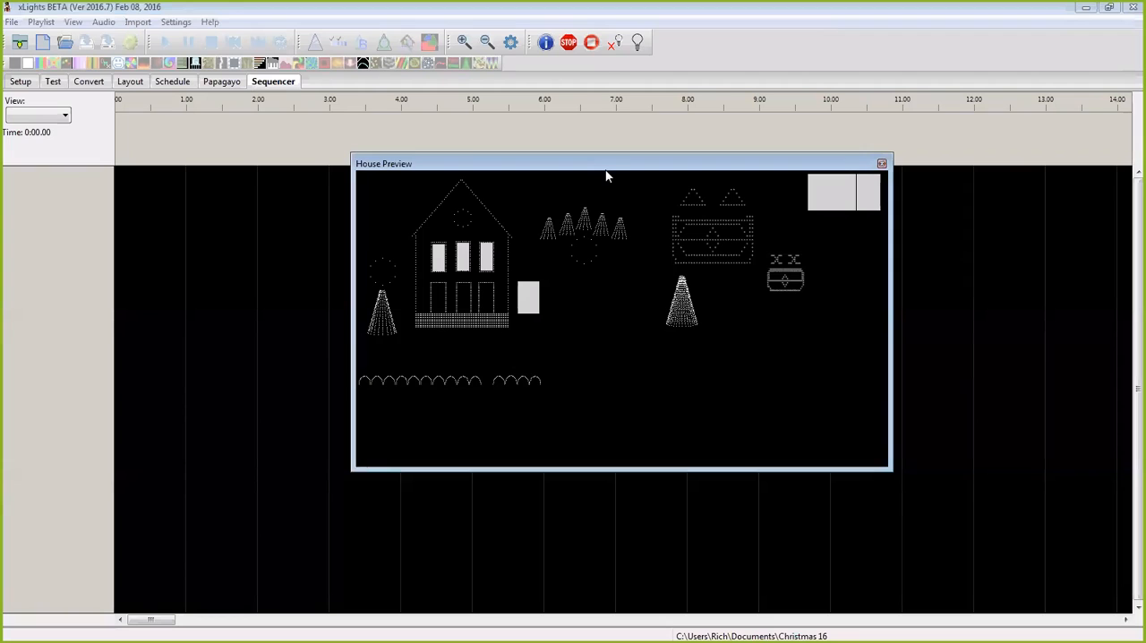
drag(609, 163, 484, 207)
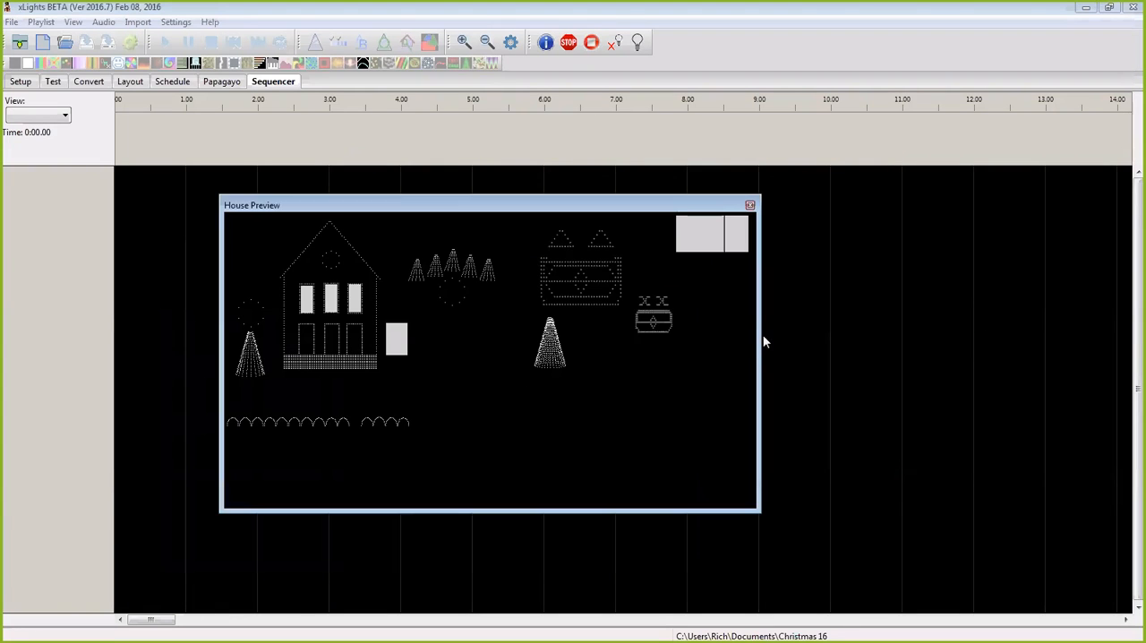
drag(761, 335, 1042, 337)
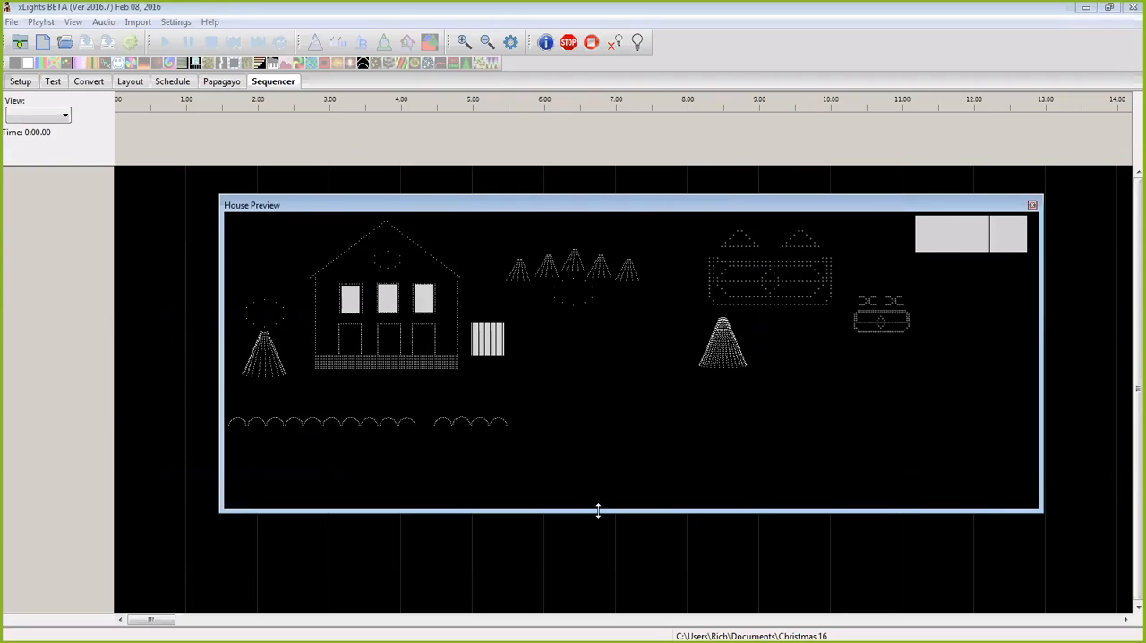
drag(598, 511, 599, 629)
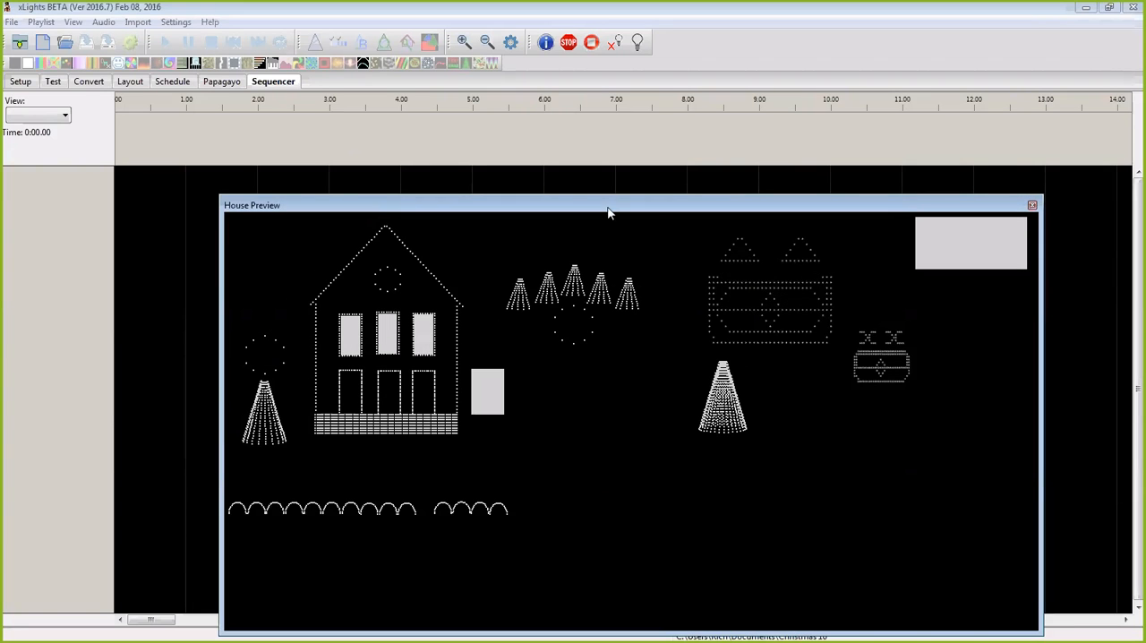
drag(609, 211, 588, 171)
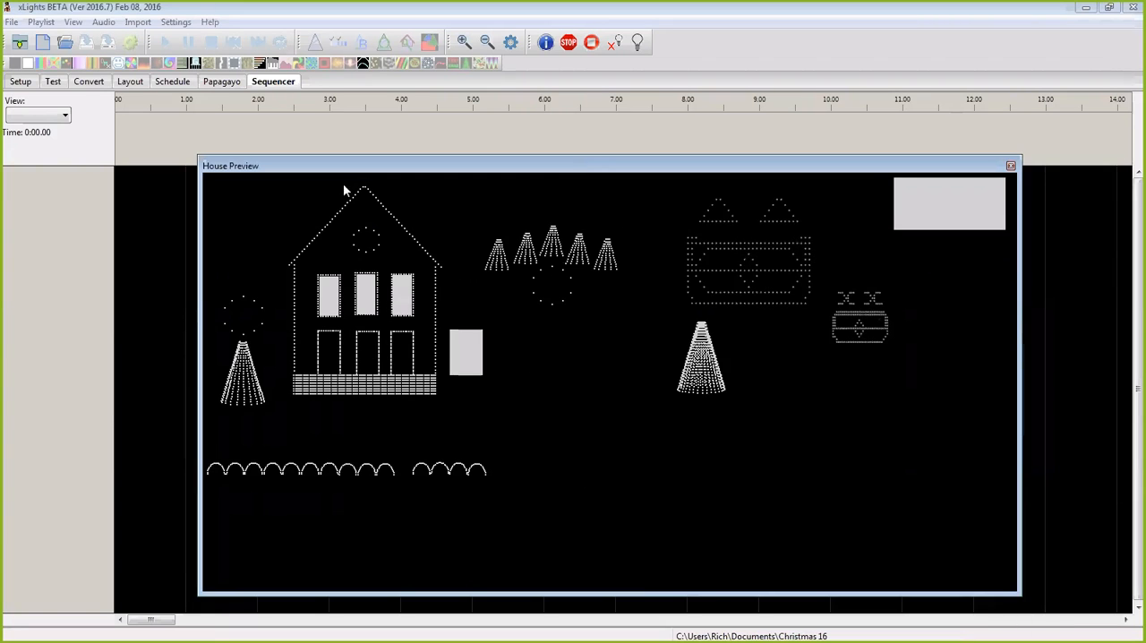
click(12, 21)
mouse_move(40, 21)
click(149, 140)
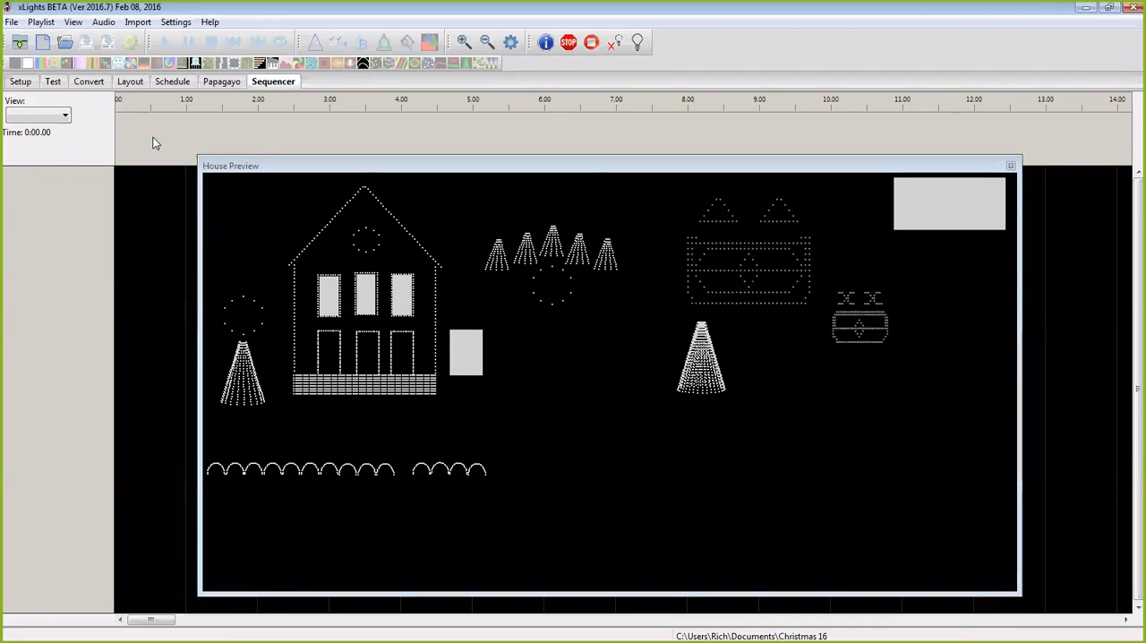
click(64, 42)
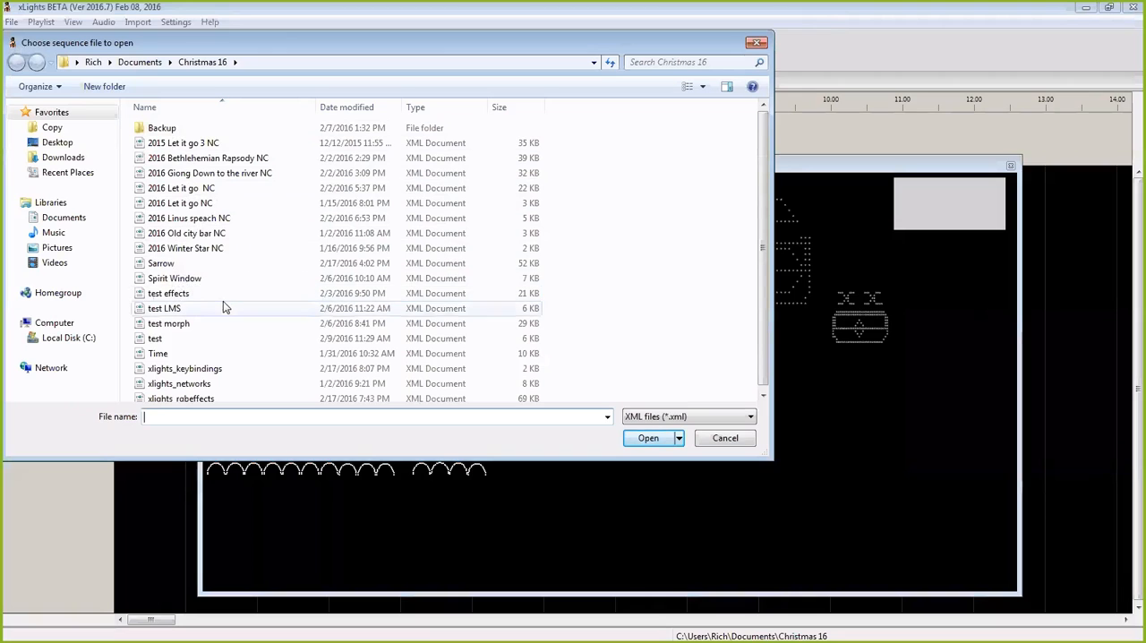
click(723, 439)
Step: Change the show directory to the xlights folder inside the user's Documents folder
click(23, 82)
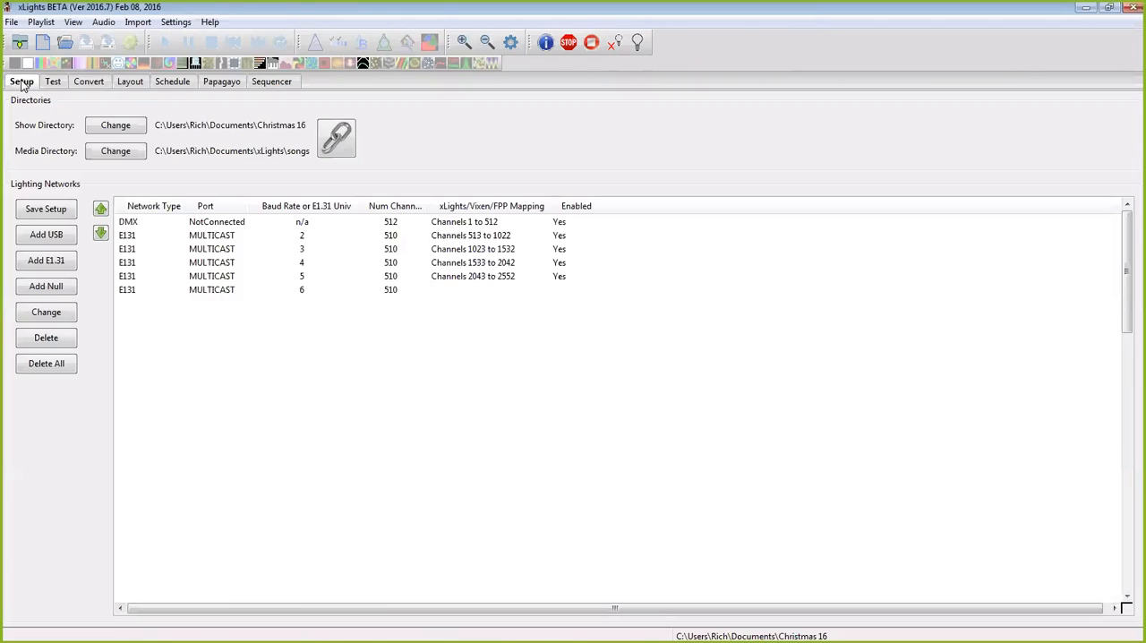
click(122, 131)
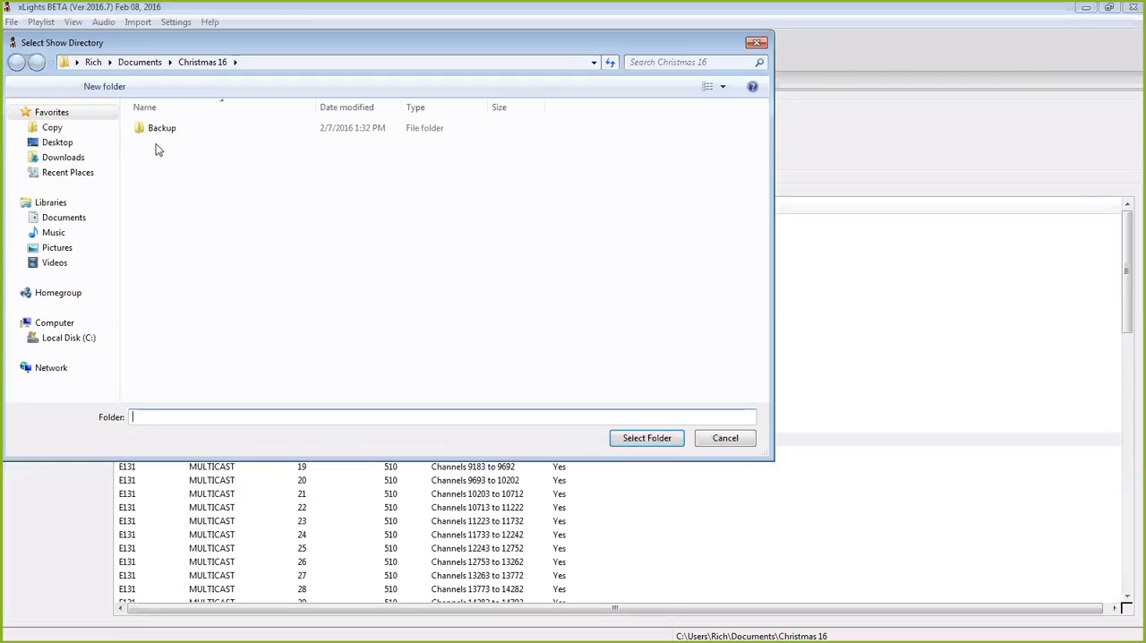
click(77, 339)
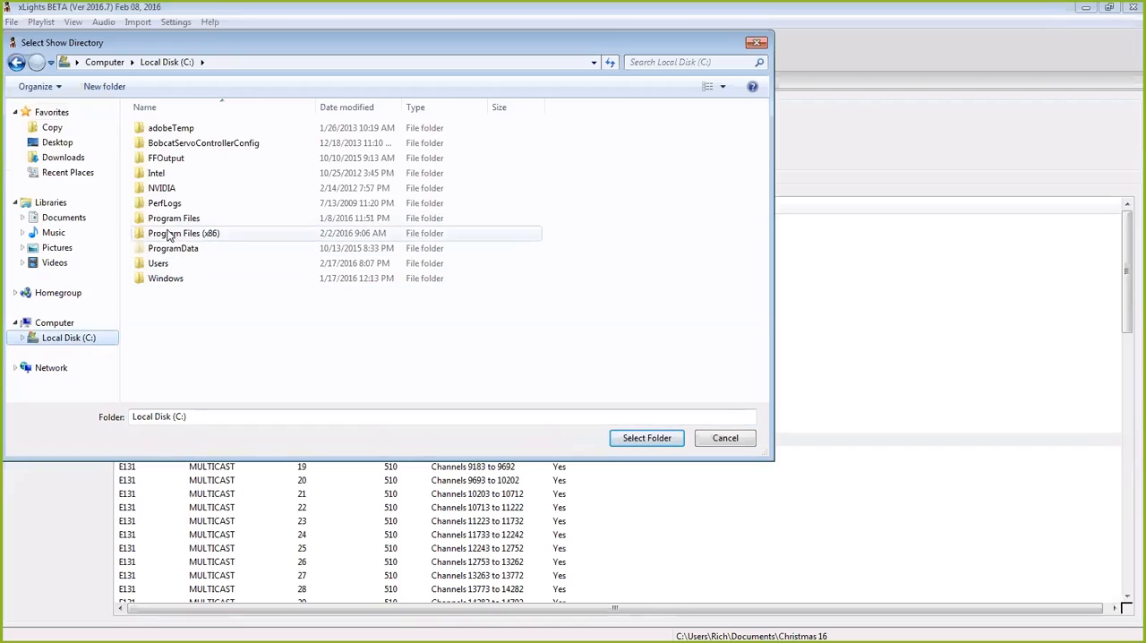
click(162, 263)
double_click(159, 265)
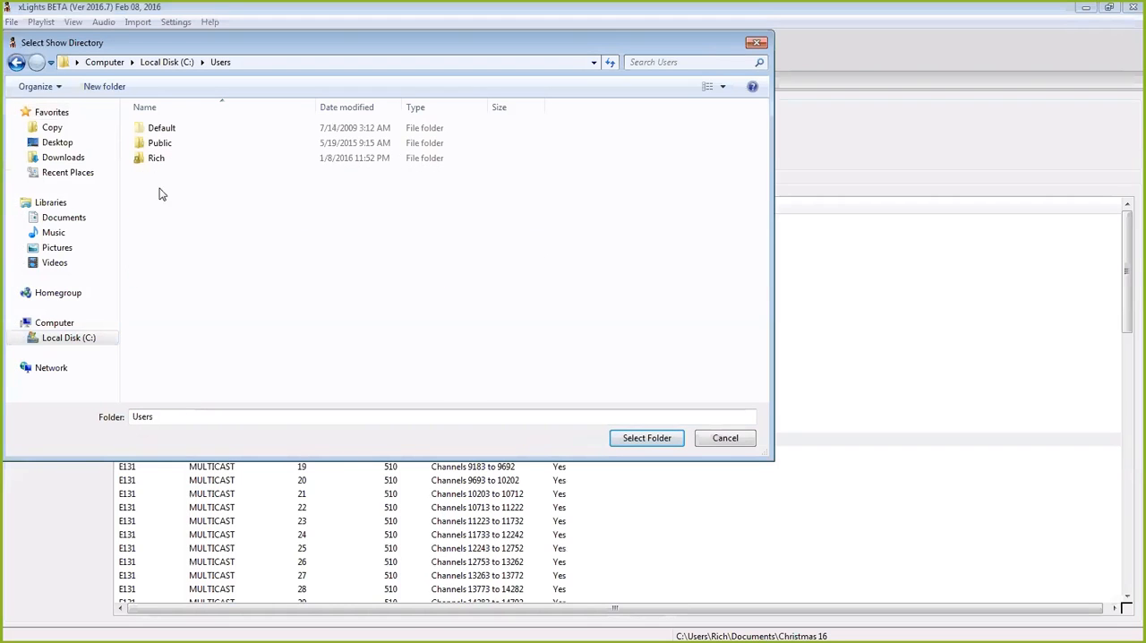
double_click(155, 160)
double_click(179, 250)
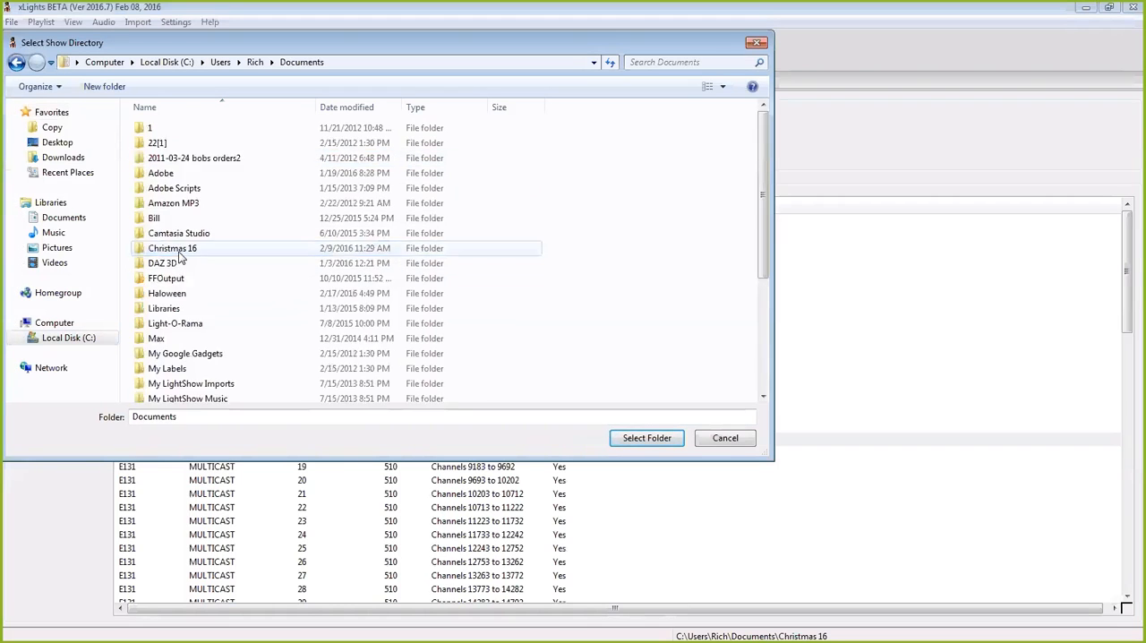
scroll(218, 323, down, 4)
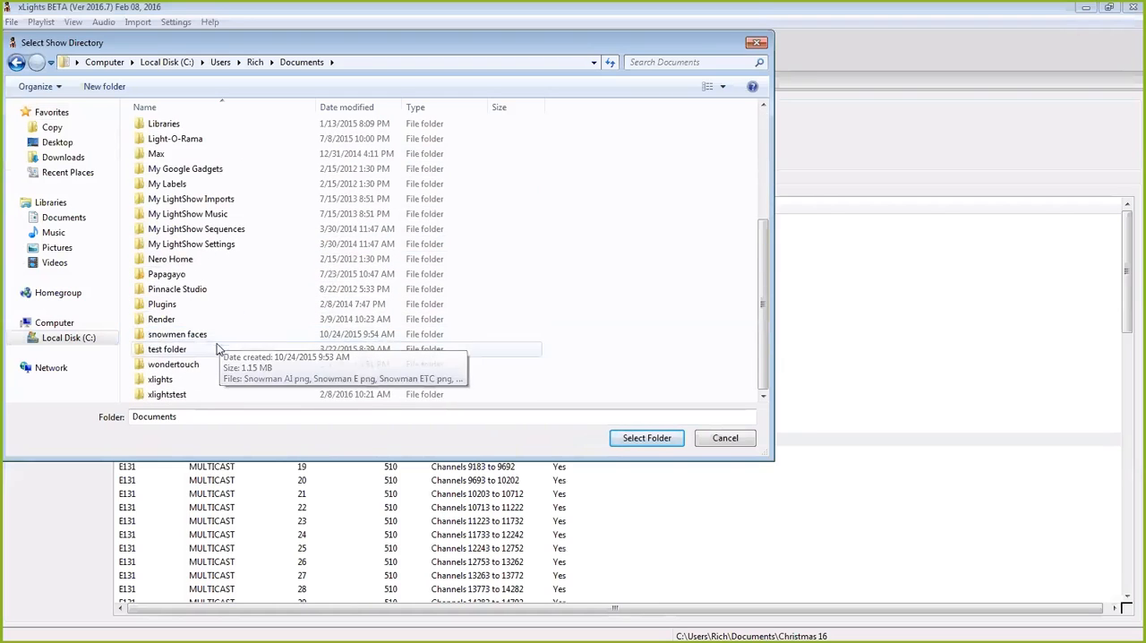
click(164, 381)
click(638, 441)
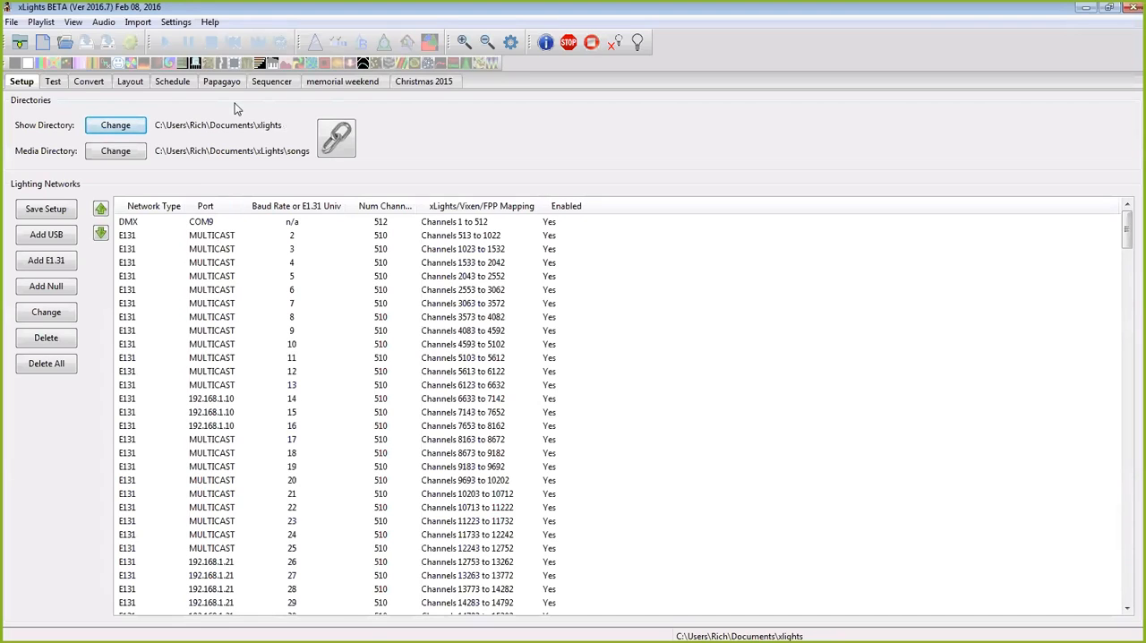
Step: Open the Misery sequence from the xlights folder and delete the unmatched small P10 element from it
click(278, 82)
drag(519, 173, 1, 255)
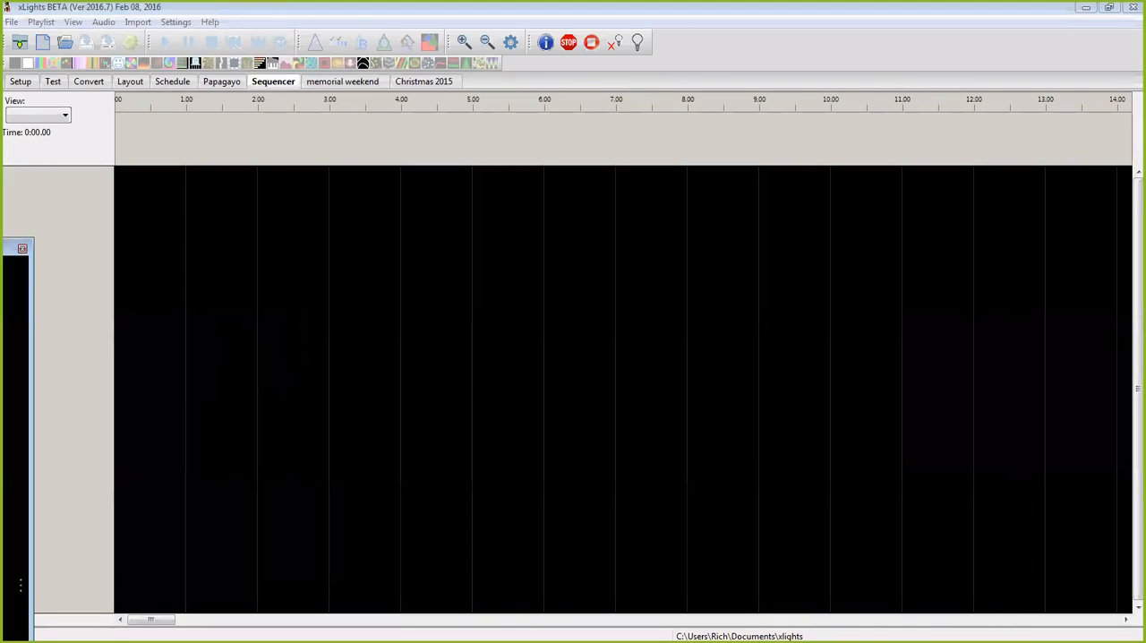
click(64, 44)
drag(760, 161, 777, 315)
click(715, 285)
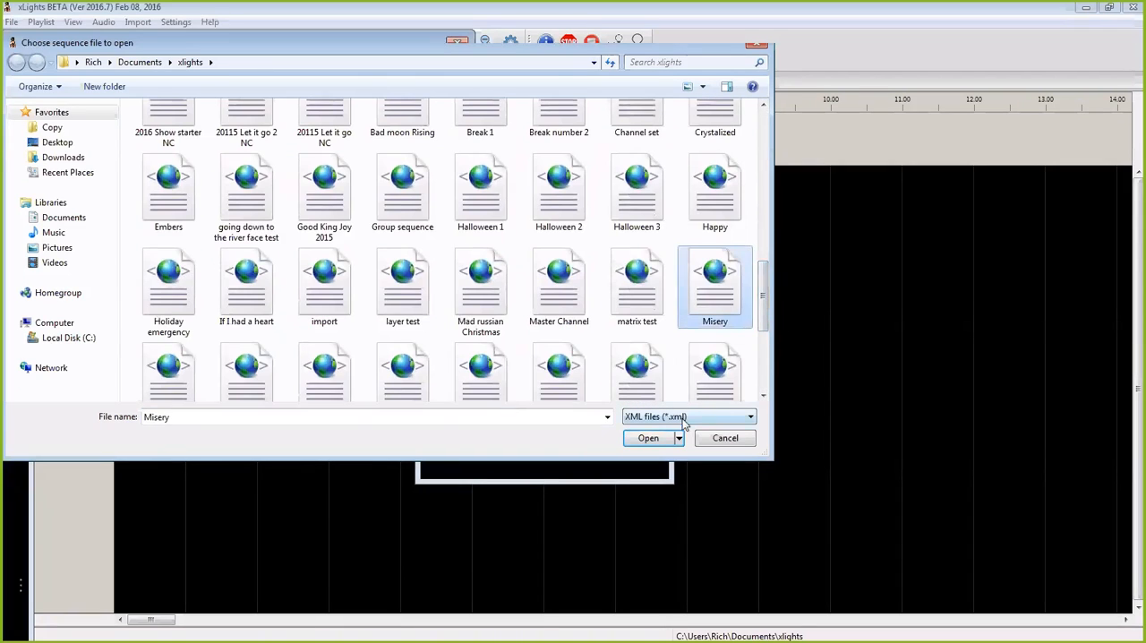
click(658, 439)
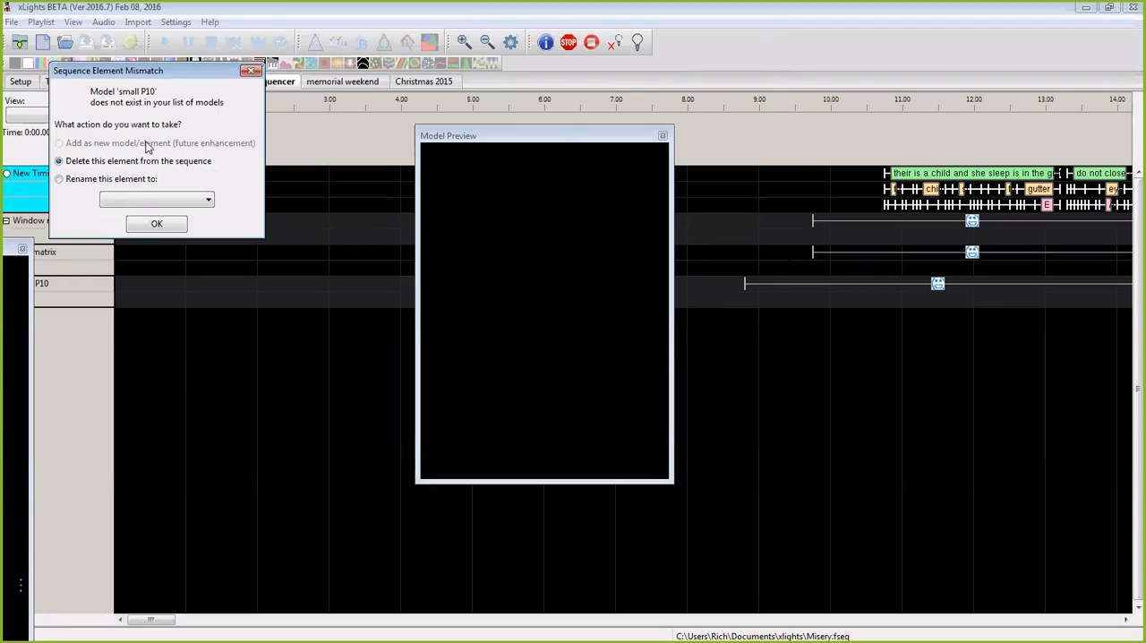
click(154, 225)
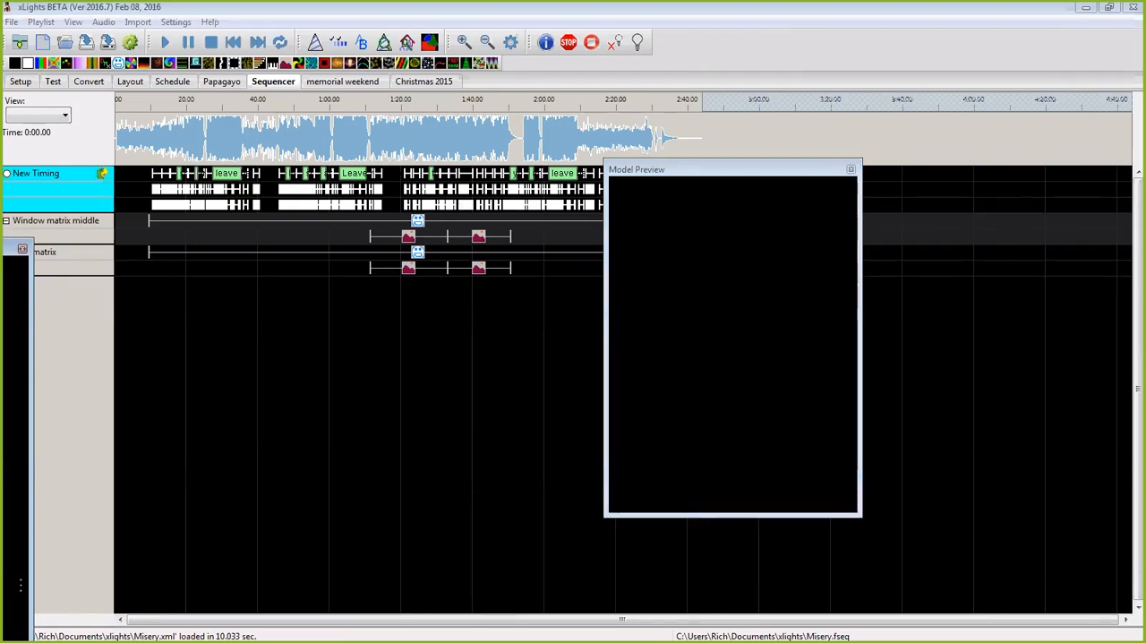
Step: Play the sequence for the Window matrix middle model and enlarge the floating Model Preview while it runs
click(76, 226)
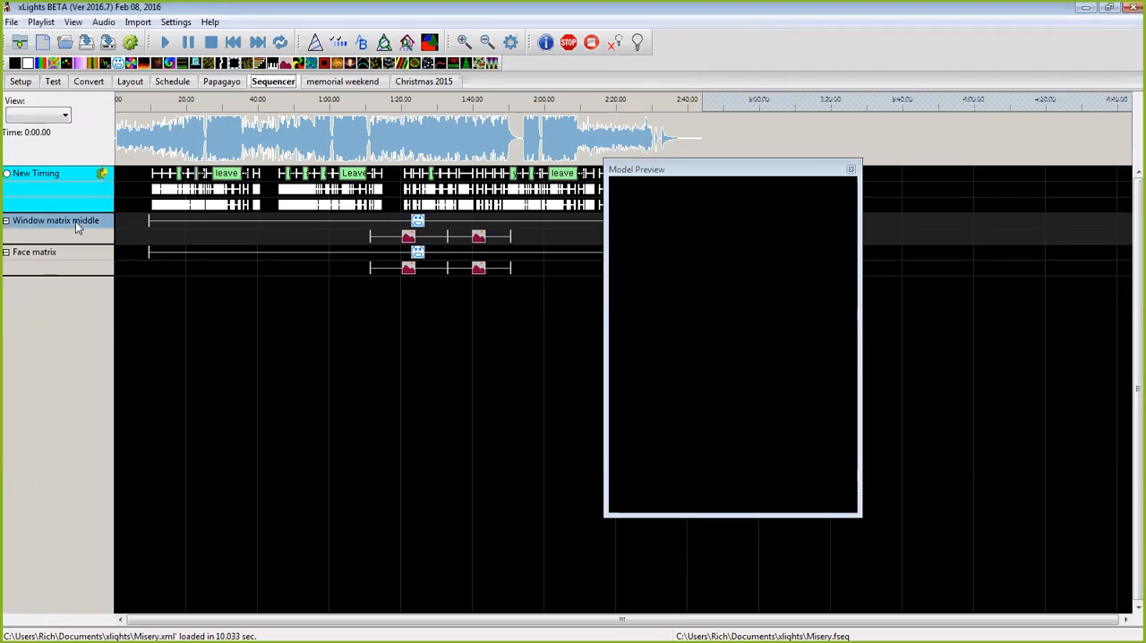
click(171, 44)
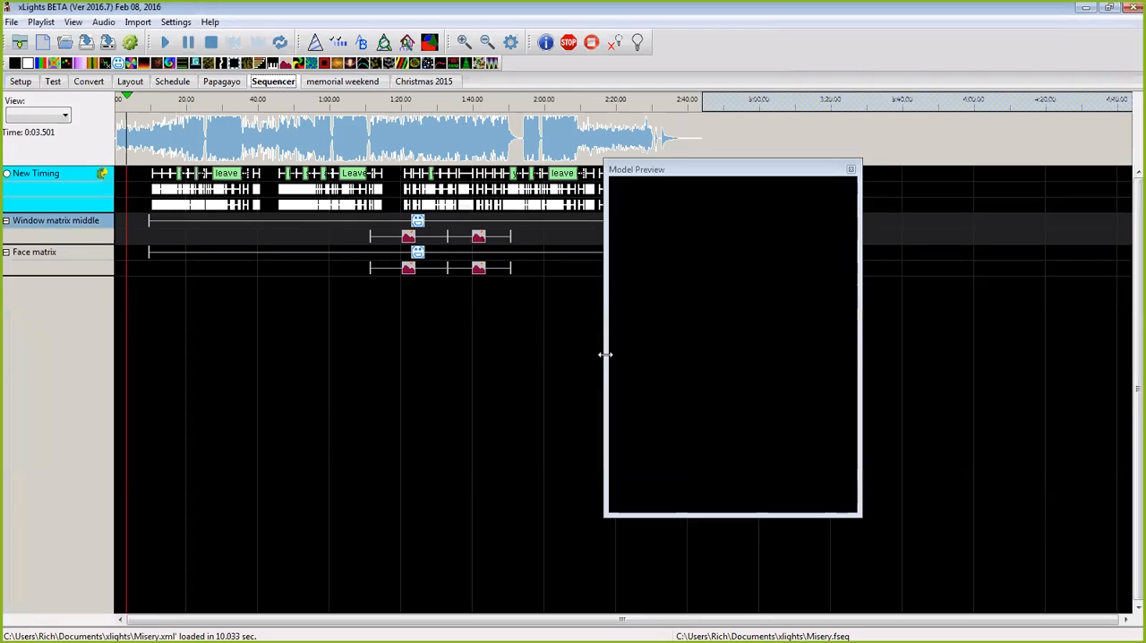
drag(606, 355, 505, 358)
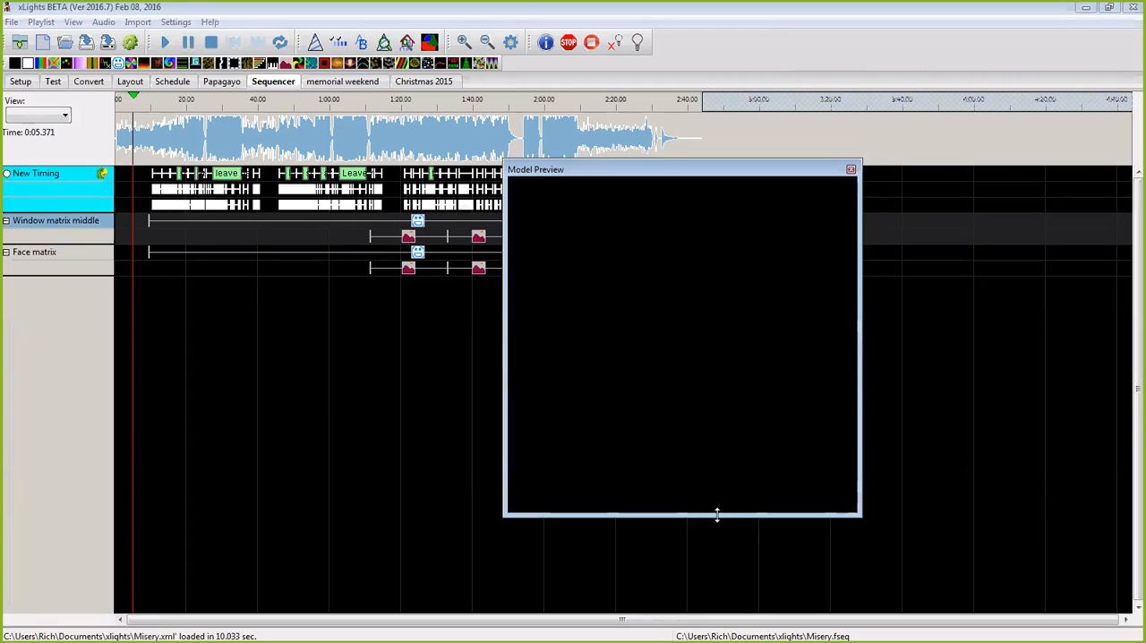
drag(717, 514, 717, 607)
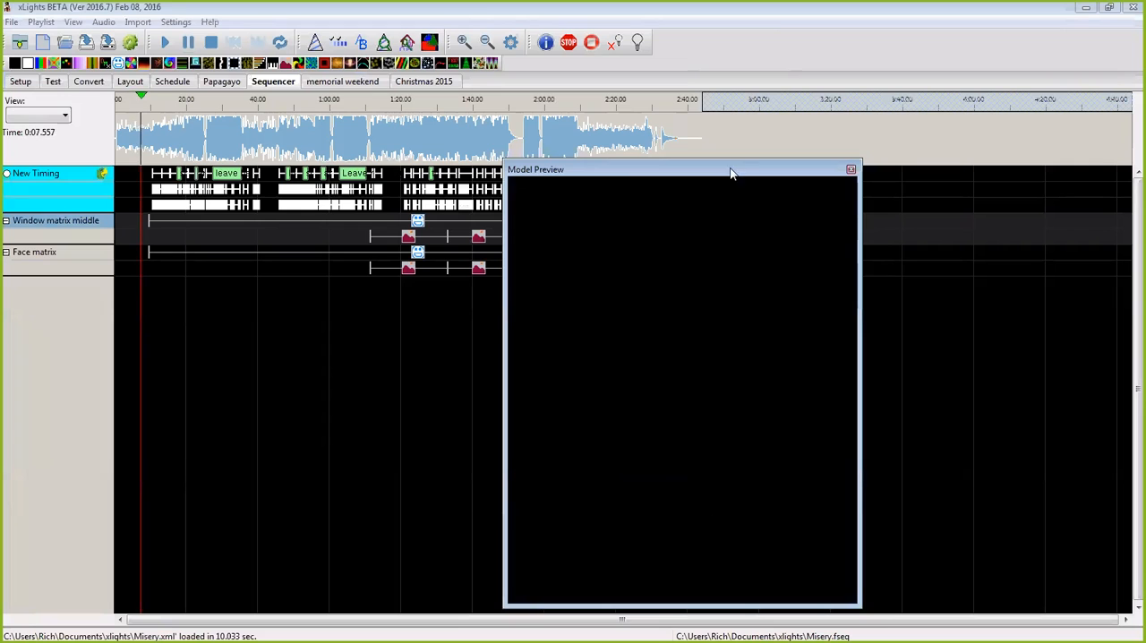
drag(732, 174, 747, 144)
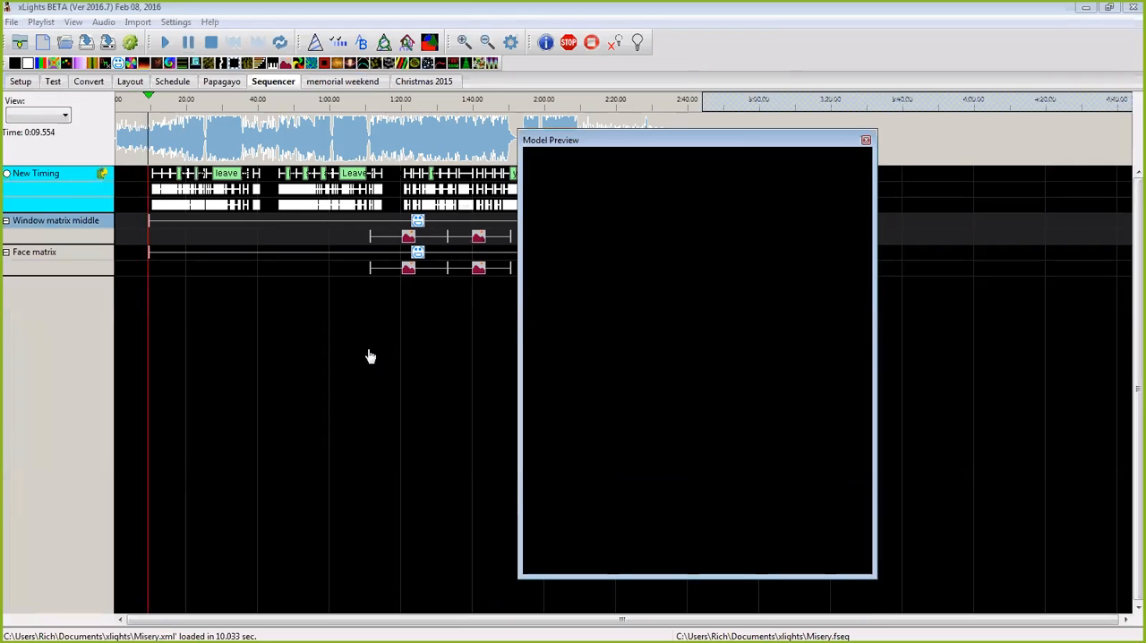
double_click(75, 216)
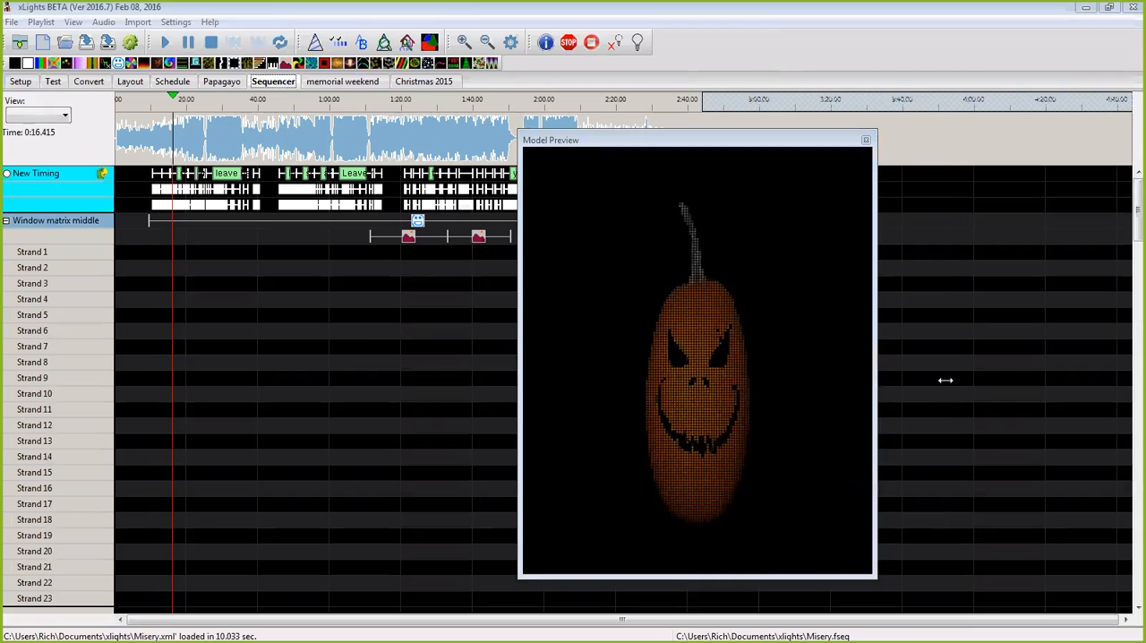
drag(945, 379, 950, 380)
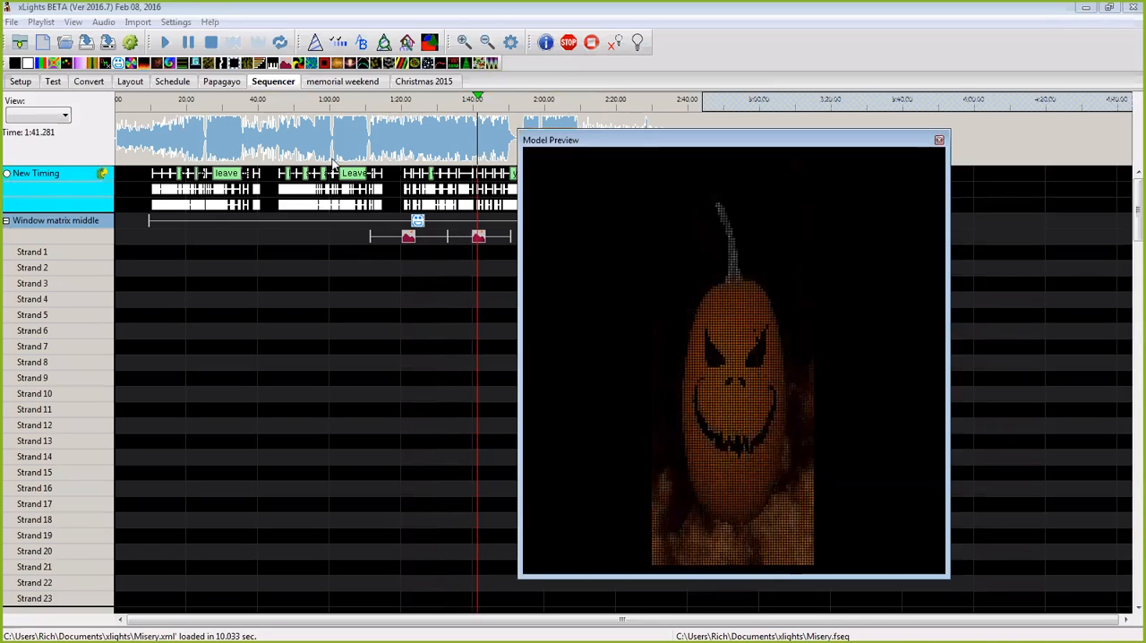
Step: Pause the playback and move the Model Preview window down slightly over the timeline
click(188, 42)
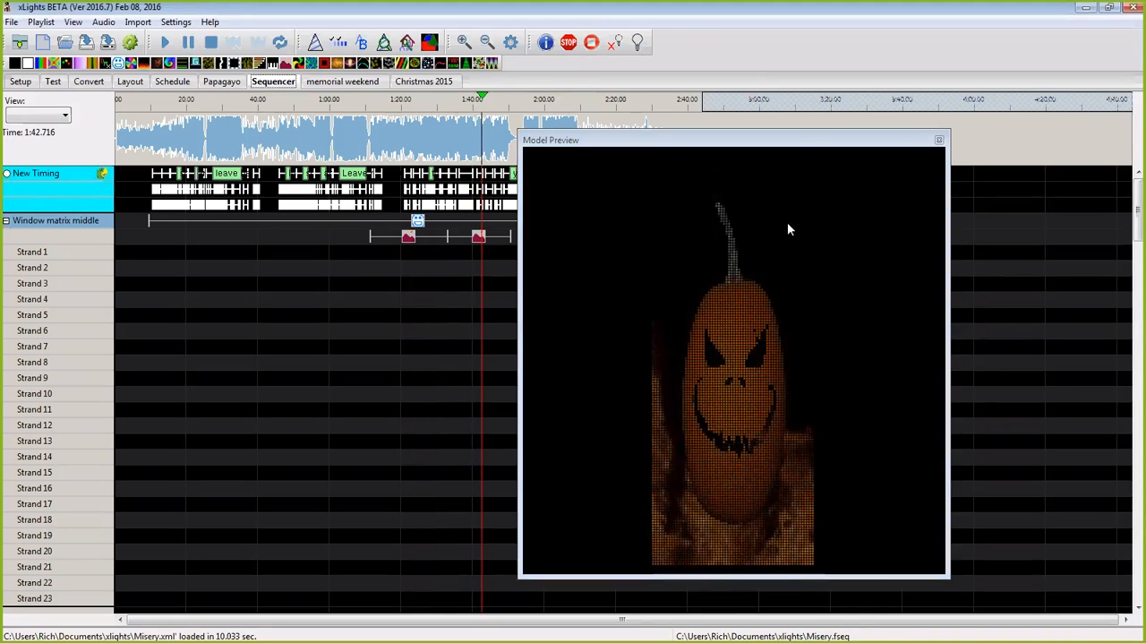
click(802, 145)
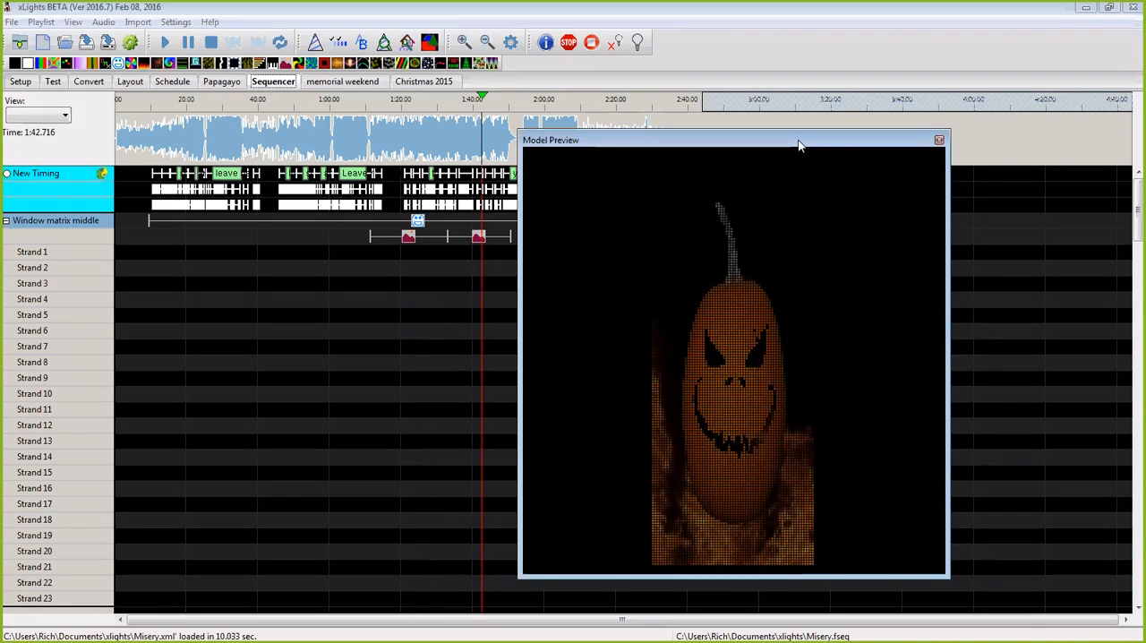
drag(802, 145, 806, 170)
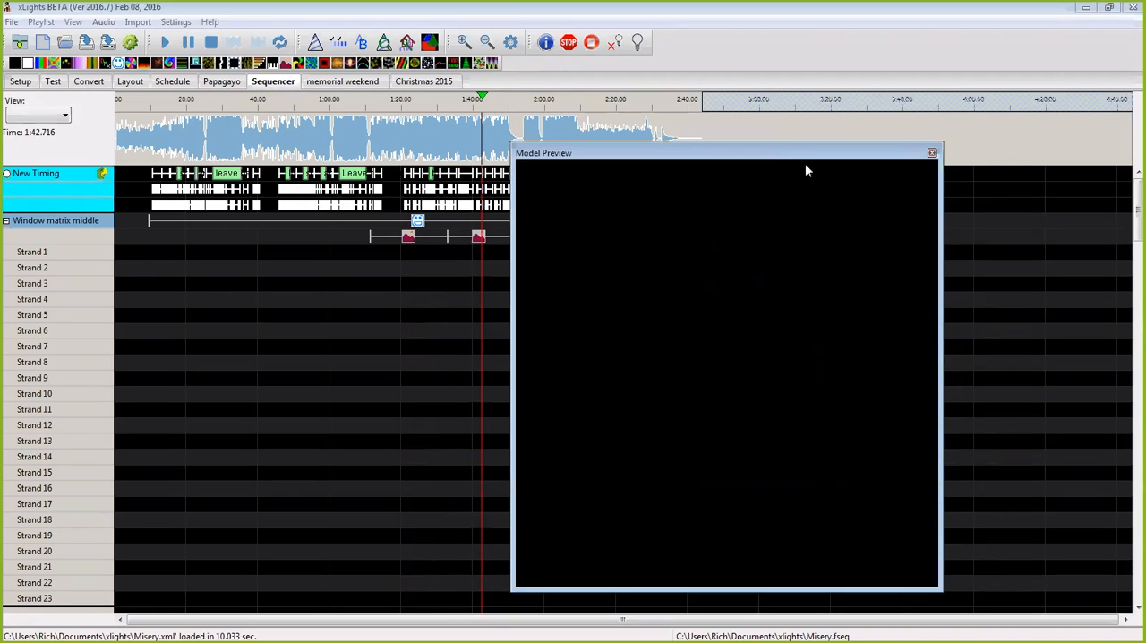
Step: Preview the first Pictures effect and the Faces effect on Window matrix middle, with the model's strands collapsed
click(315, 156)
click(408, 239)
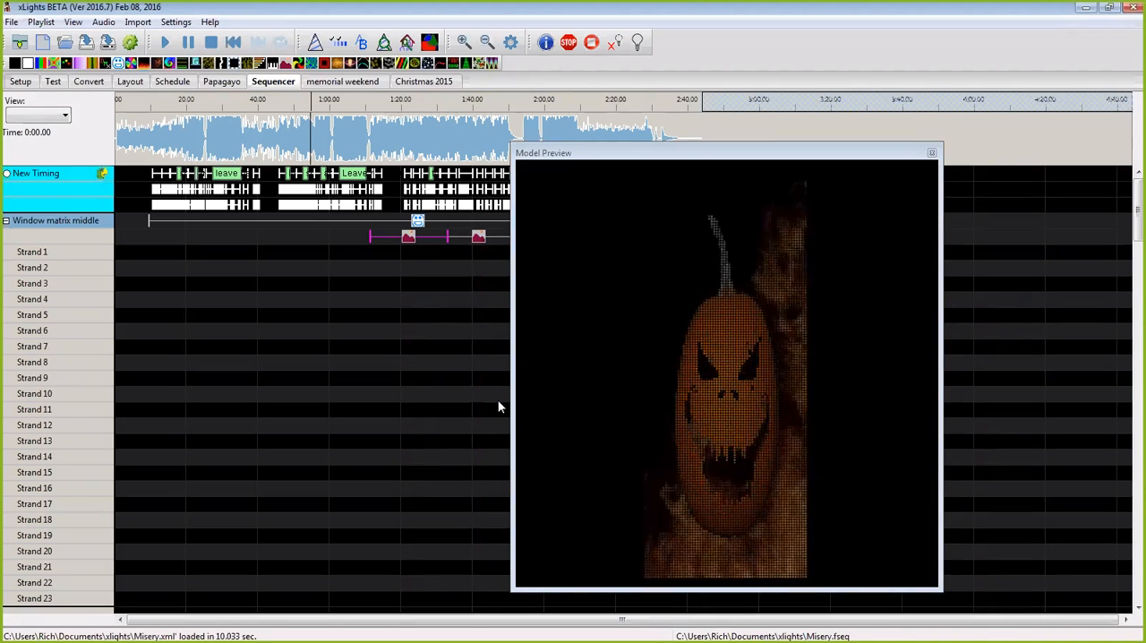
double_click(57, 219)
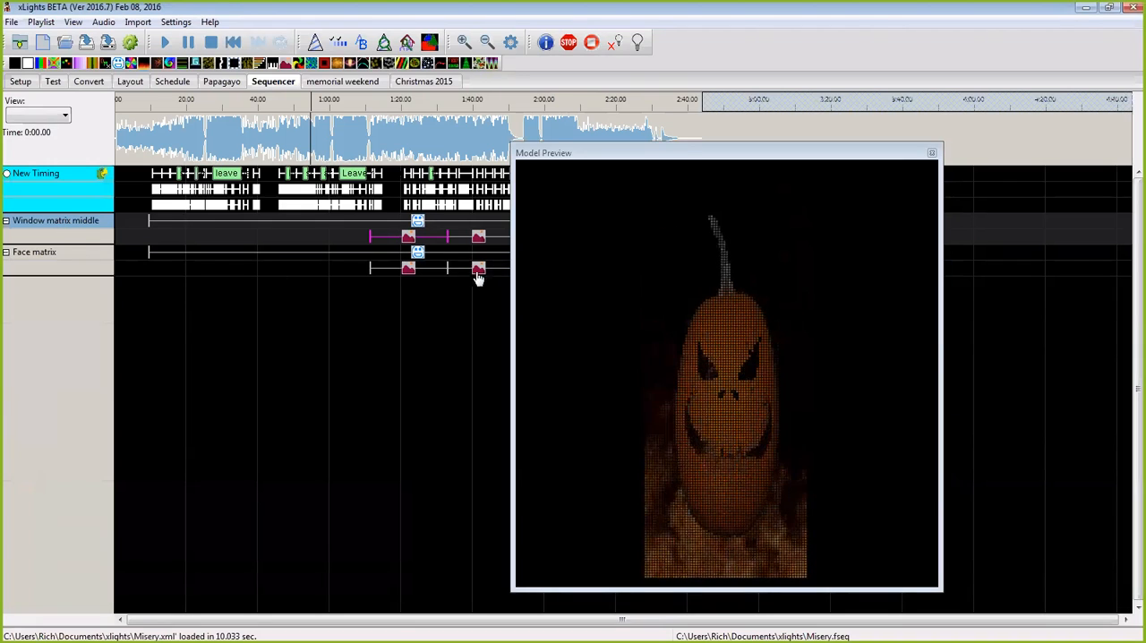
click(448, 267)
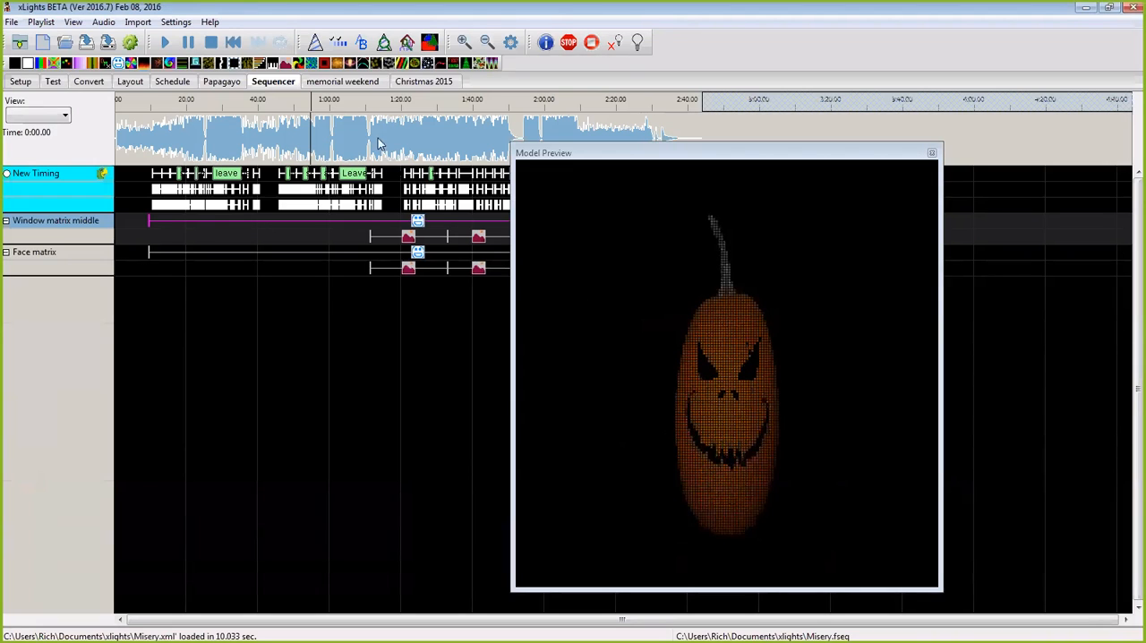
Step: Stop playback and view the whole layout in the House Preview docked above the timeline, moving it aside again
click(211, 42)
drag(824, 111, 824, 108)
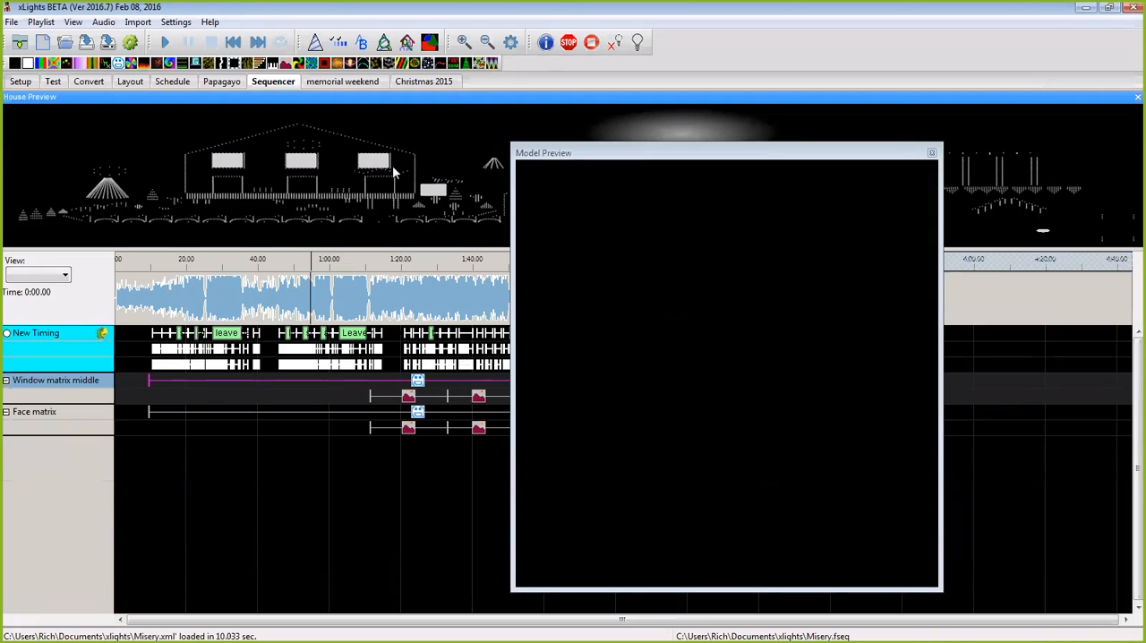
drag(485, 99, 0, 117)
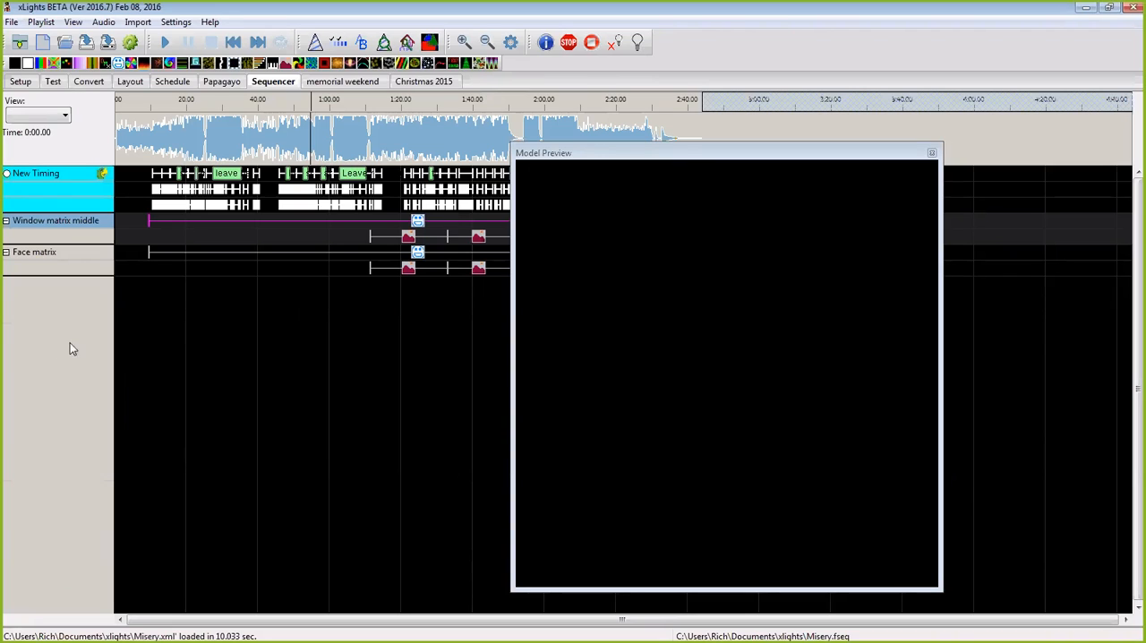
Step: Close the Misery sequence and save its changes
click(12, 22)
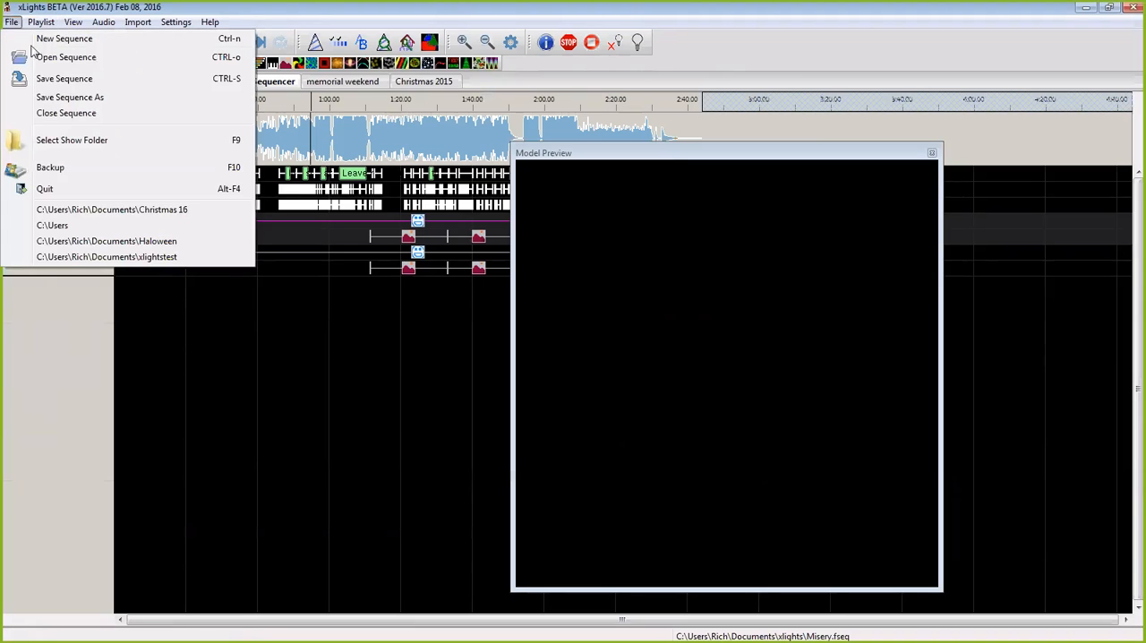
click(60, 114)
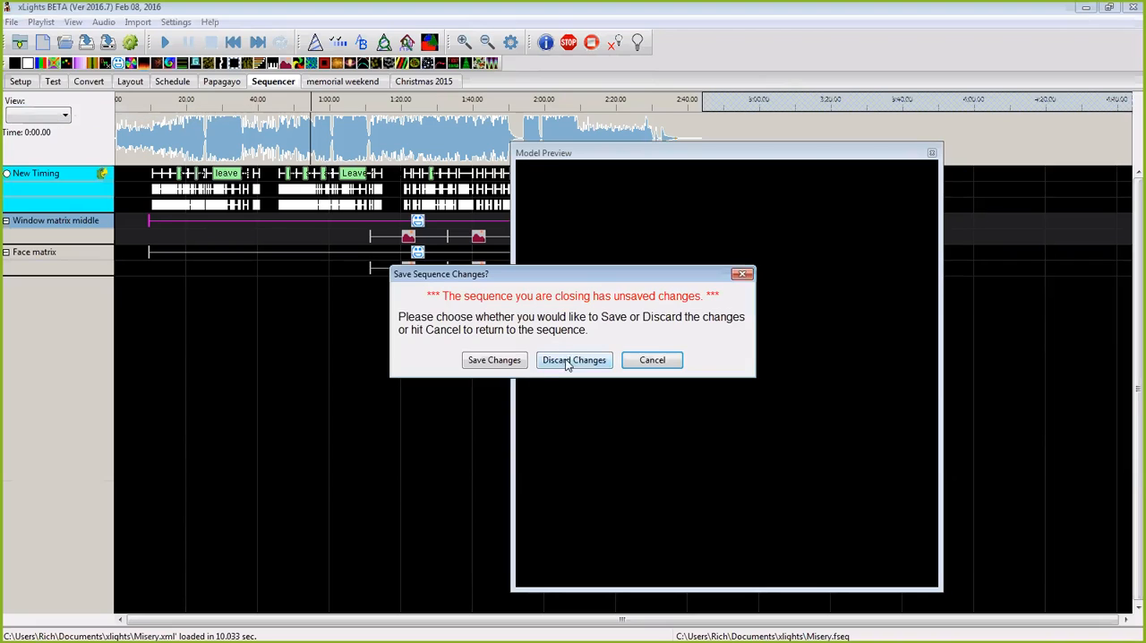
click(493, 361)
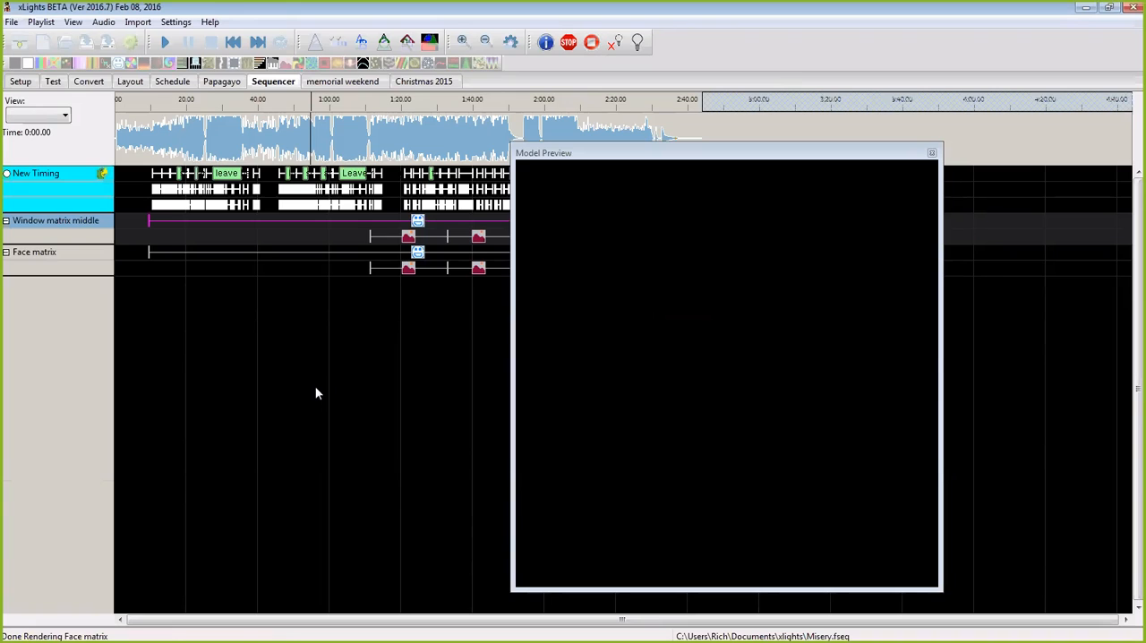
Step: Create a new animation sequence without importing any data
click(43, 43)
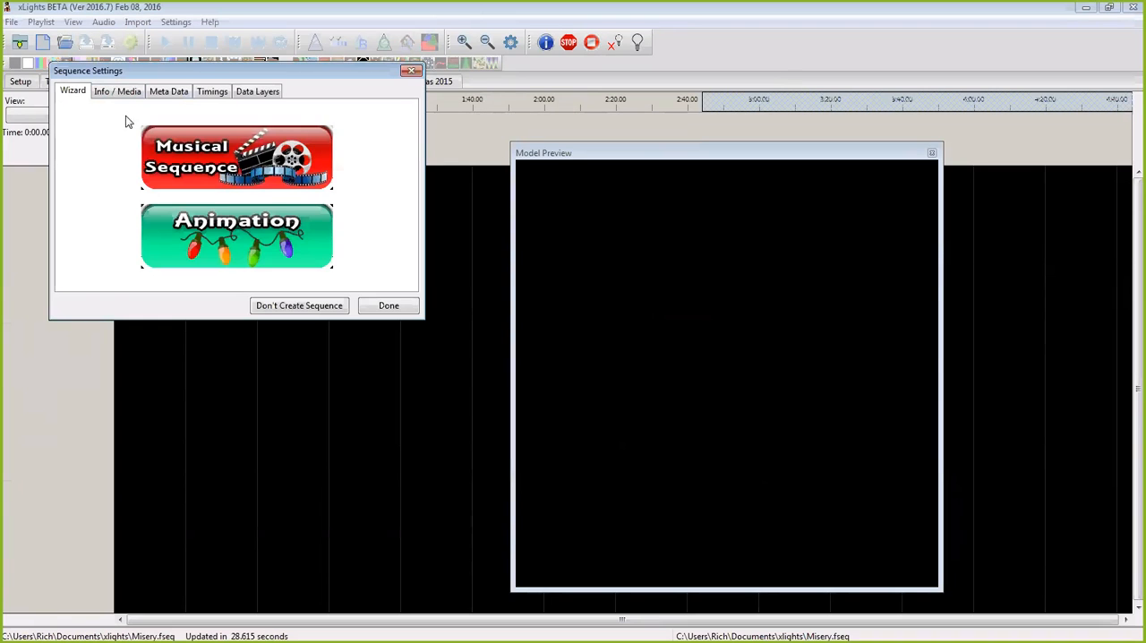
click(224, 231)
click(241, 186)
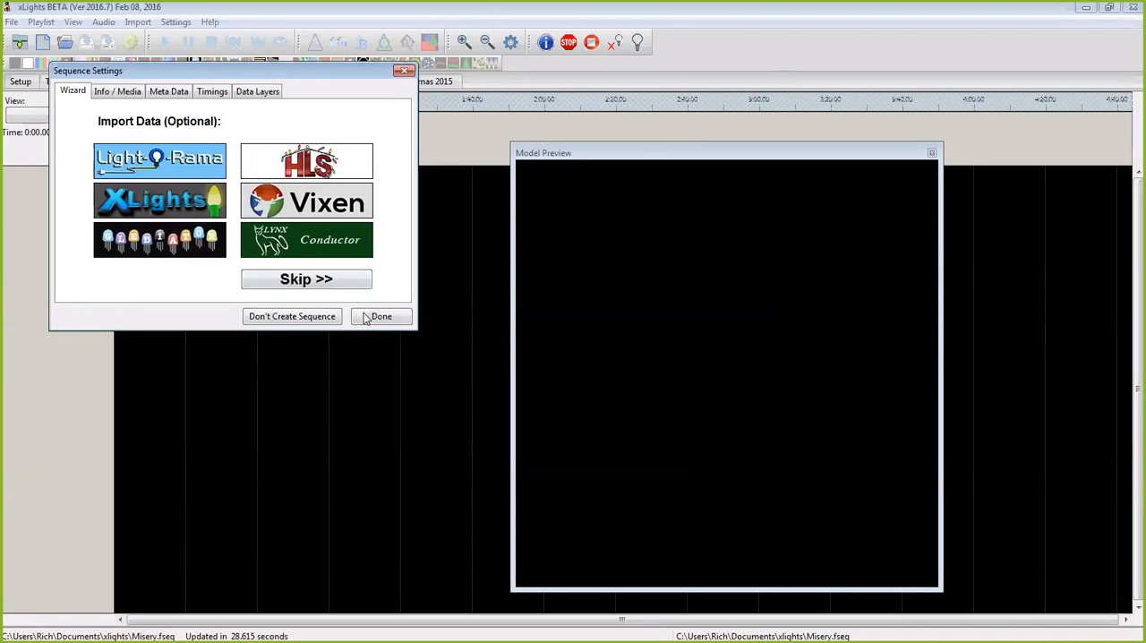
click(369, 322)
Step: Add a timing mark from about 7 to 18 seconds on the New Timing track and label it "hello all"
drag(211, 163, 375, 177)
key(t)
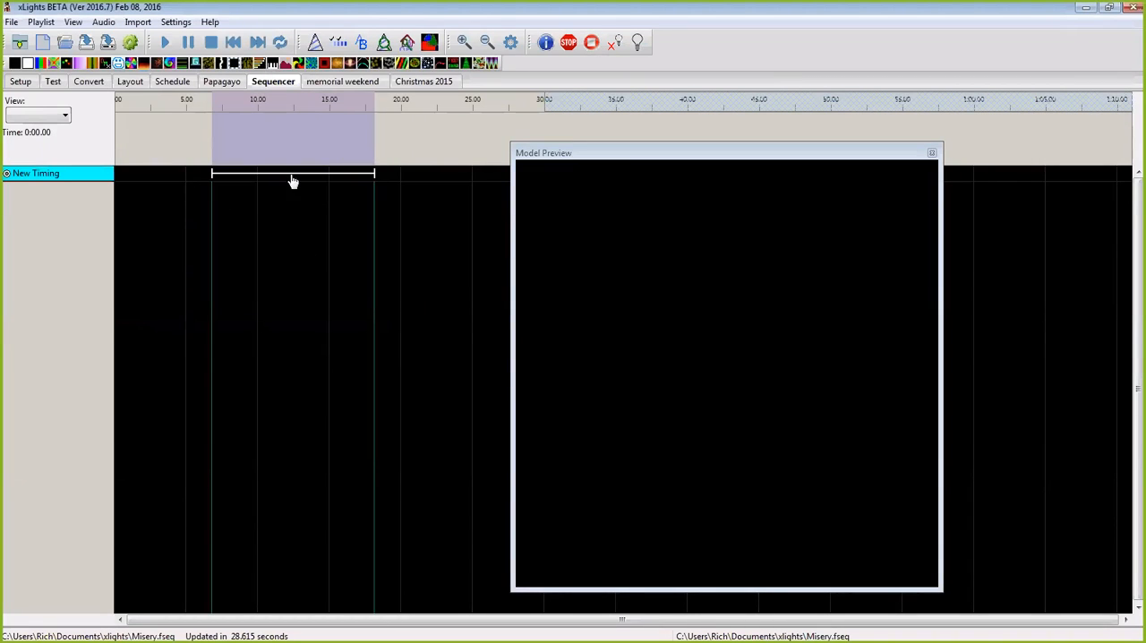
double_click(290, 176)
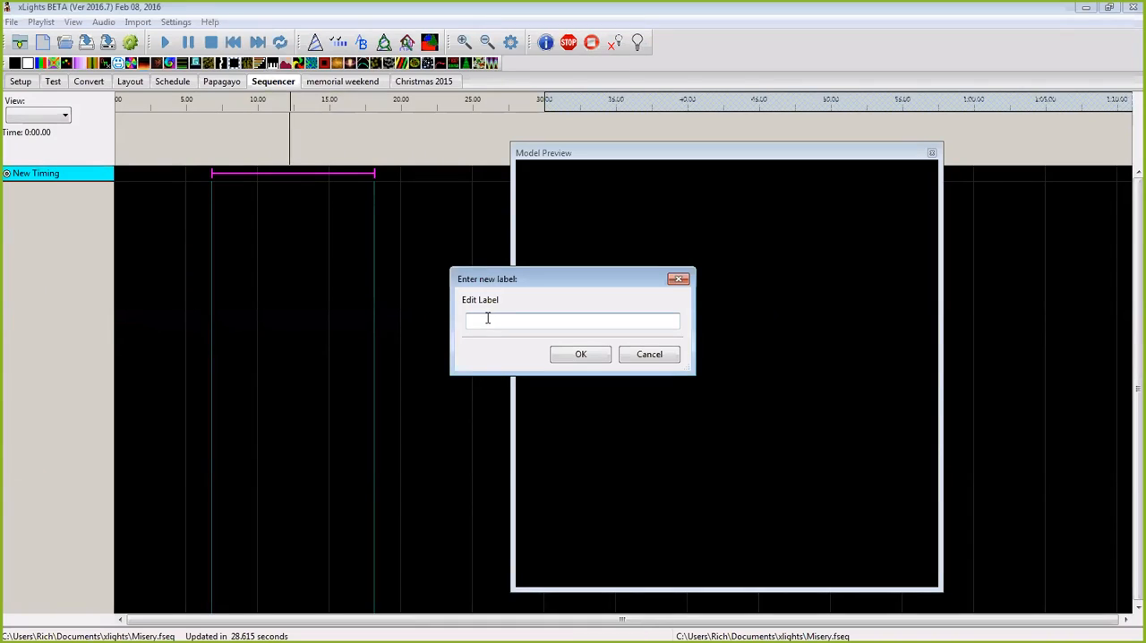
text(hello all)
click(573, 355)
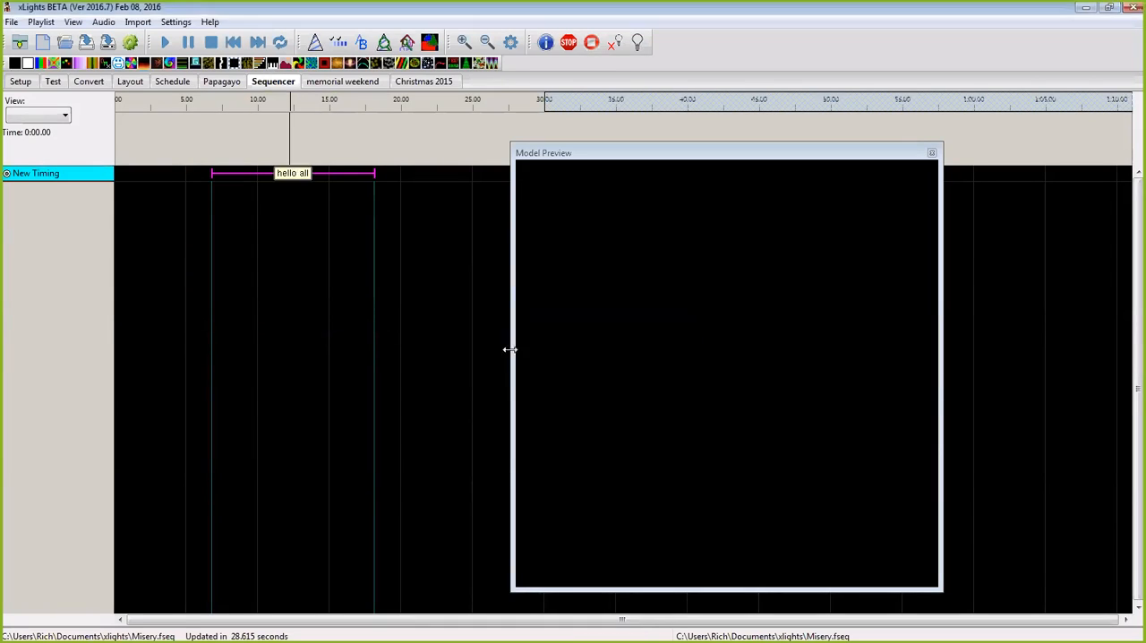
Step: Break the "hello all" phrase down into separate words on the New Timing track
right_click(300, 177)
click(326, 184)
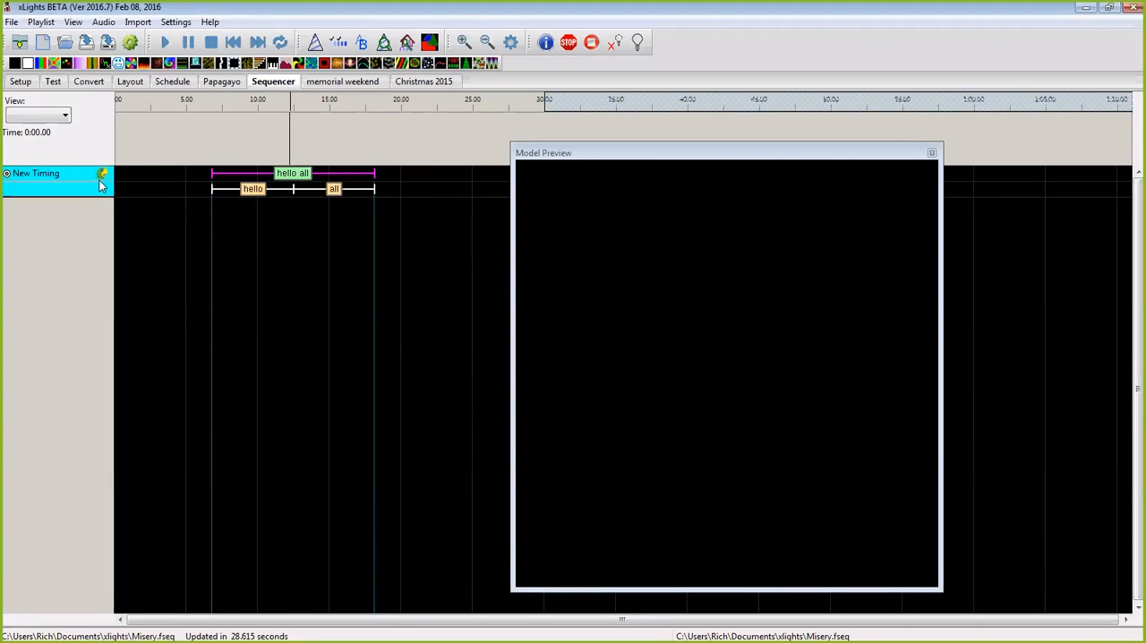
Step: Break the words "hello" and "all" down into phonemes on the New Timing track
click(302, 197)
drag(291, 207, 408, 186)
right_click(335, 190)
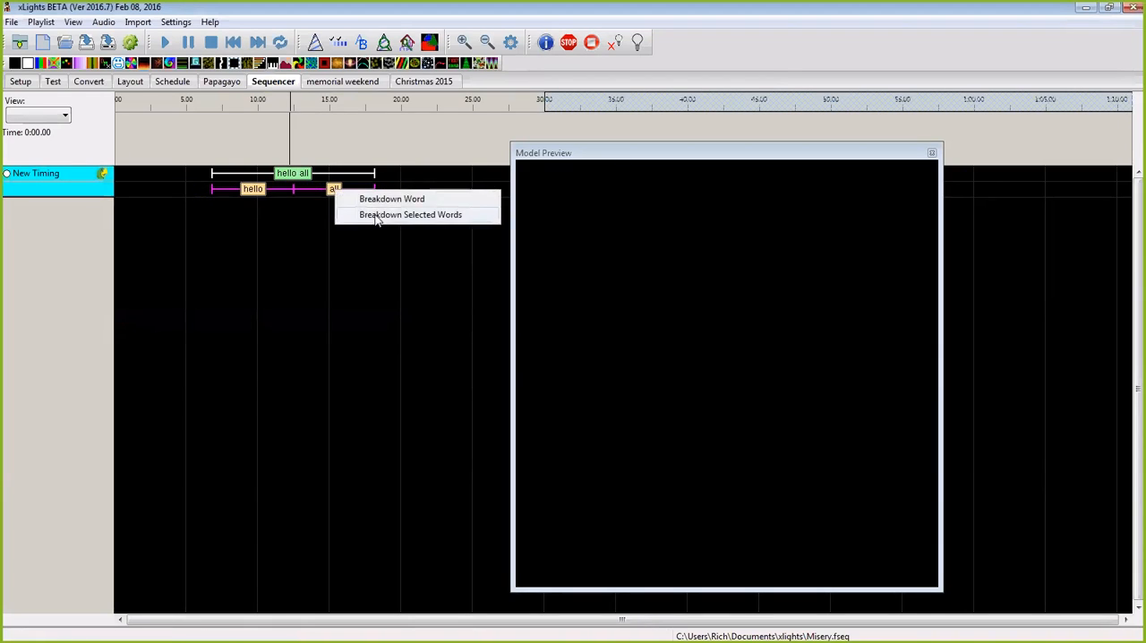
click(376, 216)
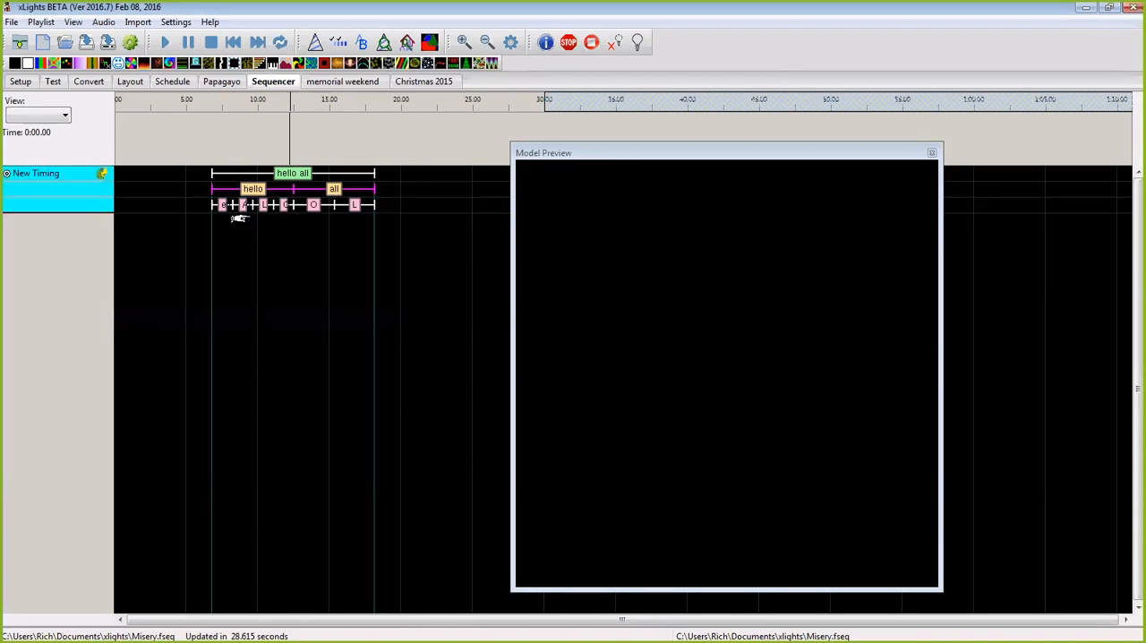
Step: Close the animation sequence and discard its unsaved changes
click(13, 22)
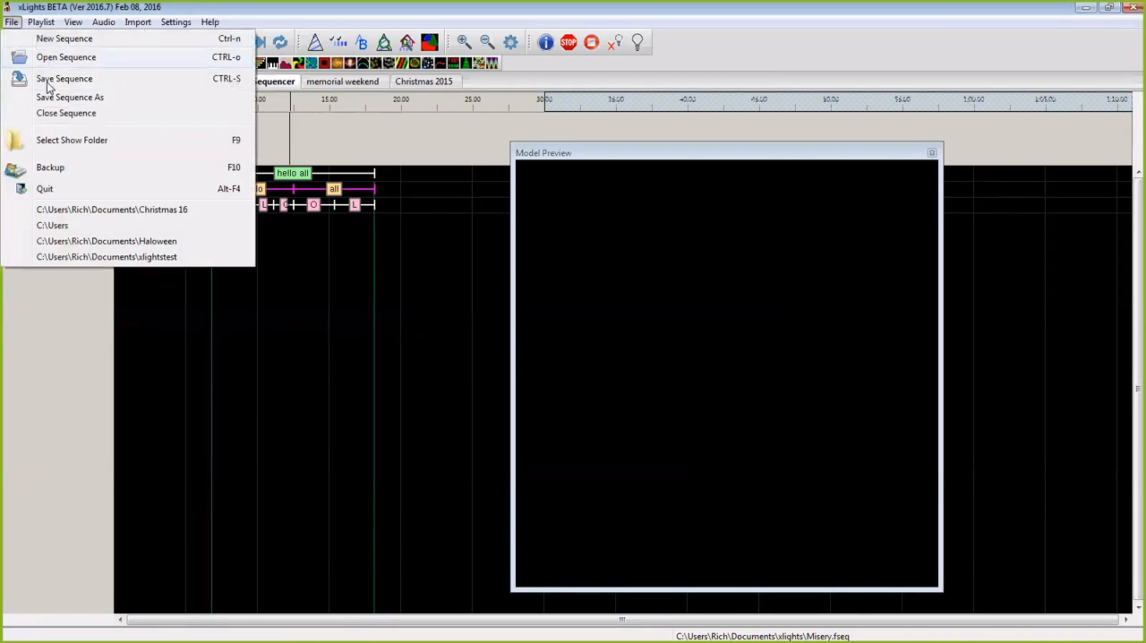
click(63, 113)
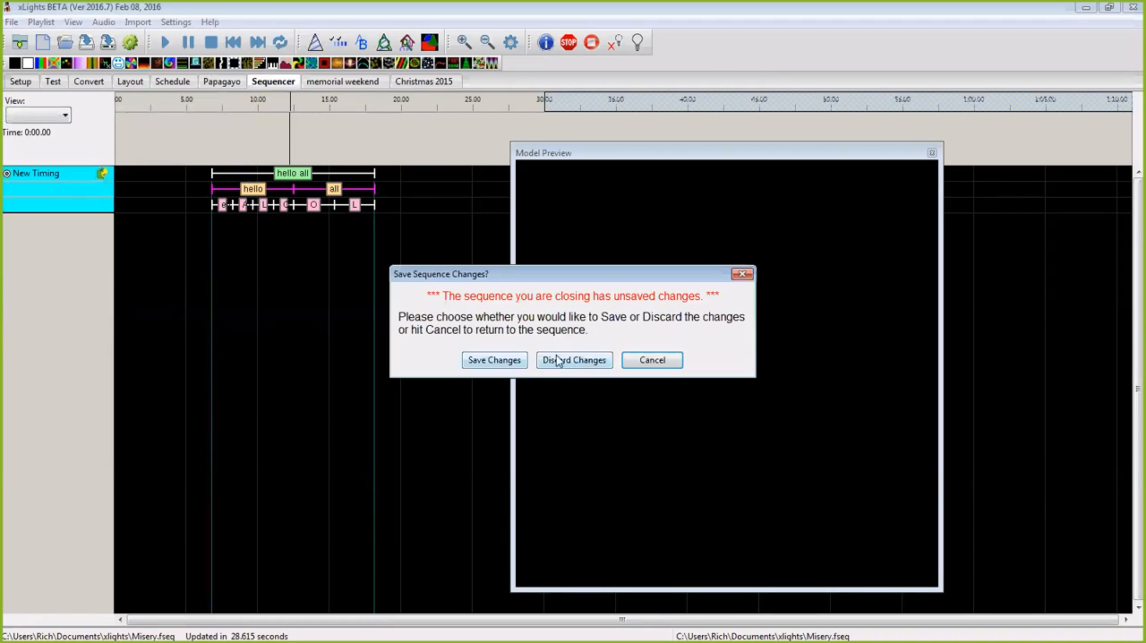
click(573, 360)
Step: Open the existing sequence file "2015 oh come al ye faithful NC" from the xlights folder
click(65, 42)
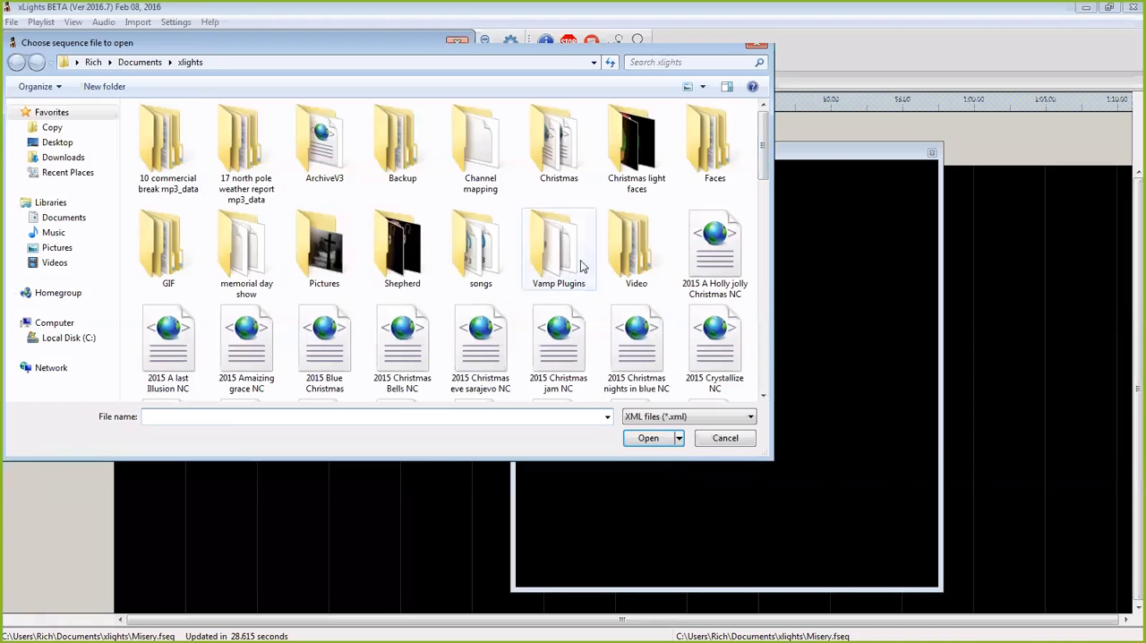
drag(763, 142, 762, 294)
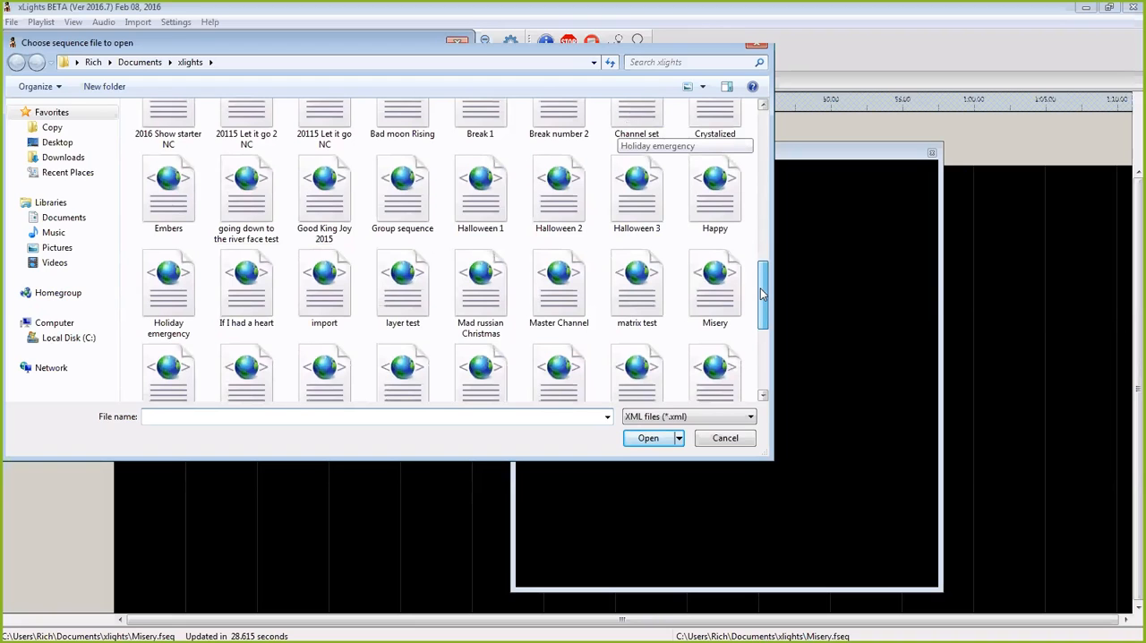
drag(762, 293, 768, 179)
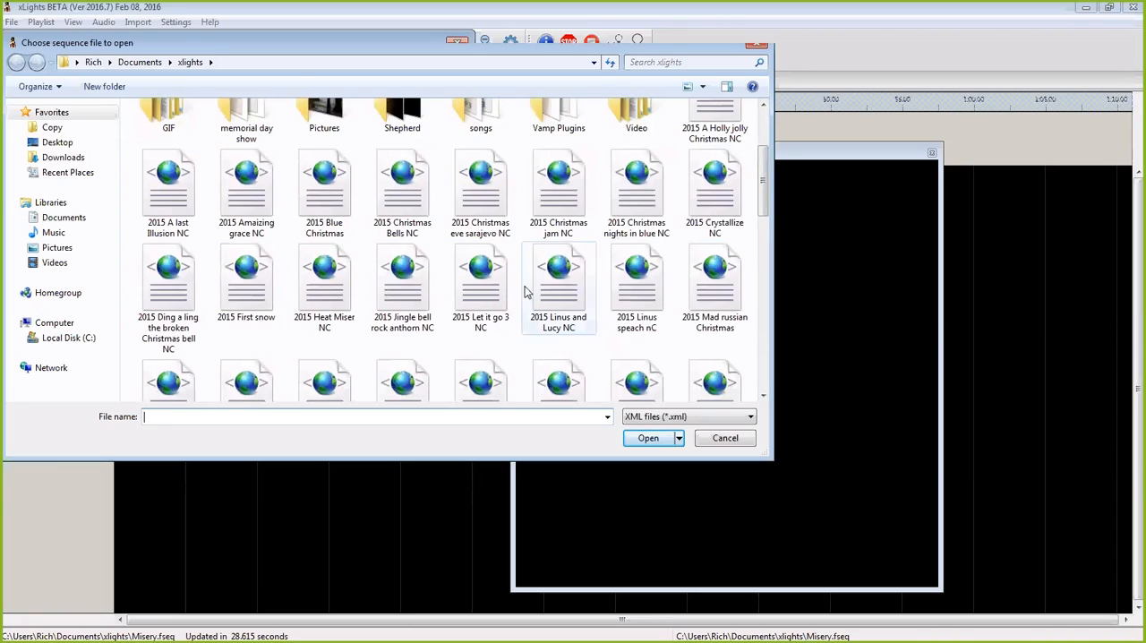
drag(769, 196, 764, 218)
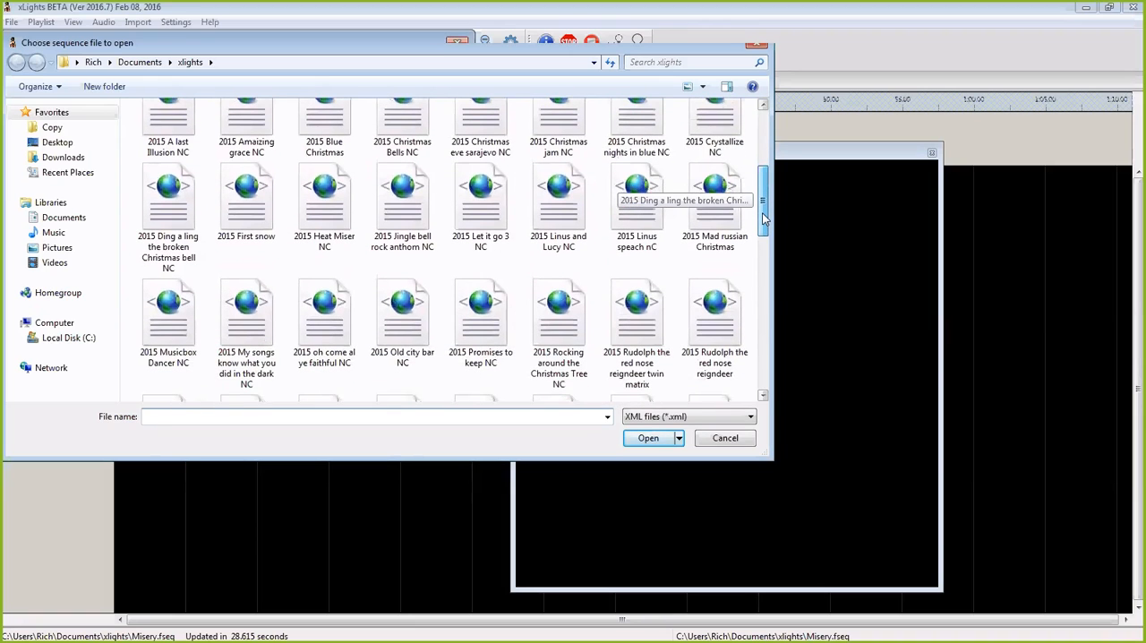
click(324, 318)
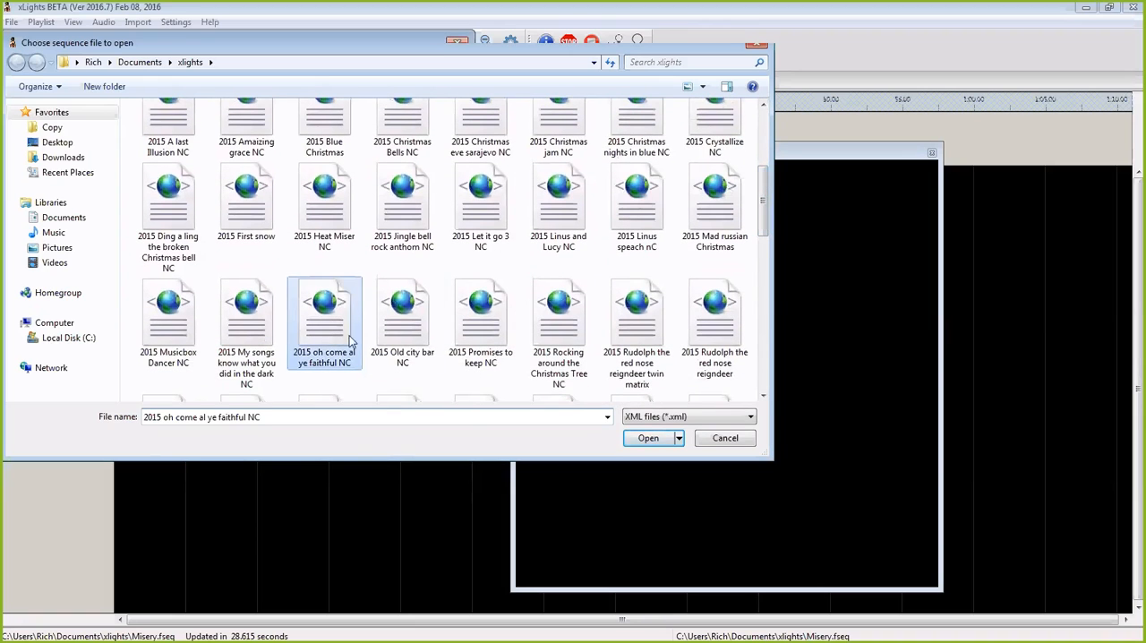
click(649, 438)
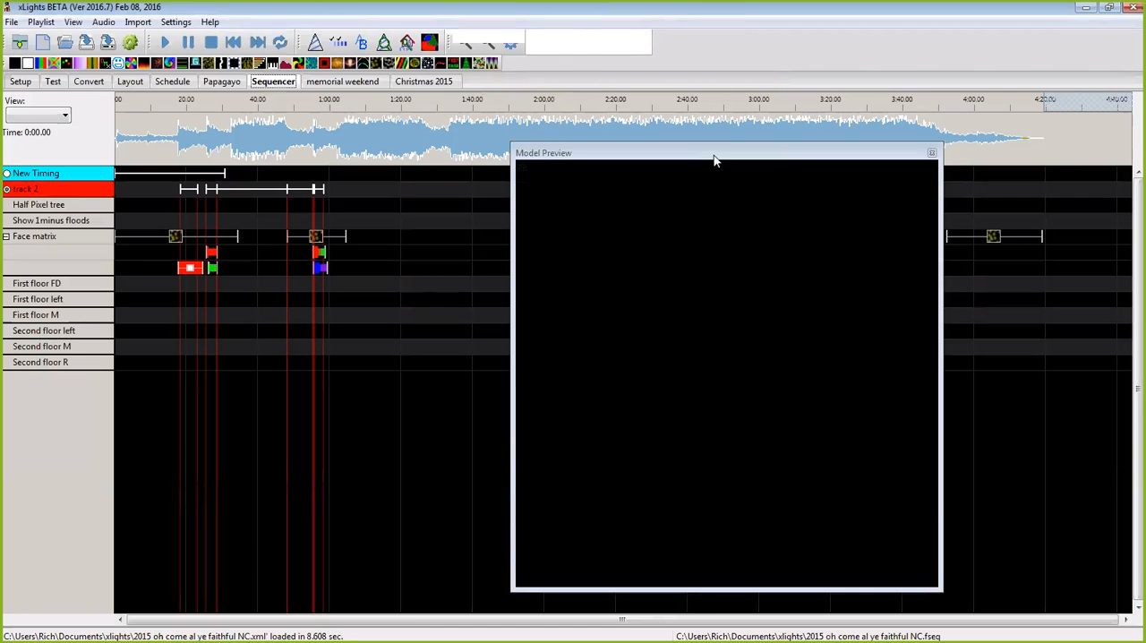
Step: Clear the Model Preview away, play the sequence from about 1:00 in the House Preview, and stop playback
drag(714, 158, 2, 372)
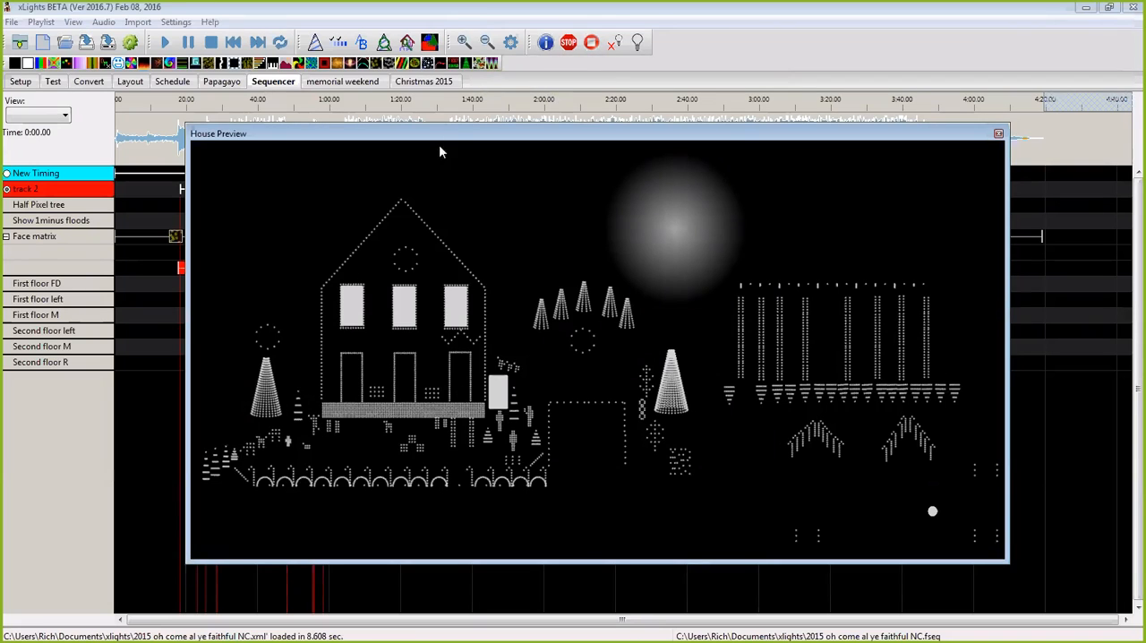
drag(448, 138, 449, 181)
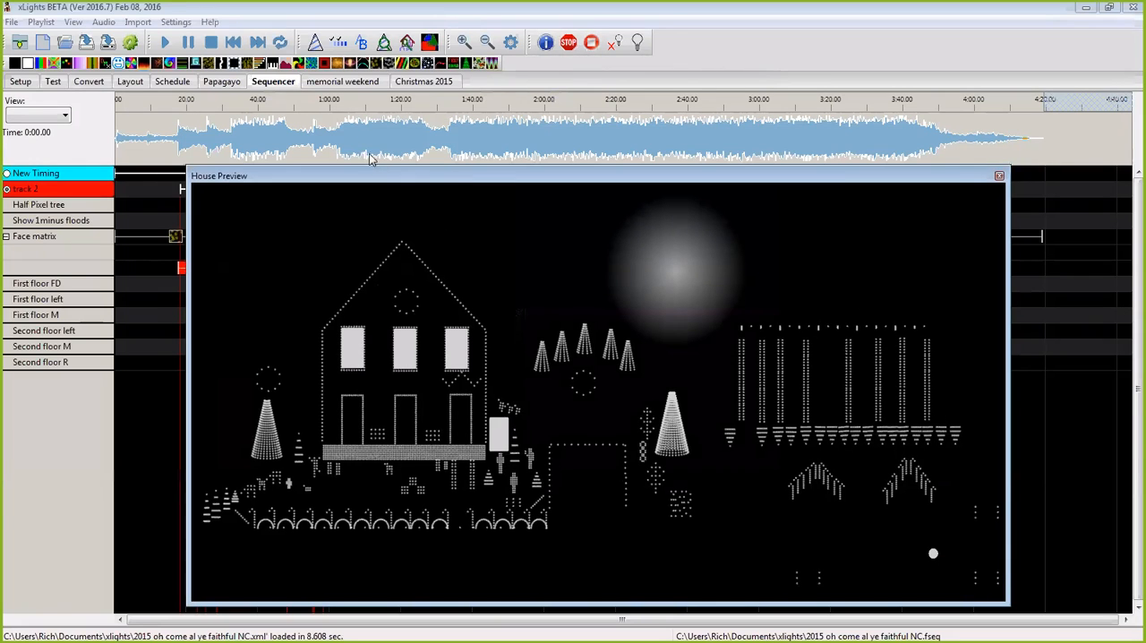
click(330, 109)
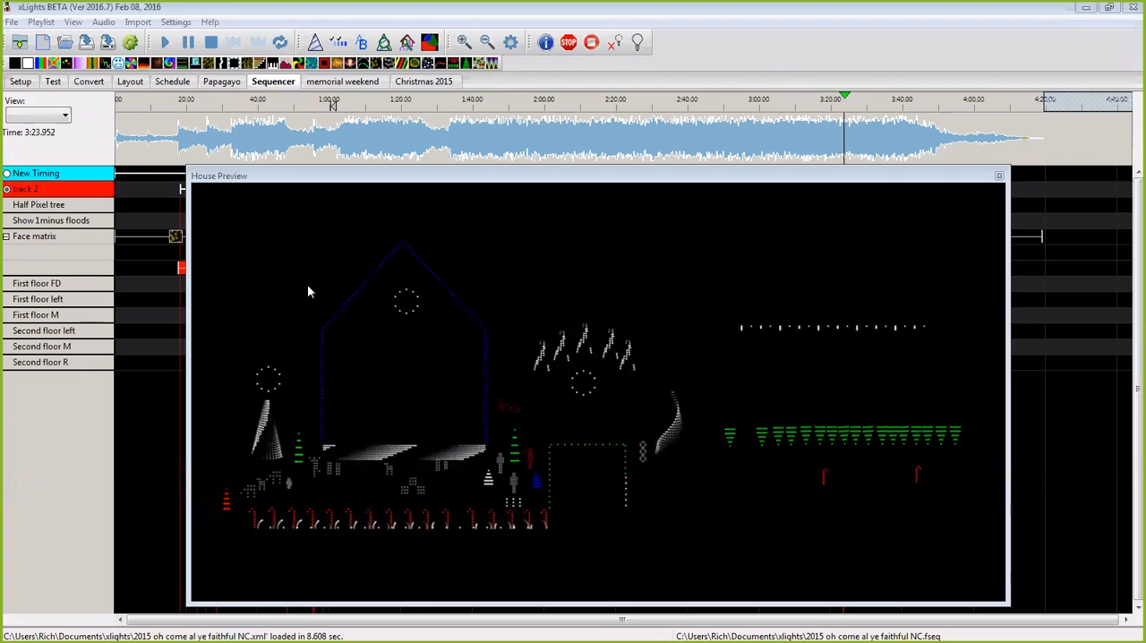
click(211, 43)
Step: Move the House Preview off the effects grid and open the display elements editor to look through its models
click(554, 177)
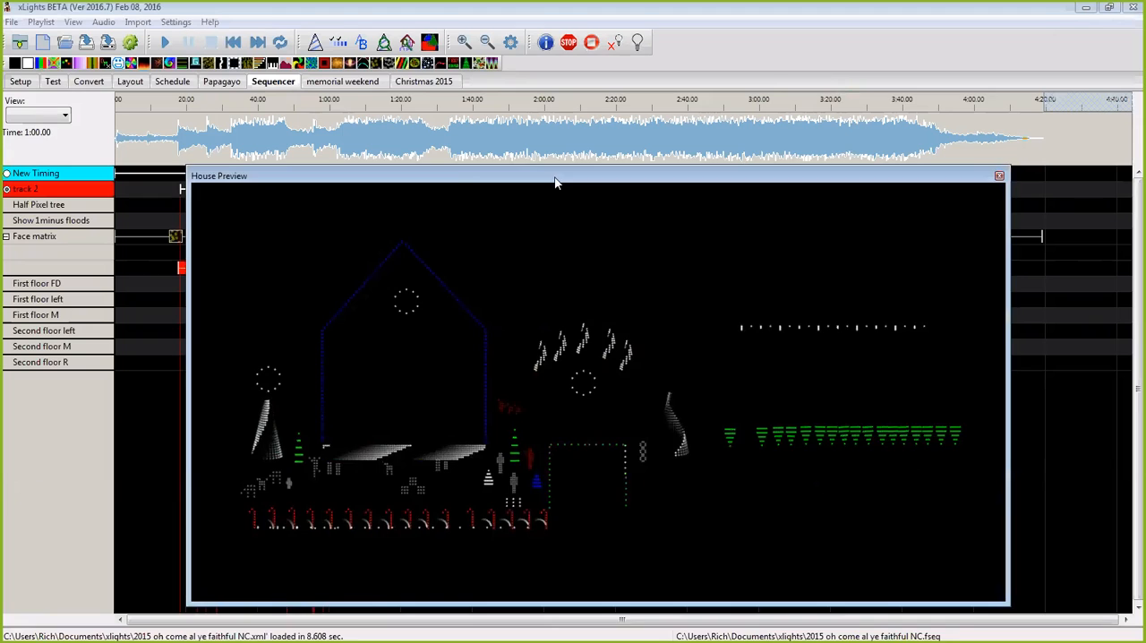
drag(554, 182, 505, 458)
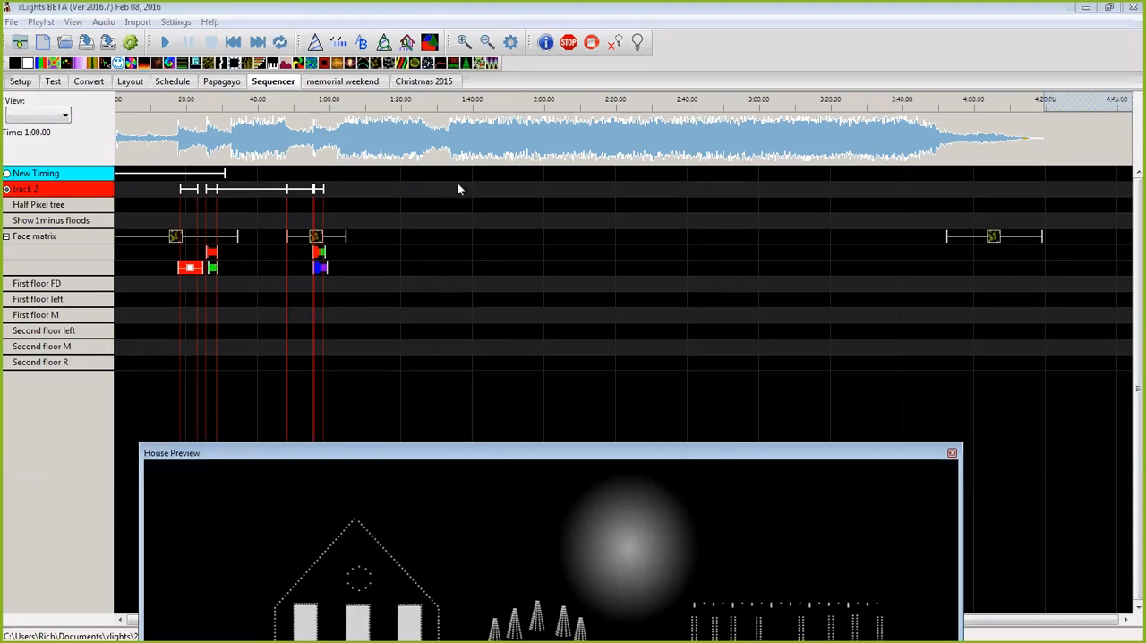
right_click(79, 364)
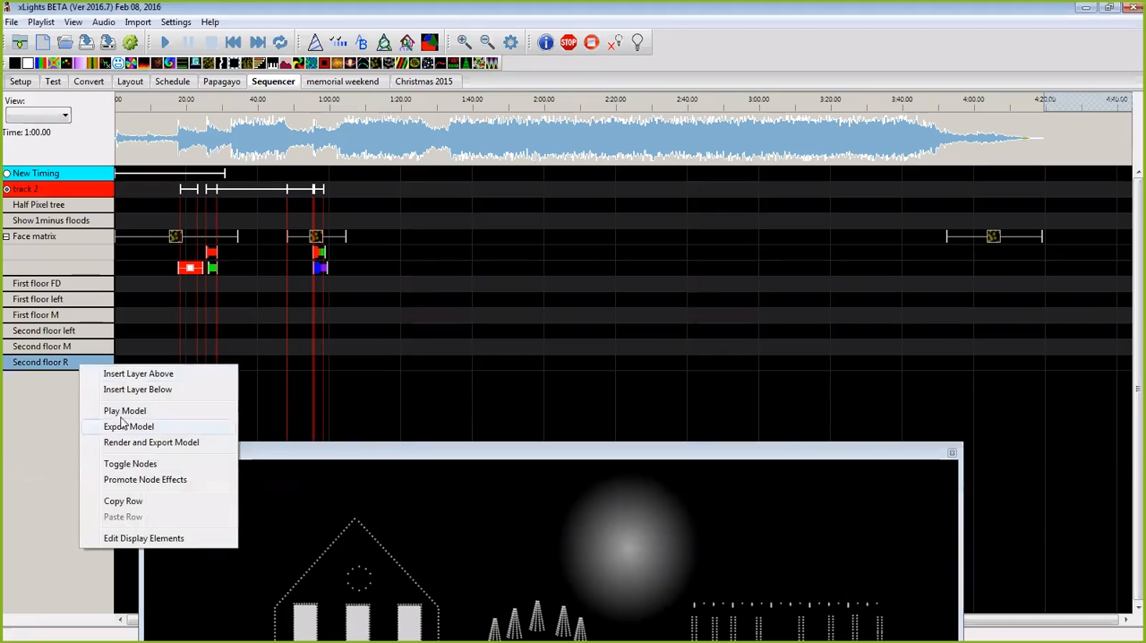
click(131, 538)
drag(180, 206, 183, 293)
click(180, 193)
click(463, 455)
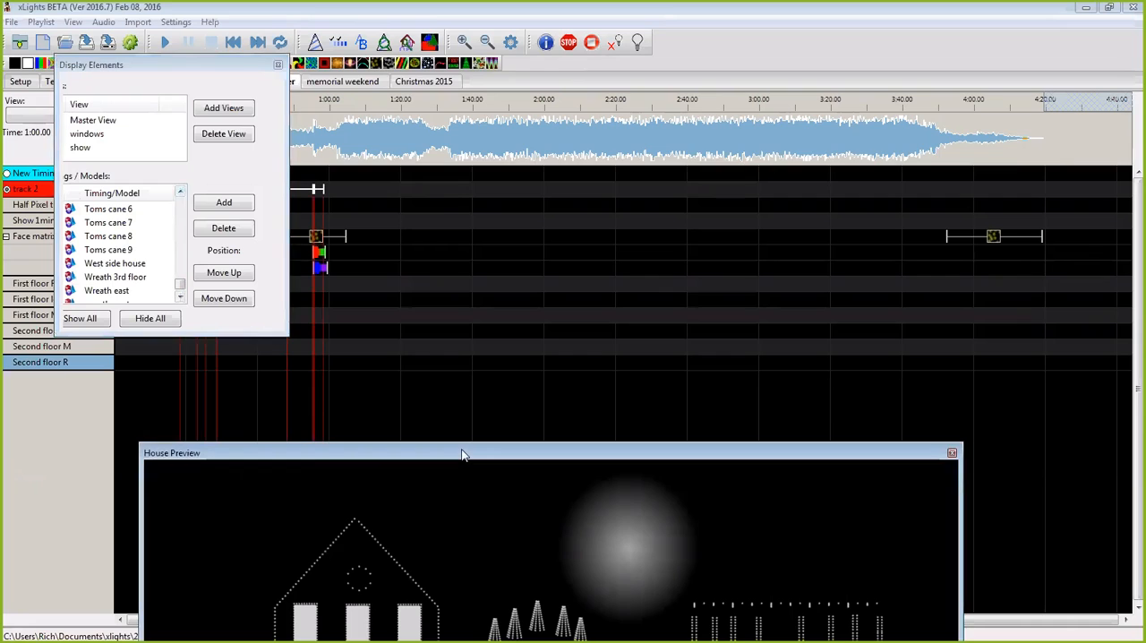
Step: Add the "window matrix" model group to the sequence's display elements and close the editor
drag(462, 455, 571, 133)
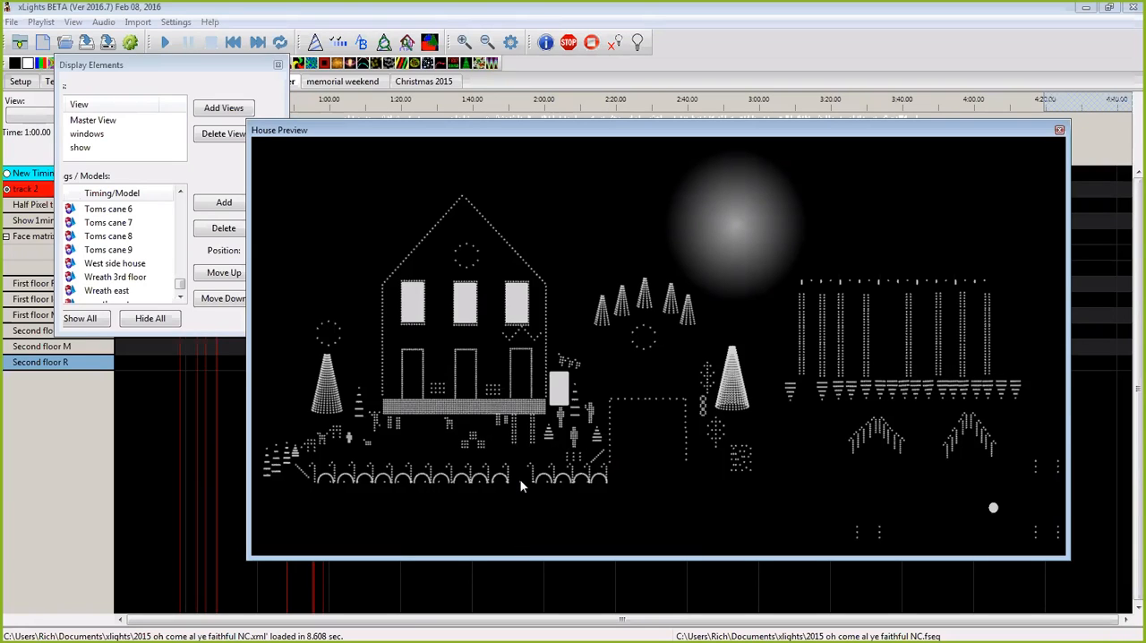
click(220, 205)
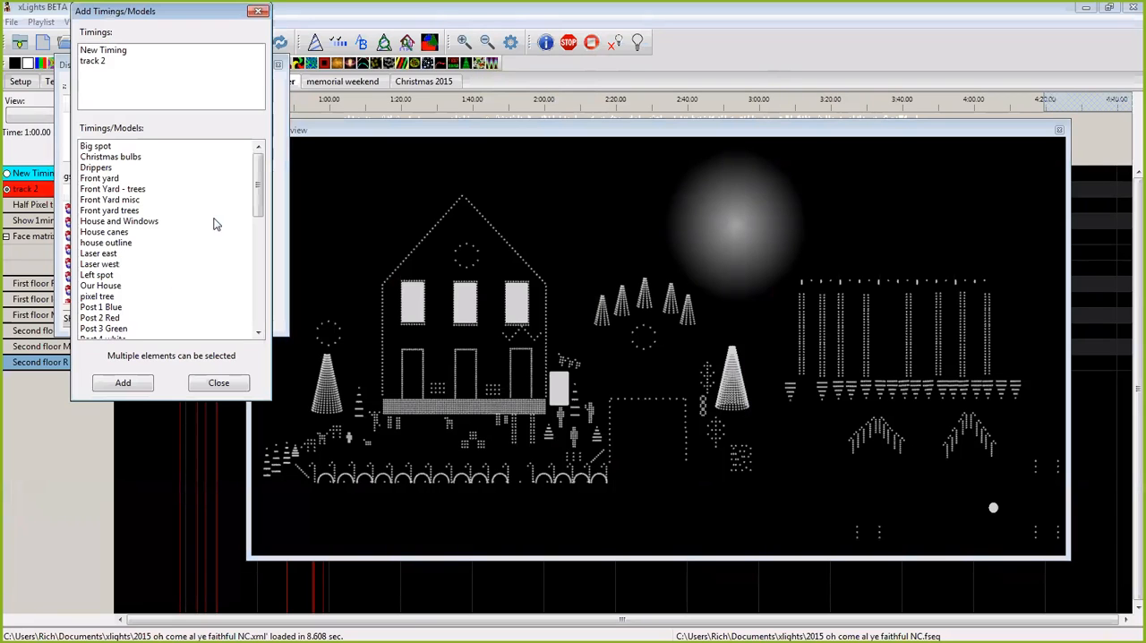
drag(257, 186, 254, 299)
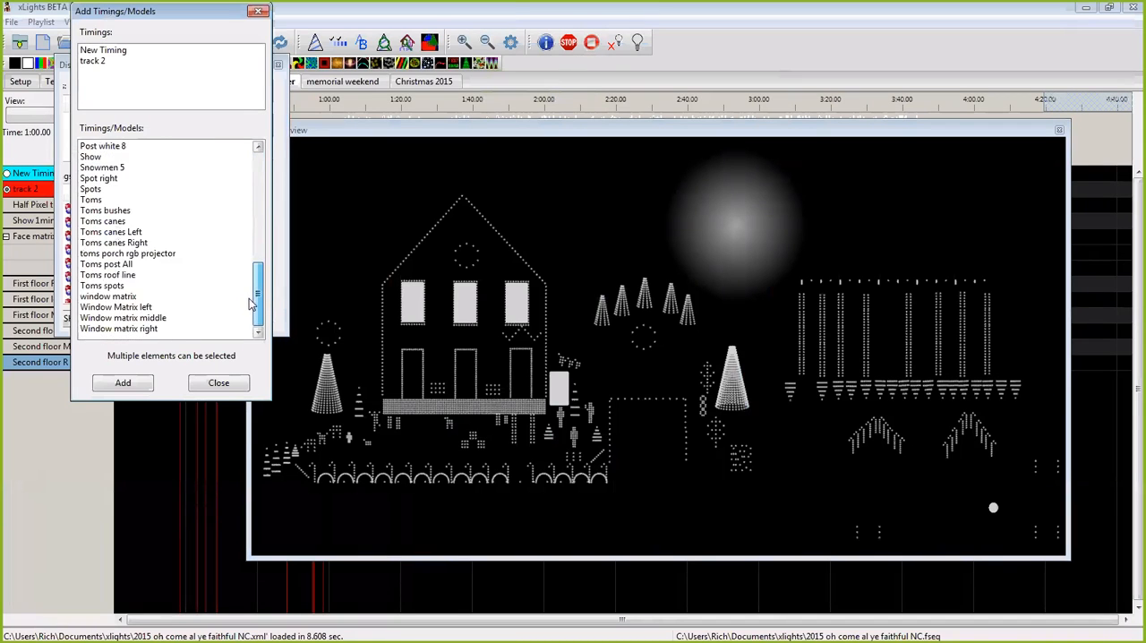
click(131, 296)
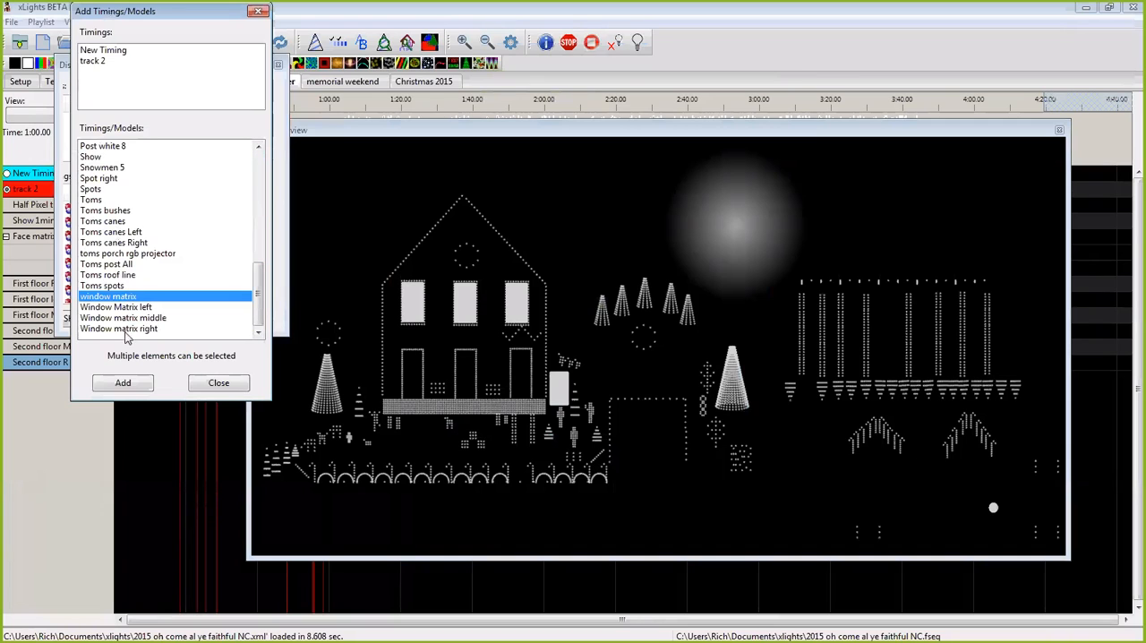
click(122, 383)
click(278, 64)
Step: Close the "2015 oh come al ye faithful NC" sequence and save its changes
drag(442, 131, 445, 132)
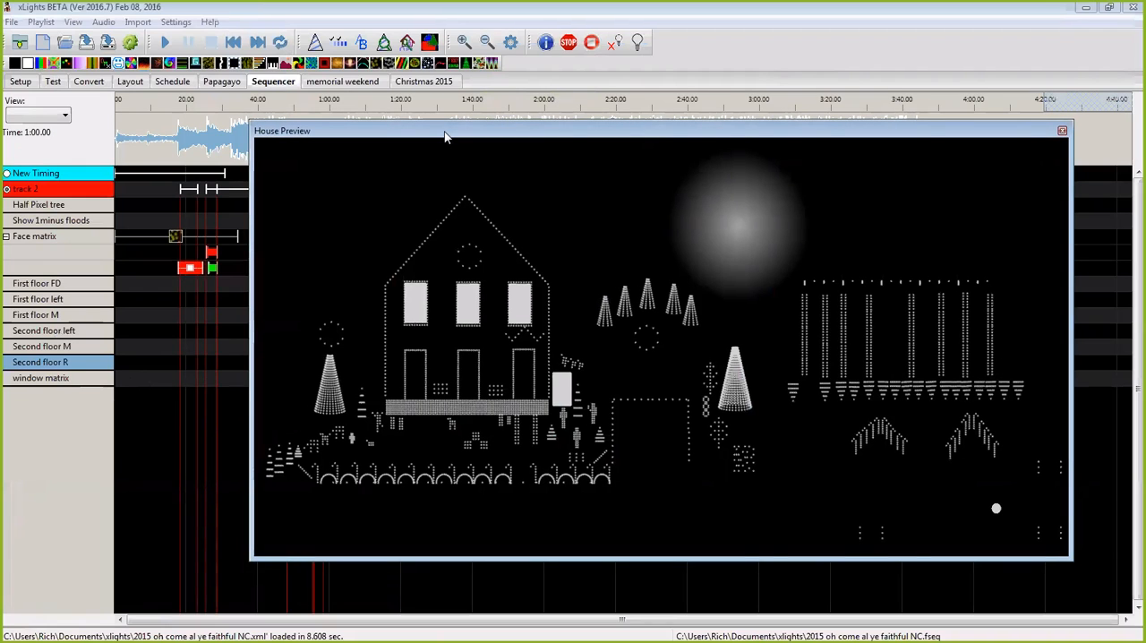
drag(446, 135, 418, 424)
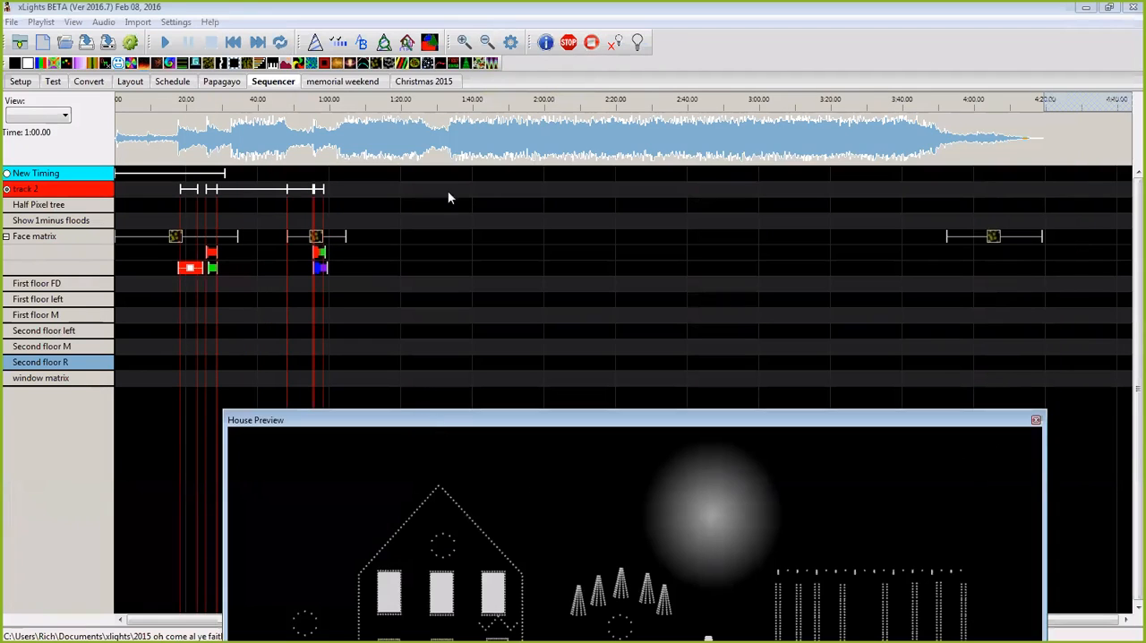
click(12, 23)
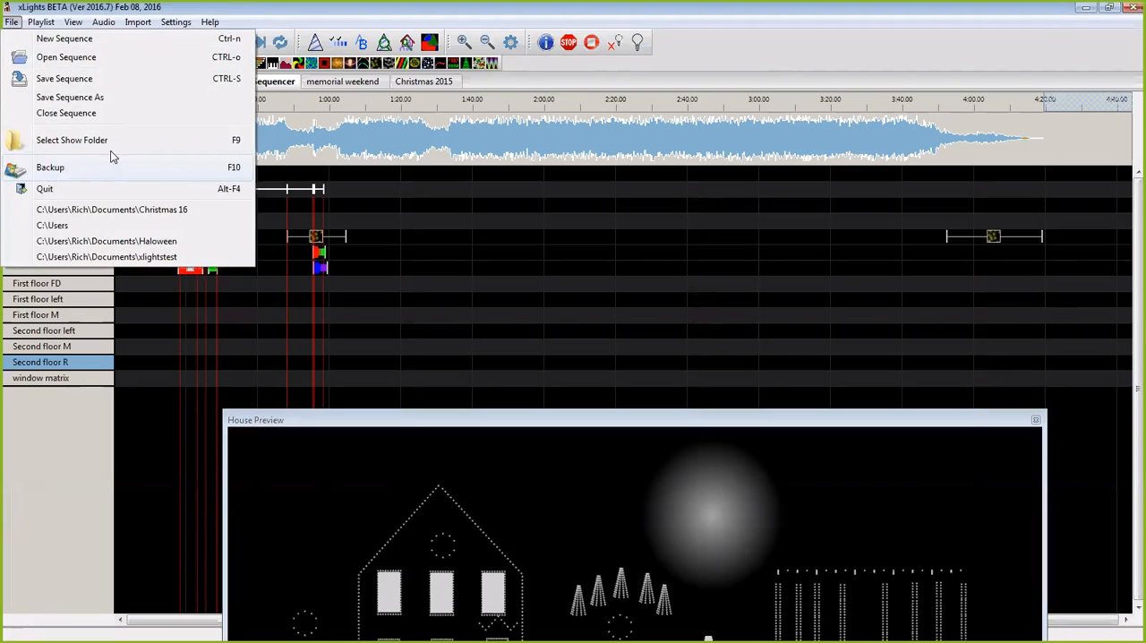
click(97, 113)
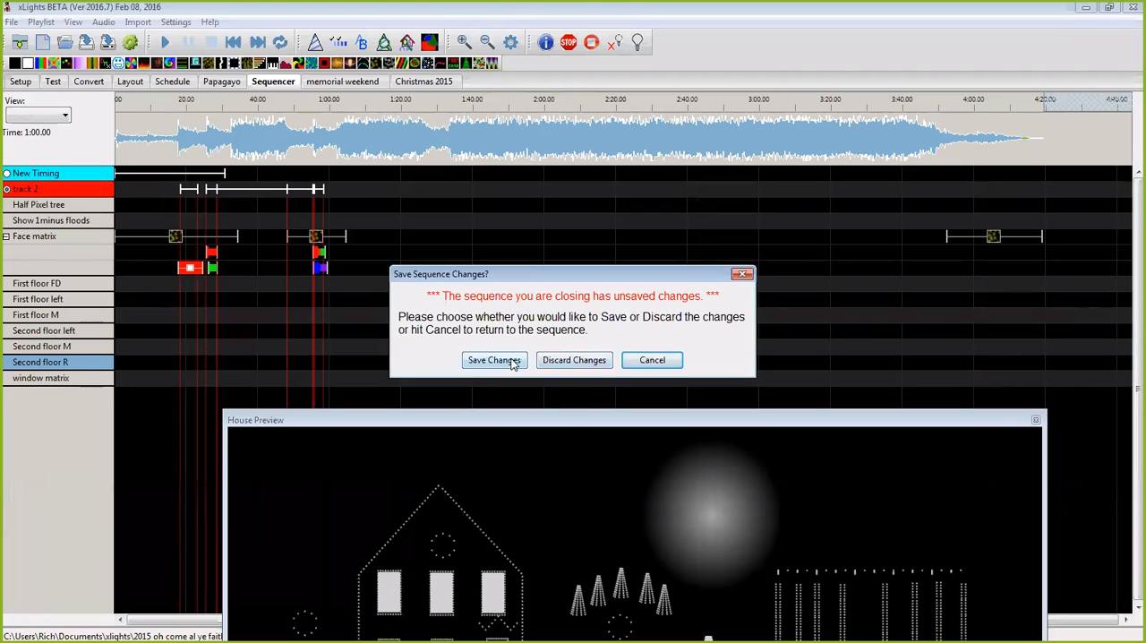
click(520, 362)
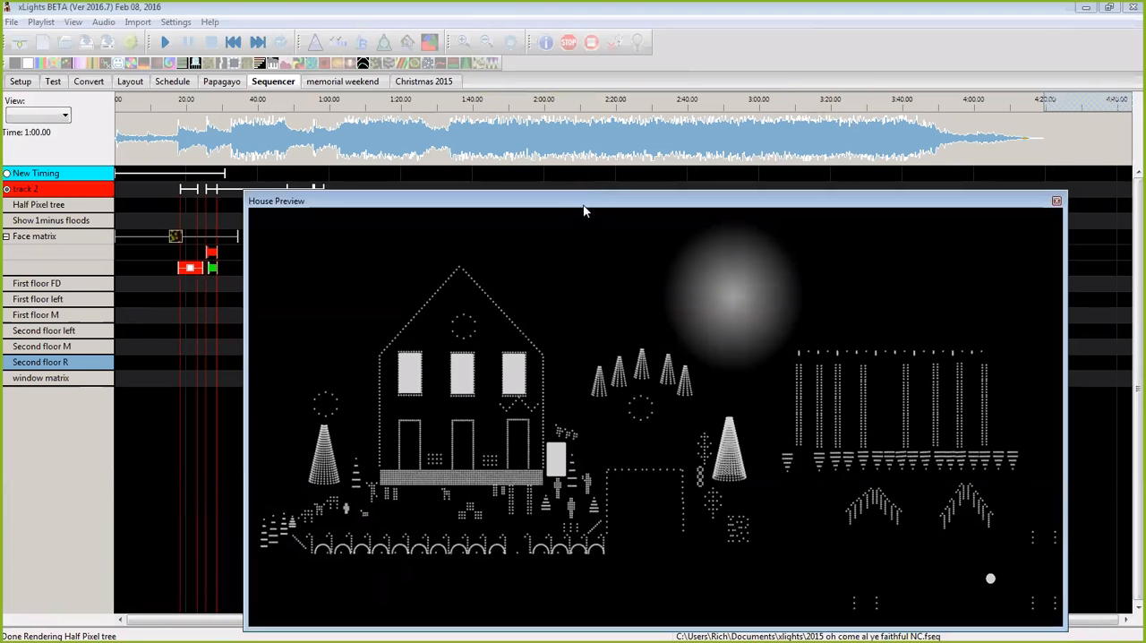
drag(582, 197, 566, 146)
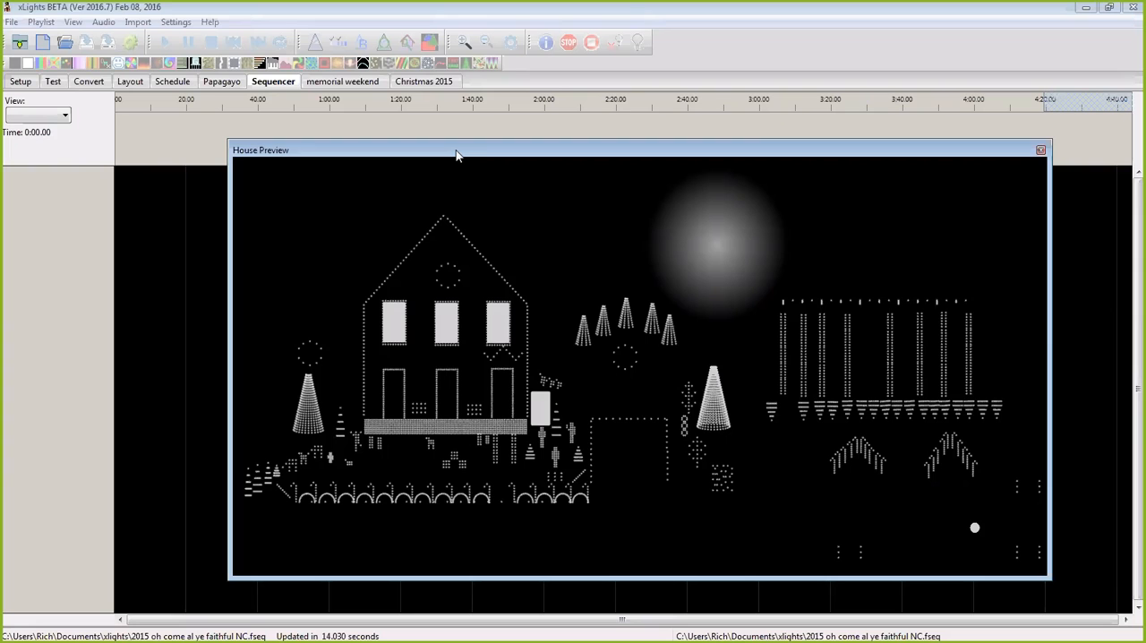
drag(456, 155, 512, 176)
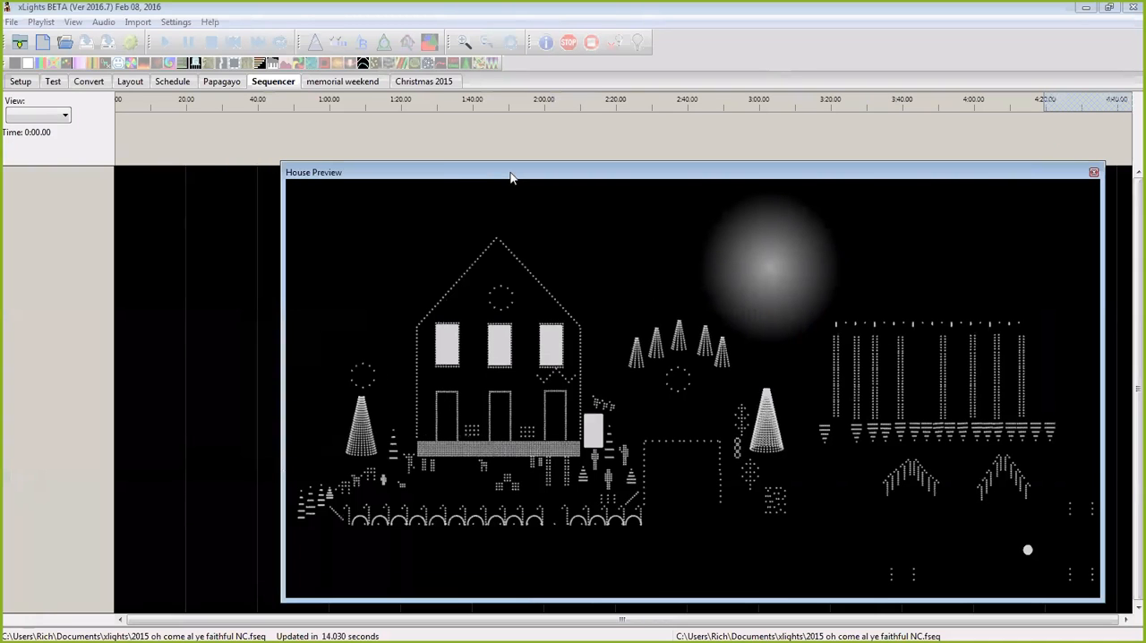
click(16, 24)
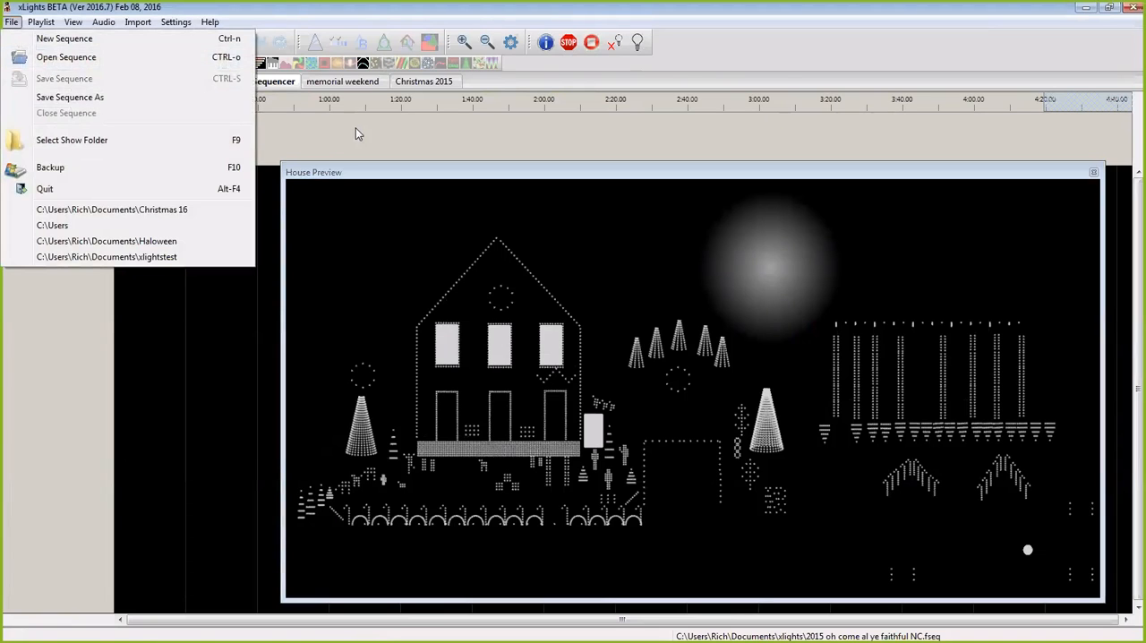
click(65, 57)
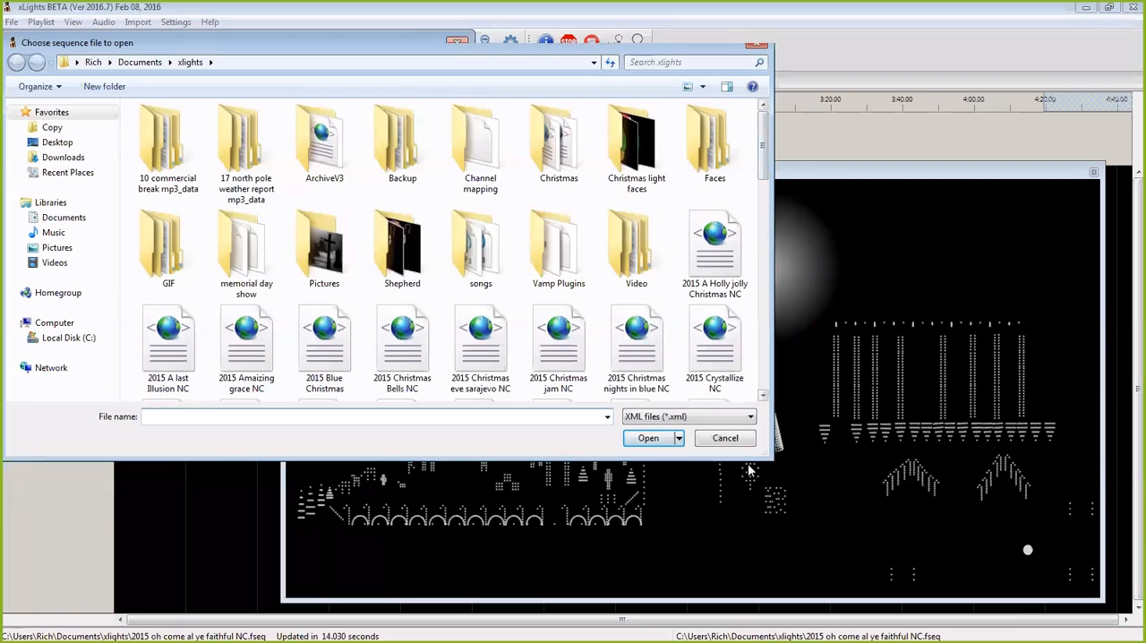
click(728, 439)
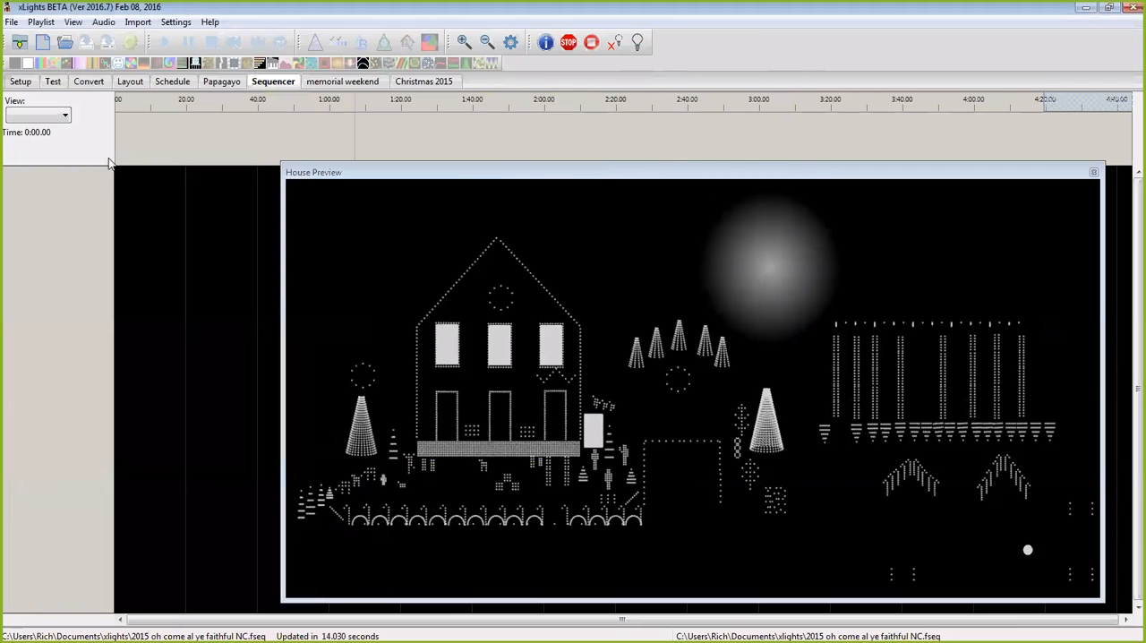
Step: Create a new musical sequence using the "frozen" MP3 from the songs folder, without importing any data
click(43, 40)
click(242, 176)
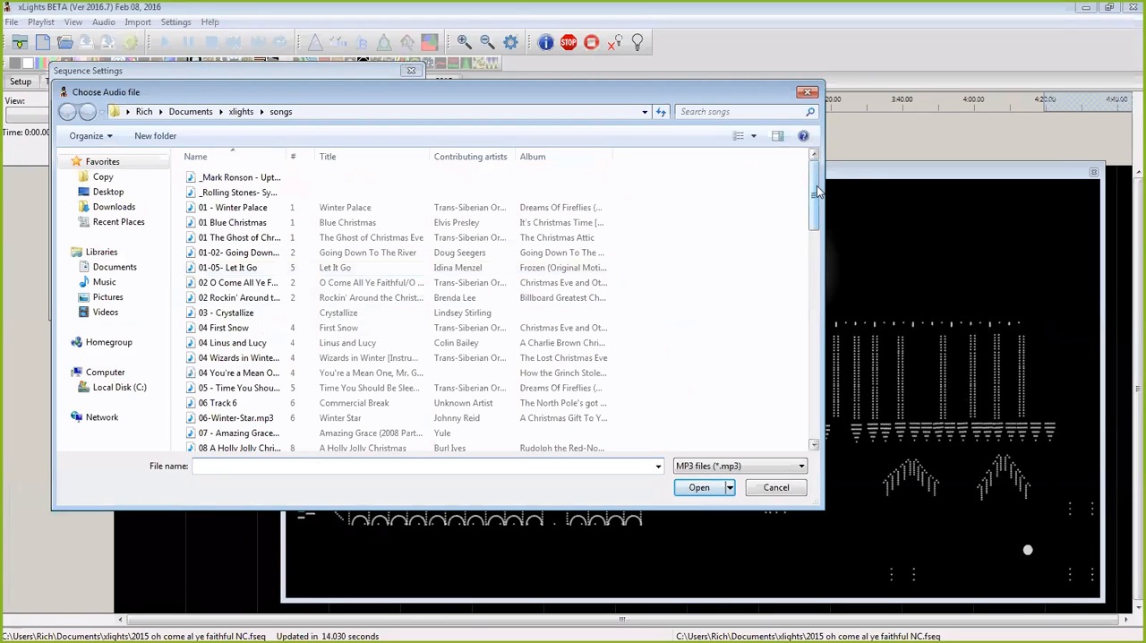
drag(817, 191, 803, 362)
click(210, 297)
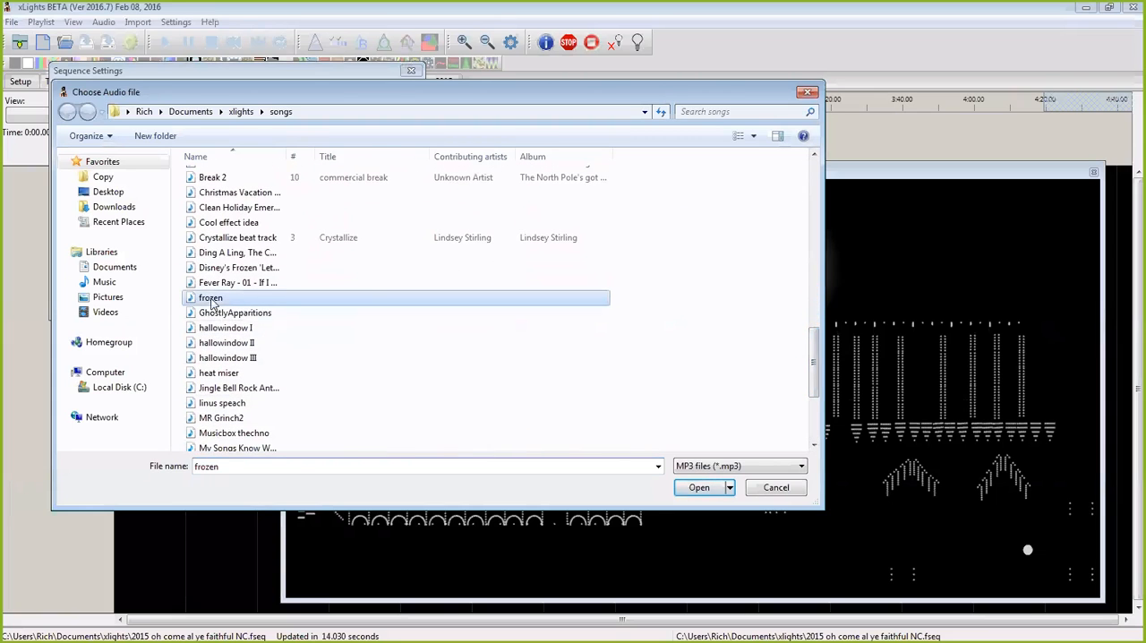
click(696, 493)
click(242, 176)
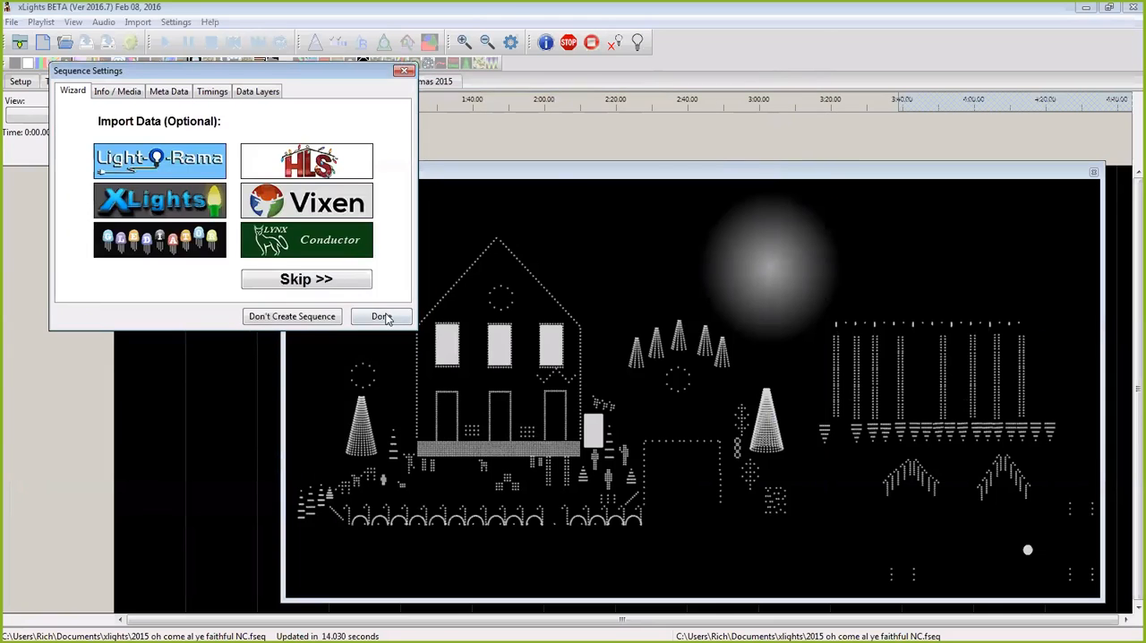
click(383, 317)
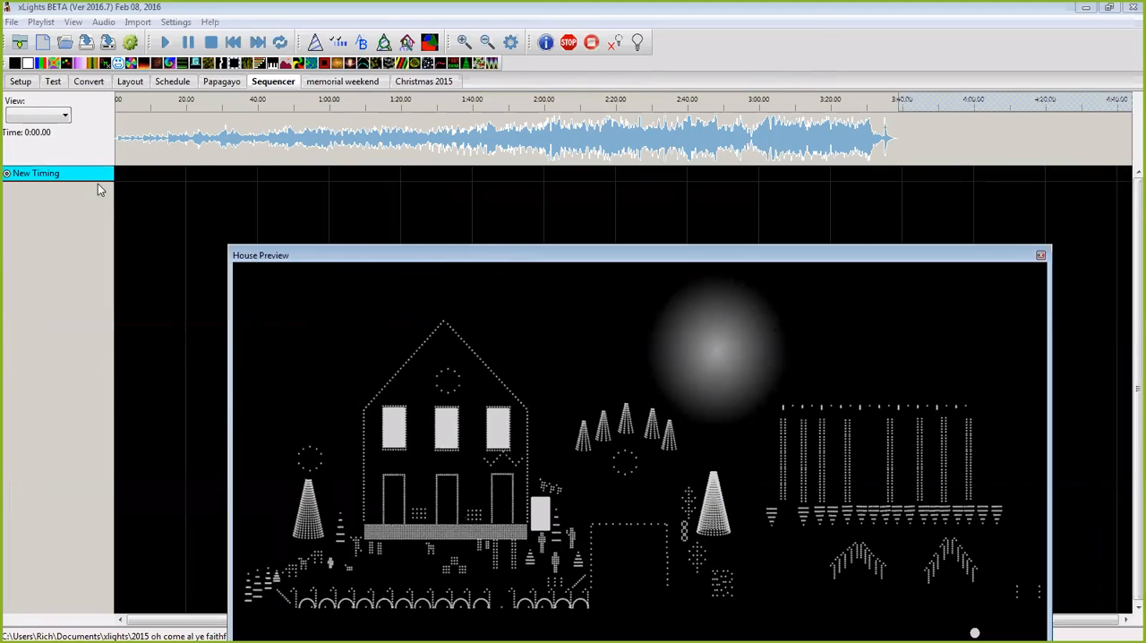
Step: Add the "window matrix" model group to the new sequence's display elements and close the editor
right_click(93, 181)
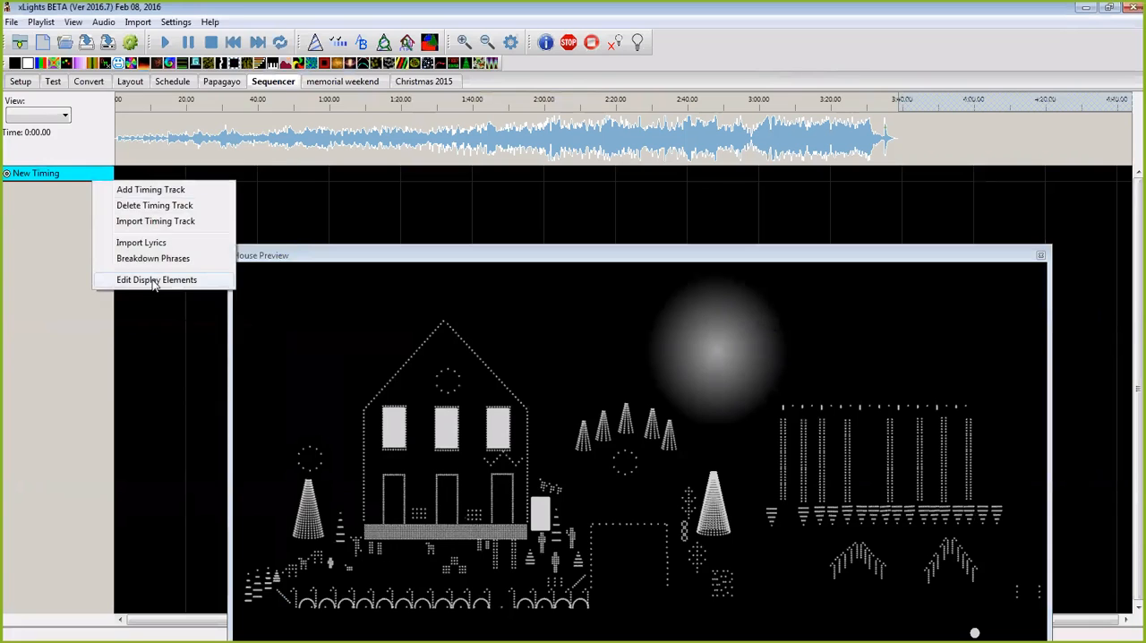
click(154, 280)
click(228, 202)
click(258, 331)
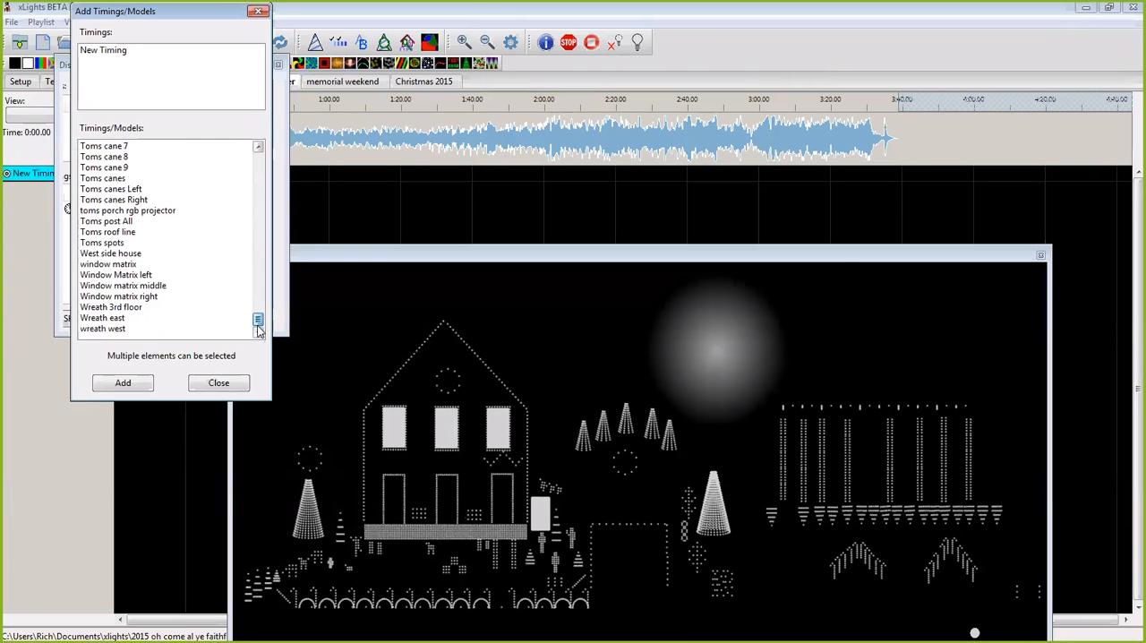
click(108, 264)
click(126, 385)
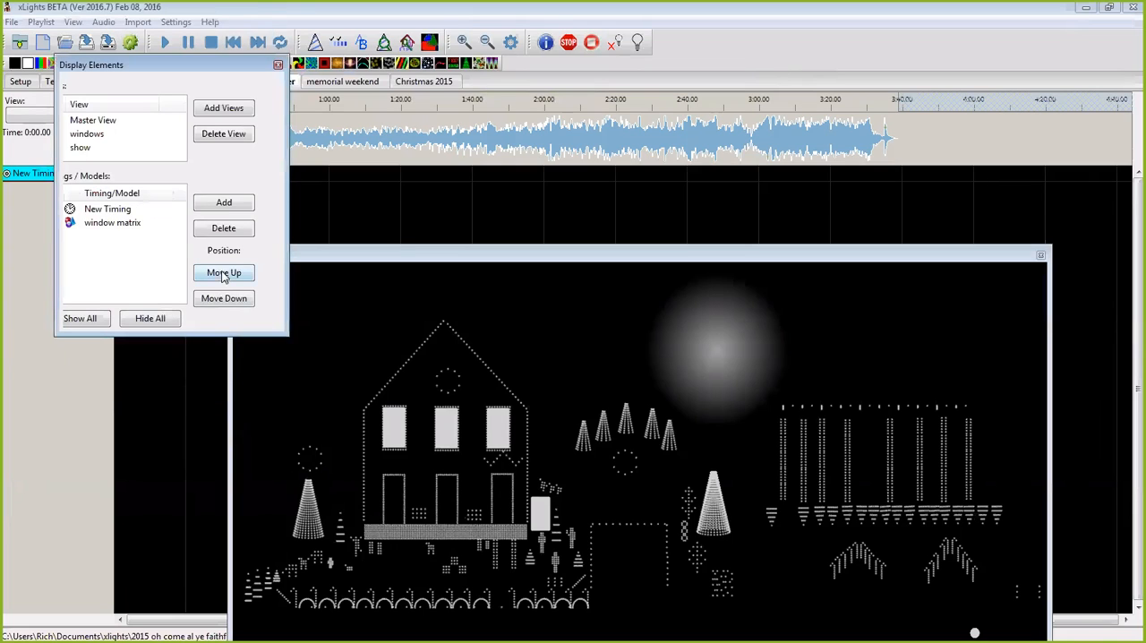
click(278, 64)
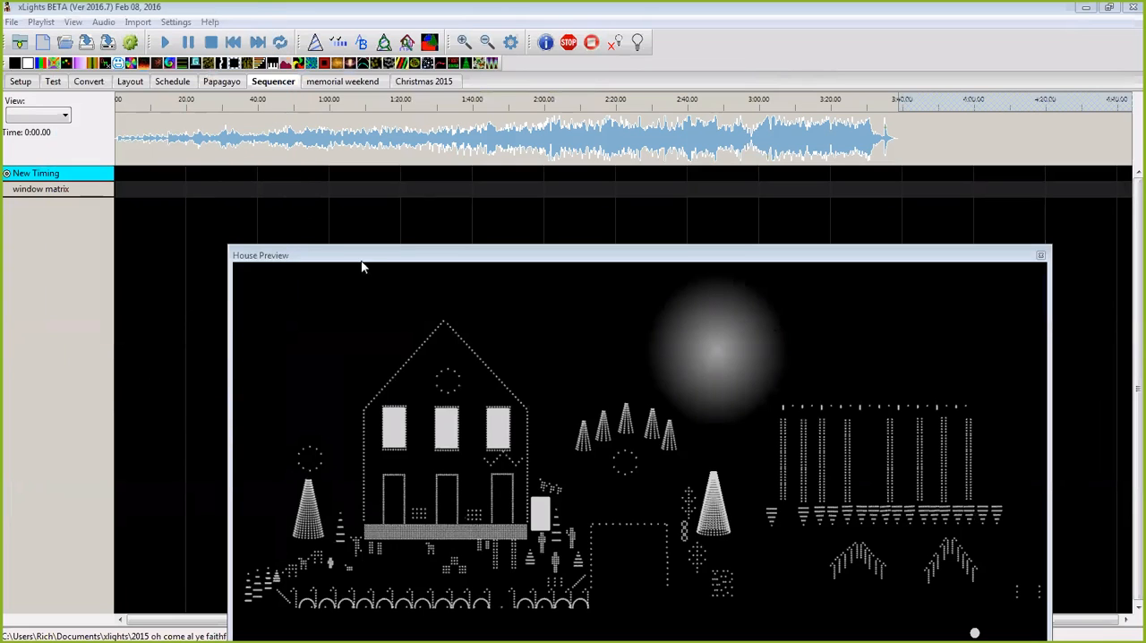
Step: Mark the whole song as one interval on the New Timing track and place a Pictures effect across it on the window matrix row
click(119, 151)
drag(119, 154, 882, 168)
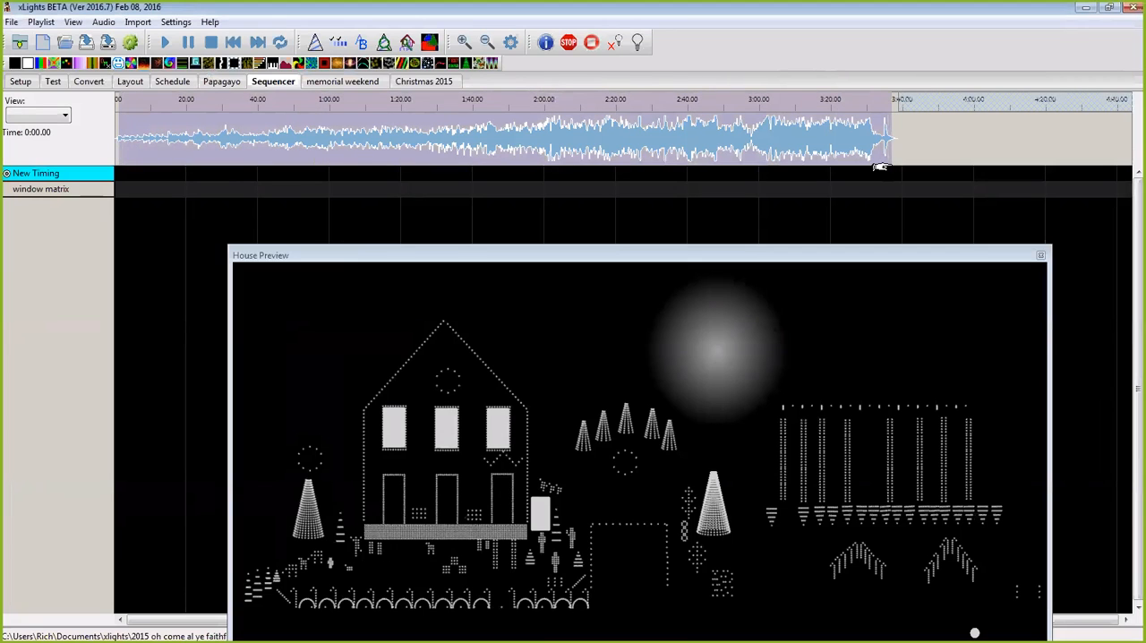
mouse_move(120, 176)
mouse_down()
mouse_move(153, 177)
mouse_move(115, 176)
mouse_up()
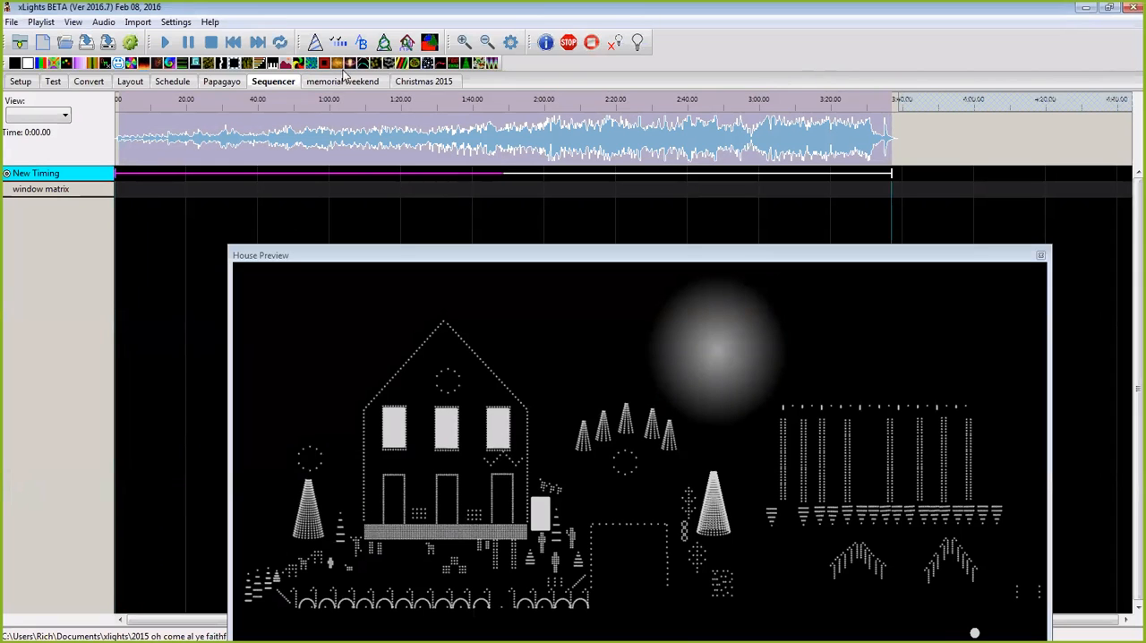
drag(300, 98, 358, 189)
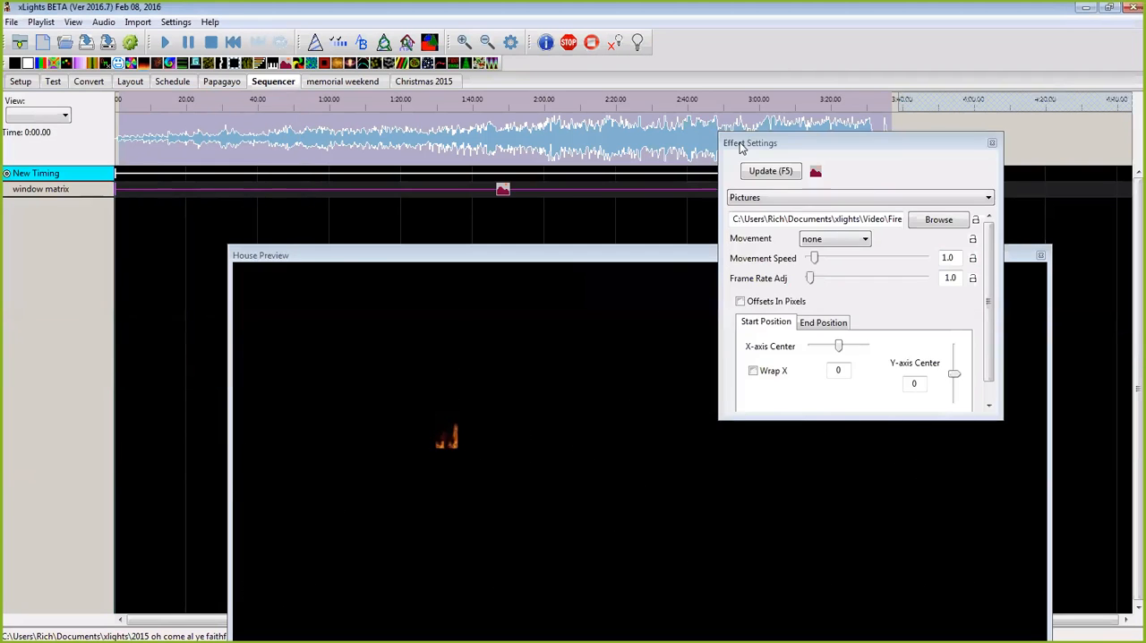
Step: Load the letitgo-1 image from the xlights Video\letitgo folder into the Pictures effect and close its settings
click(936, 218)
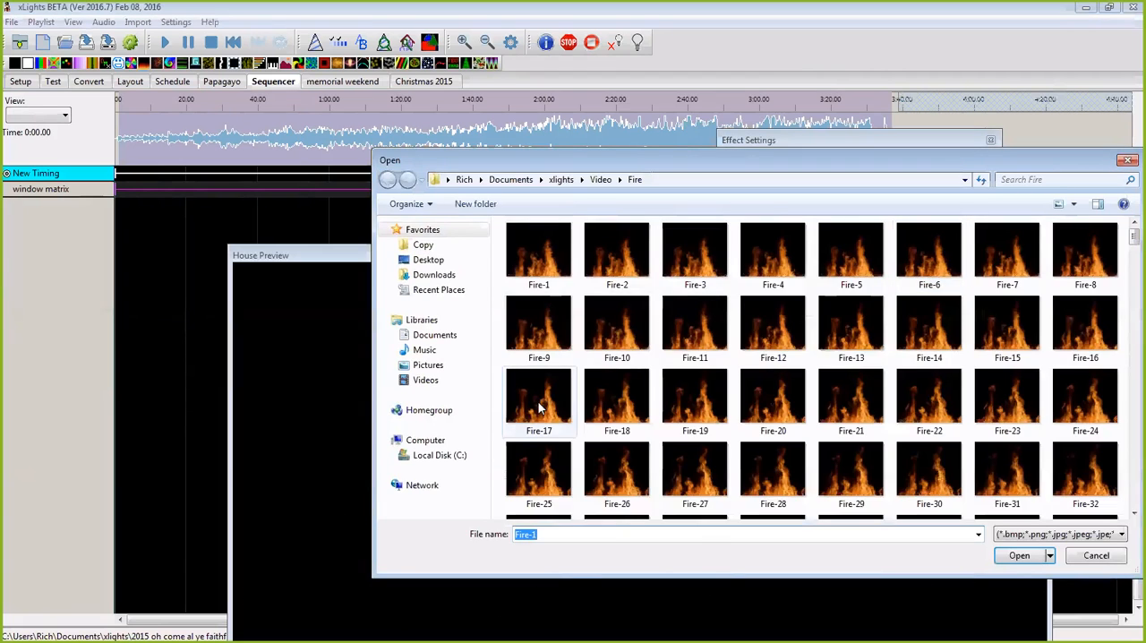
click(440, 459)
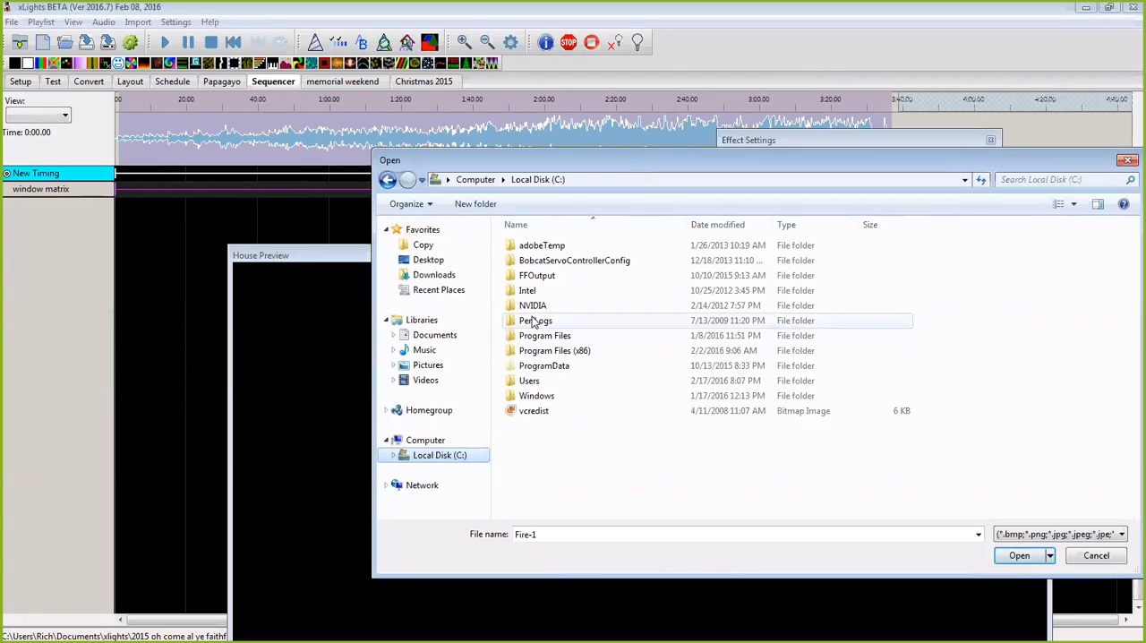
double_click(533, 380)
double_click(532, 278)
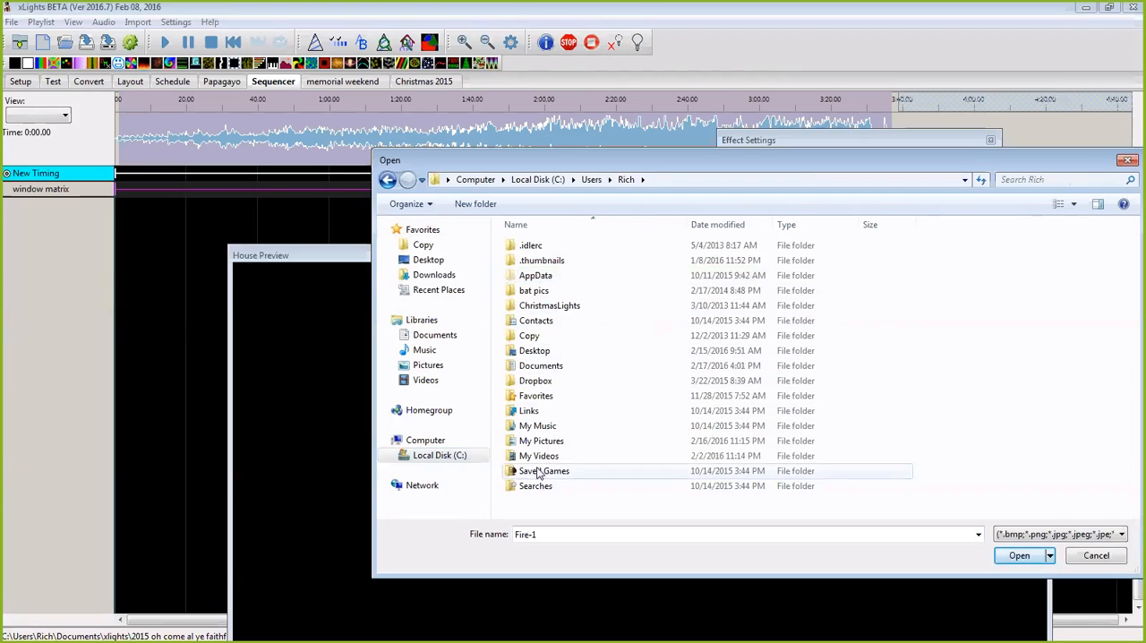
double_click(548, 365)
scroll(542, 430, down, 5)
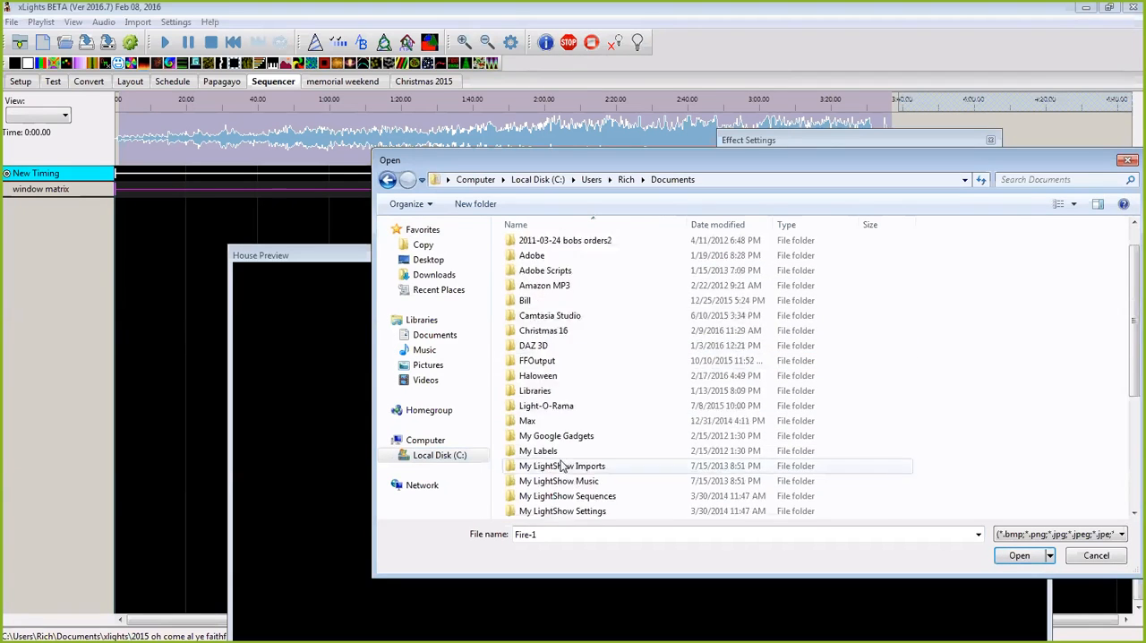
click(530, 452)
double_click(529, 455)
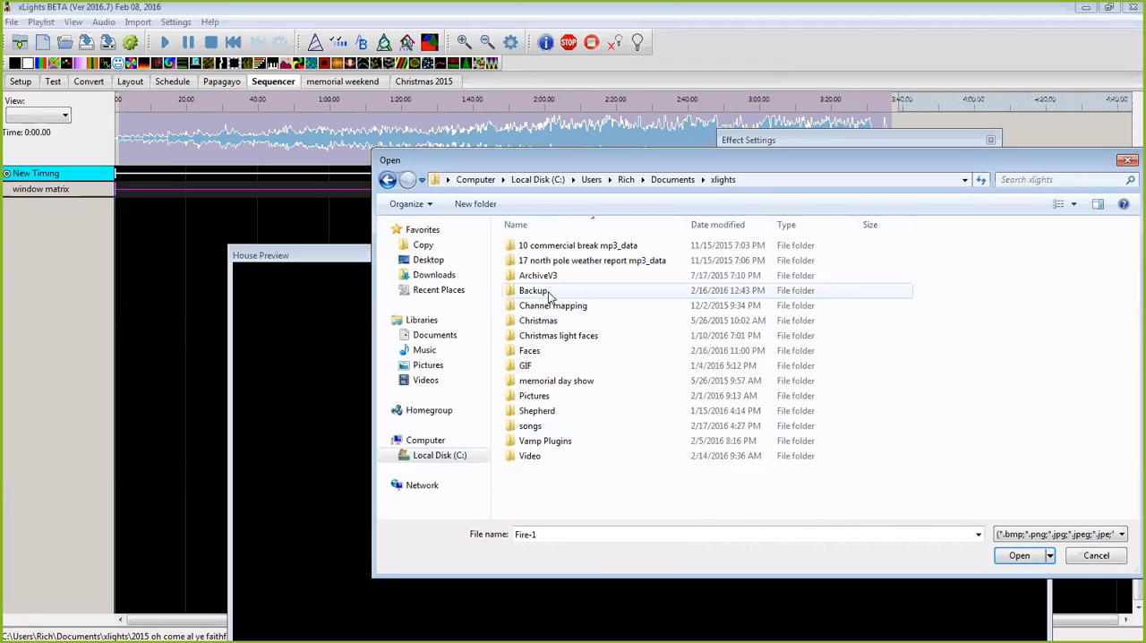
double_click(527, 457)
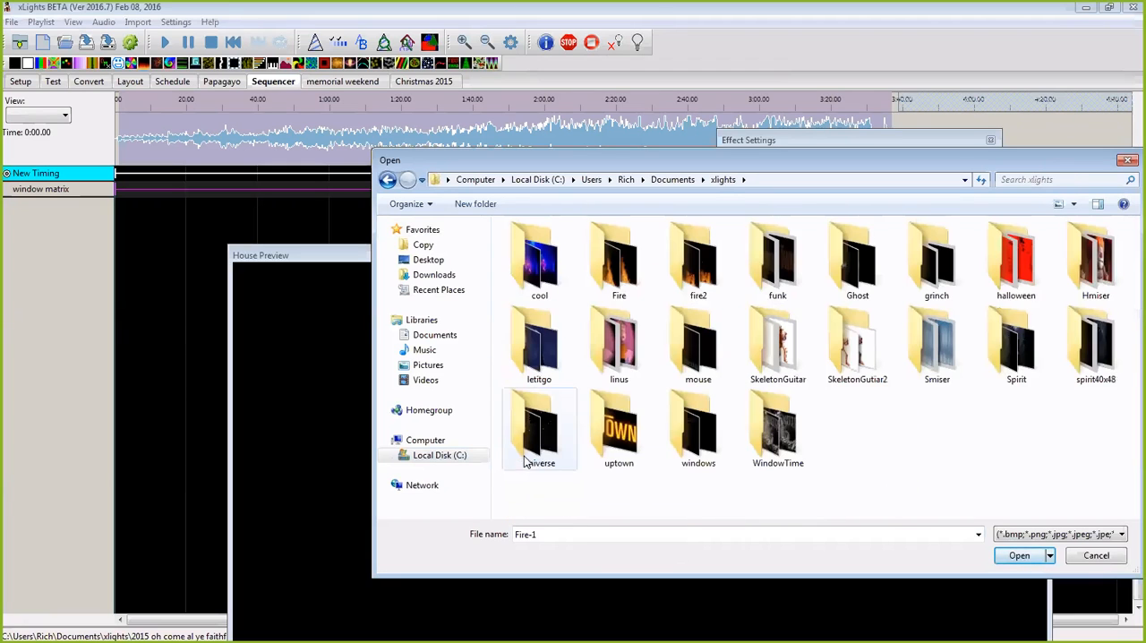
double_click(538, 342)
click(536, 248)
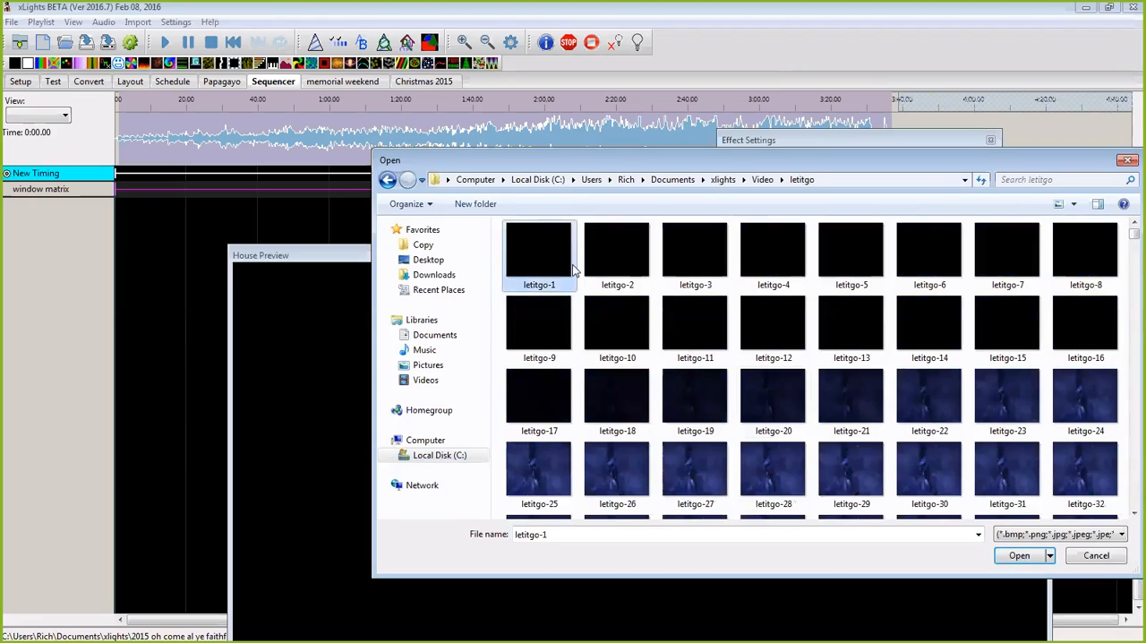
click(1019, 555)
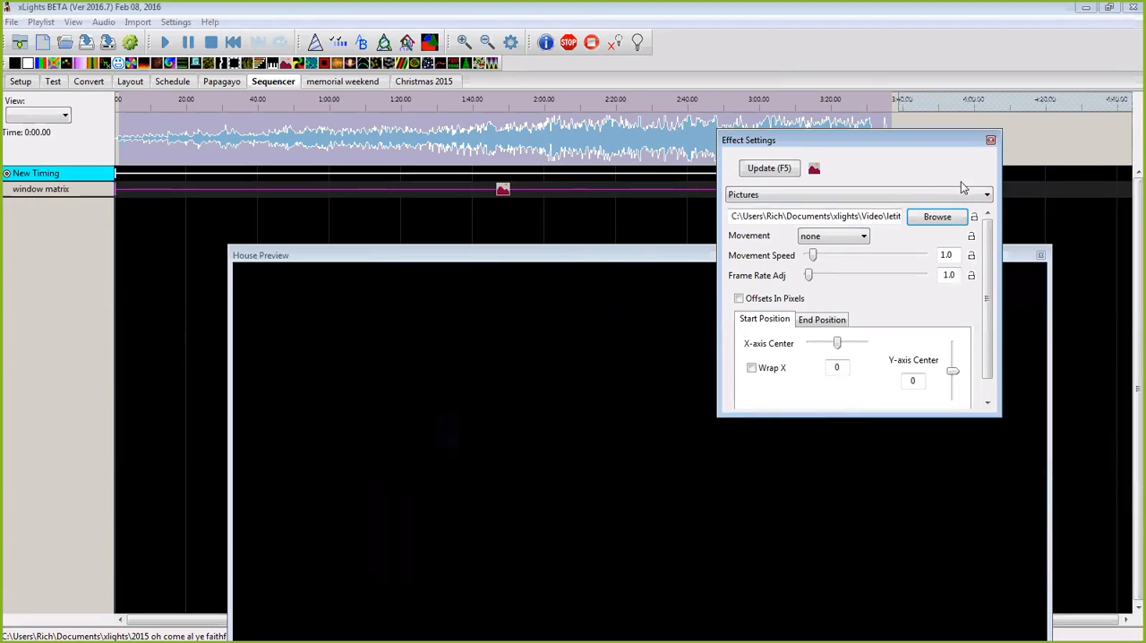
click(990, 140)
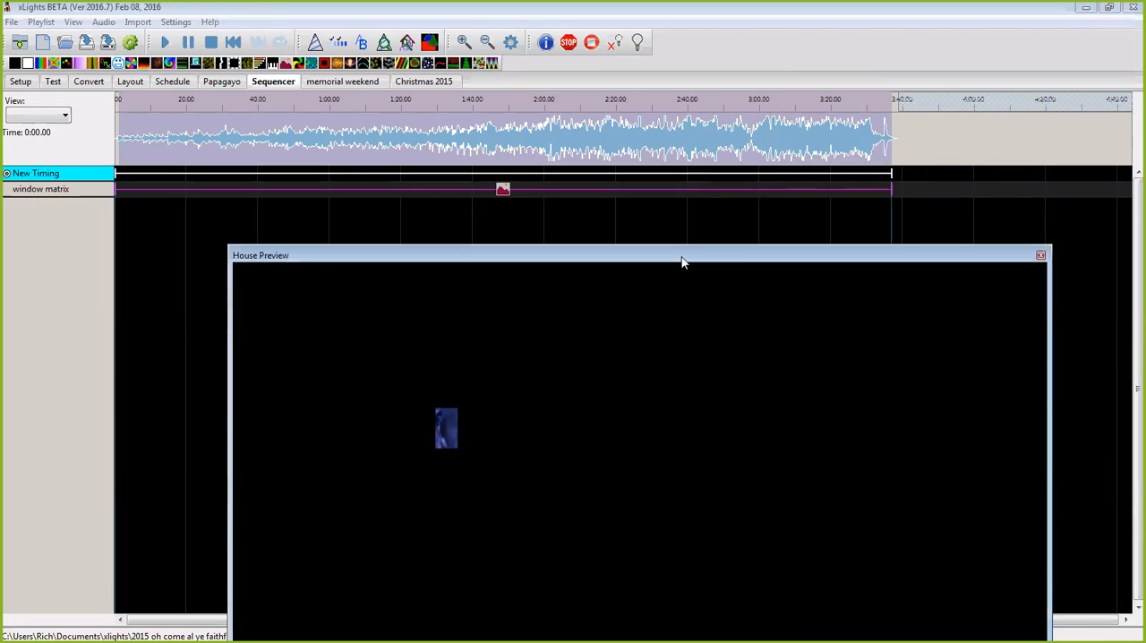
Step: Move the House Preview up and arrange a shortened Model Preview over its empty area, leaving the three house windows uncovered
drag(682, 262, 646, 180)
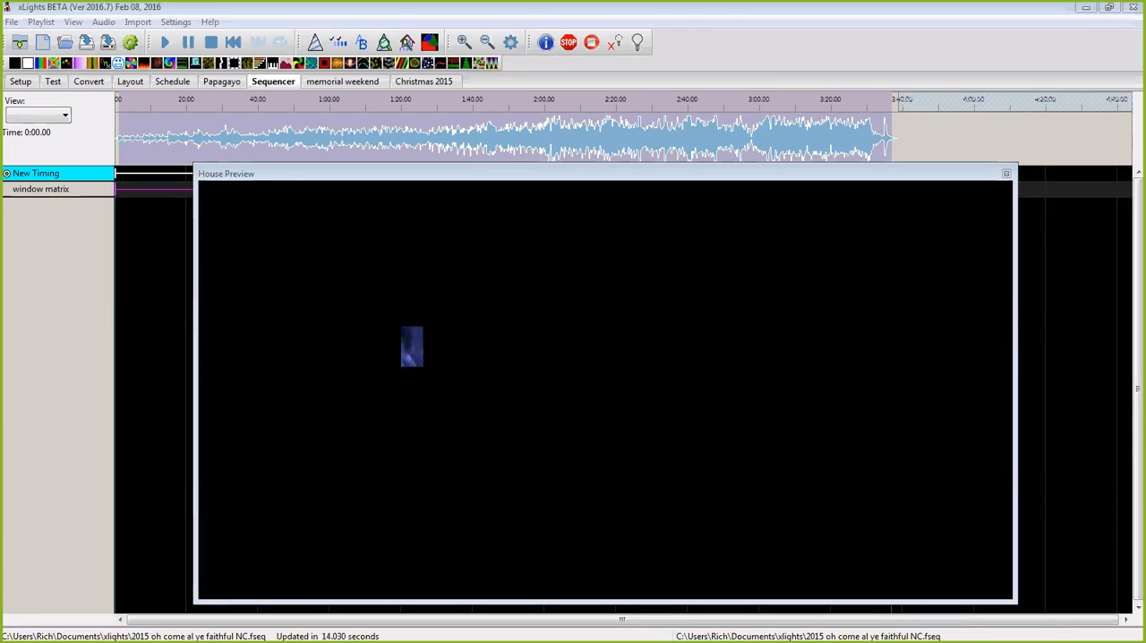
drag(1145, 170, 593, 165)
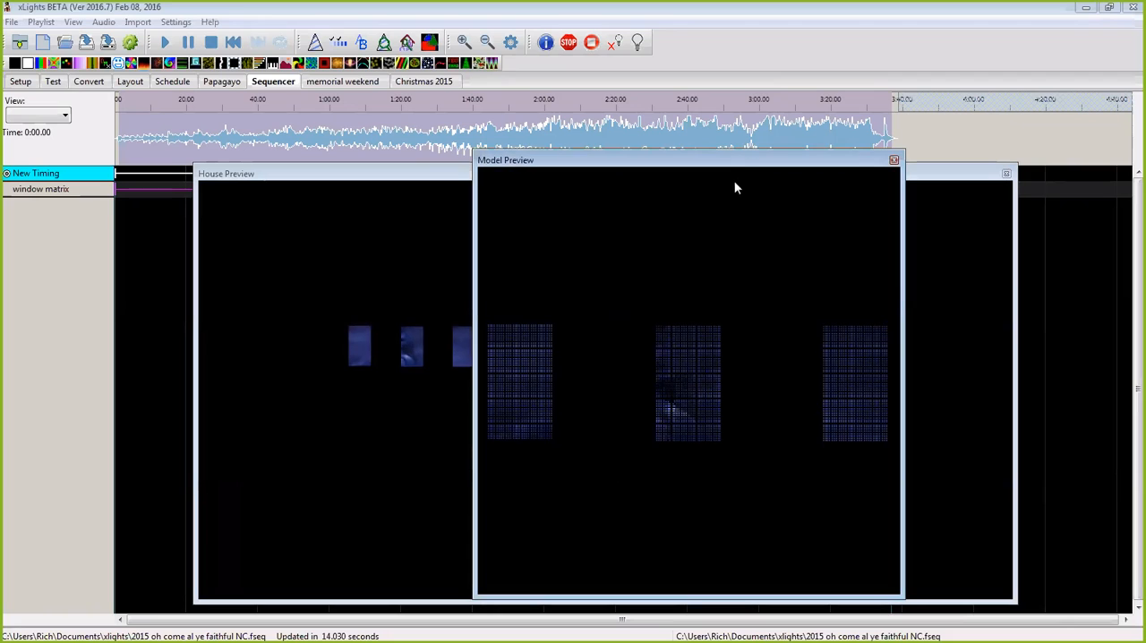
drag(747, 166, 825, 154)
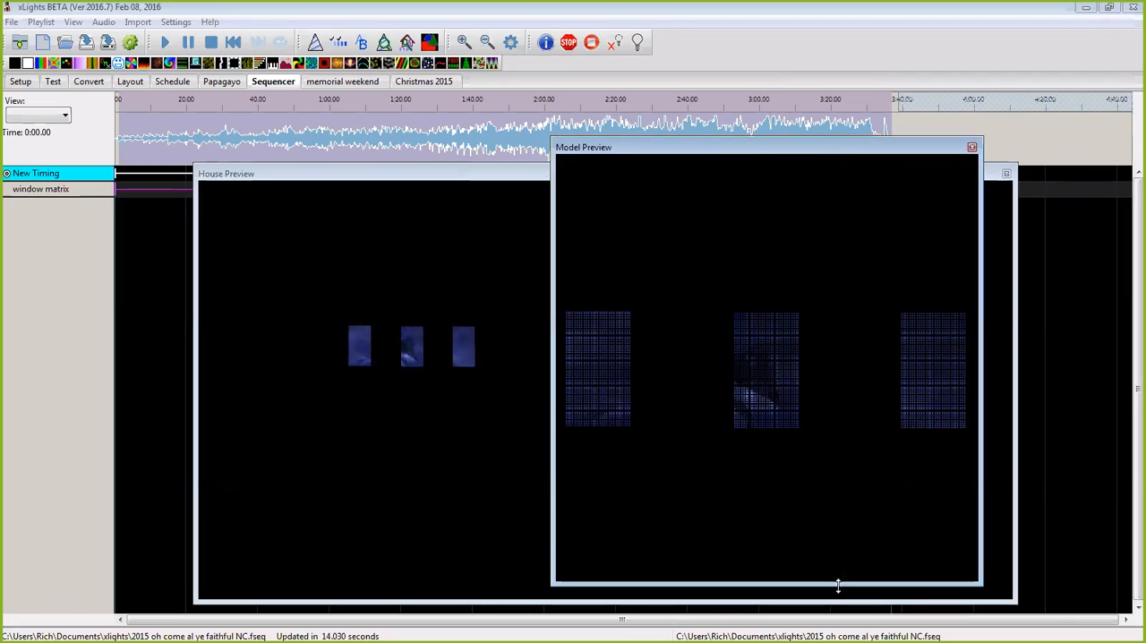
drag(837, 583, 857, 466)
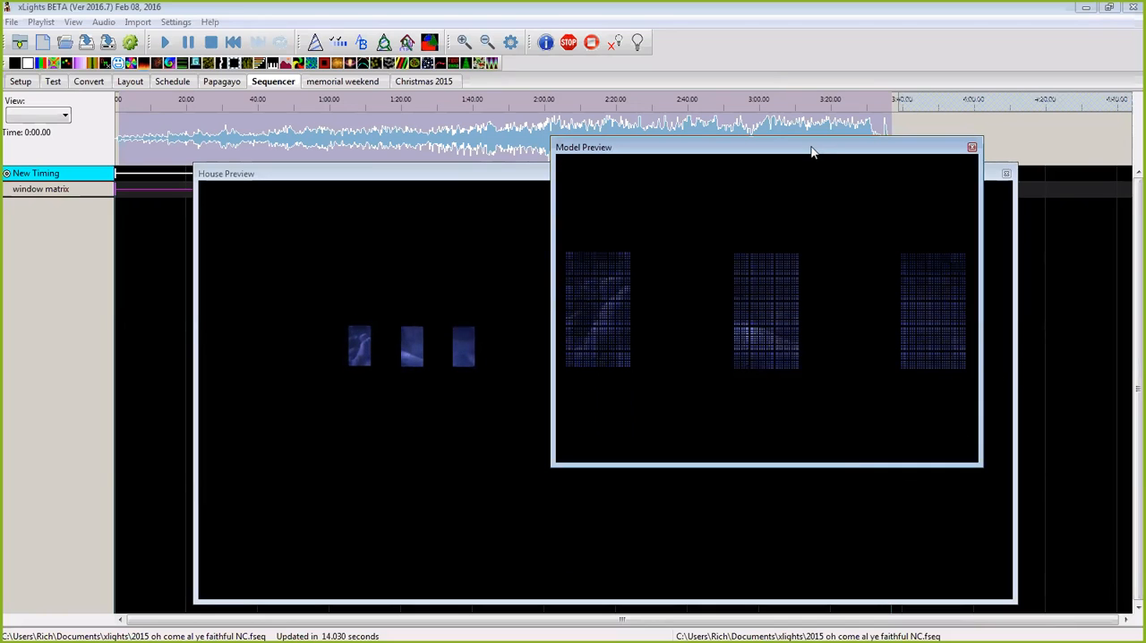
drag(811, 153, 777, 210)
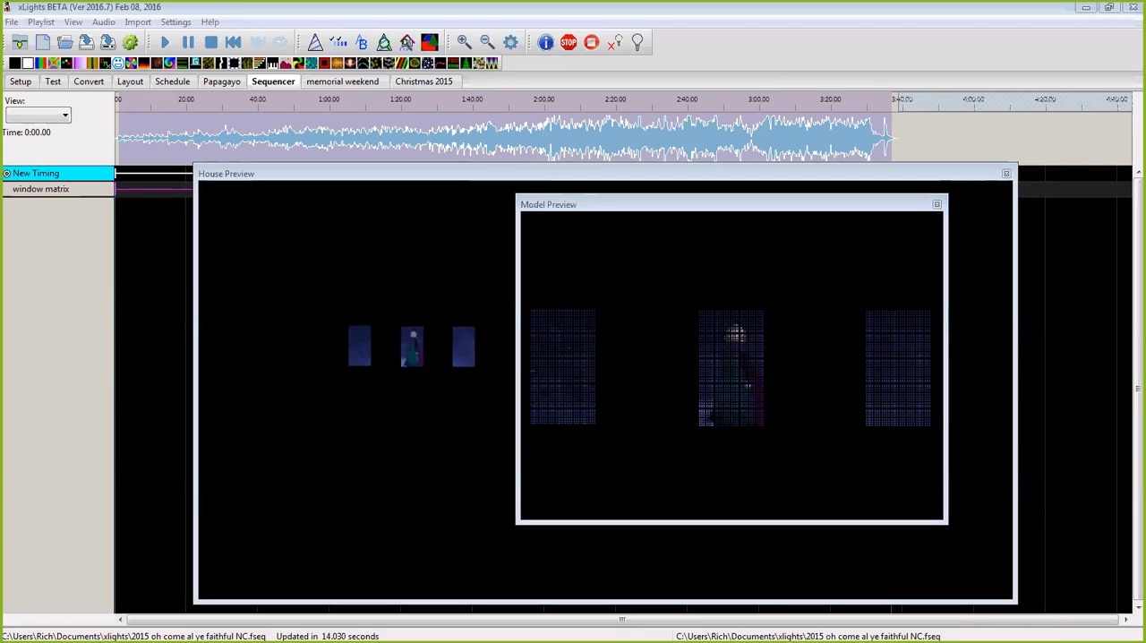
Step: Open the effect settings and try the Pictures effect with its Movement set to none
click(315, 42)
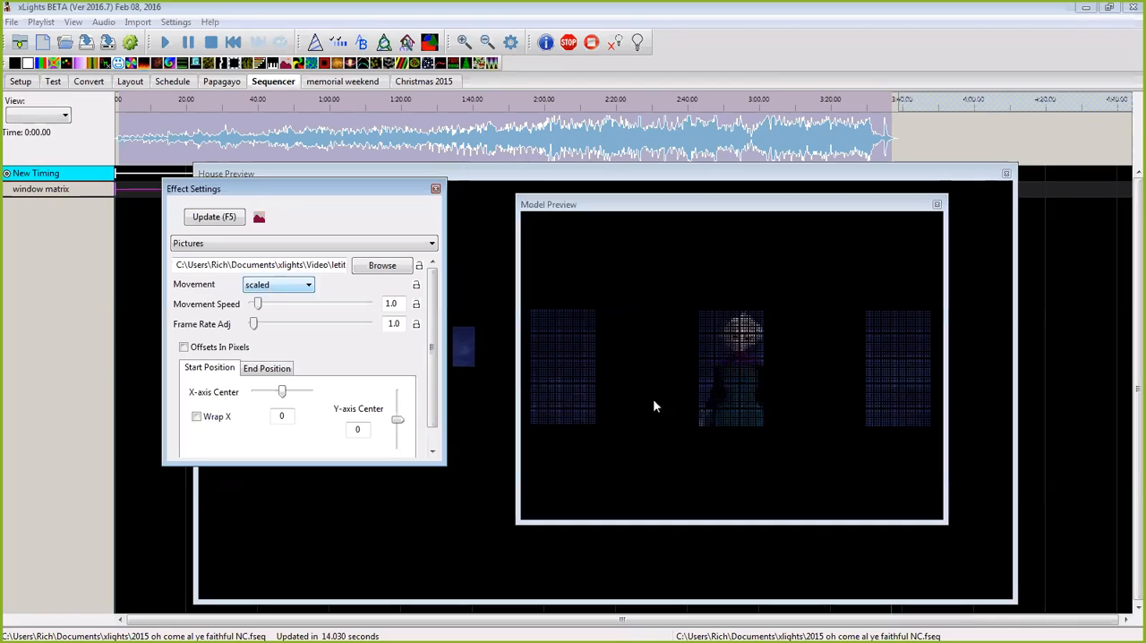
click(291, 285)
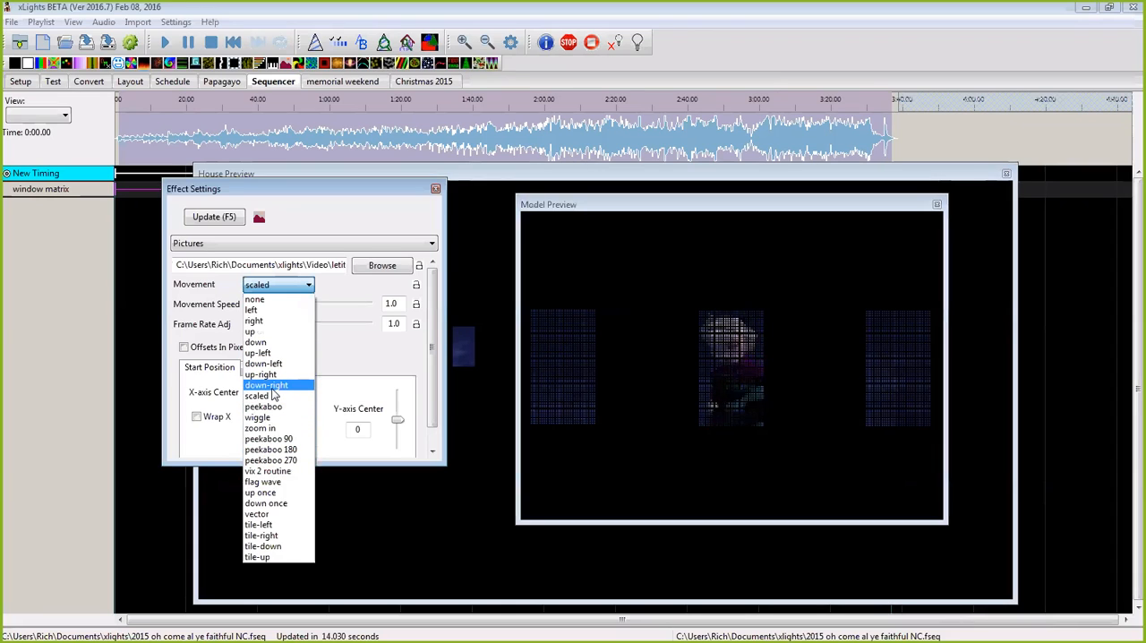
click(256, 299)
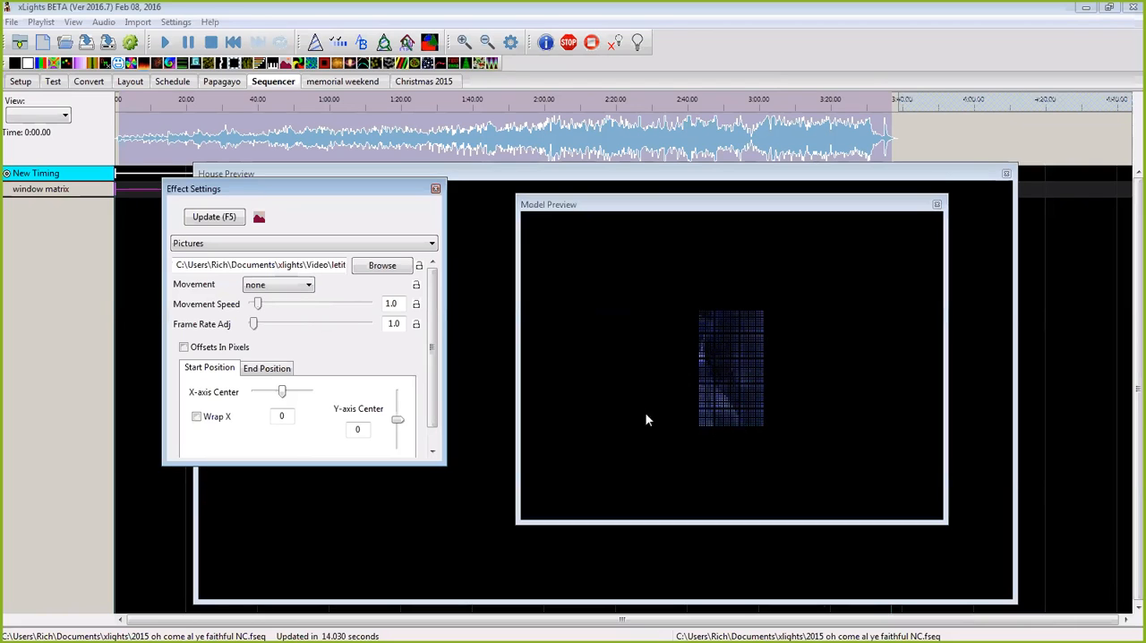
Step: Set the Pictures effect's Movement to scaled and close the effect settings
click(308, 285)
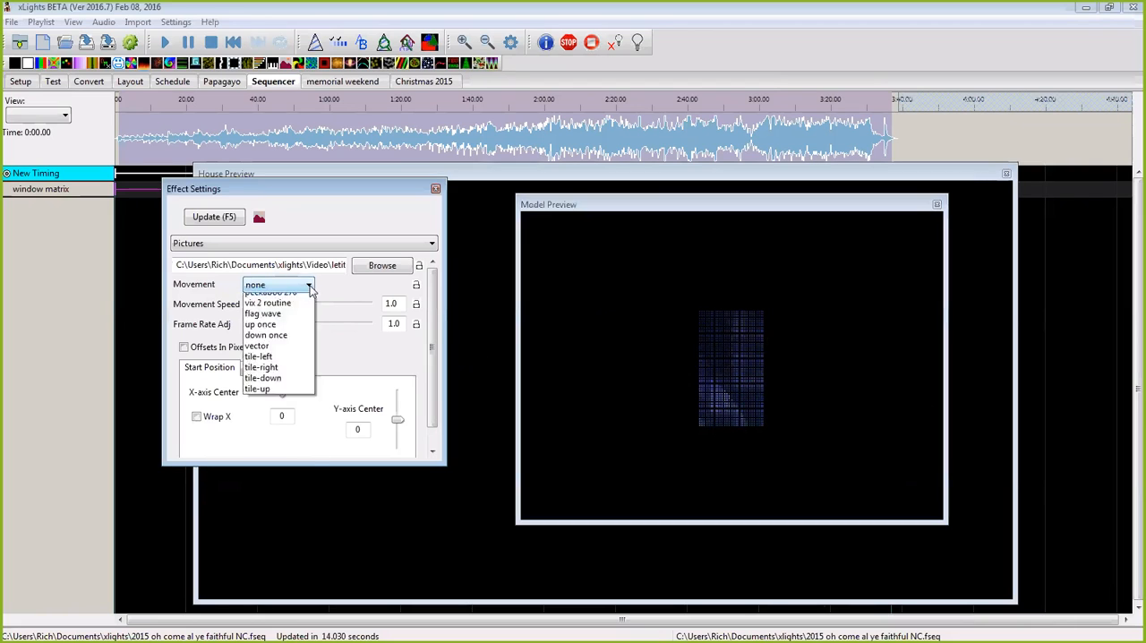
click(306, 397)
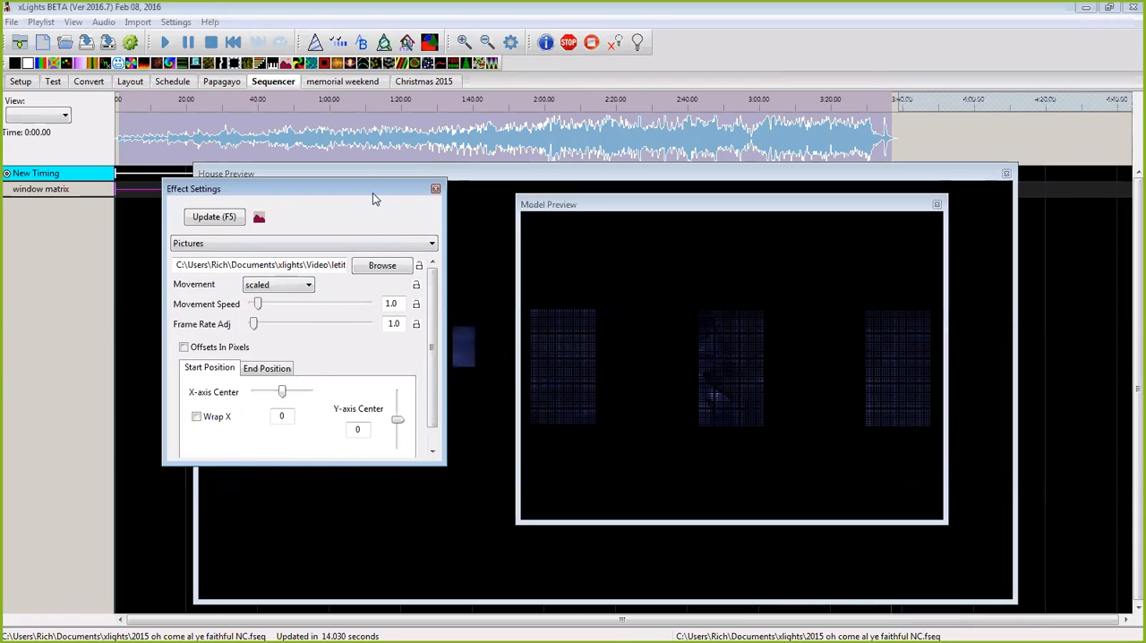
click(436, 189)
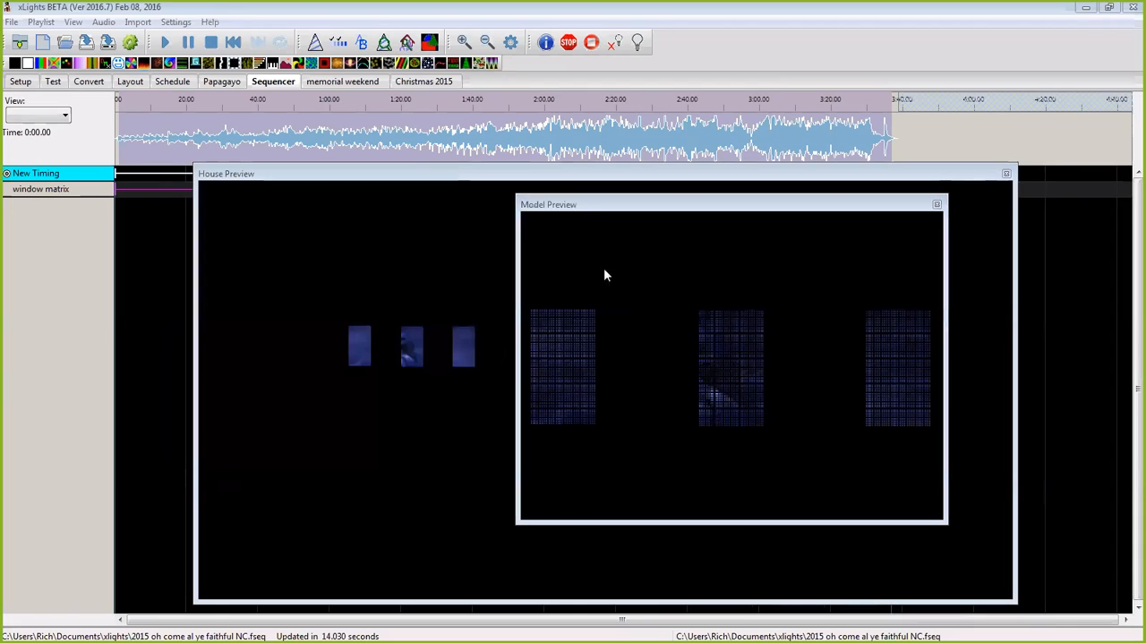
Step: Move the House Preview clear of the window matrix row and watch the scaled Pictures effect play across the three windows
click(717, 214)
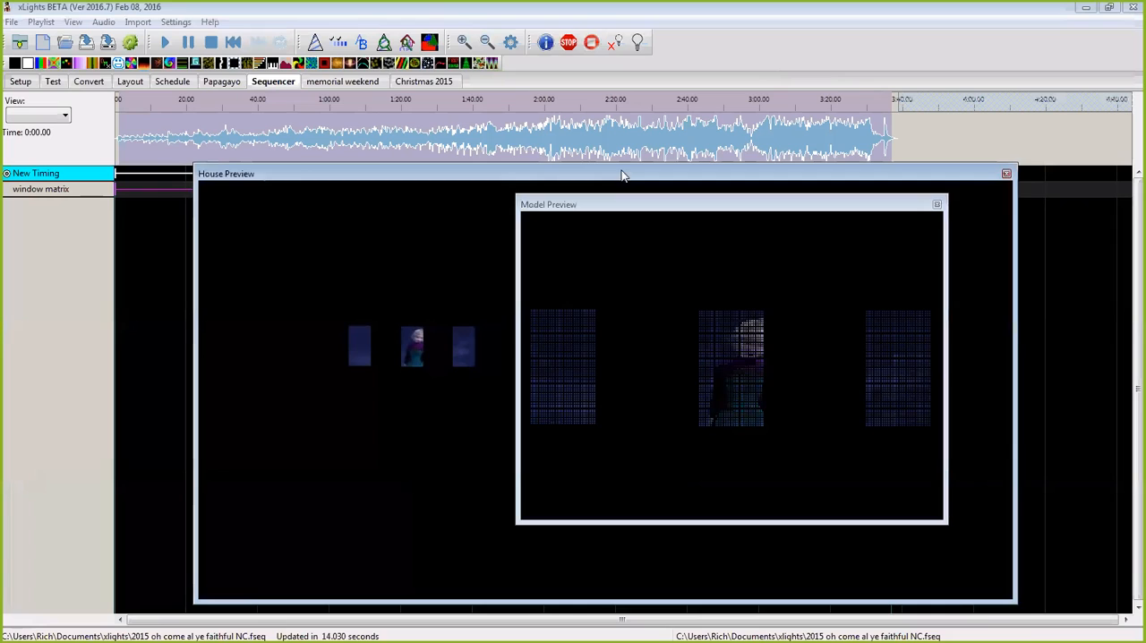
drag(622, 175, 628, 225)
right_click(501, 189)
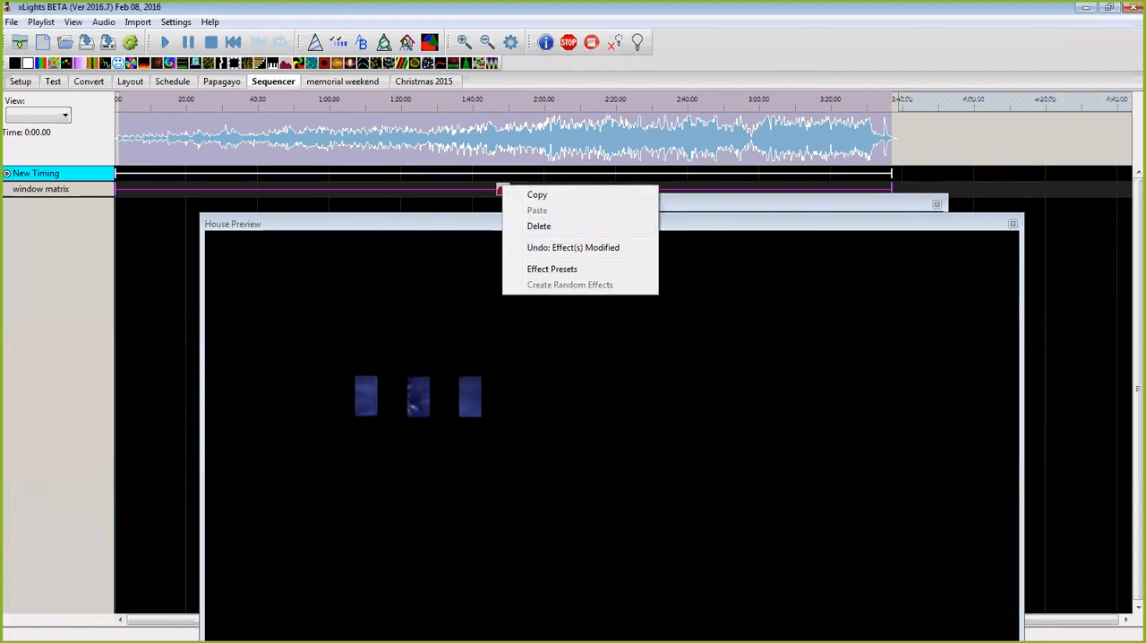
click(552, 269)
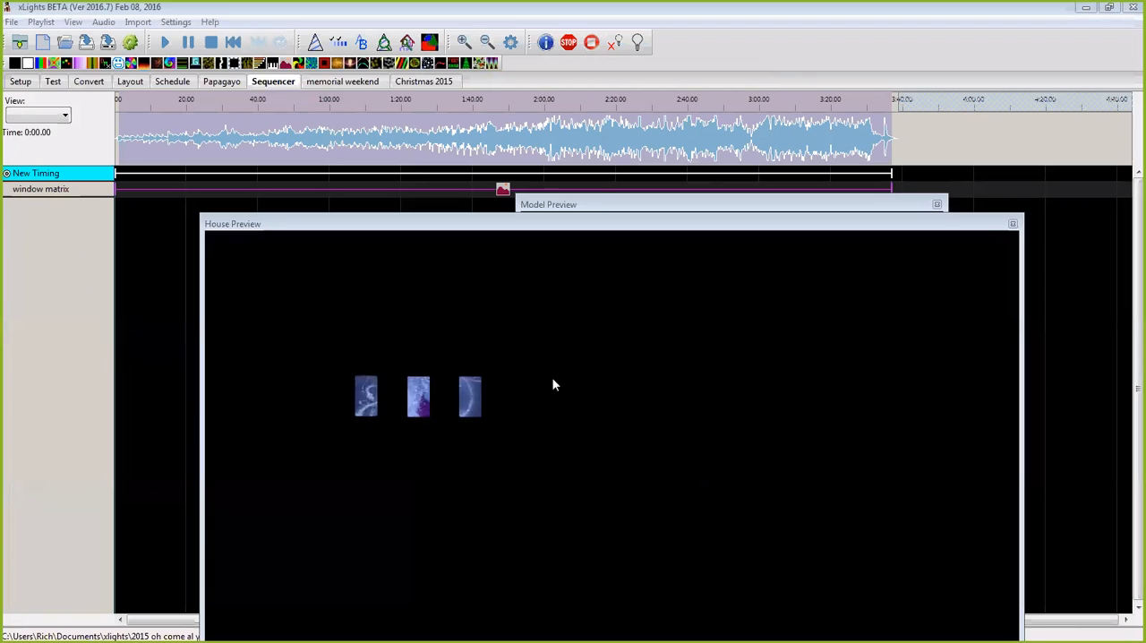
Step: Bring the Model Preview in front of the House Preview and replay the window matrix's Pictures effect from its beginning
mouse_move(639, 231)
mouse_down()
mouse_move(660, 230)
mouse_move(637, 214)
mouse_move(635, 229)
mouse_up()
click(653, 204)
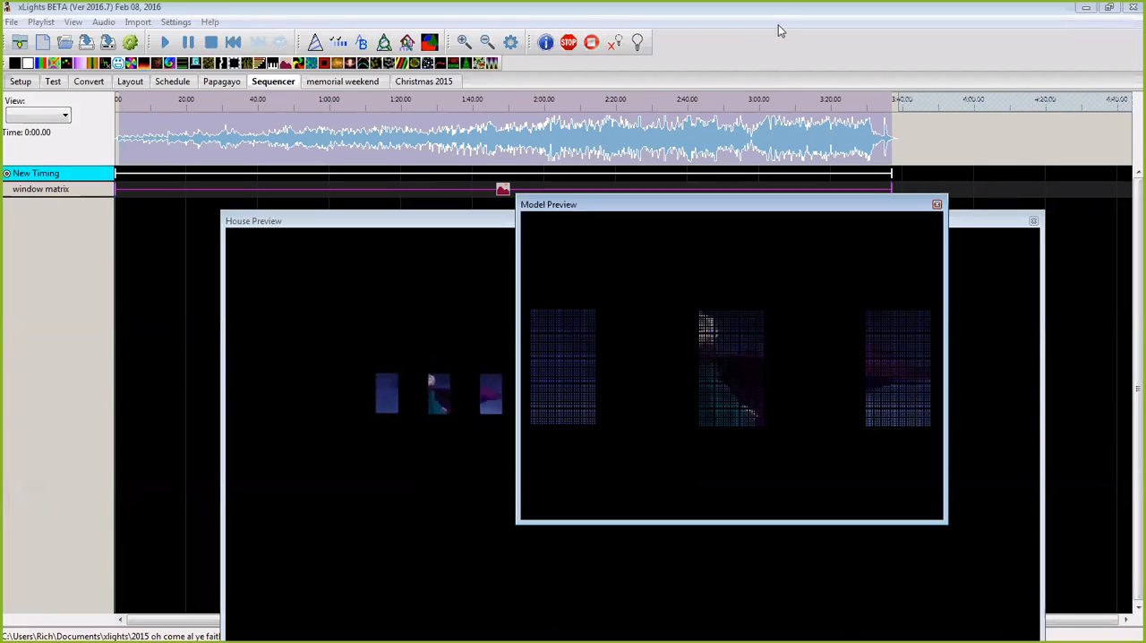
click(505, 189)
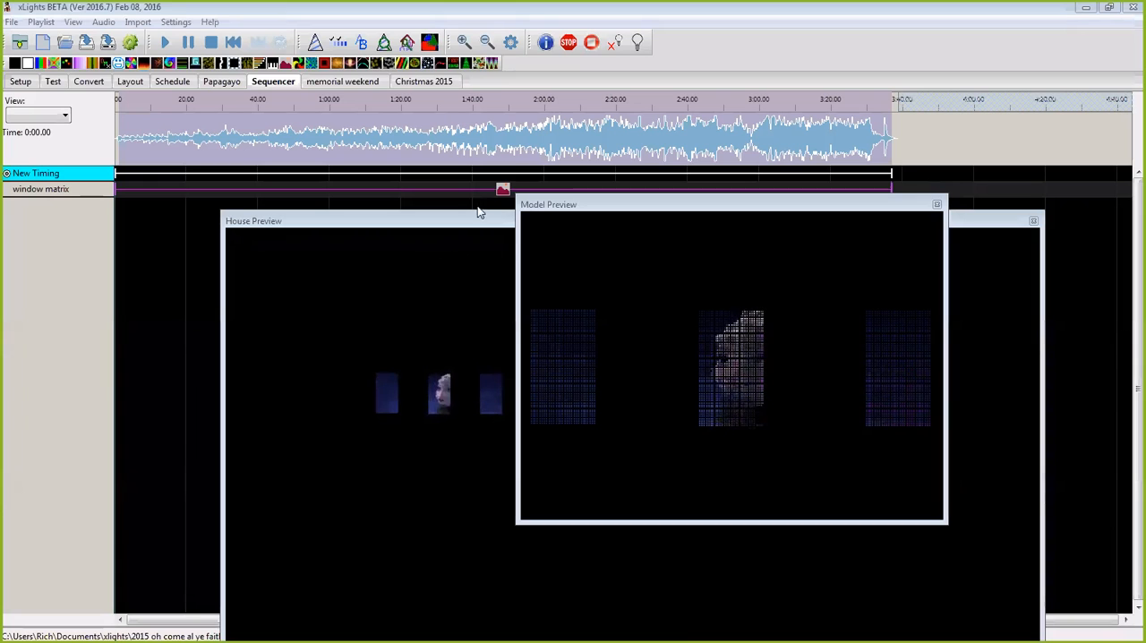
click(504, 191)
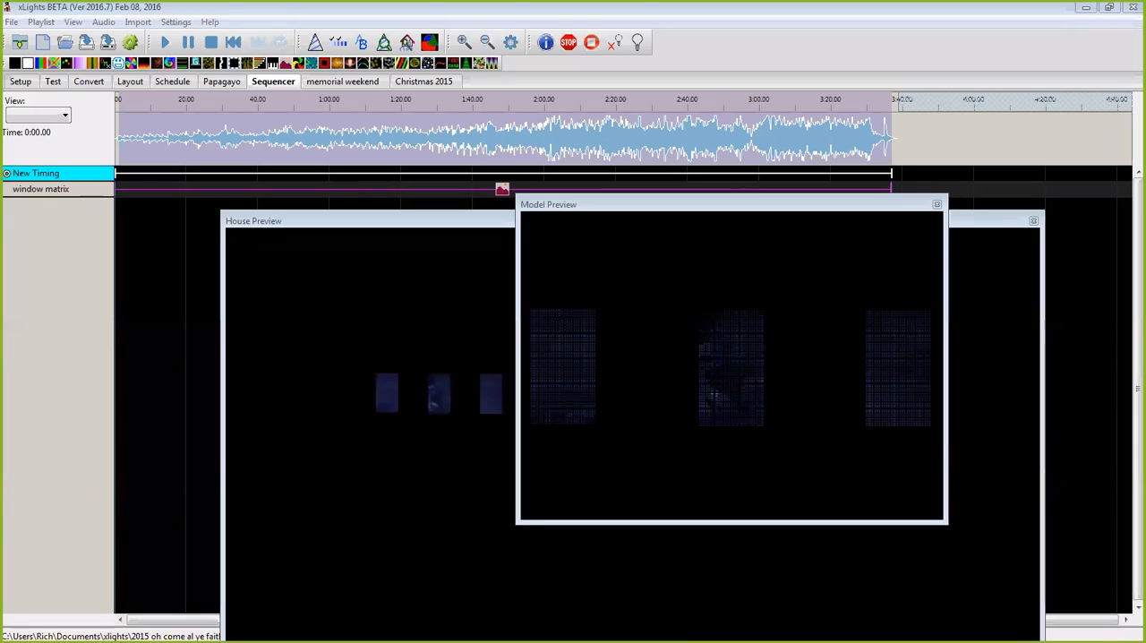
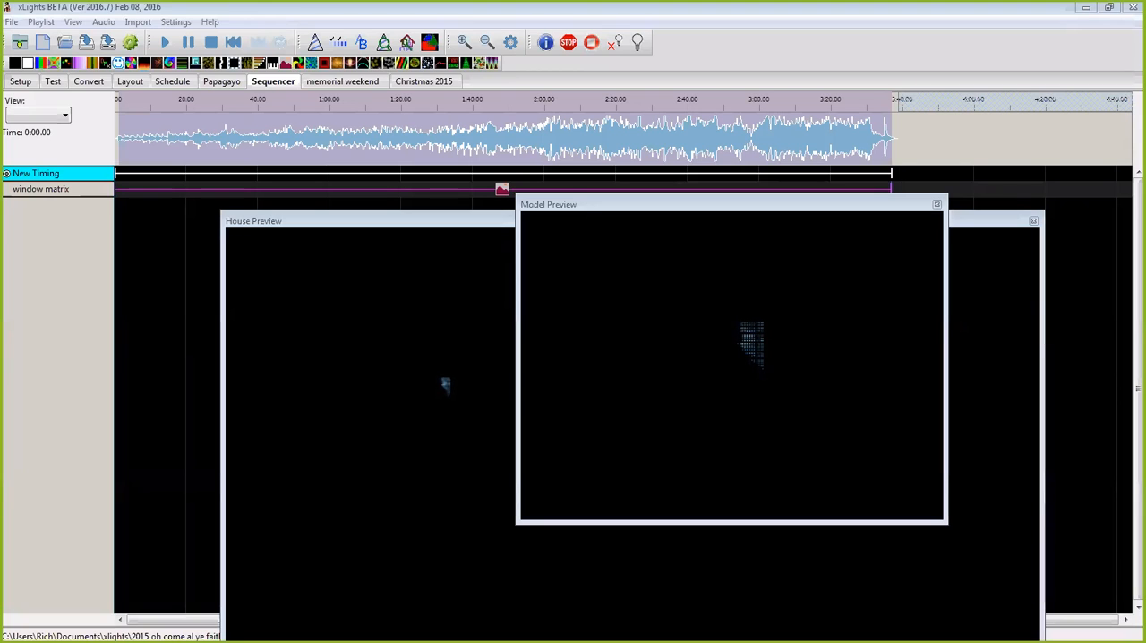
Step: Examine the numbered Ghost image files used by the Pictures effect, keep the current file, and close Effect Settings
drag(1145, 218, 331, 217)
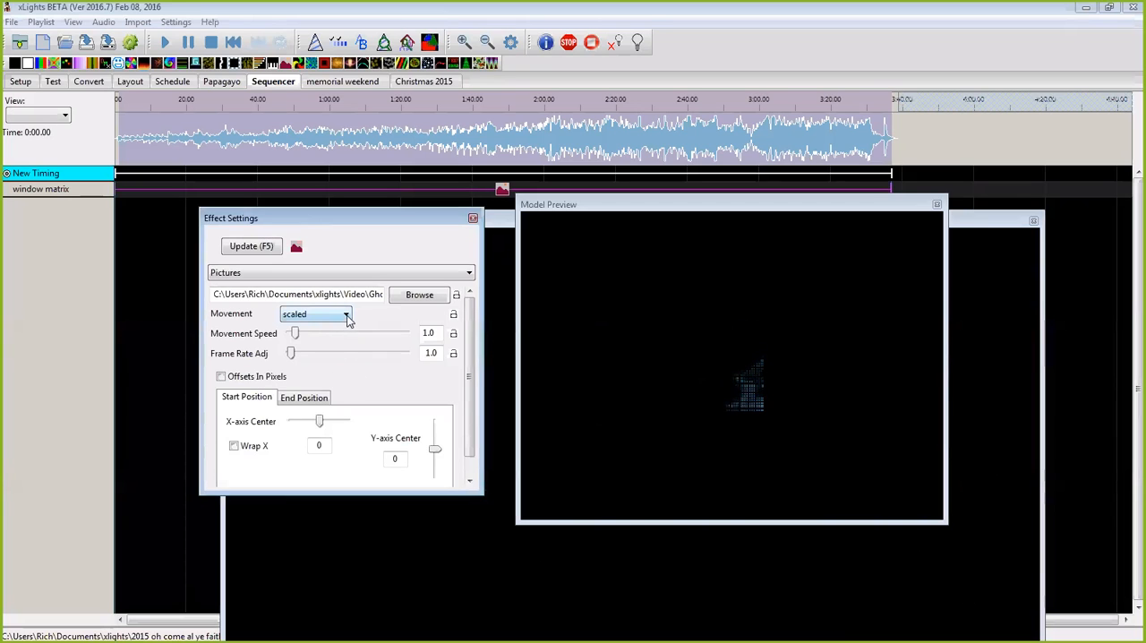
click(439, 297)
drag(550, 237, 507, 84)
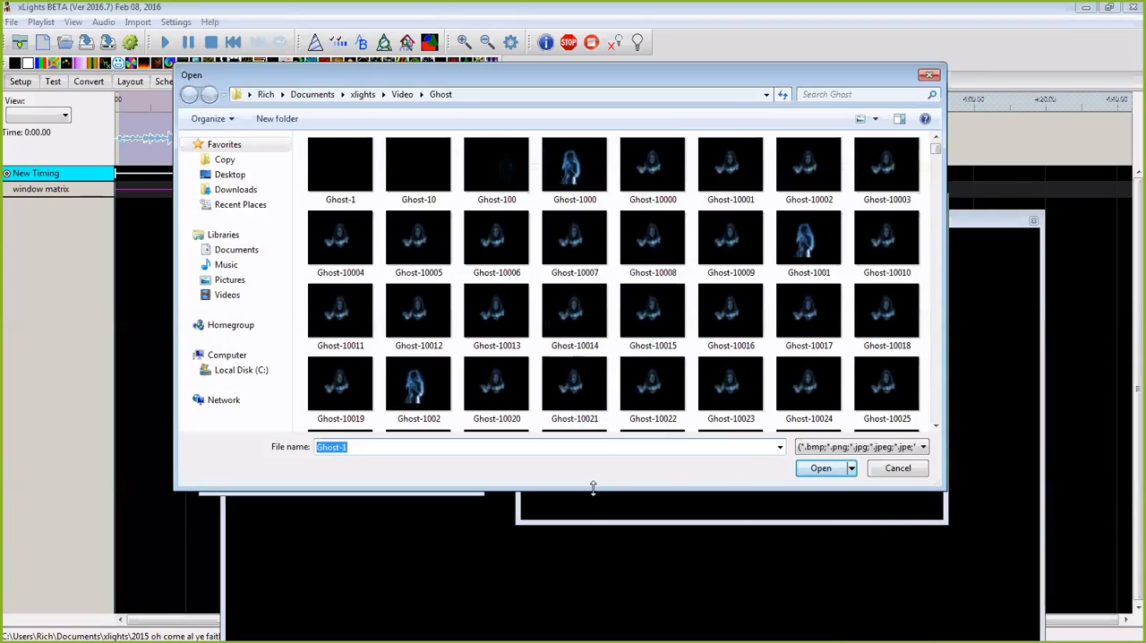
drag(593, 488, 593, 625)
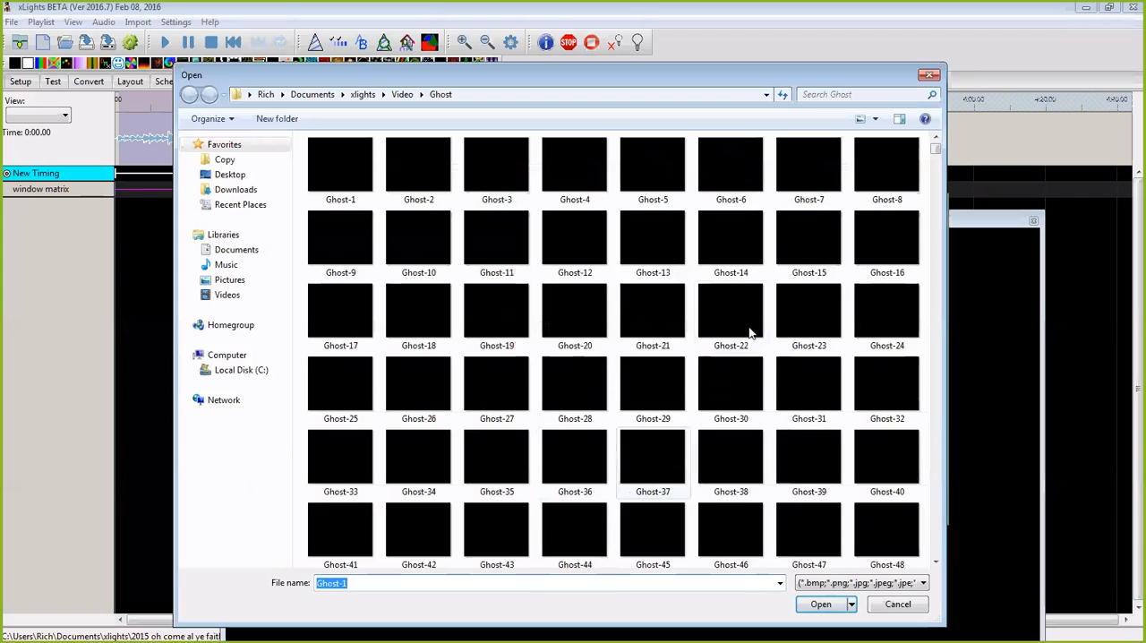
drag(935, 152, 936, 555)
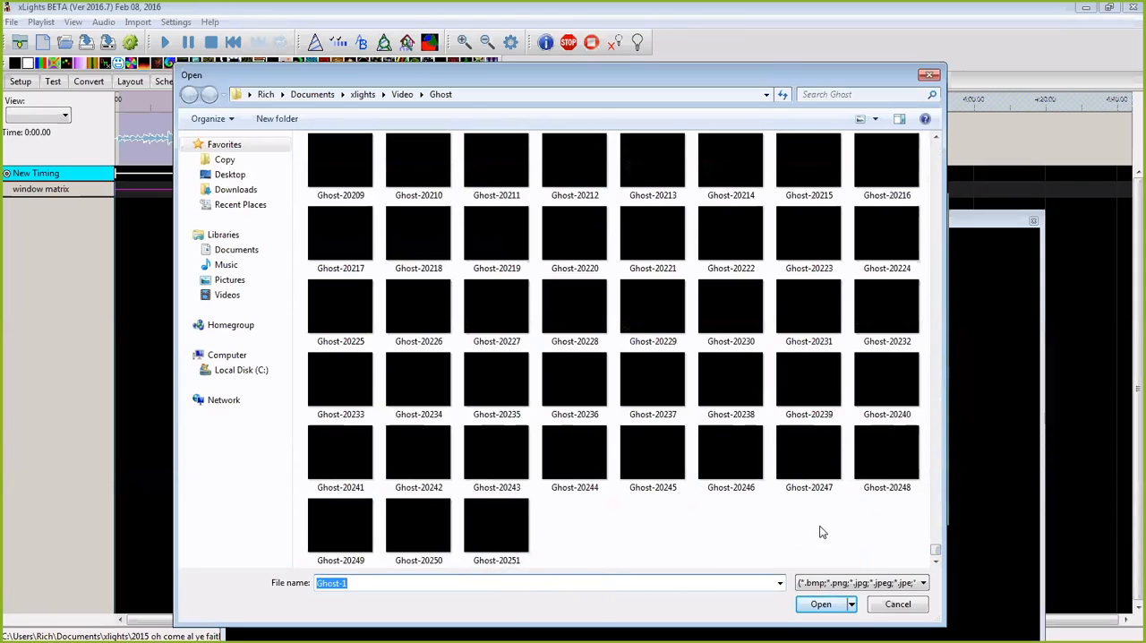
click(912, 611)
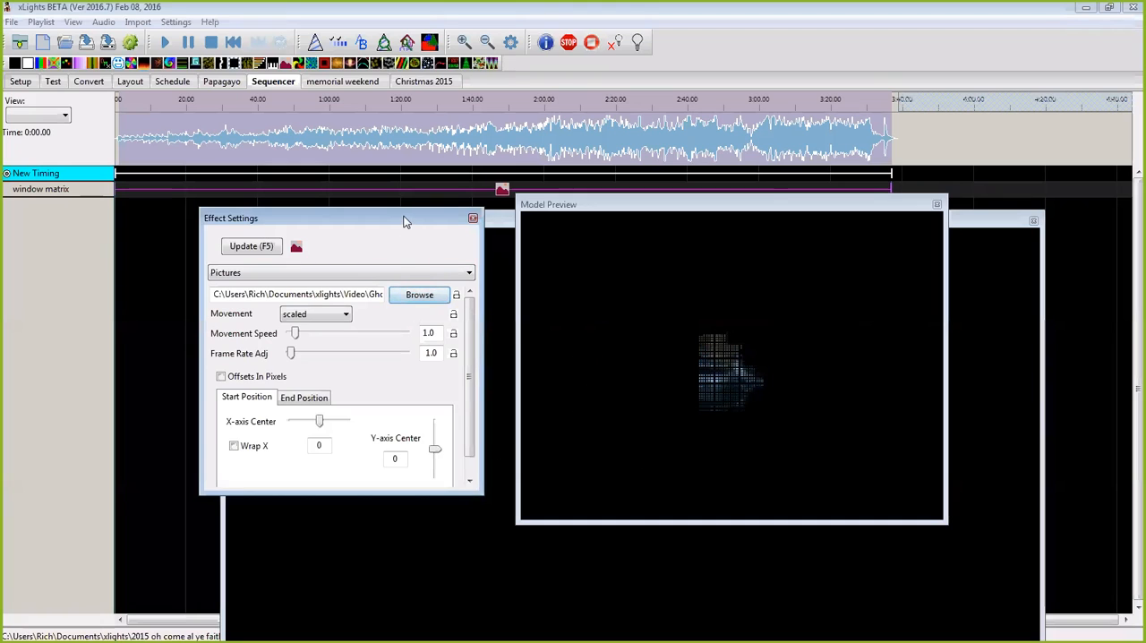
click(473, 219)
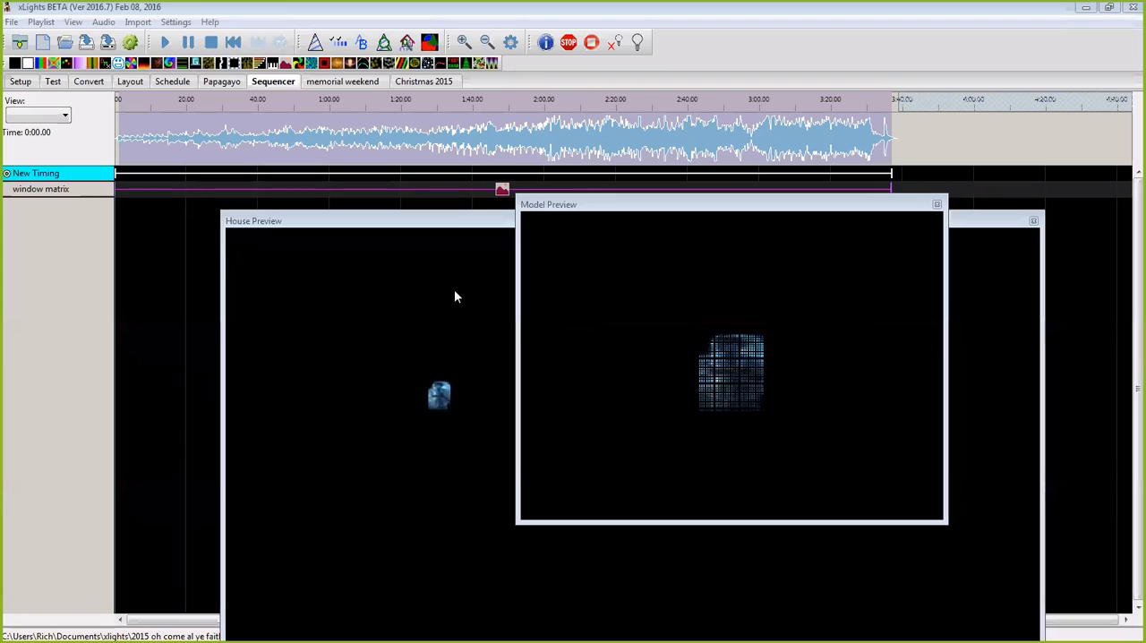
Step: Reposition the House Preview window to view the ghost playback, and close it
click(450, 226)
drag(450, 226, 408, 171)
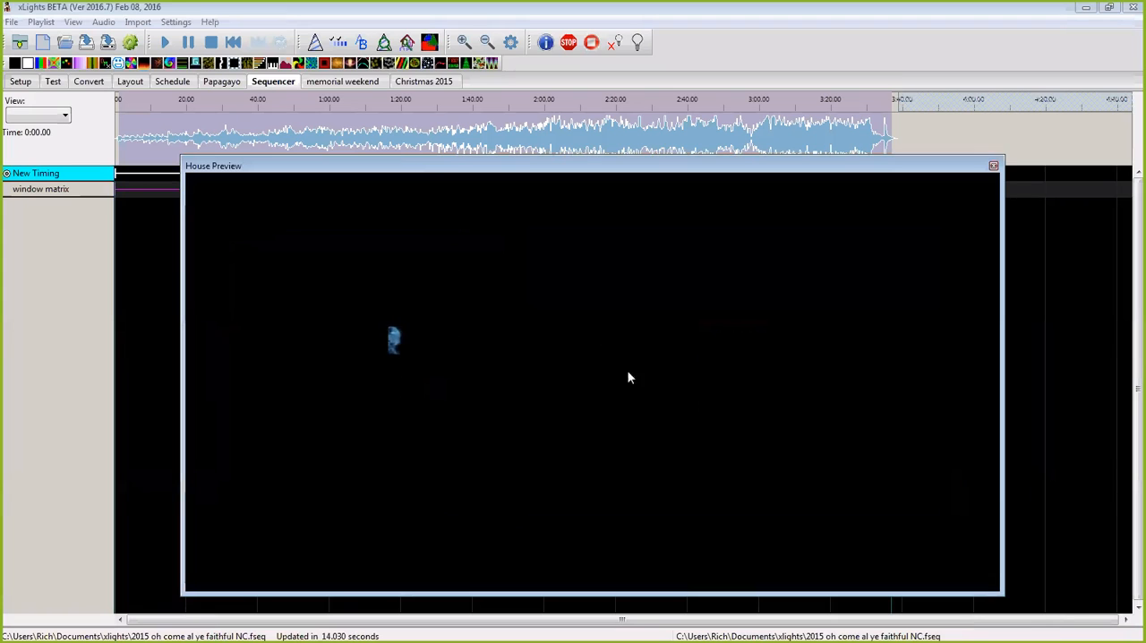
drag(747, 175, 756, 228)
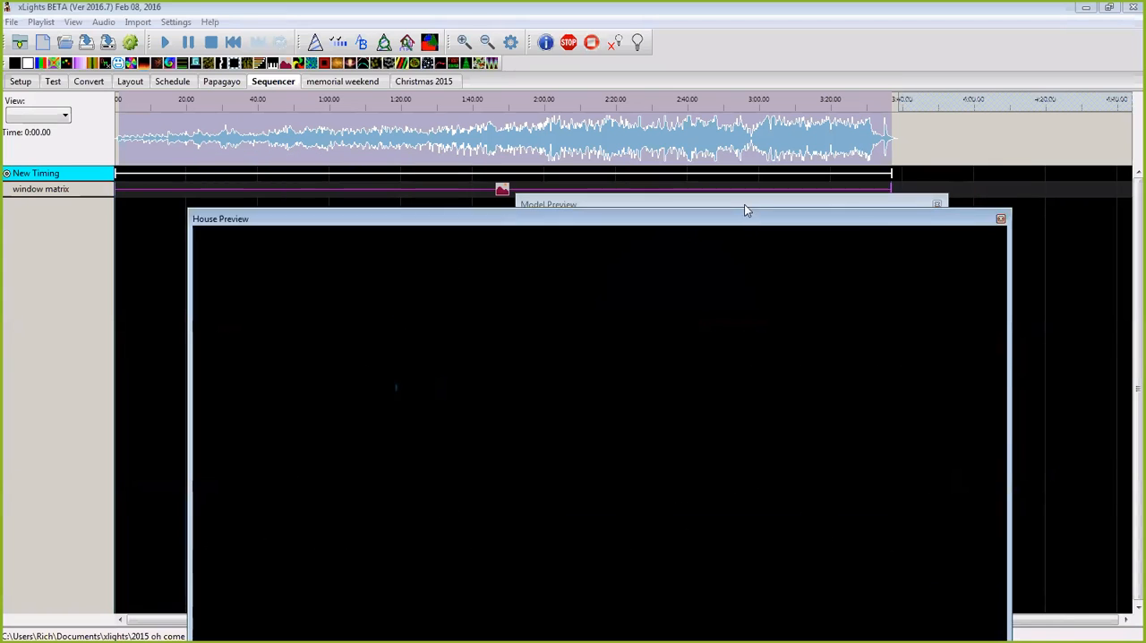
click(744, 204)
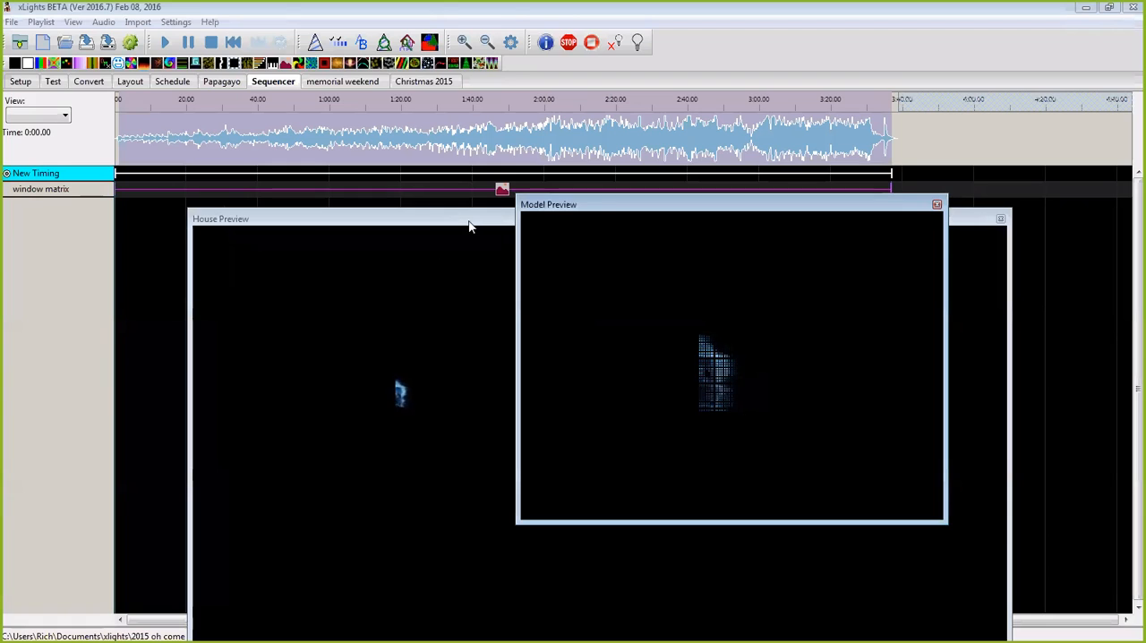
drag(469, 226, 469, 192)
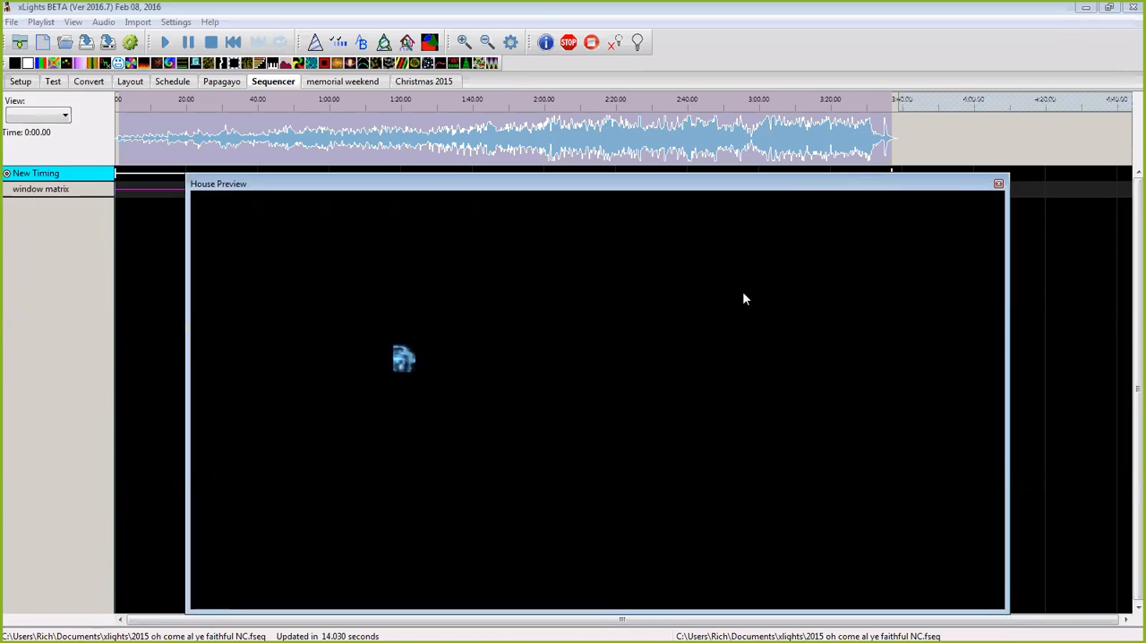
click(1071, 183)
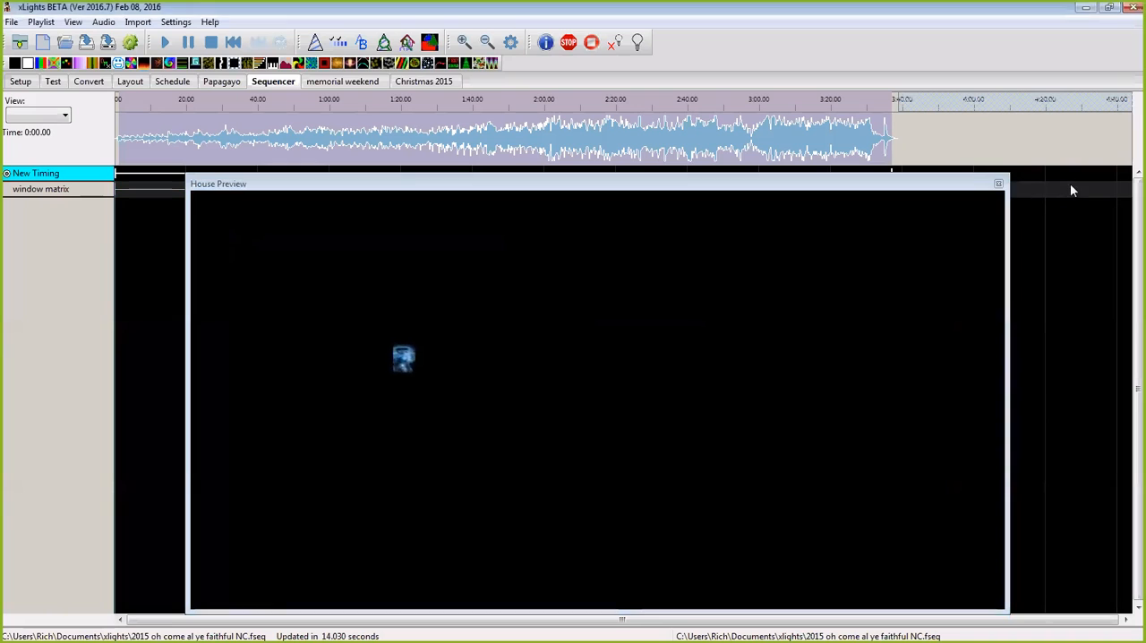
click(953, 183)
click(998, 184)
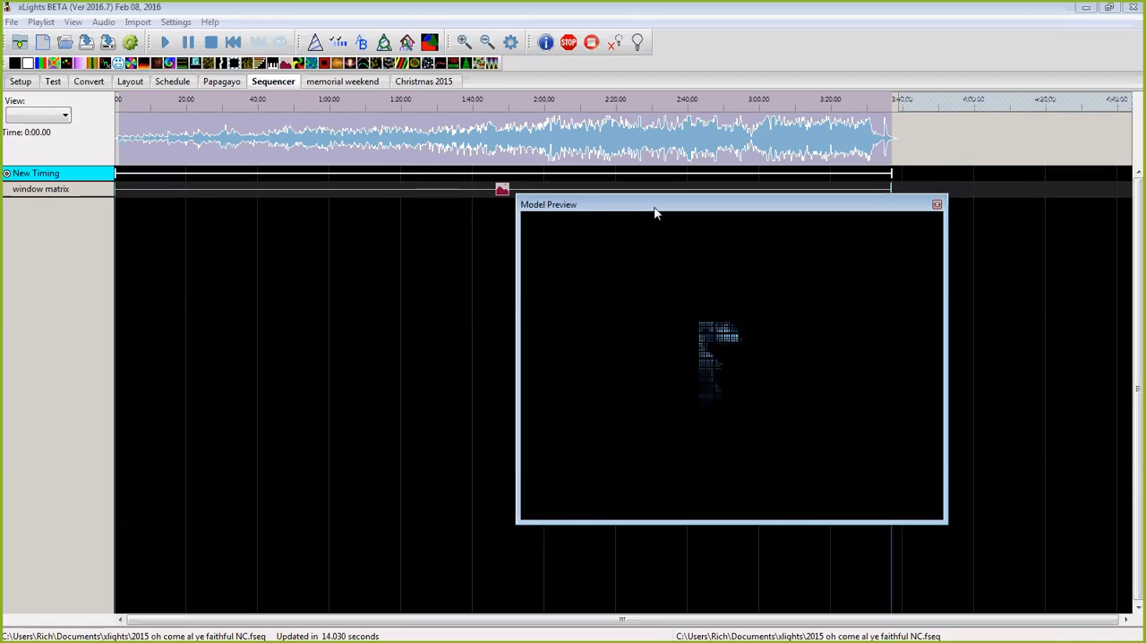
Step: Narrow the floating Model Preview window and reposition it below the window matrix row
drag(655, 212, 599, 219)
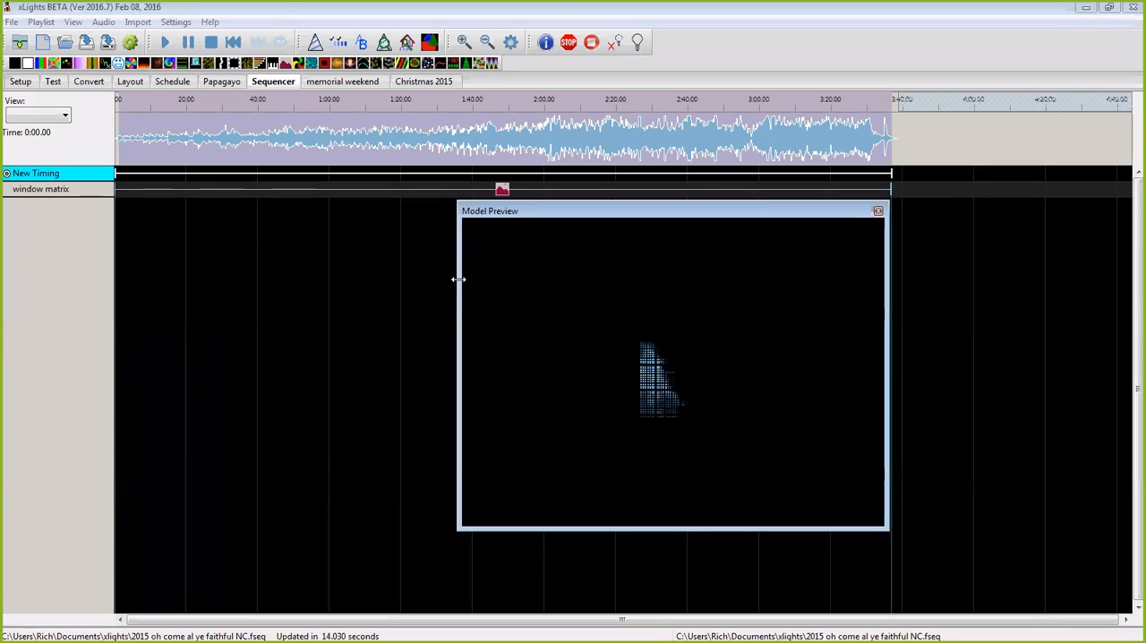
drag(457, 280, 499, 280)
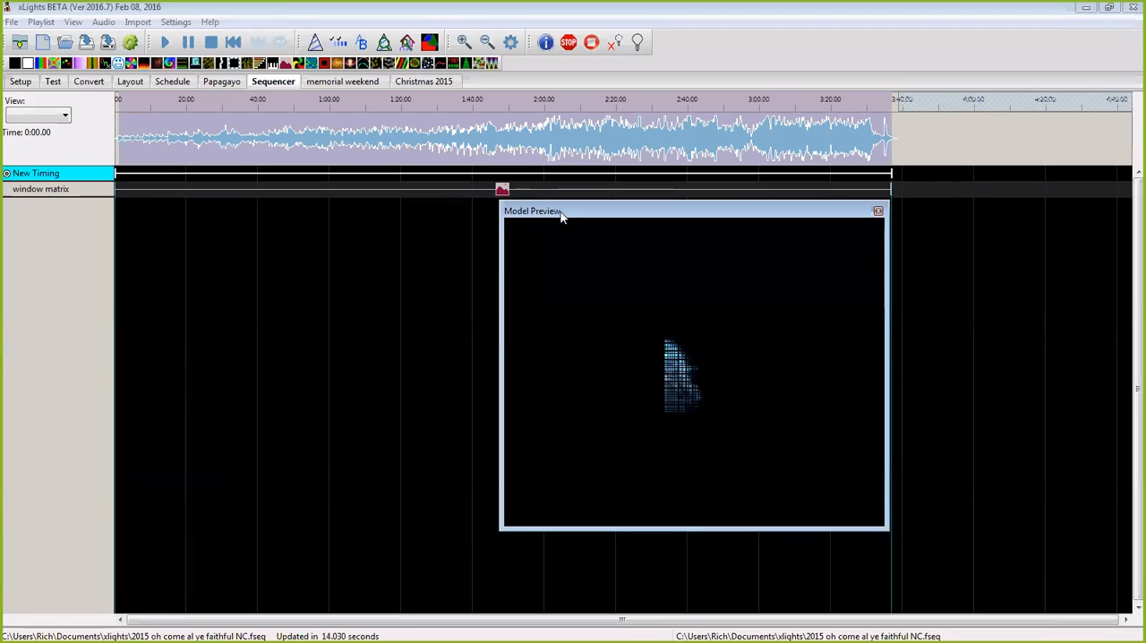
drag(561, 215, 431, 229)
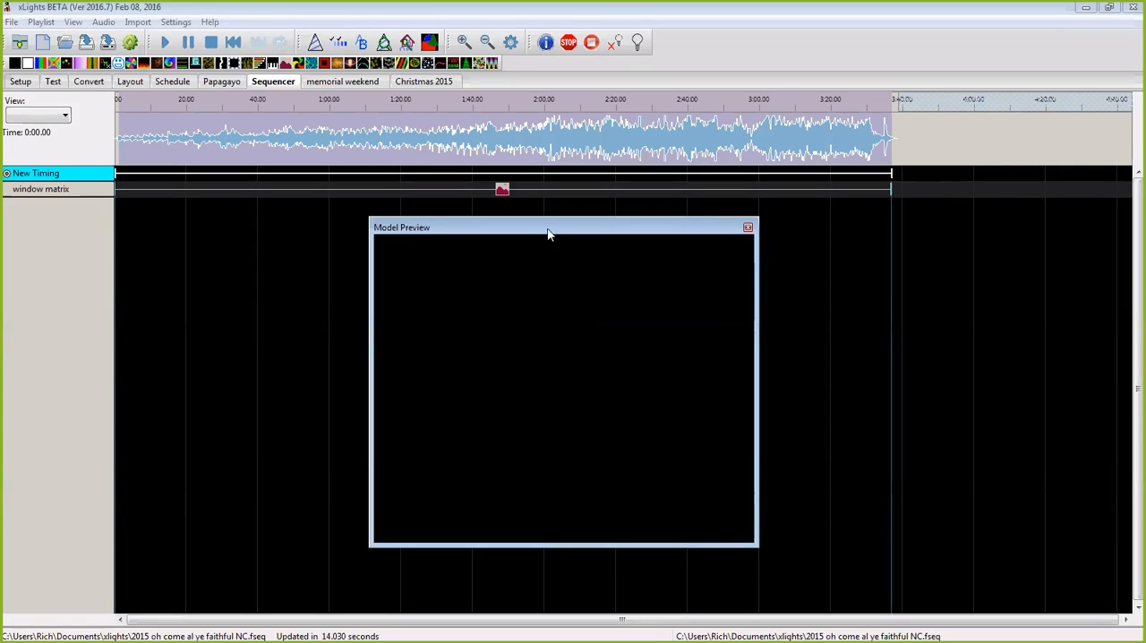
drag(551, 231, 708, 239)
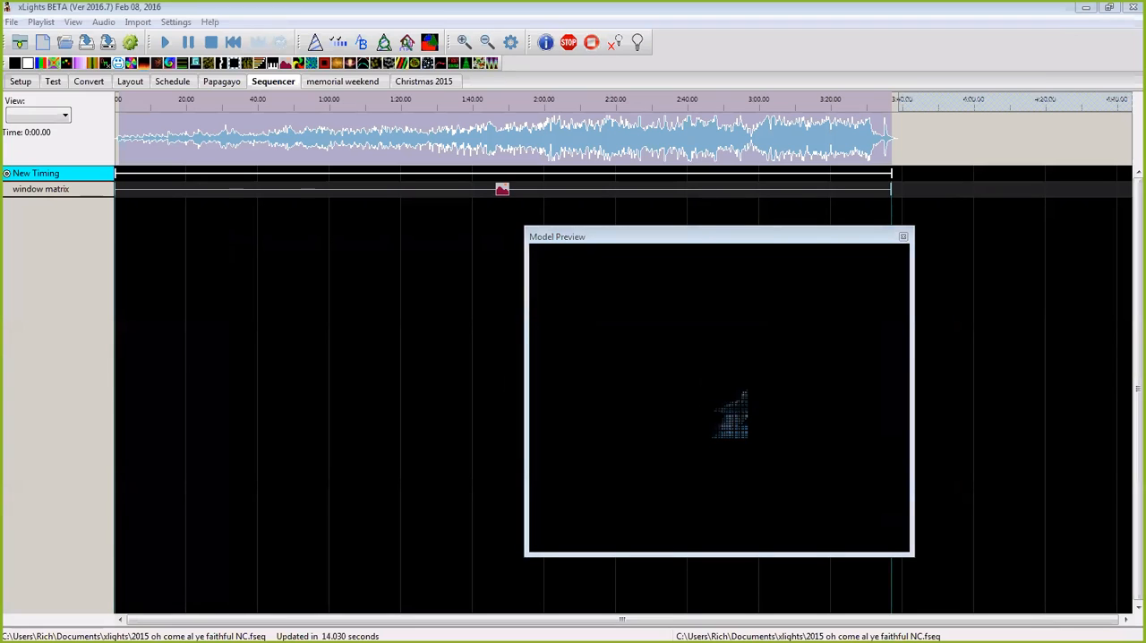
click(526, 322)
drag(526, 322, 591, 309)
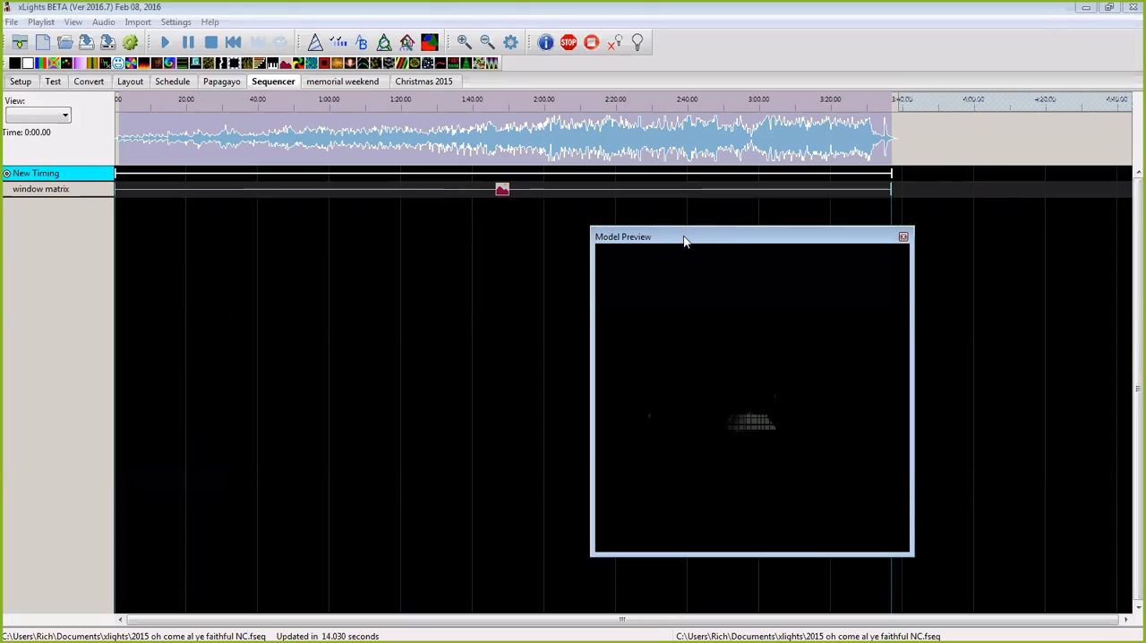
drag(684, 240, 628, 291)
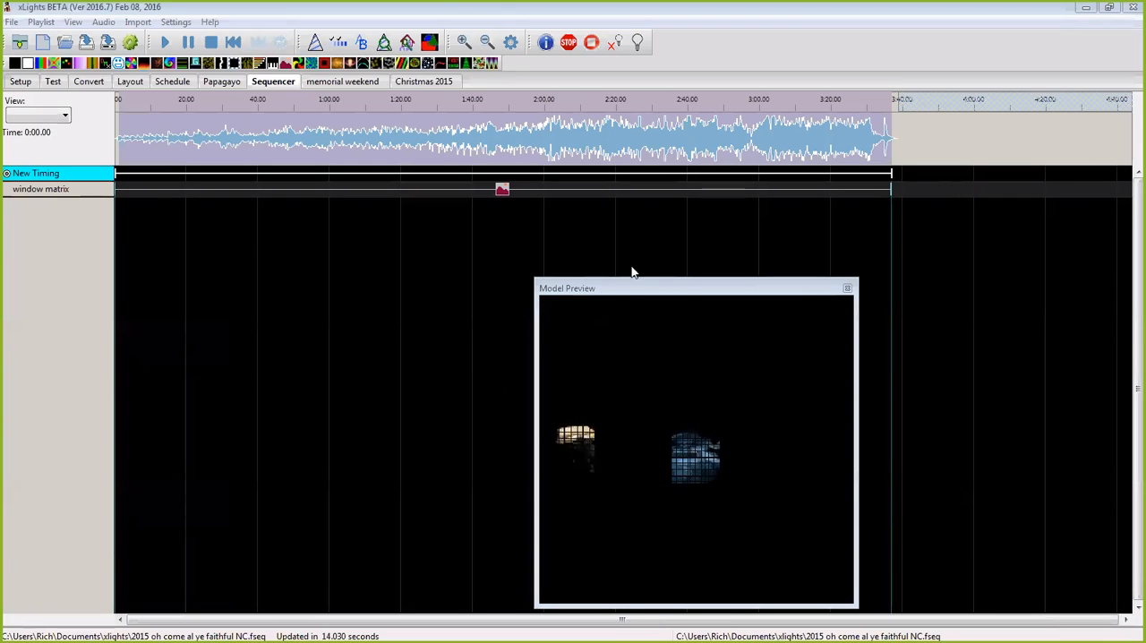
drag(635, 279, 626, 259)
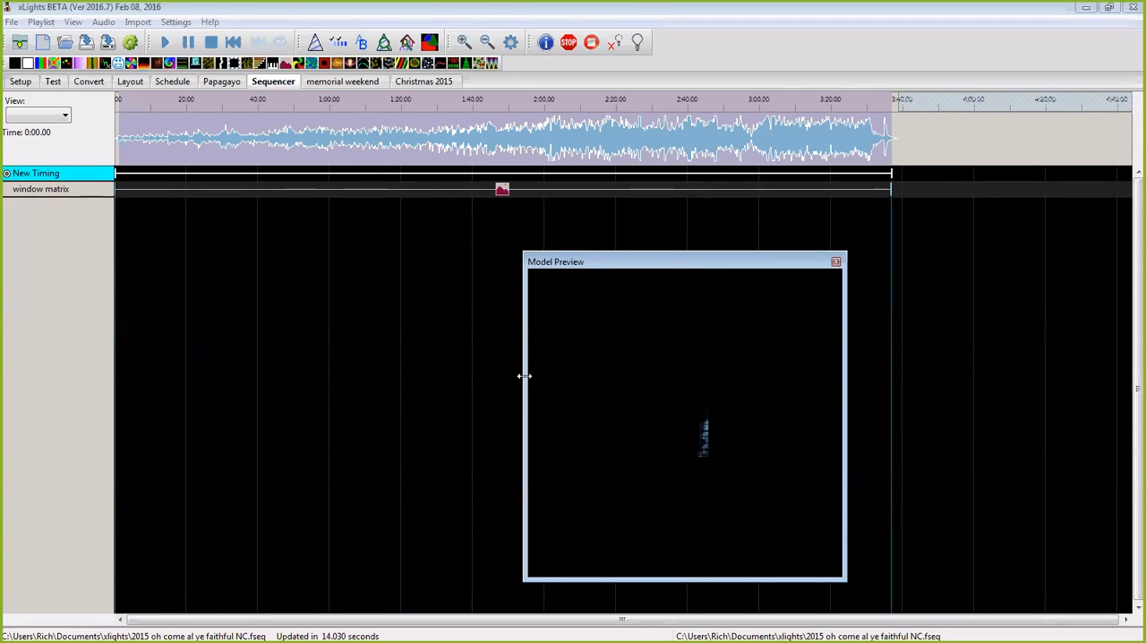
Step: Delete the Pictures effect from the window matrix row
click(501, 189)
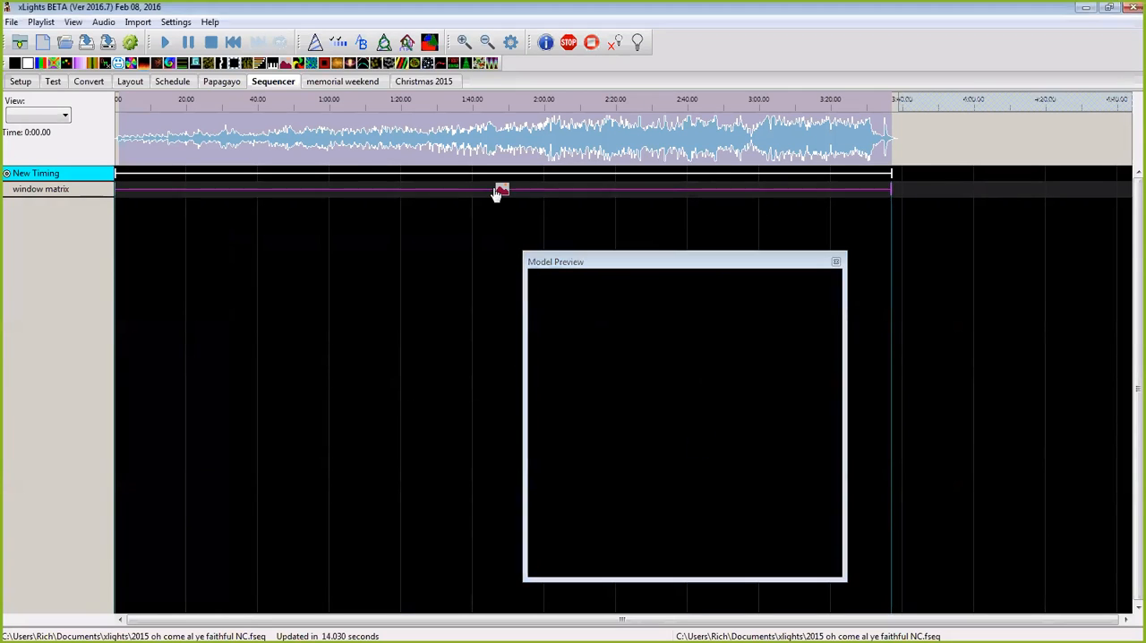
right_click(500, 188)
click(537, 226)
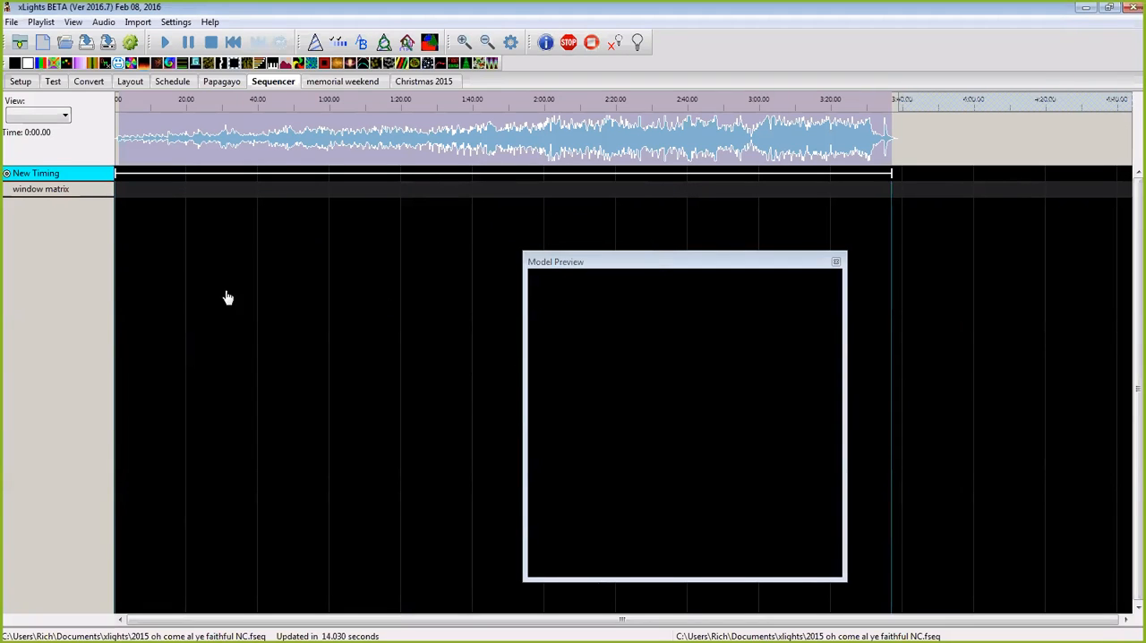
Step: Check which file types can be imported as a timing track, and leave the import without choosing a file
right_click(88, 179)
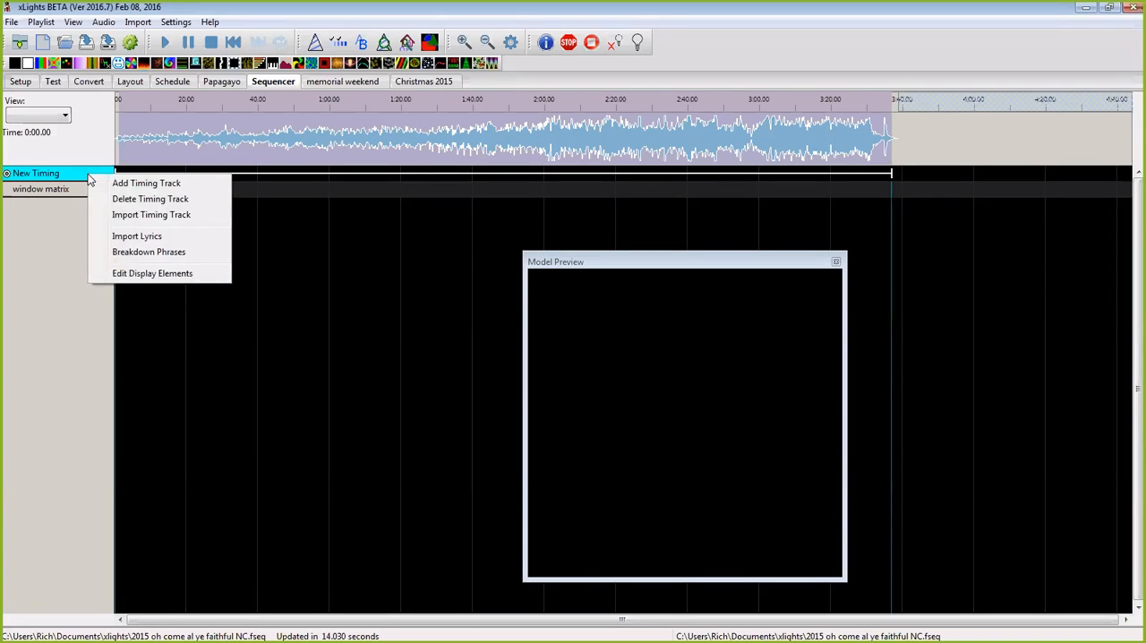
click(131, 223)
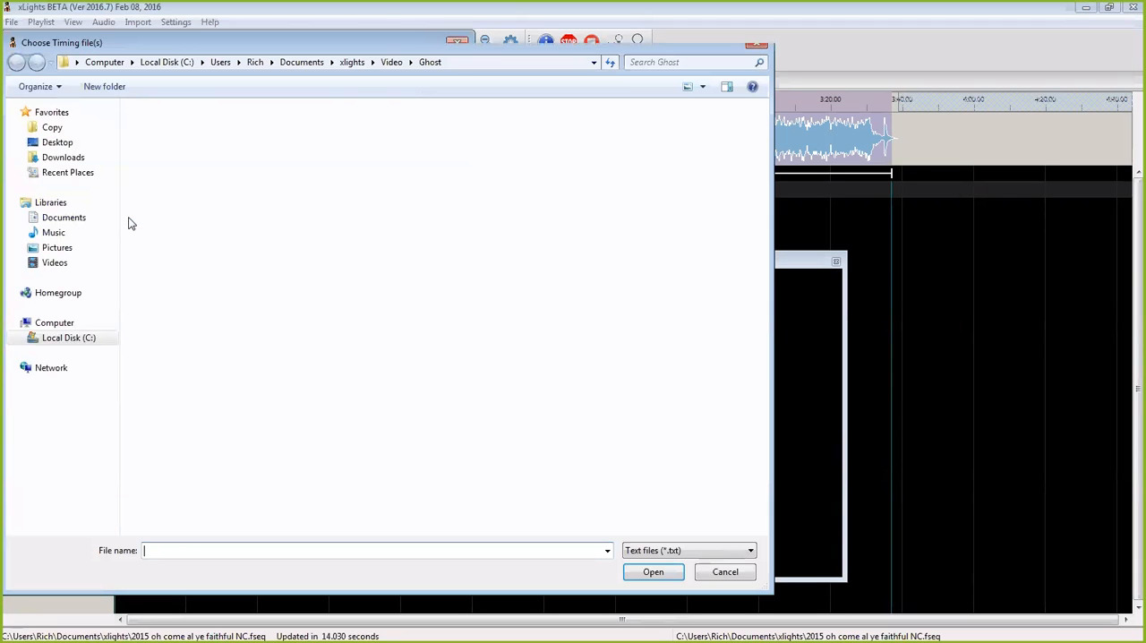
click(750, 551)
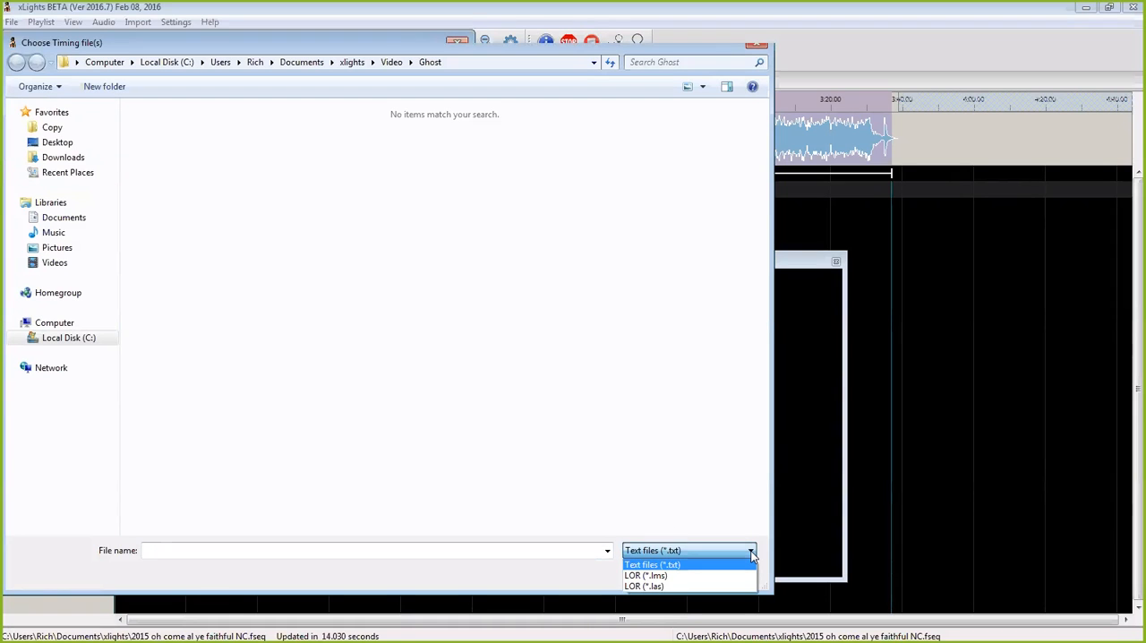
click(752, 555)
click(725, 573)
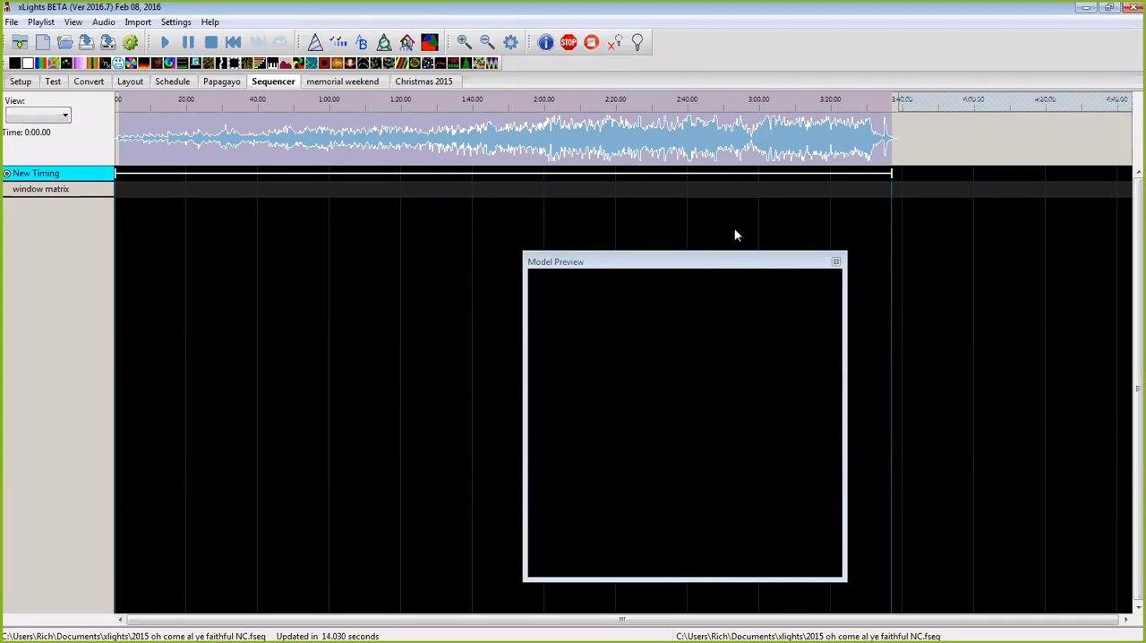
Step: Move the Model Preview window out of the sequencer grid area
click(714, 265)
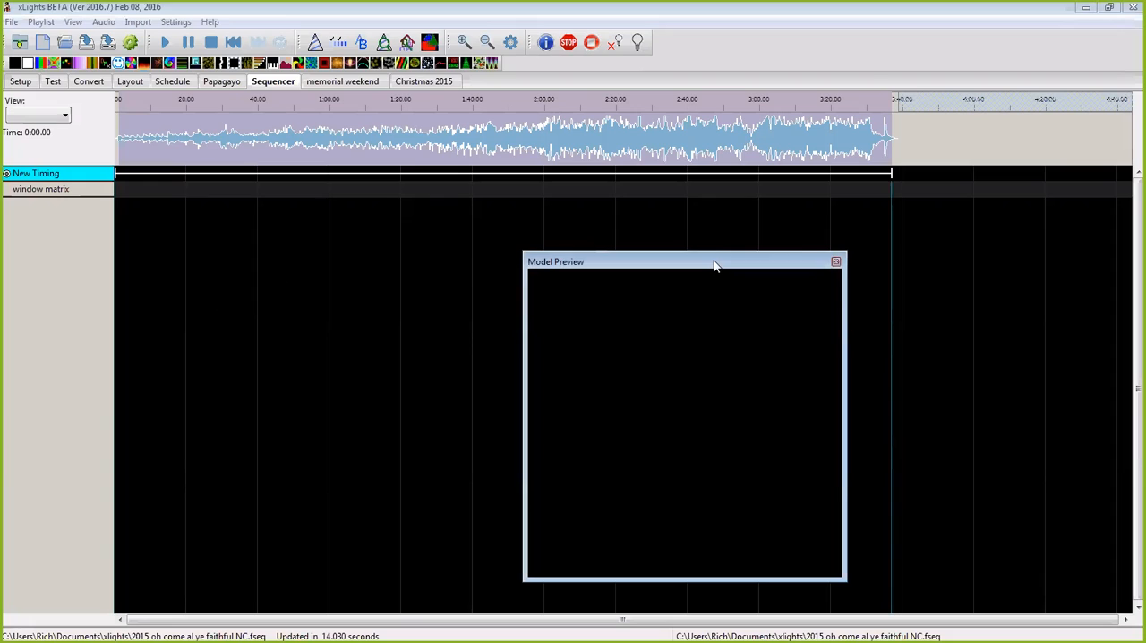
drag(715, 262, 704, 1)
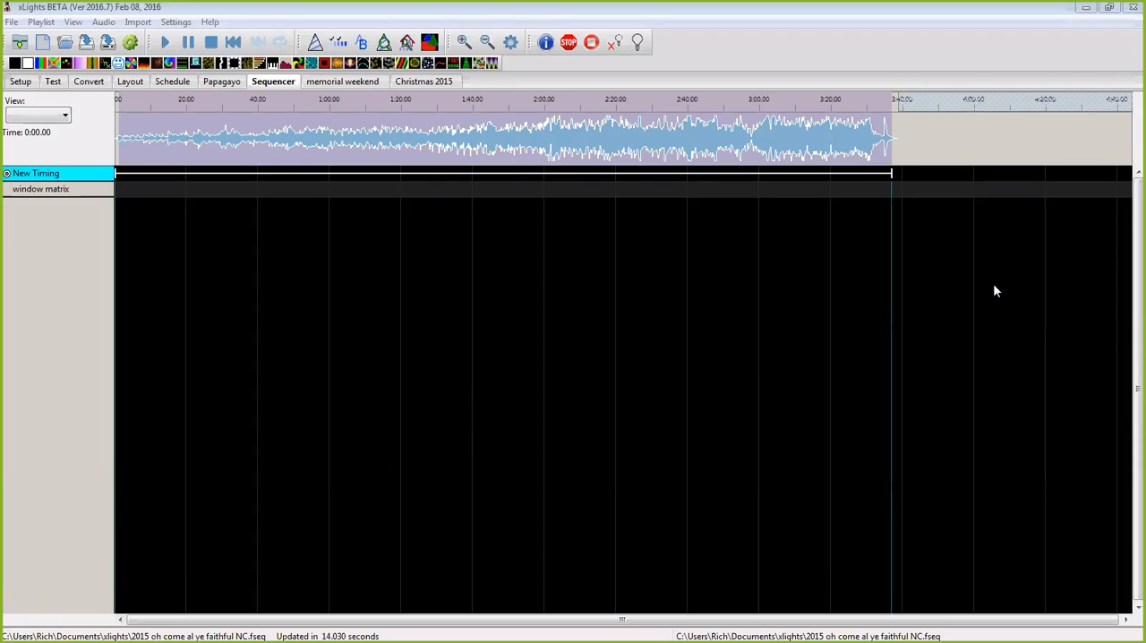
mouse_move(482, 642)
drag(160, 114, 1145, 193)
Step: Close the open sequence and respond to the prompt about its unsaved changes
click(11, 21)
click(57, 112)
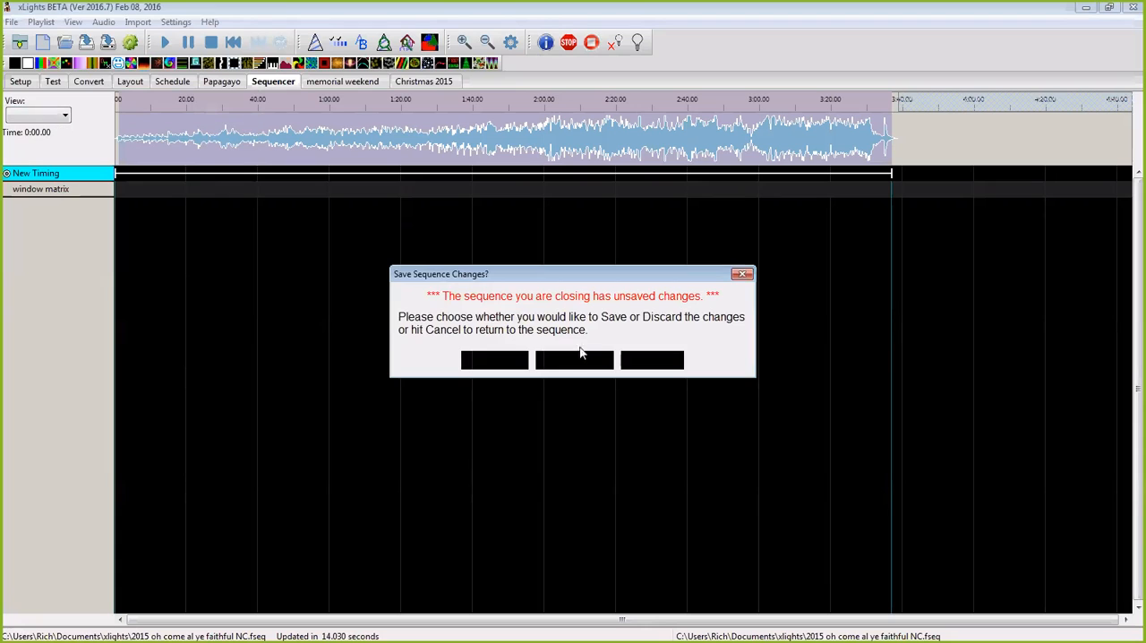
click(504, 353)
Step: Start a new musical sequence using the audio file 01 Blue Christmas and acknowledge the bitrate warning
click(12, 23)
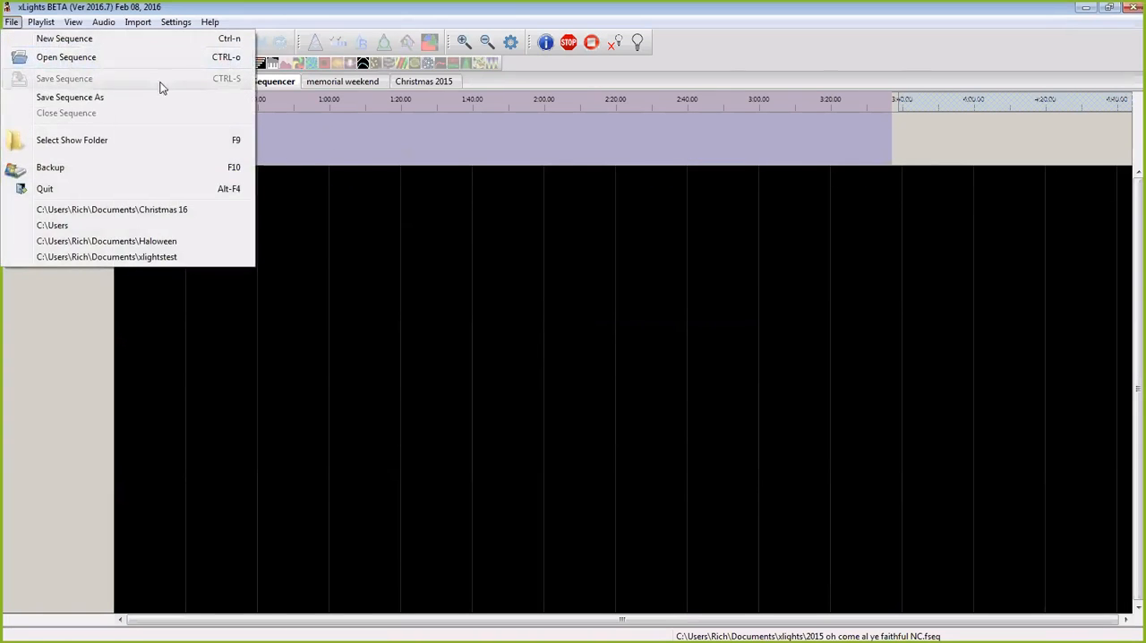
click(310, 156)
click(42, 43)
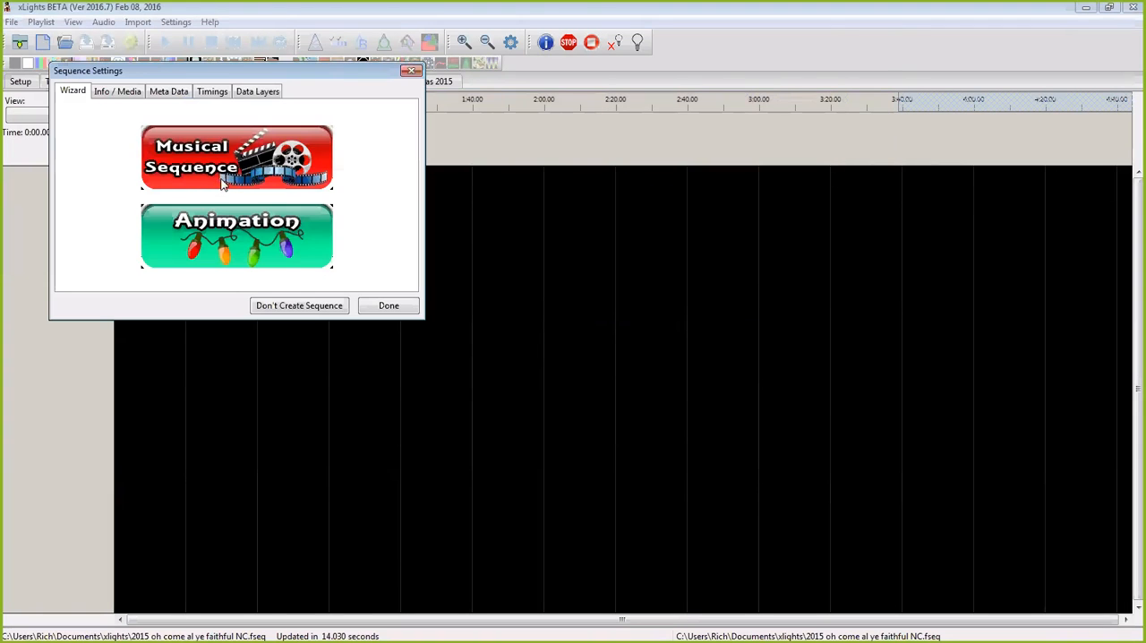
click(235, 164)
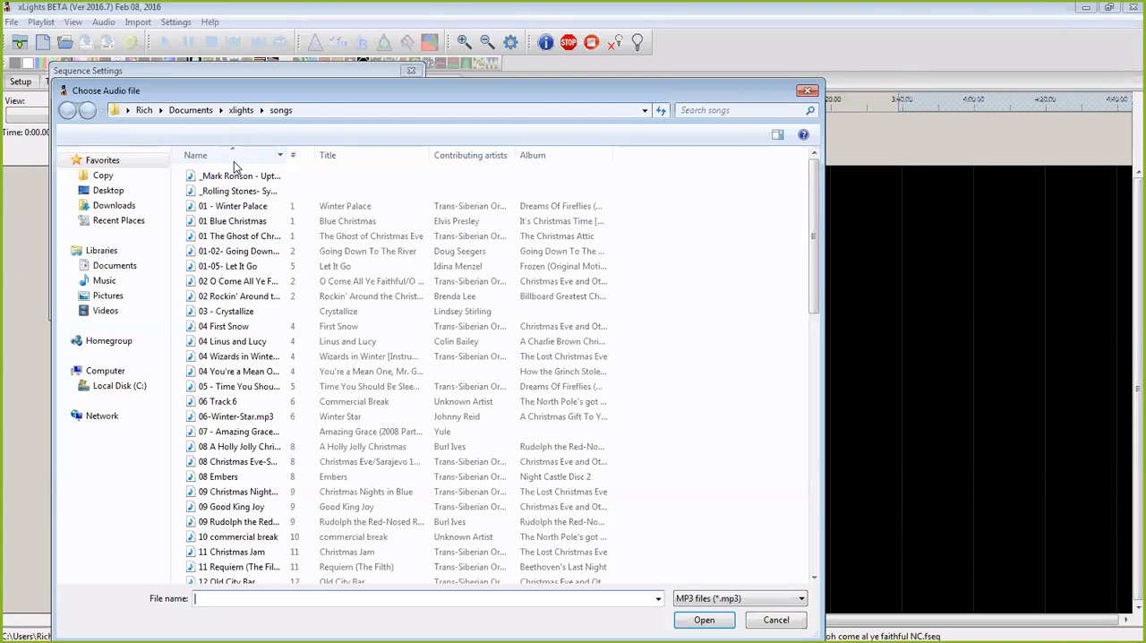
click(224, 220)
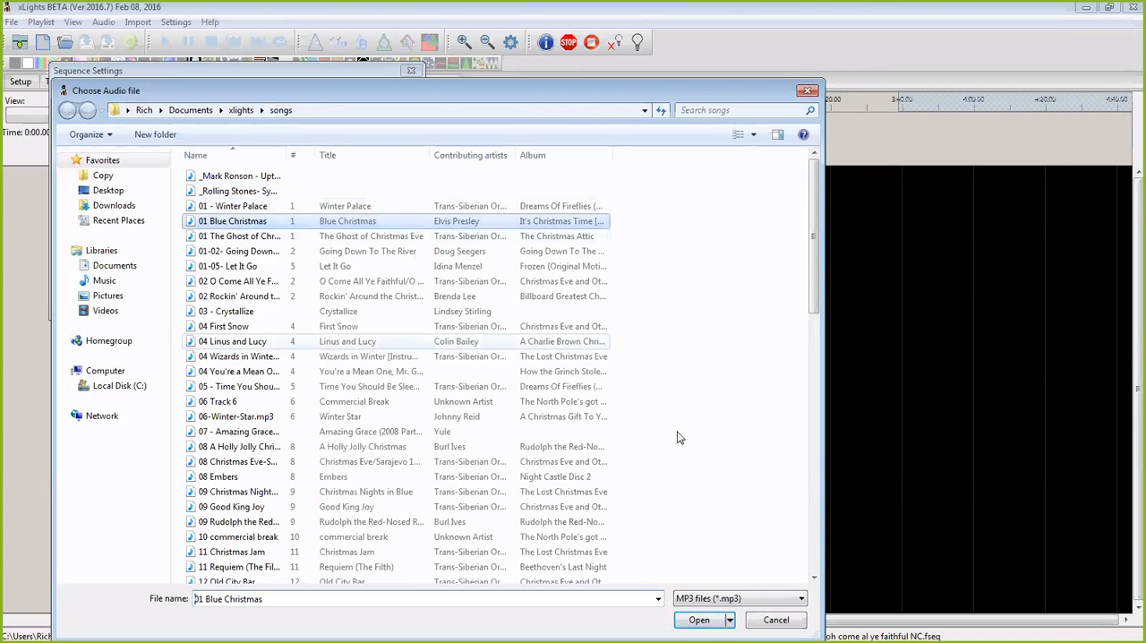
click(700, 620)
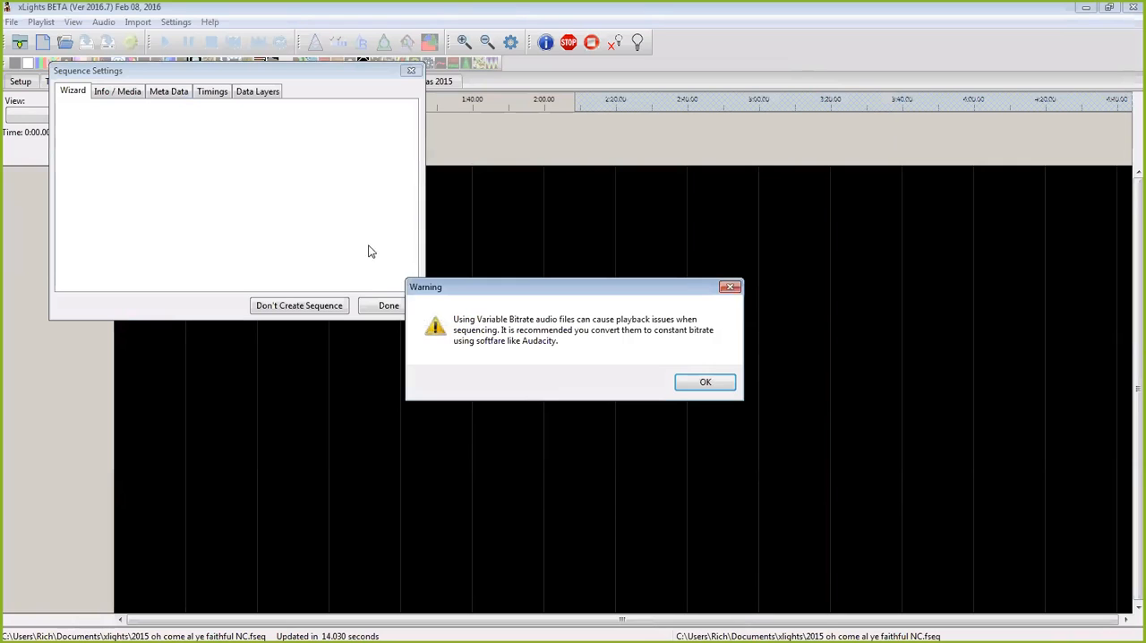
click(712, 383)
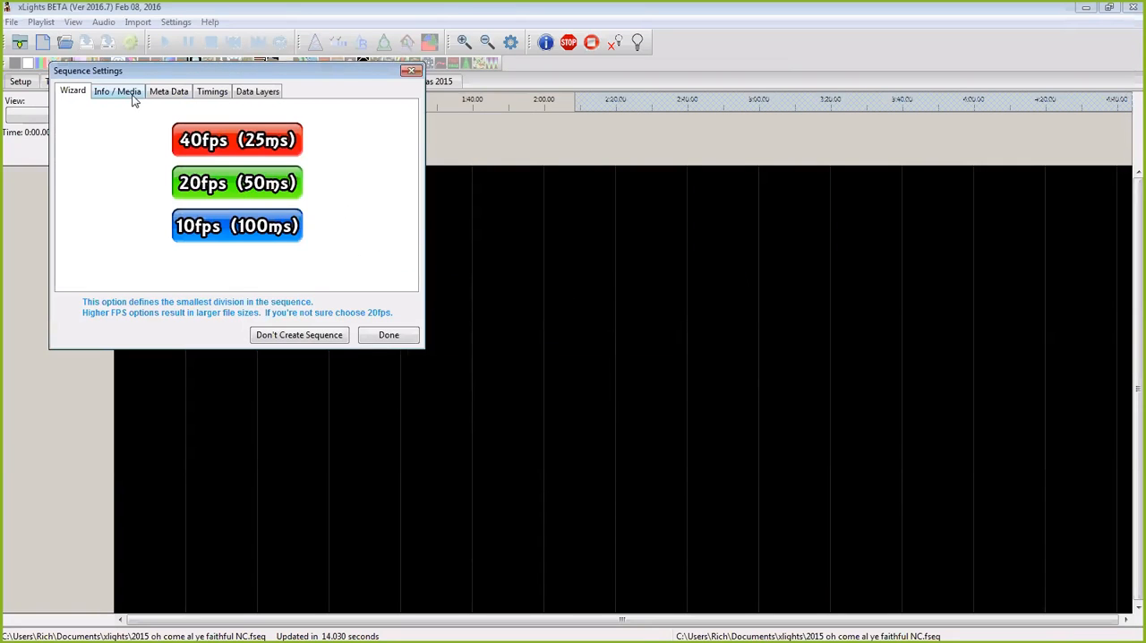
Step: Review the new sequence's timing grids, data layers, metadata and media information, and return to the frame rate choices
click(214, 95)
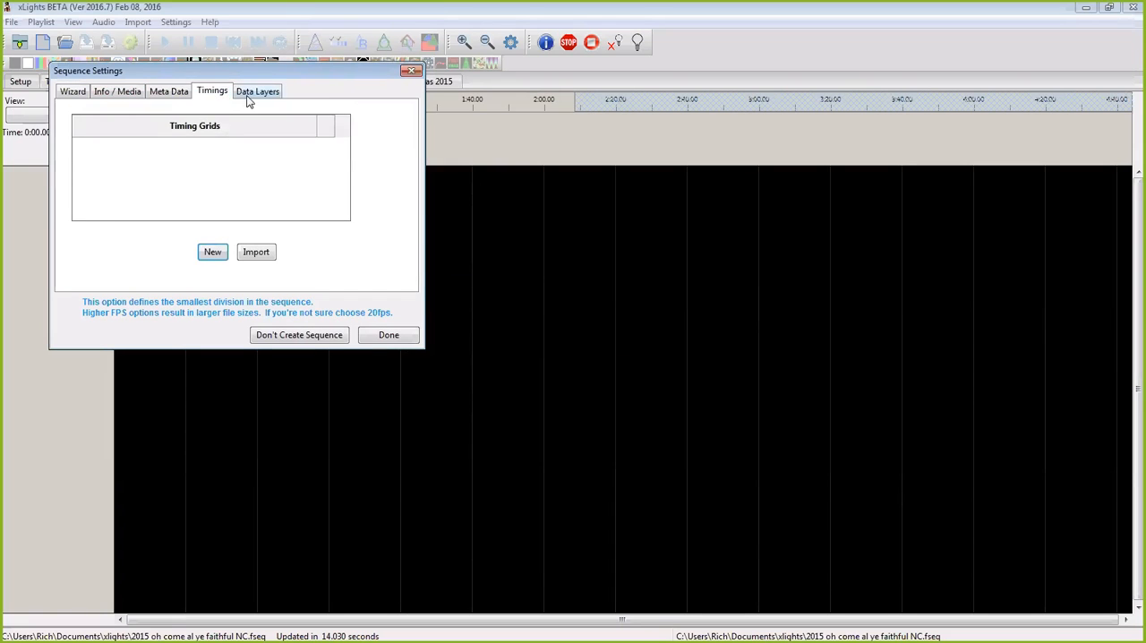
click(252, 95)
click(176, 94)
click(121, 93)
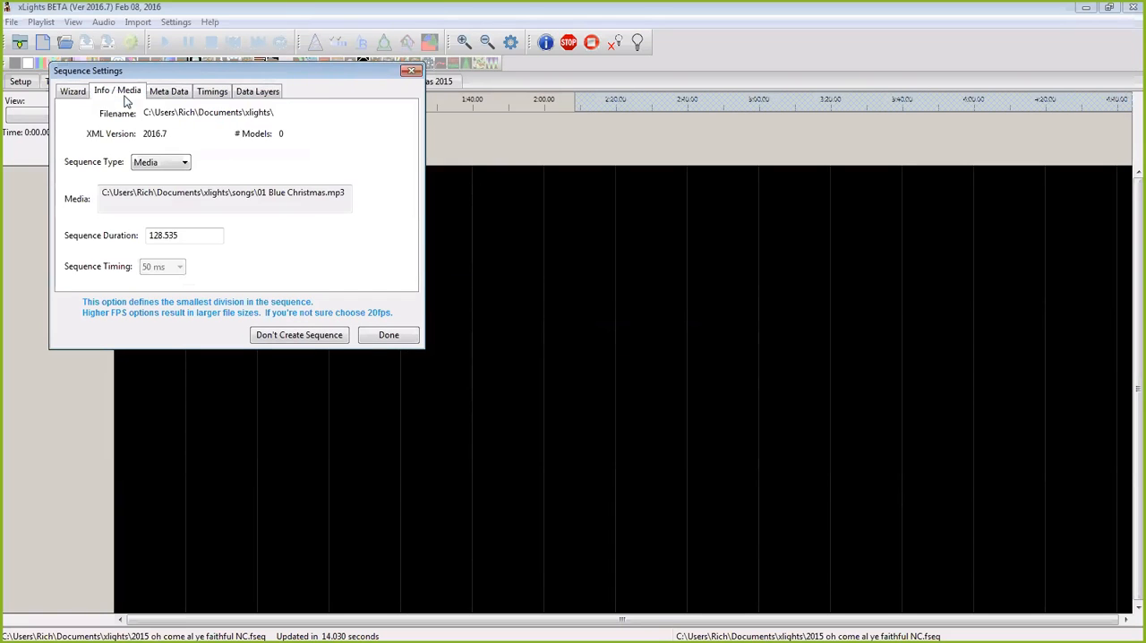
click(75, 95)
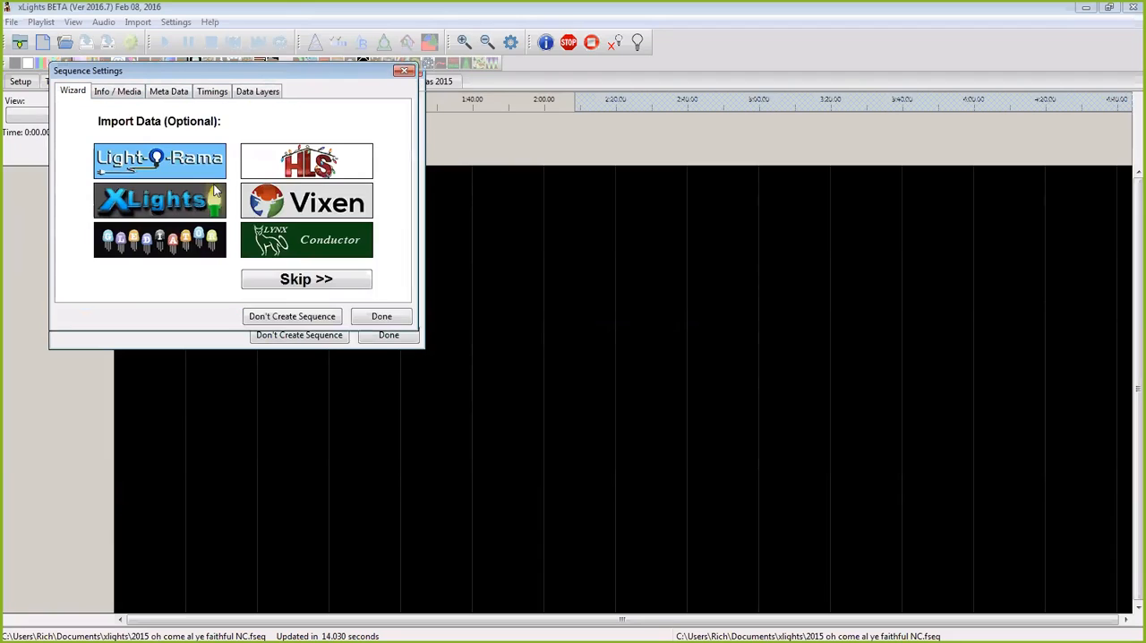
Step: Choose 20fps (50ms) timing for the new sequence and close its settings without importing any data
click(217, 188)
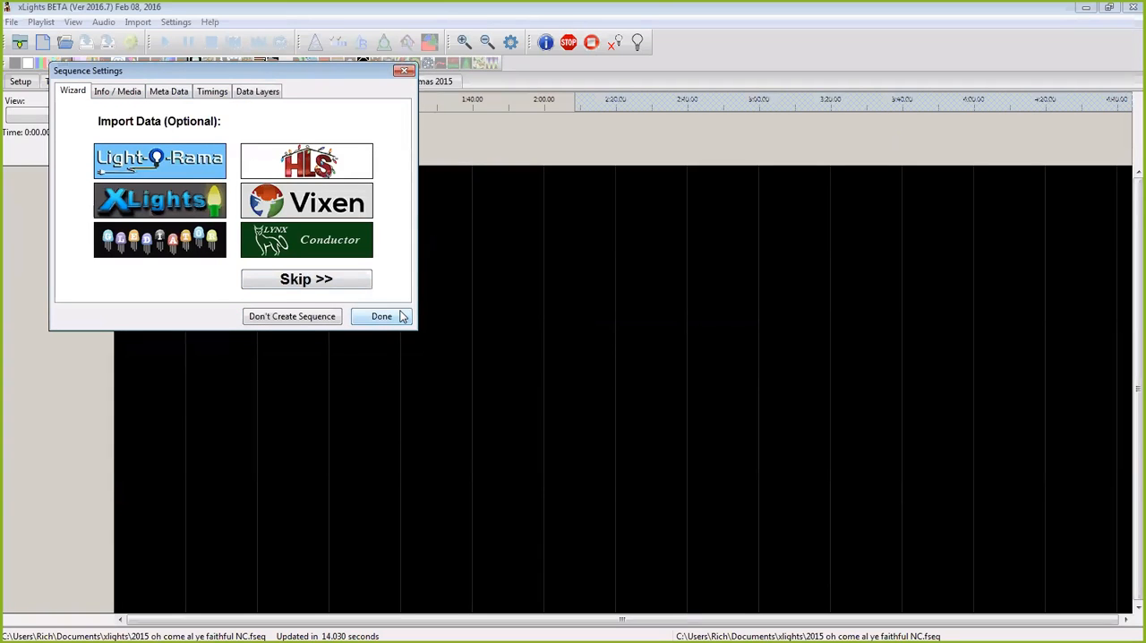
click(401, 71)
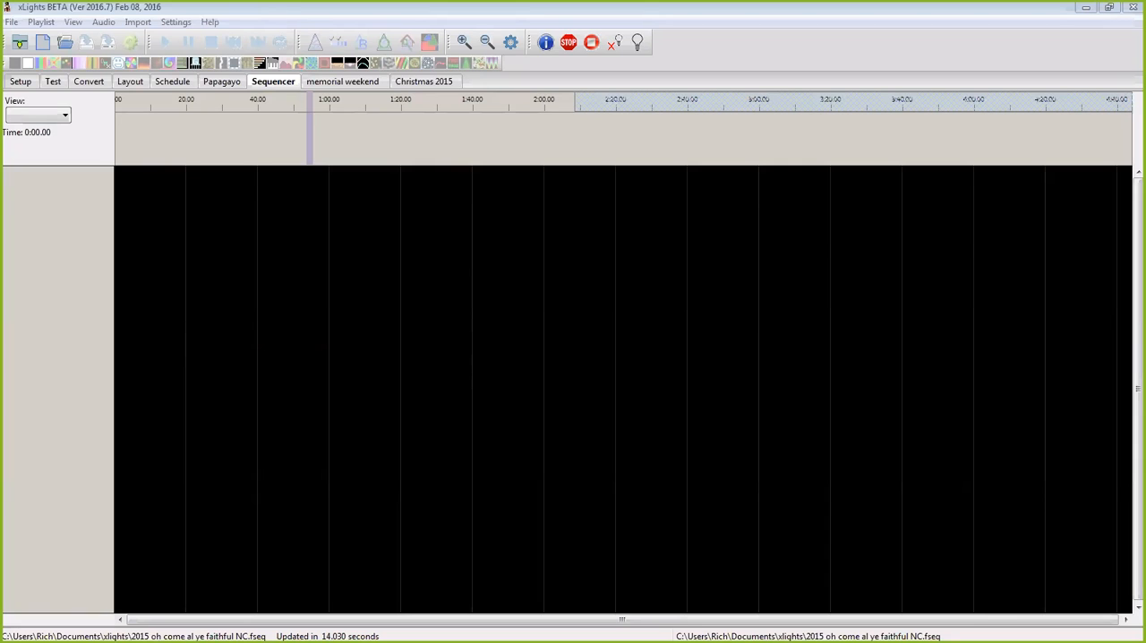
Step: Look at the Christmas 2015 and memorial weekend playlists and return to the sequencer
click(343, 83)
click(409, 84)
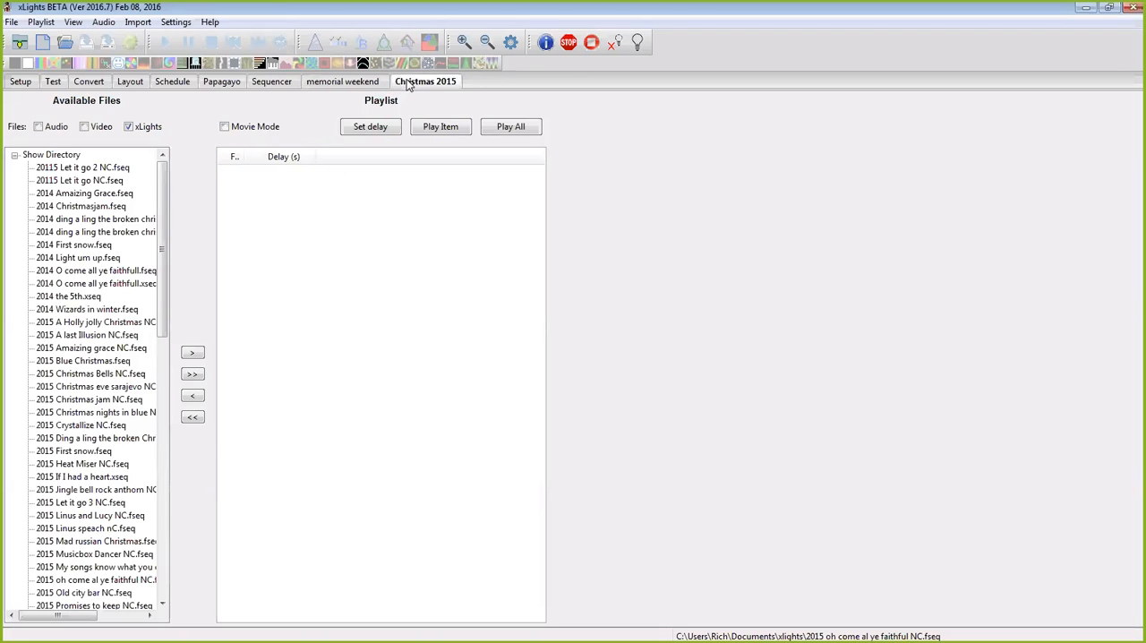
click(355, 83)
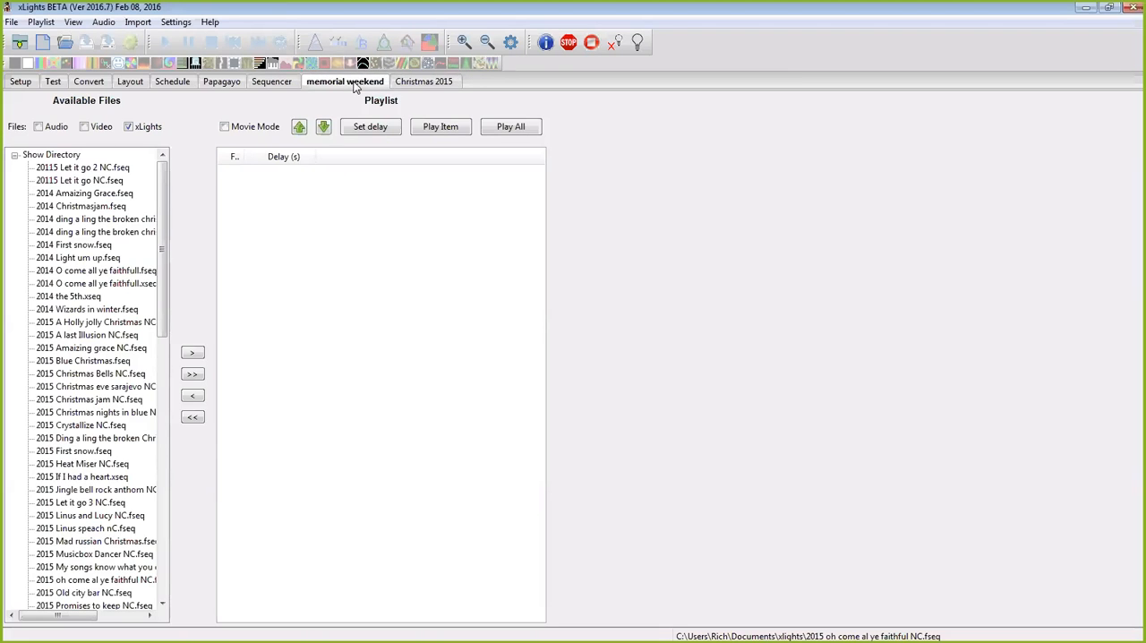
click(275, 82)
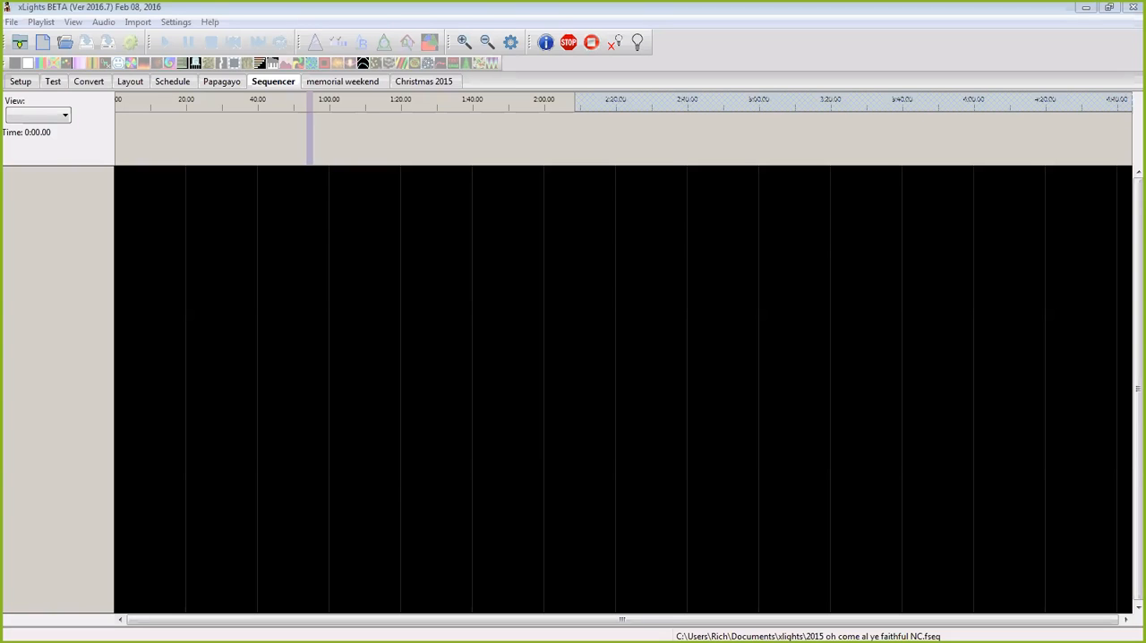
Step: Show the Zoom group chat and move it off the sequencer view, and close the meeting's audio conference dialog
key(alt+h)
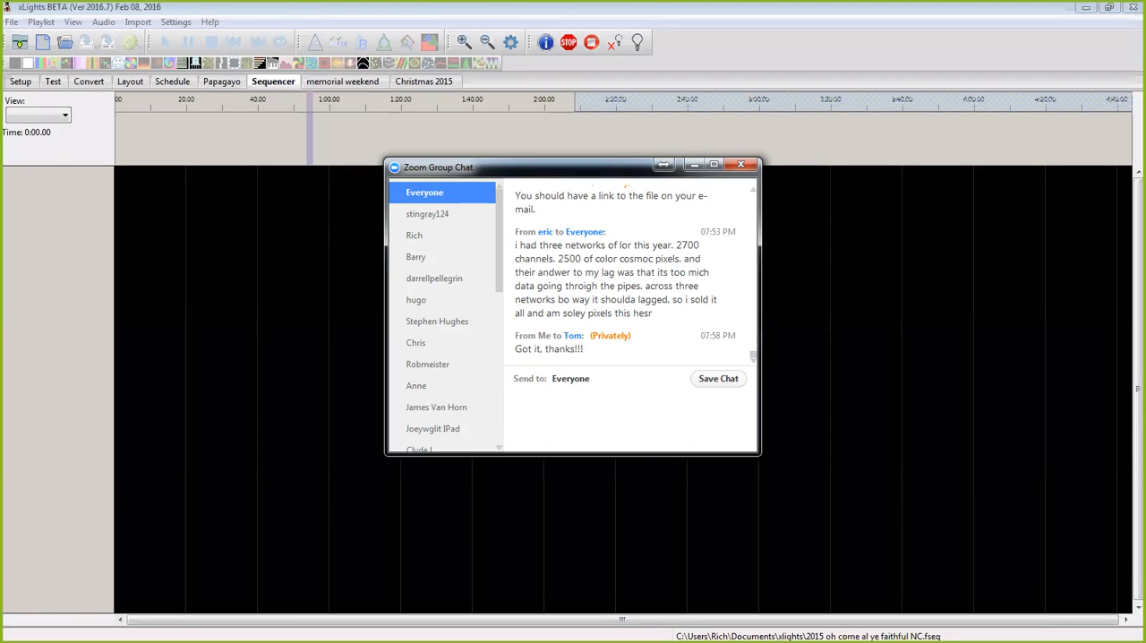
drag(527, 170, 1145, 242)
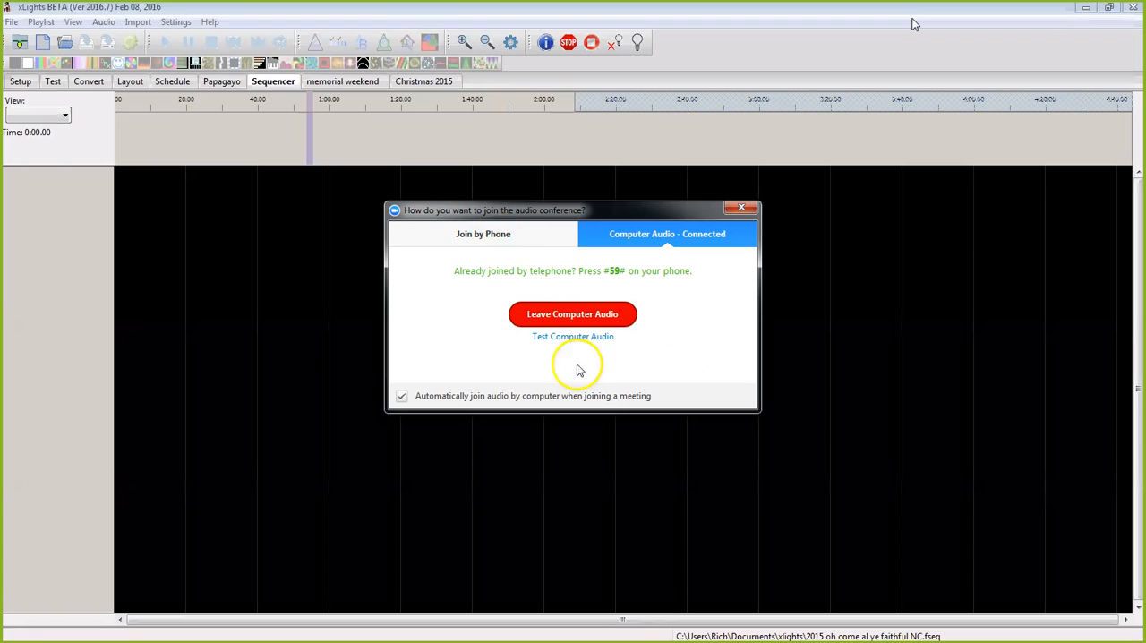
click(742, 208)
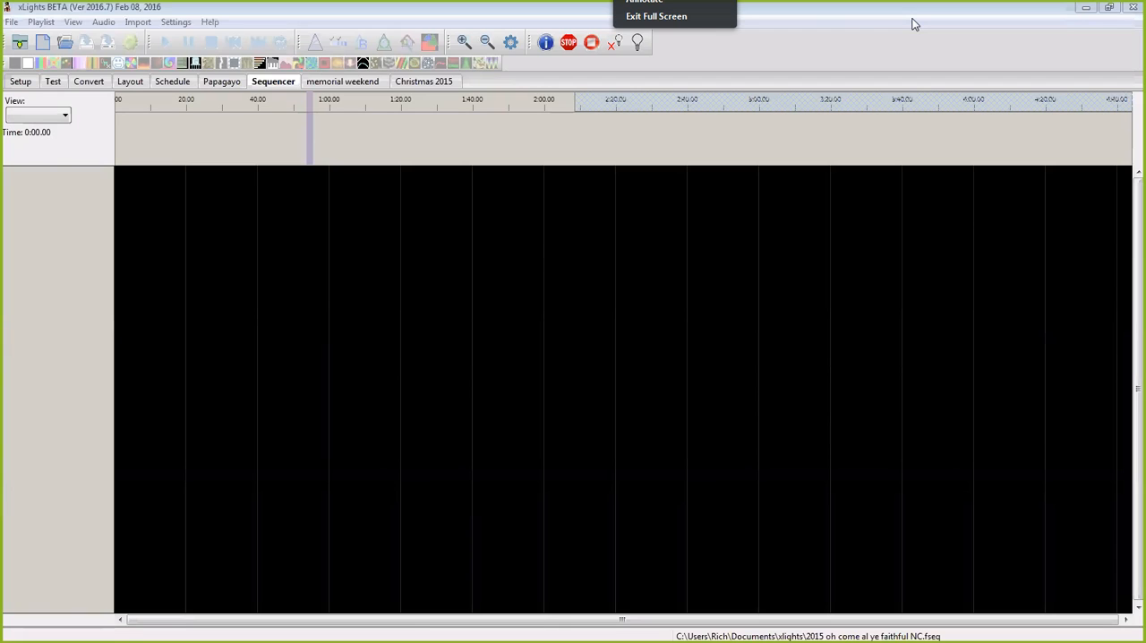
click(788, 21)
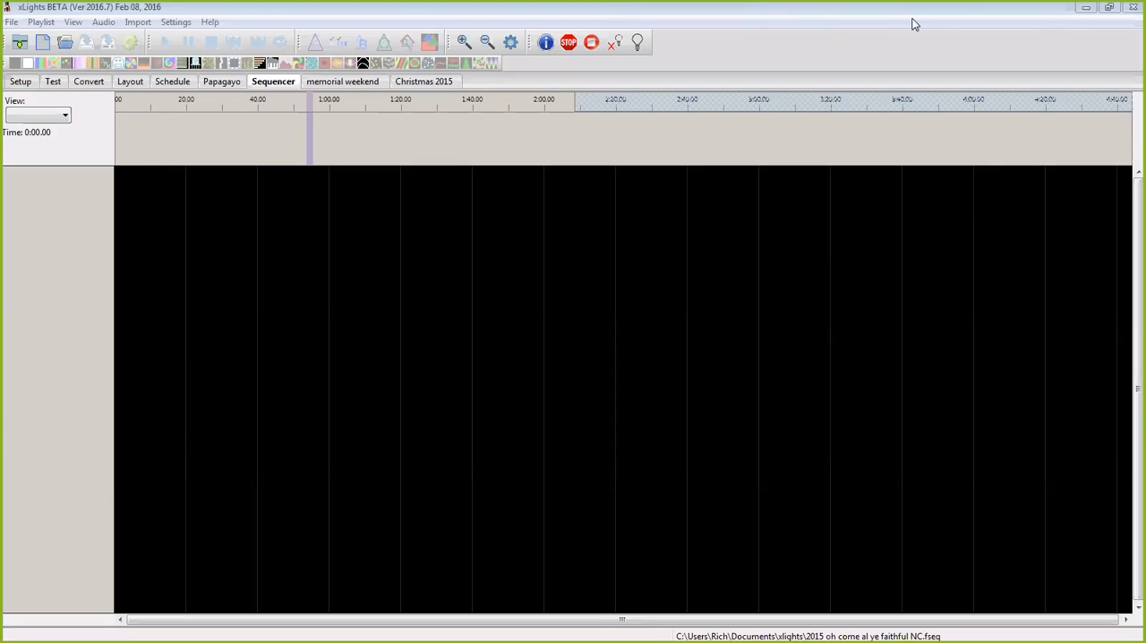